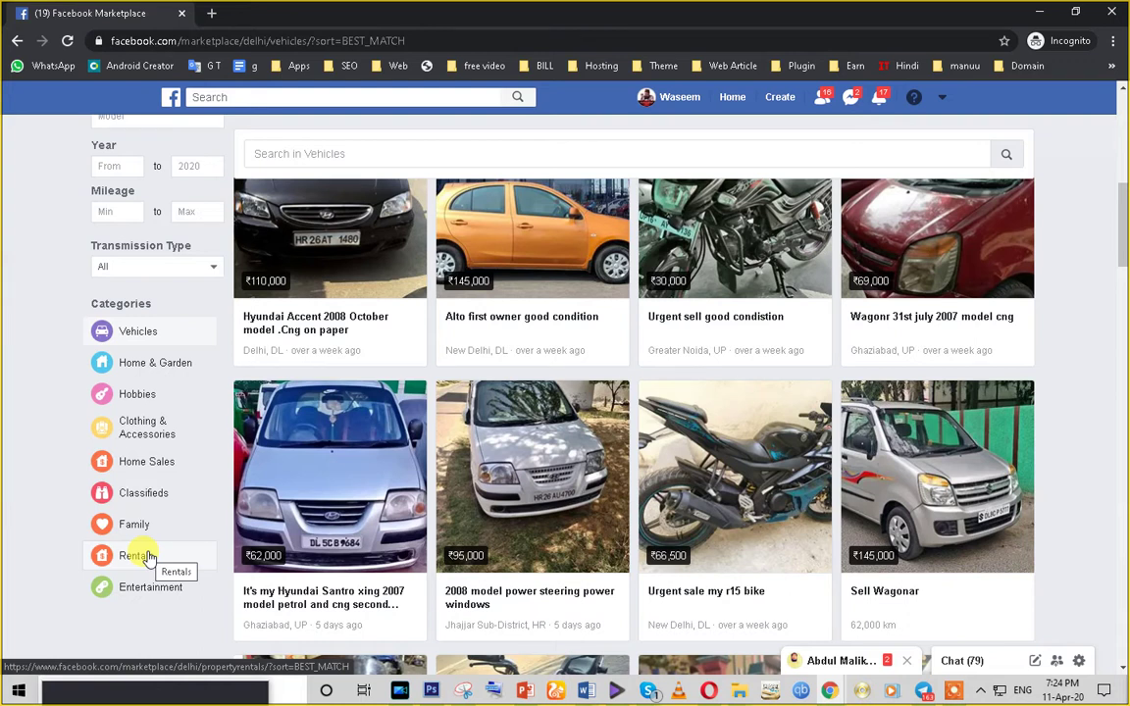
- Bring the Ads Manager campaigns window forward from the Chrome taskbar
{"action": "scroll", "coordinate": [147, 556], "scroll_direction": "up", "scroll_amount": 5}
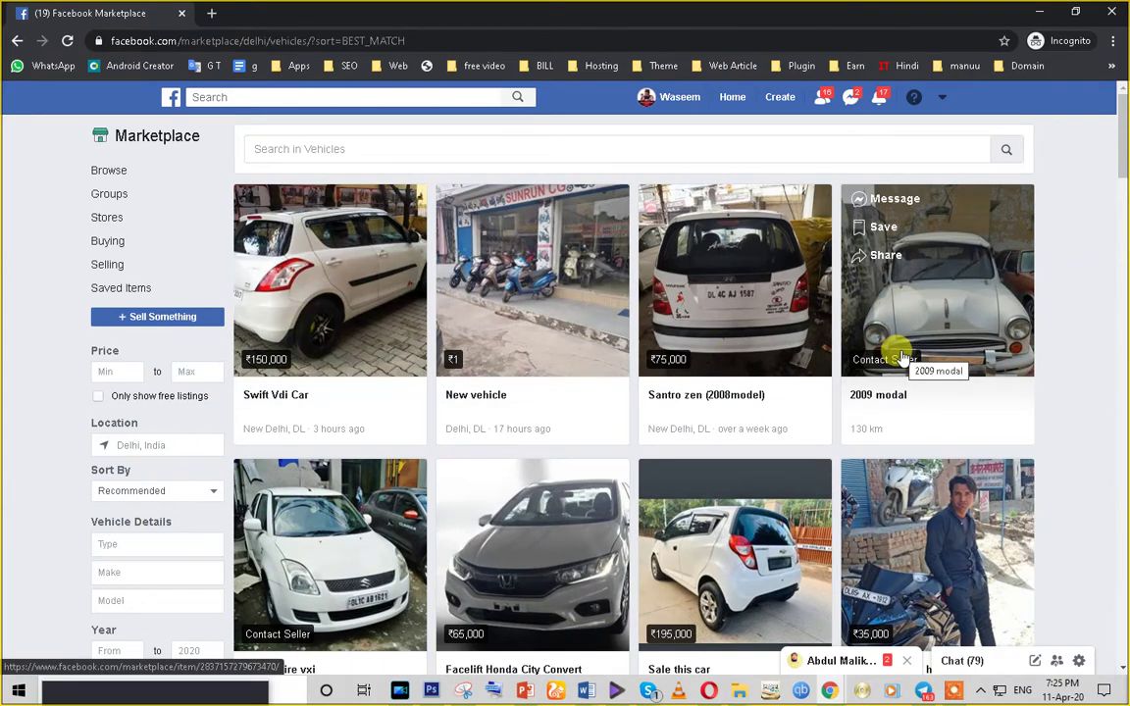
{"action": "left_click", "coordinate": [811, 691]}
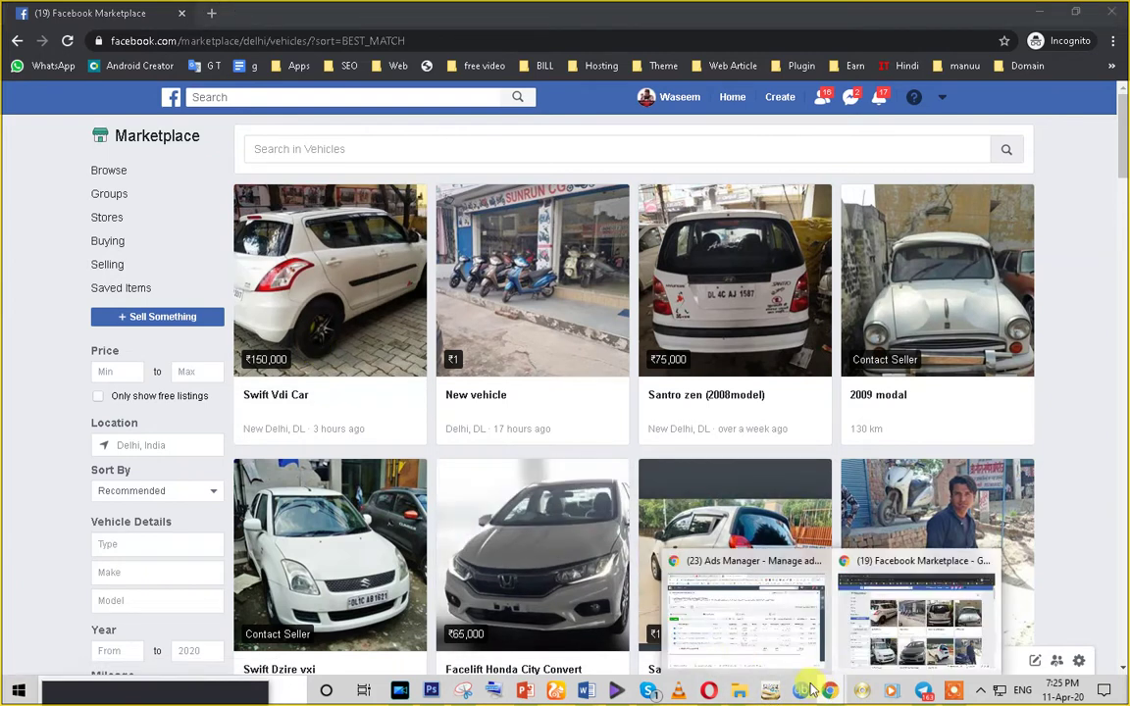
{"action": "left_click", "coordinate": [726, 651]}
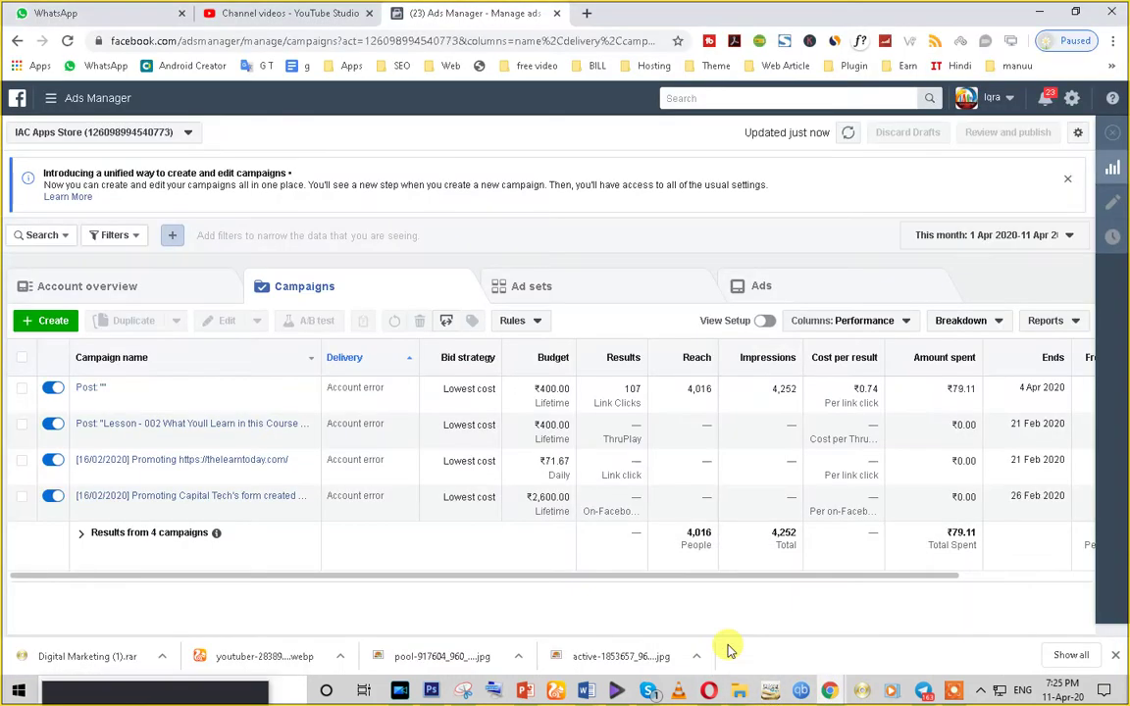
- Go from the home feed to Marketplace Selling, showing the ₹999 course listing
{"action": "left_click", "coordinate": [17, 98]}
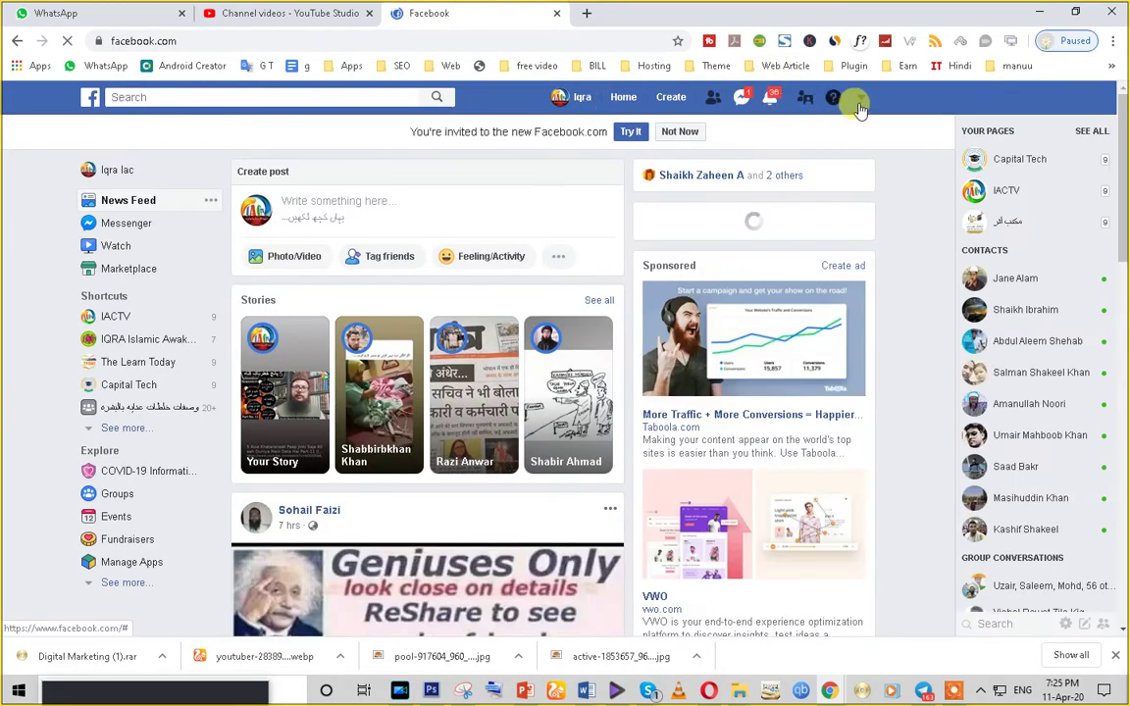
{"action": "left_click", "coordinate": [112, 271]}
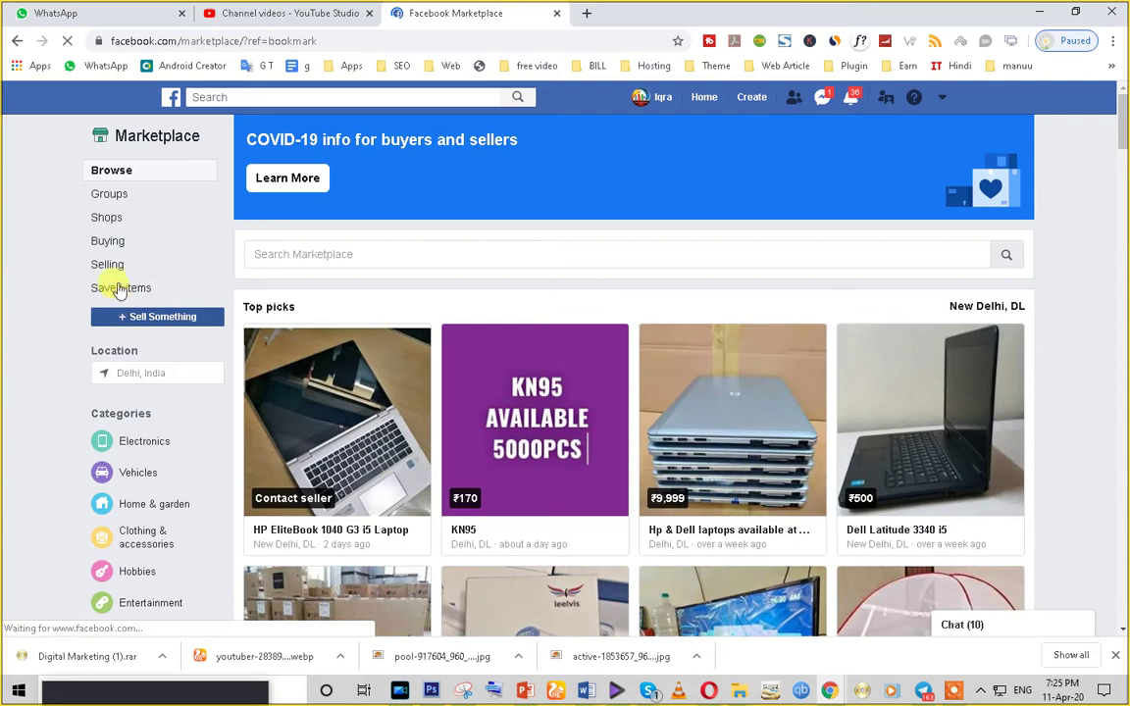
{"action": "left_click", "coordinate": [111, 266]}
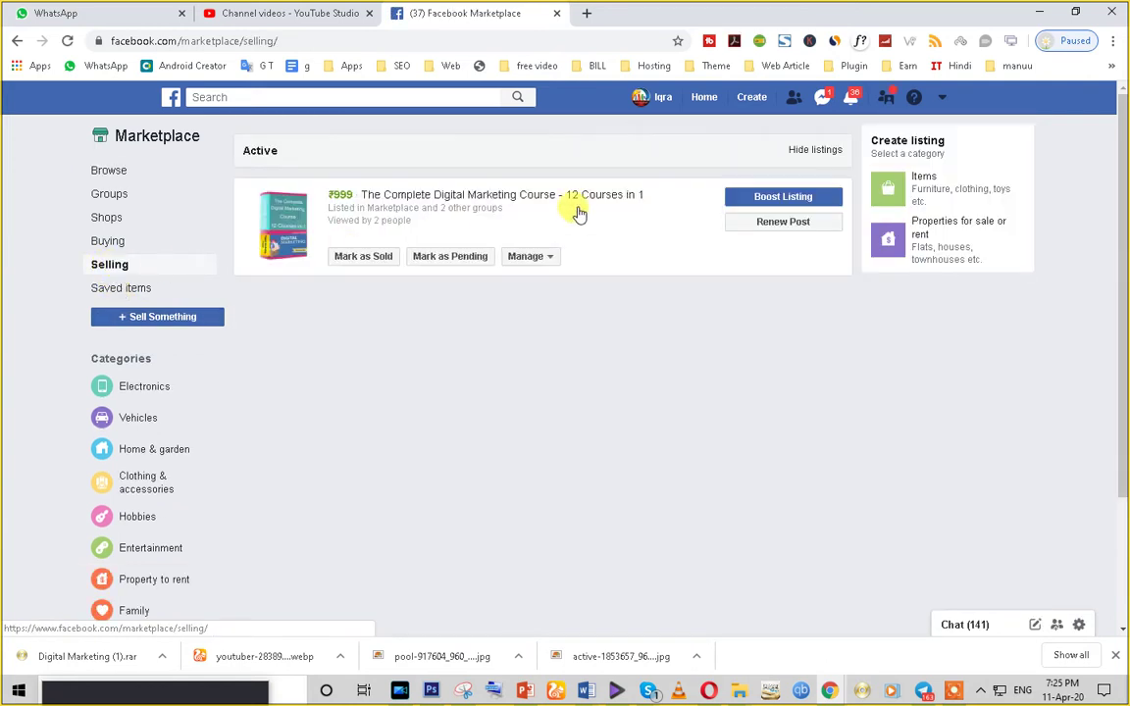
{"action": "left_click_drag", "start_coordinate": [650, 197], "coordinate": [479, 189]}
{"action": "left_click", "coordinate": [324, 196]}
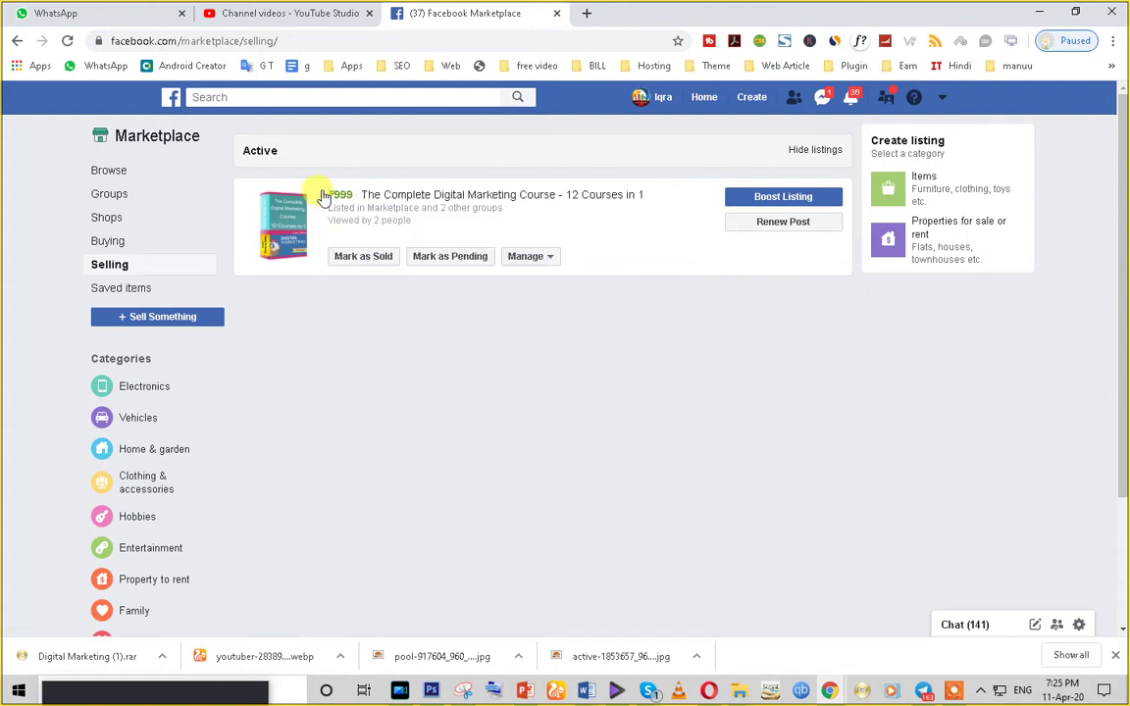
{"action": "triple_click", "coordinate": [334, 194]}
{"action": "left_click", "coordinate": [334, 194]}
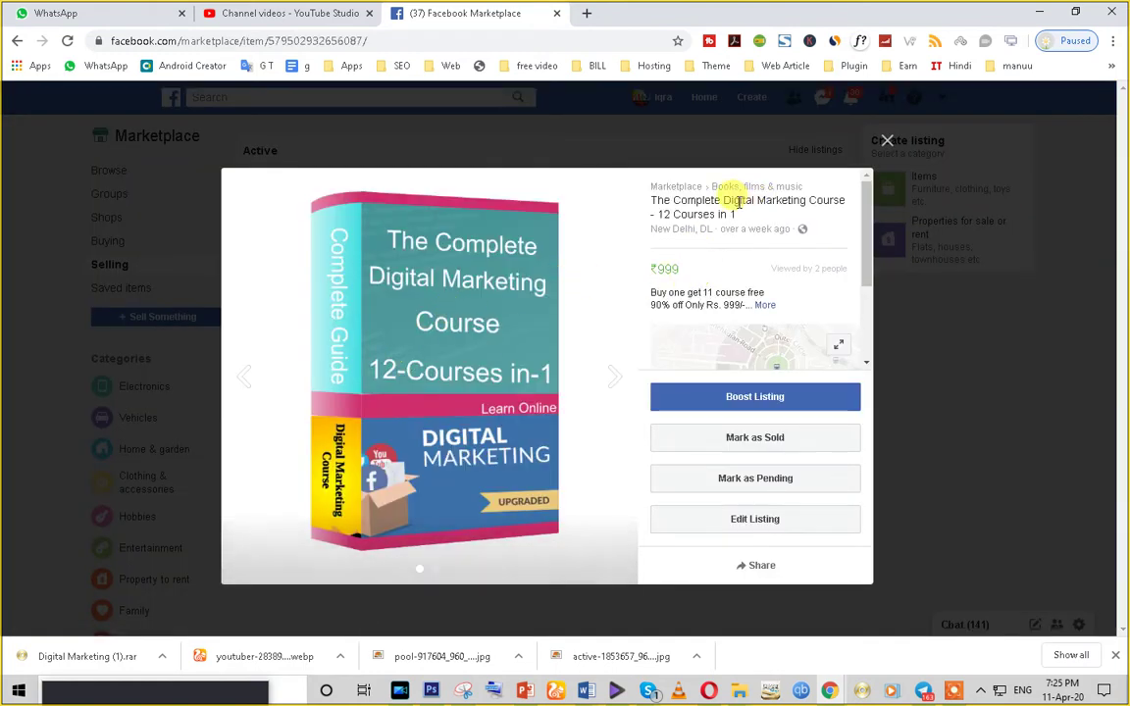
{"action": "triple_click", "coordinate": [676, 196]}
{"action": "left_click", "coordinate": [690, 204]}
{"action": "triple_click", "coordinate": [693, 206]}
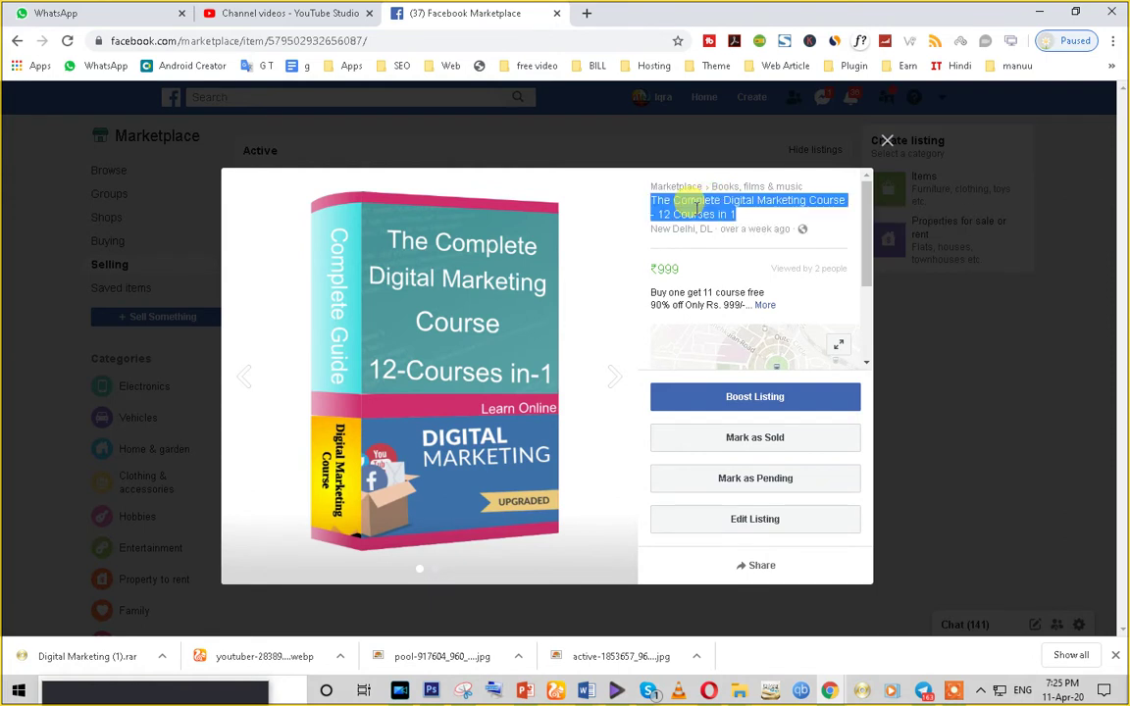
{"action": "left_click", "coordinate": [613, 381]}
{"action": "left_click", "coordinate": [775, 382]}
{"action": "left_click", "coordinate": [1050, 142]}
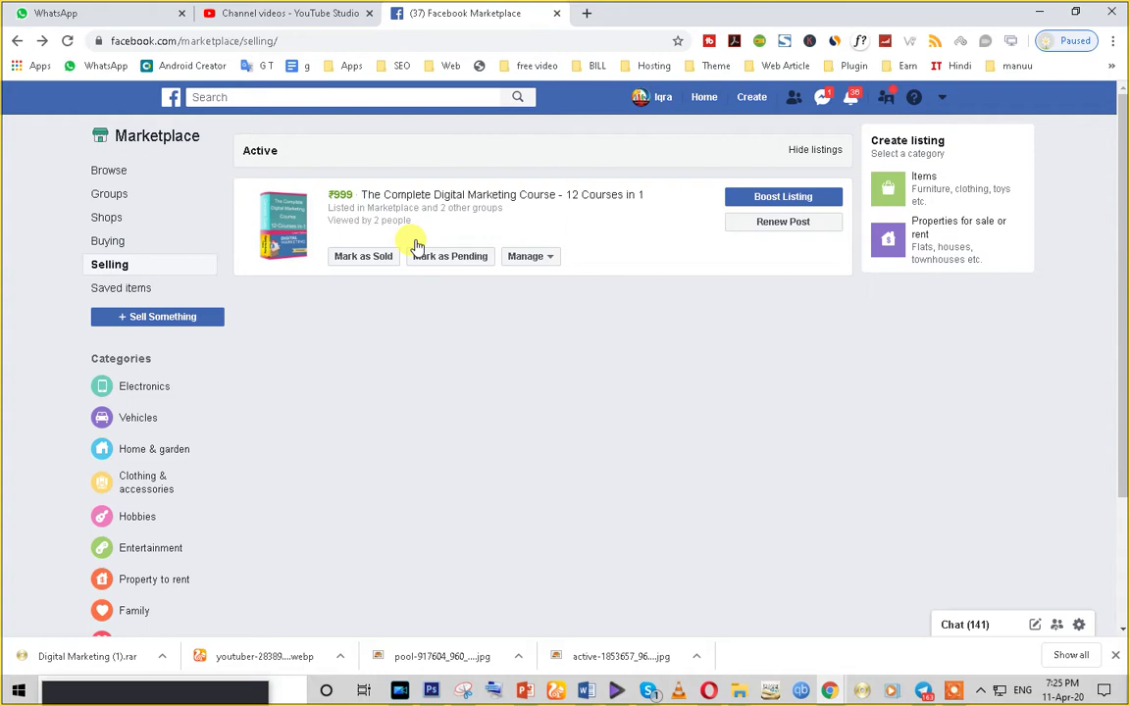
{"action": "left_click_drag", "start_coordinate": [417, 233], "coordinate": [327, 196]}
{"action": "left_click", "coordinate": [291, 245]}
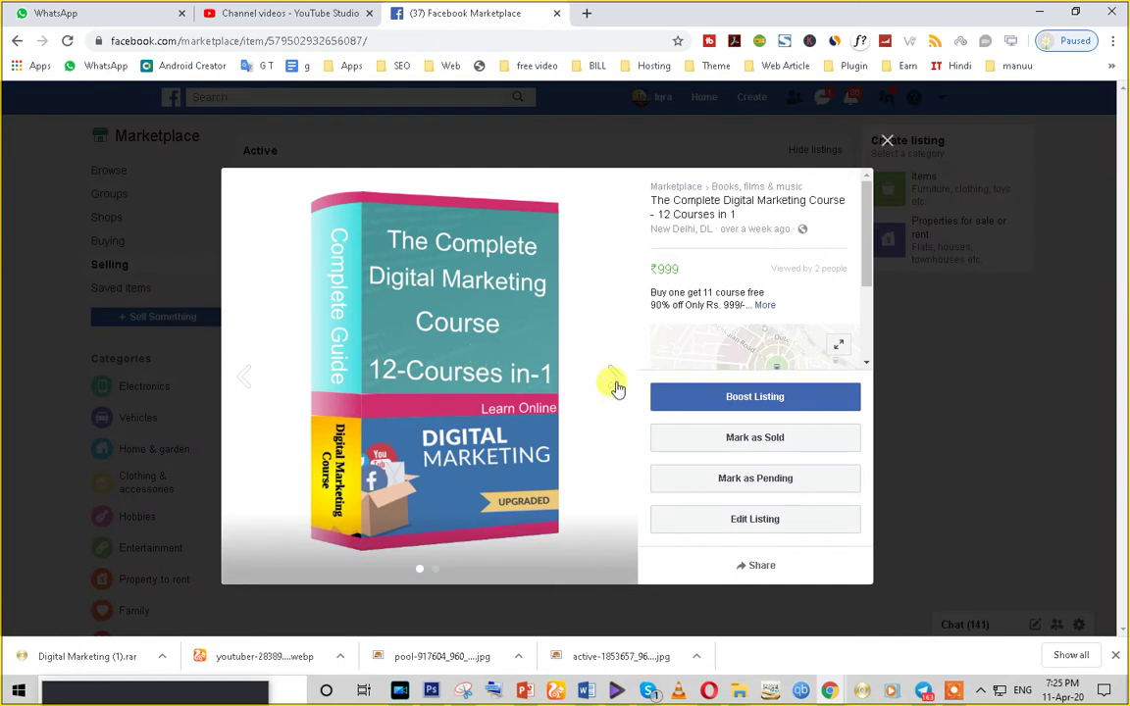
{"action": "left_click", "coordinate": [614, 378]}
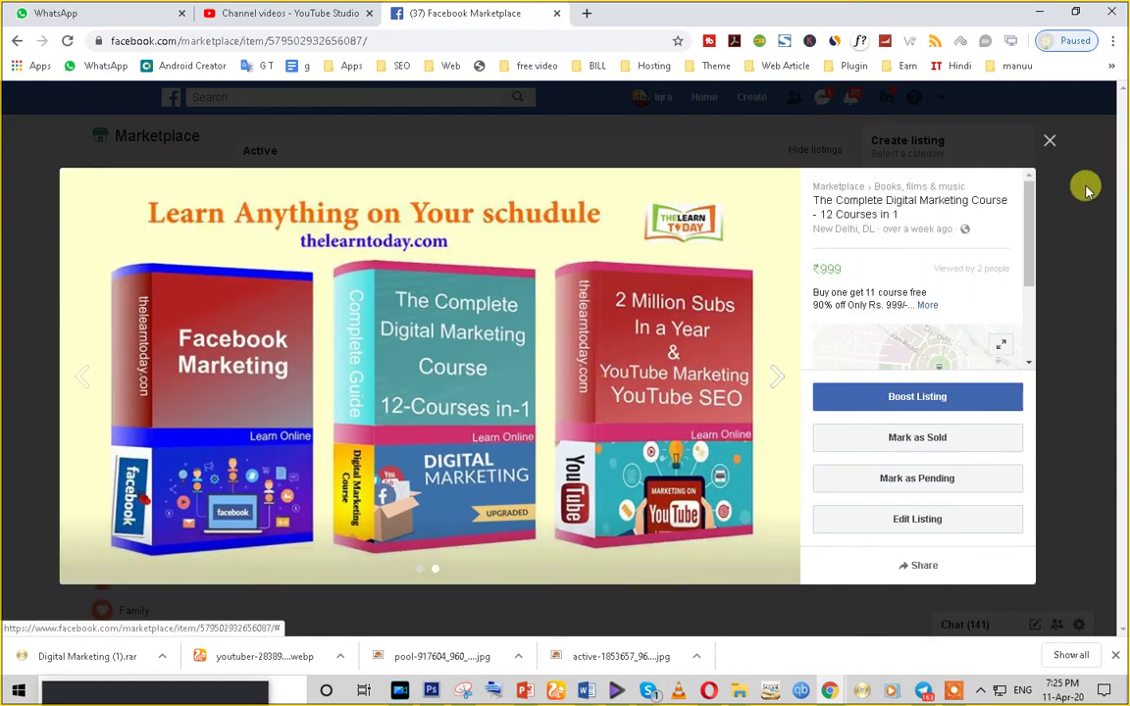
{"action": "left_click", "coordinate": [1049, 141]}
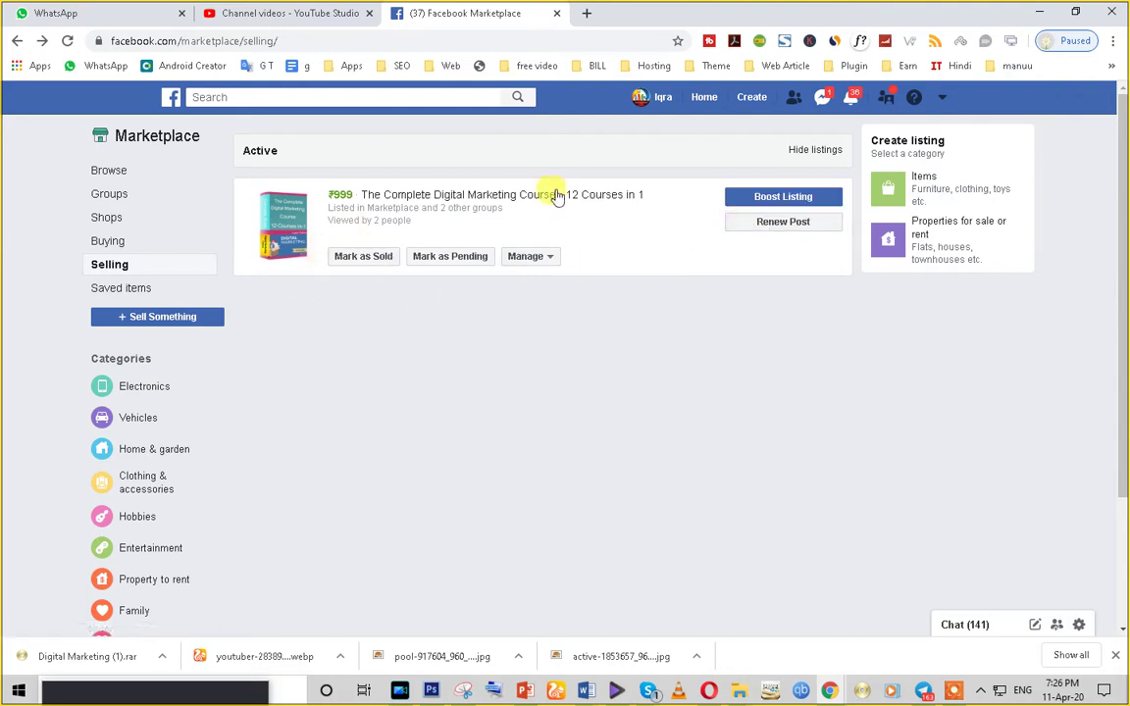
- Renew the digital marketing course listing and acknowledge the renewal confirmation
{"action": "left_click", "coordinate": [754, 225]}
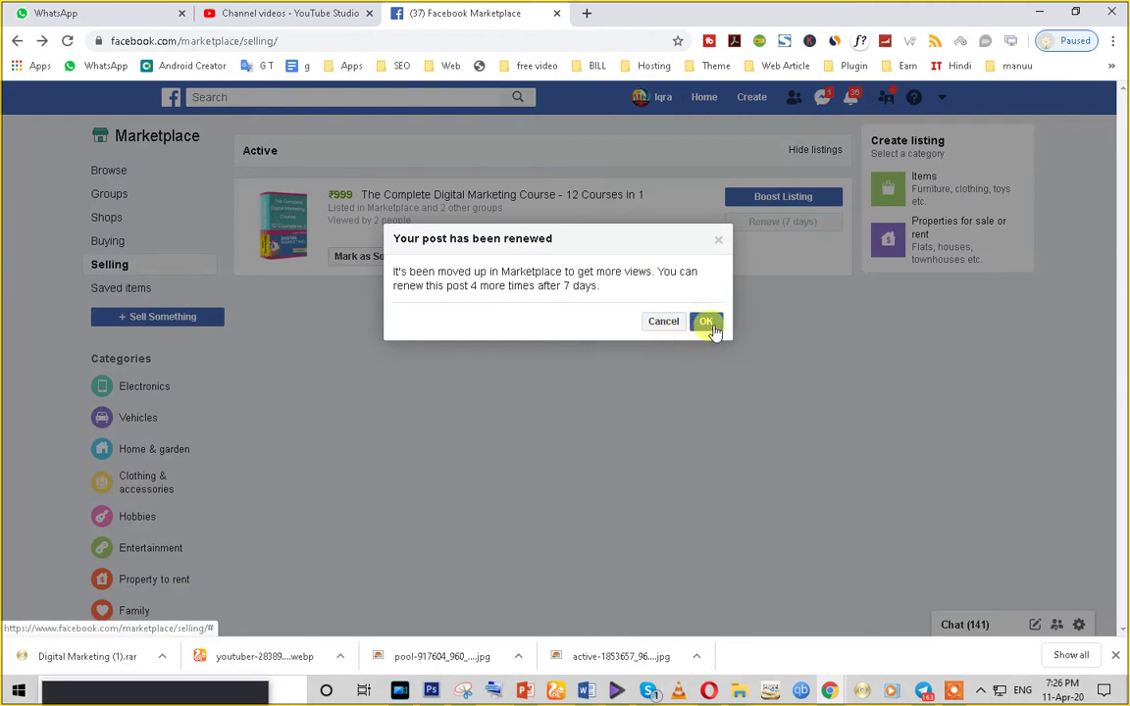
{"action": "left_click", "coordinate": [713, 323]}
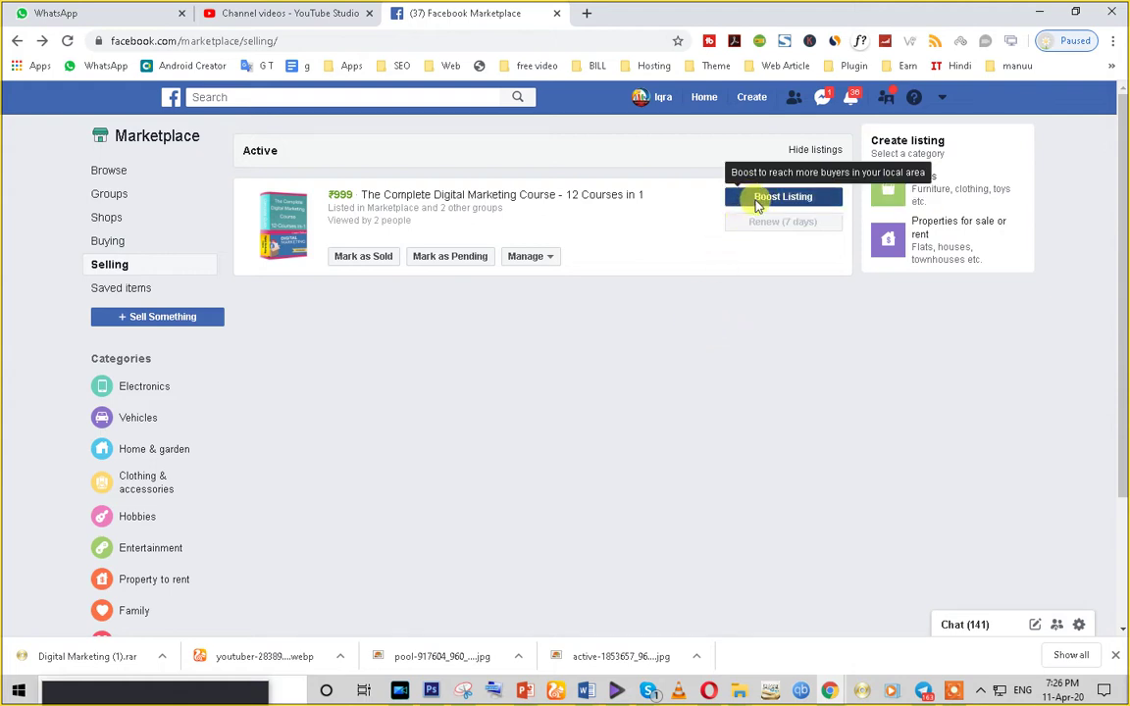
- Start boosting the course listing and read the coronavirus delay notice
{"action": "left_click", "coordinate": [757, 199]}
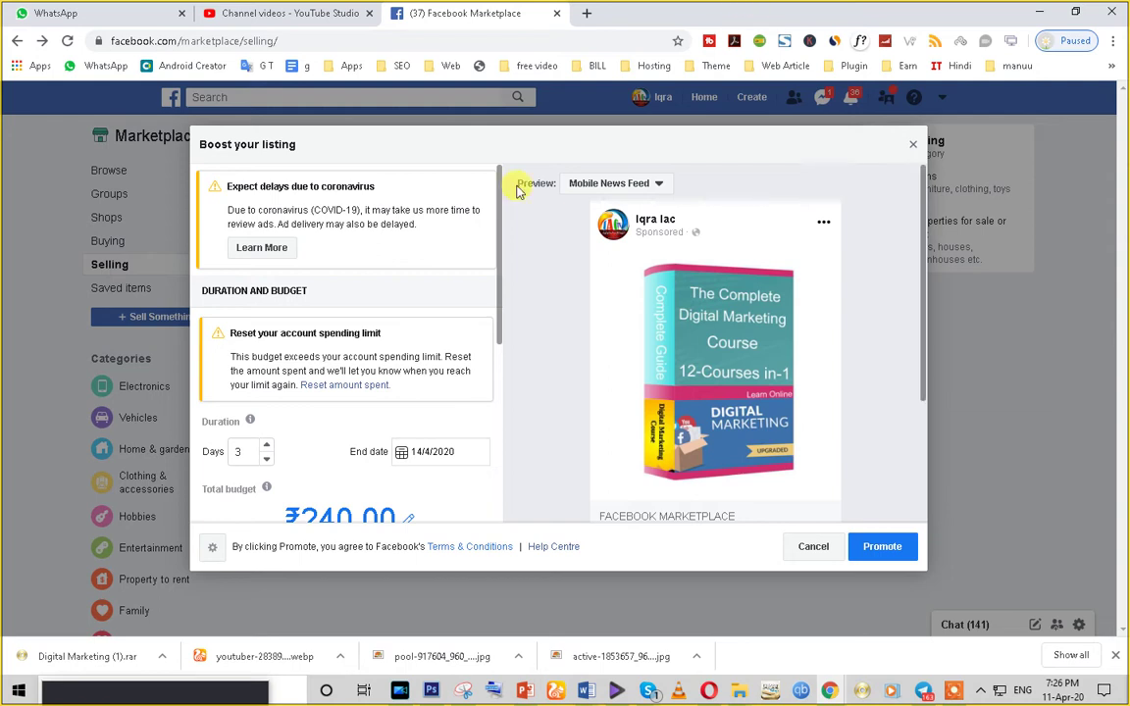
{"action": "left_click_drag", "start_coordinate": [226, 215], "coordinate": [416, 224]}
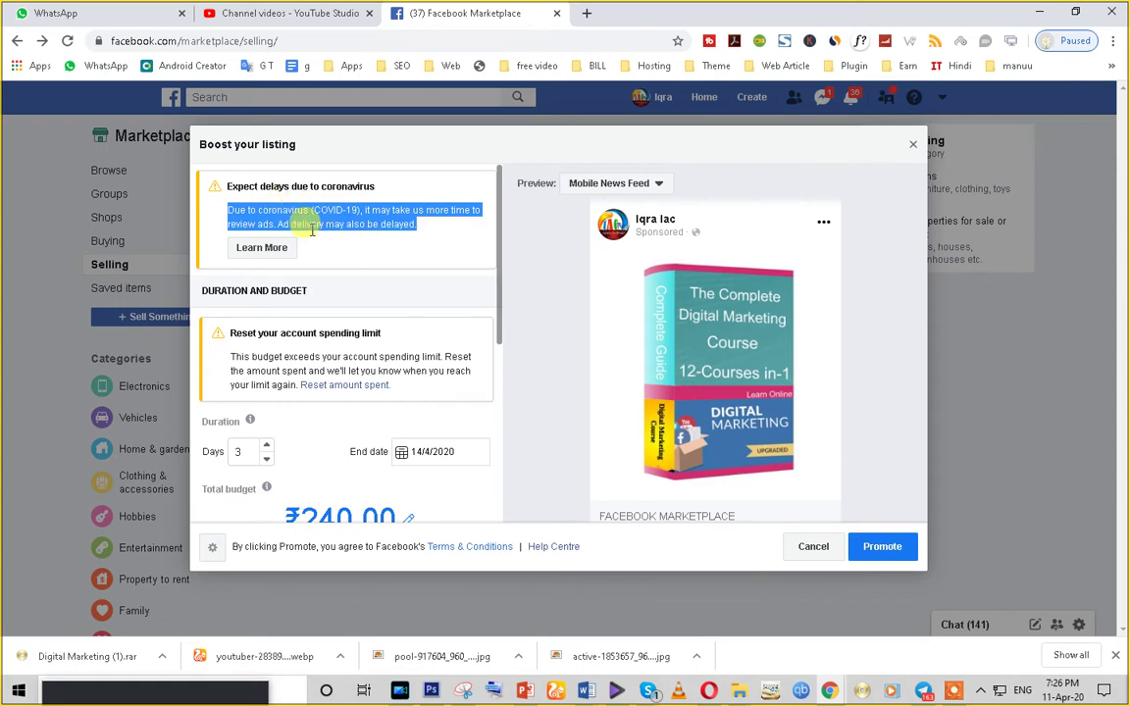
{"action": "scroll", "coordinate": [314, 295], "scroll_direction": "down", "scroll_amount": 1}
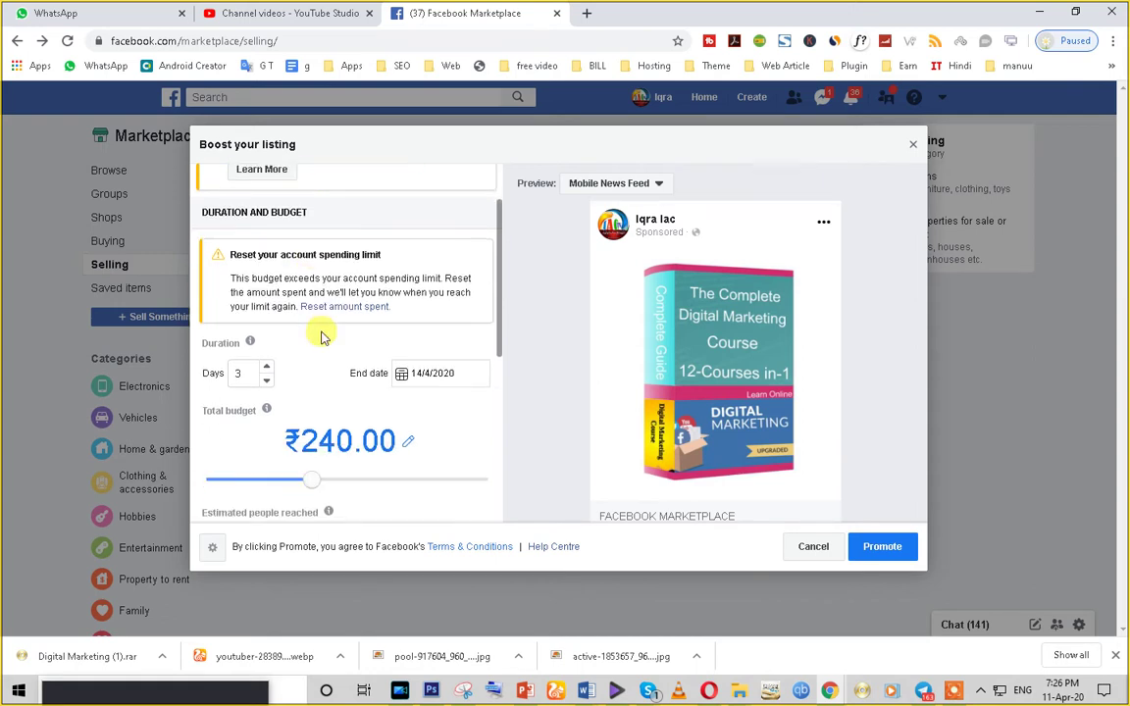
{"action": "scroll", "coordinate": [216, 309], "scroll_direction": "down", "scroll_amount": 1}
{"action": "scroll", "coordinate": [309, 255], "scroll_direction": "up", "scroll_amount": 3}
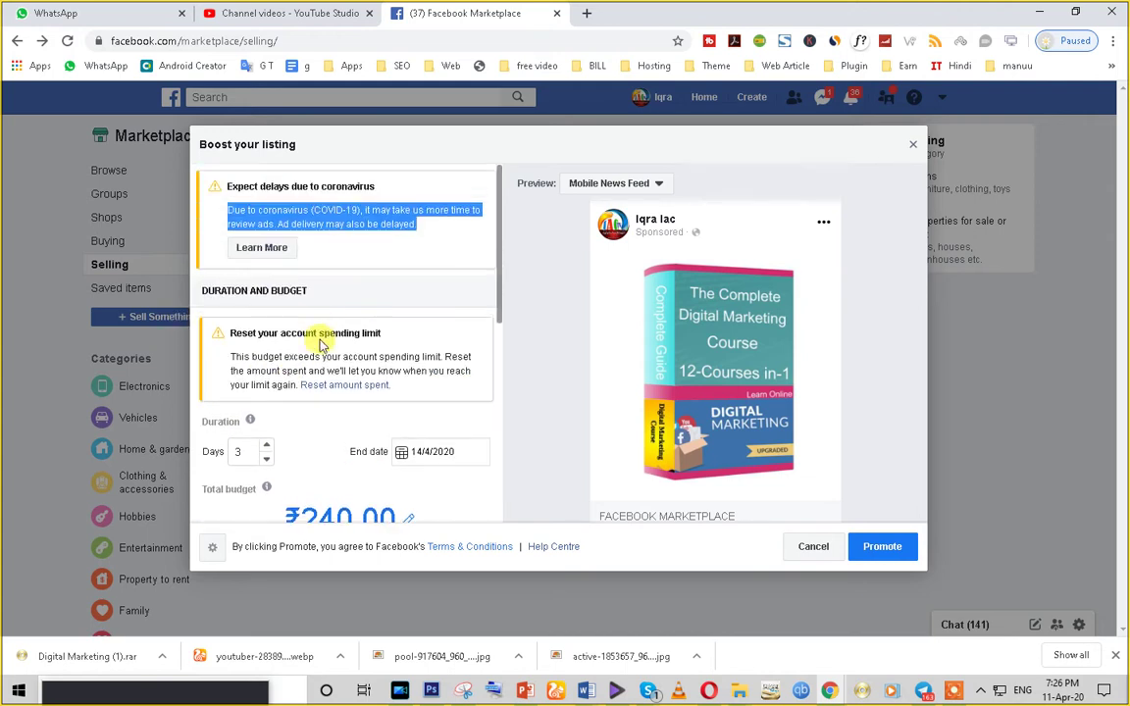
- Preview the boosted ad in the mobile Marketplace and mobile News Feed placements
{"action": "left_click", "coordinate": [657, 187]}
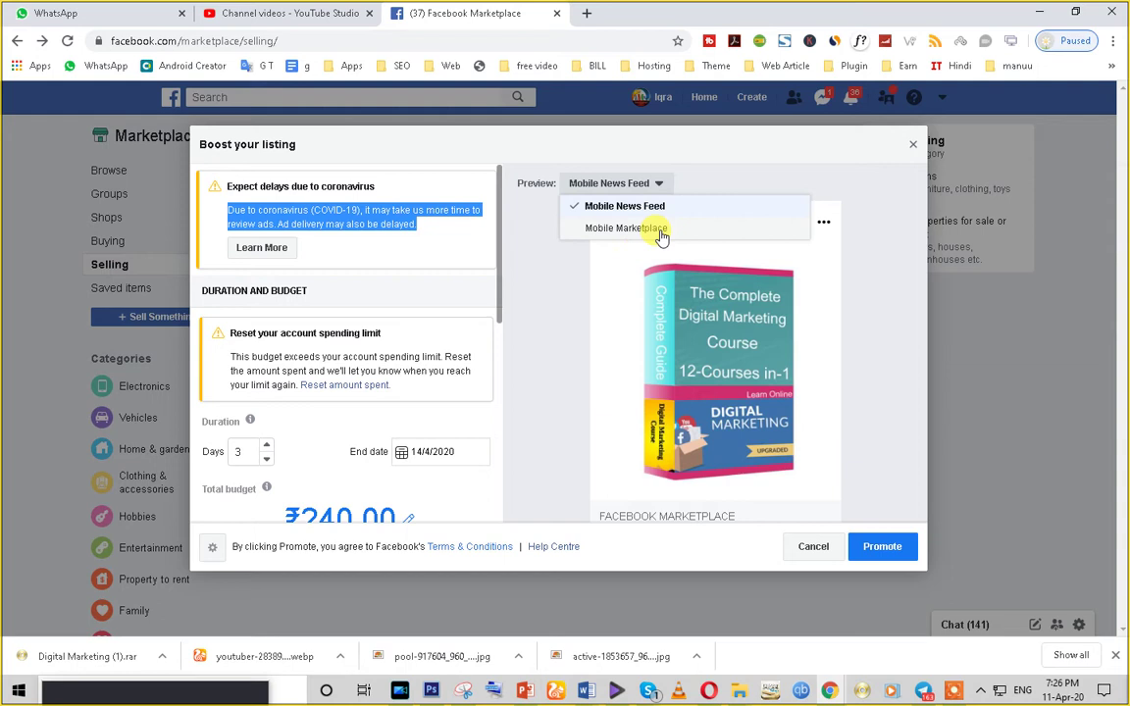
{"action": "left_click", "coordinate": [661, 229]}
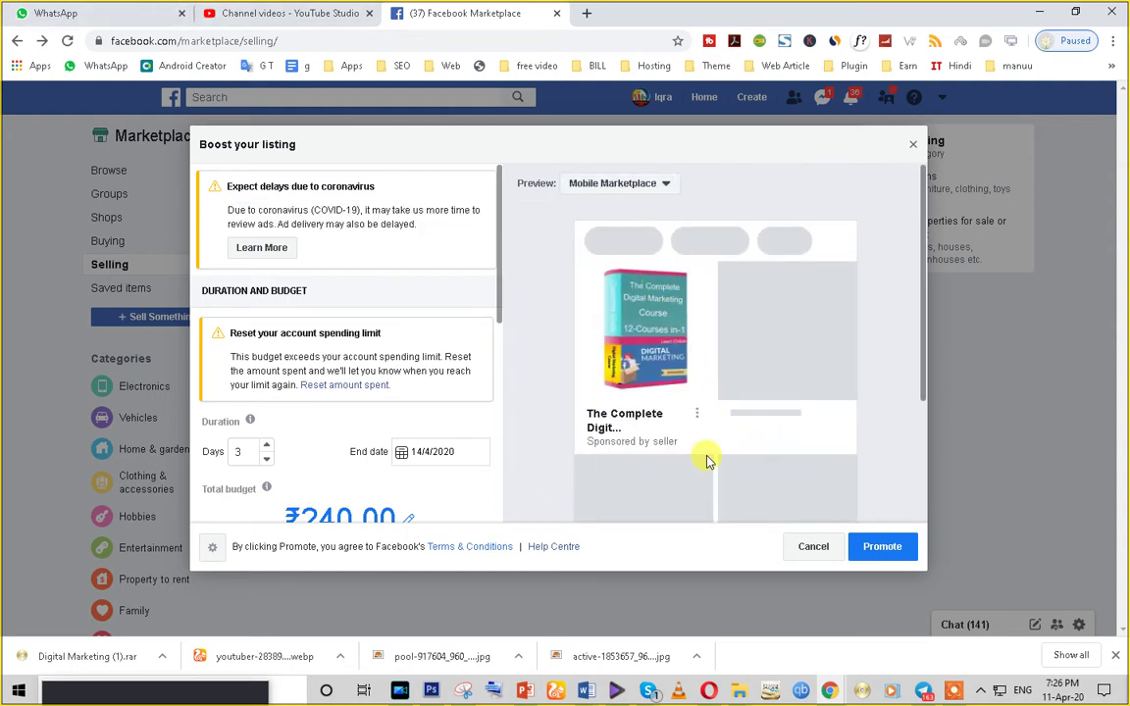
{"action": "scroll", "coordinate": [702, 458], "scroll_direction": "down", "scroll_amount": 2}
{"action": "scroll", "coordinate": [701, 457], "scroll_direction": "up", "scroll_amount": 2}
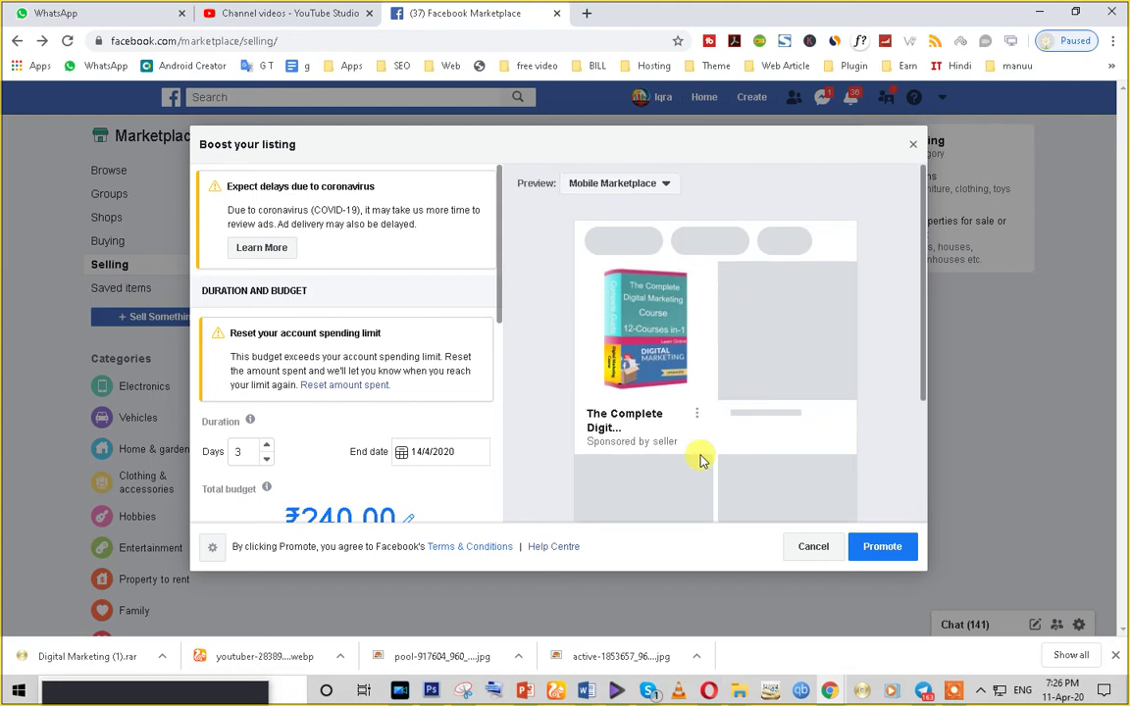
{"action": "left_click", "coordinate": [638, 184]}
{"action": "left_click", "coordinate": [628, 206]}
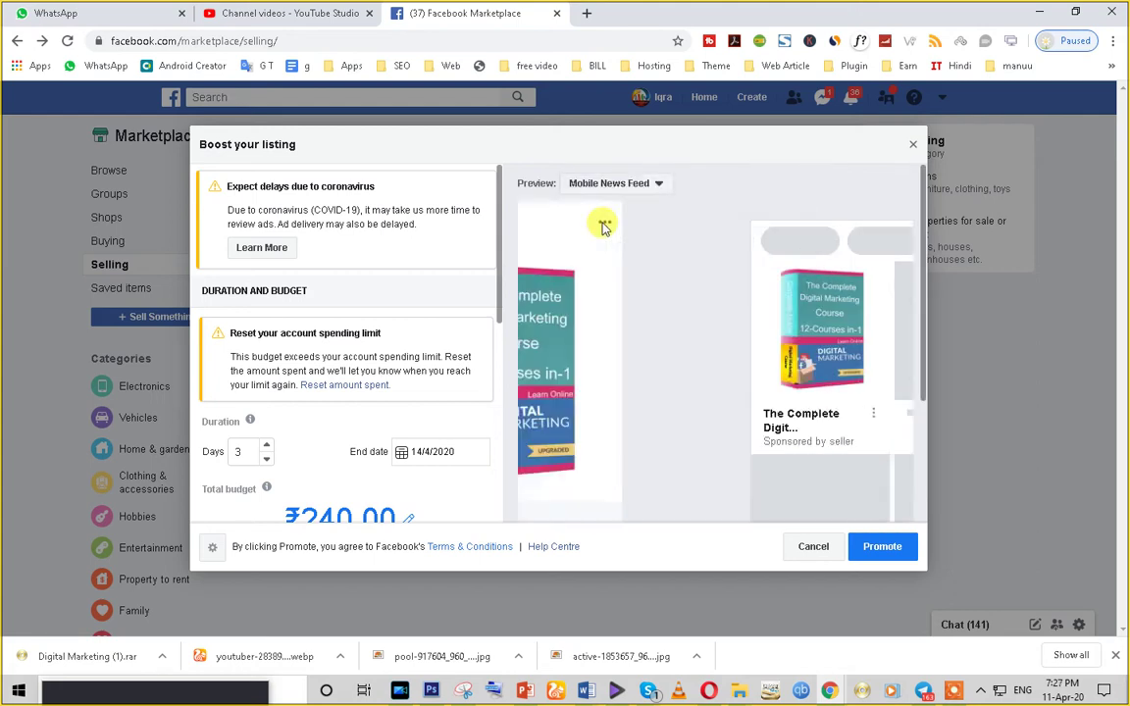
{"action": "scroll", "coordinate": [731, 435], "scroll_direction": "down", "scroll_amount": 1}
{"action": "scroll", "coordinate": [731, 435], "scroll_direction": "down", "scroll_amount": 1}
{"action": "scroll", "coordinate": [731, 435], "scroll_direction": "up", "scroll_amount": 3}
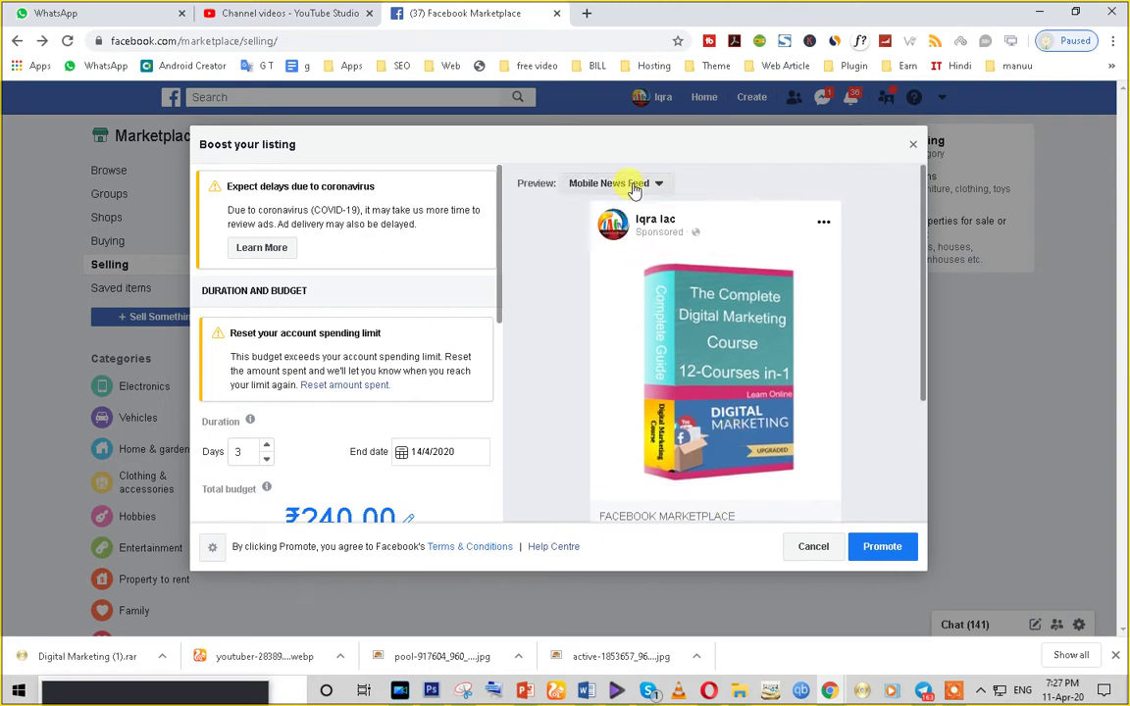
- Recheck both ad previews and review the 3-day, ₹240.00 budget settings
{"action": "left_click", "coordinate": [631, 183]}
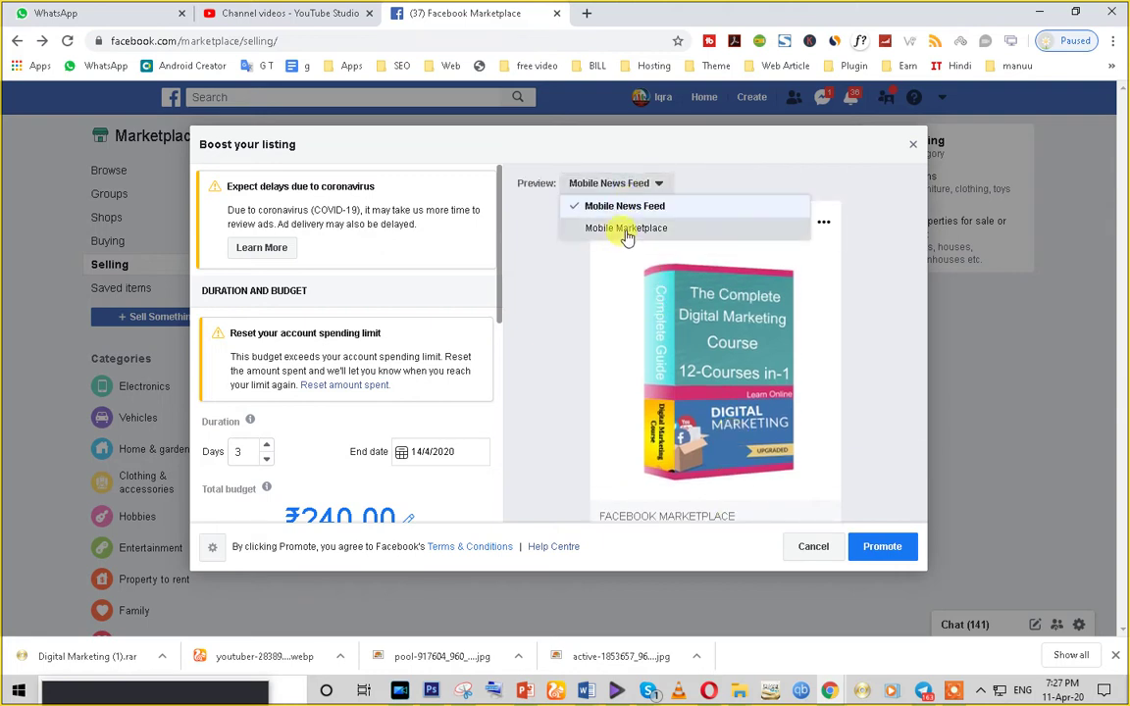
{"action": "left_click", "coordinate": [626, 230]}
{"action": "scroll", "coordinate": [657, 479], "scroll_direction": "down", "scroll_amount": 2}
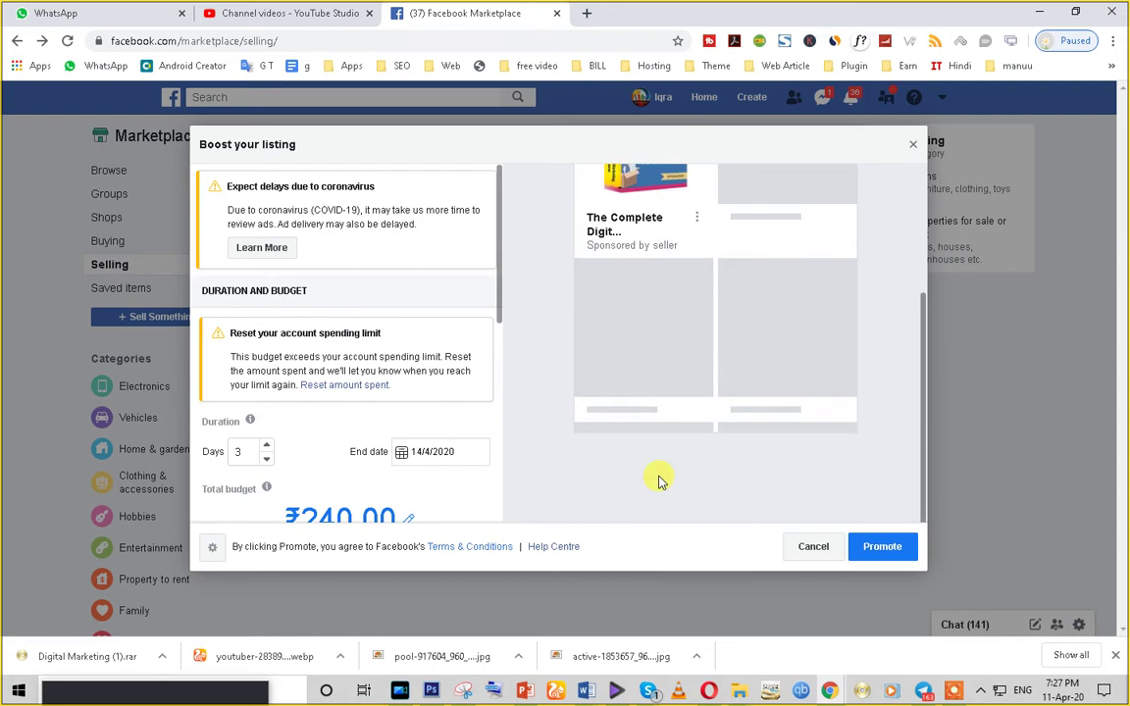
{"action": "scroll", "coordinate": [656, 479], "scroll_direction": "up", "scroll_amount": 2}
{"action": "left_click", "coordinate": [628, 182]}
{"action": "left_click", "coordinate": [614, 204]}
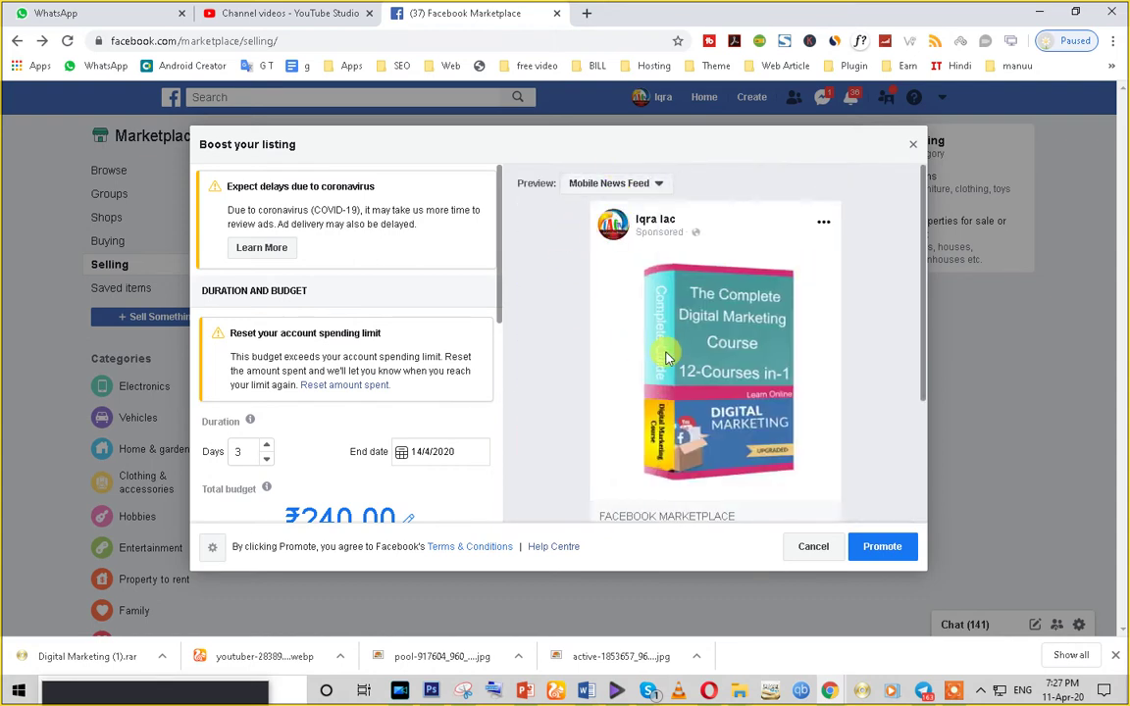
{"action": "scroll", "coordinate": [765, 460], "scroll_direction": "down", "scroll_amount": 1}
{"action": "scroll", "coordinate": [764, 460], "scroll_direction": "down", "scroll_amount": 2}
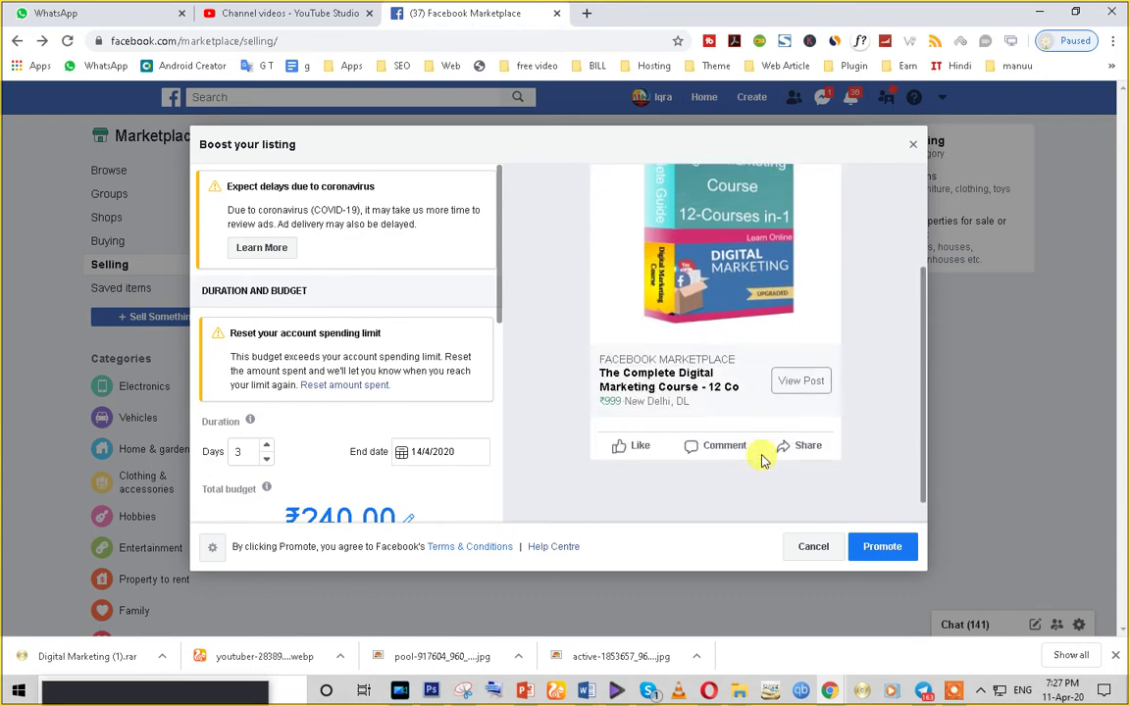
{"action": "scroll", "coordinate": [785, 378], "scroll_direction": "up", "scroll_amount": 3}
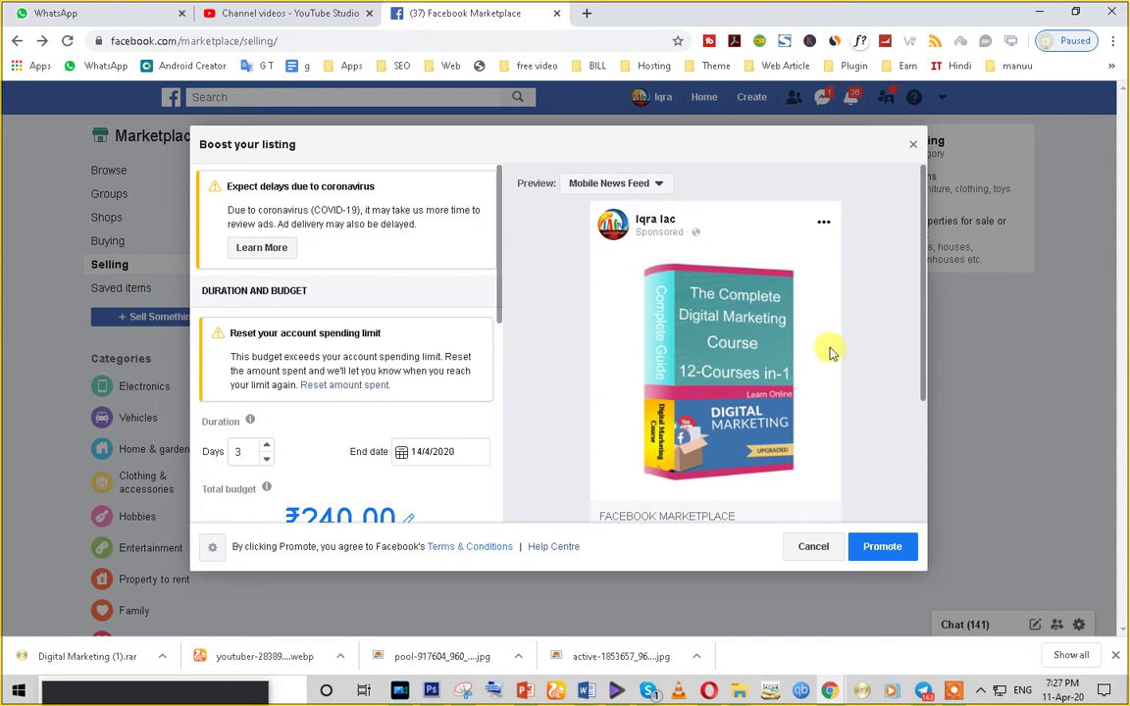
{"action": "scroll", "coordinate": [825, 348], "scroll_direction": "down", "scroll_amount": 3}
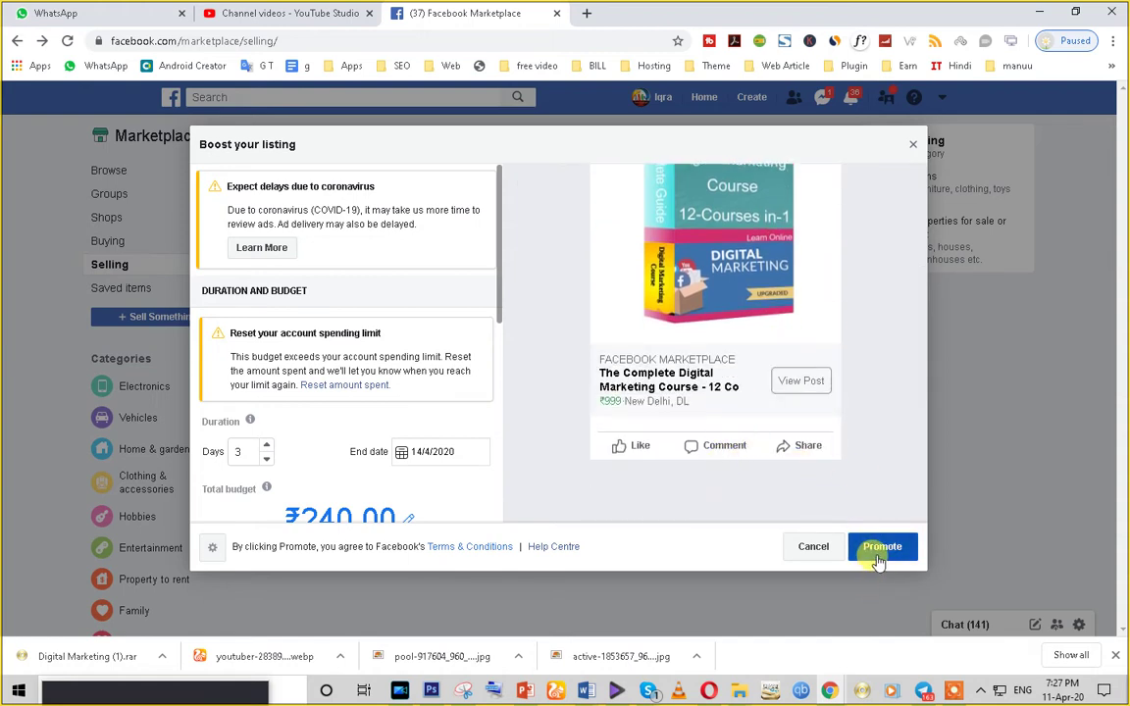
{"action": "scroll", "coordinate": [265, 451], "scroll_direction": "down", "scroll_amount": 1}
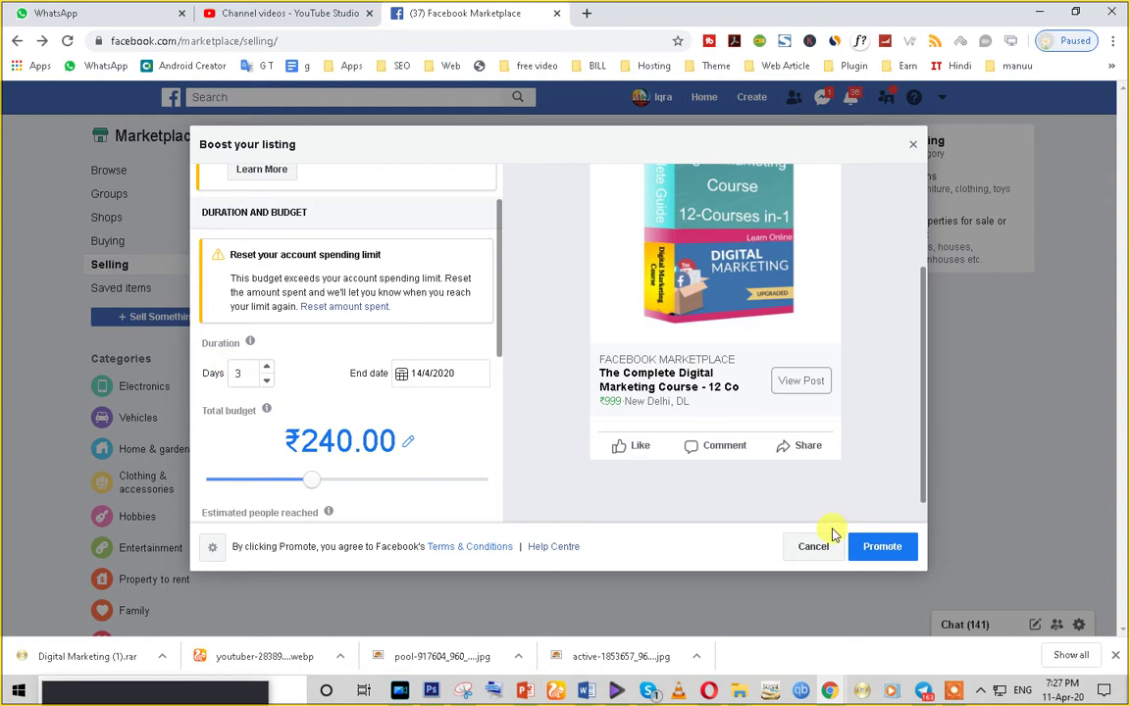
- Keep the 3-day duration and raise the total budget from ₹240.00 to ₹600.00
{"action": "left_click", "coordinate": [240, 372]}
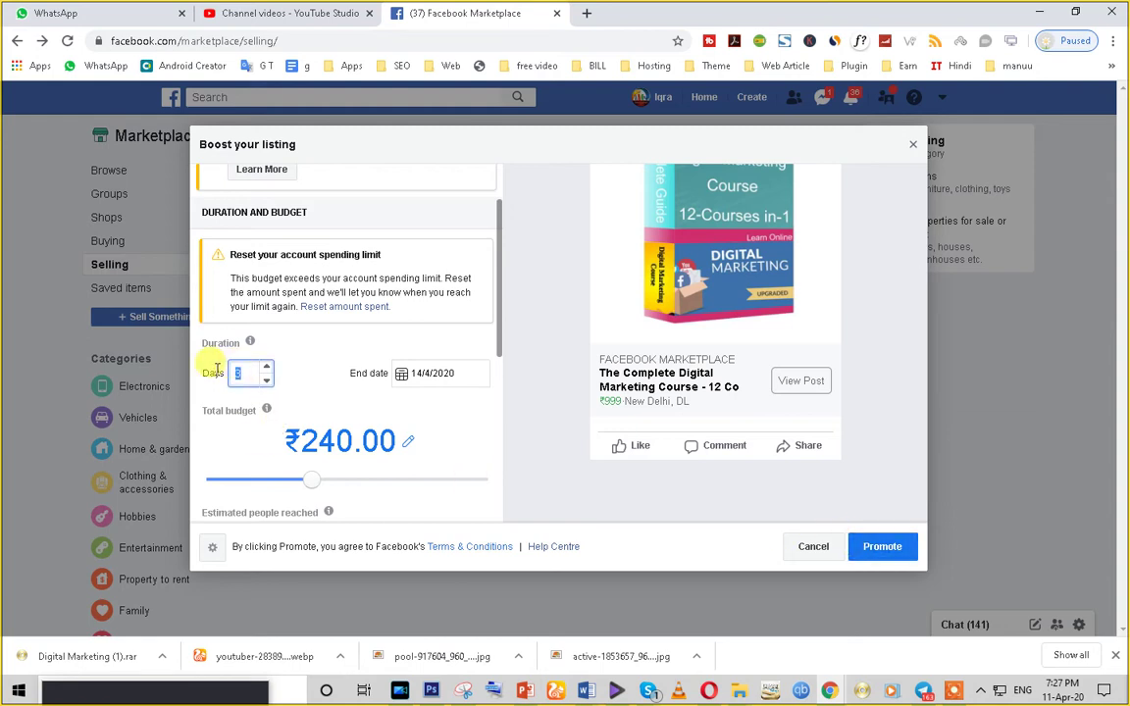
{"action": "double_click", "coordinate": [243, 371]}
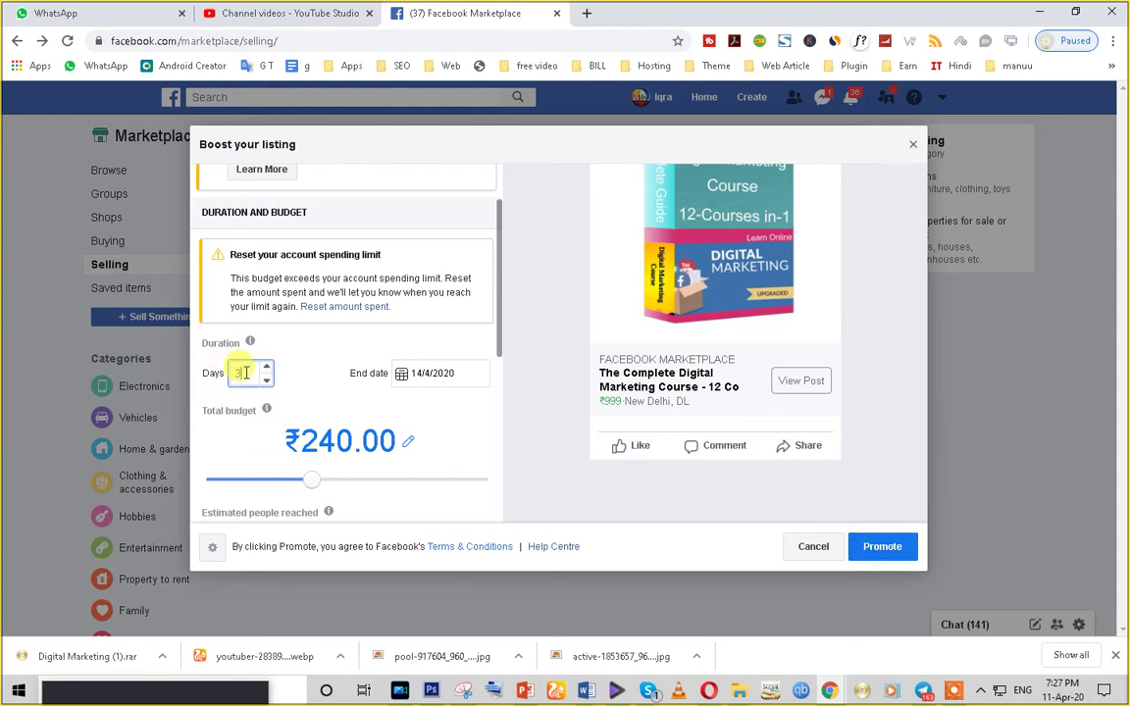
{"action": "scroll", "coordinate": [429, 403], "scroll_direction": "down", "scroll_amount": 2}
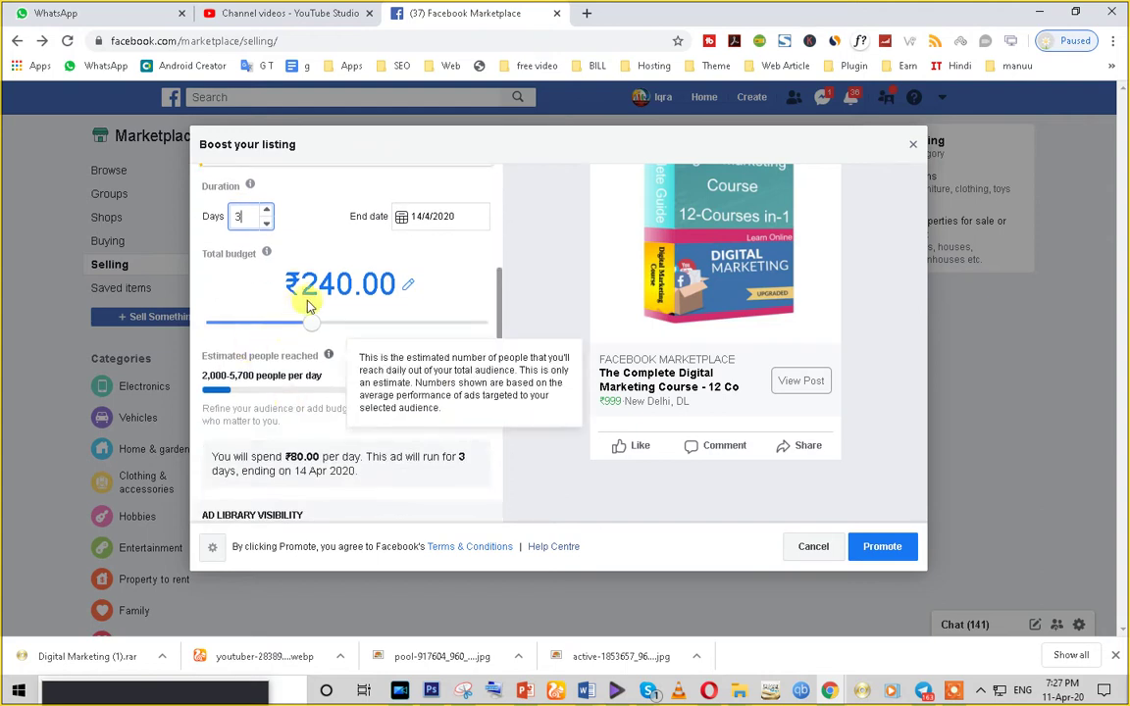
{"action": "left_click_drag", "start_coordinate": [312, 326], "coordinate": [388, 328]}
{"action": "scroll", "coordinate": [383, 446], "scroll_direction": "down", "scroll_amount": 2}
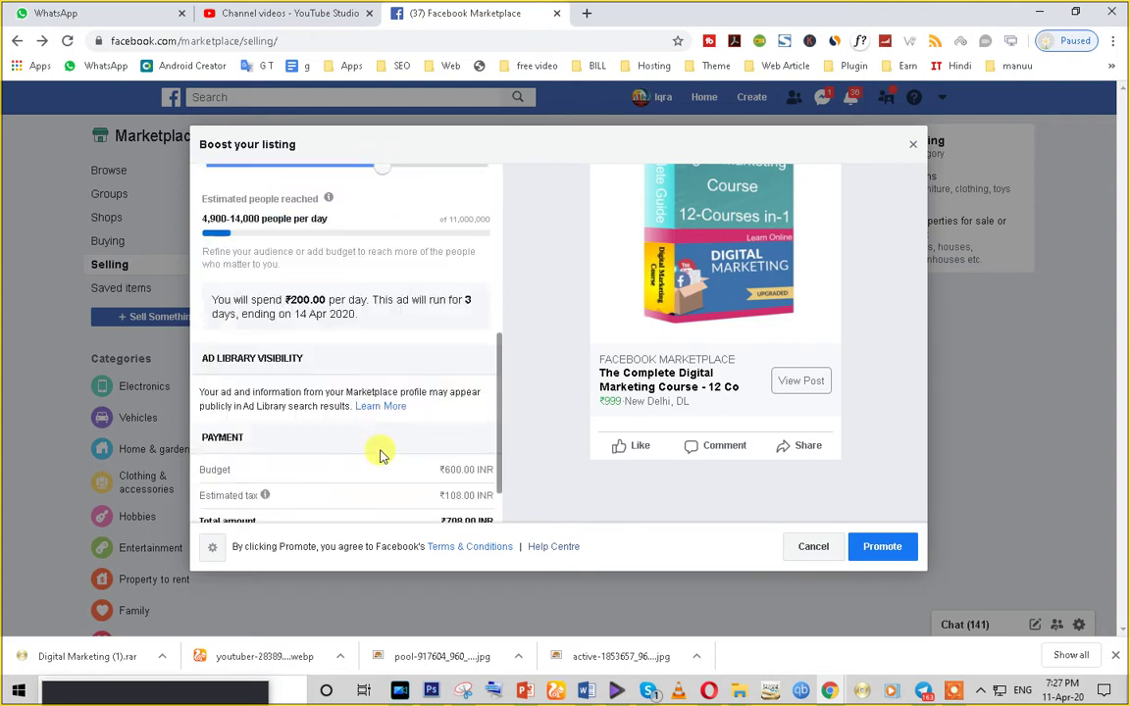
{"action": "scroll", "coordinate": [368, 461], "scroll_direction": "down", "scroll_amount": 1}
{"action": "scroll", "coordinate": [361, 440], "scroll_direction": "up", "scroll_amount": 3}
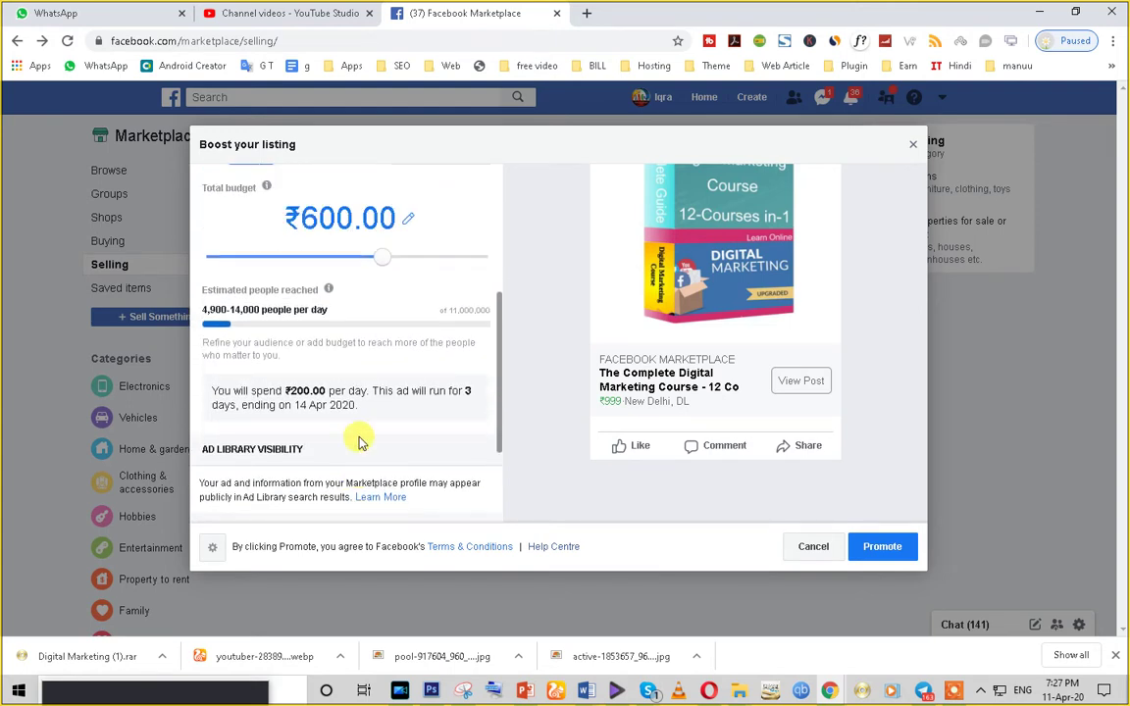
- Review the ₹200.00 daily spend and 4,900-14,000 daily reach estimate, then try promoting
{"action": "double_click", "coordinate": [293, 392]}
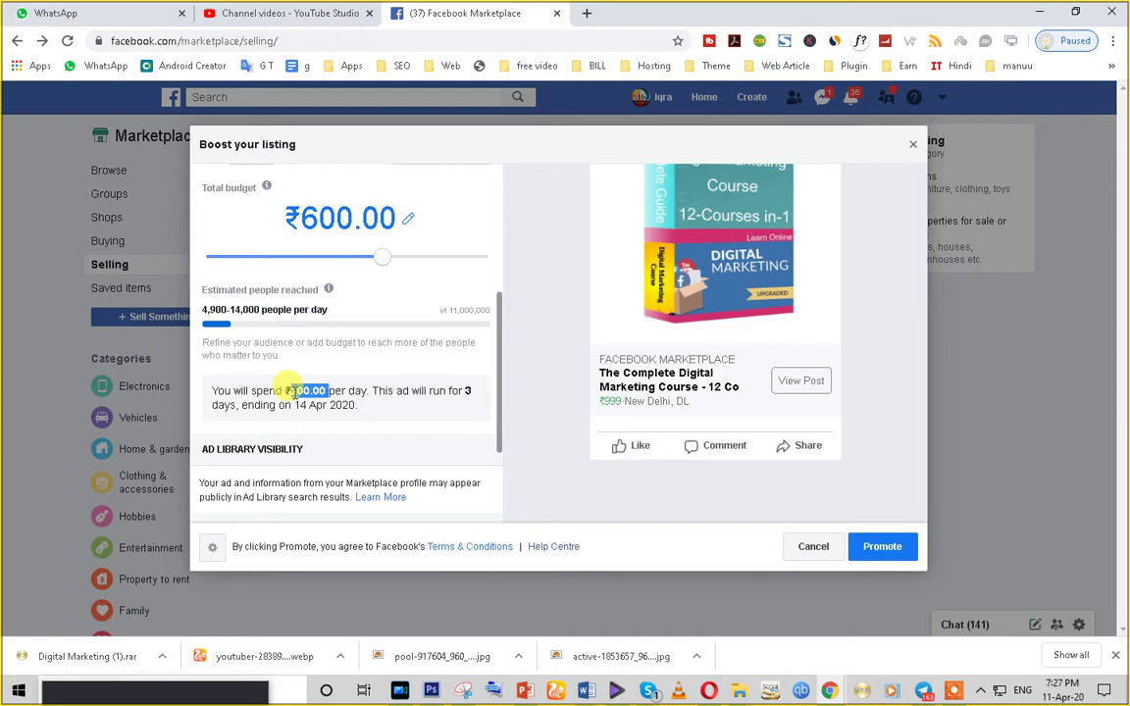
{"action": "scroll", "coordinate": [368, 437], "scroll_direction": "up", "scroll_amount": 2}
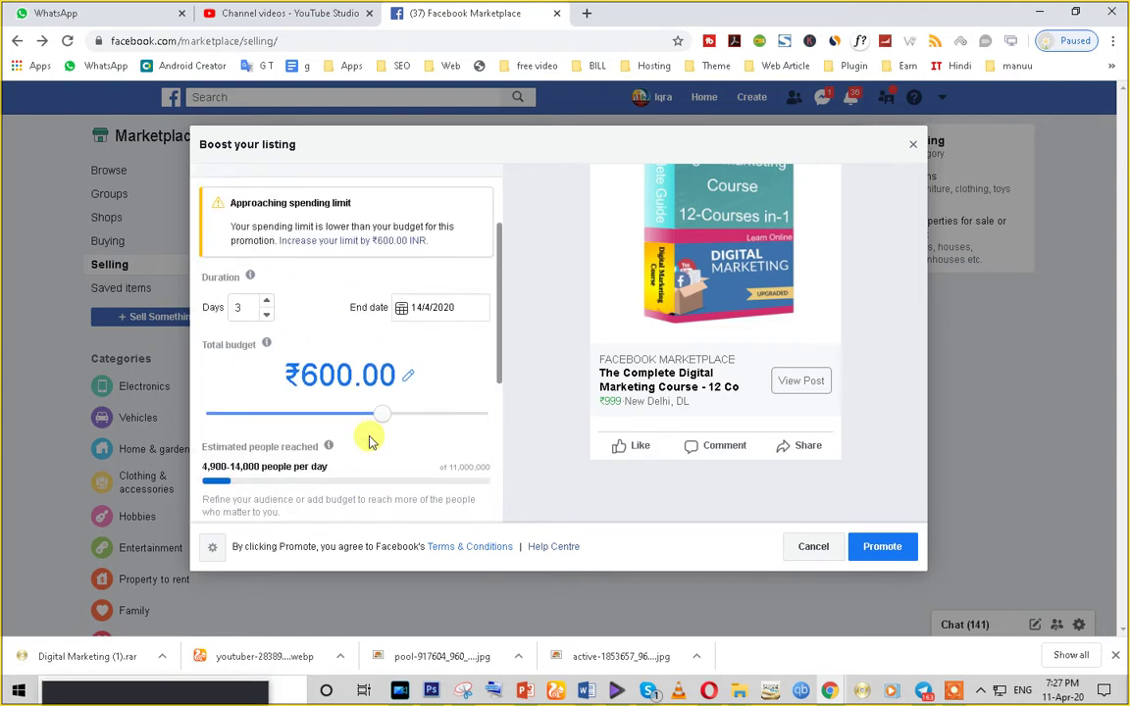
{"action": "scroll", "coordinate": [368, 443], "scroll_direction": "down", "scroll_amount": 1}
{"action": "triple_click", "coordinate": [216, 387]}
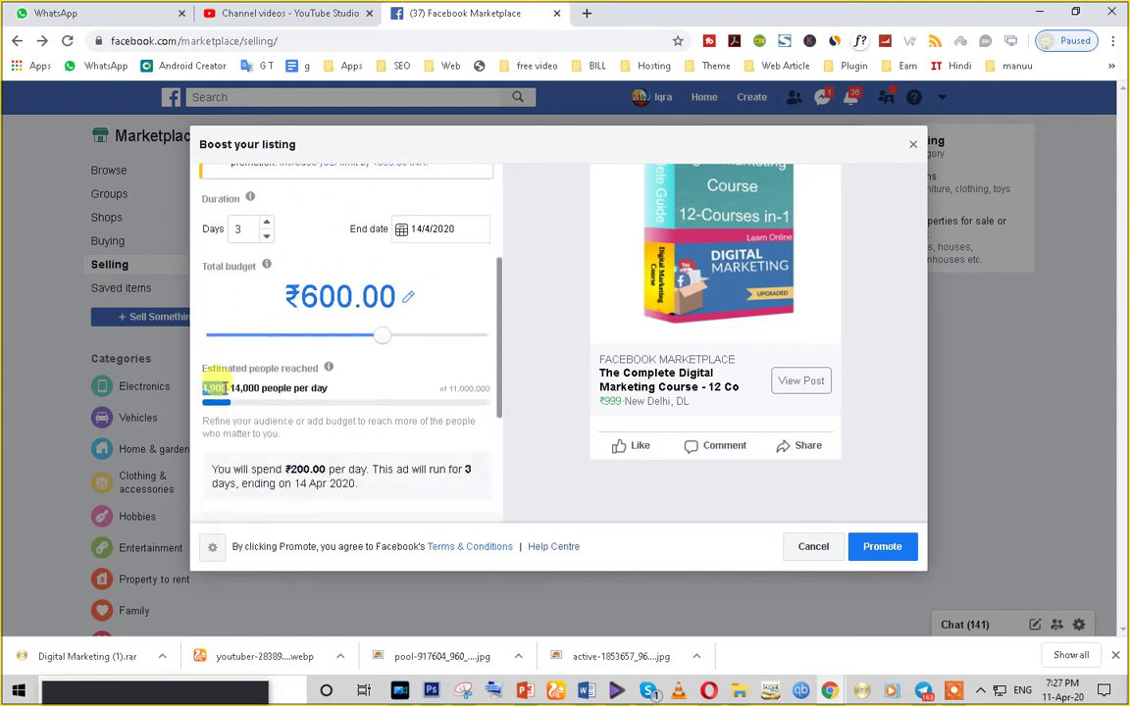
{"action": "double_click", "coordinate": [283, 387]}
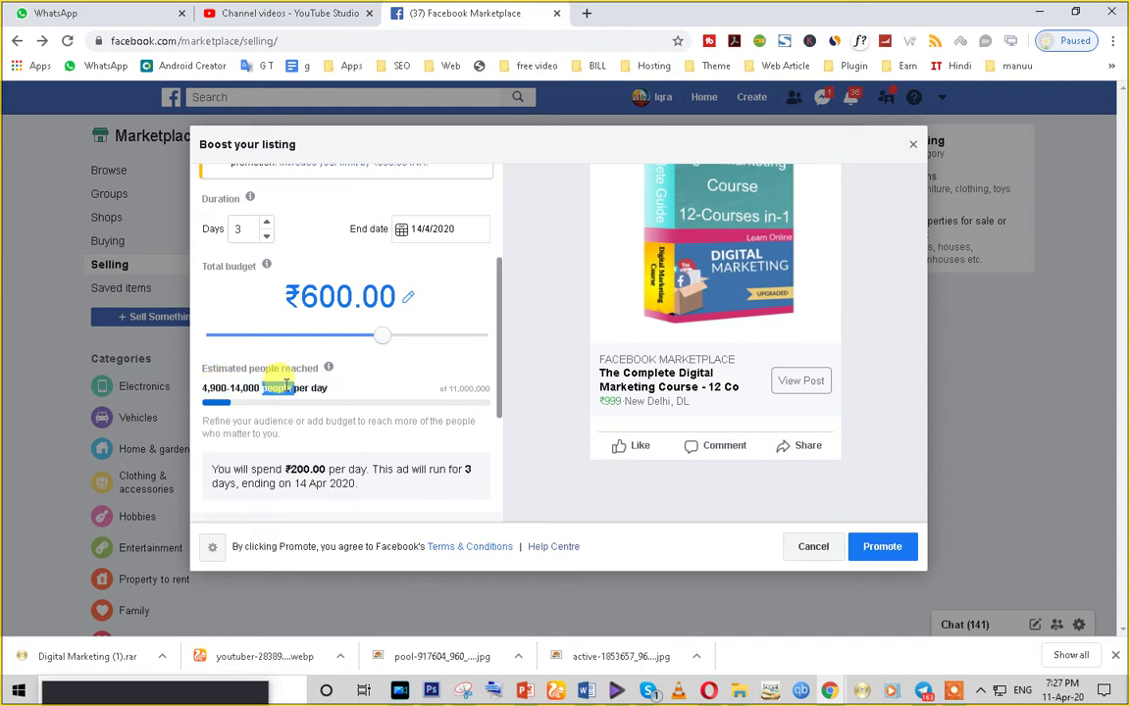
{"action": "triple_click", "coordinate": [286, 387]}
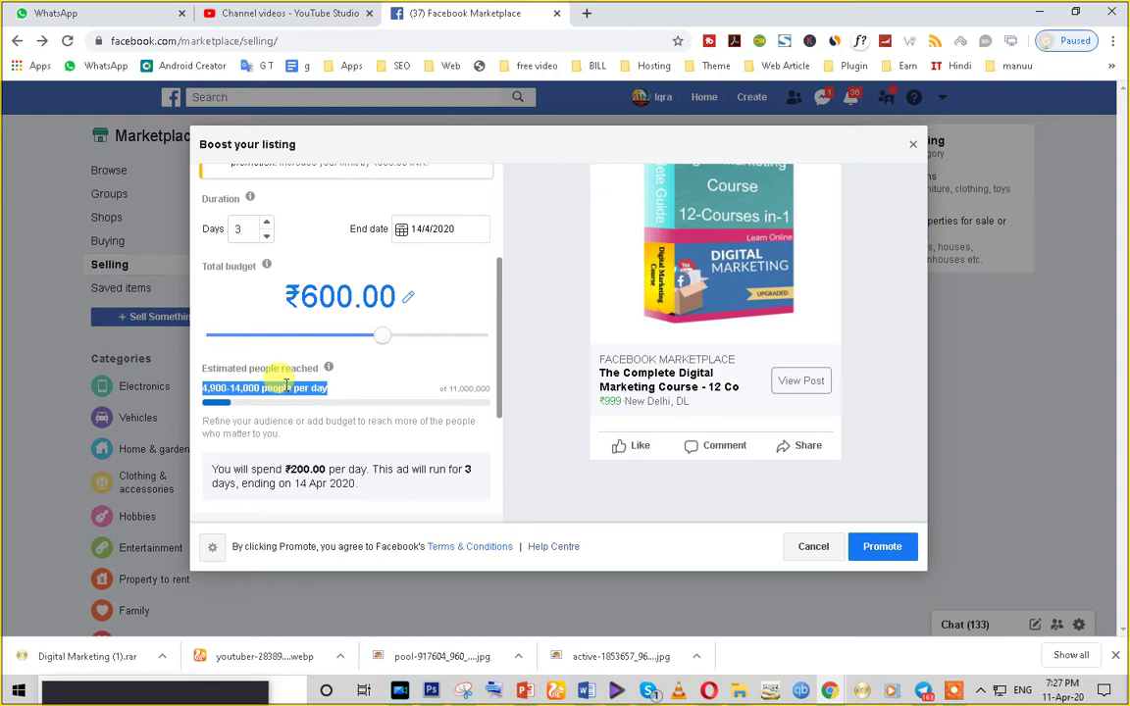
{"action": "left_click", "coordinate": [882, 550]}
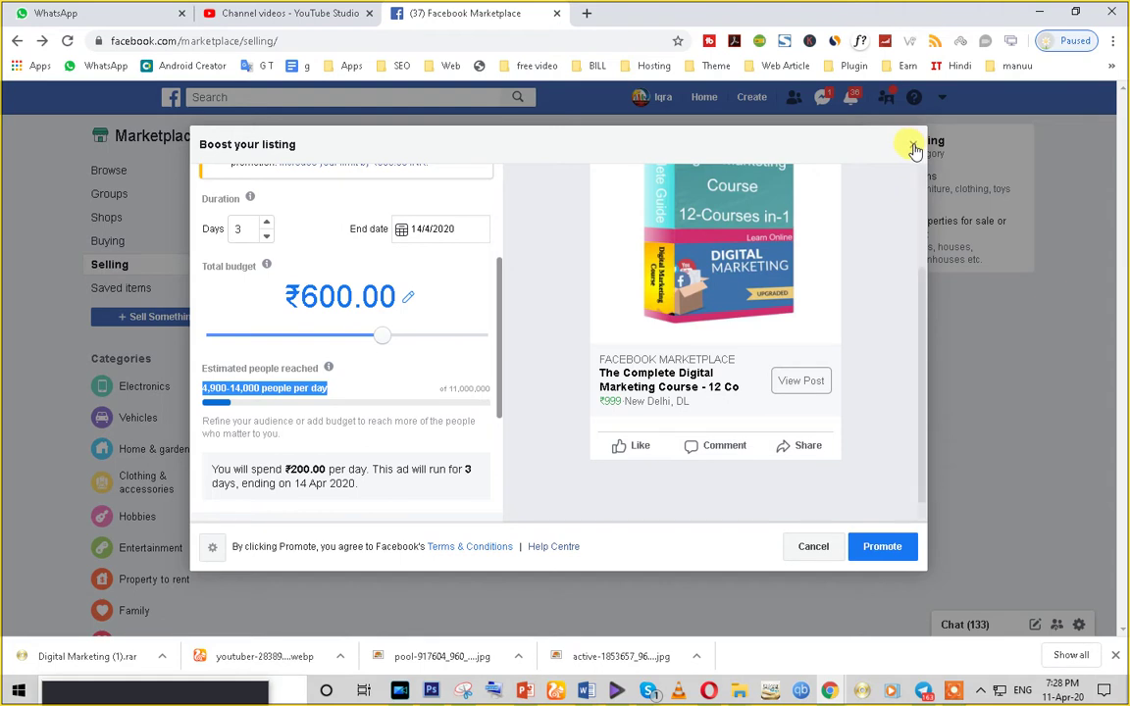
- Cancel the boost ad and start a Facebook search typing 'the'
{"action": "left_click", "coordinate": [913, 147]}
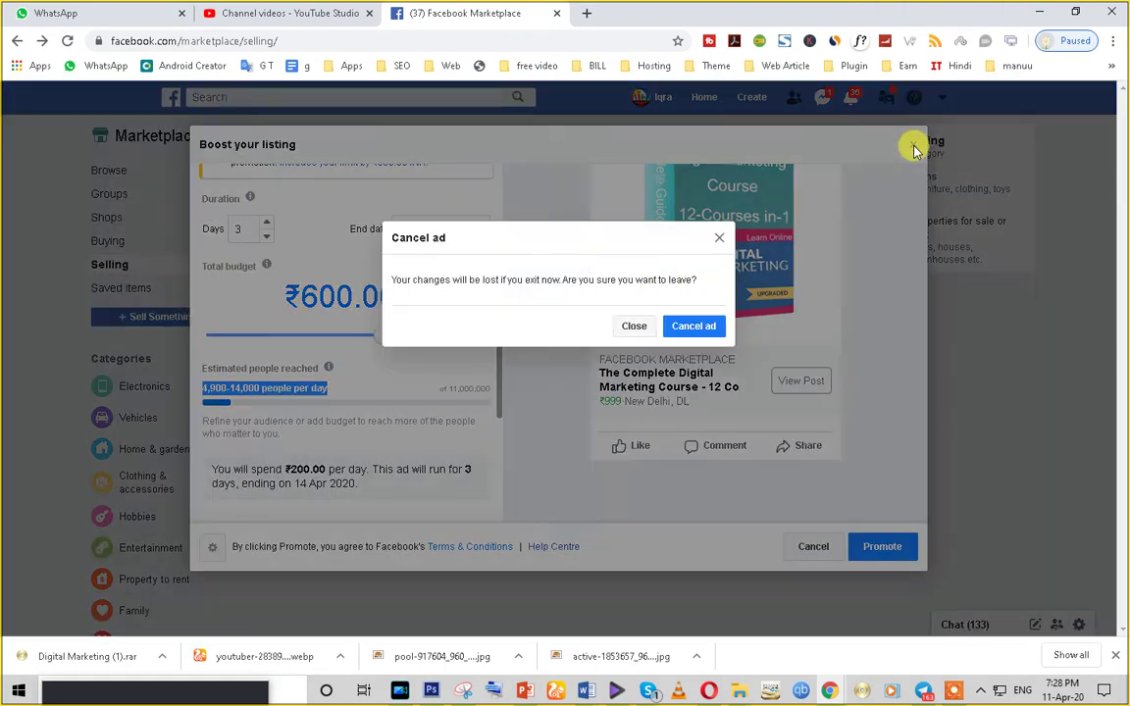
{"action": "left_click", "coordinate": [685, 328]}
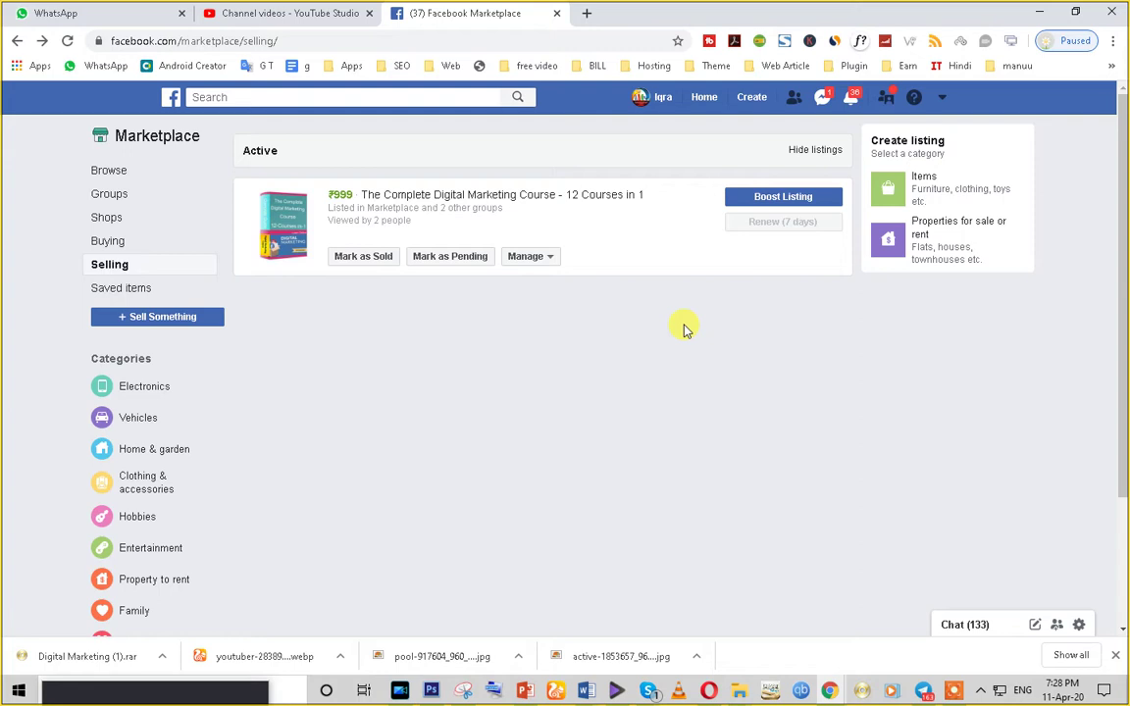
{"action": "left_click", "coordinate": [942, 98]}
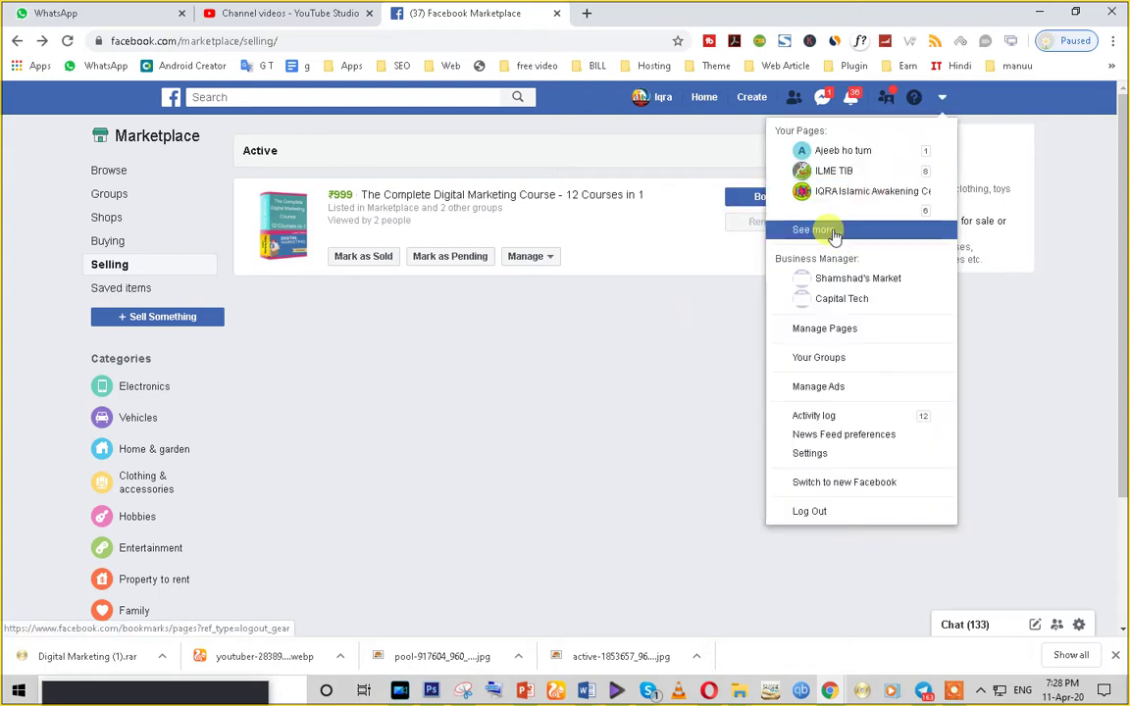
{"action": "left_click", "coordinate": [561, 421]}
{"action": "left_click", "coordinate": [278, 97]}
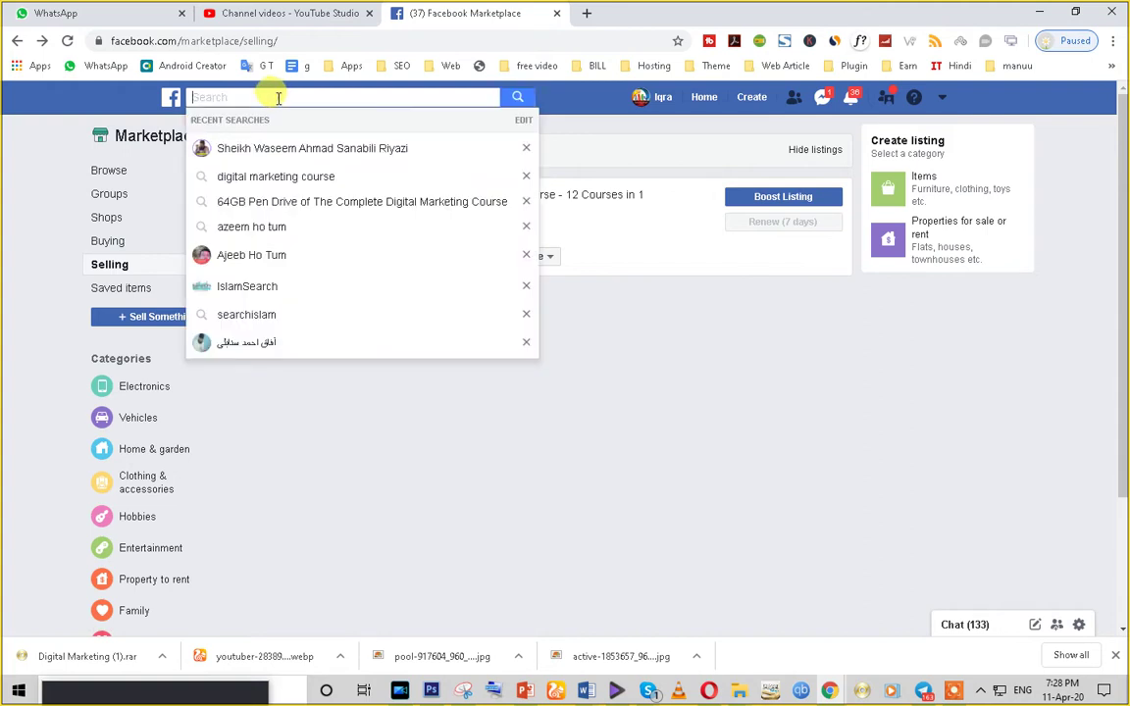
{"action": "type", "text": "the"}
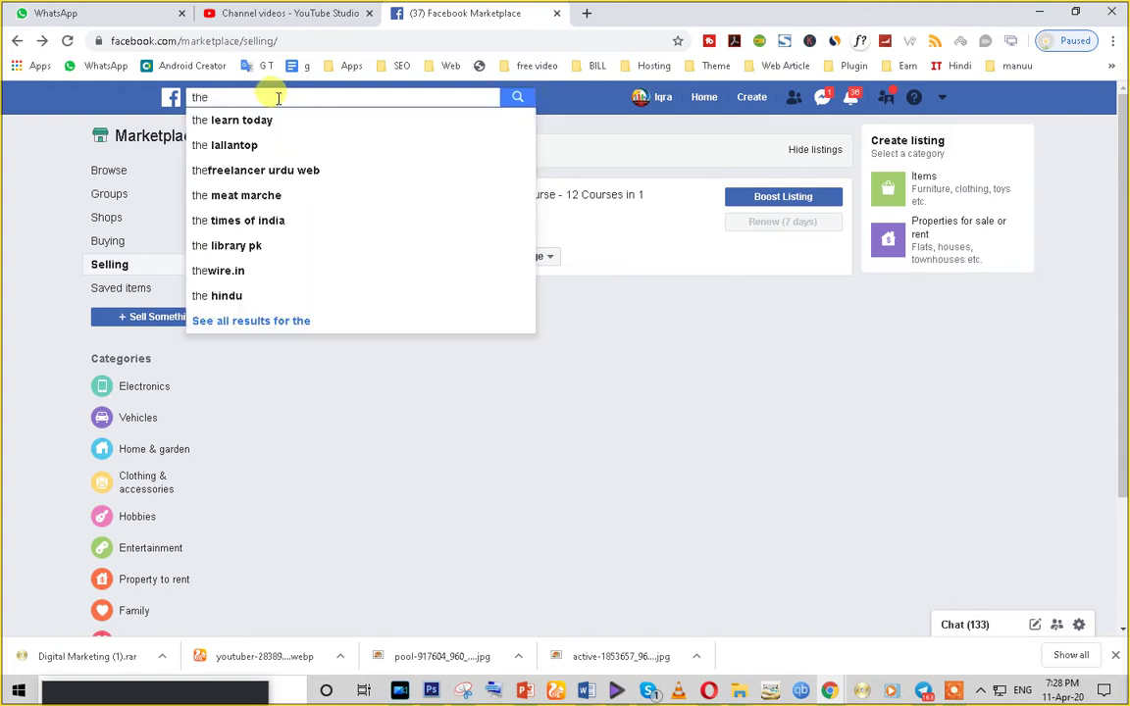
- Search 'the learn today' and open The Learn Today page, viewing its Shop and Offers sections
{"action": "left_click", "coordinate": [274, 123]}
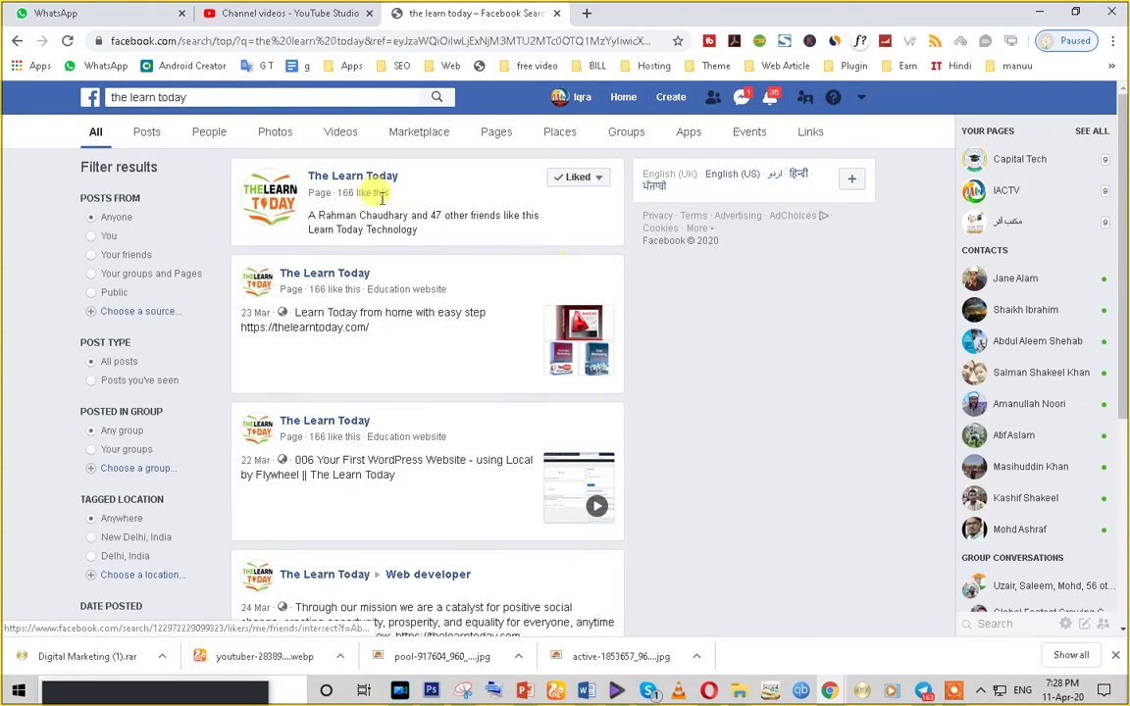
{"action": "left_click", "coordinate": [351, 179]}
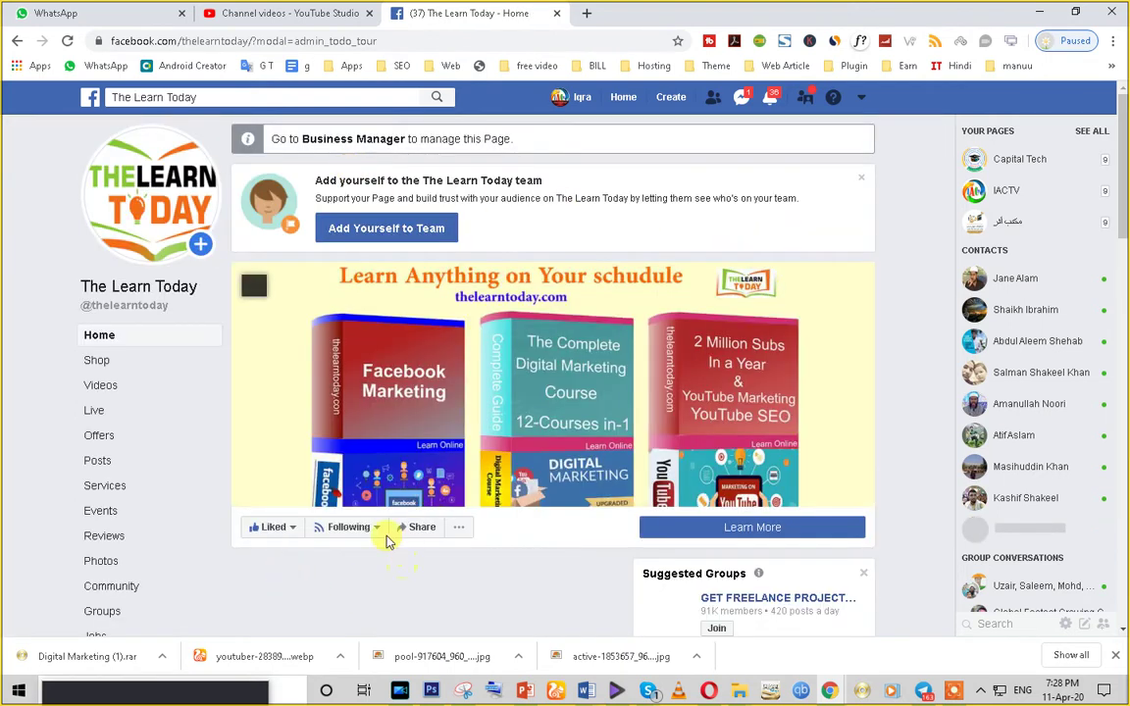
{"action": "scroll", "coordinate": [386, 540], "scroll_direction": "down", "scroll_amount": 2}
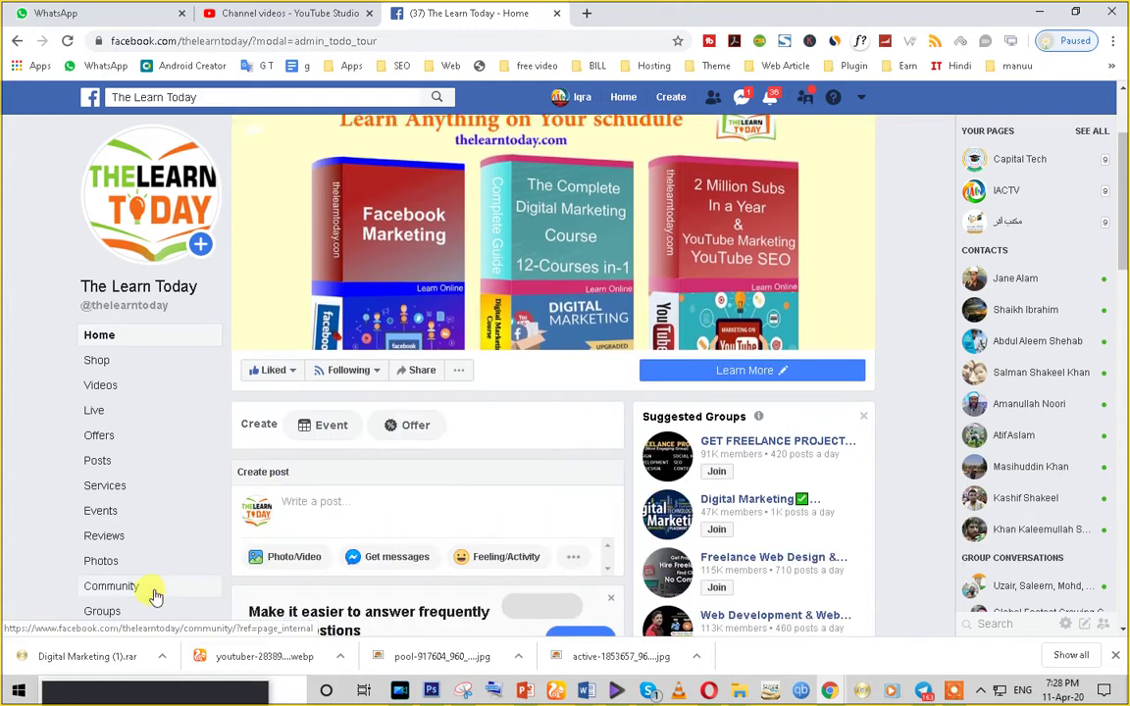
{"action": "scroll", "coordinate": [154, 595], "scroll_direction": "down", "scroll_amount": 3}
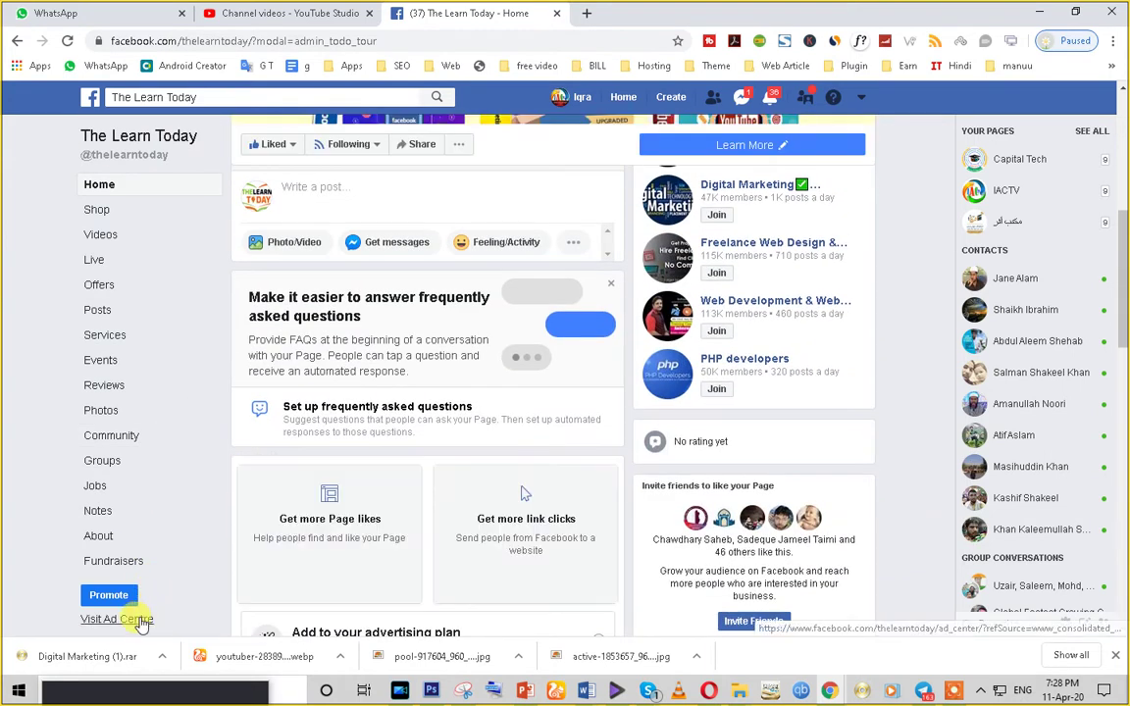
- Open The Learn Today's Ad Center and review reach 40,896, 1,415 engagements, 1,412 link clicks
{"action": "left_click", "coordinate": [138, 620]}
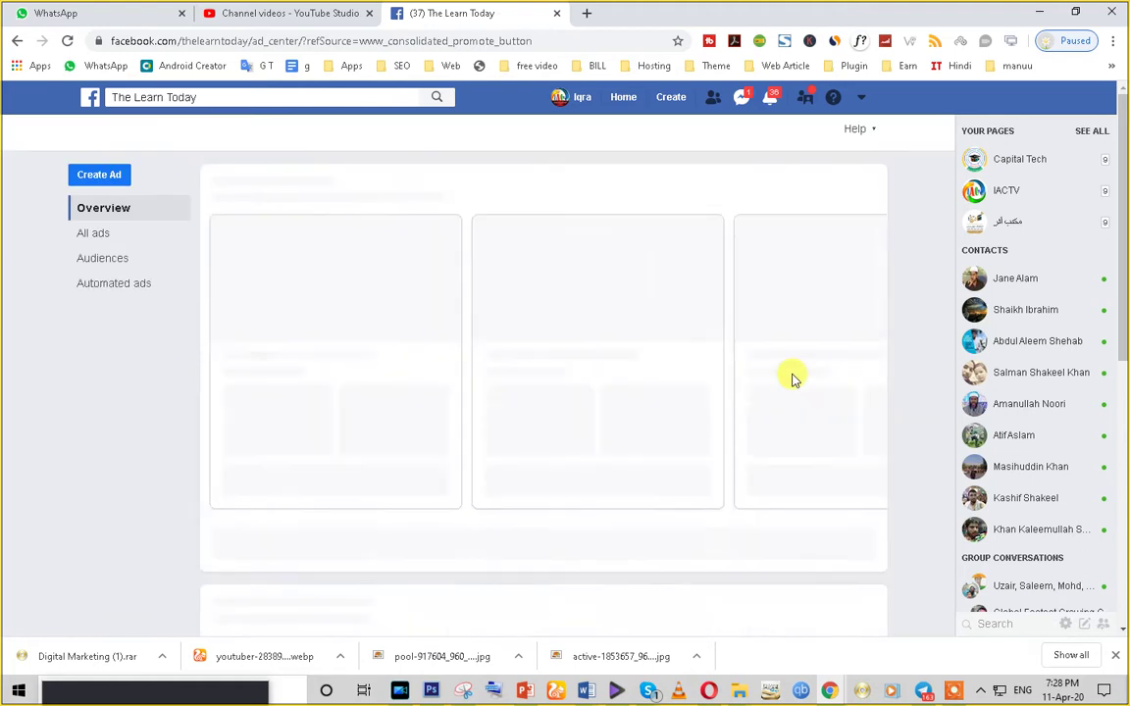
{"action": "scroll", "coordinate": [746, 394], "scroll_direction": "down", "scroll_amount": 2}
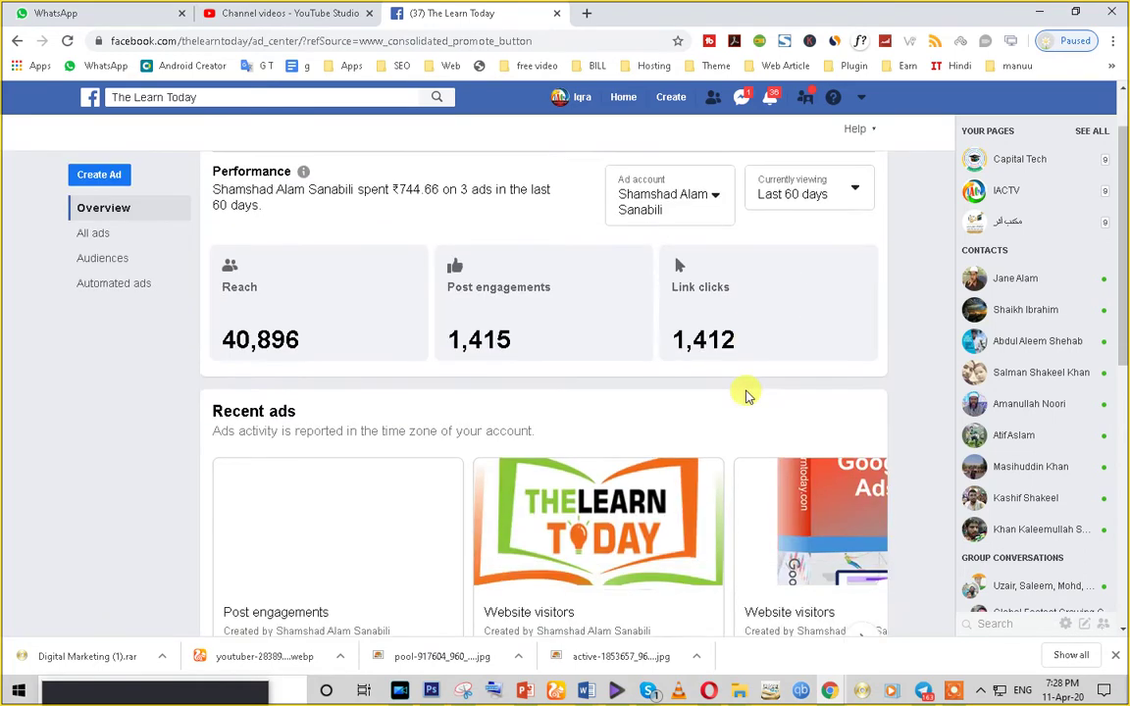
{"action": "double_click", "coordinate": [258, 258]}
{"action": "scroll", "coordinate": [291, 321], "scroll_direction": "up", "scroll_amount": 2}
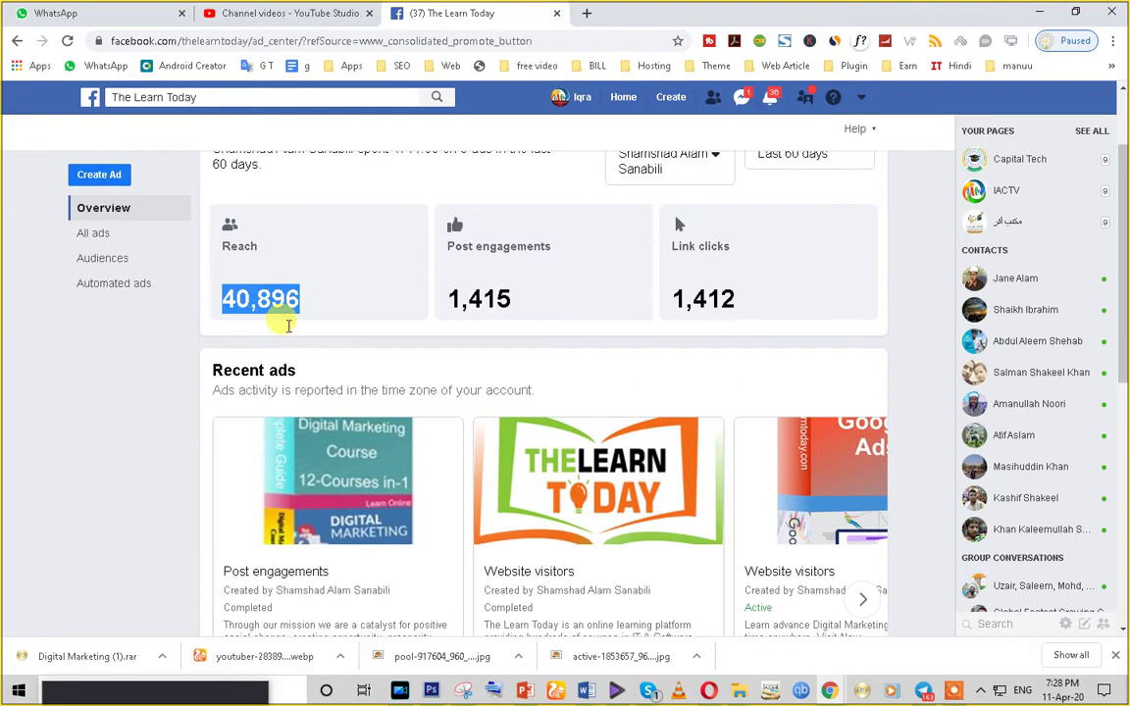
{"action": "double_click", "coordinate": [467, 412]}
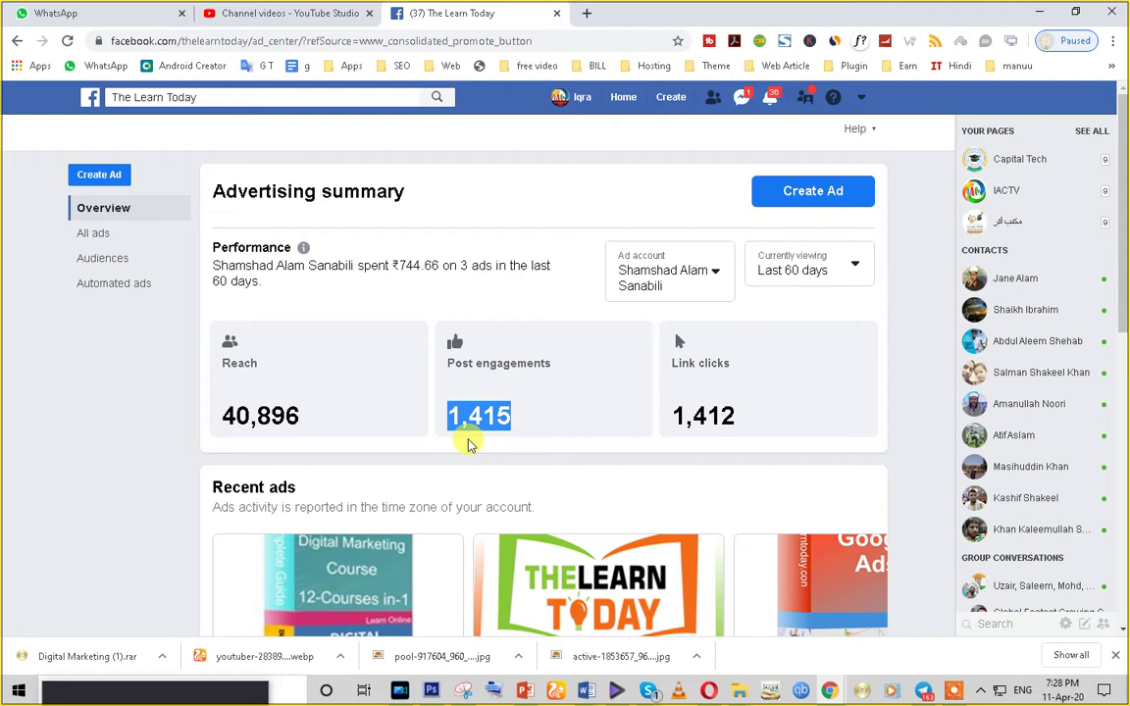
{"action": "left_click", "coordinate": [691, 416]}
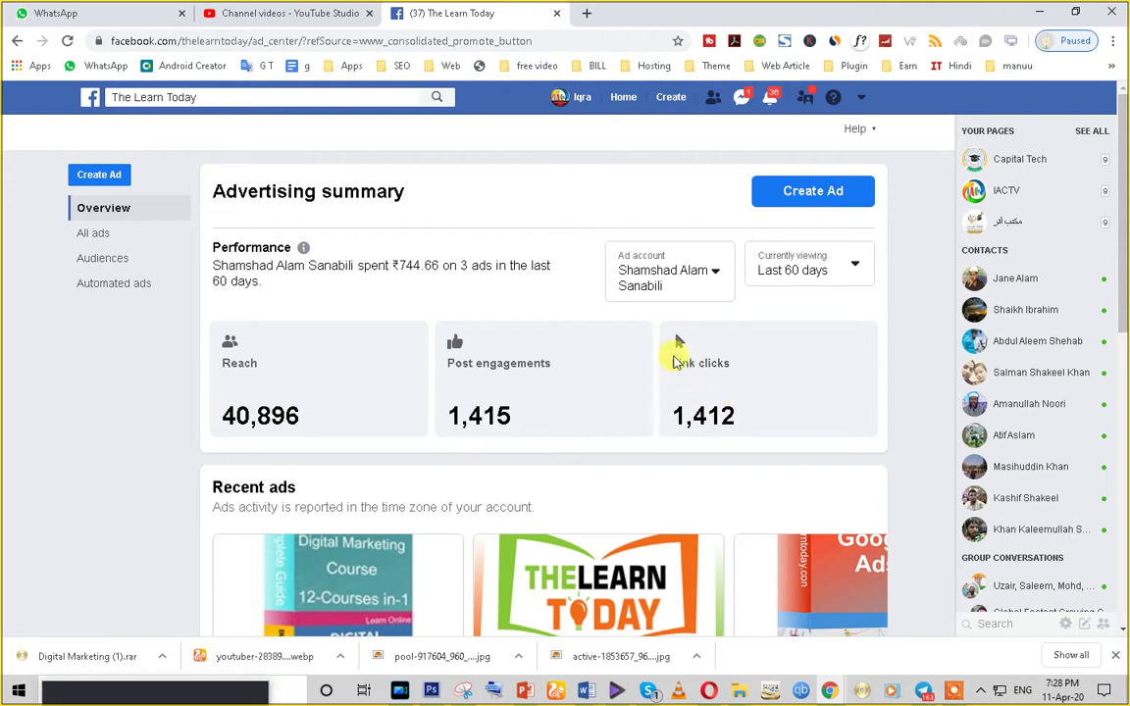
{"action": "double_click", "coordinate": [687, 416]}
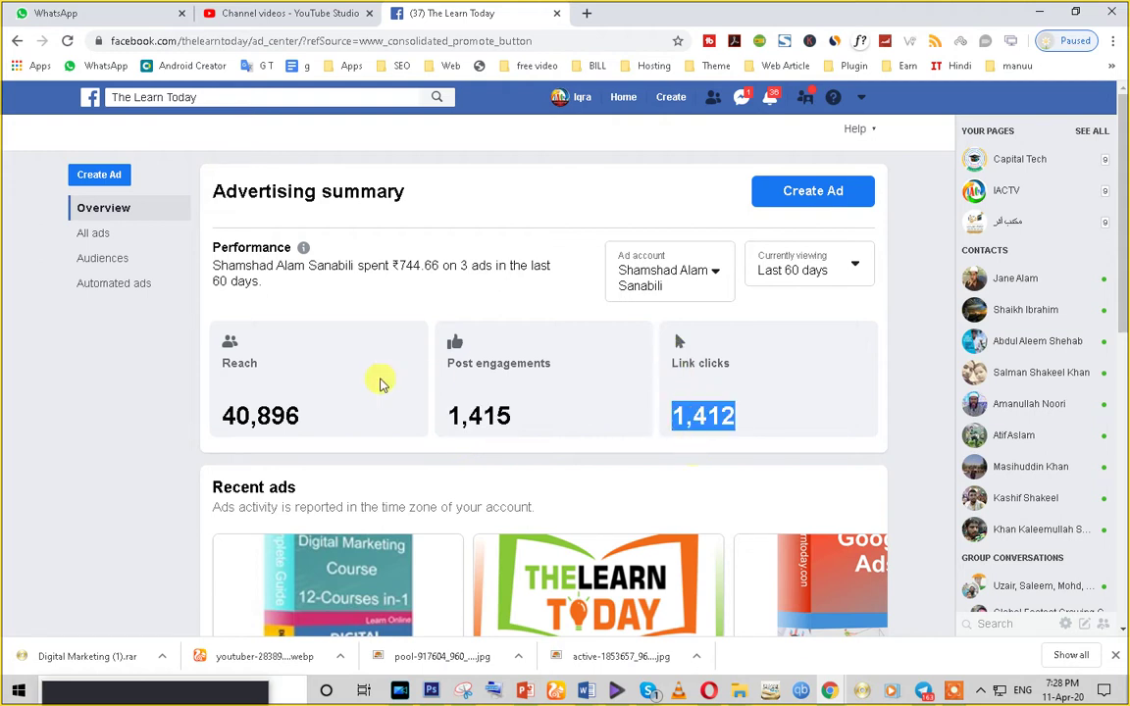
{"action": "scroll", "coordinate": [379, 378], "scroll_direction": "down", "scroll_amount": 3}
{"action": "scroll", "coordinate": [379, 379], "scroll_direction": "up", "scroll_amount": 2}
{"action": "scroll", "coordinate": [379, 379], "scroll_direction": "down", "scroll_amount": 4}
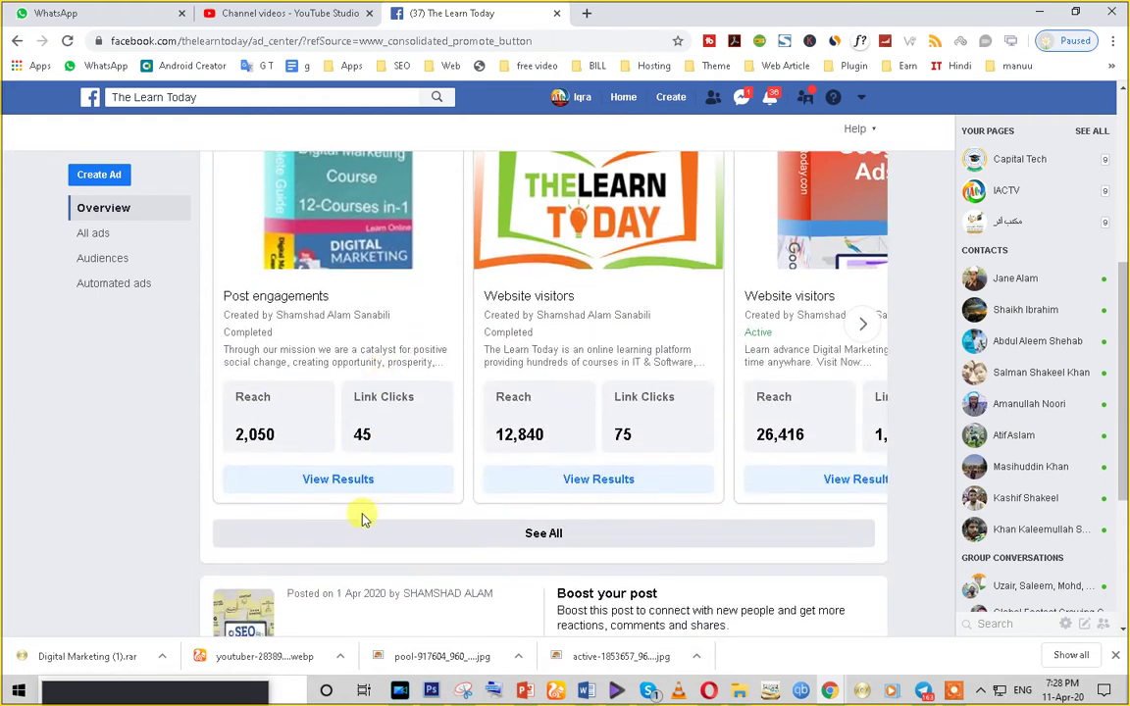
{"action": "scroll", "coordinate": [673, 418], "scroll_direction": "down", "scroll_amount": 2}
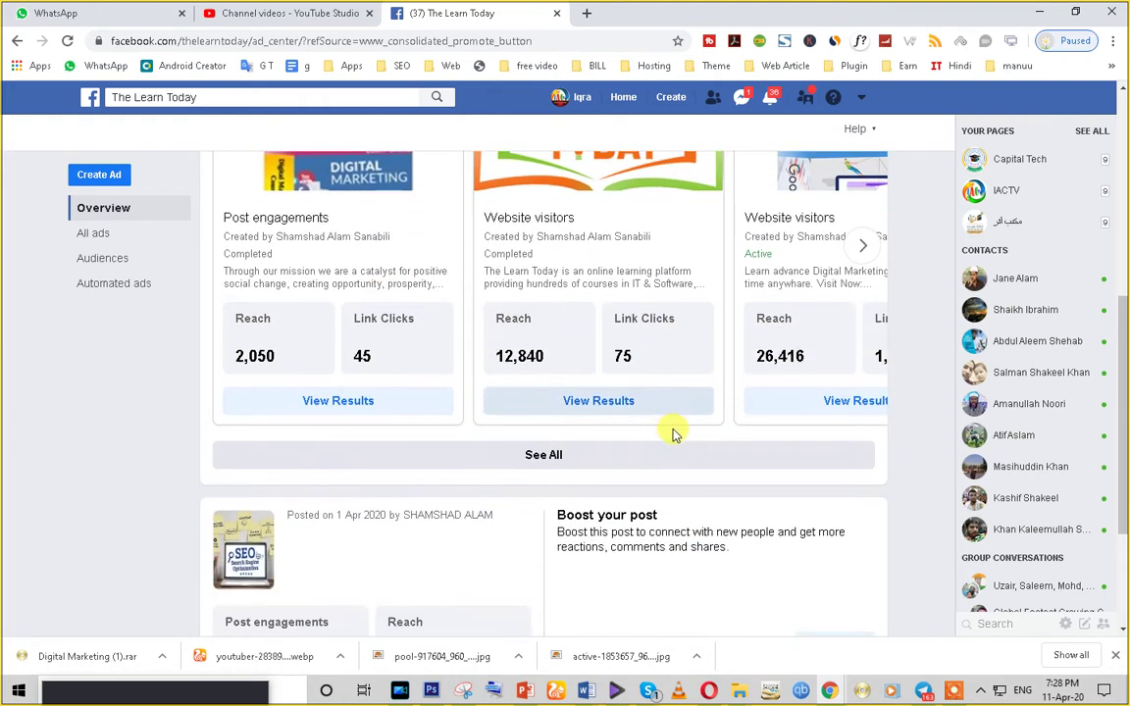
{"action": "left_click", "coordinate": [610, 408]}
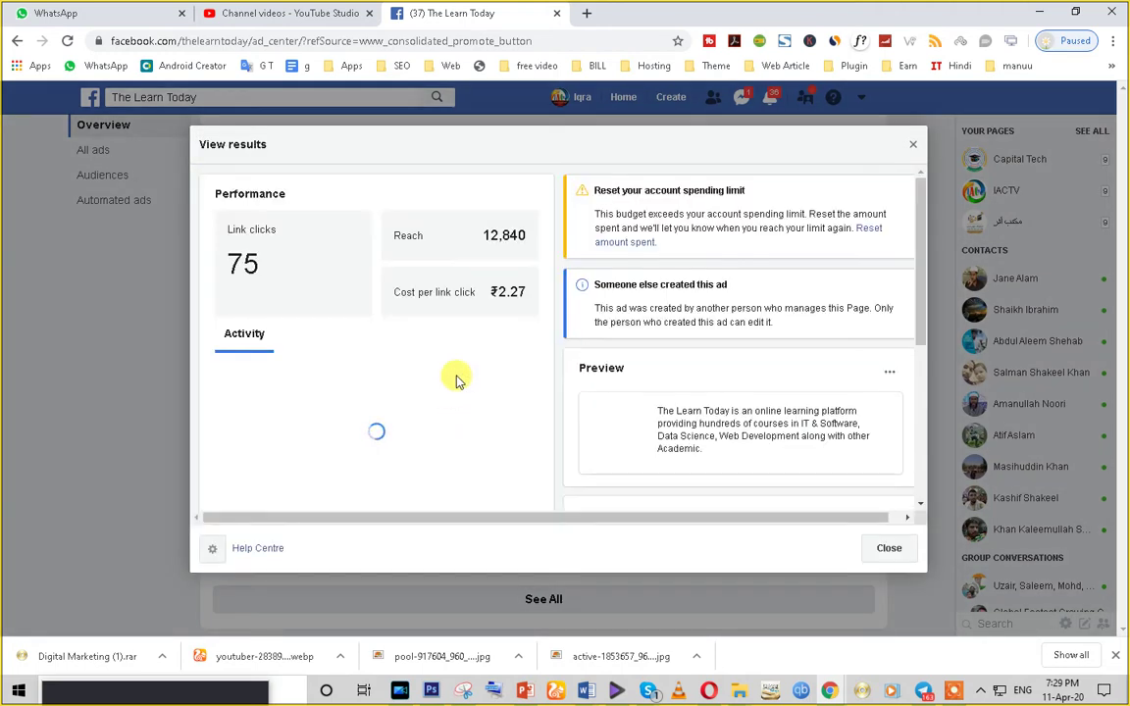
{"action": "left_click_drag", "start_coordinate": [485, 235], "coordinate": [546, 241]}
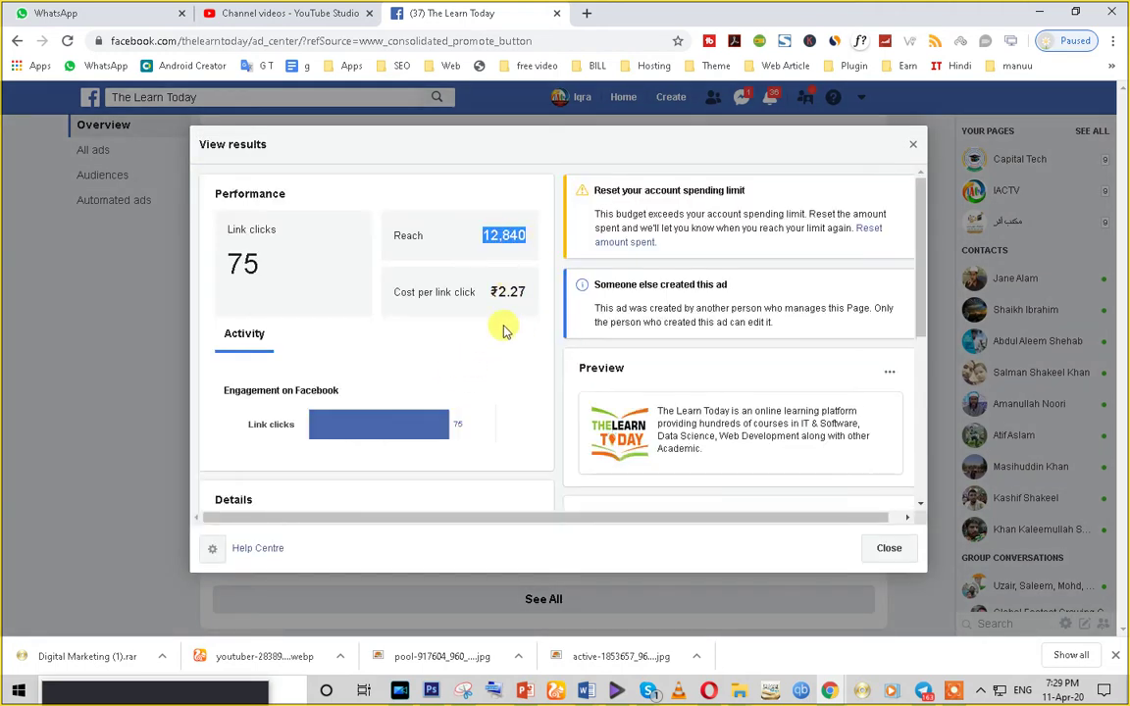
{"action": "scroll", "coordinate": [502, 328], "scroll_direction": "down", "scroll_amount": 3}
{"action": "left_click_drag", "start_coordinate": [483, 347], "coordinate": [539, 348]}
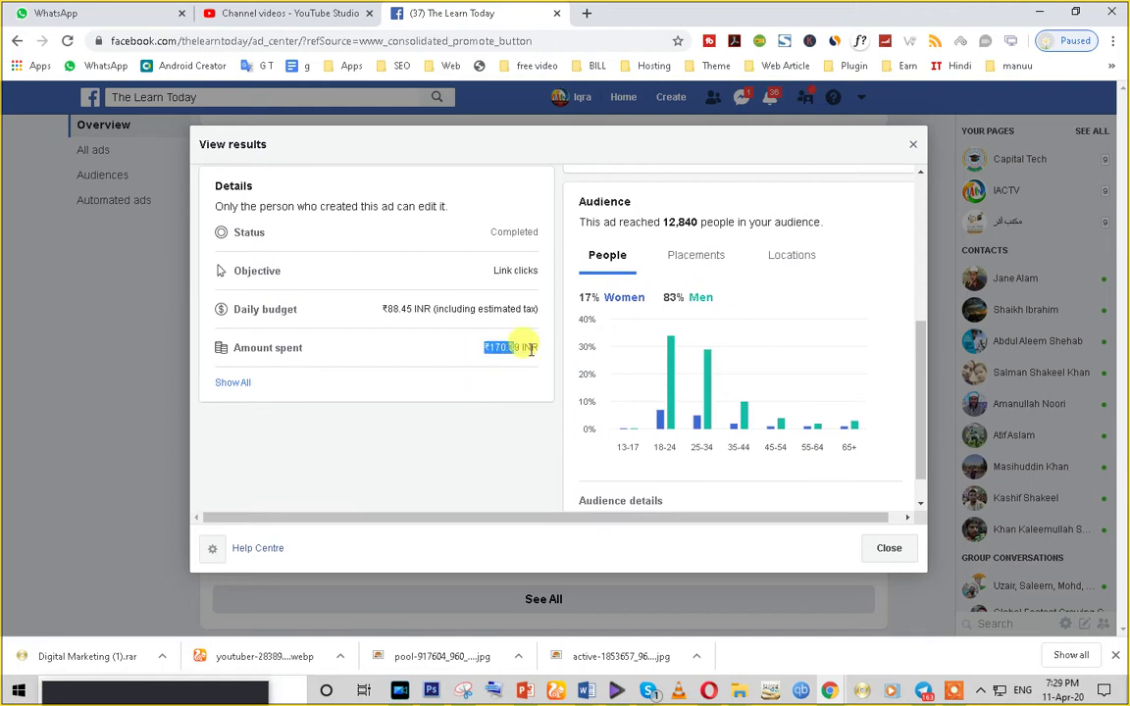
{"action": "scroll", "coordinate": [509, 402], "scroll_direction": "up", "scroll_amount": 2}
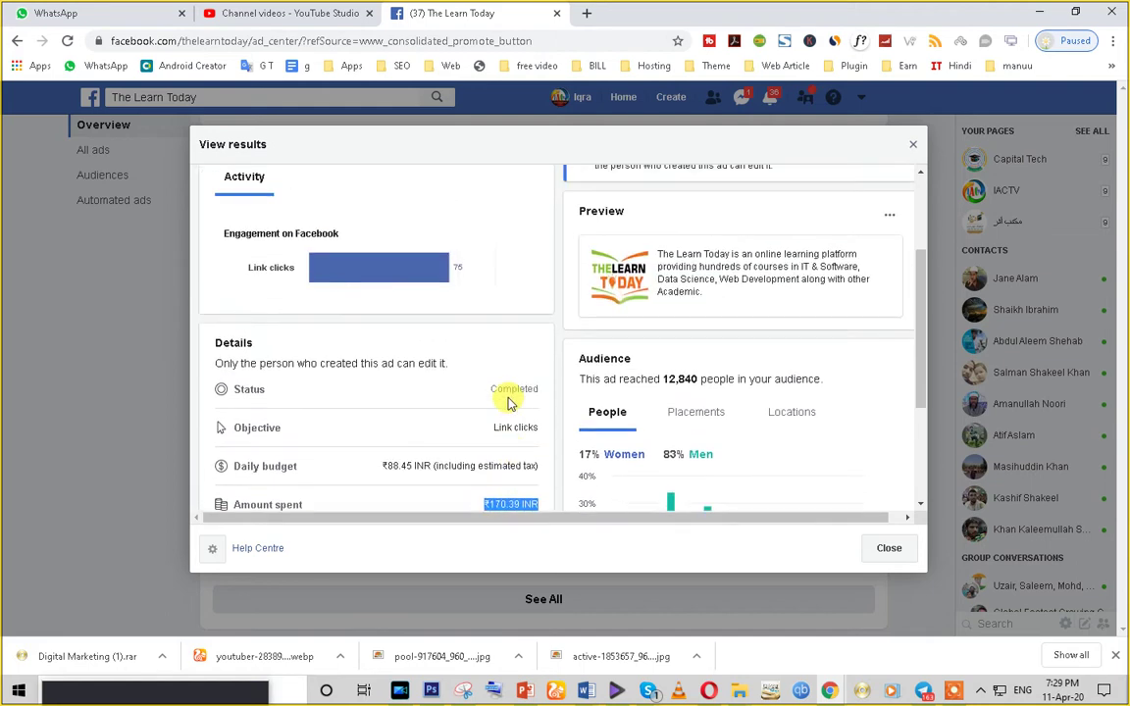
{"action": "scroll", "coordinate": [457, 363], "scroll_direction": "up", "scroll_amount": 2}
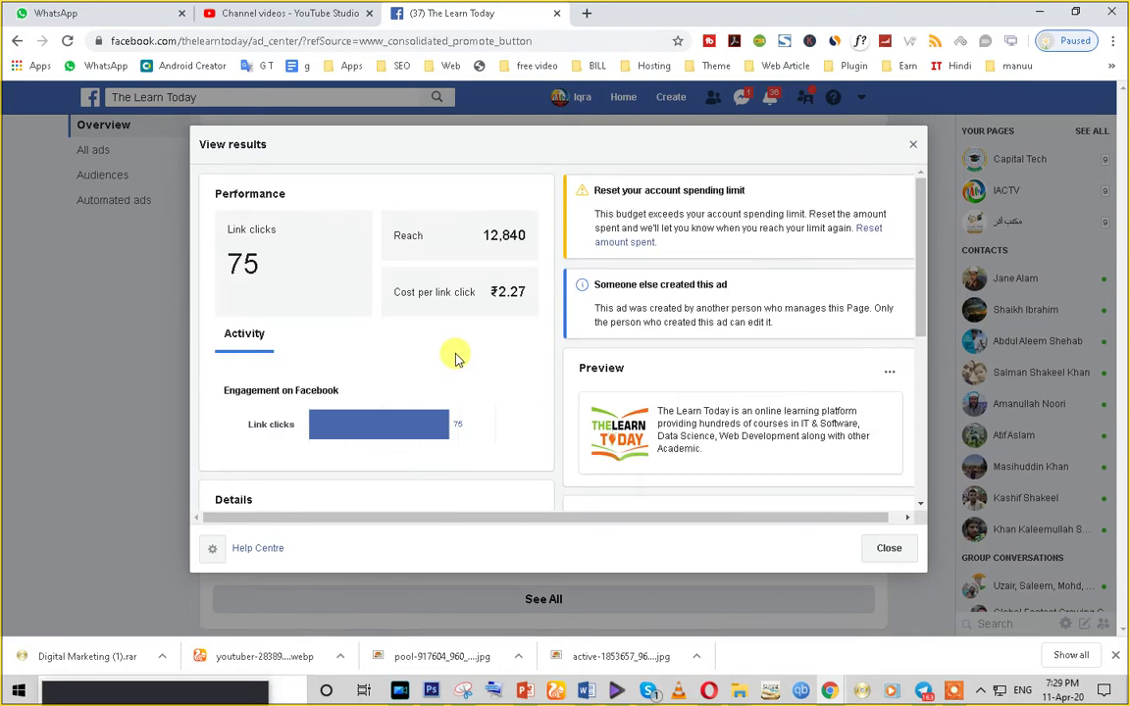
{"action": "scroll", "coordinate": [361, 428], "scroll_direction": "down", "scroll_amount": 5}
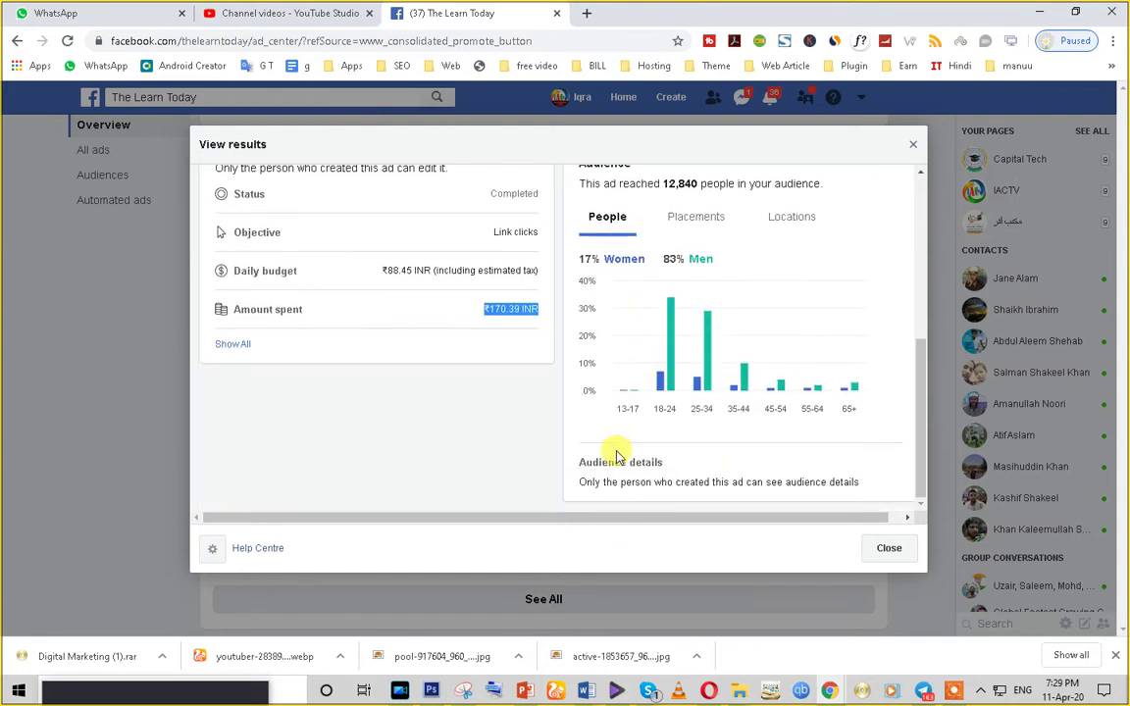
{"action": "scroll", "coordinate": [668, 496], "scroll_direction": "up", "scroll_amount": 5}
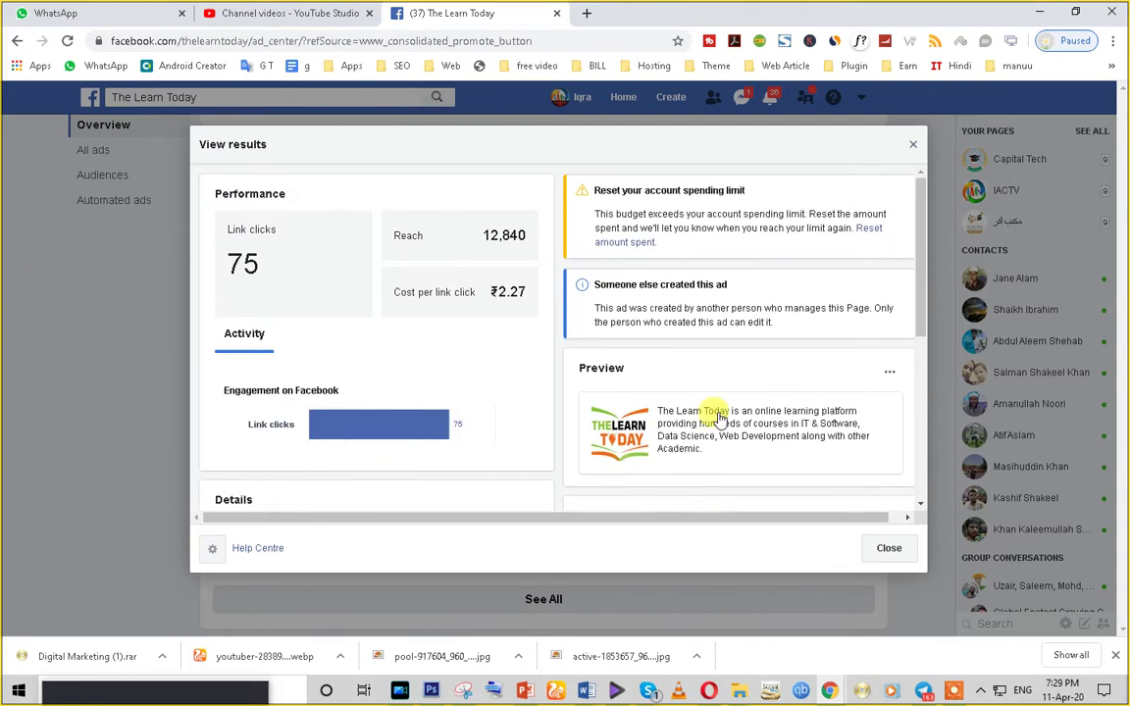
{"action": "scroll", "coordinate": [461, 314], "scroll_direction": "down", "scroll_amount": 3}
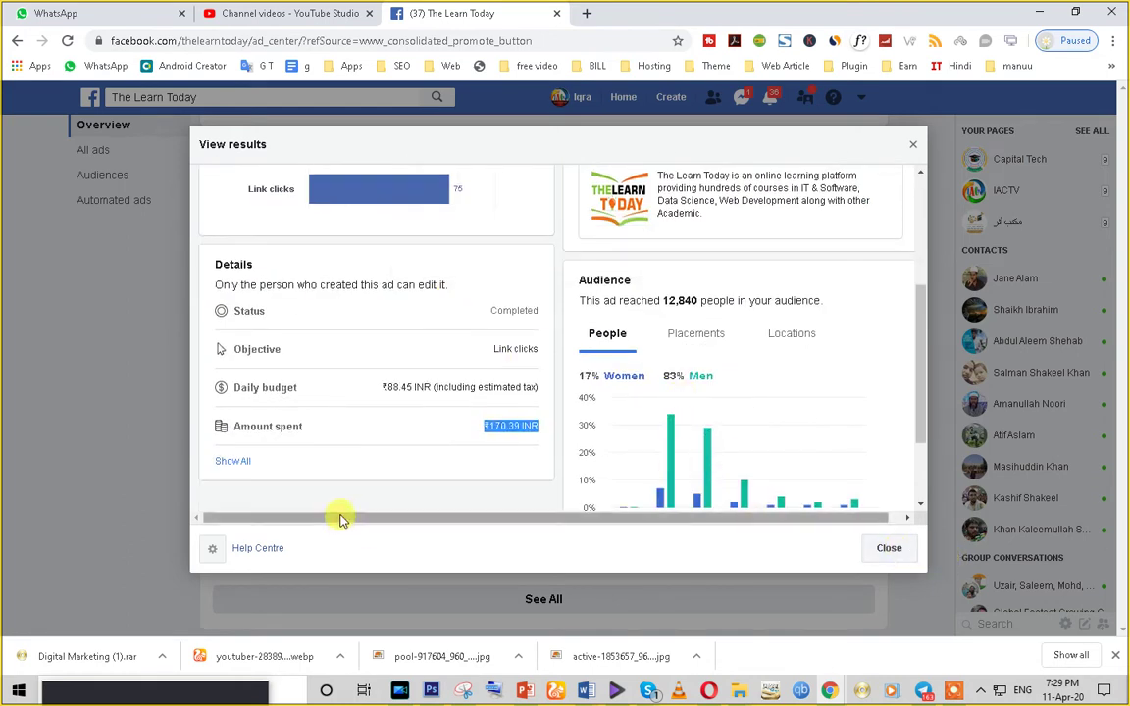
{"action": "left_click", "coordinate": [888, 553]}
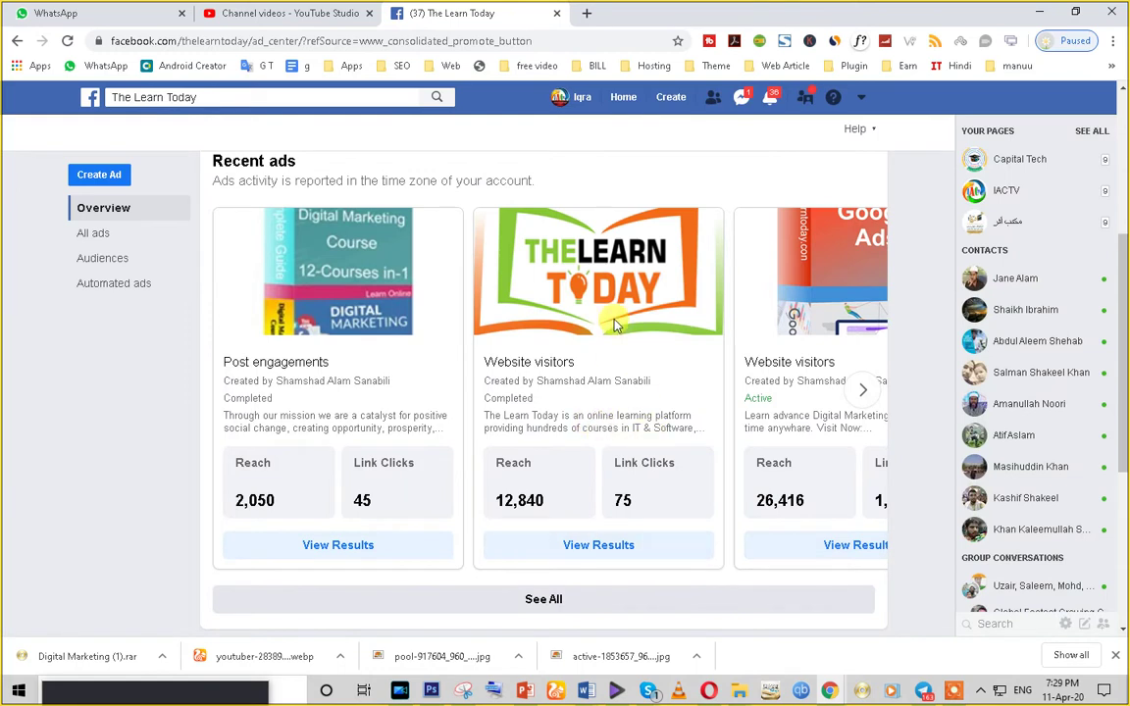
- Go back through page history to Marketplace Selling and start a new listing
{"action": "scroll", "coordinate": [614, 326], "scroll_direction": "down", "scroll_amount": 3}
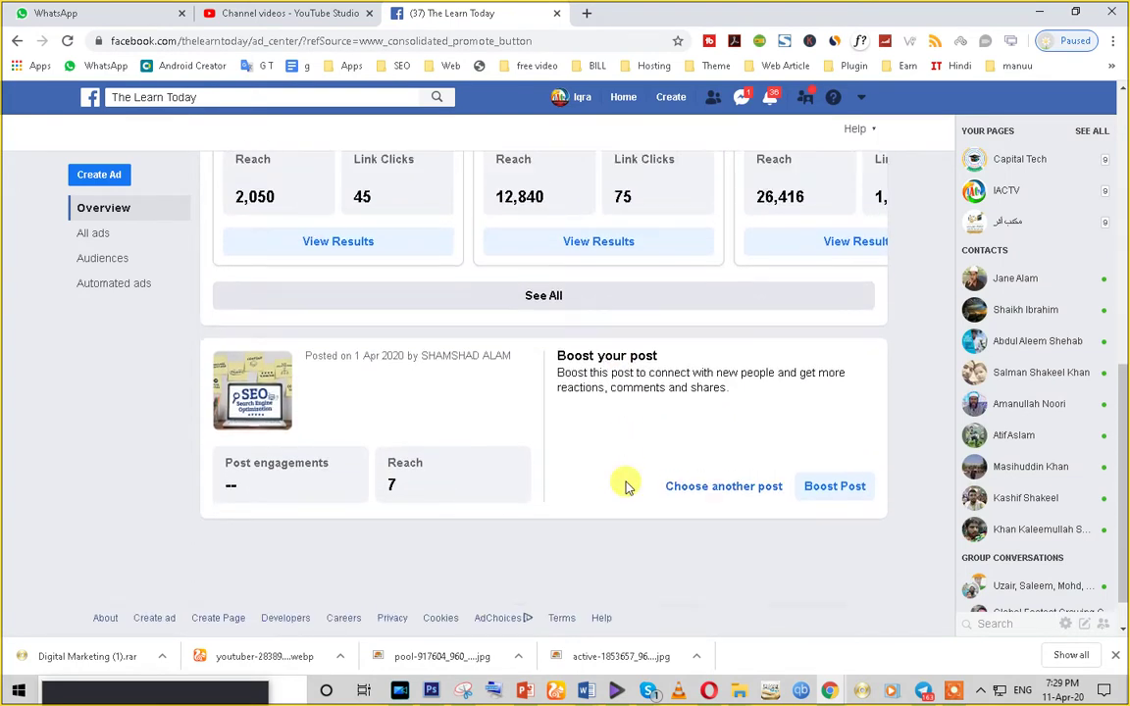
{"action": "scroll", "coordinate": [627, 488], "scroll_direction": "up", "scroll_amount": 4}
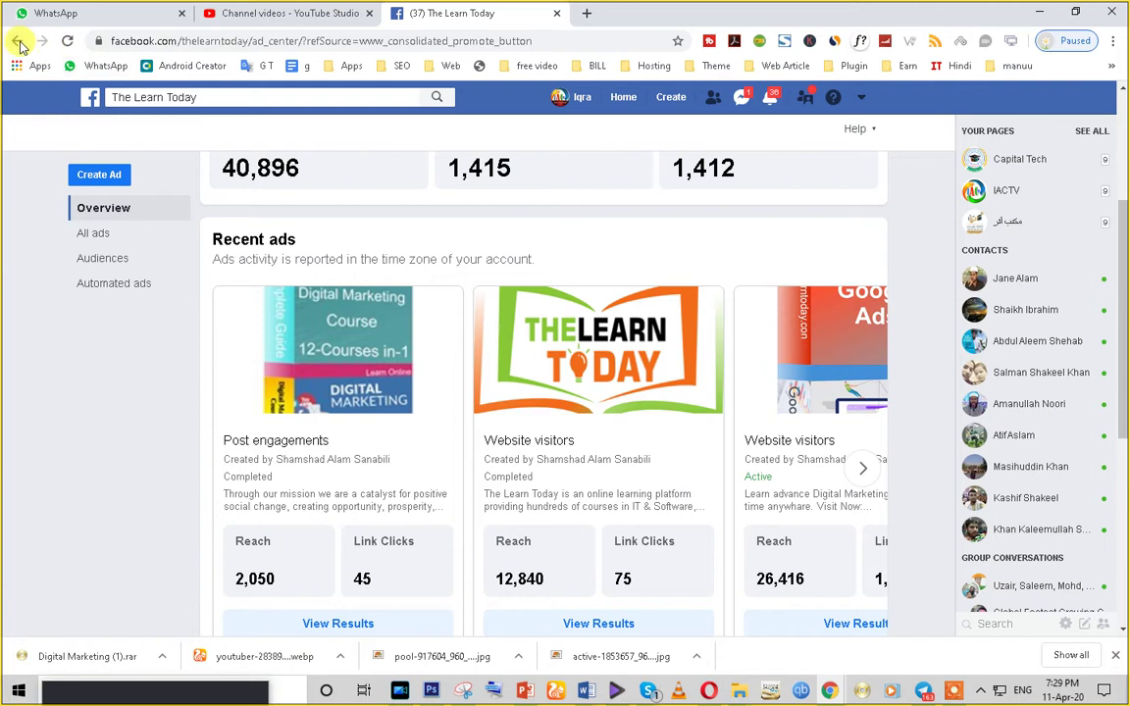
{"action": "left_click", "coordinate": [18, 41]}
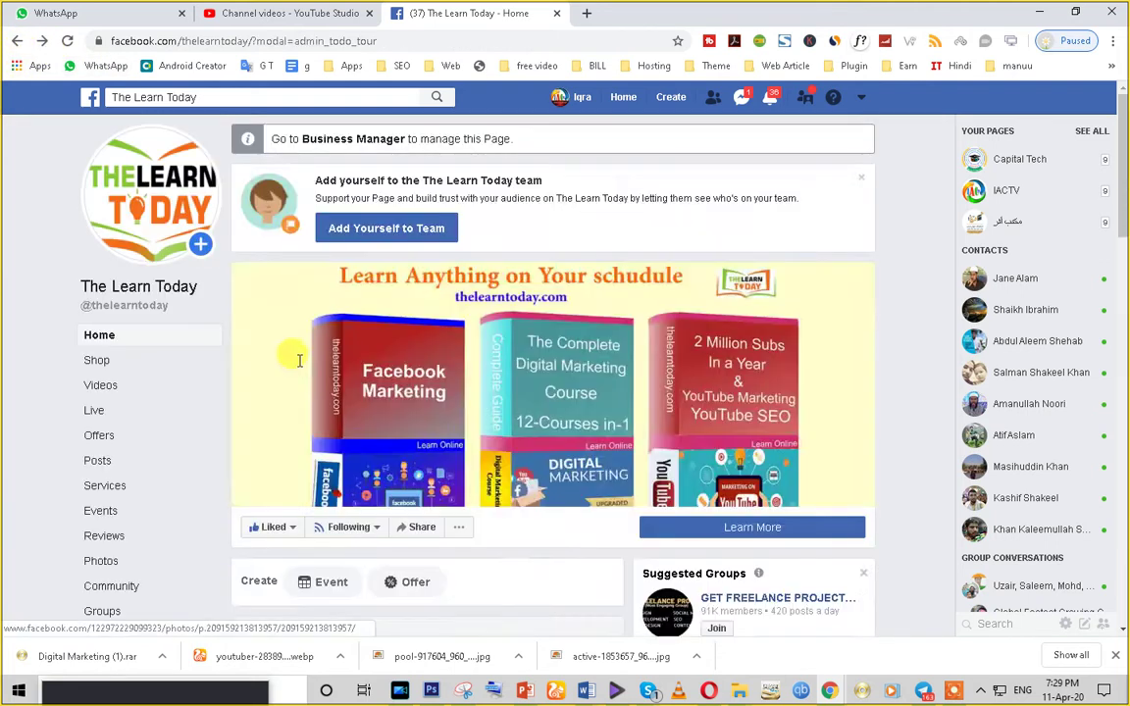
{"action": "scroll", "coordinate": [297, 356], "scroll_direction": "down", "scroll_amount": 4}
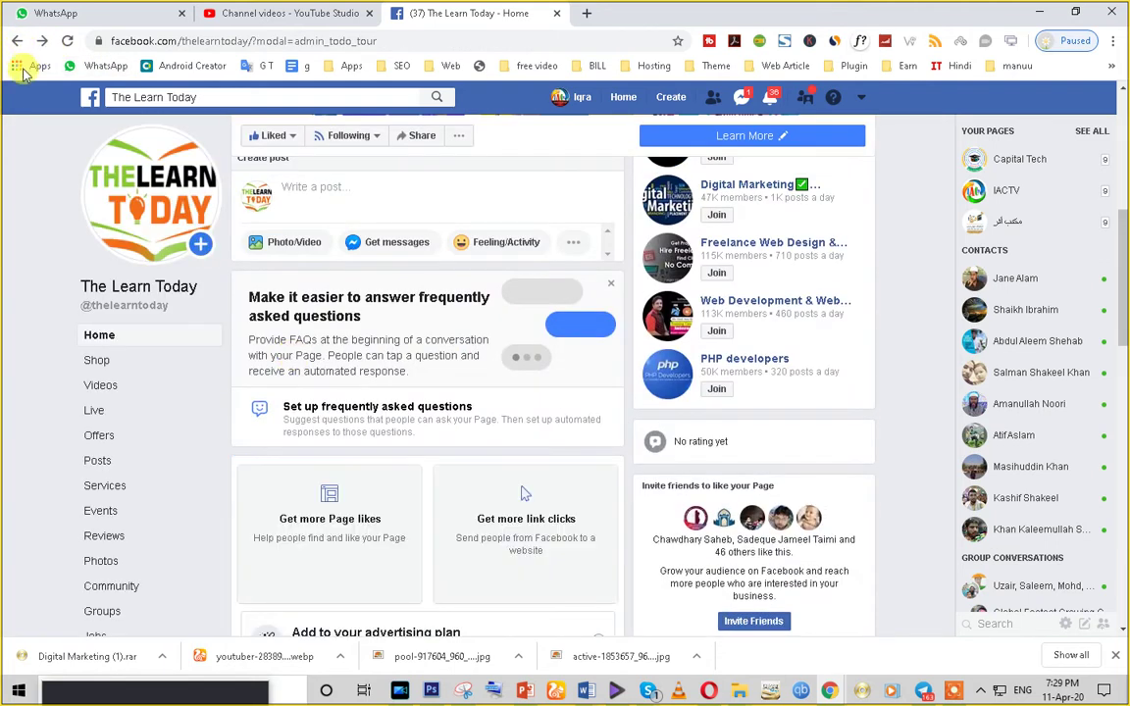
{"action": "left_click", "coordinate": [17, 41]}
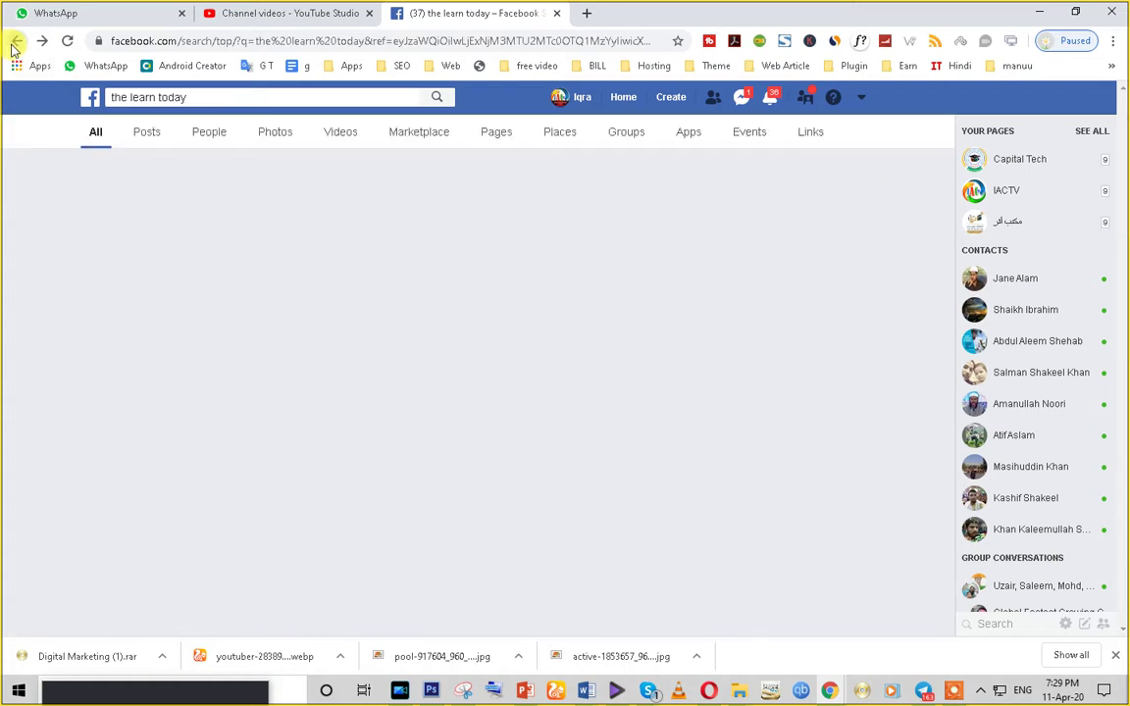
{"action": "left_click", "coordinate": [16, 44]}
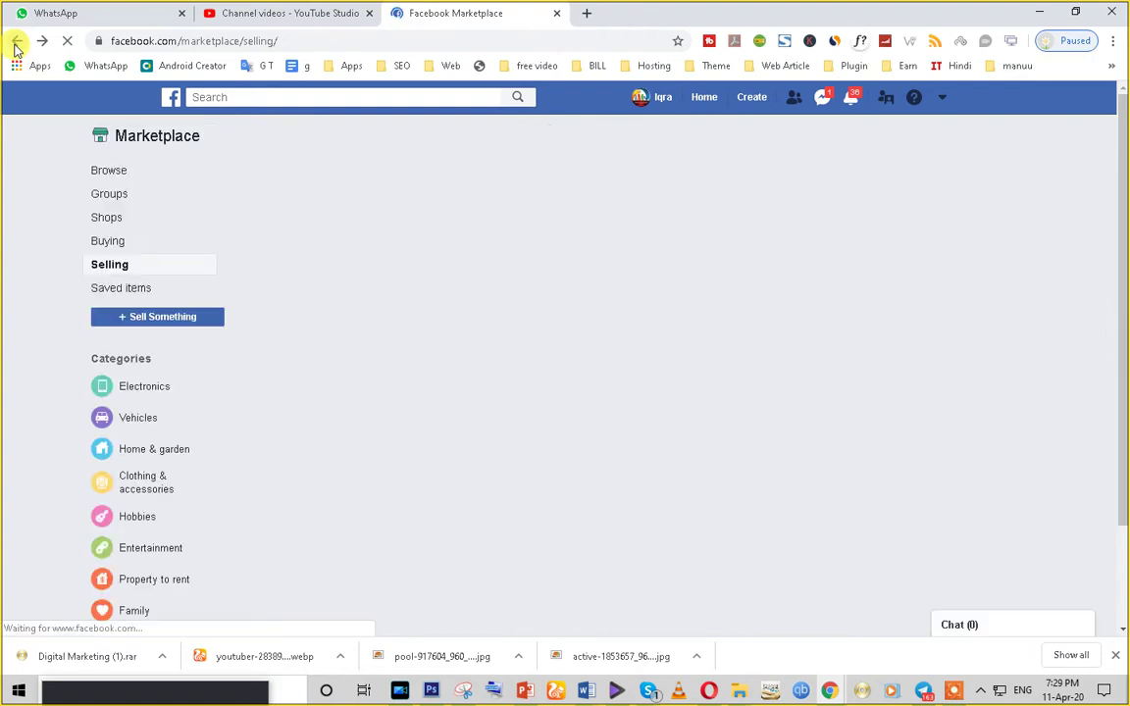
{"action": "left_click", "coordinate": [142, 320]}
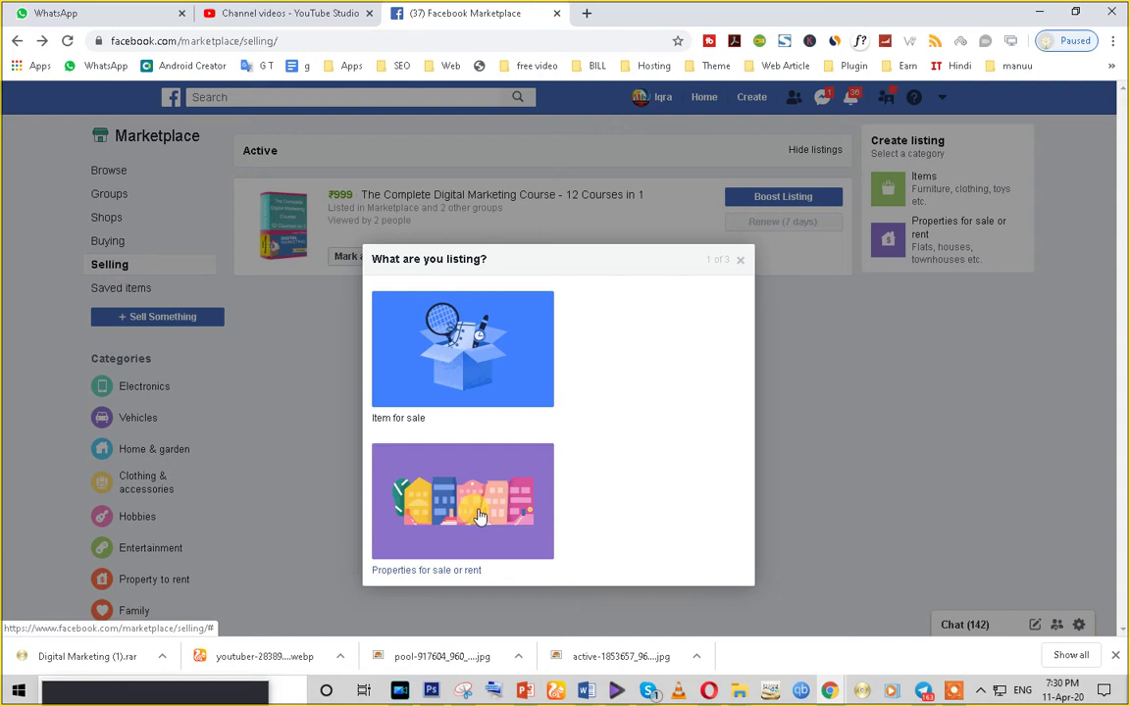
- Choose Item for sale, browse categories, and leave availability on List as in stock
{"action": "left_click", "coordinate": [480, 398]}
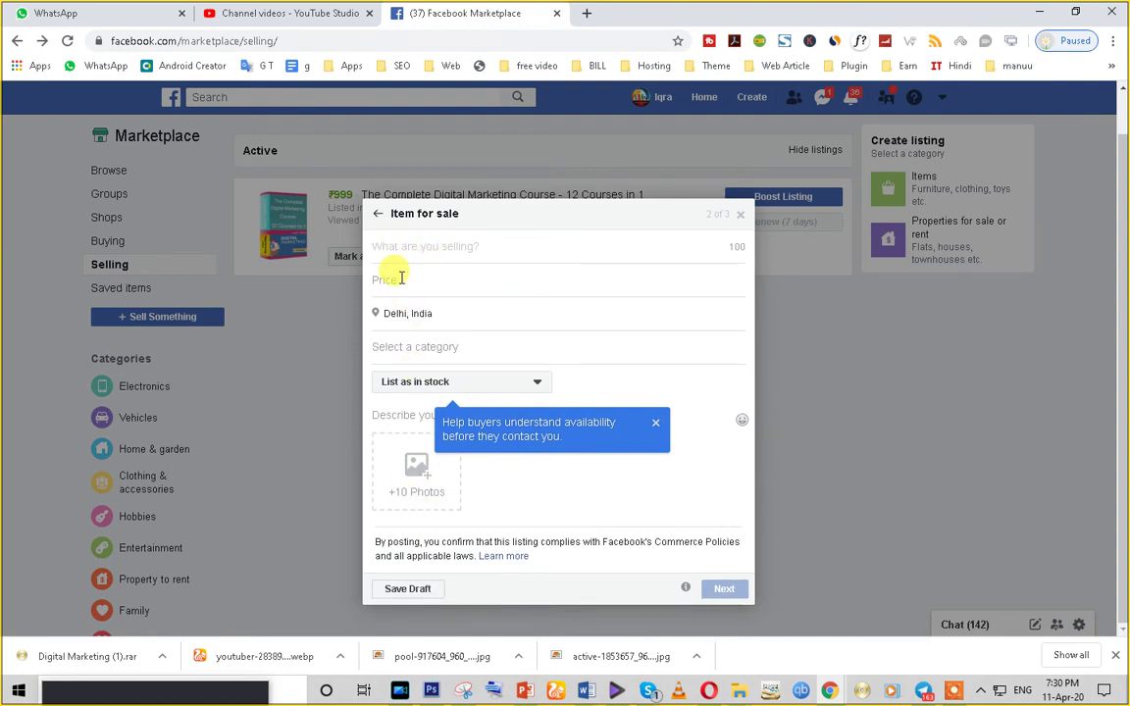
{"action": "left_click", "coordinate": [418, 348]}
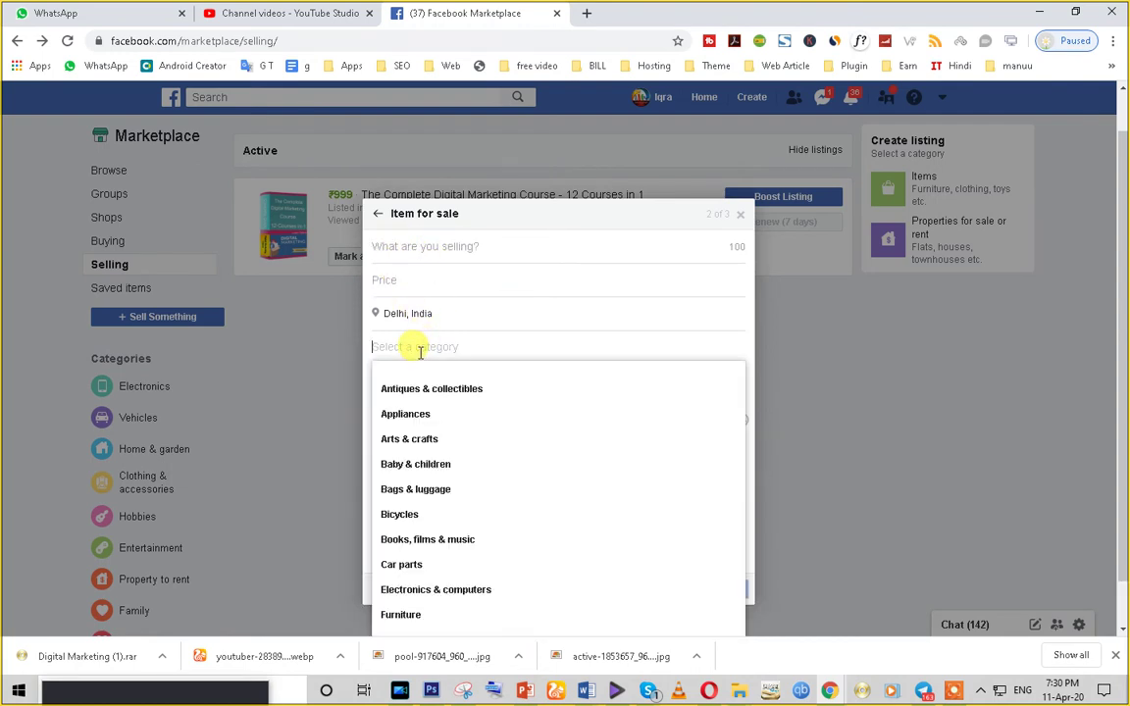
{"action": "left_click", "coordinate": [328, 365]}
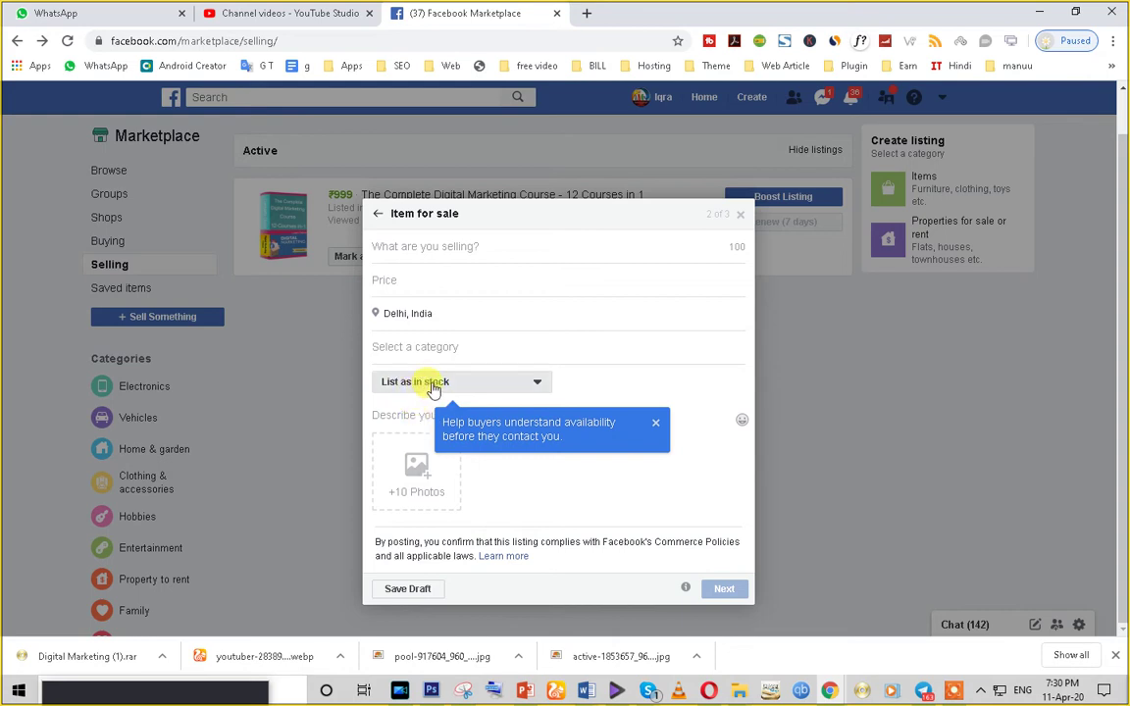
{"action": "left_click", "coordinate": [420, 386]}
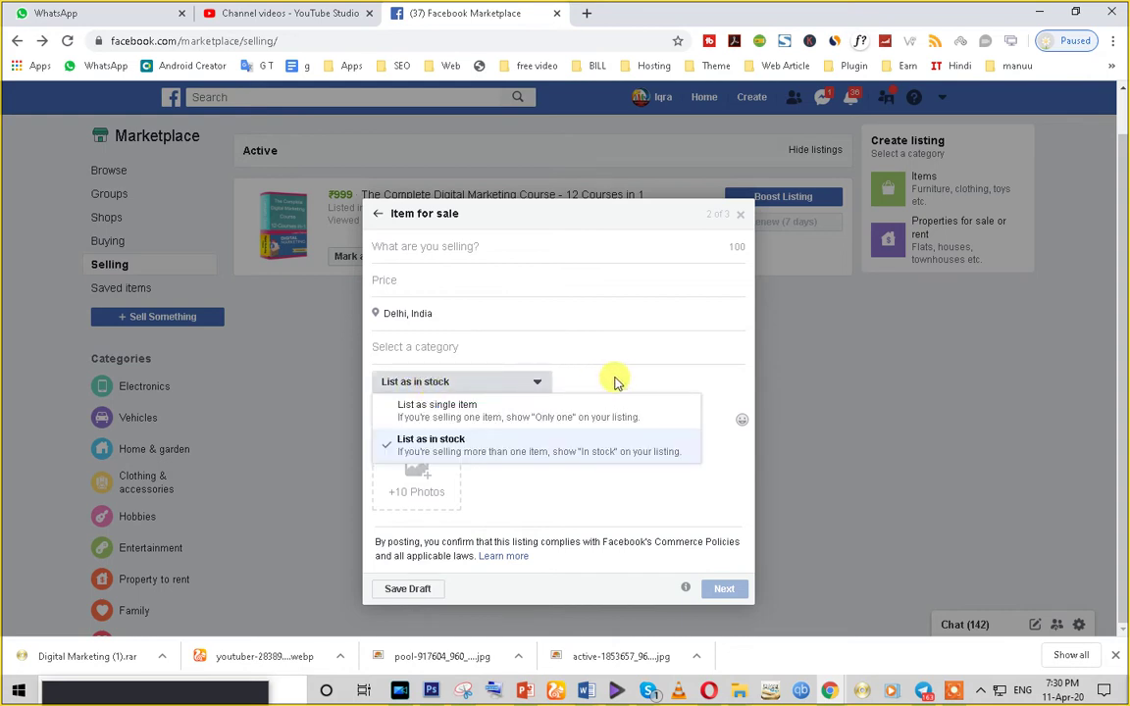
{"action": "left_click", "coordinate": [502, 411]}
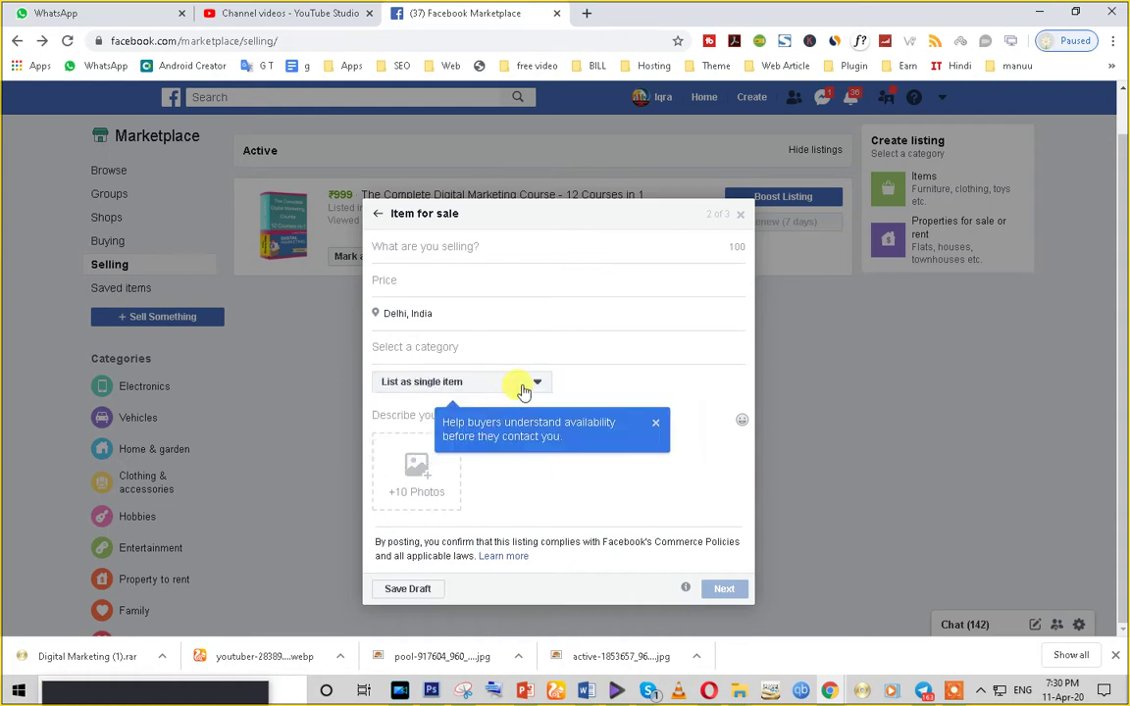
{"action": "left_click", "coordinate": [505, 386]}
{"action": "left_click", "coordinate": [485, 449]}
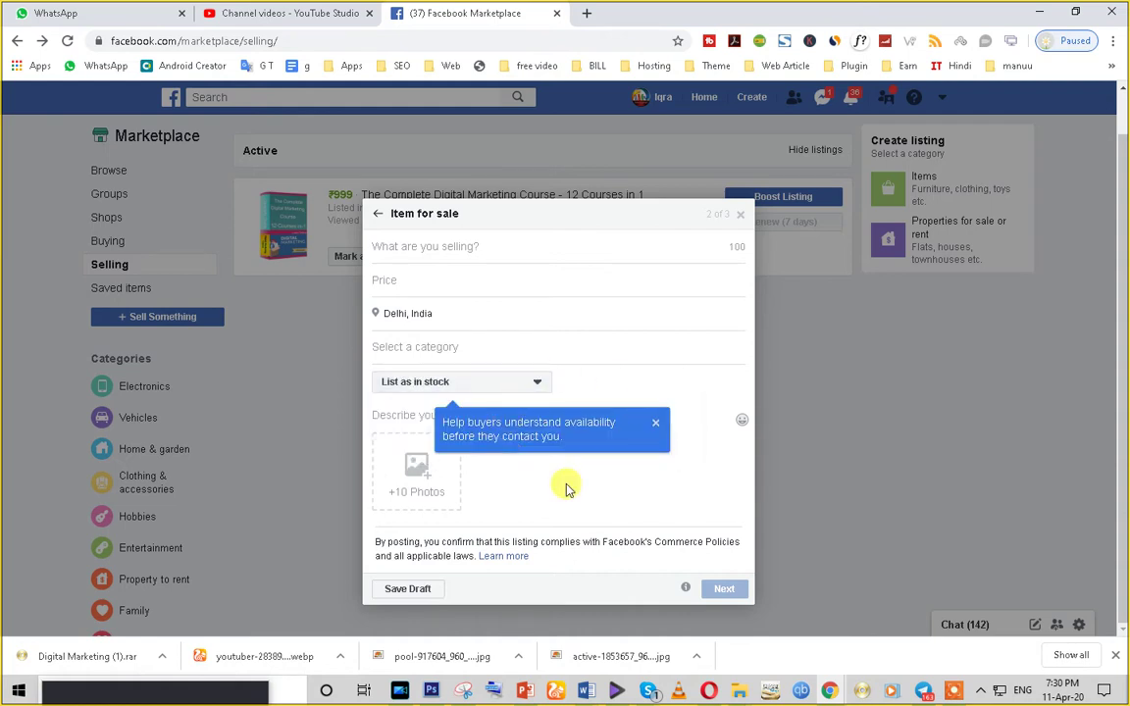
- Open and cancel the photo upload picker, then focus the item title field
{"action": "left_click", "coordinate": [421, 494]}
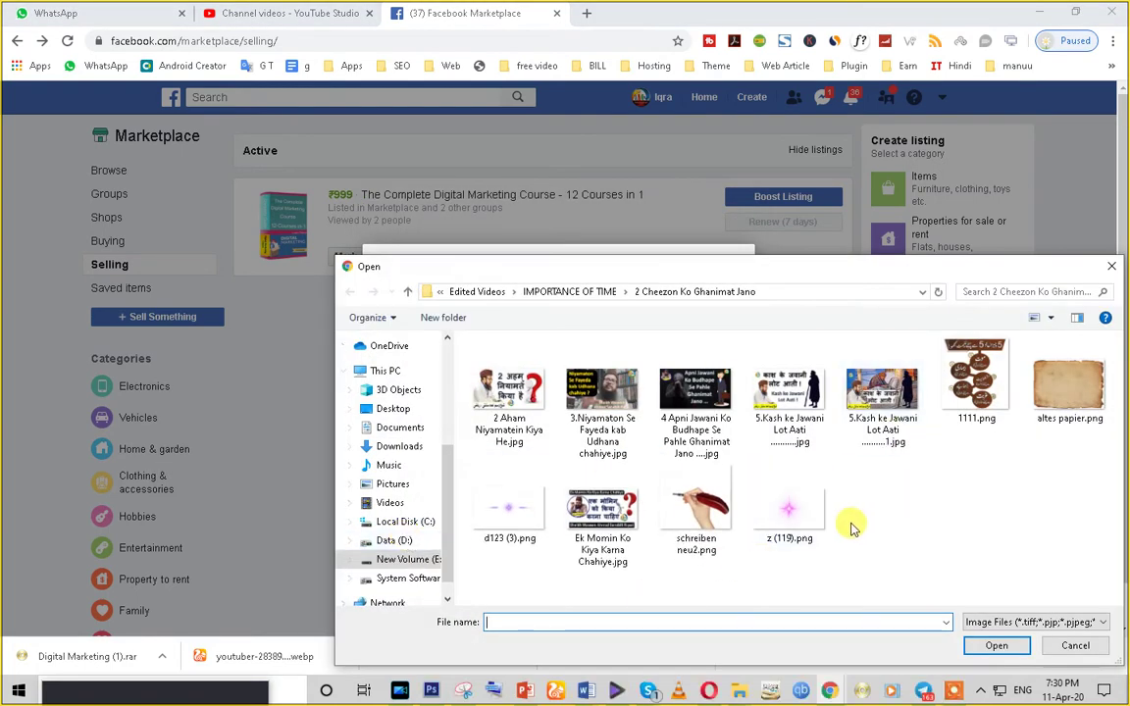
{"action": "left_click", "coordinate": [1115, 269]}
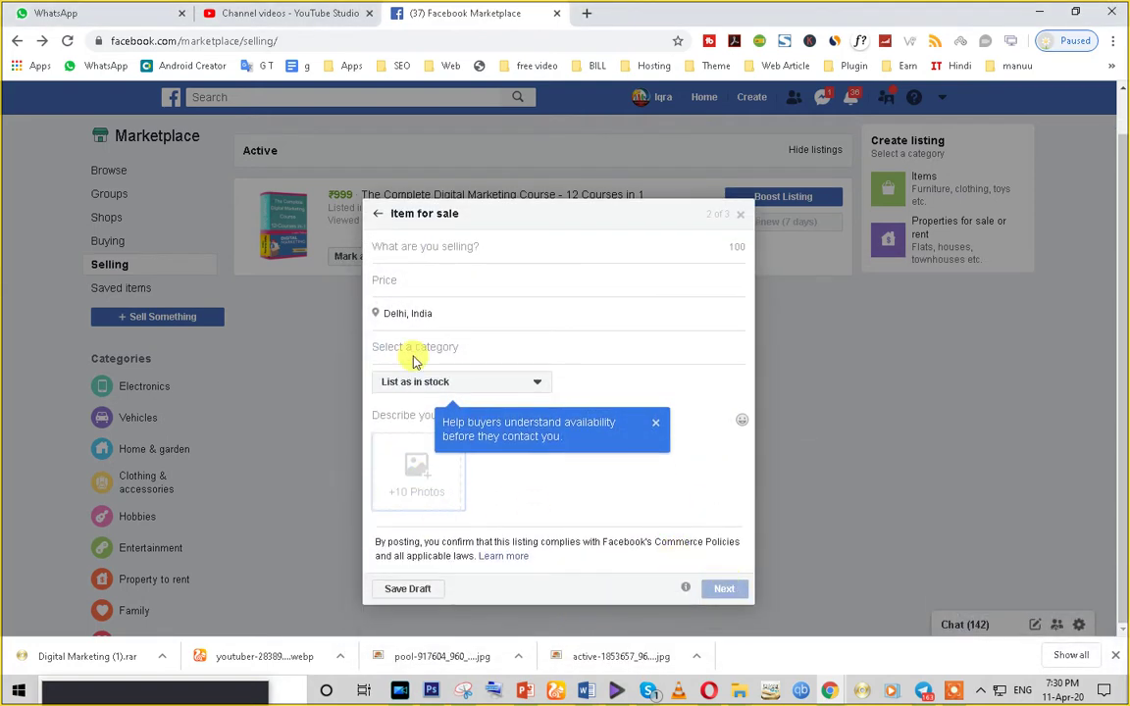
{"action": "left_click", "coordinate": [402, 243]}
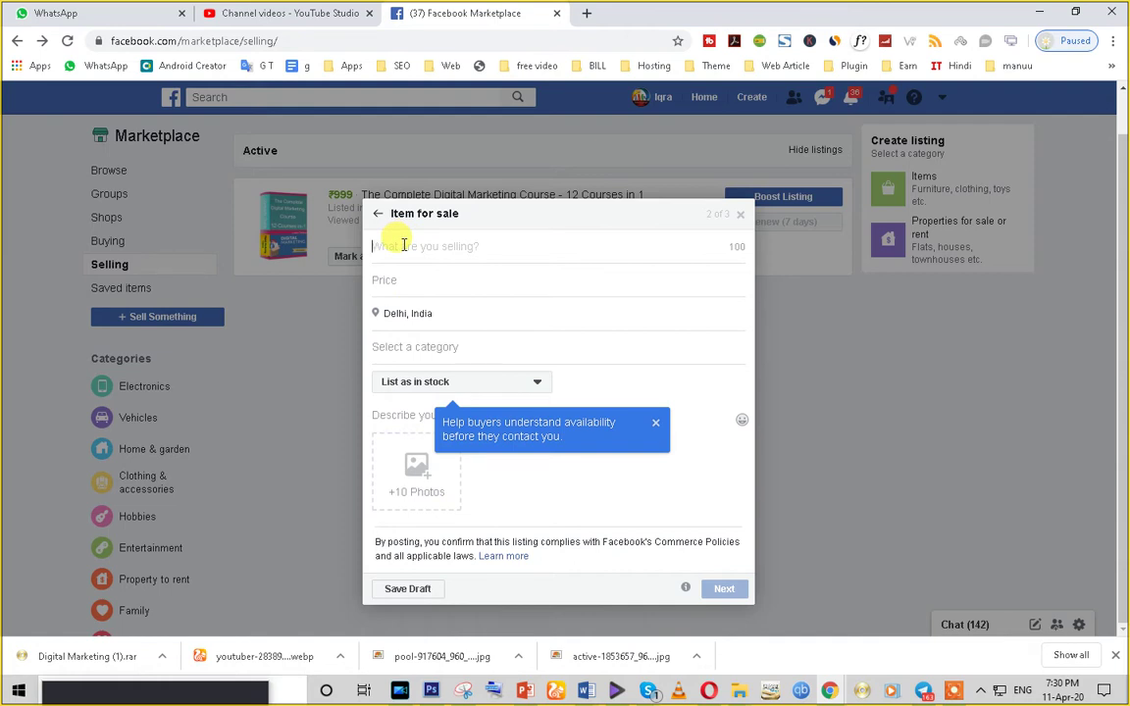
- Enter 'test' as the item title and ₹10 as the price
{"action": "type", "text": "test"}
{"action": "left_click", "coordinate": [410, 276]}
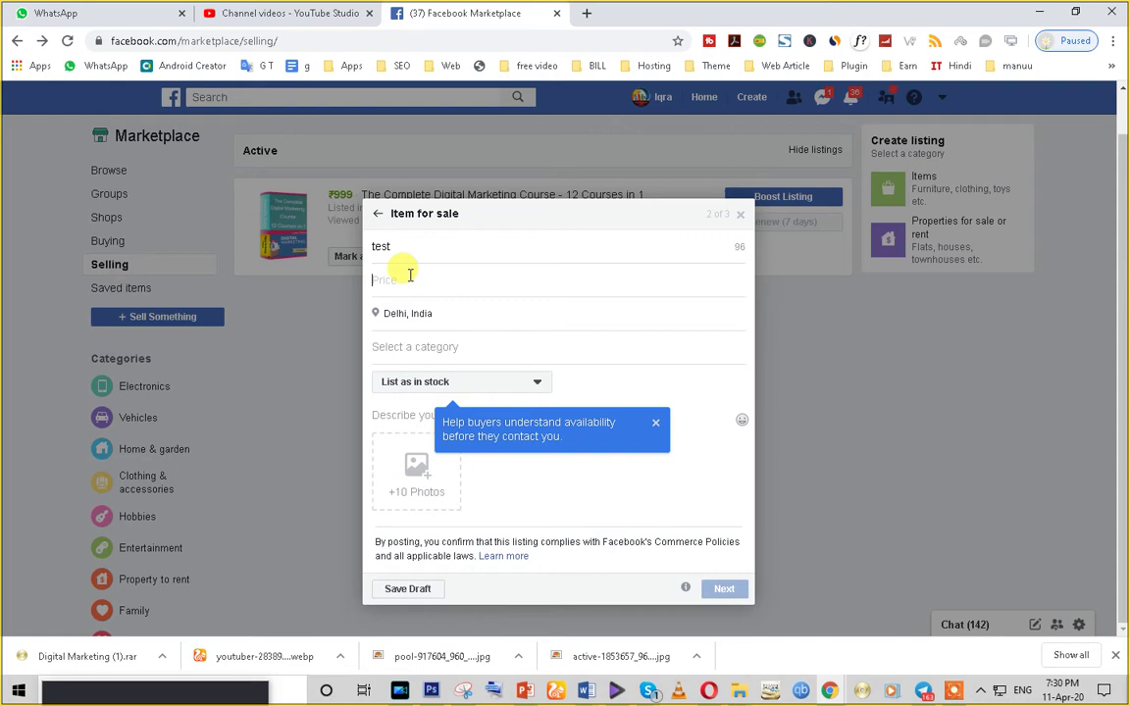
{"action": "type", "text": "10"}
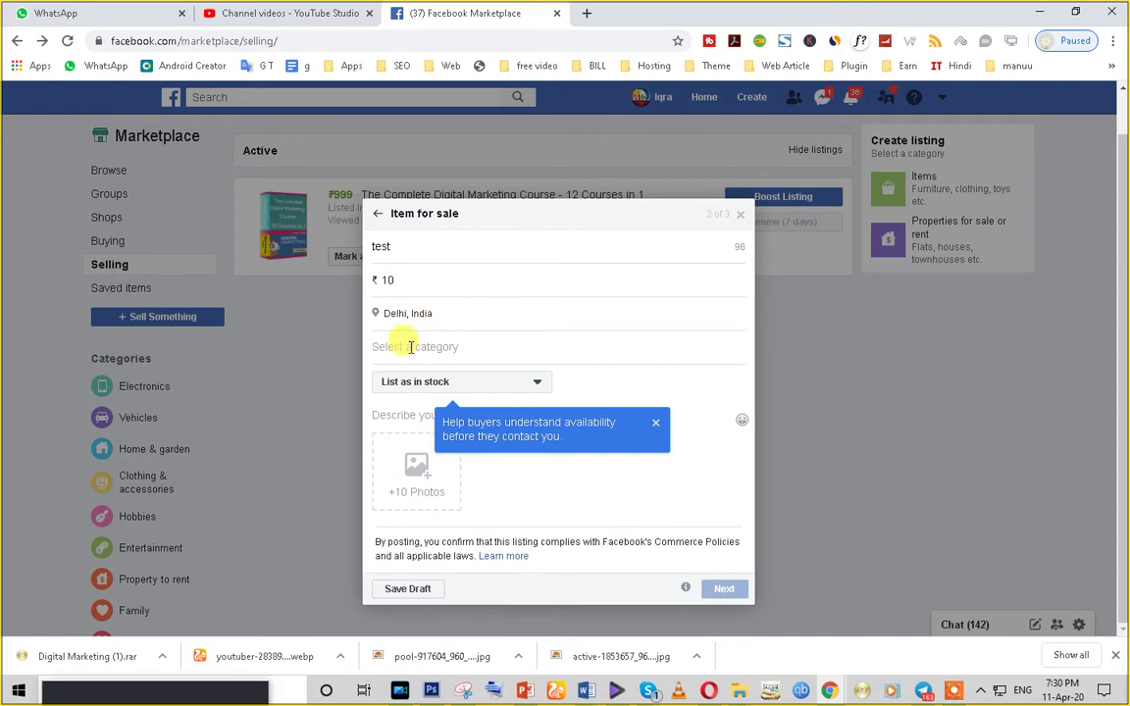
- Set the category to Antiques & collectibles and attach the photo schreiben neu2.png
{"action": "left_click", "coordinate": [402, 346]}
{"action": "left_click", "coordinate": [429, 397]}
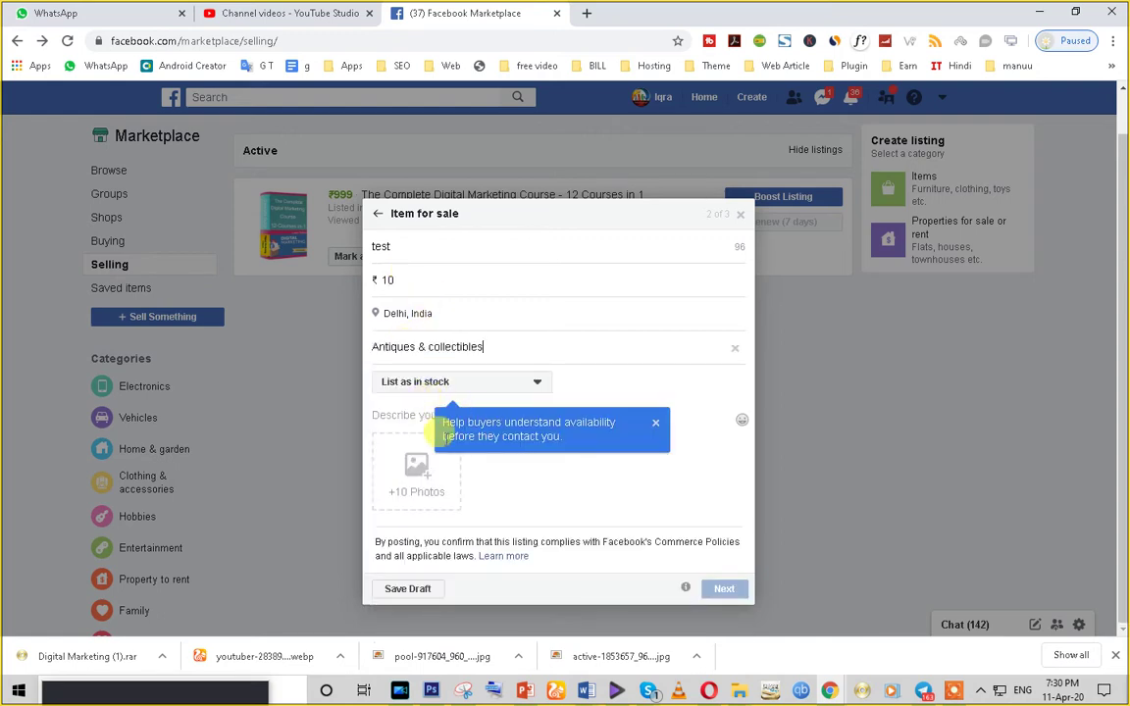
{"action": "left_click", "coordinate": [422, 480]}
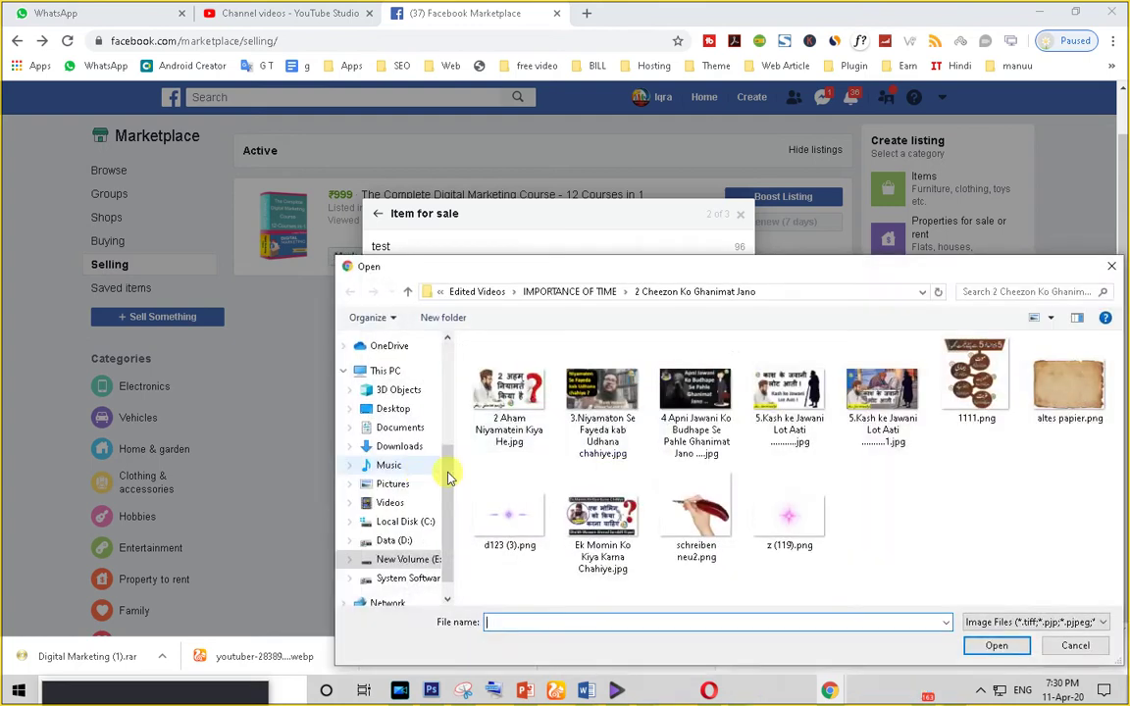
{"action": "left_click", "coordinate": [697, 515]}
{"action": "left_click", "coordinate": [989, 646]}
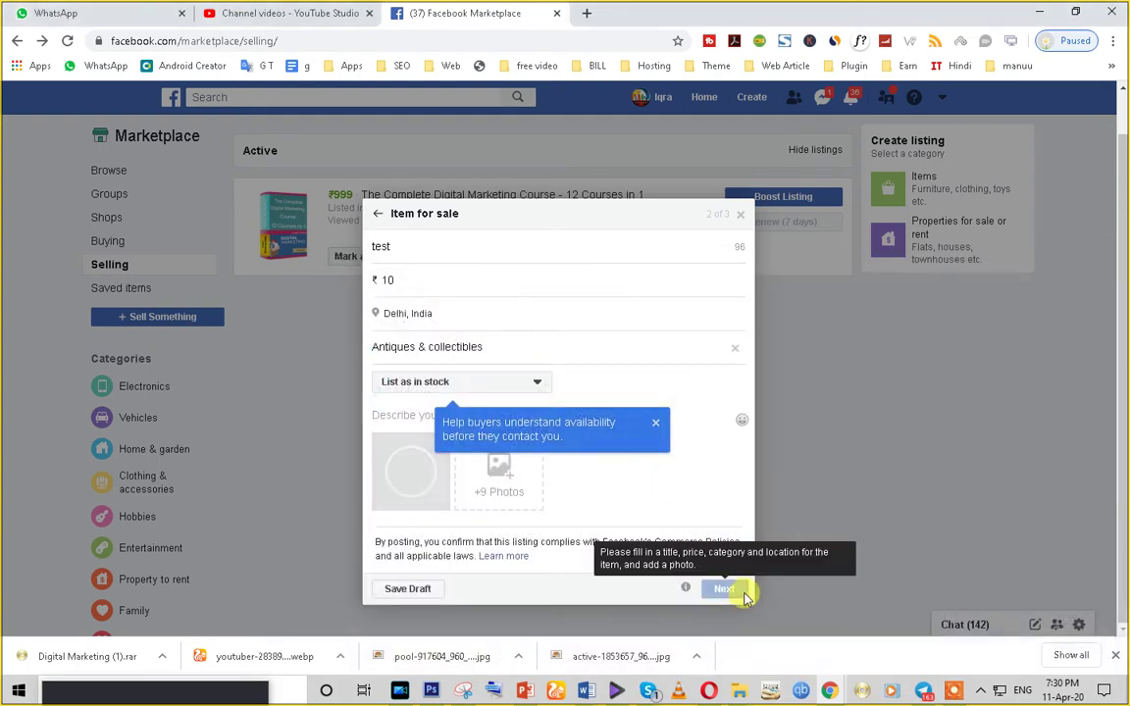
{"action": "mouse_move", "coordinate": [687, 587]}
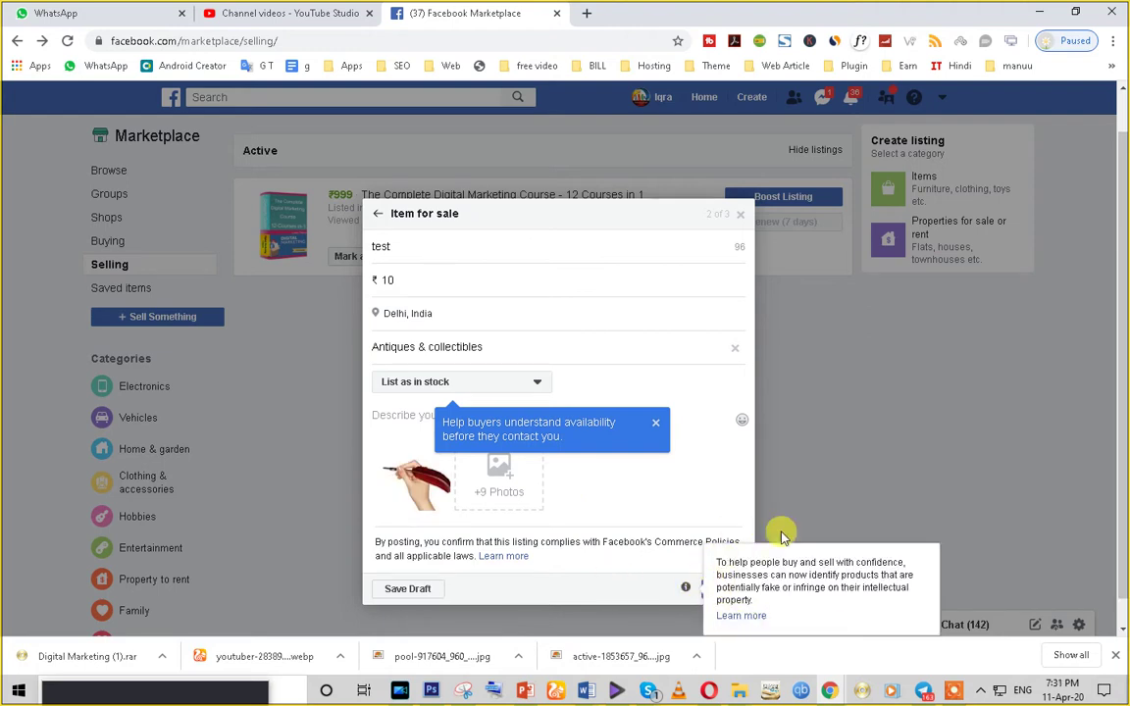
- Advance to Select audience and highlight the Buying and Selling - UAE and Havalian Estate group names
{"action": "left_click", "coordinate": [724, 590]}
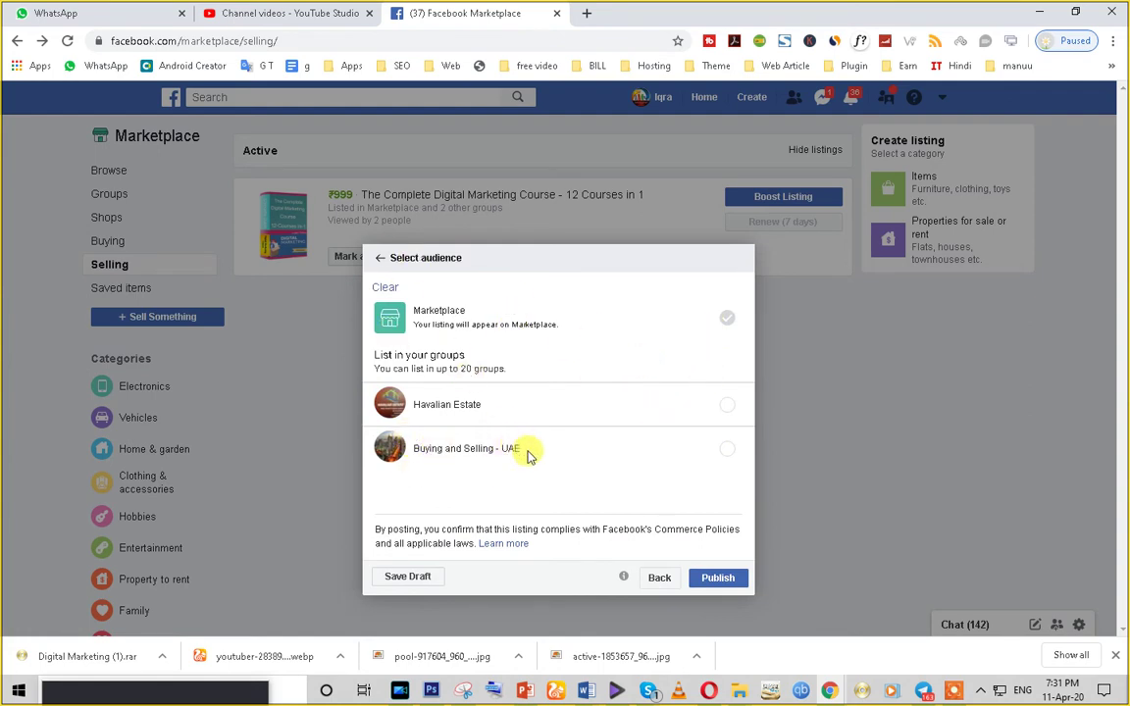
{"action": "left_click_drag", "start_coordinate": [527, 454], "coordinate": [424, 451]}
{"action": "left_click_drag", "start_coordinate": [481, 403], "coordinate": [415, 407]}
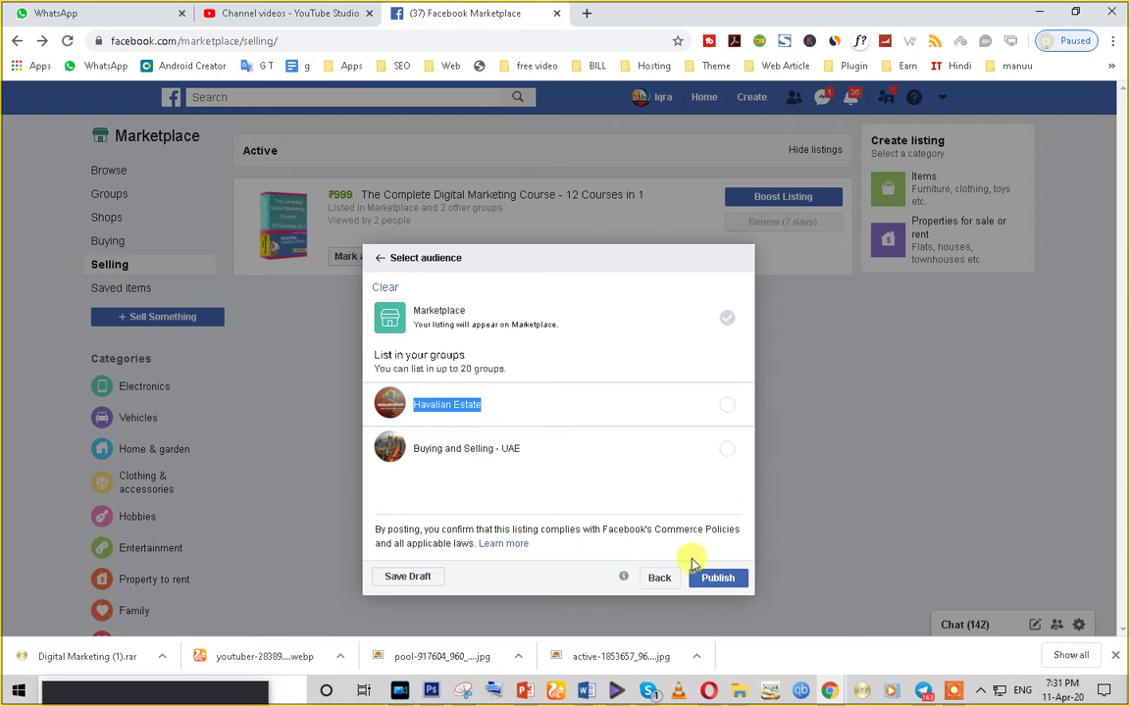
- Discard the unfinished test listing draft and return to the Marketplace browse page
{"action": "left_click", "coordinate": [660, 579]}
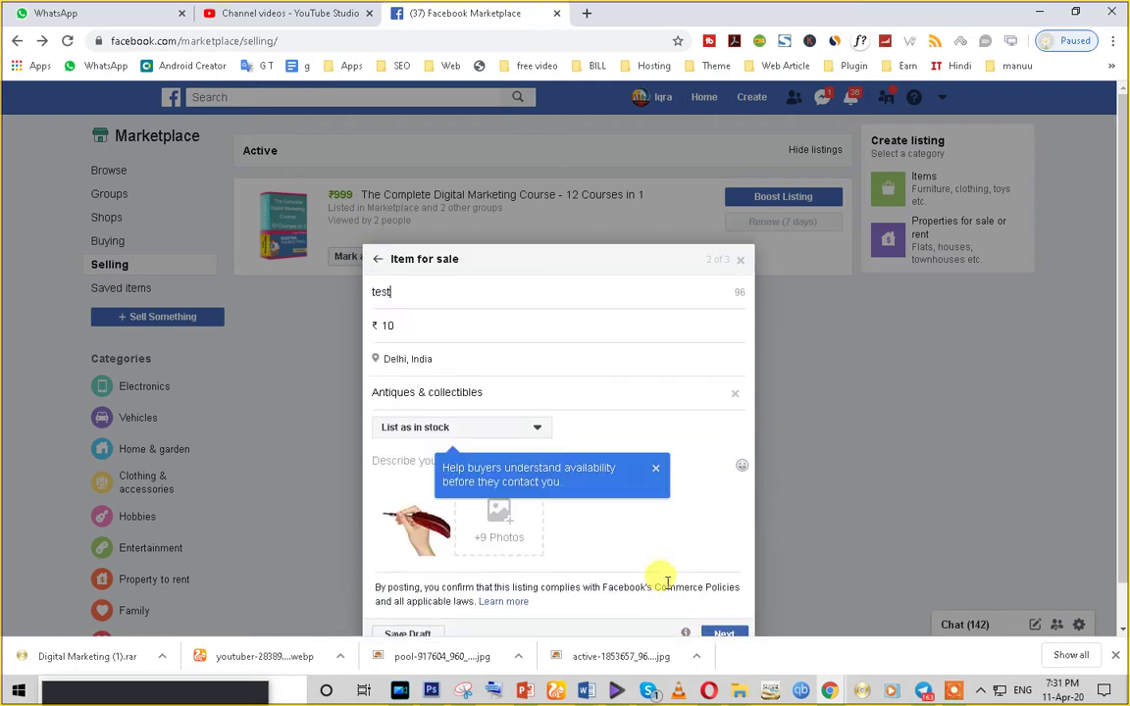
{"action": "left_click", "coordinate": [740, 263]}
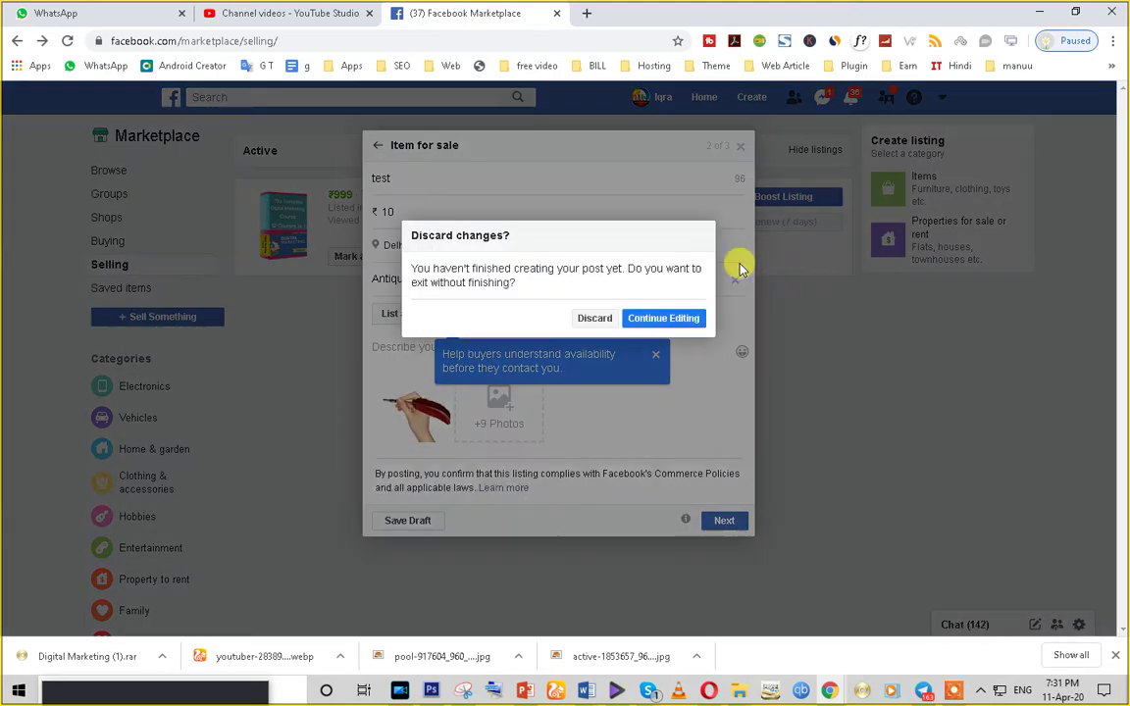
{"action": "left_click", "coordinate": [651, 320]}
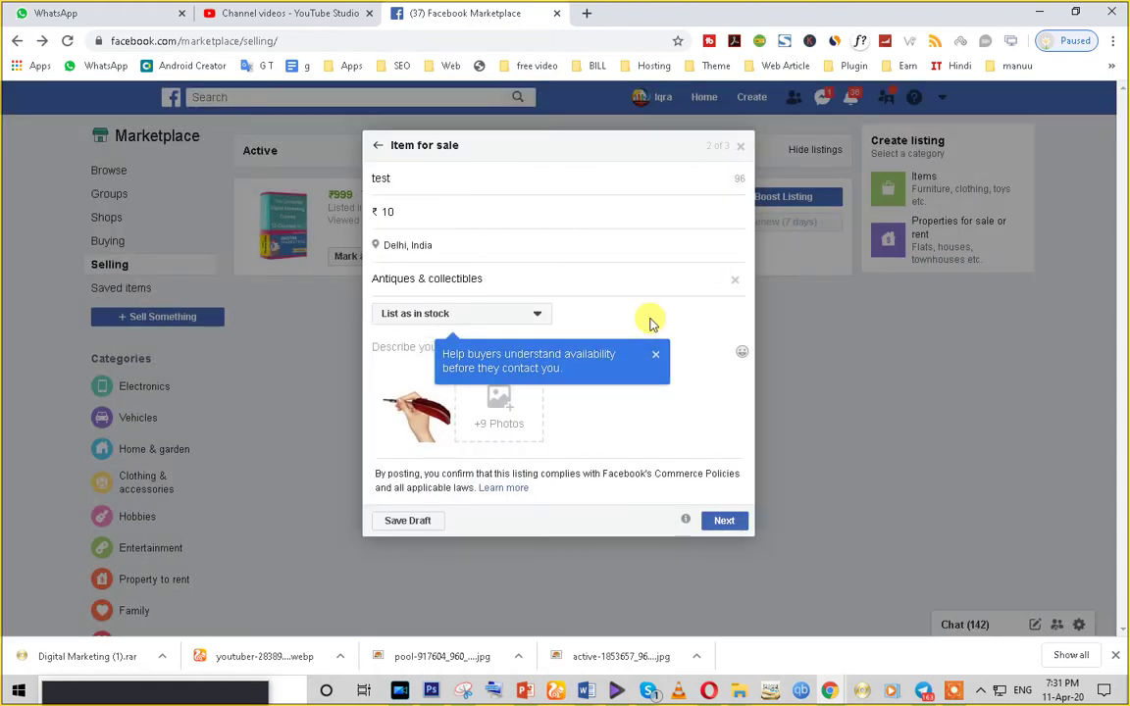
{"action": "left_click", "coordinate": [740, 145]}
{"action": "left_click", "coordinate": [601, 319]}
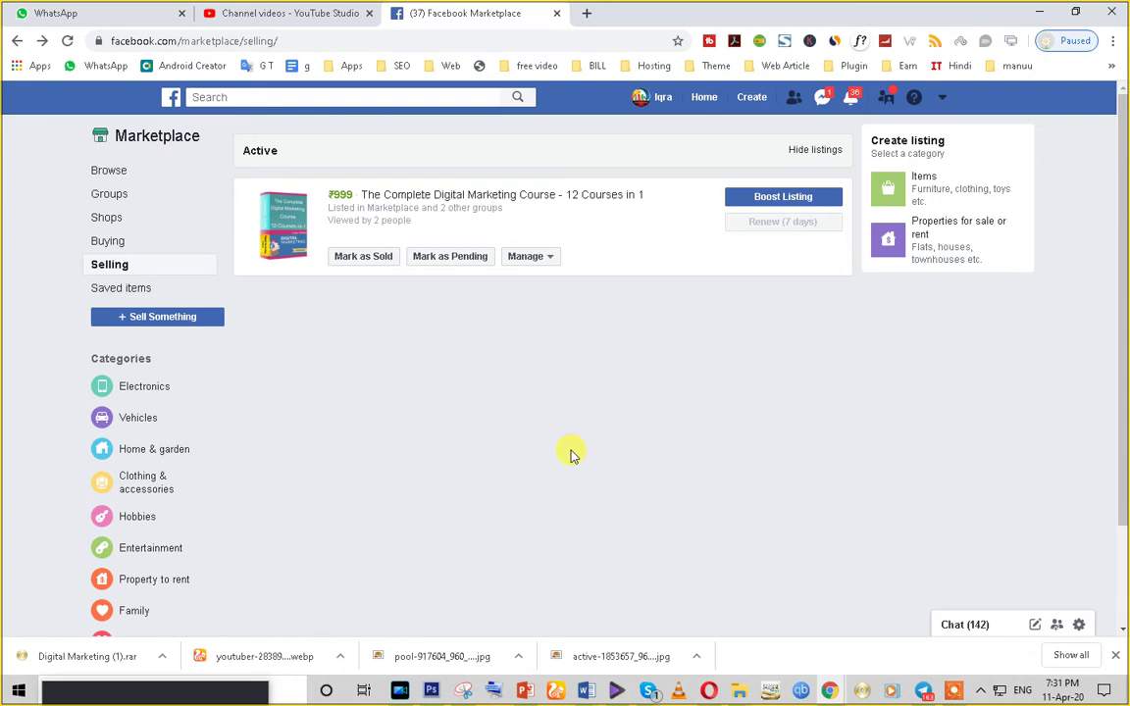
{"action": "left_click", "coordinate": [123, 143]}
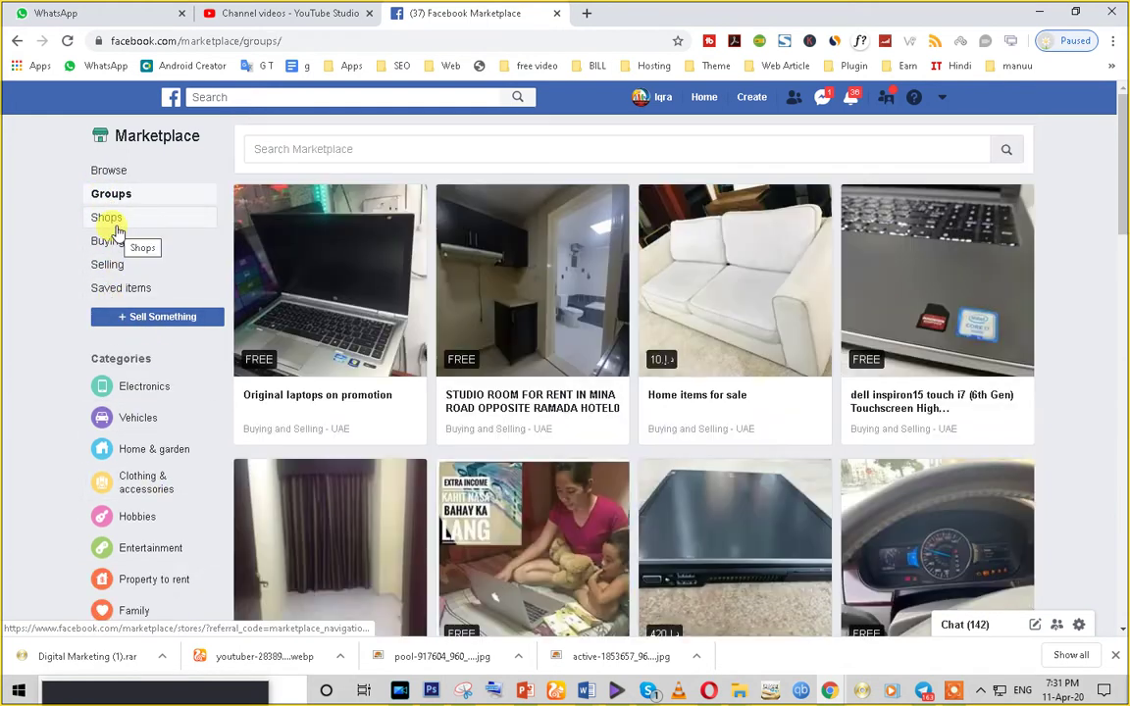
- Visit the Marketplace Shops section, then go back to it from the browse page
{"action": "left_click", "coordinate": [114, 230]}
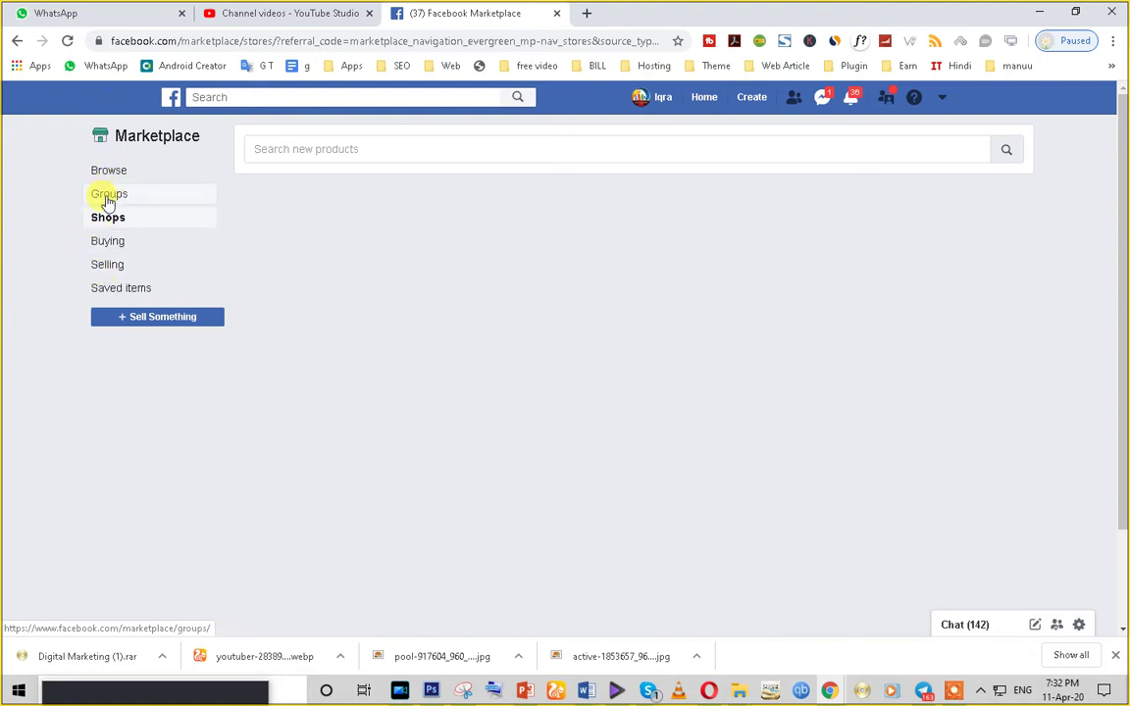
{"action": "left_click", "coordinate": [105, 179]}
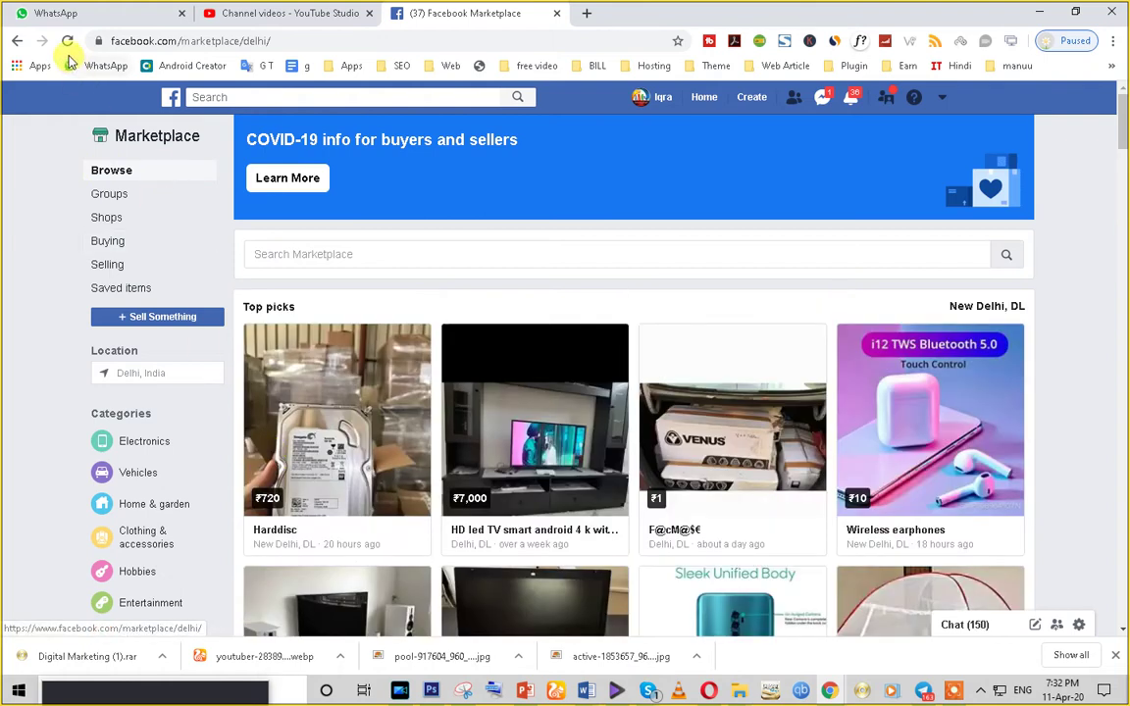
{"action": "left_click", "coordinate": [19, 41]}
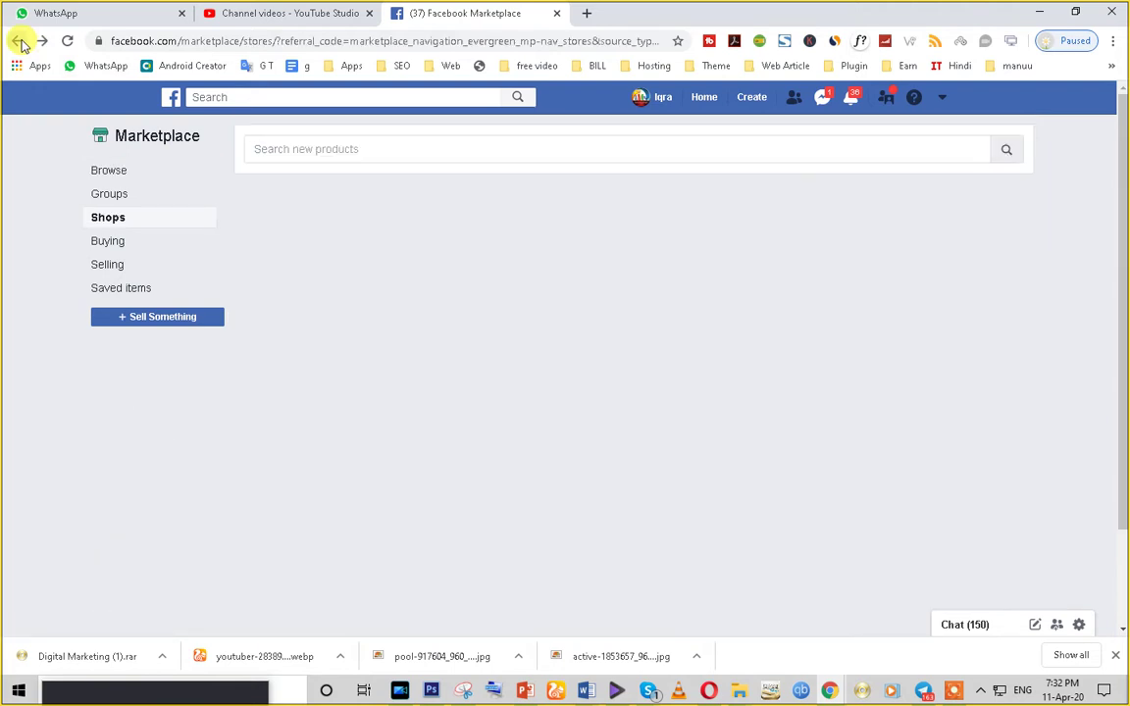
- Show the full list of your Pages from the account menu and switch to the incognito window
{"action": "left_click", "coordinate": [942, 98]}
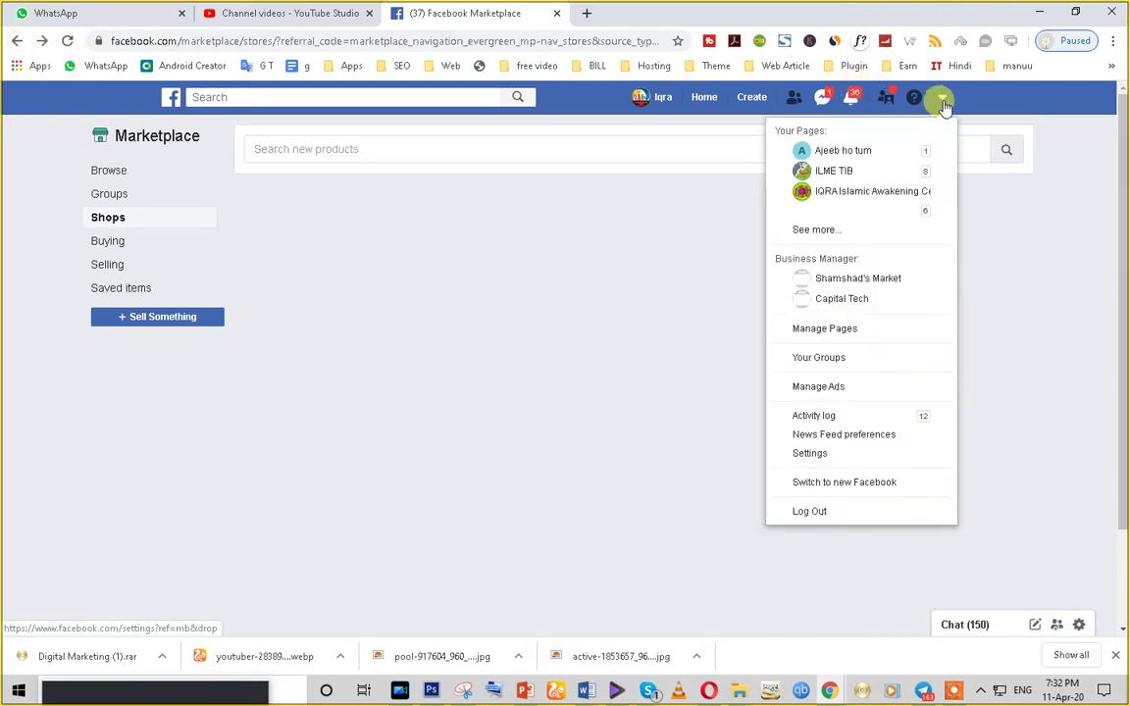
{"action": "left_click", "coordinate": [830, 230]}
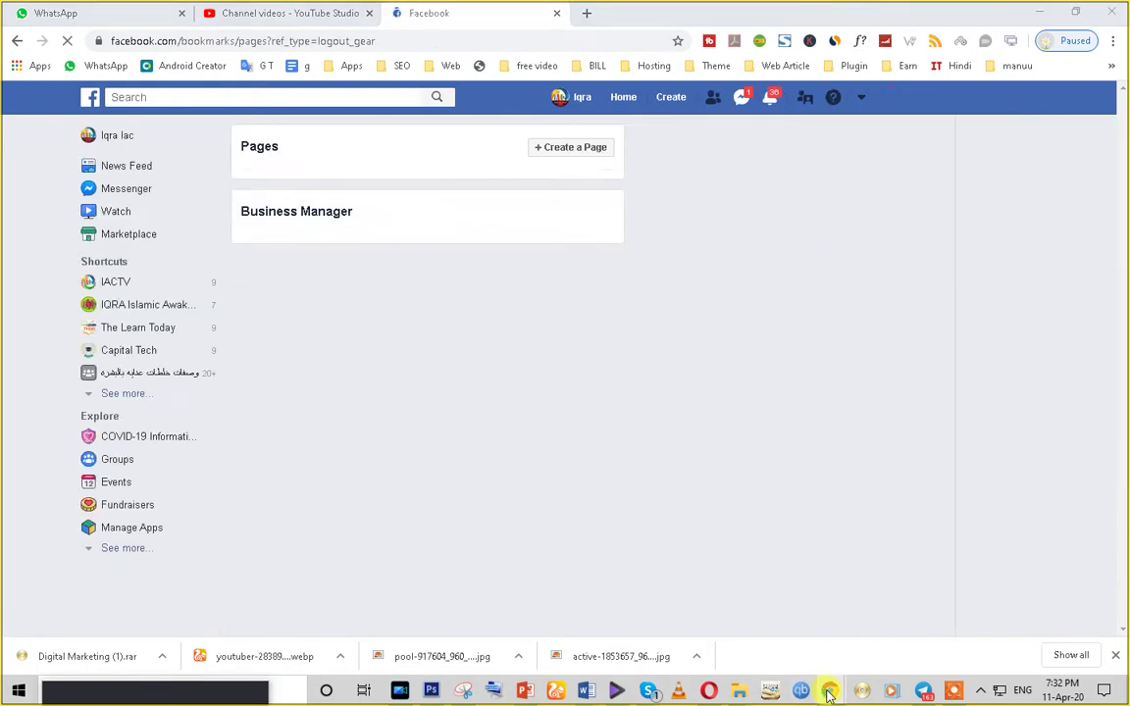
{"action": "left_click", "coordinate": [802, 693]}
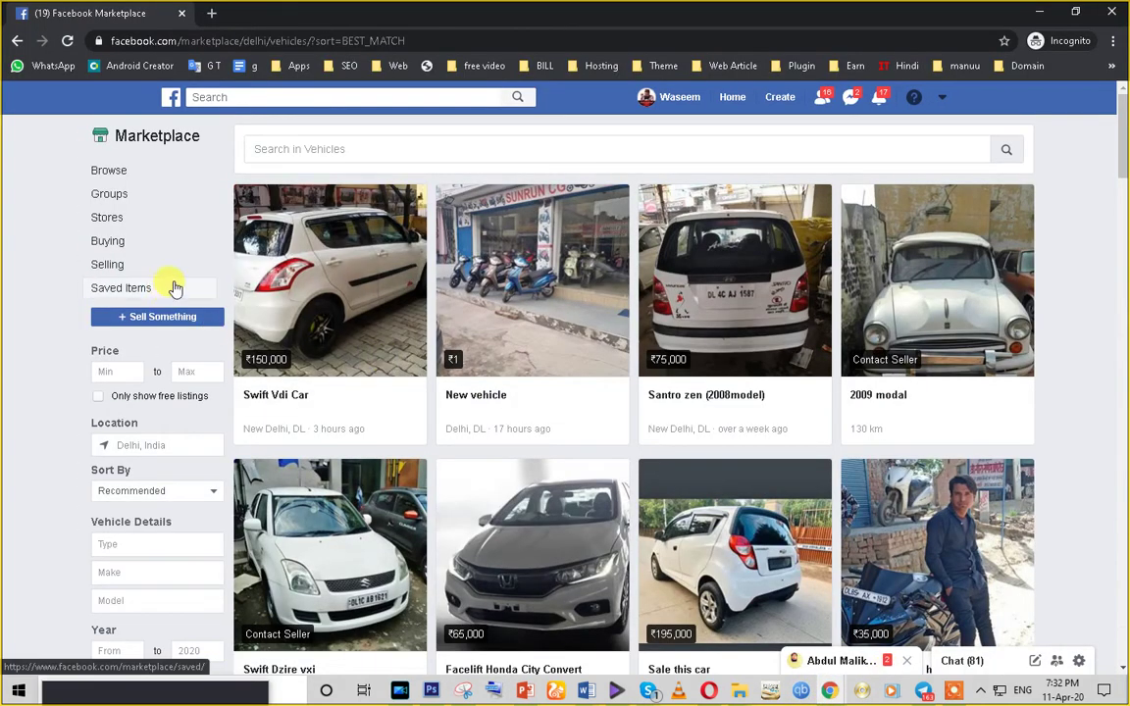
- Open the account's own profile, then the managed business Page under Your Pages
{"action": "left_click", "coordinate": [666, 106]}
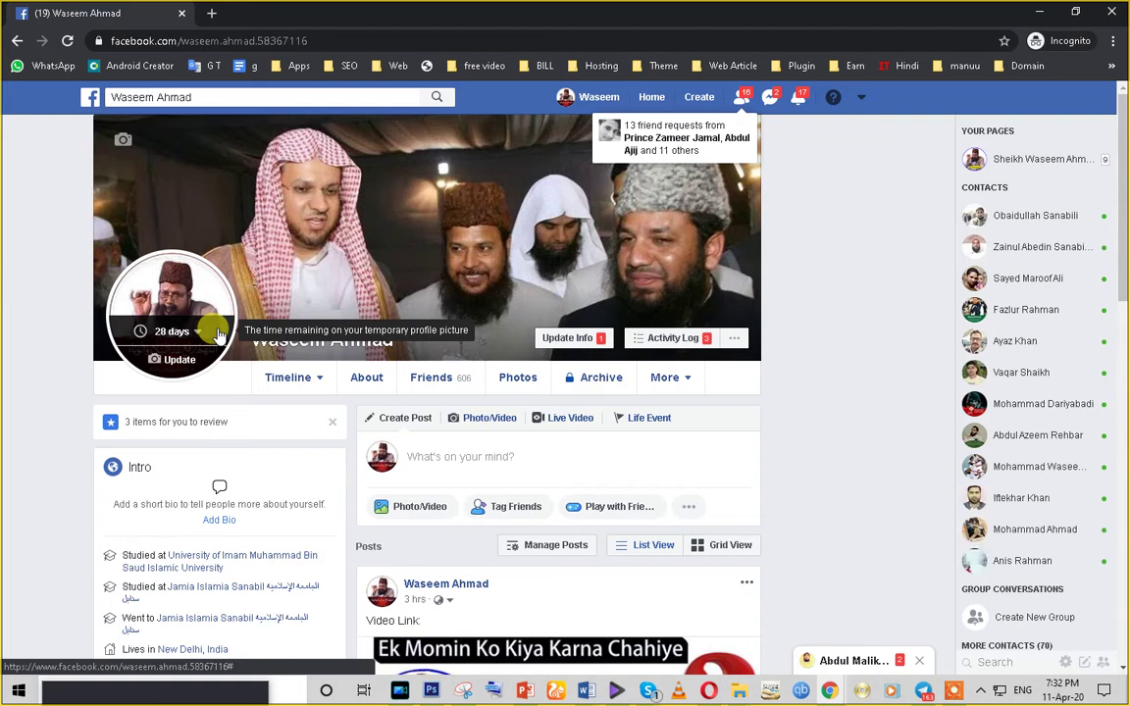
{"action": "left_click", "coordinate": [433, 456]}
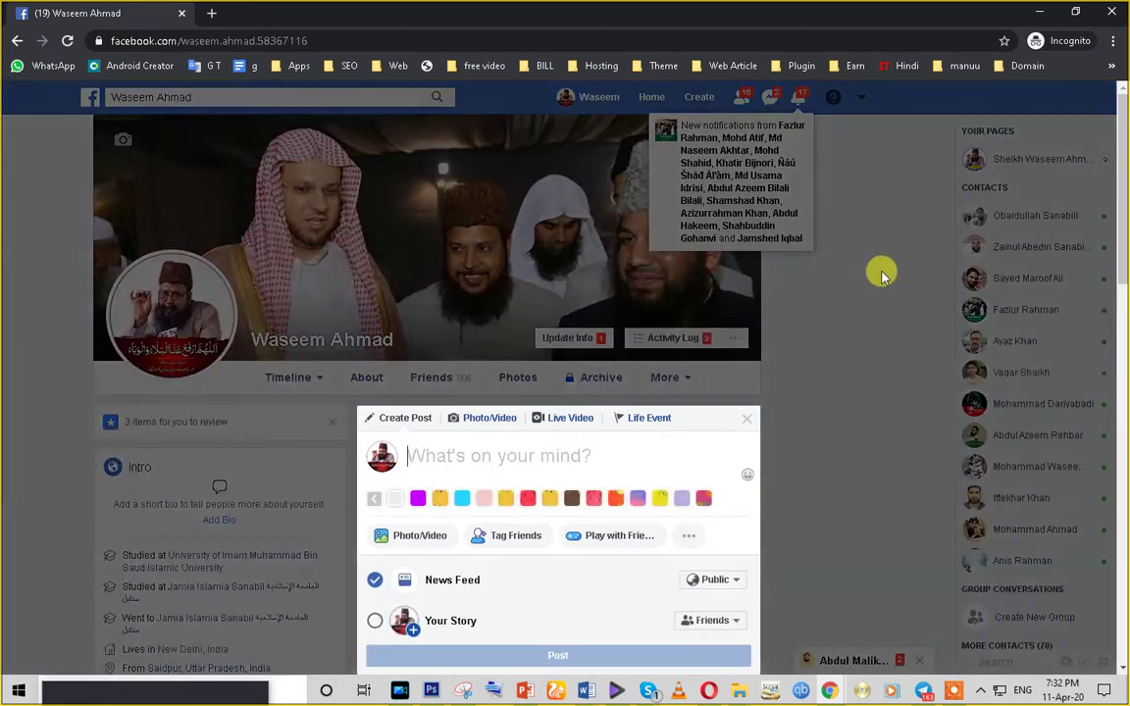
{"action": "left_click", "coordinate": [1020, 165]}
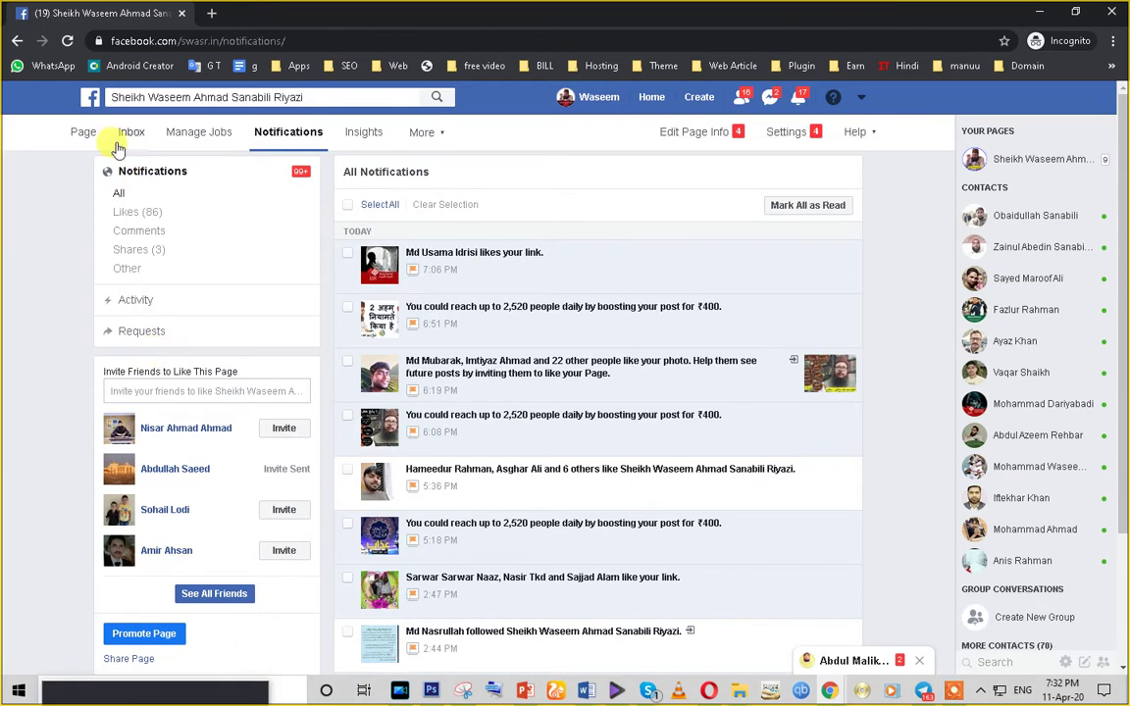
- Show the Page's home and scroll through its Posts, Jobs, Events, Reviews, Offers and Fundraisers menu
{"action": "left_click", "coordinate": [85, 135]}
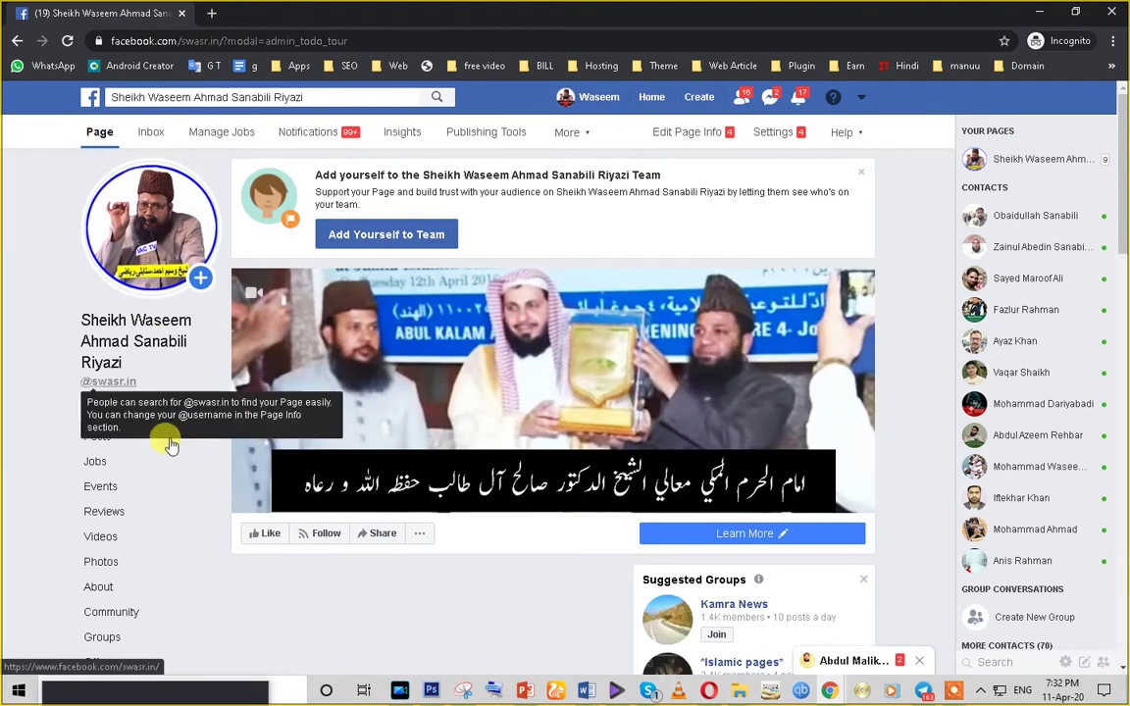
{"action": "scroll", "coordinate": [185, 575], "scroll_direction": "down", "scroll_amount": 1}
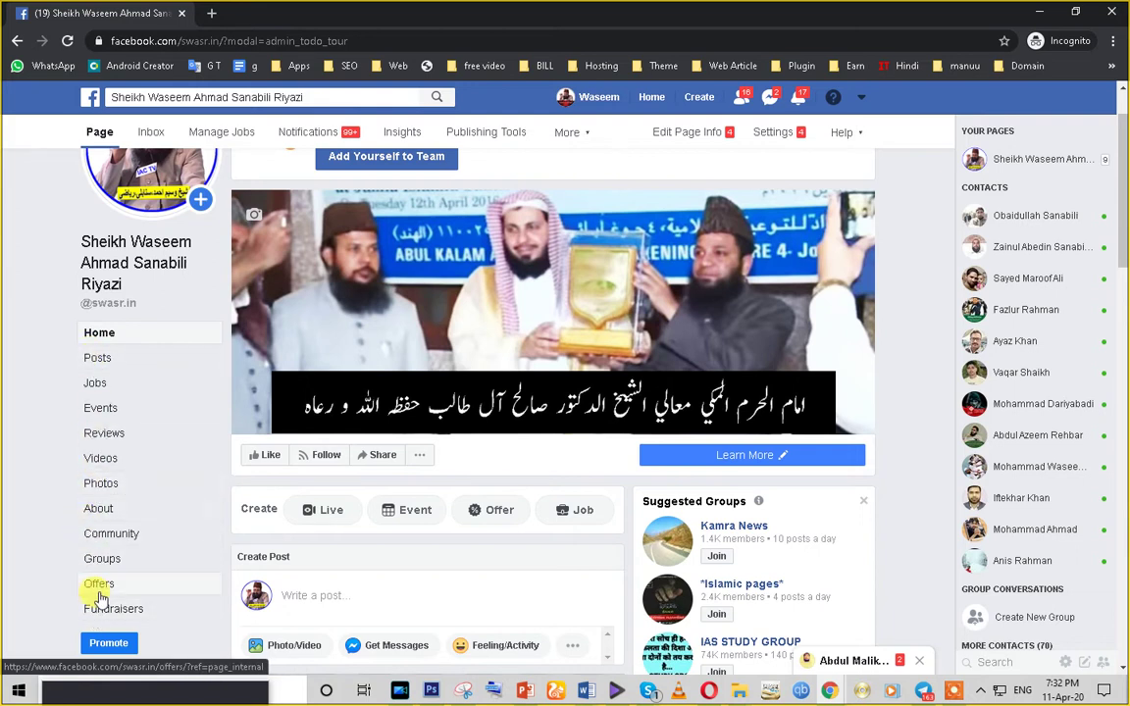
{"action": "scroll", "coordinate": [99, 598], "scroll_direction": "down", "scroll_amount": 1}
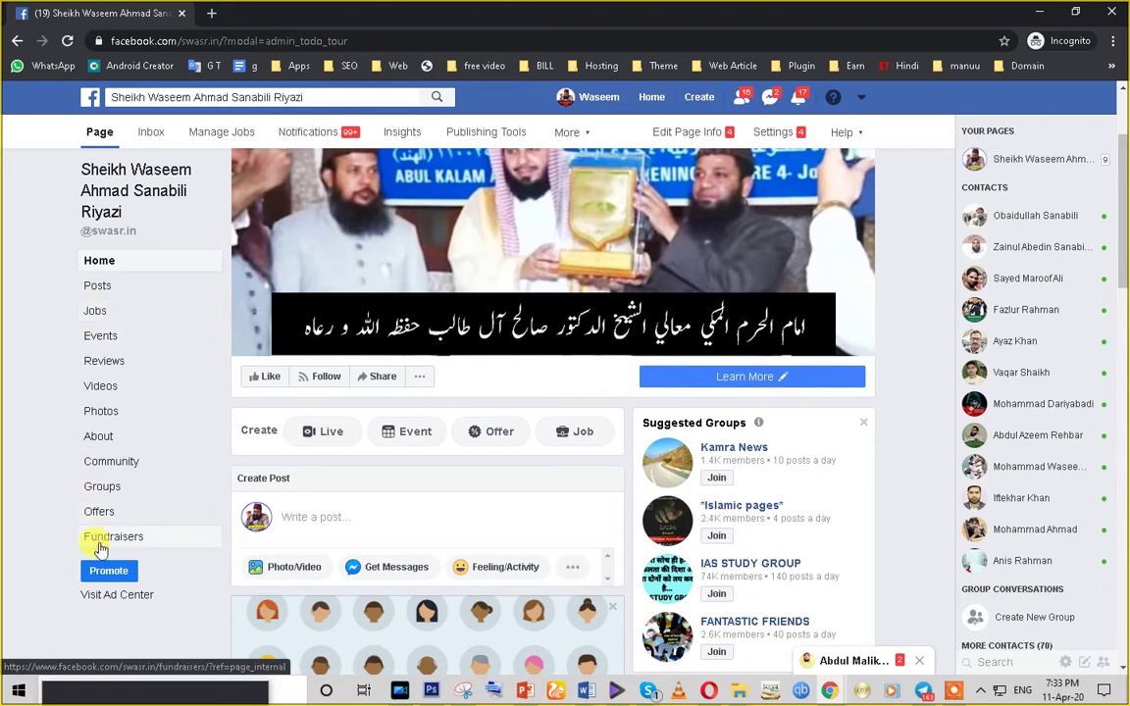
{"action": "scroll", "coordinate": [98, 549], "scroll_direction": "down", "scroll_amount": 1}
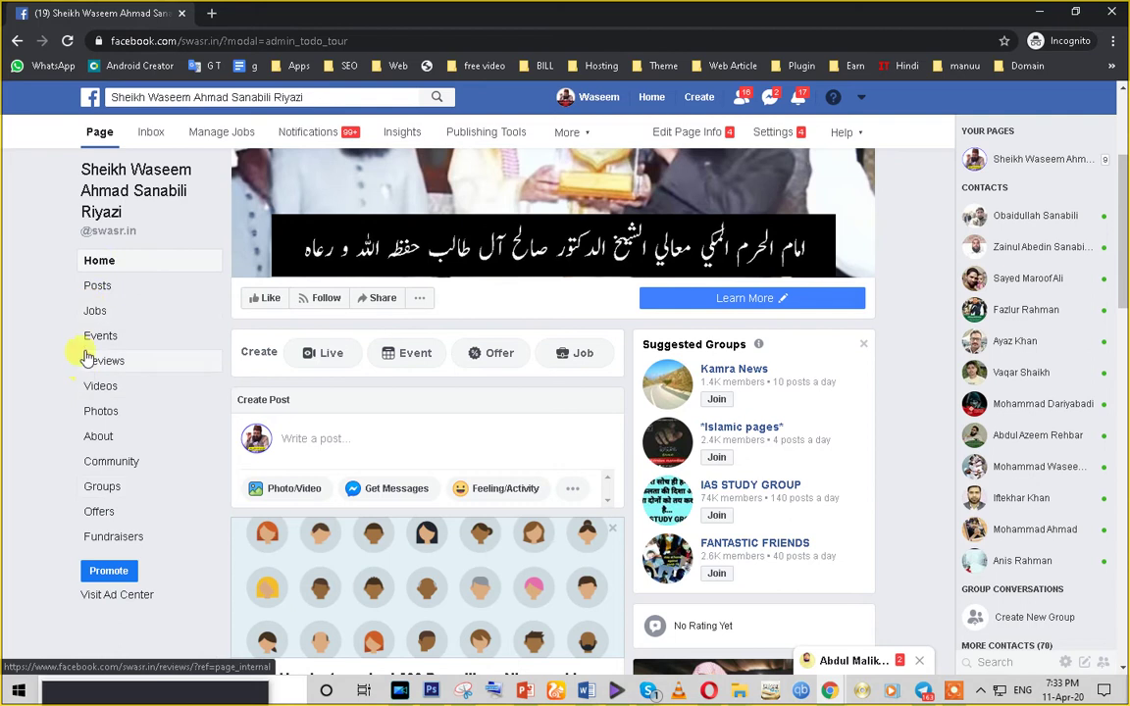
{"action": "scroll", "coordinate": [222, 533], "scroll_direction": "up", "scroll_amount": 3}
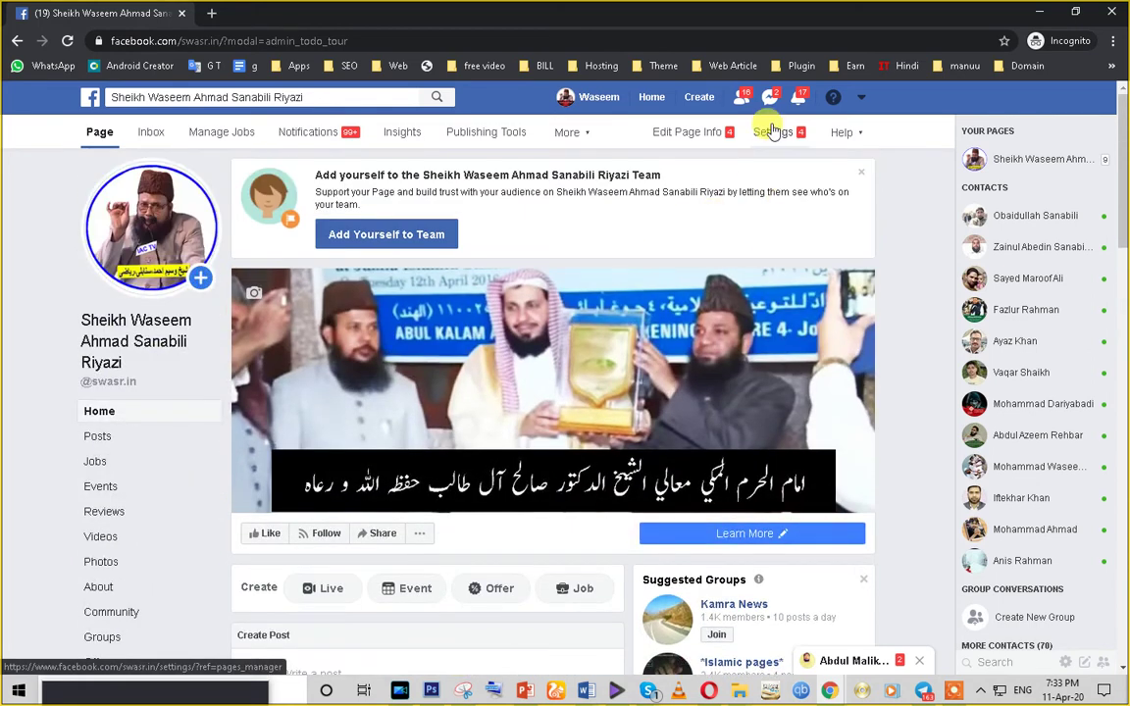
- Open the Templates and Tabs section of the Page settings
{"action": "left_click", "coordinate": [773, 132]}
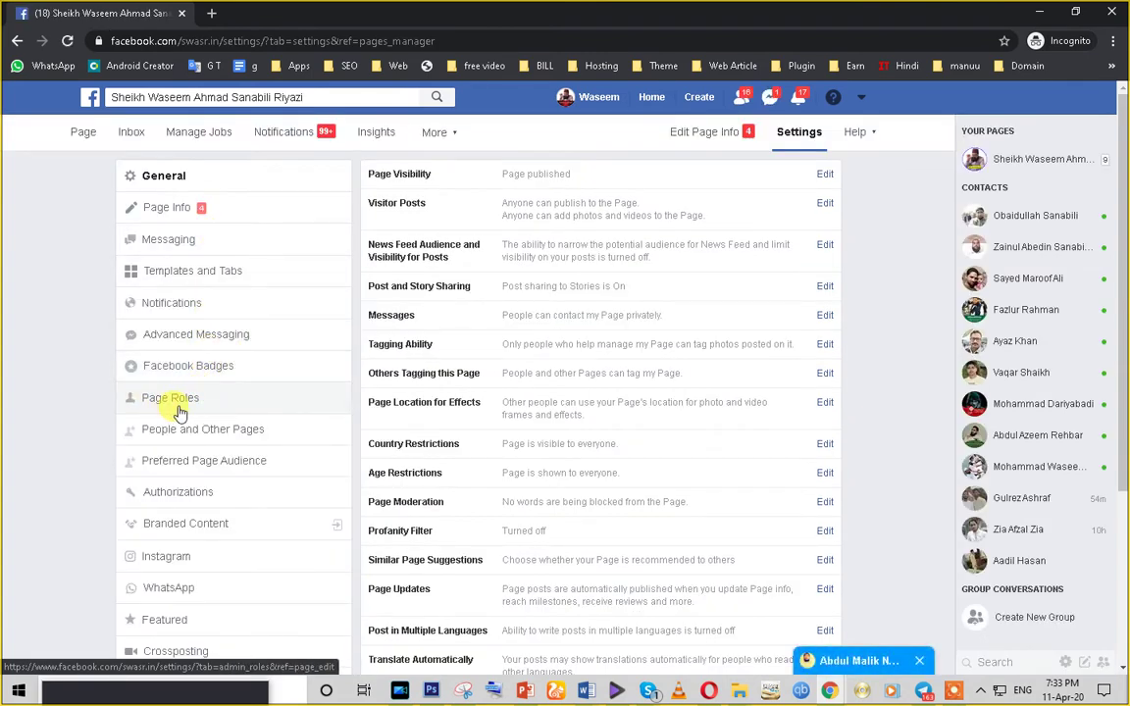
{"action": "scroll", "coordinate": [180, 412], "scroll_direction": "down", "scroll_amount": 2}
{"action": "scroll", "coordinate": [187, 424], "scroll_direction": "up", "scroll_amount": 2}
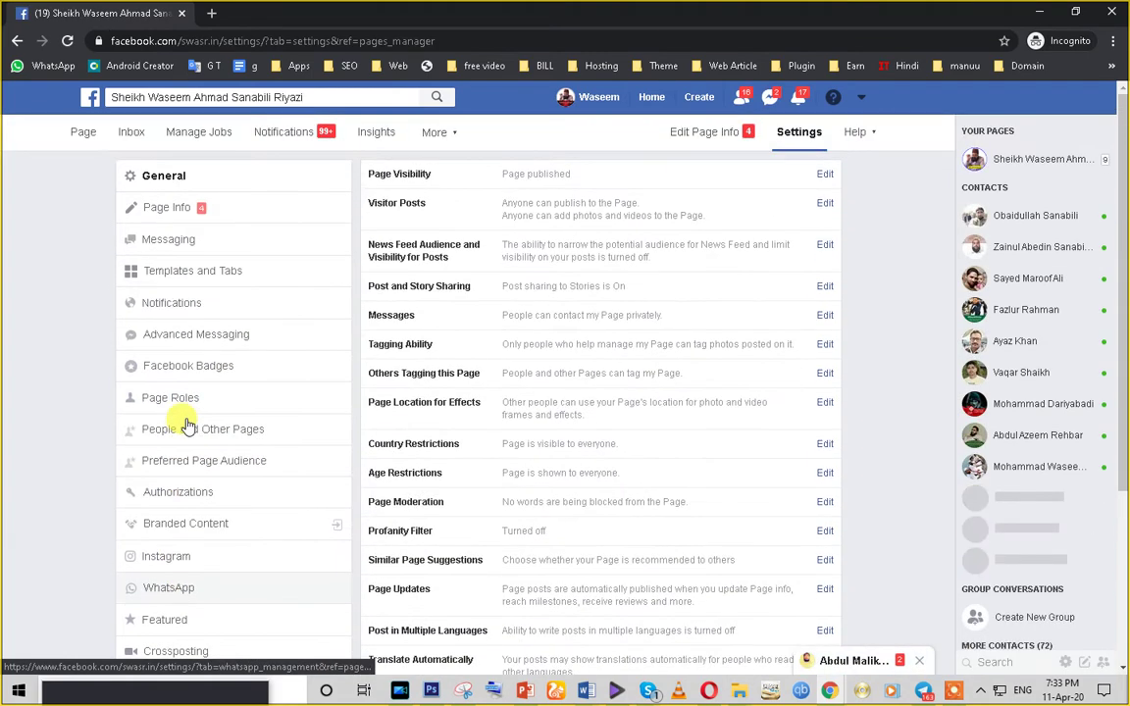
{"action": "left_click", "coordinate": [203, 275]}
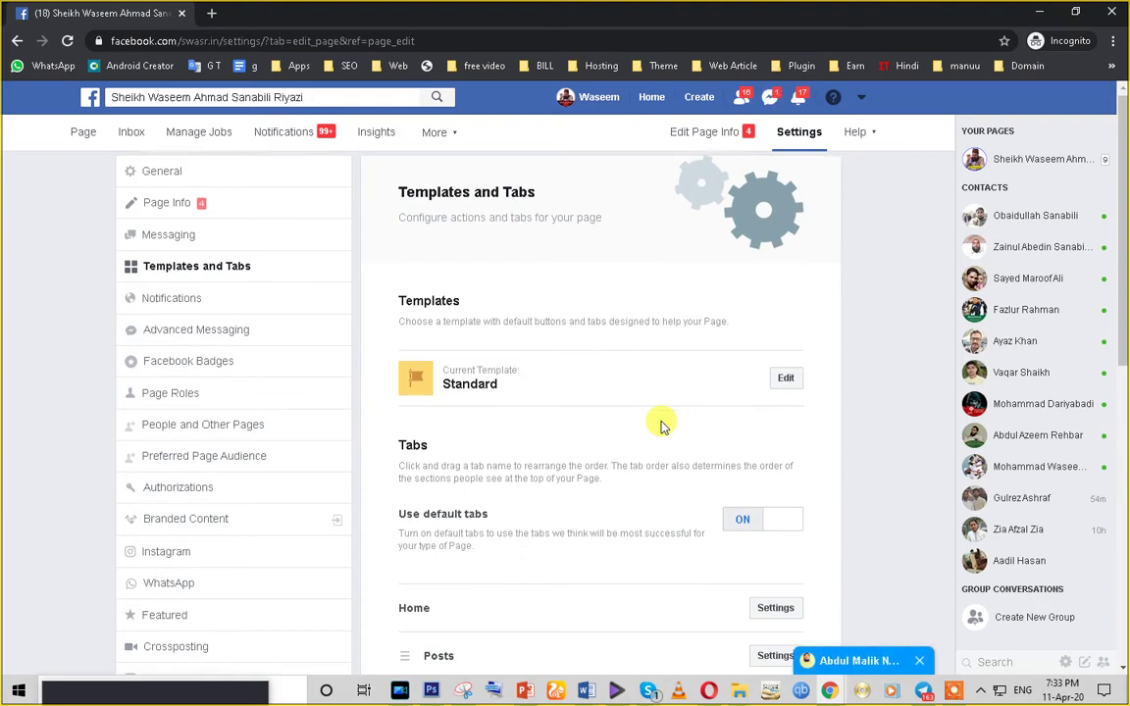
- Move the Videos tab above Posts so it follows Home
{"action": "scroll", "coordinate": [310, 440], "scroll_direction": "down", "scroll_amount": 2}
{"action": "scroll", "coordinate": [310, 440], "scroll_direction": "down", "scroll_amount": 2}
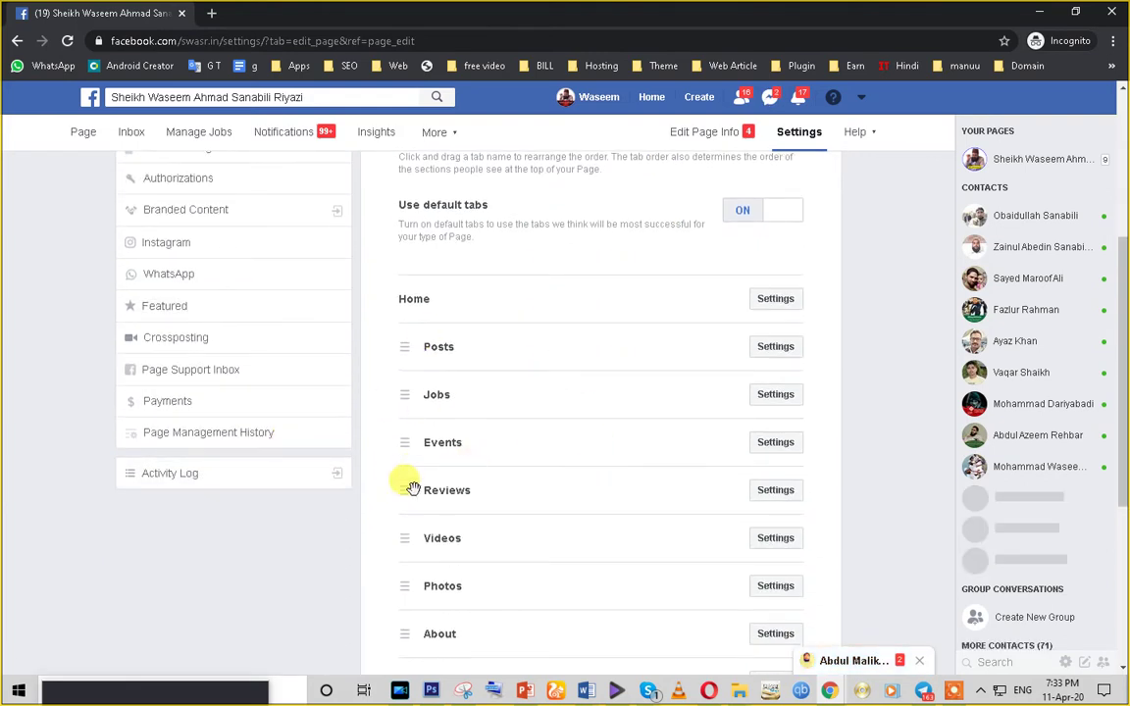
{"action": "scroll", "coordinate": [409, 555], "scroll_direction": "down", "scroll_amount": 2}
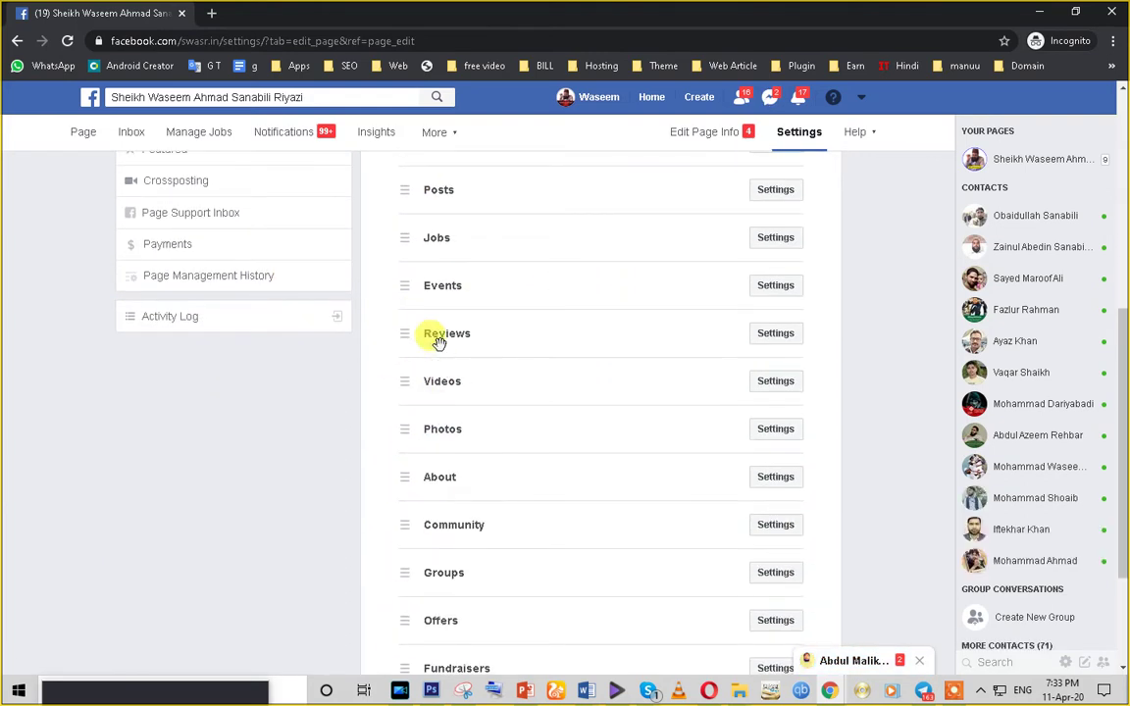
{"action": "scroll", "coordinate": [444, 618], "scroll_direction": "down", "scroll_amount": 2}
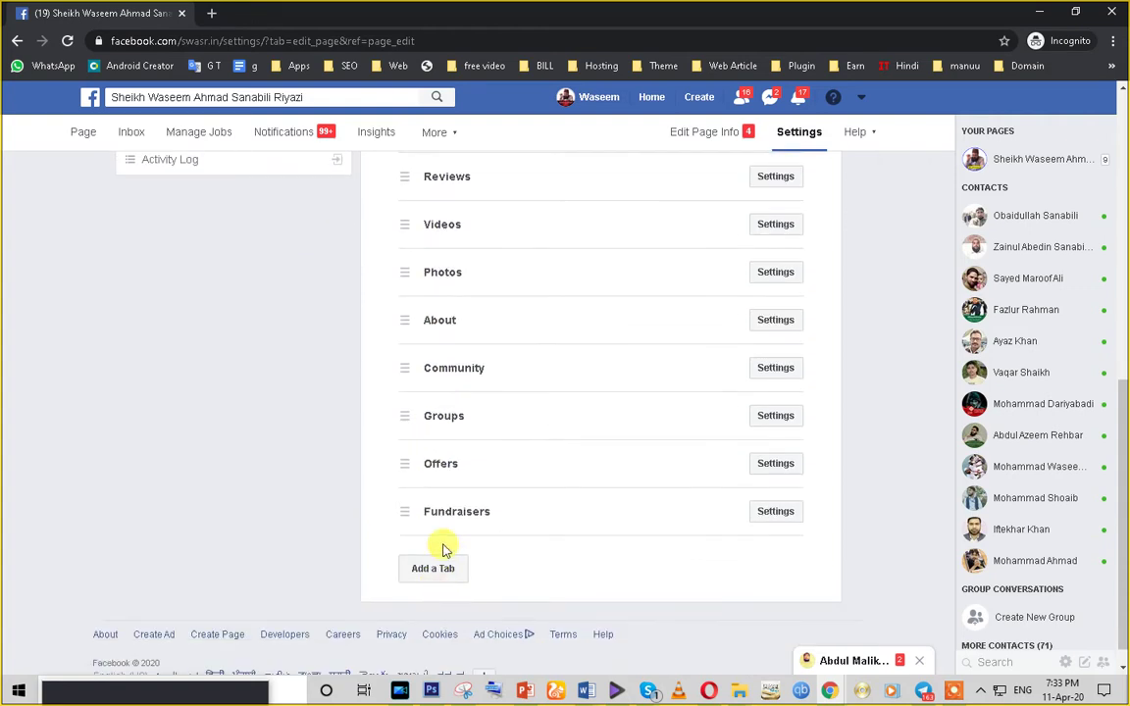
{"action": "scroll", "coordinate": [452, 554], "scroll_direction": "up", "scroll_amount": 2}
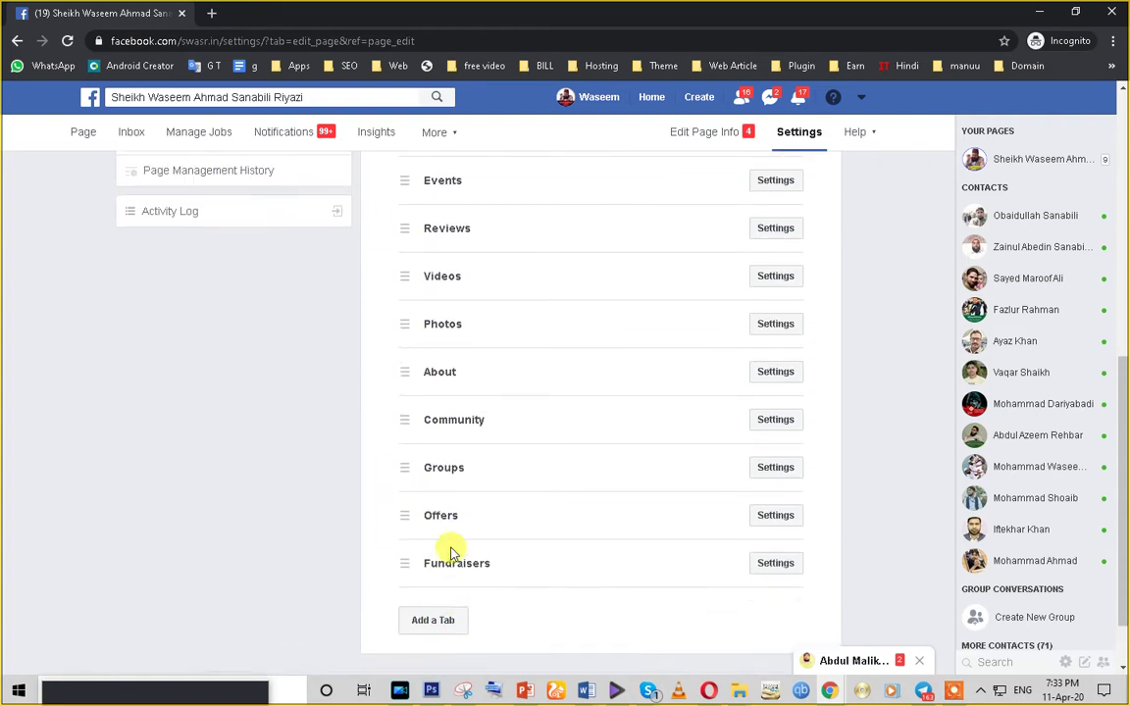
{"action": "scroll", "coordinate": [448, 543], "scroll_direction": "up", "scroll_amount": 2}
{"action": "scroll", "coordinate": [444, 536], "scroll_direction": "down", "scroll_amount": 3}
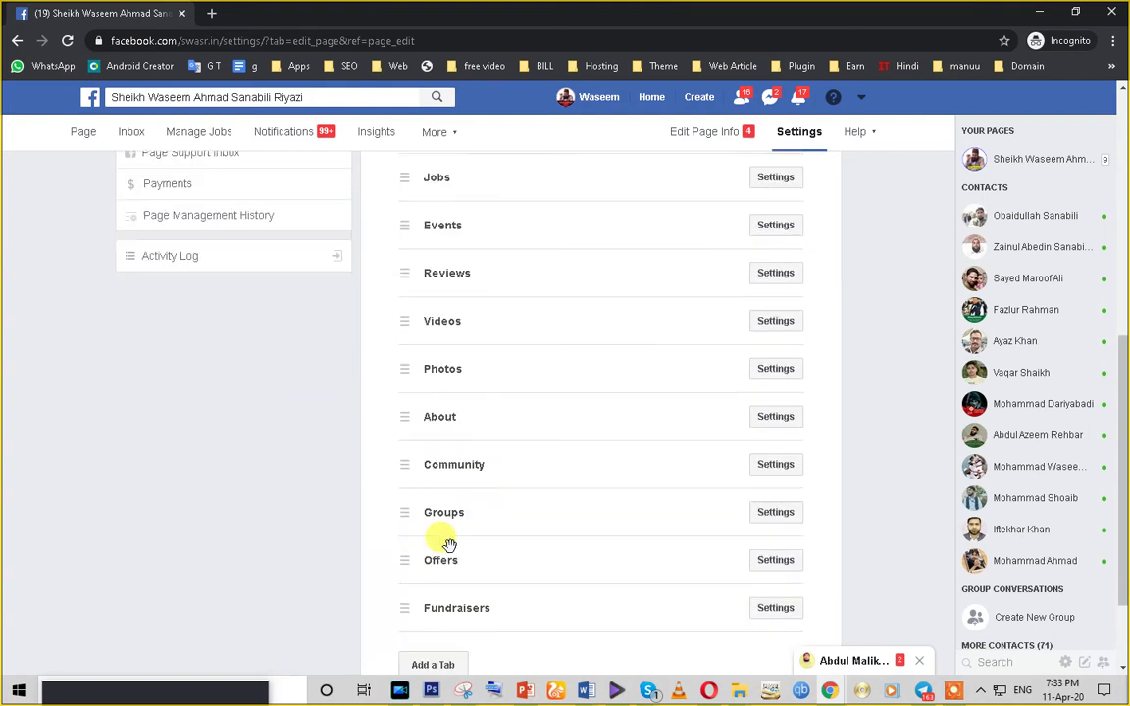
{"action": "scroll", "coordinate": [518, 581], "scroll_direction": "up", "scroll_amount": 2}
{"action": "scroll", "coordinate": [520, 582], "scroll_direction": "up", "scroll_amount": 1}
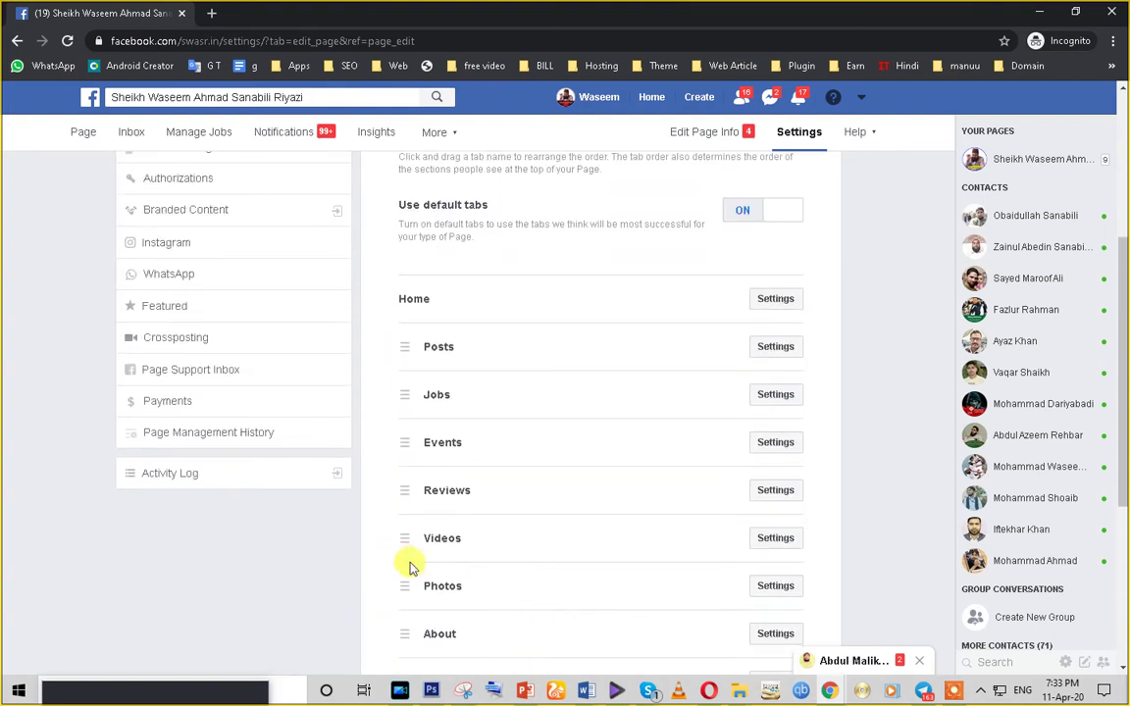
{"action": "left_click_drag", "start_coordinate": [410, 545], "coordinate": [406, 351]}
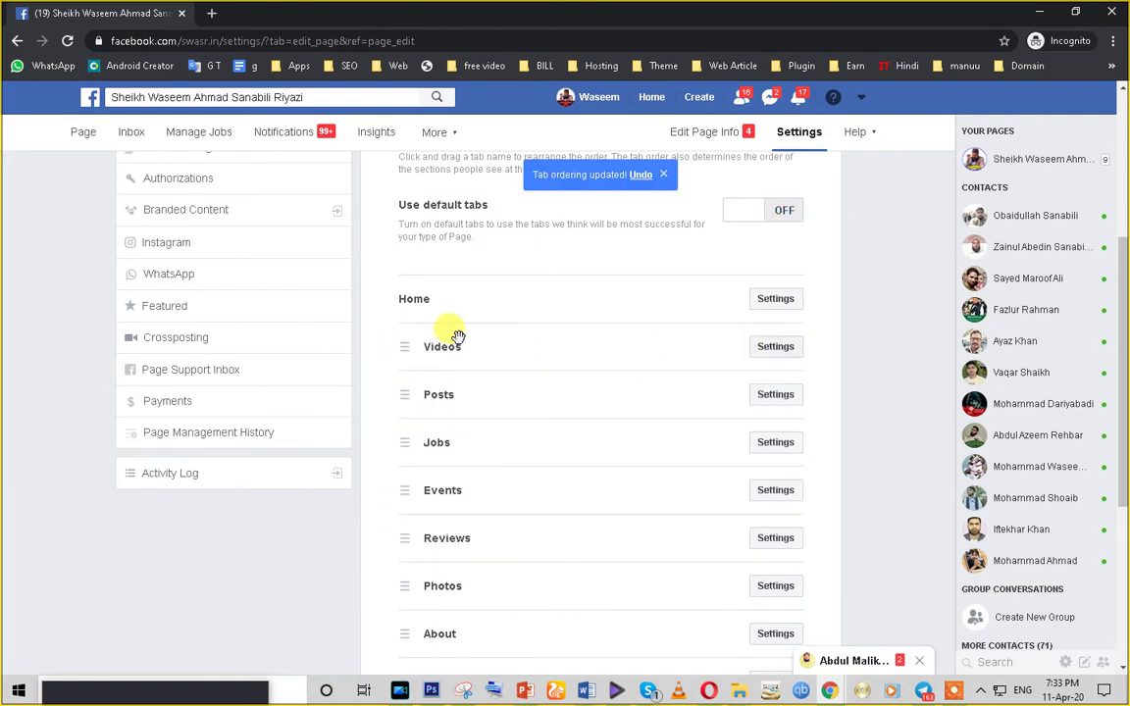
{"action": "scroll", "coordinate": [416, 454], "scroll_direction": "down", "scroll_amount": 4}
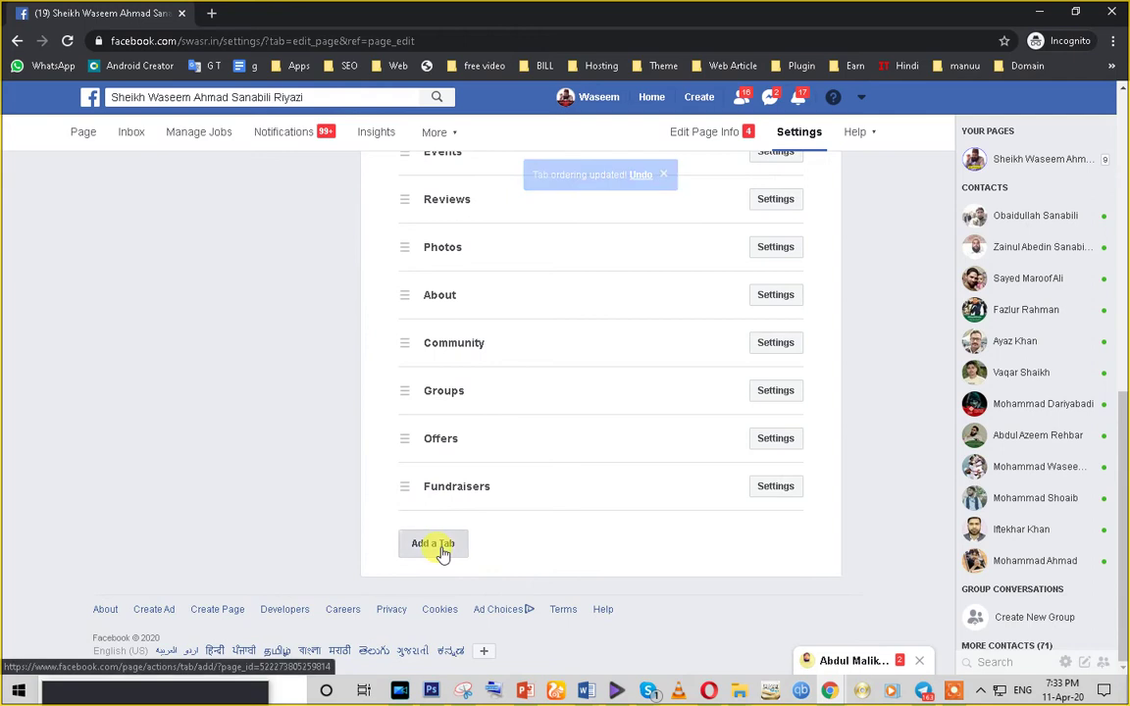
- Add the Shop tab to the Page, leaving it last in the tab order
{"action": "left_click", "coordinate": [444, 547]}
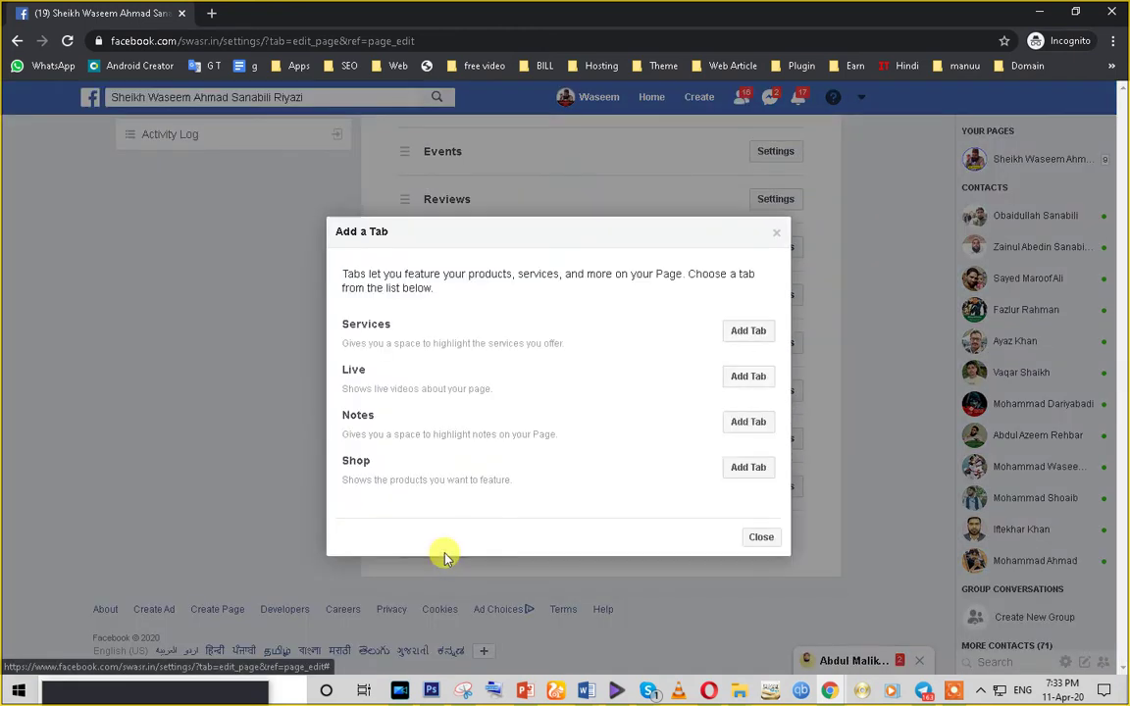
{"action": "left_click", "coordinate": [740, 470]}
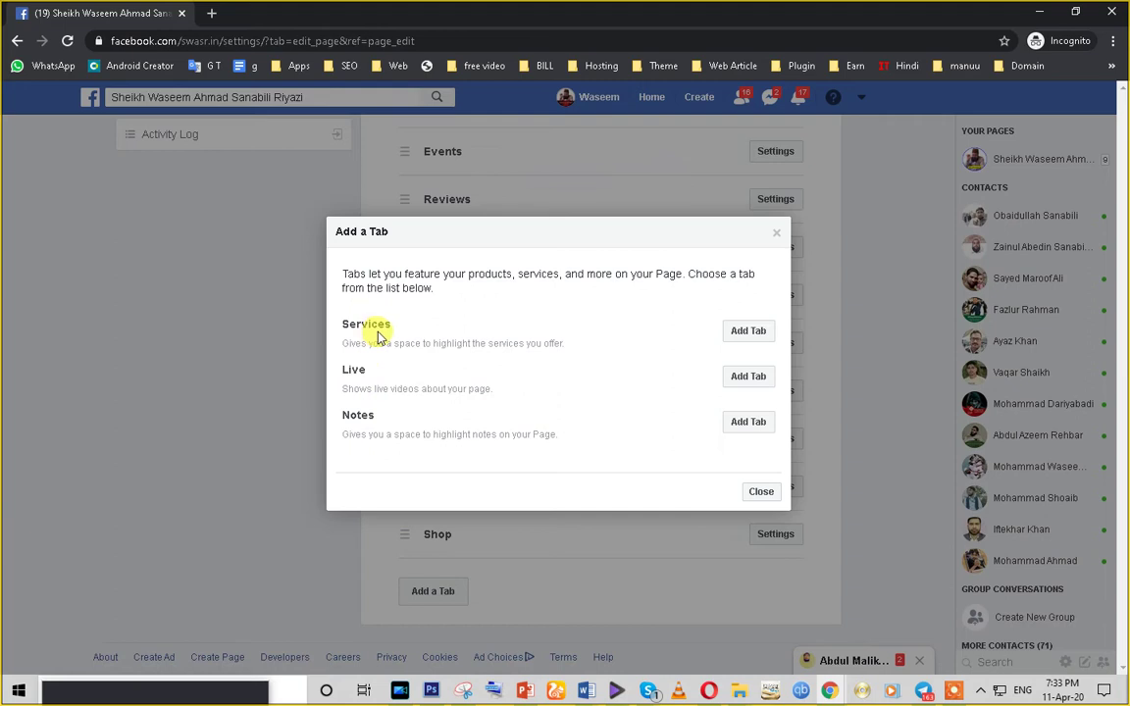
{"action": "left_click", "coordinate": [762, 491]}
{"action": "scroll", "coordinate": [434, 573], "scroll_direction": "up", "scroll_amount": 1}
{"action": "mouse_move", "coordinate": [406, 615]}
{"action": "left_mouse_down"}
{"action": "mouse_move", "coordinate": [411, 229]}
{"action": "mouse_move", "coordinate": [403, 620]}
{"action": "left_mouse_up"}
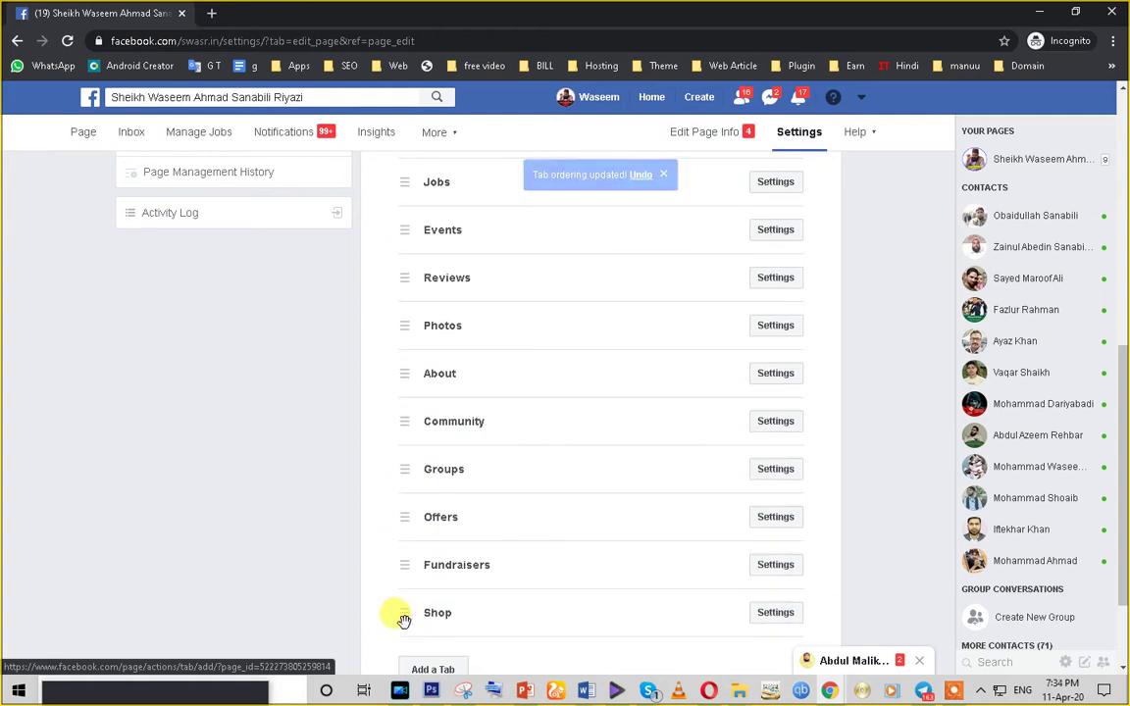
{"action": "scroll", "coordinate": [603, 574], "scroll_direction": "down", "scroll_amount": 1}
{"action": "scroll", "coordinate": [737, 498], "scroll_direction": "up", "scroll_amount": 3}
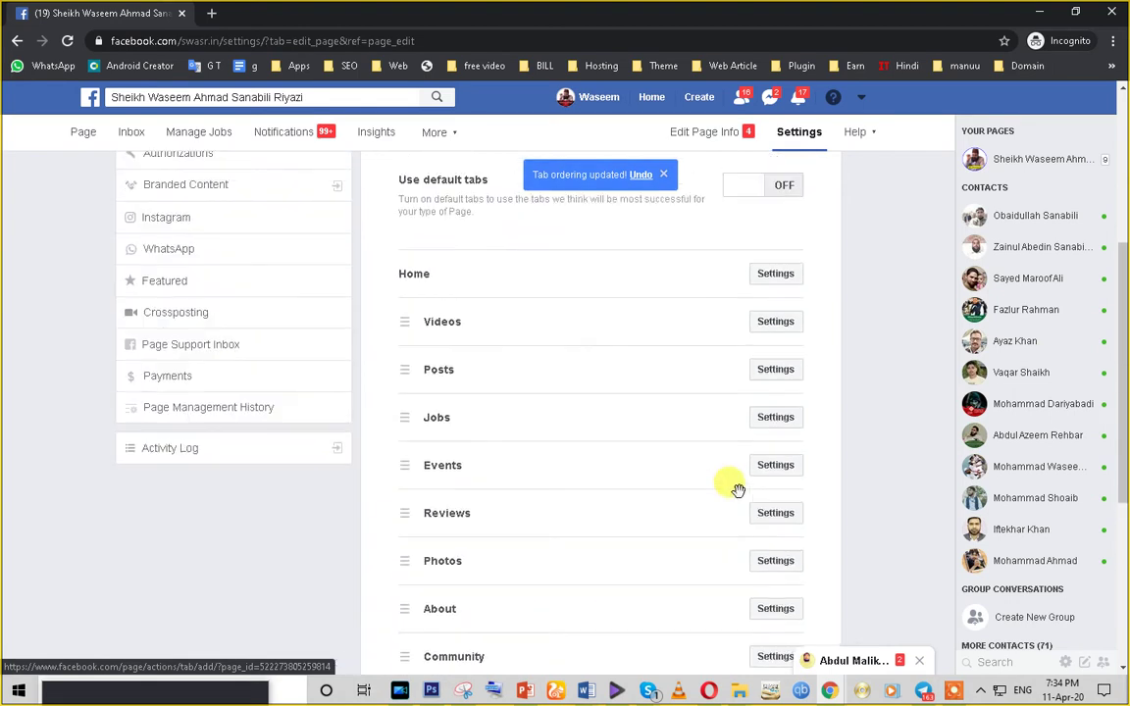
{"action": "scroll", "coordinate": [737, 487], "scroll_direction": "up", "scroll_amount": 1}
{"action": "scroll", "coordinate": [737, 485], "scroll_direction": "up", "scroll_amount": 3}
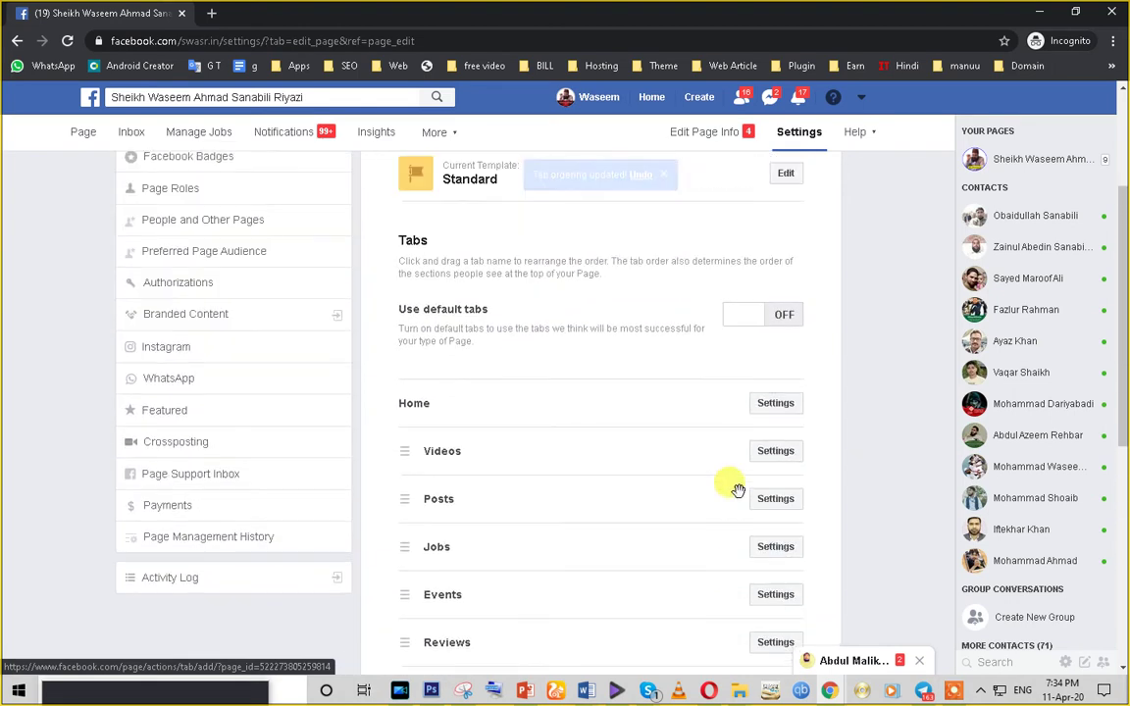
{"action": "scroll", "coordinate": [785, 351], "scroll_direction": "up", "scroll_amount": 1}
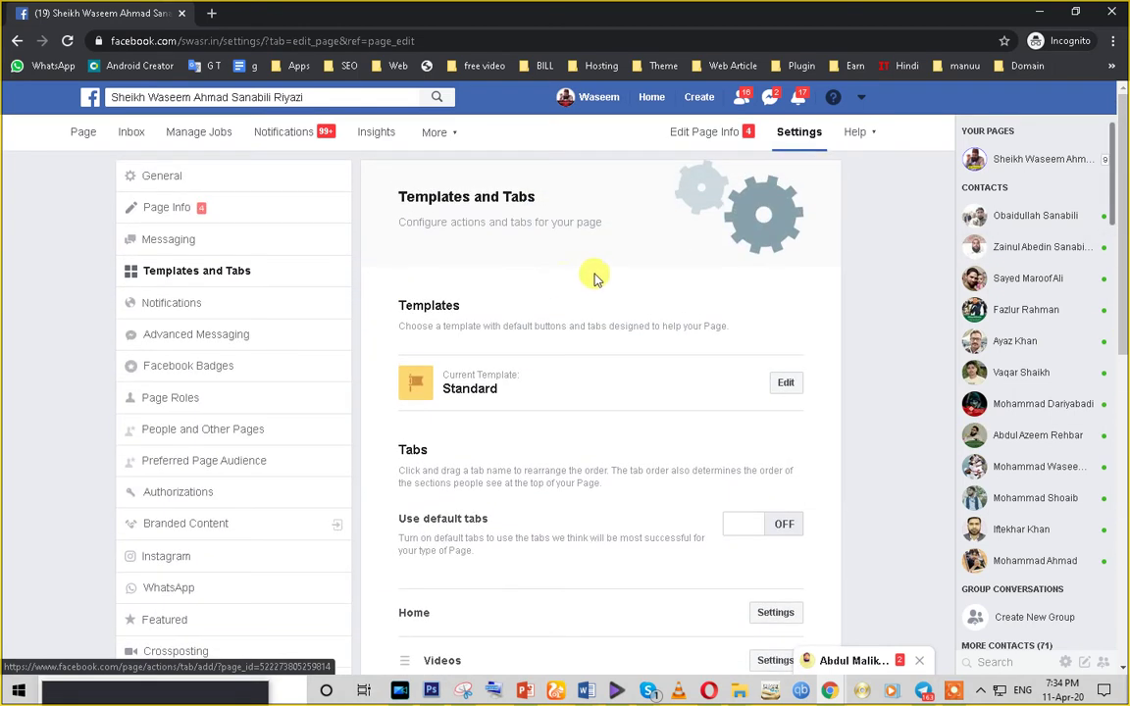
- Go to the Page view and open its Shop section
{"action": "left_click", "coordinate": [77, 137]}
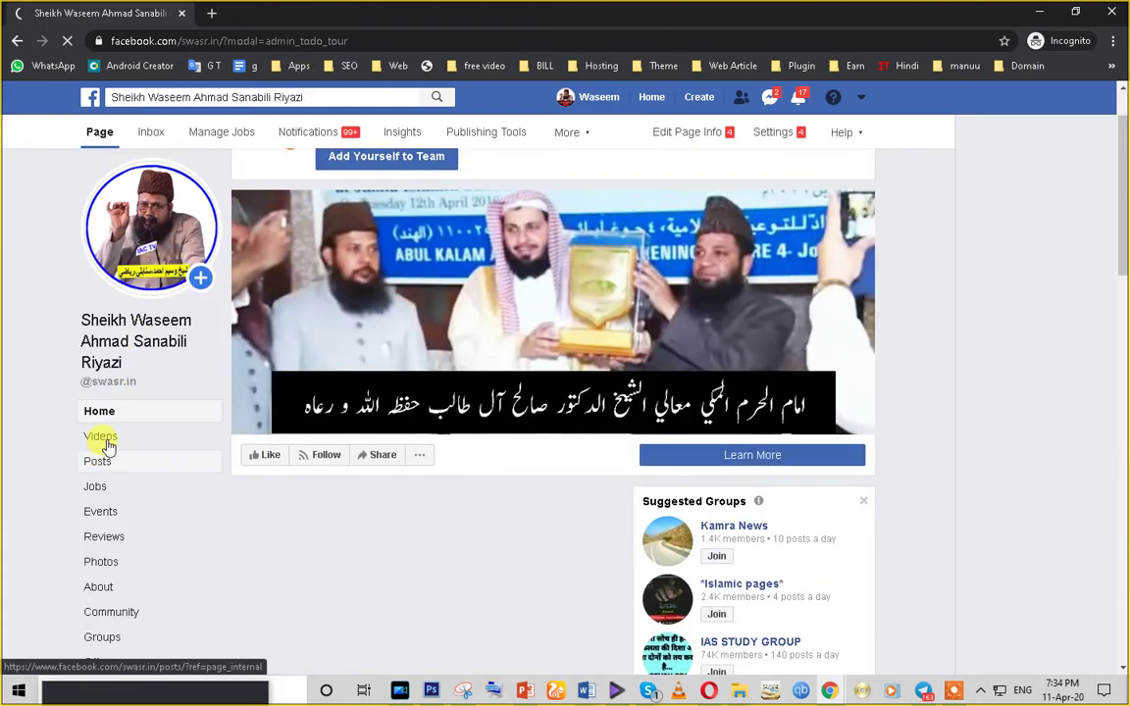
{"action": "scroll", "coordinate": [88, 429], "scroll_direction": "down", "scroll_amount": 2}
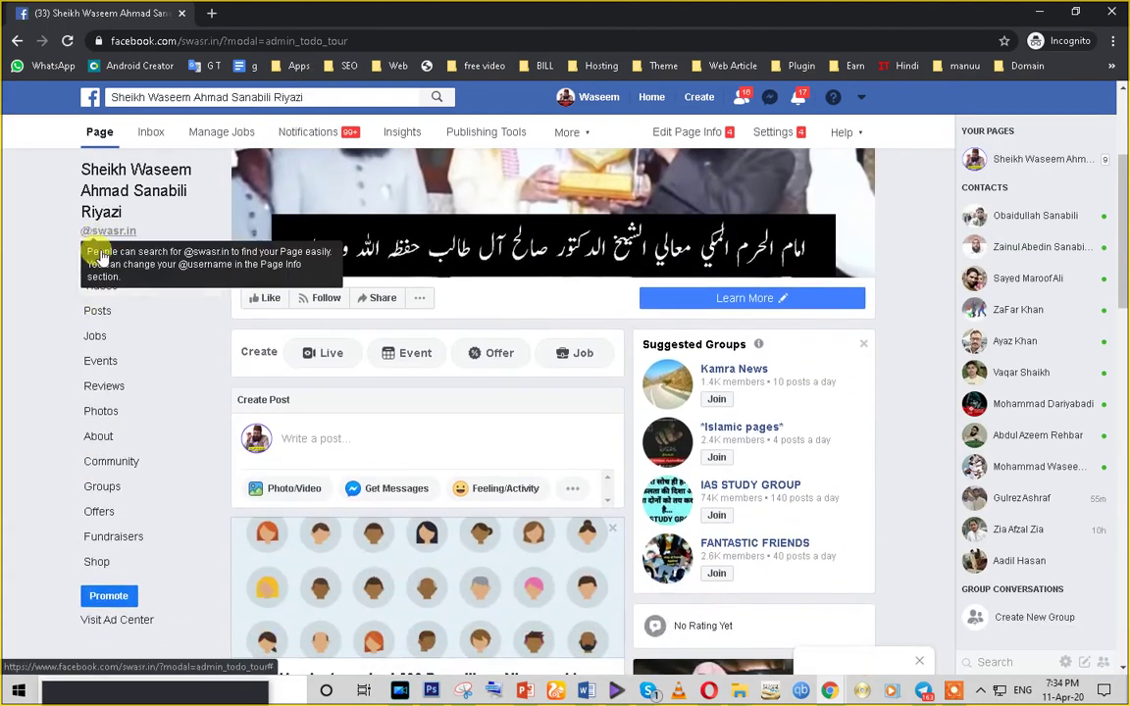
{"action": "scroll", "coordinate": [94, 334], "scroll_direction": "down", "scroll_amount": 1}
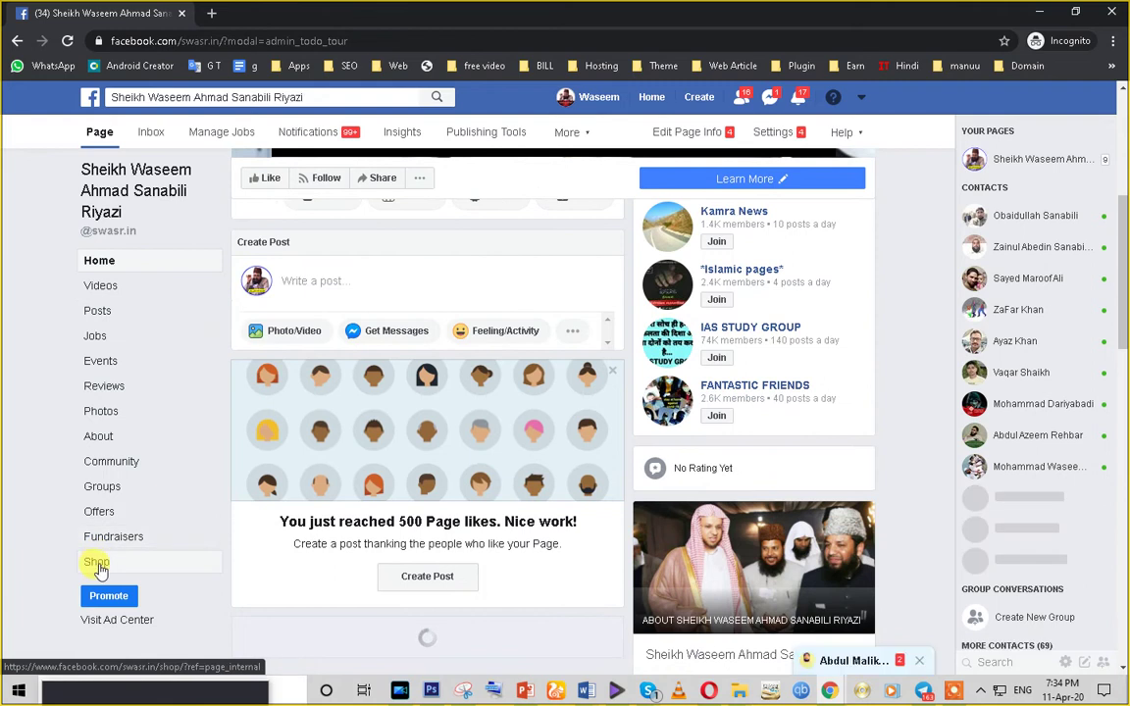
{"action": "left_click", "coordinate": [98, 565]}
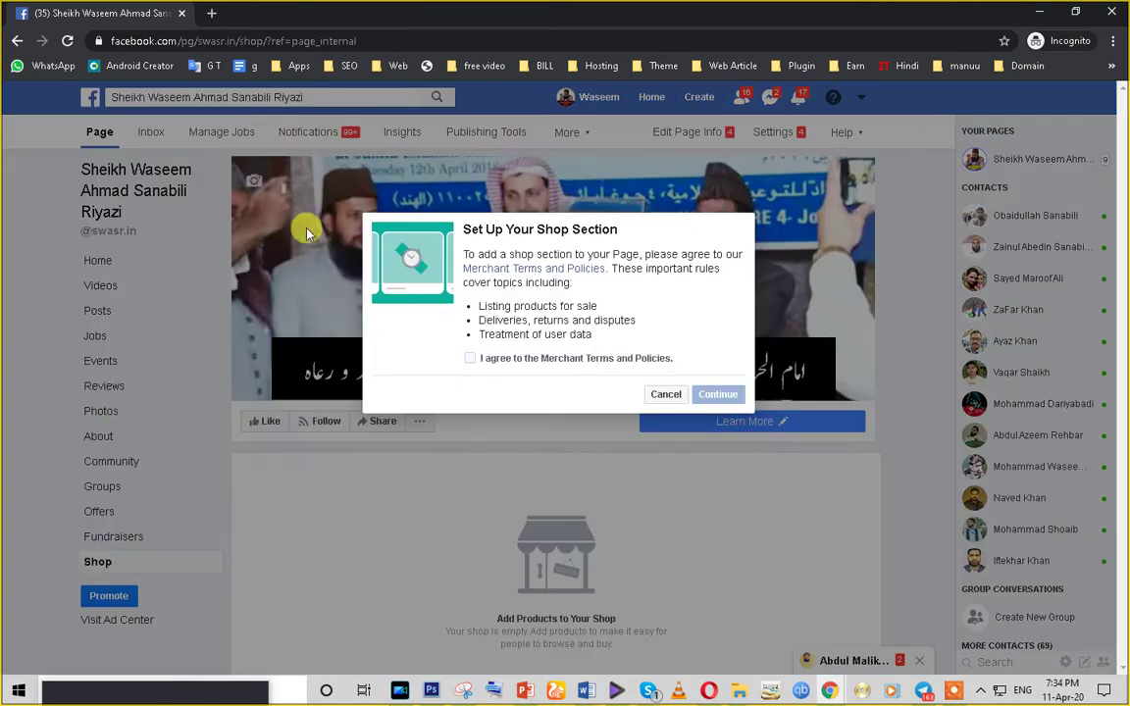
- Tick 'I agree to the Merchant Terms and Policies' and highlight the listed policy points
{"action": "left_click", "coordinate": [469, 359]}
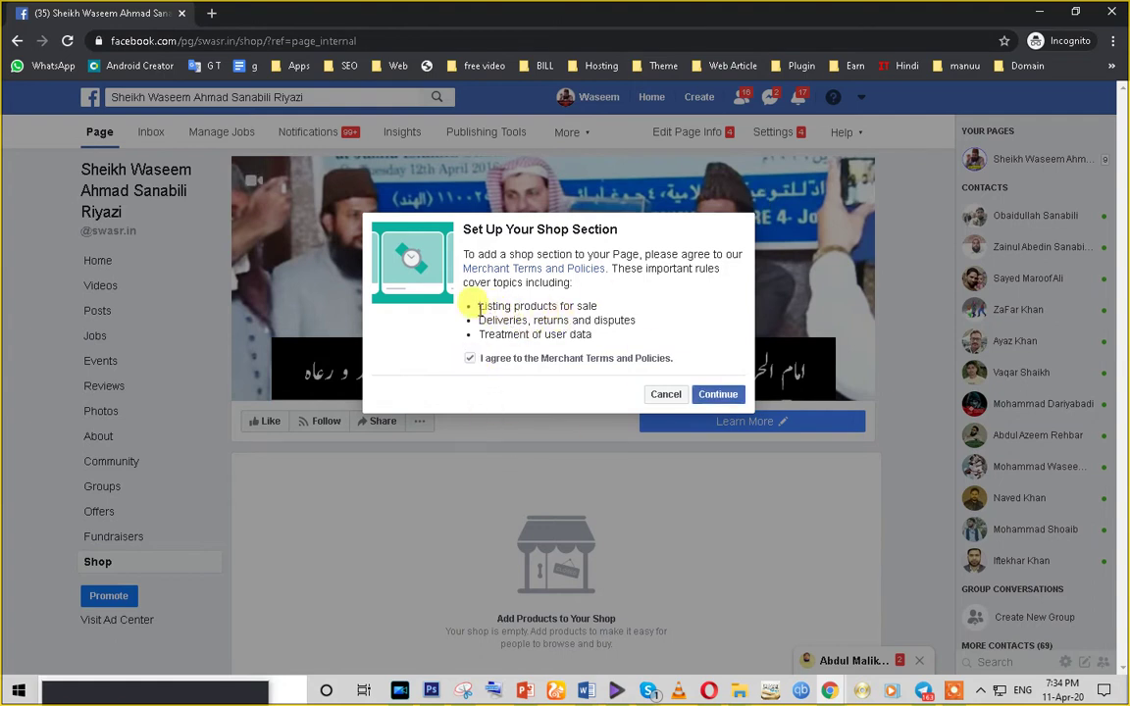
{"action": "left_click_drag", "start_coordinate": [479, 307], "coordinate": [598, 306]}
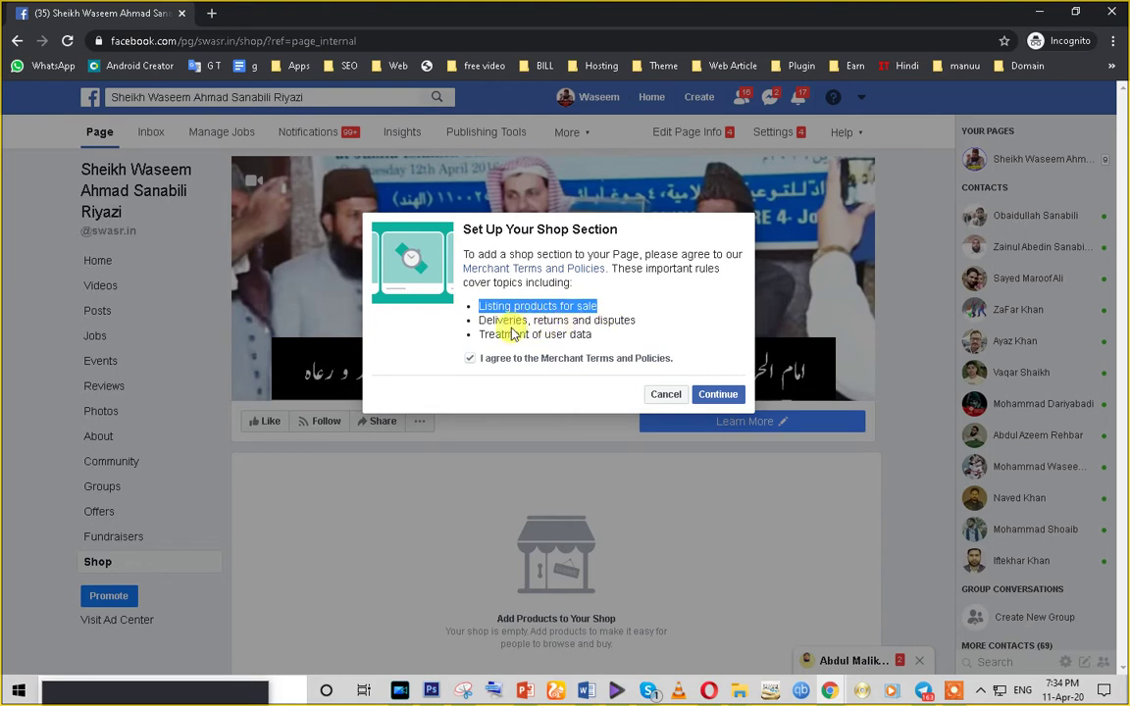
{"action": "left_click_drag", "start_coordinate": [479, 321], "coordinate": [638, 328]}
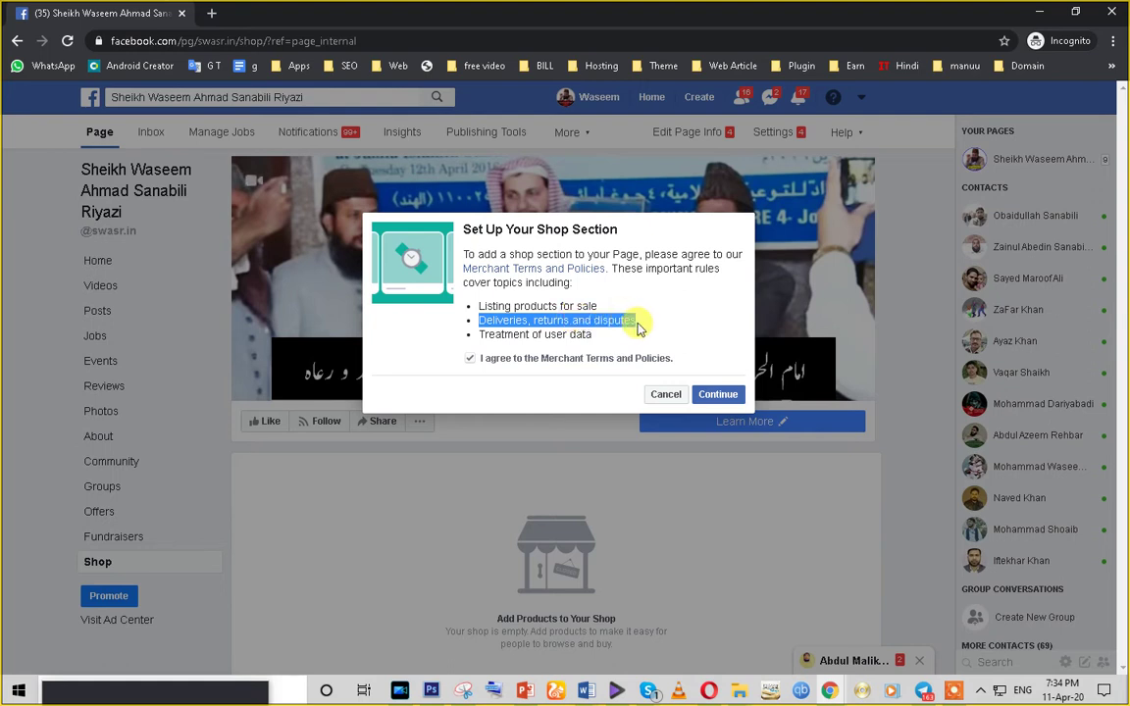
{"action": "left_click", "coordinate": [509, 337]}
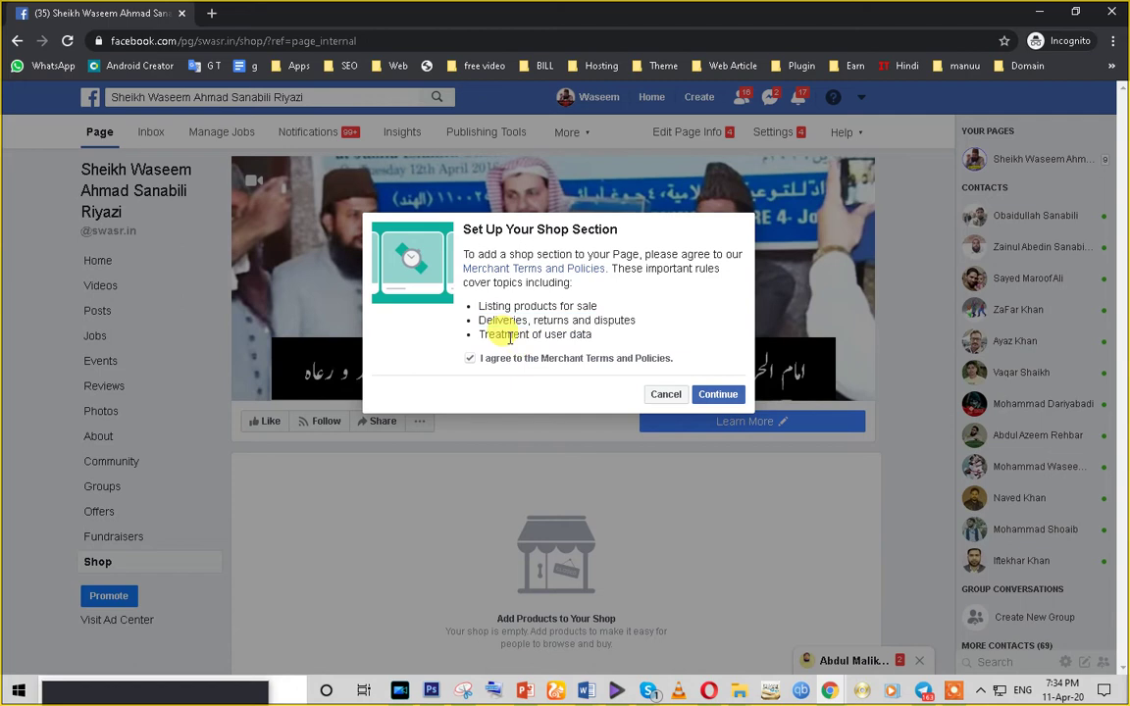
{"action": "triple_click", "coordinate": [509, 337]}
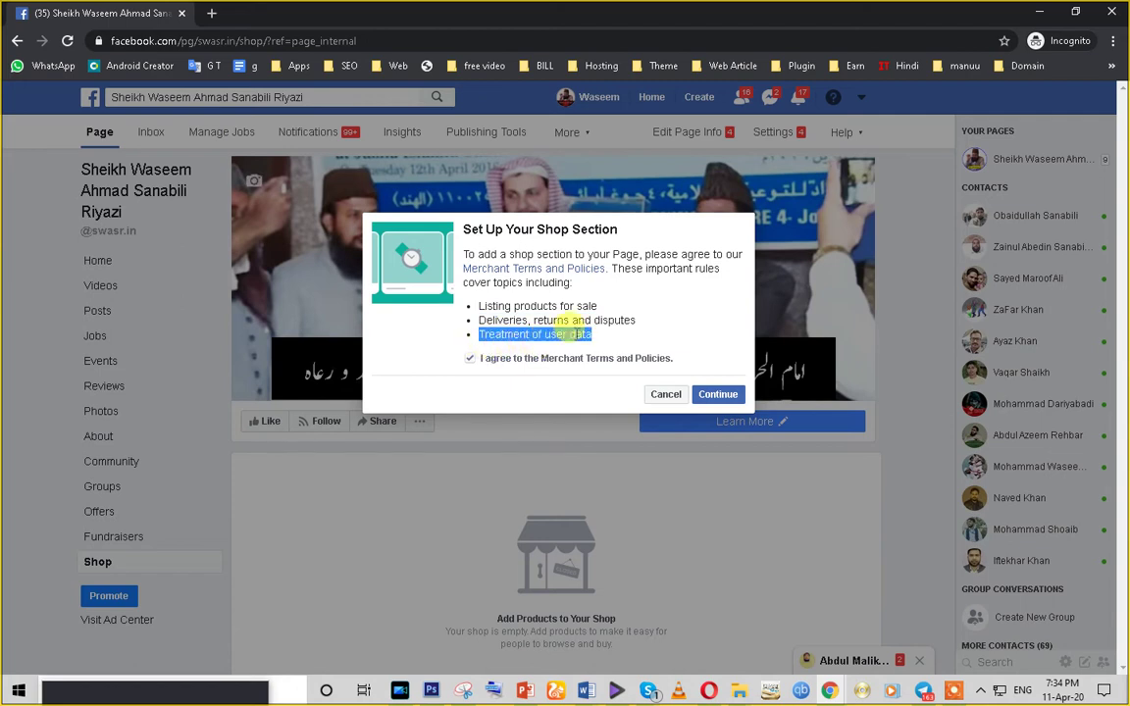
{"action": "left_click", "coordinate": [593, 339]}
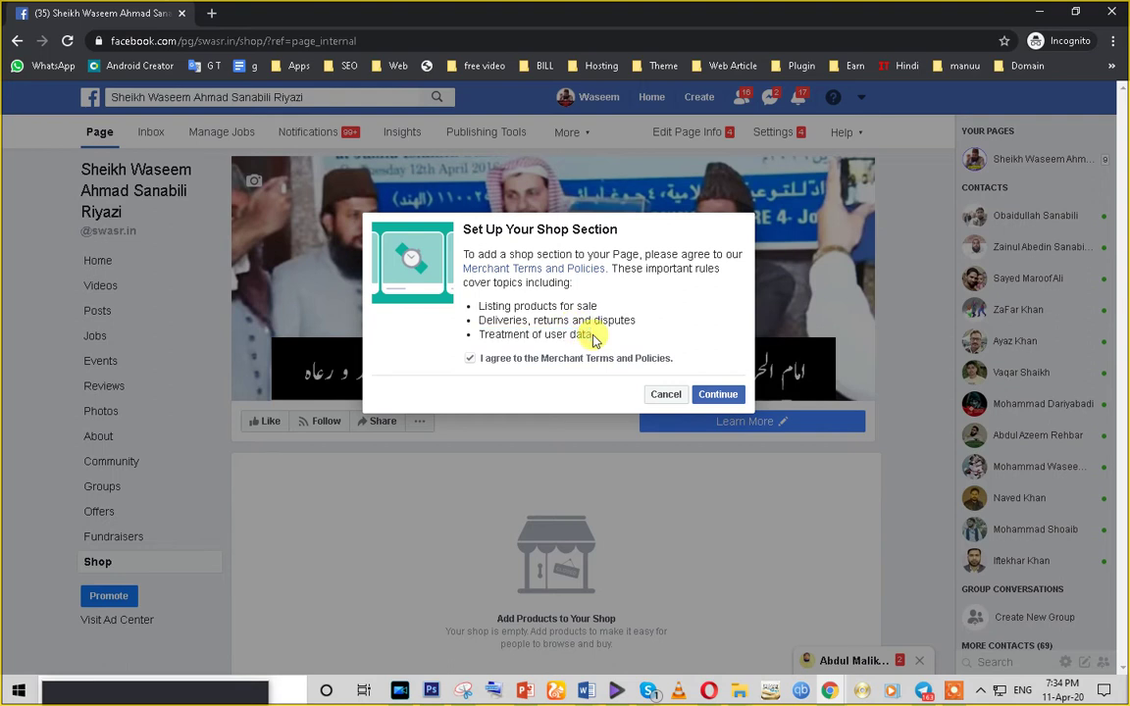
{"action": "triple_click", "coordinate": [488, 337]}
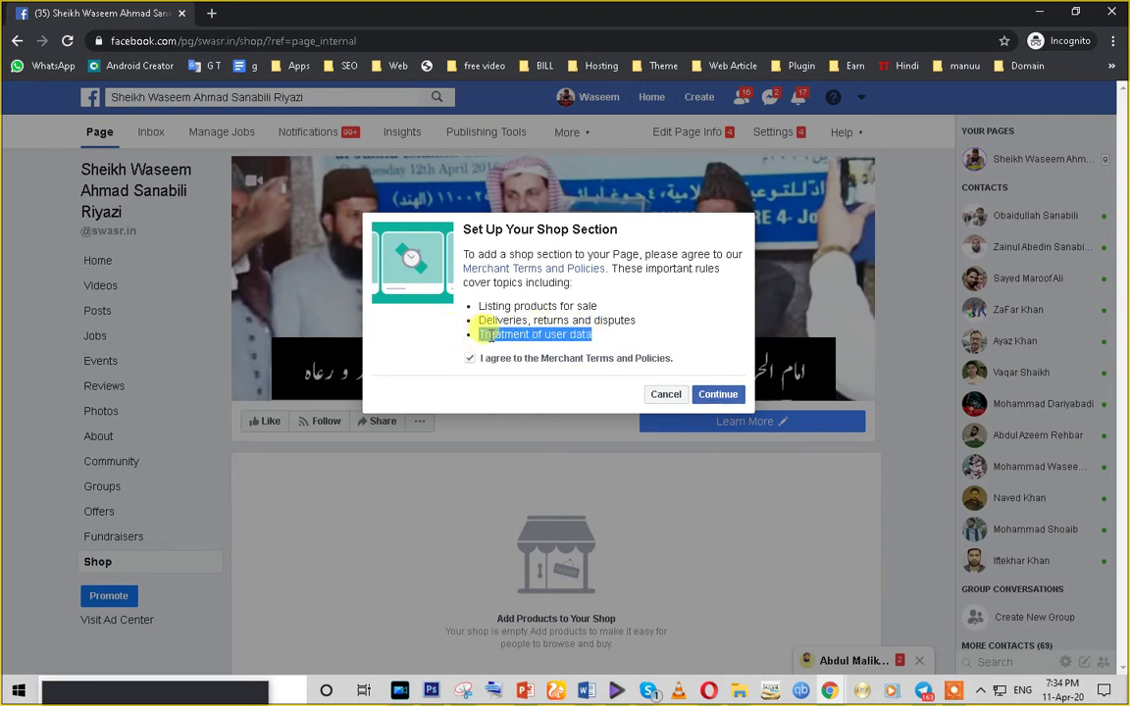
- Open the Merchant Terms and Policies in a new tab and read through the agreement
{"action": "left_click", "coordinate": [545, 267]}
{"action": "scroll", "coordinate": [547, 267], "scroll_direction": "down", "scroll_amount": 20}
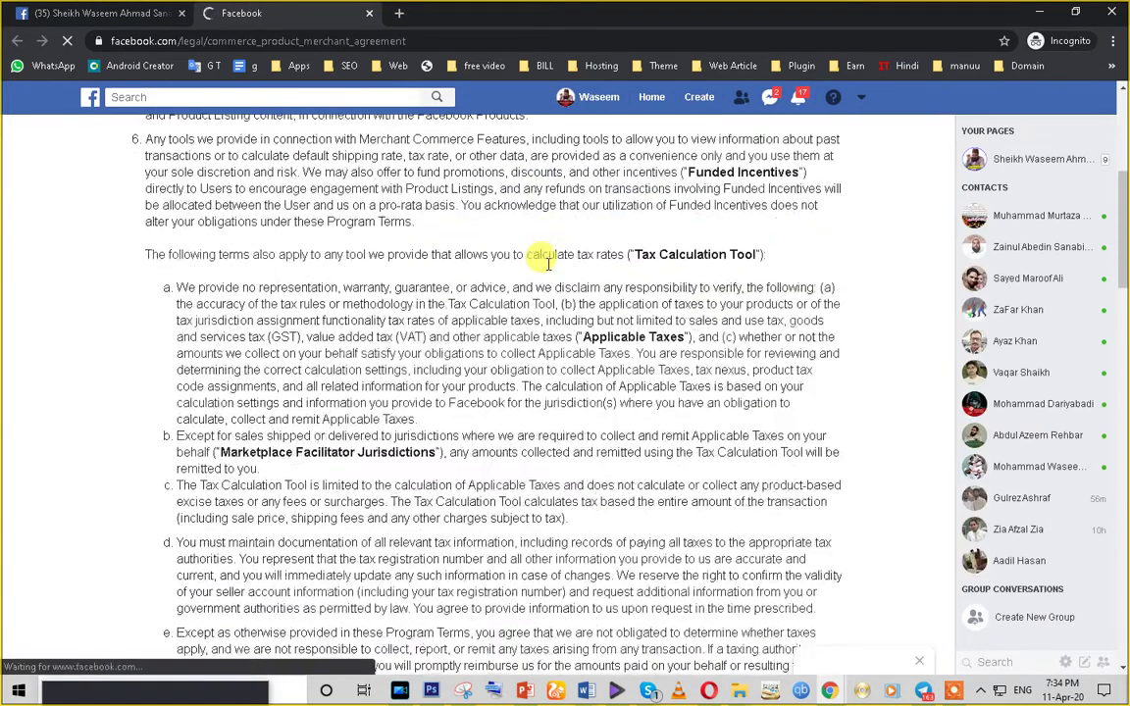
{"action": "scroll", "coordinate": [547, 263], "scroll_direction": "down", "scroll_amount": 6}
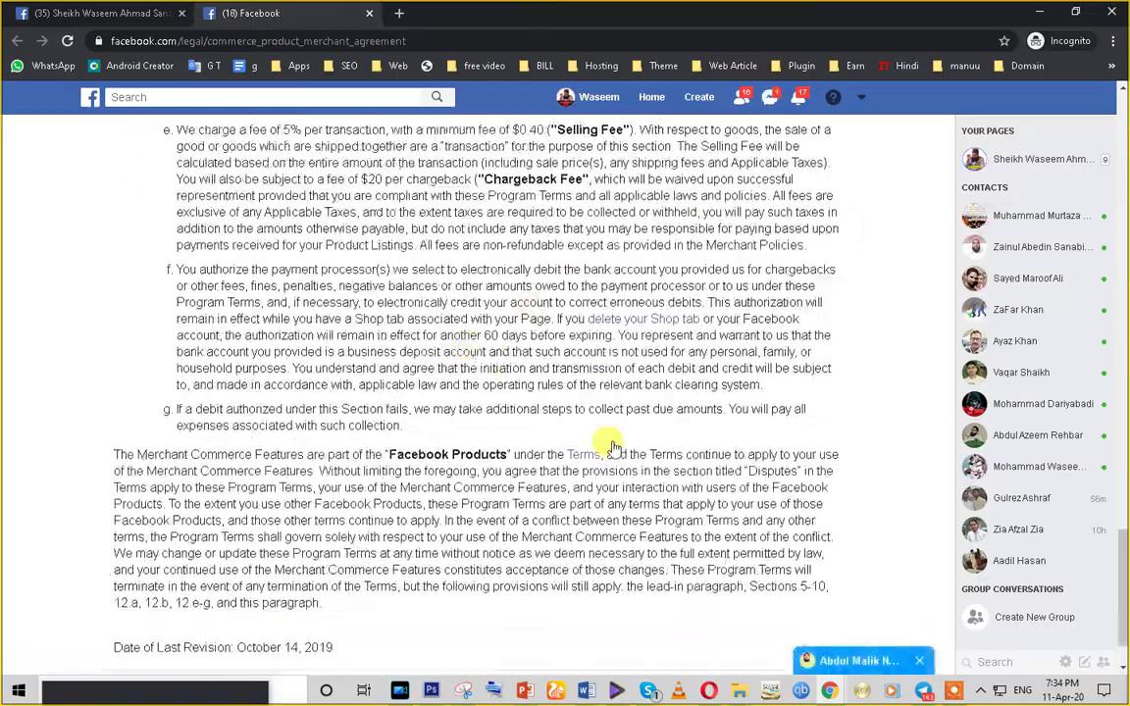
{"action": "scroll", "coordinate": [497, 390], "scroll_direction": "up", "scroll_amount": 4}
{"action": "scroll", "coordinate": [497, 389], "scroll_direction": "up", "scroll_amount": 6}
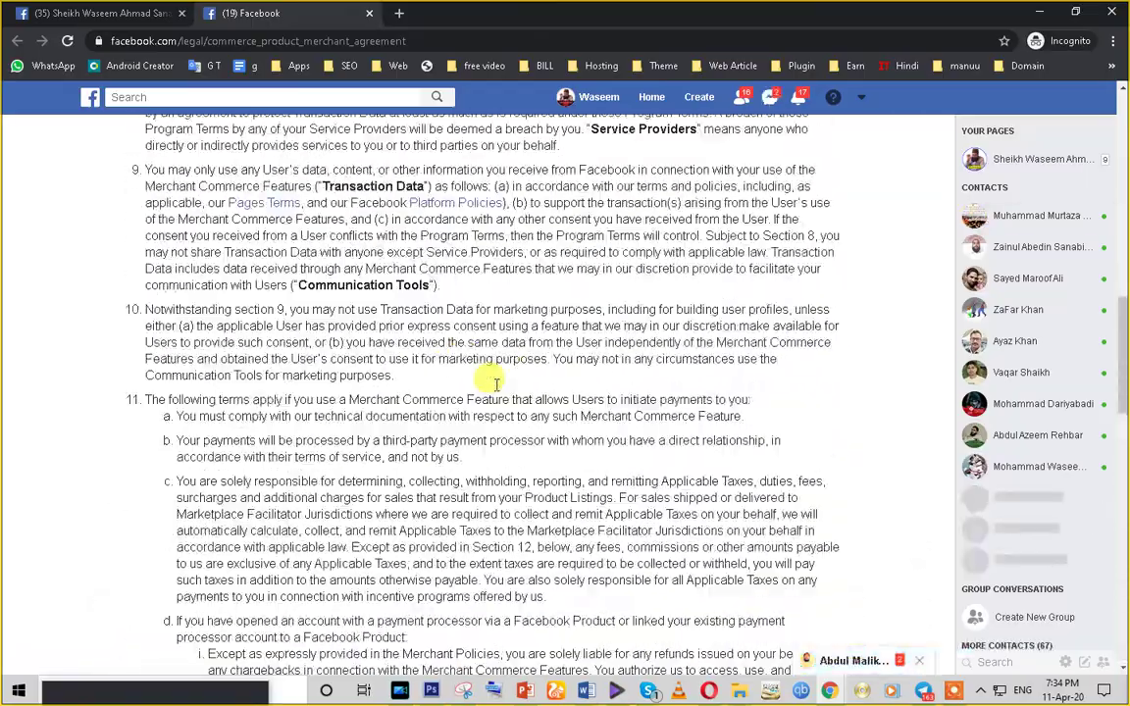
{"action": "scroll", "coordinate": [496, 389], "scroll_direction": "up", "scroll_amount": 4}
{"action": "scroll", "coordinate": [497, 390], "scroll_direction": "down", "scroll_amount": 9}
{"action": "scroll", "coordinate": [496, 390], "scroll_direction": "down", "scroll_amount": 8}
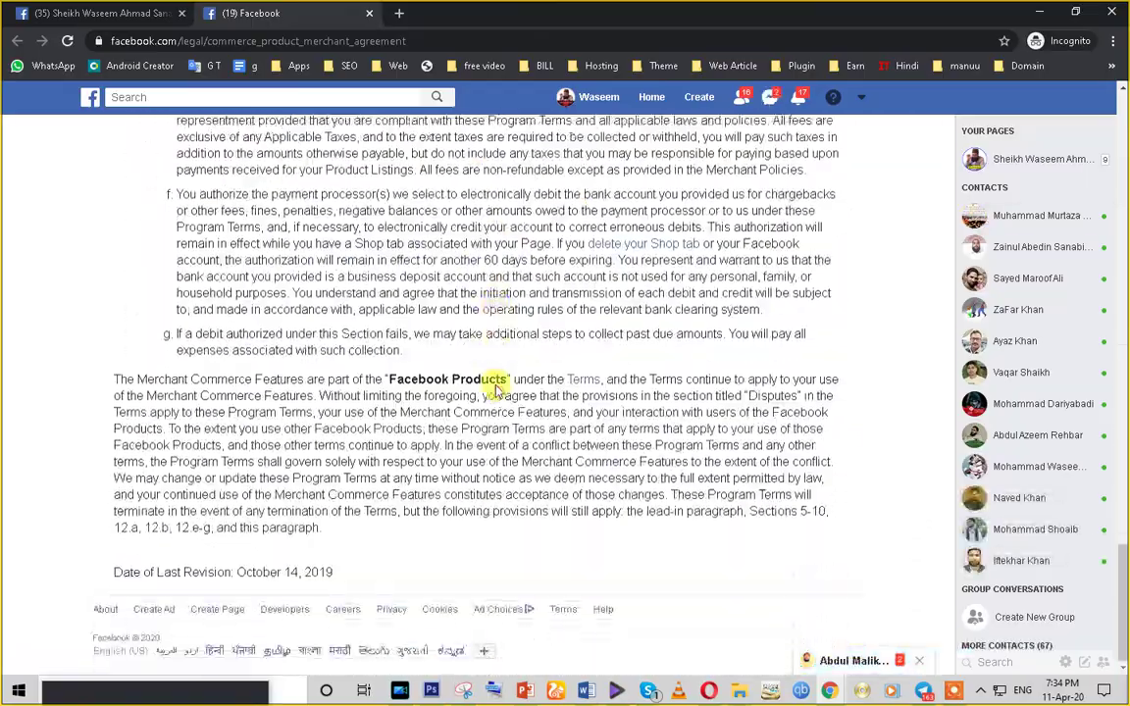
{"action": "left_click_drag", "start_coordinate": [388, 380], "coordinate": [589, 418]}
{"action": "scroll", "coordinate": [530, 416], "scroll_direction": "up", "scroll_amount": 3}
- Highlight the Selling Fee term, then return to the Page's shop setup tab
{"action": "left_click_drag", "start_coordinate": [550, 369], "coordinate": [644, 382]}
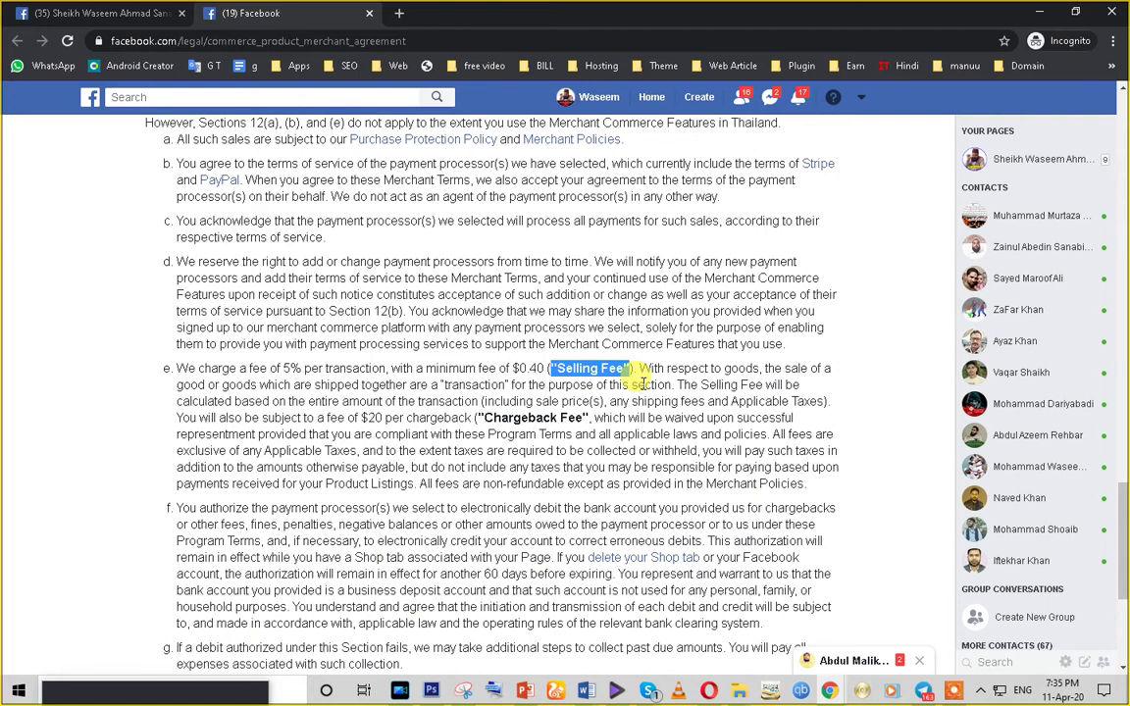
{"action": "scroll", "coordinate": [640, 381], "scroll_direction": "up", "scroll_amount": 6}
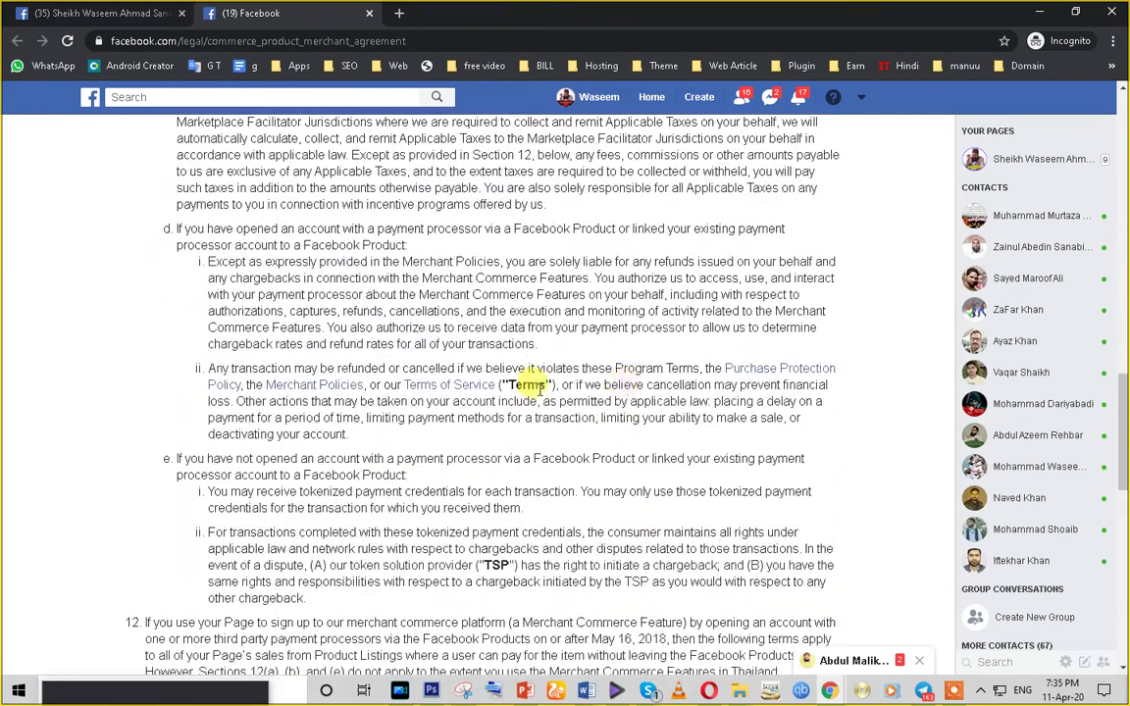
{"action": "scroll", "coordinate": [155, 205], "scroll_direction": "up", "scroll_amount": 3}
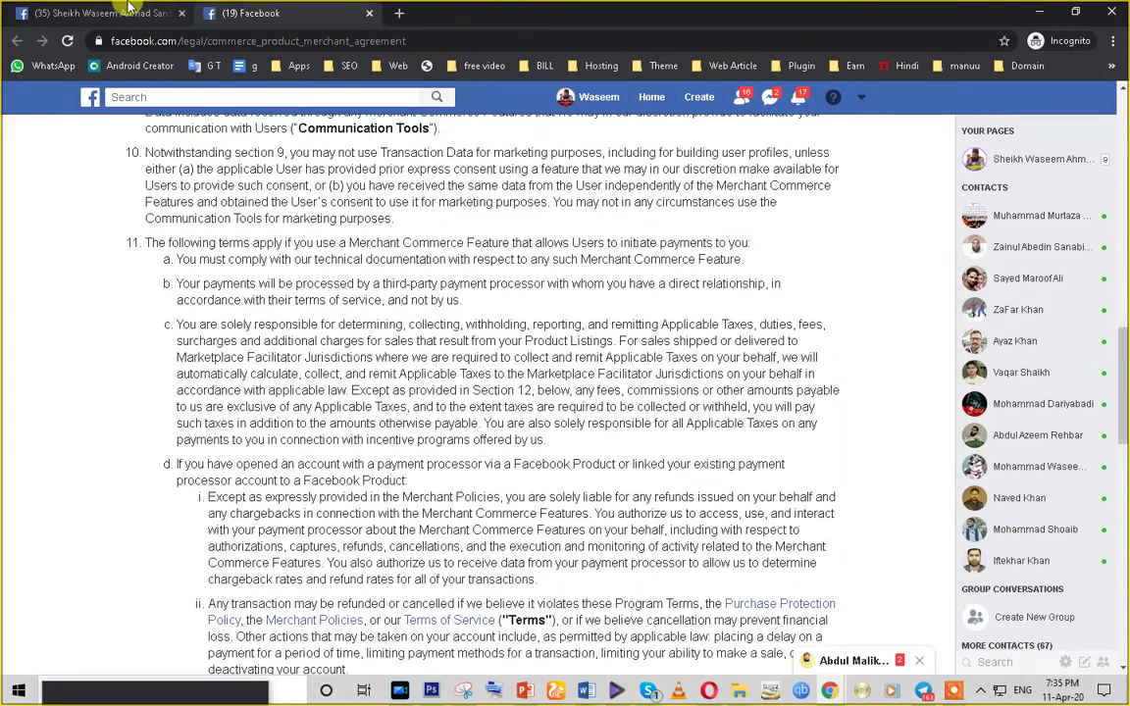
{"action": "left_click", "coordinate": [110, 13]}
- Continue the shop setup and compare the Message to Buy and Check Out on Another Website options
{"action": "left_click", "coordinate": [706, 397]}
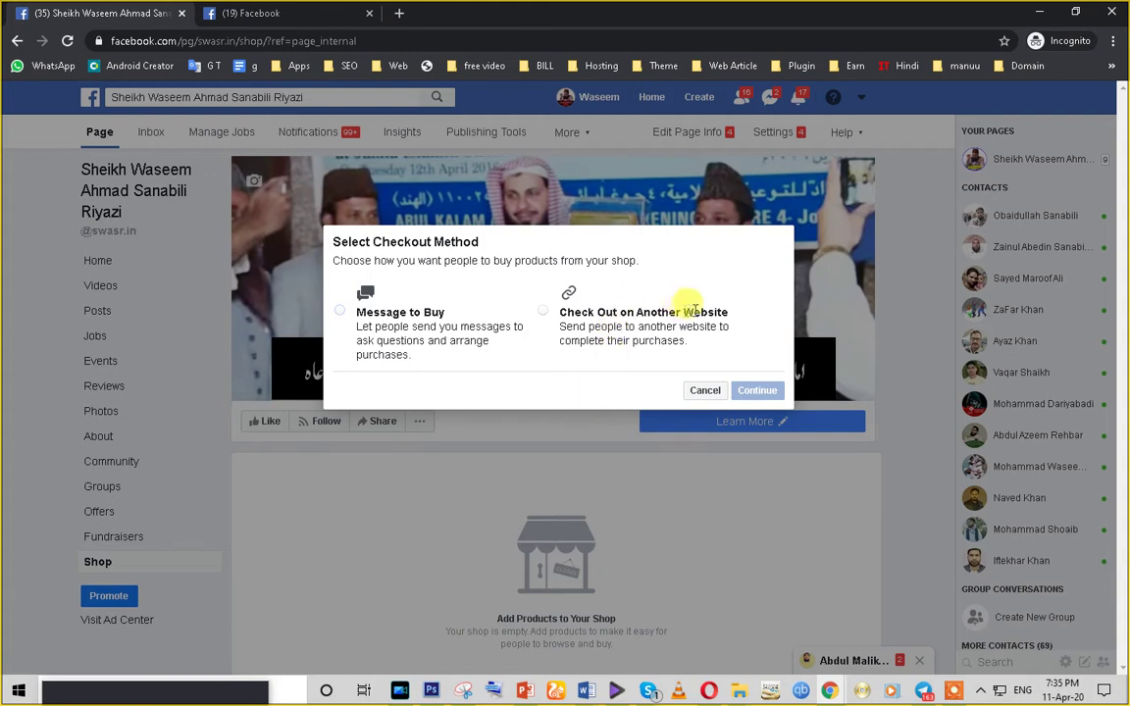
{"action": "left_click", "coordinate": [546, 308]}
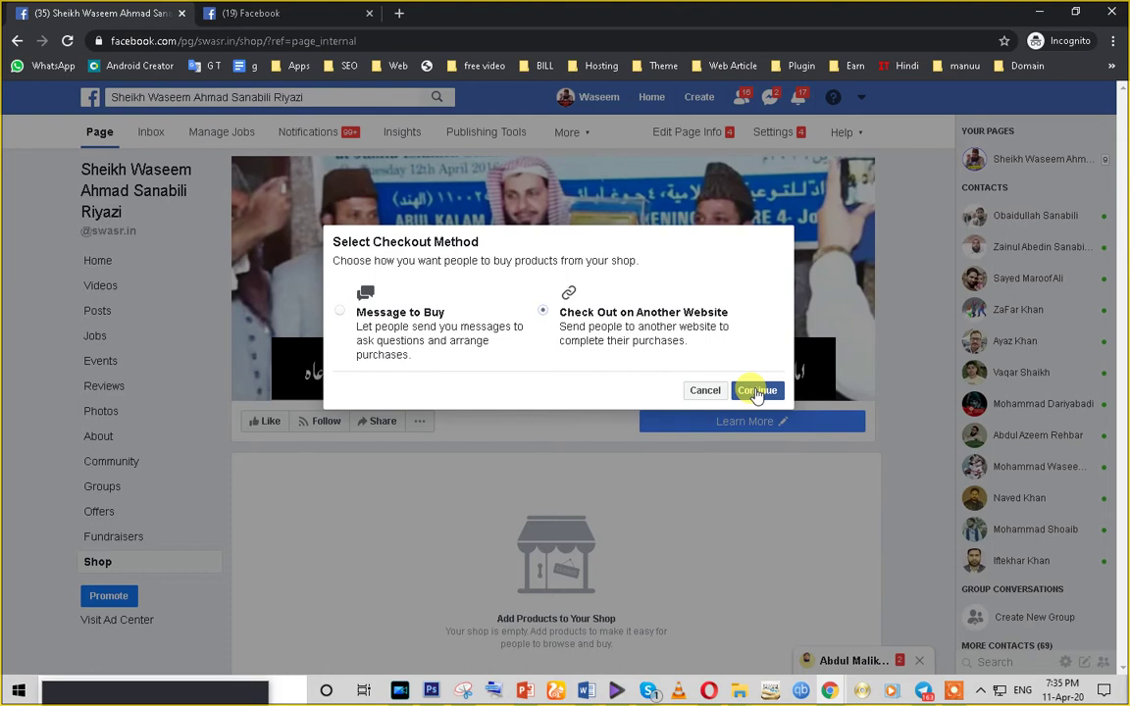
{"action": "left_click", "coordinate": [342, 312]}
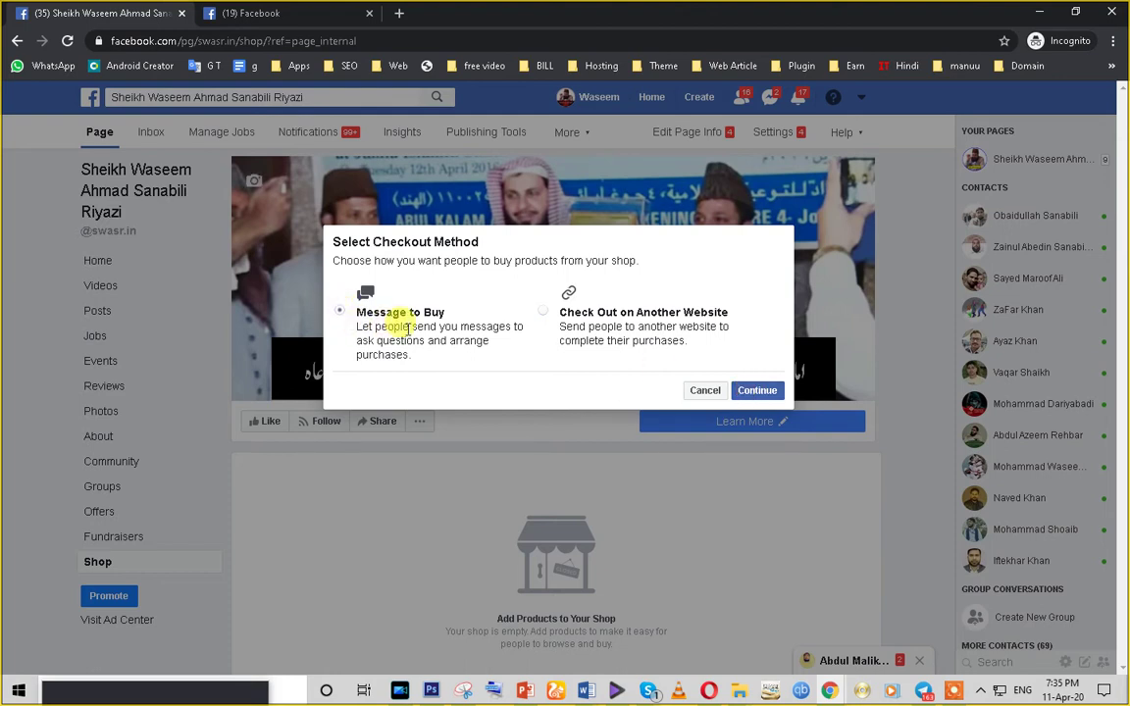
{"action": "left_click_drag", "start_coordinate": [414, 355], "coordinate": [349, 325]}
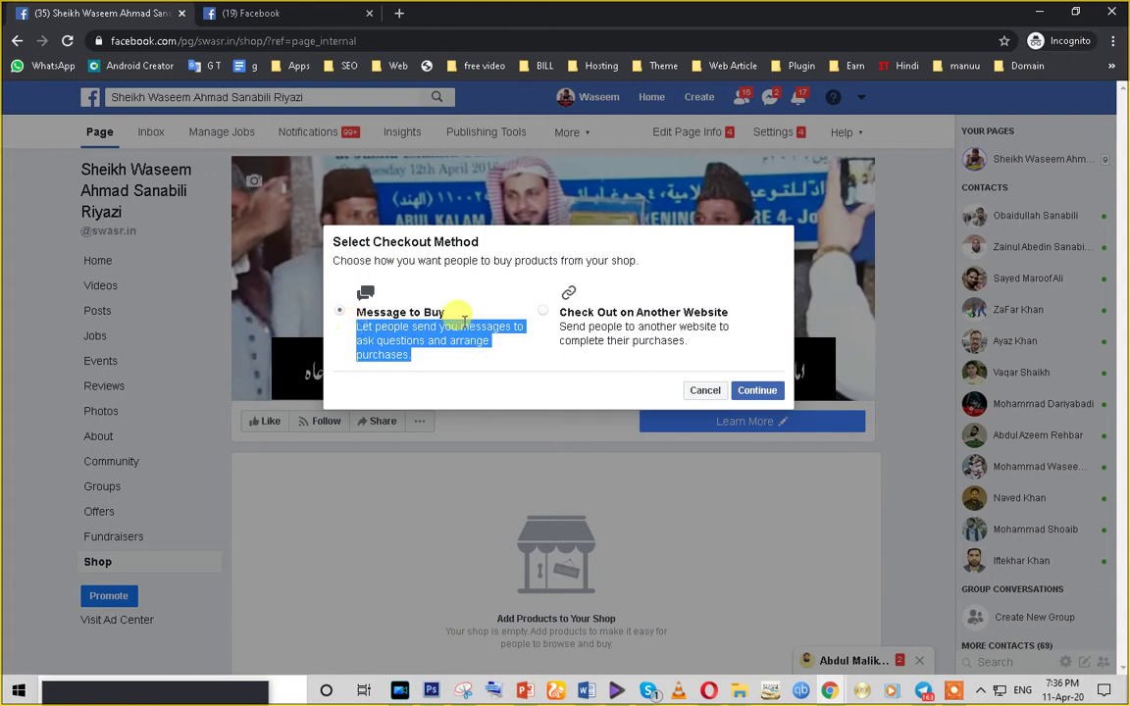
{"action": "left_click", "coordinate": [543, 311]}
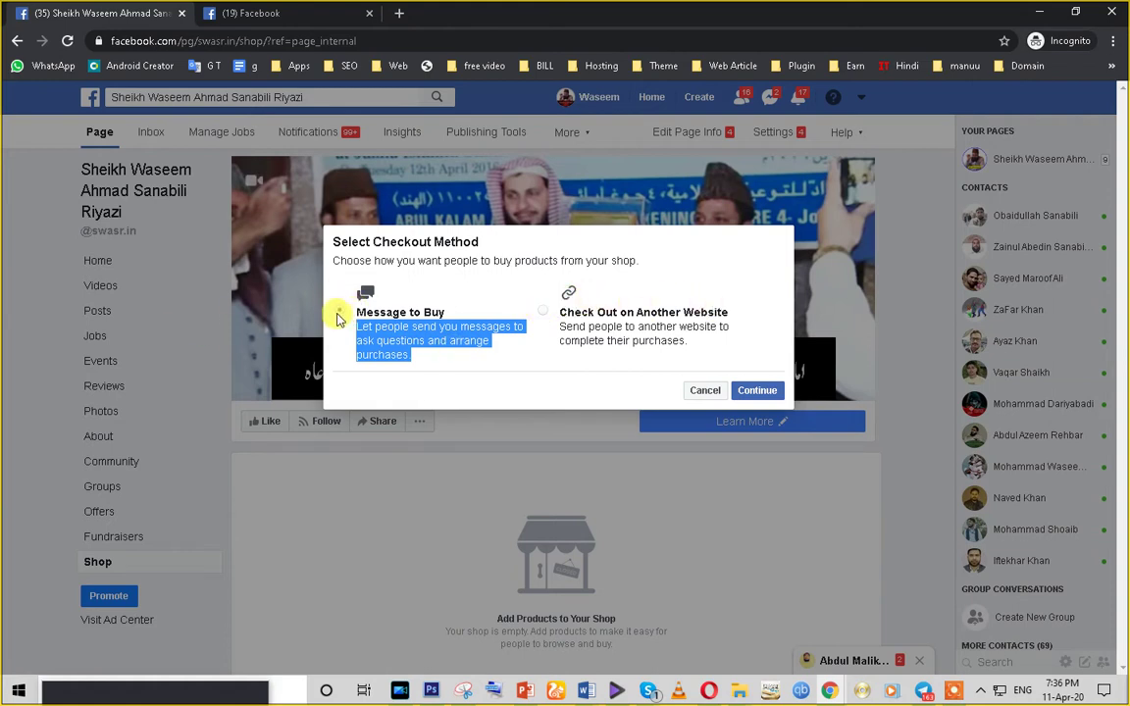
- Settle on Message to Buy as the checkout method and confirm it
{"action": "left_click", "coordinate": [404, 316]}
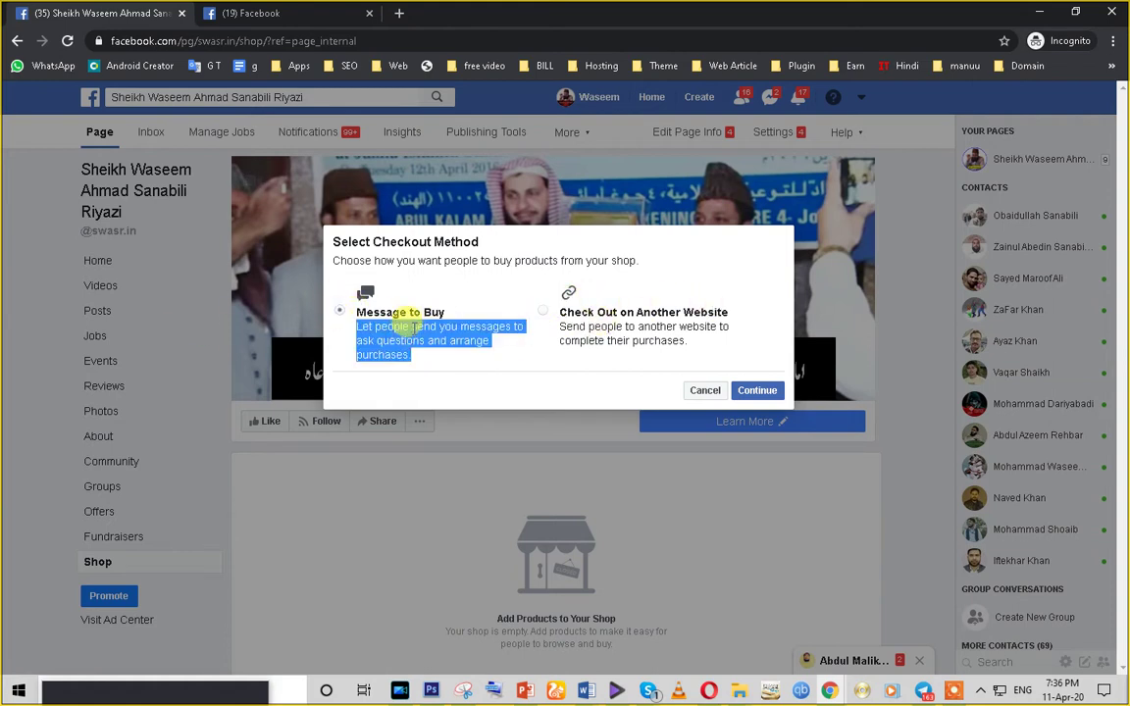
{"action": "left_click", "coordinate": [577, 312]}
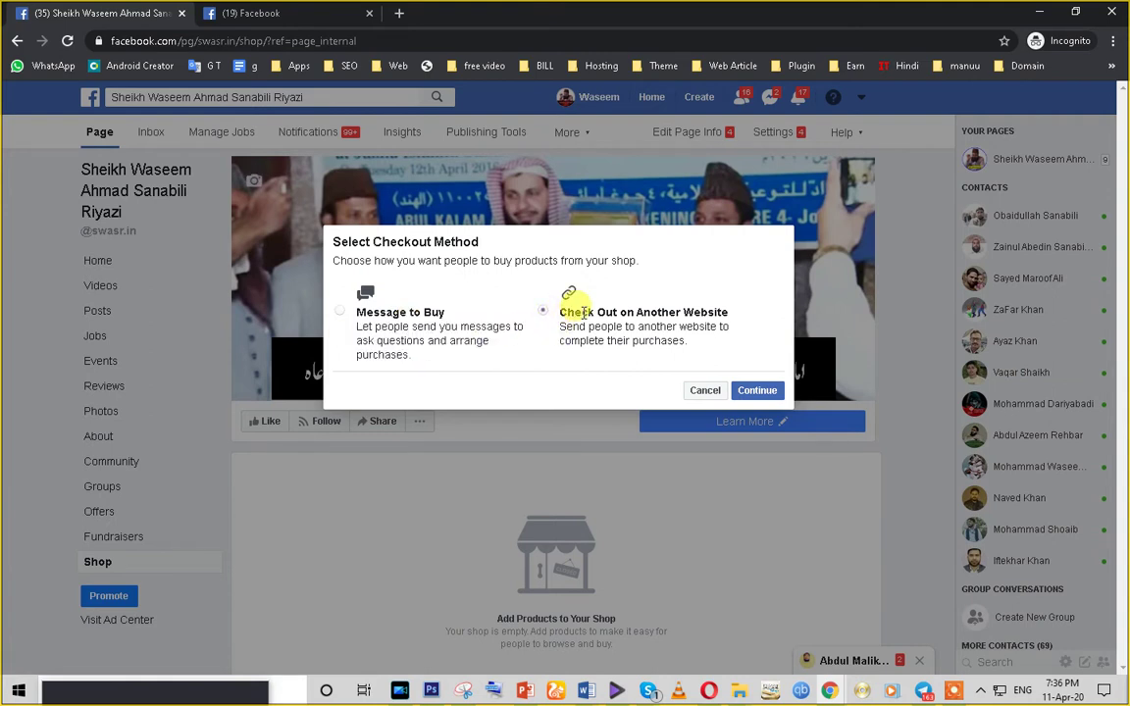
{"action": "triple_click", "coordinate": [580, 312]}
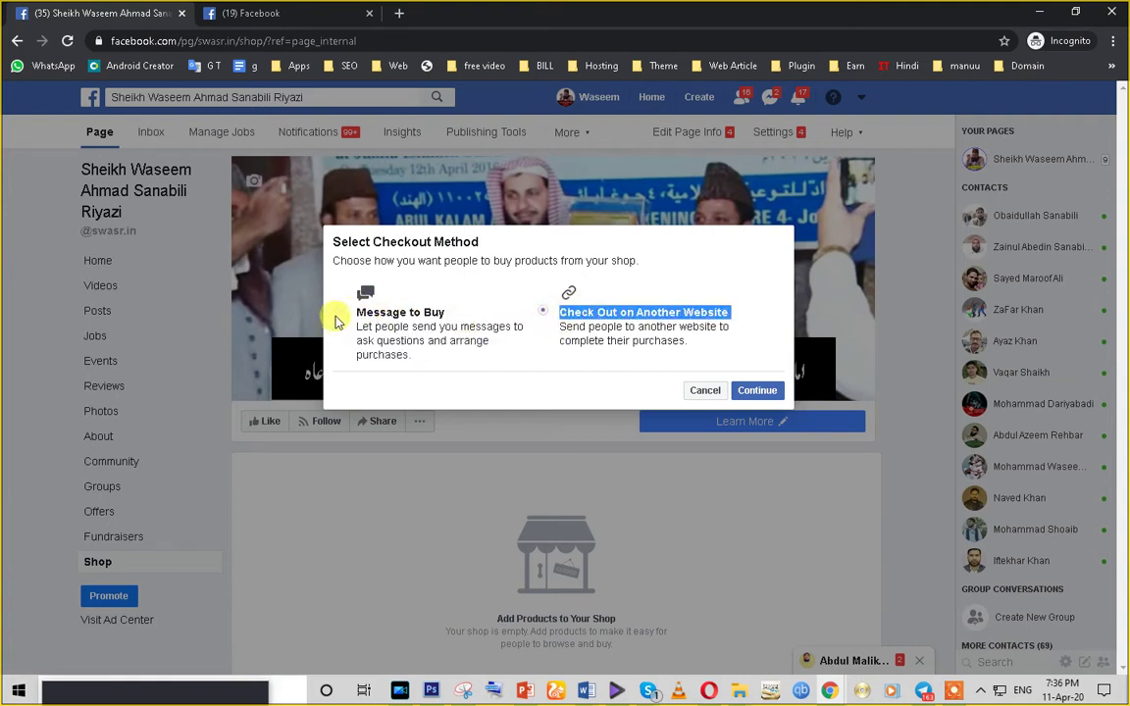
{"action": "triple_click", "coordinate": [413, 329]}
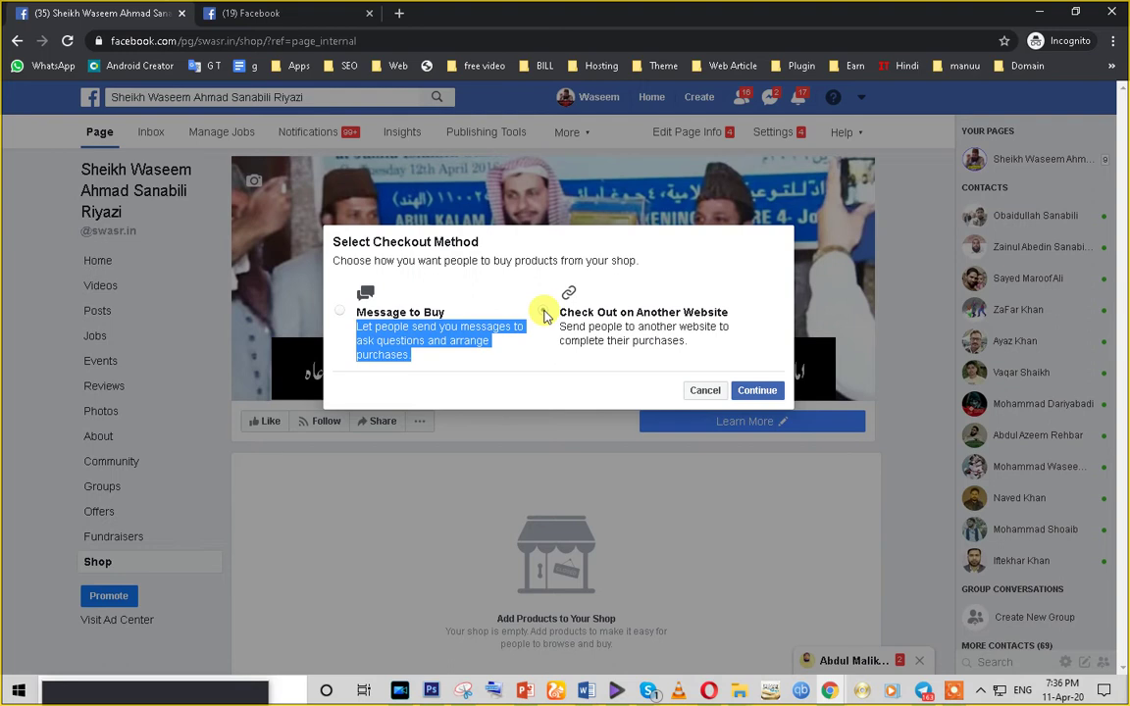
{"action": "left_click", "coordinate": [338, 312]}
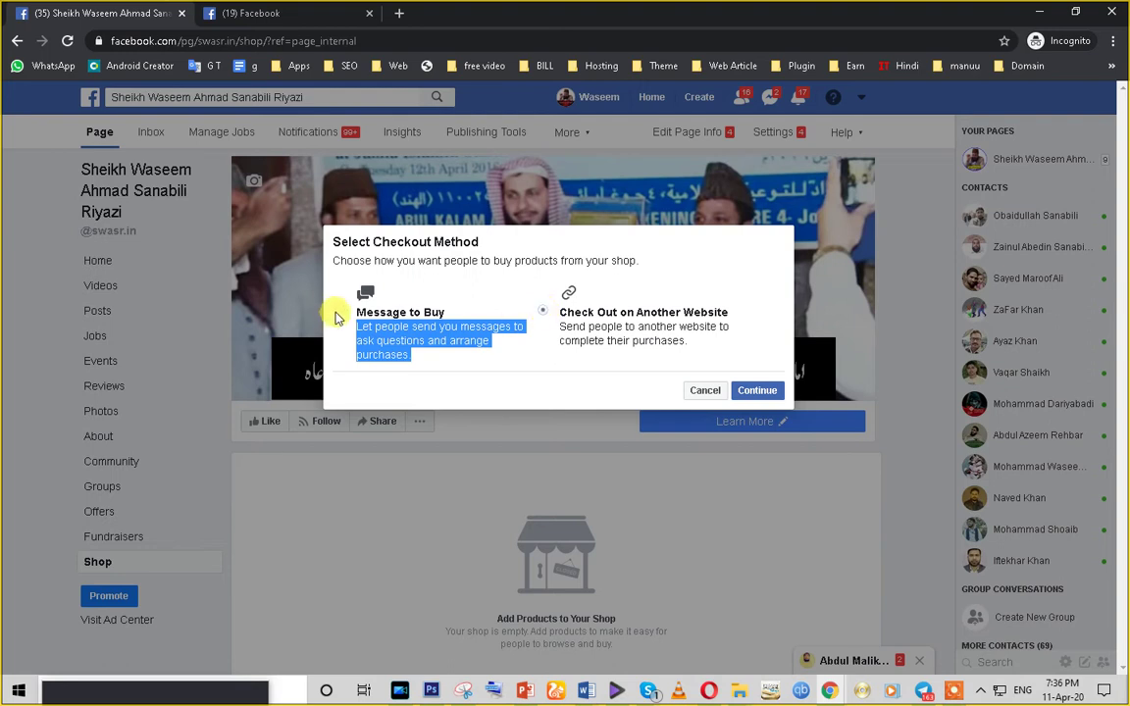
{"action": "left_click", "coordinate": [753, 391]}
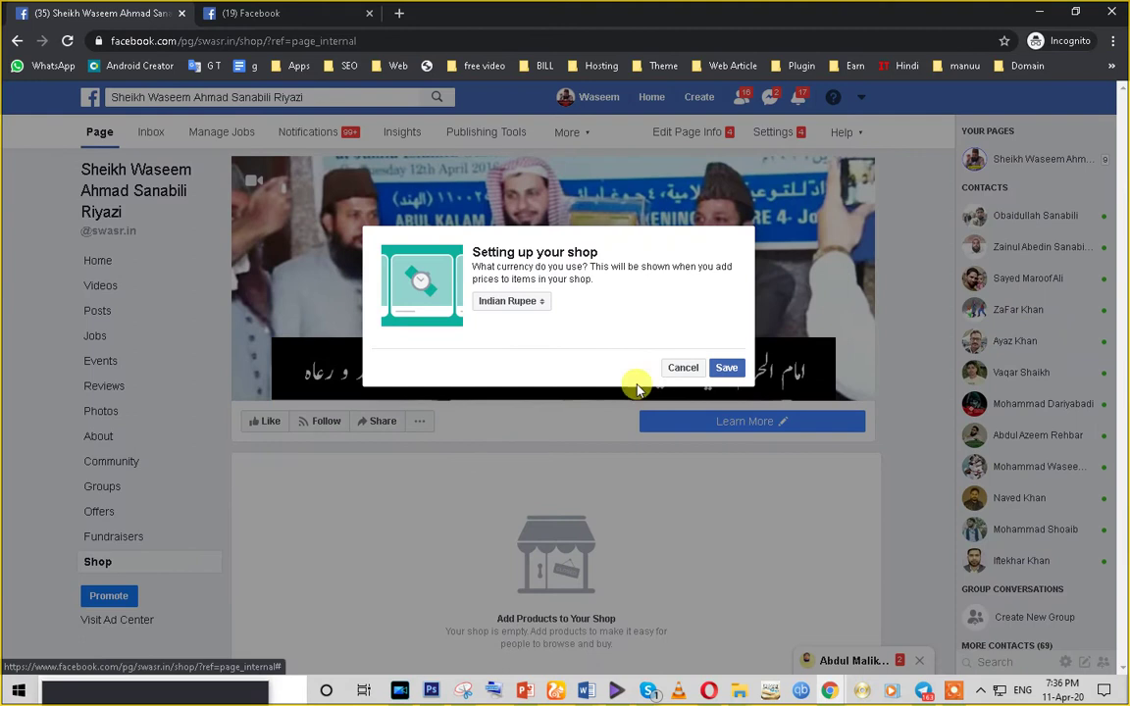
- Browse the shop currency list, keeping Indian Rupee selected
{"action": "left_click", "coordinate": [507, 306]}
{"action": "left_click", "coordinate": [507, 306]}
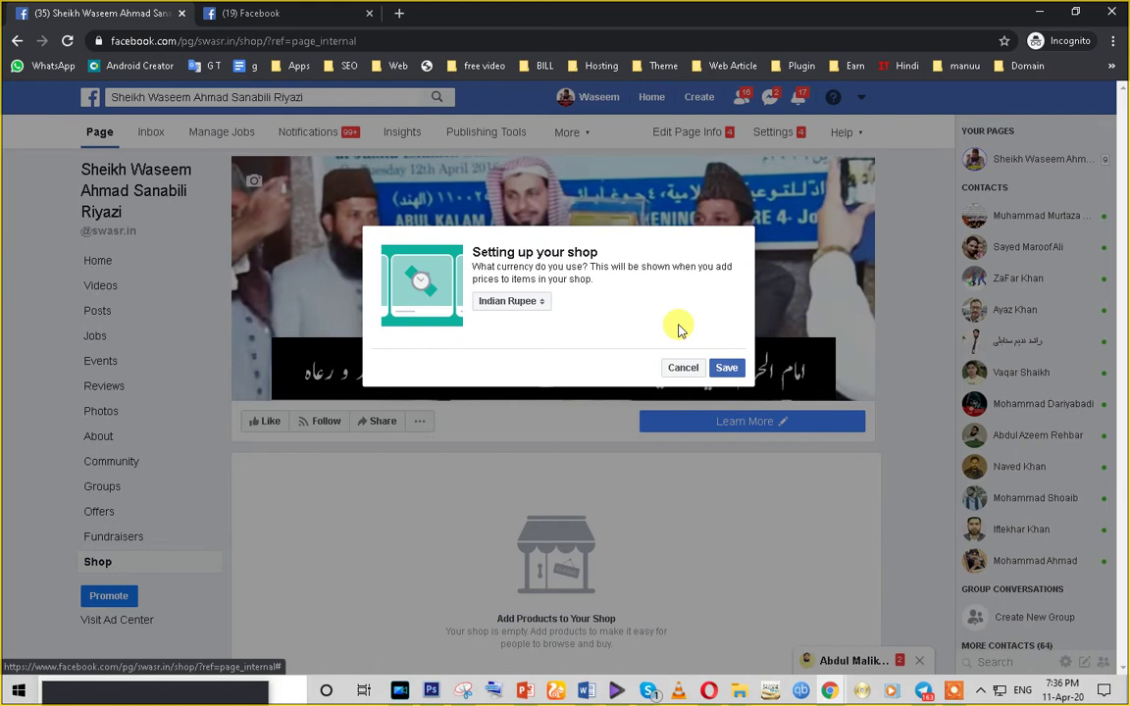
{"action": "left_click", "coordinate": [507, 302]}
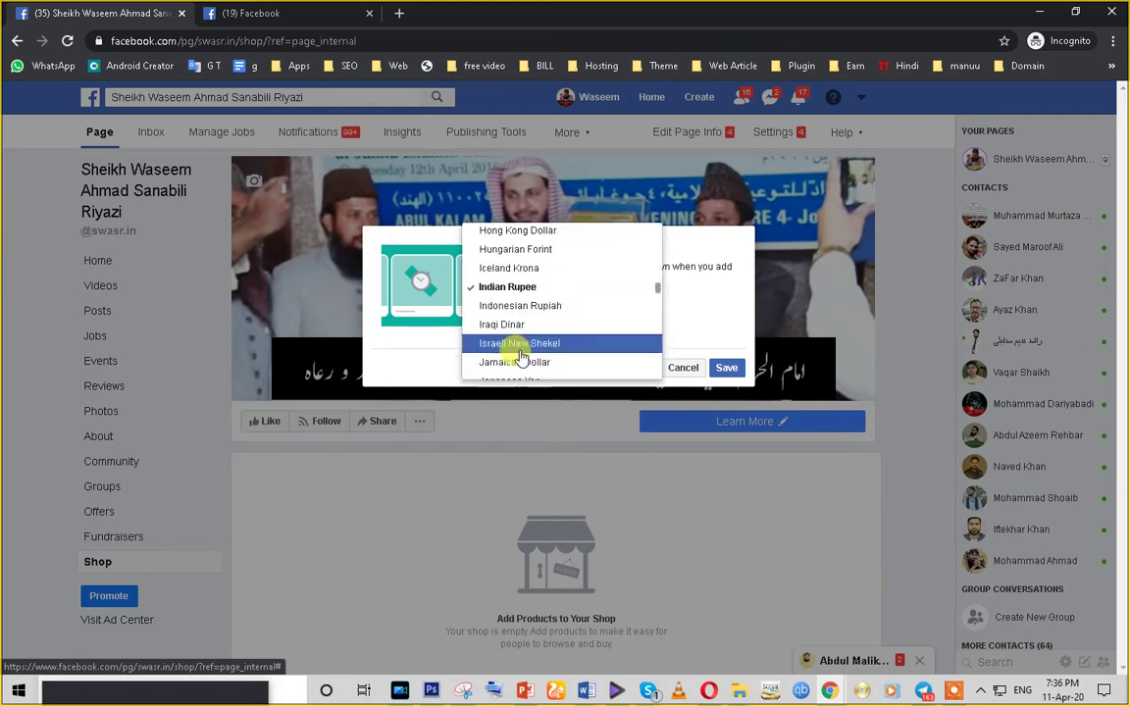
{"action": "scroll", "coordinate": [520, 359], "scroll_direction": "down", "scroll_amount": 3}
{"action": "scroll", "coordinate": [520, 361], "scroll_direction": "up", "scroll_amount": 10}
{"action": "scroll", "coordinate": [519, 365], "scroll_direction": "up", "scroll_amount": 4}
{"action": "scroll", "coordinate": [520, 364], "scroll_direction": "down", "scroll_amount": 9}
{"action": "scroll", "coordinate": [519, 363], "scroll_direction": "down", "scroll_amount": 15}
{"action": "scroll", "coordinate": [519, 365], "scroll_direction": "down", "scroll_amount": 2}
- Save the shop with Indian Rupee as currency and open a new blank tab
{"action": "left_click", "coordinate": [715, 322]}
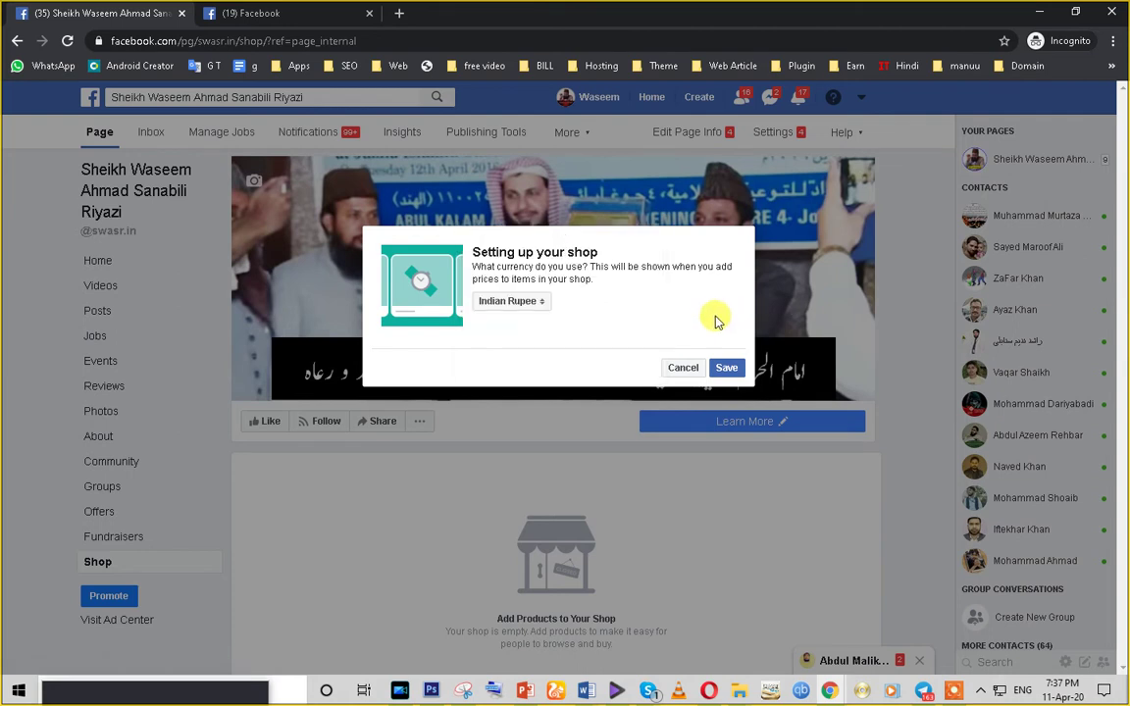
{"action": "left_click", "coordinate": [726, 368]}
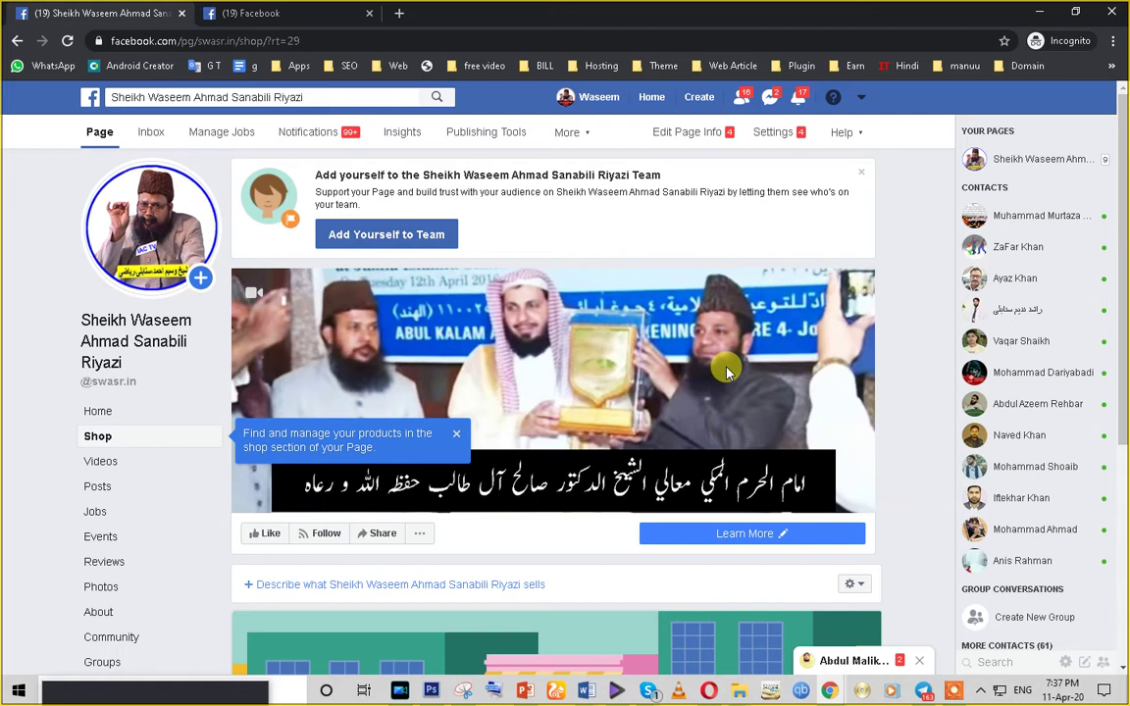
{"action": "left_click", "coordinate": [399, 12]}
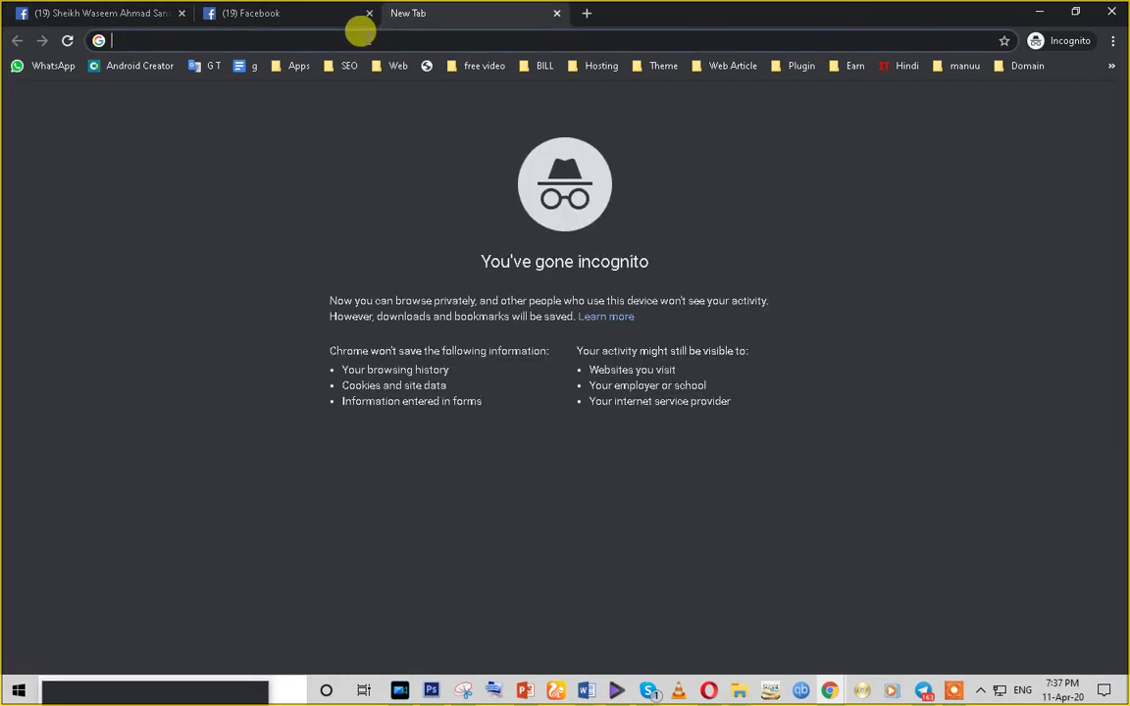
- Visit macheye.com, then try the corrected address mancheye.com
{"action": "type", "text": "mach"}
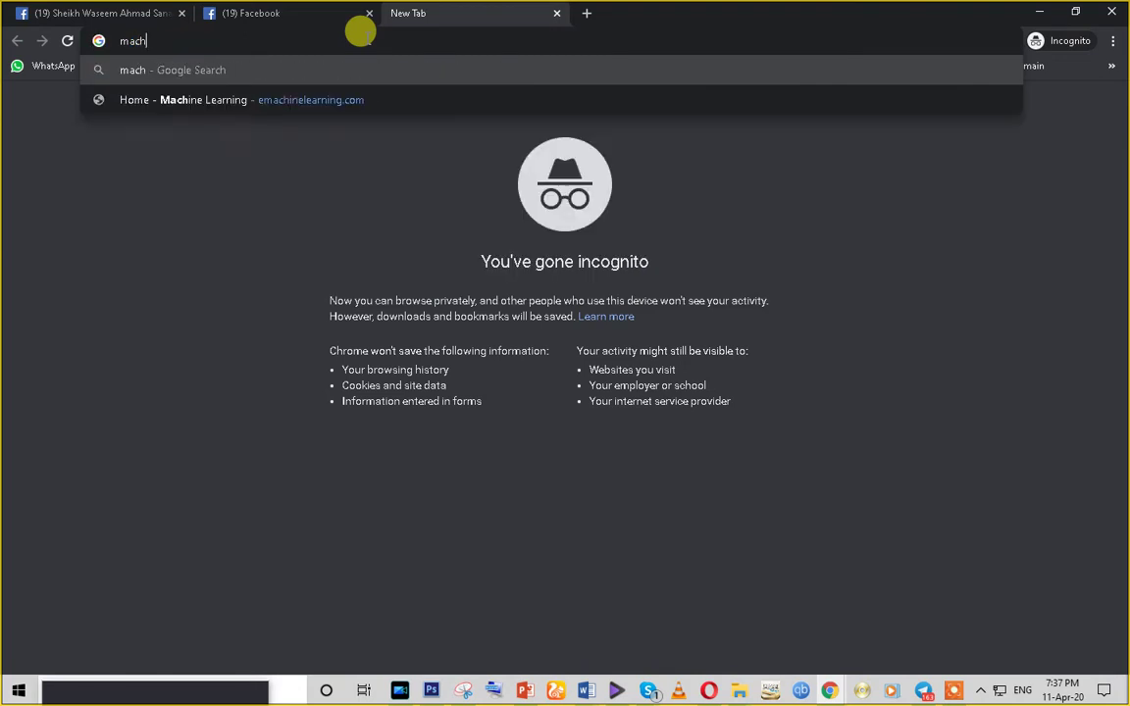
{"action": "type", "text": "eye.com"}
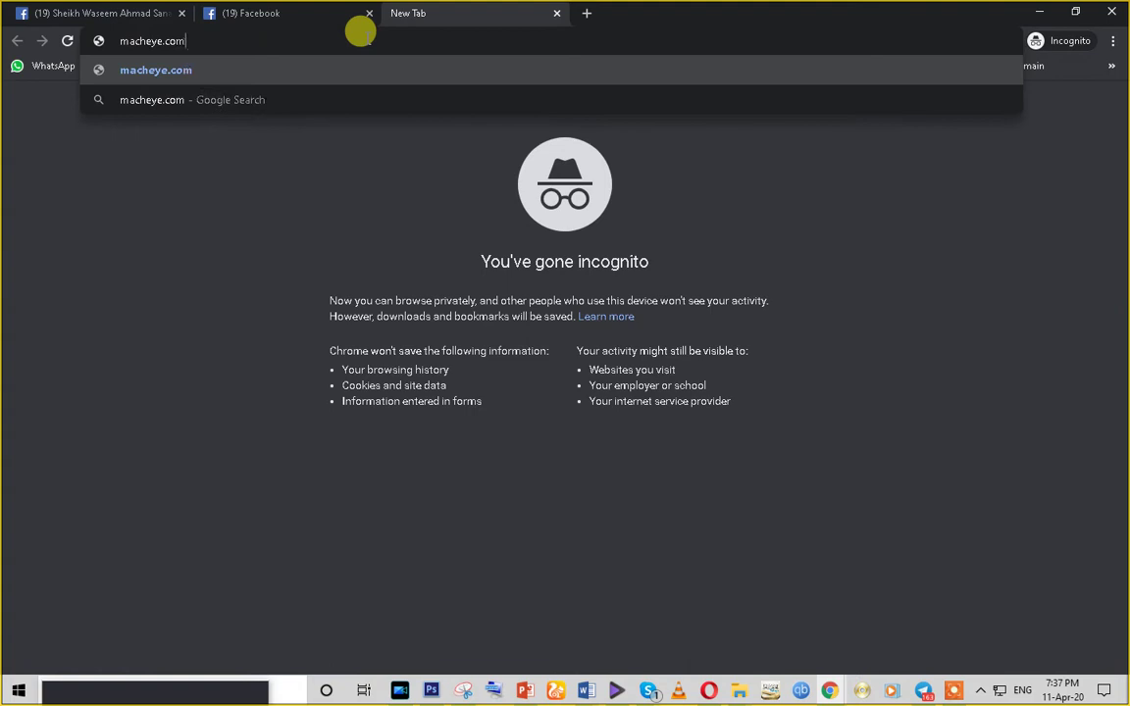
{"action": "key", "text": "Return"}
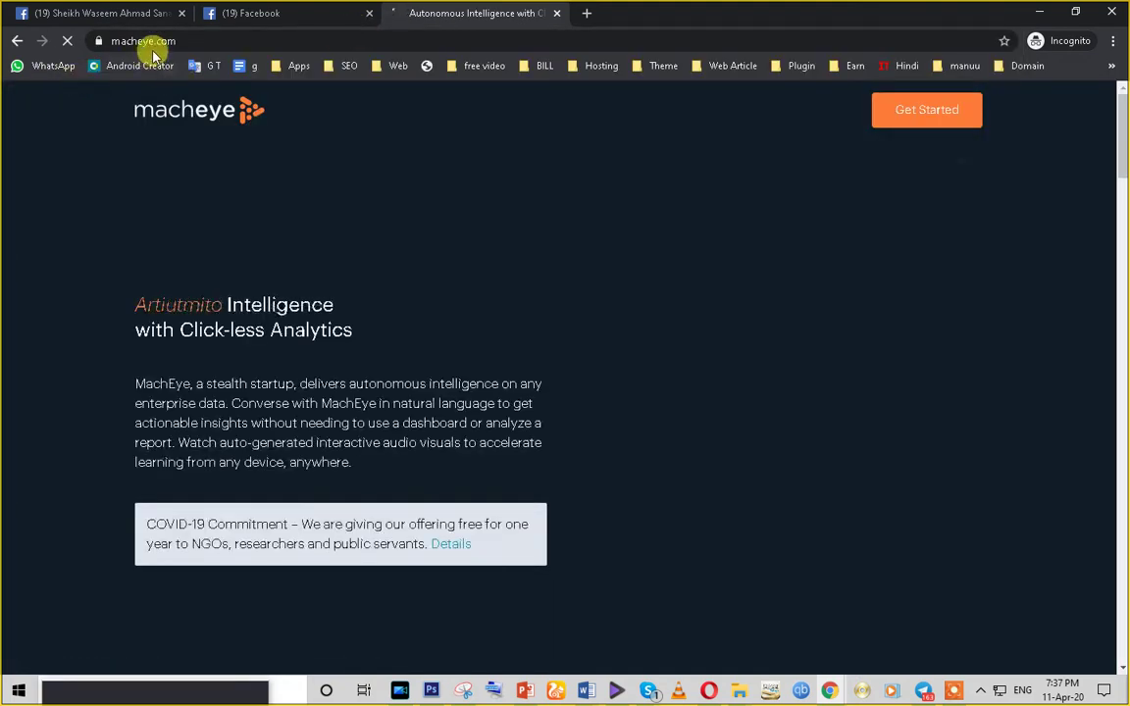
{"action": "left_click", "coordinate": [122, 40]}
{"action": "left_click", "coordinate": [119, 40]}
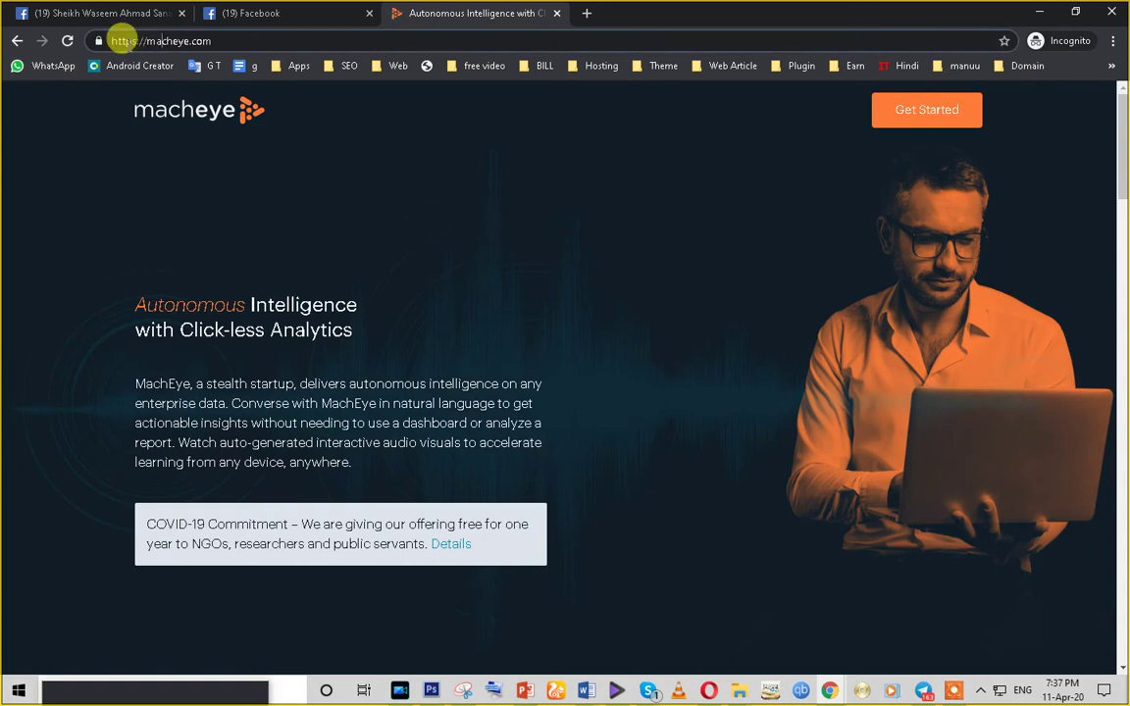
{"action": "left_click", "coordinate": [158, 40]}
{"action": "type", "text": "n"}
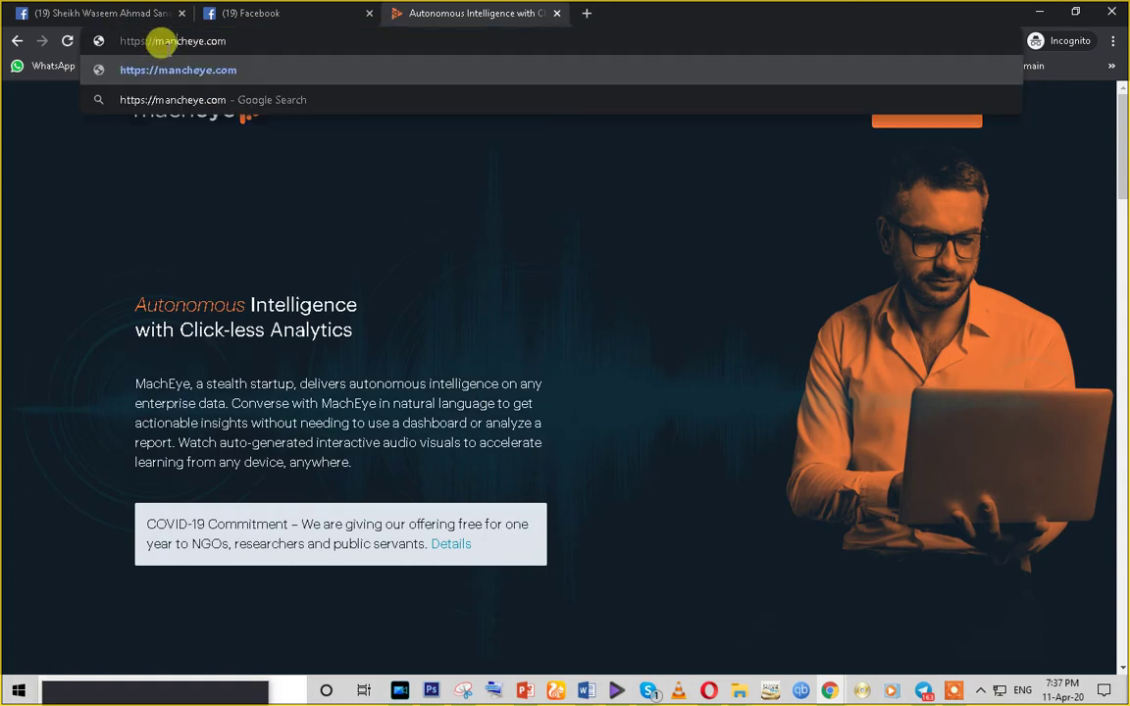
{"action": "key", "text": "Return"}
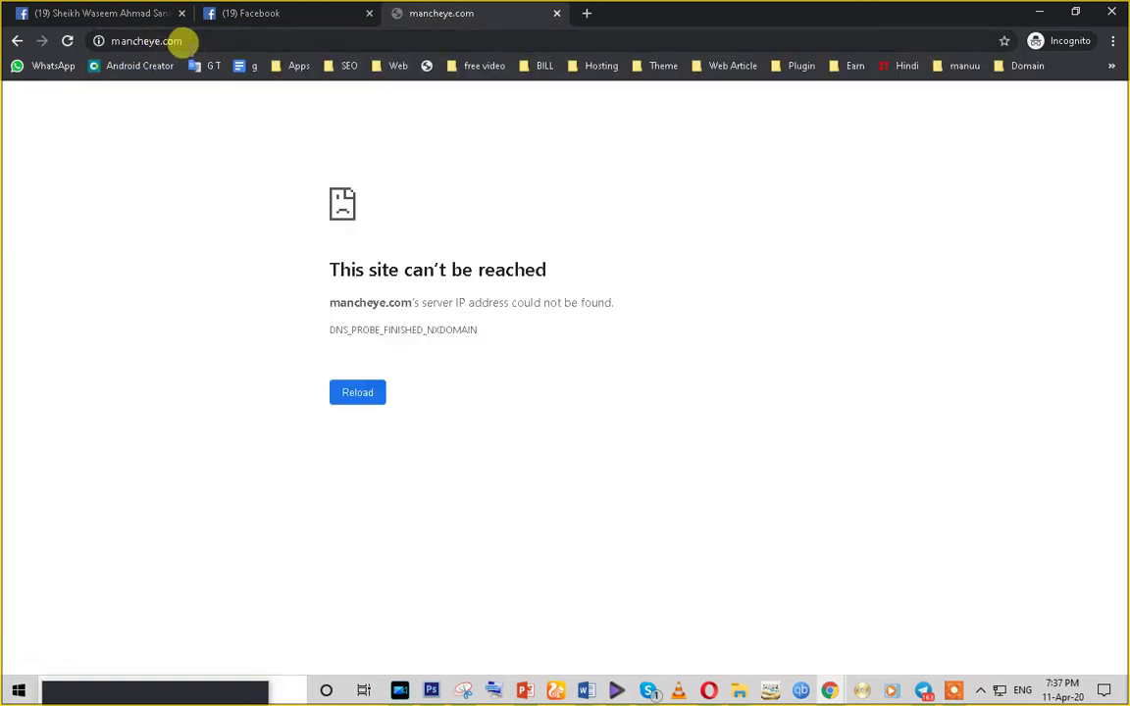
- Drop the .com ending and search Google for 'manch eye' instead
{"action": "left_click", "coordinate": [142, 42]}
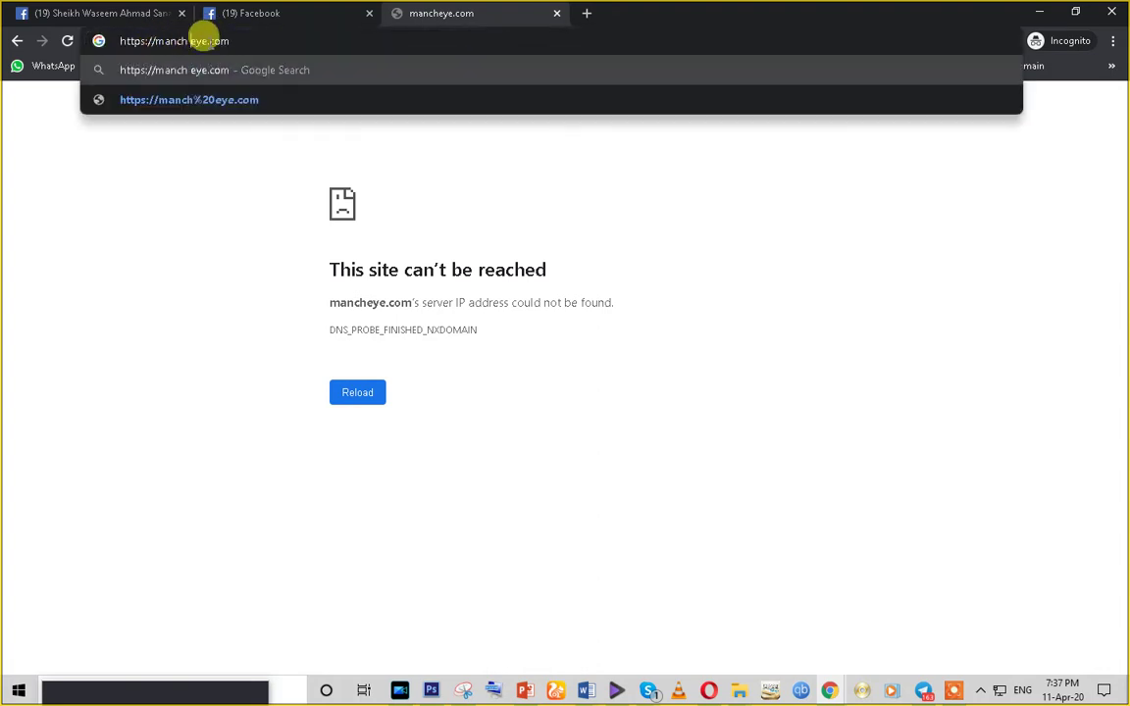
{"action": "left_click_drag", "start_coordinate": [207, 42], "coordinate": [240, 36]}
{"action": "key", "text": "BackSpace"}
{"action": "key", "text": "Return"}
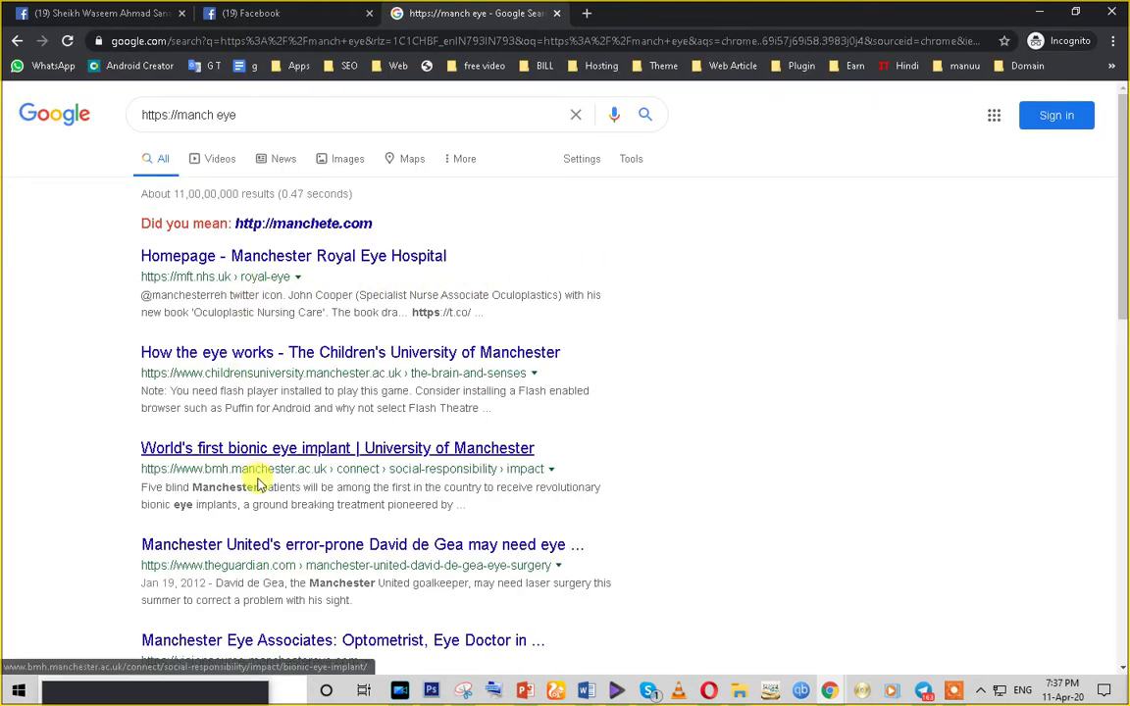
- Scroll the Google results, then replace the query with 'manch eye' and search again
{"action": "scroll", "coordinate": [258, 482], "scroll_direction": "down", "scroll_amount": 1}
{"action": "scroll", "coordinate": [221, 520], "scroll_direction": "down", "scroll_amount": 3}
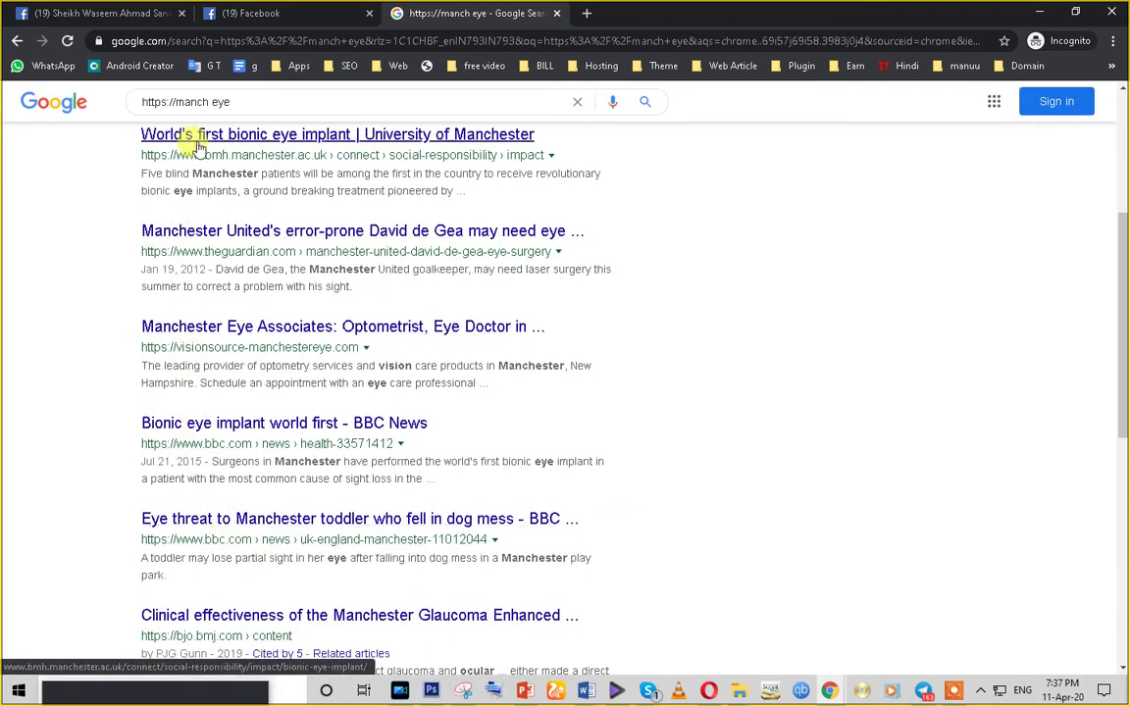
{"action": "scroll", "coordinate": [483, 437], "scroll_direction": "down", "scroll_amount": 2}
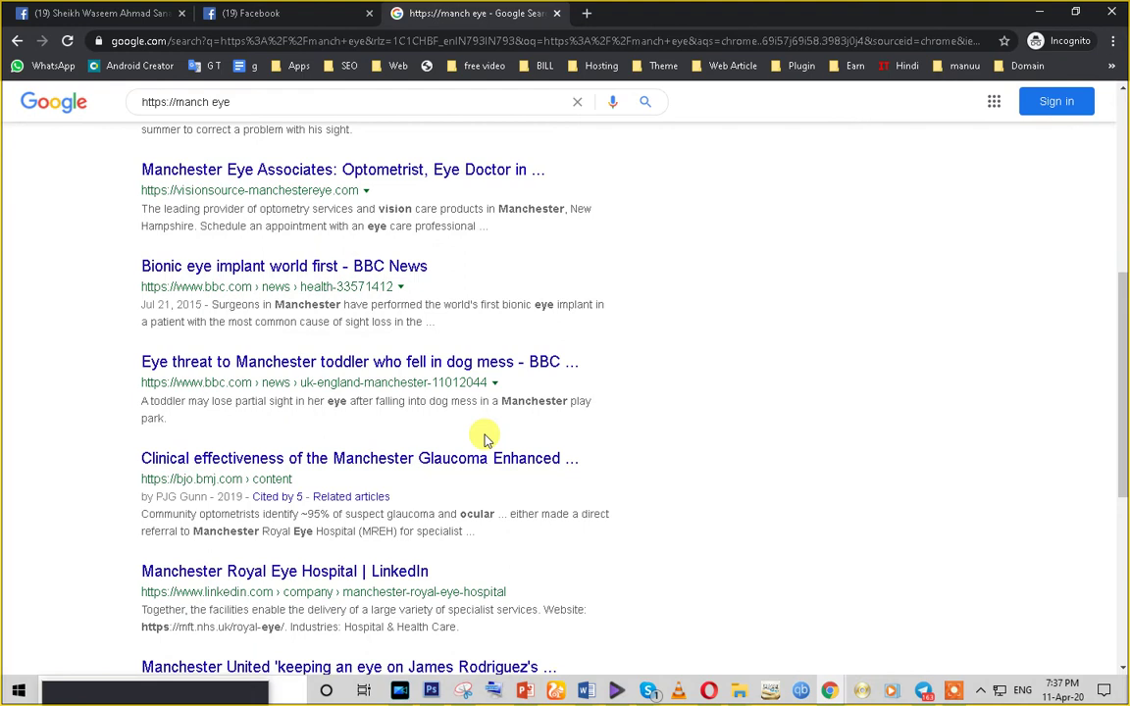
{"action": "scroll", "coordinate": [116, 294], "scroll_direction": "up", "scroll_amount": 6}
{"action": "double_click", "coordinate": [245, 116]}
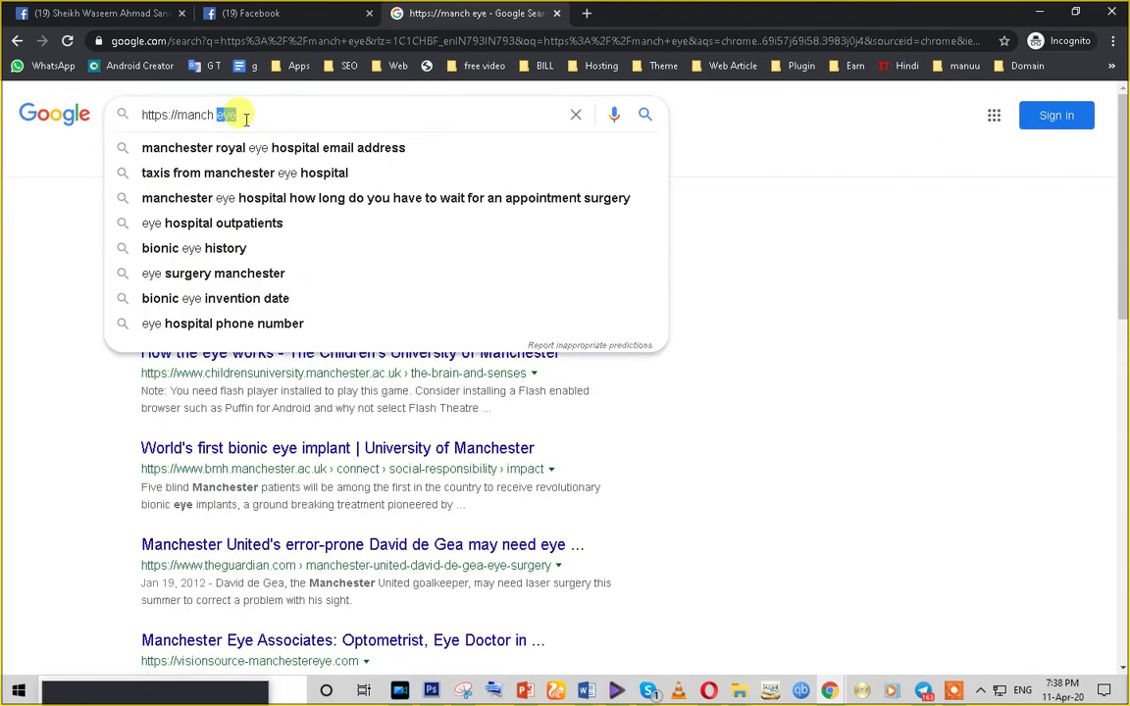
{"action": "left_click", "coordinate": [246, 116]}
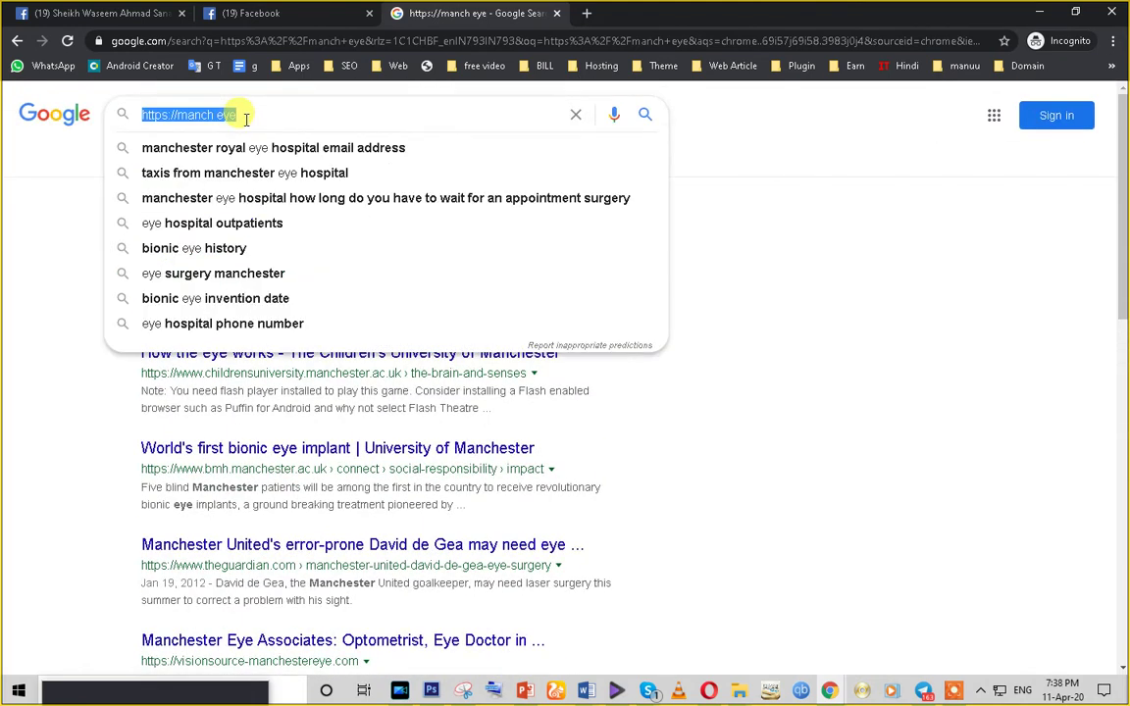
{"action": "left_click", "coordinate": [44, 240]}
{"action": "left_click", "coordinate": [214, 117]}
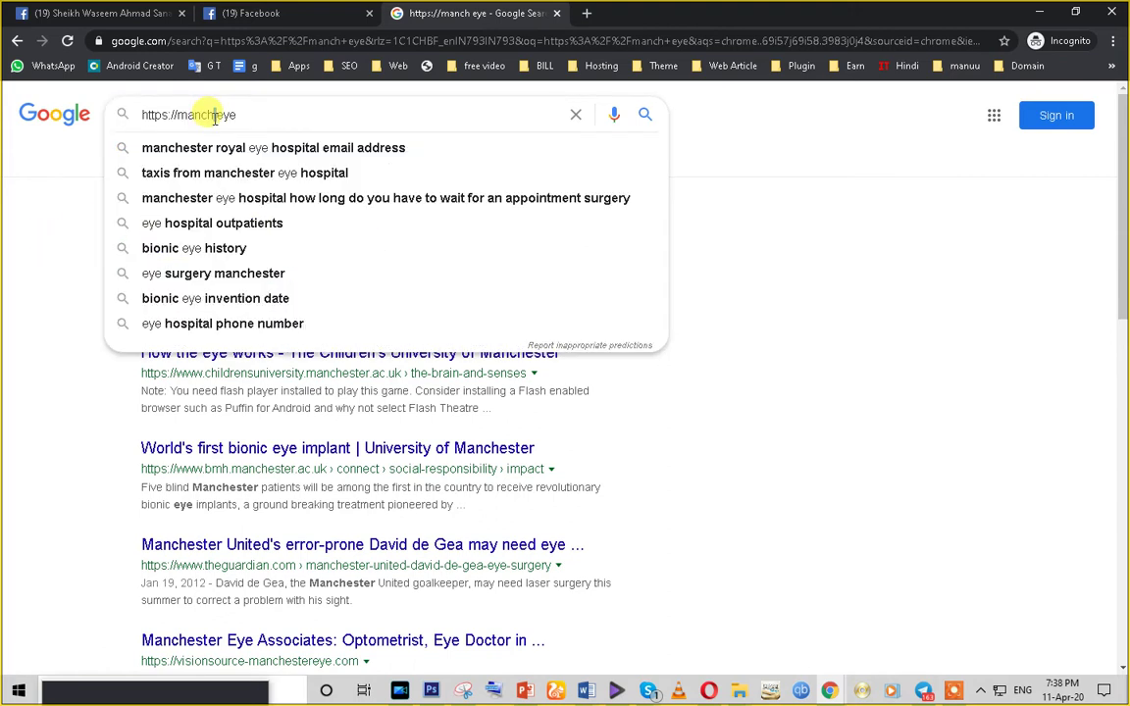
{"action": "left_click", "coordinate": [257, 111]}
{"action": "left_click_drag", "start_coordinate": [257, 111], "coordinate": [88, 103]}
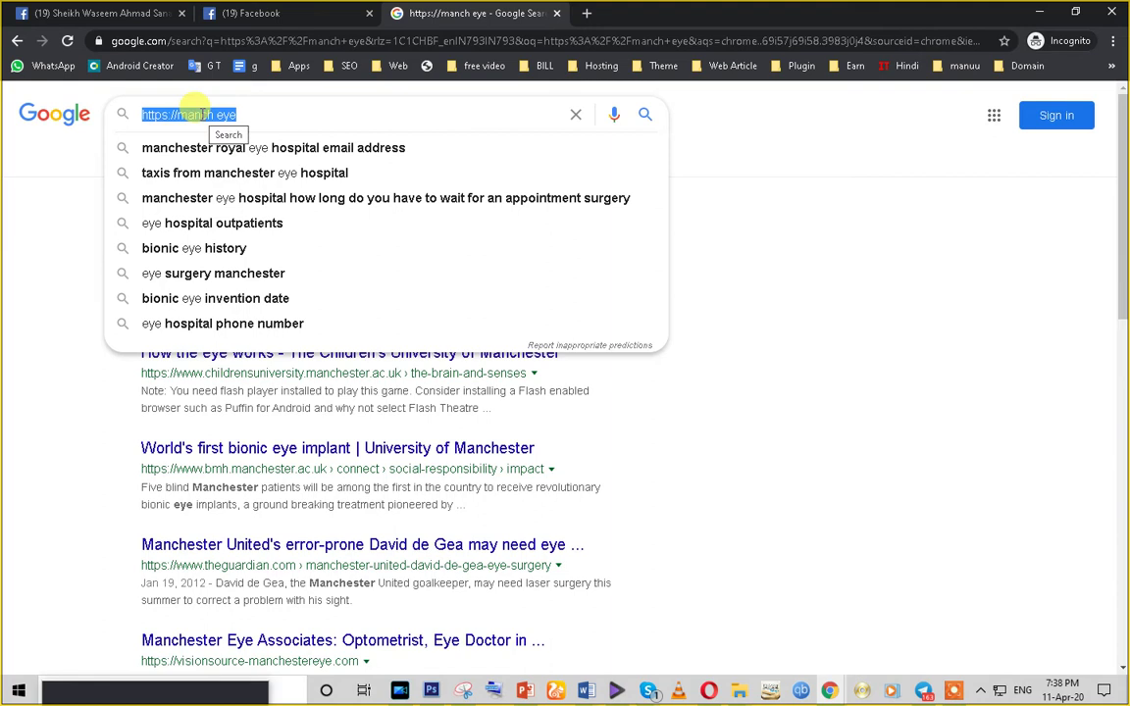
{"action": "type", "text": "manc"}
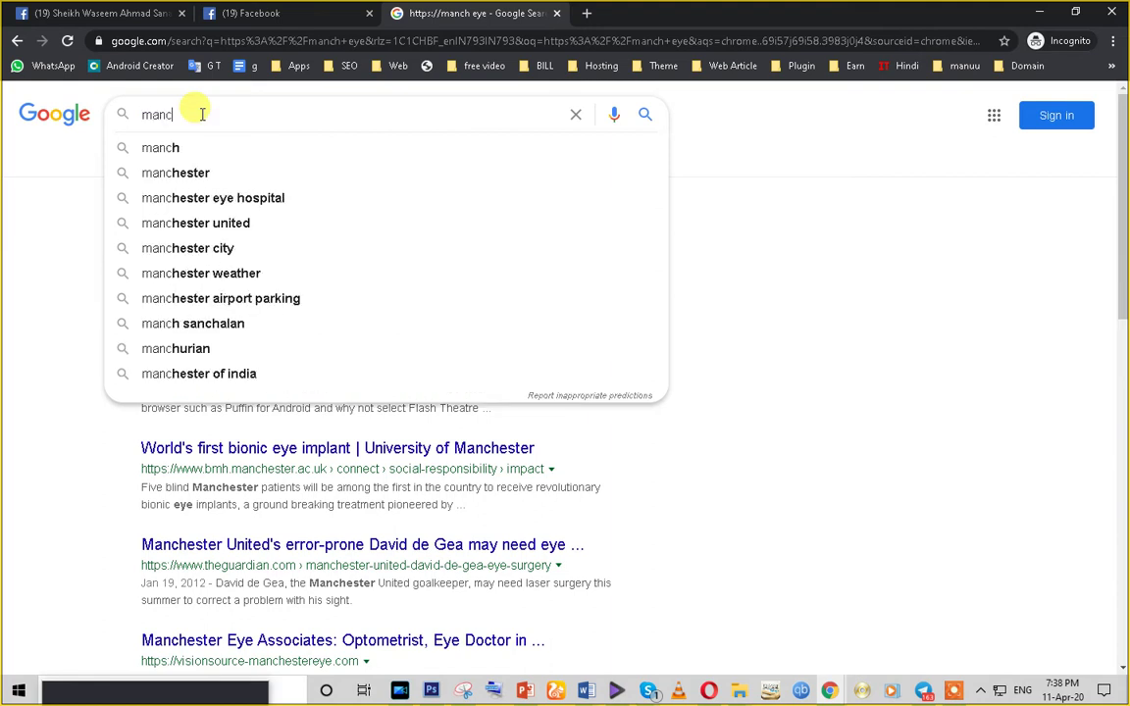
{"action": "type", "text": "h eye"}
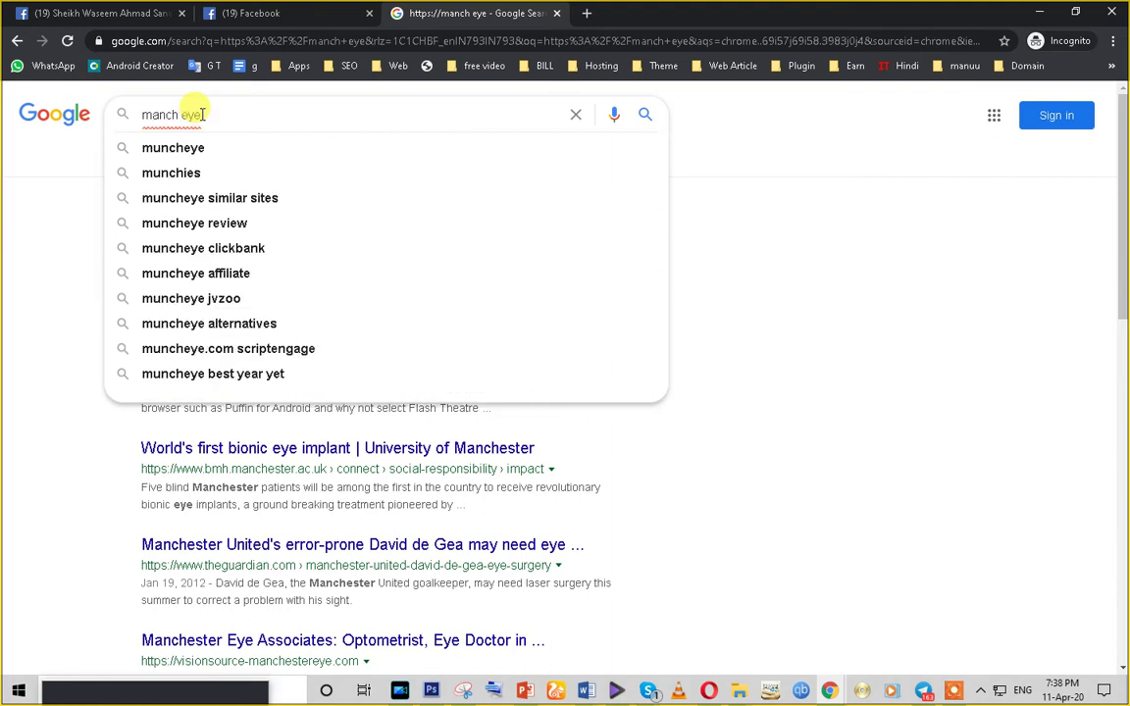
{"action": "key", "text": "Return"}
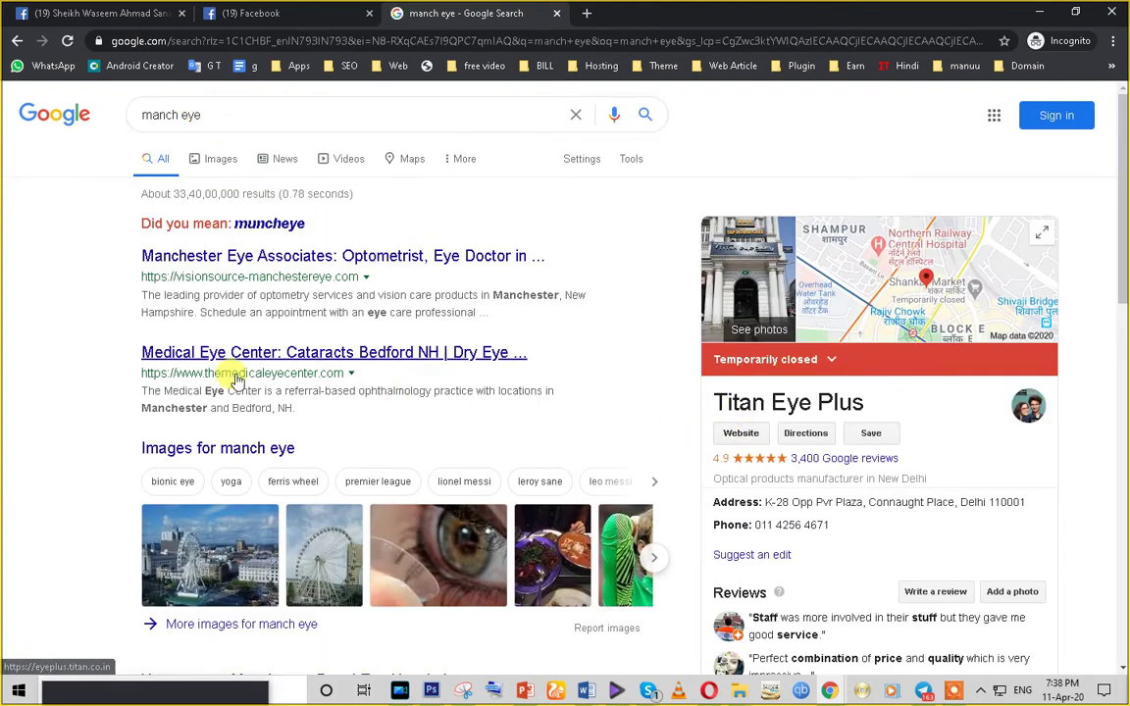
- Review the muncheye and Titan Eye Plus results, then close the Google search tab
{"action": "scroll", "coordinate": [196, 461], "scroll_direction": "down", "scroll_amount": 3}
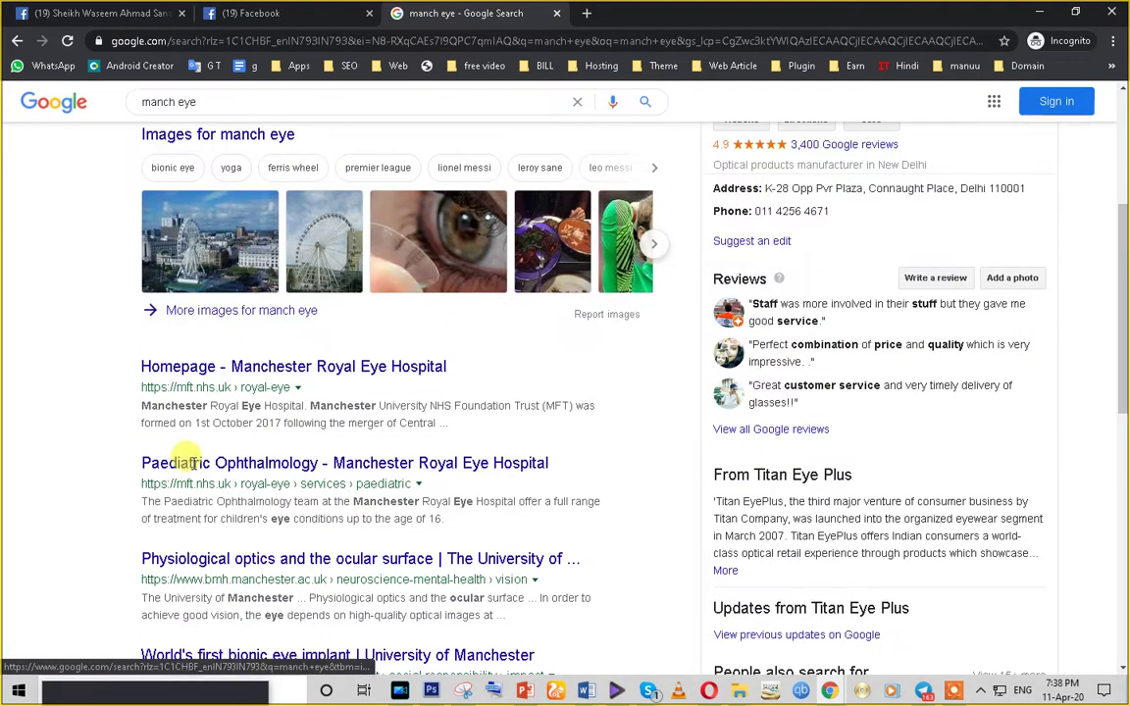
{"action": "scroll", "coordinate": [191, 469], "scroll_direction": "down", "scroll_amount": 4}
{"action": "scroll", "coordinate": [192, 469], "scroll_direction": "up", "scroll_amount": 8}
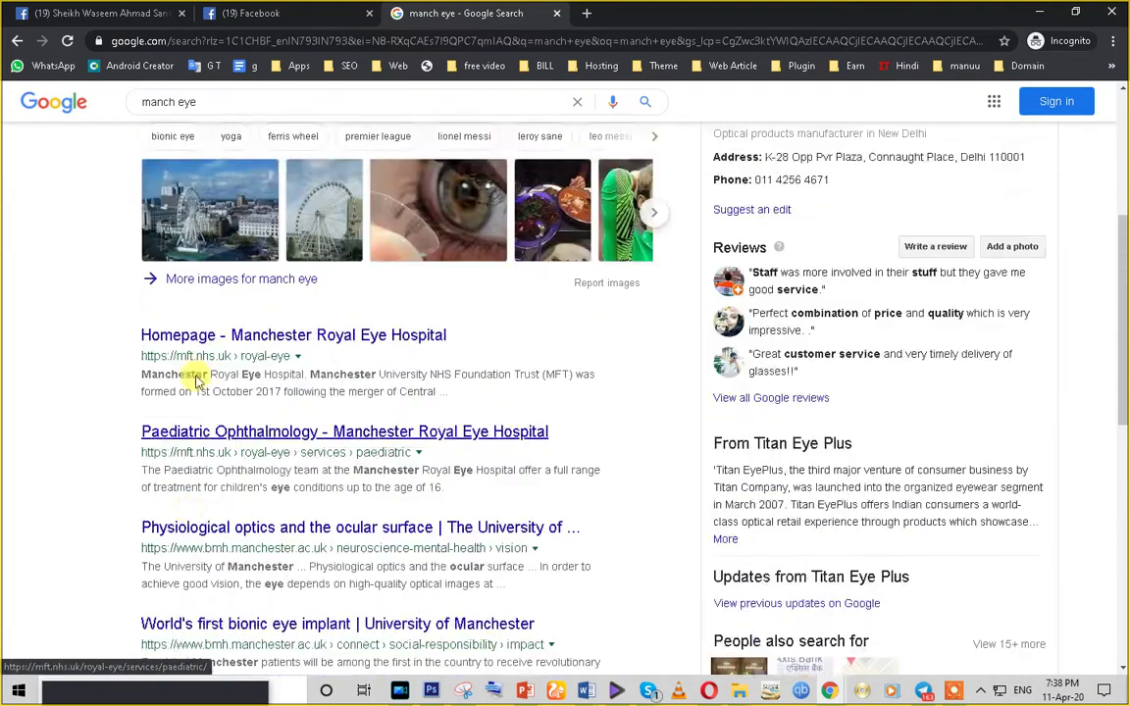
{"action": "double_click", "coordinate": [188, 113]}
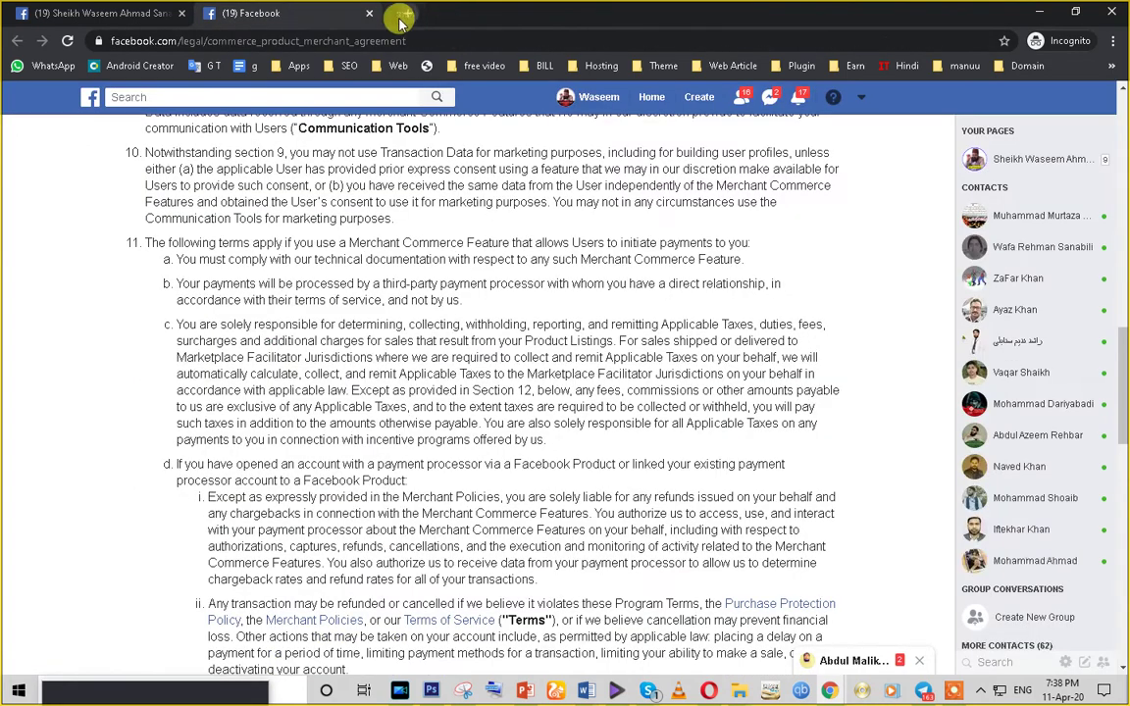
{"action": "middle_click", "coordinate": [495, 14]}
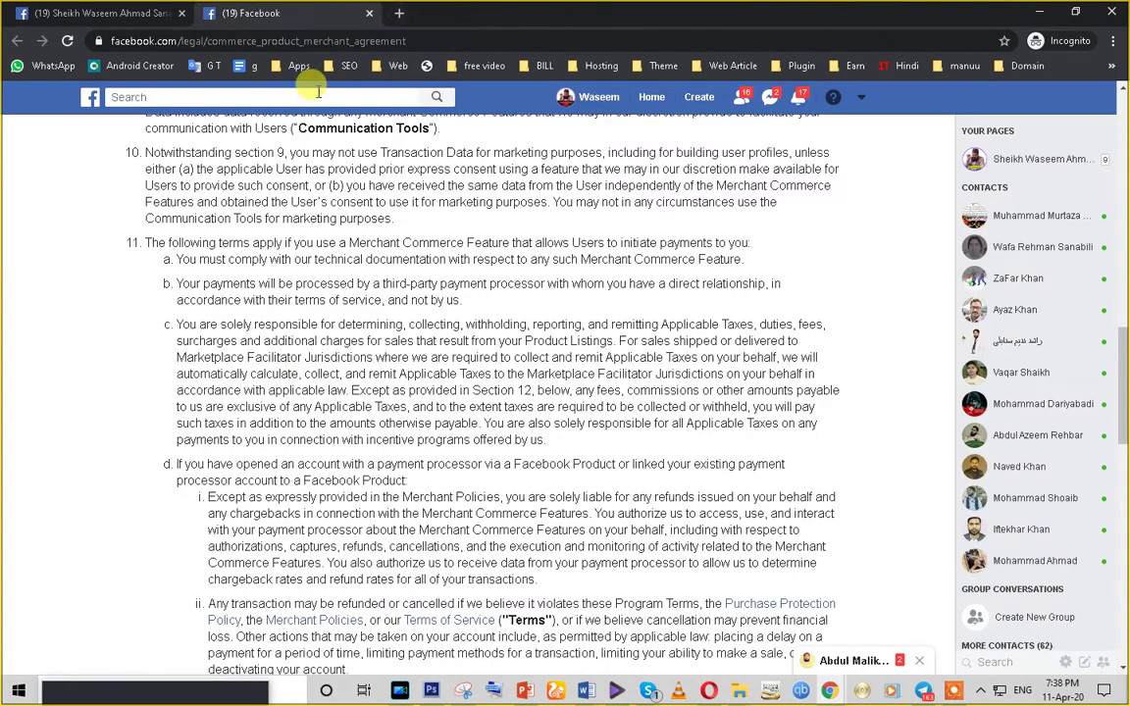
- Close the merchant agreement tab and scroll down to the empty 'Welcome to Your Shop!' section
{"action": "left_click", "coordinate": [371, 13]}
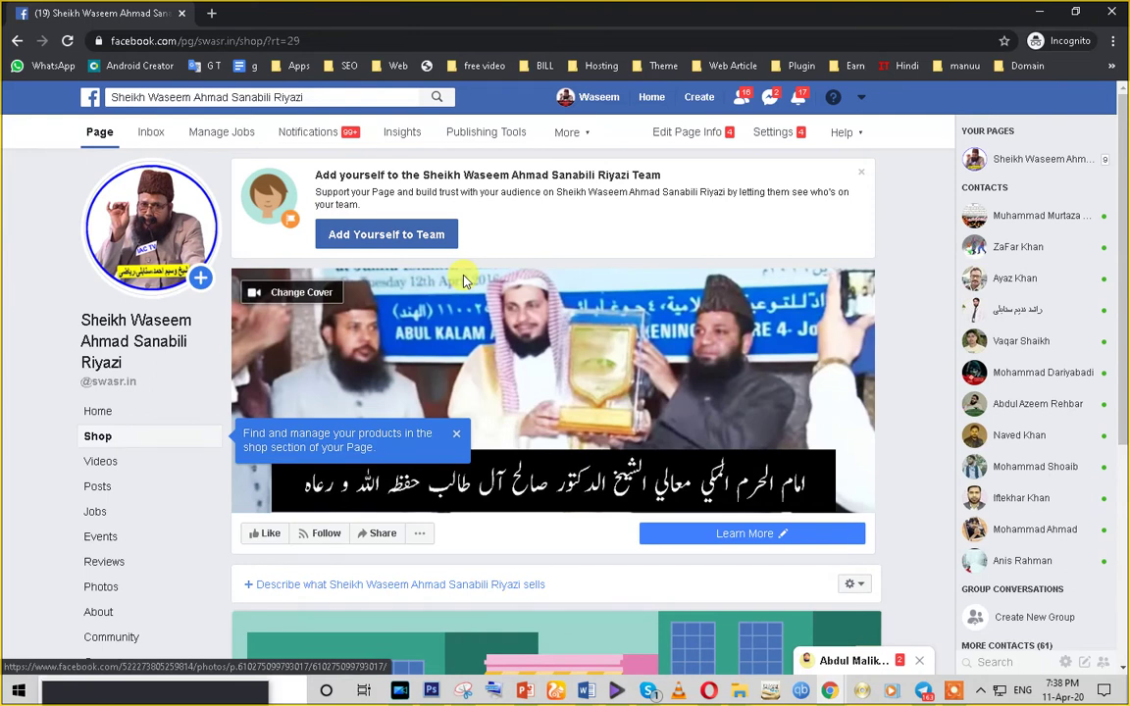
{"action": "scroll", "coordinate": [530, 467], "scroll_direction": "down", "scroll_amount": 2}
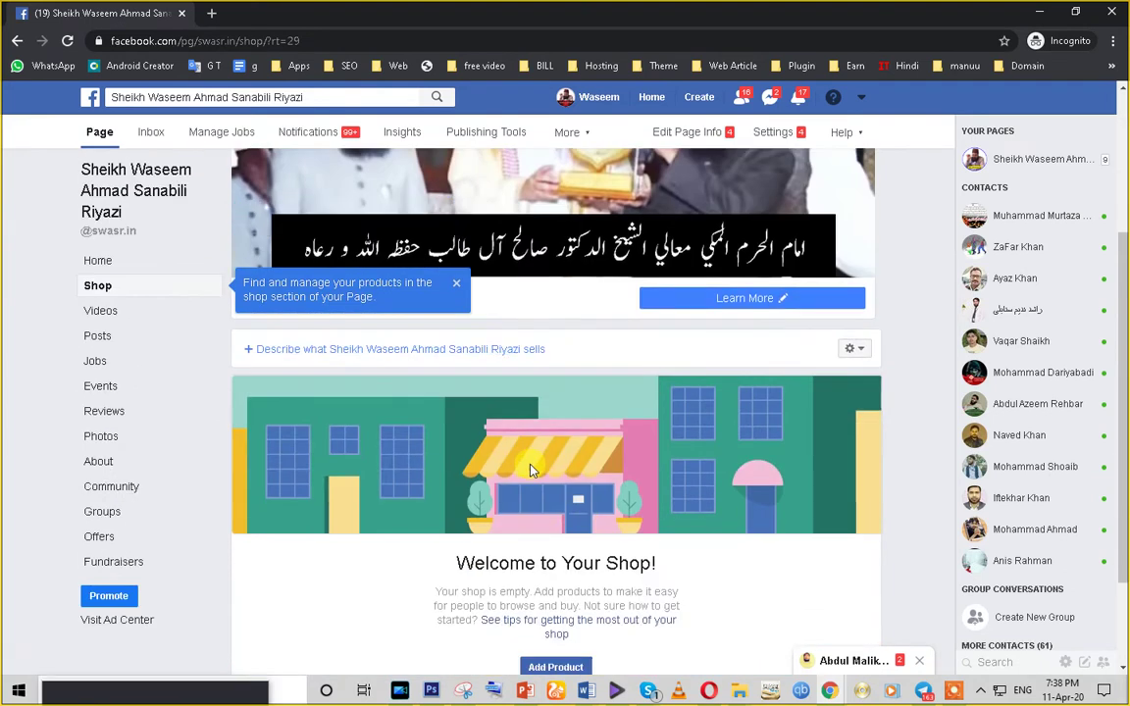
{"action": "scroll", "coordinate": [530, 469], "scroll_direction": "down", "scroll_amount": 1}
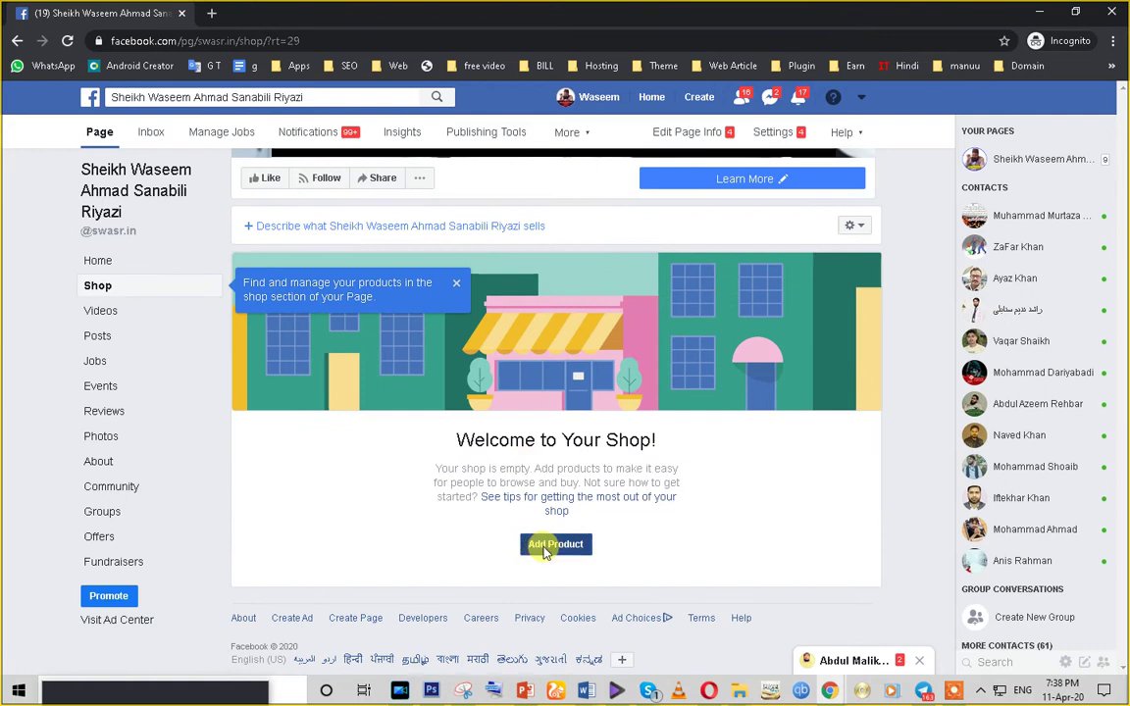
{"action": "left_click", "coordinate": [544, 549]}
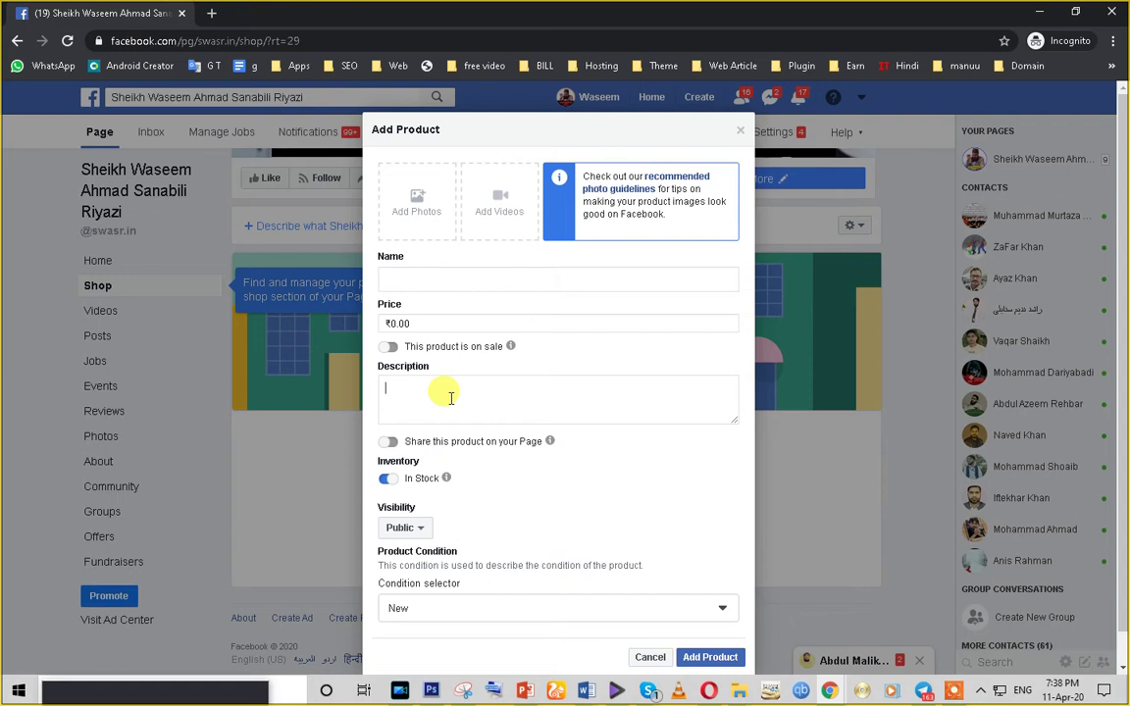
{"action": "scroll", "coordinate": [441, 392], "scroll_direction": "down", "scroll_amount": 2}
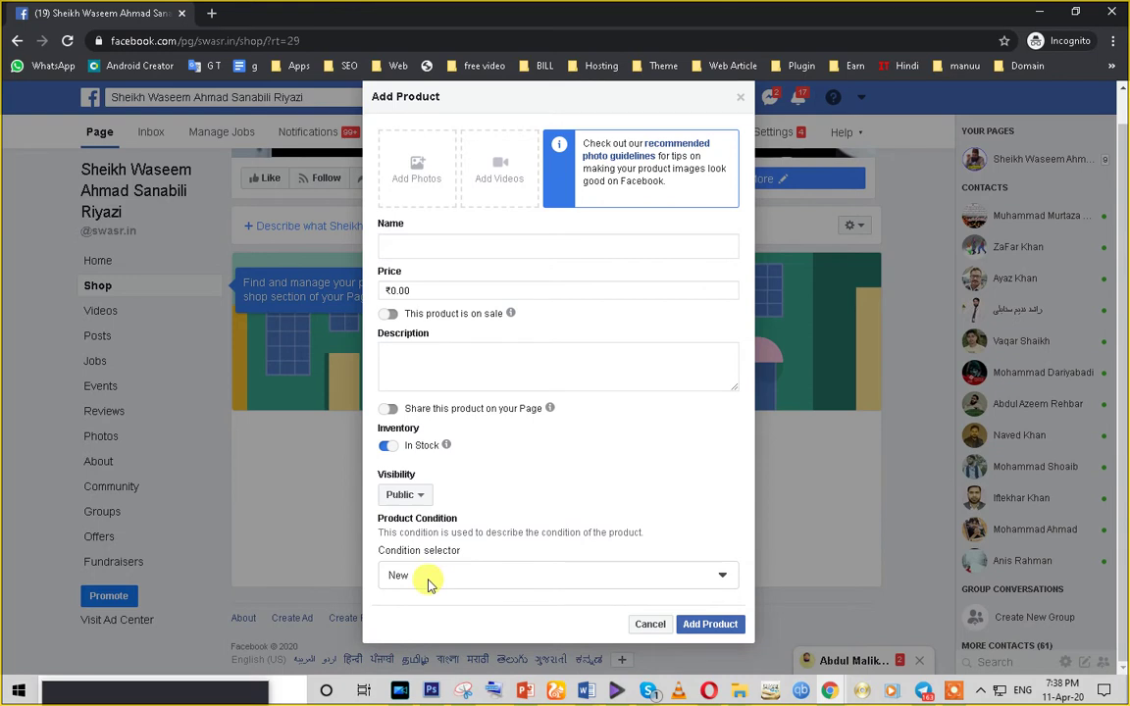
{"action": "scroll", "coordinate": [393, 569], "scroll_direction": "up", "scroll_amount": 2}
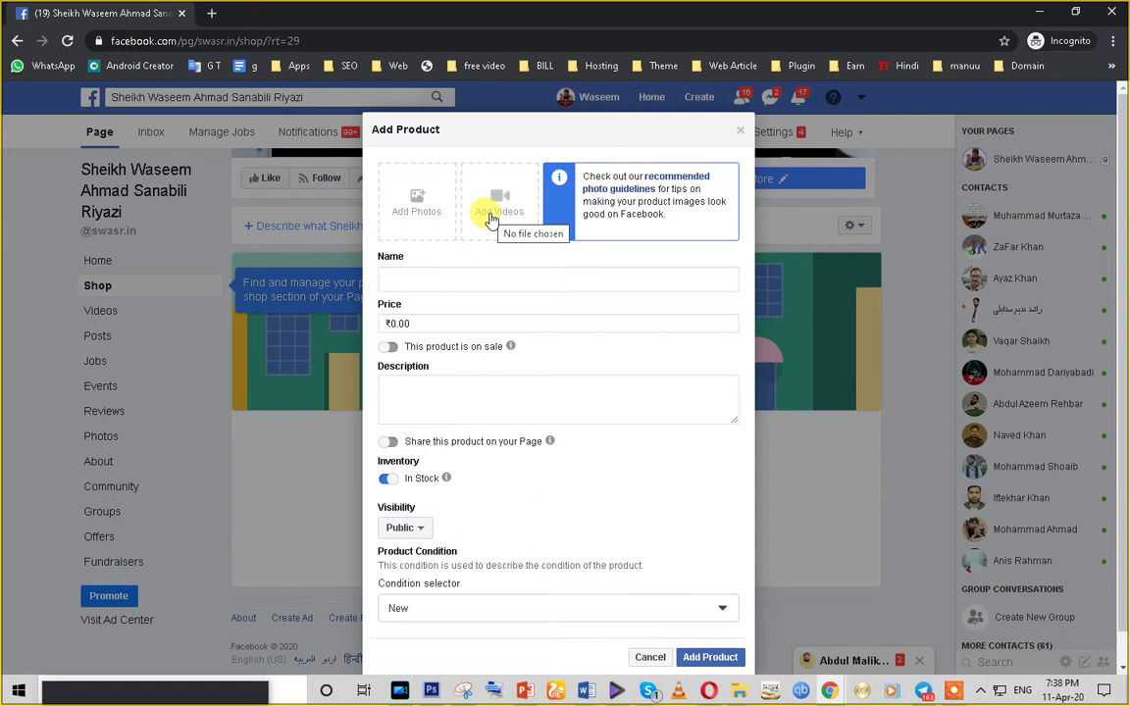
{"action": "scroll", "coordinate": [579, 517], "scroll_direction": "down", "scroll_amount": 2}
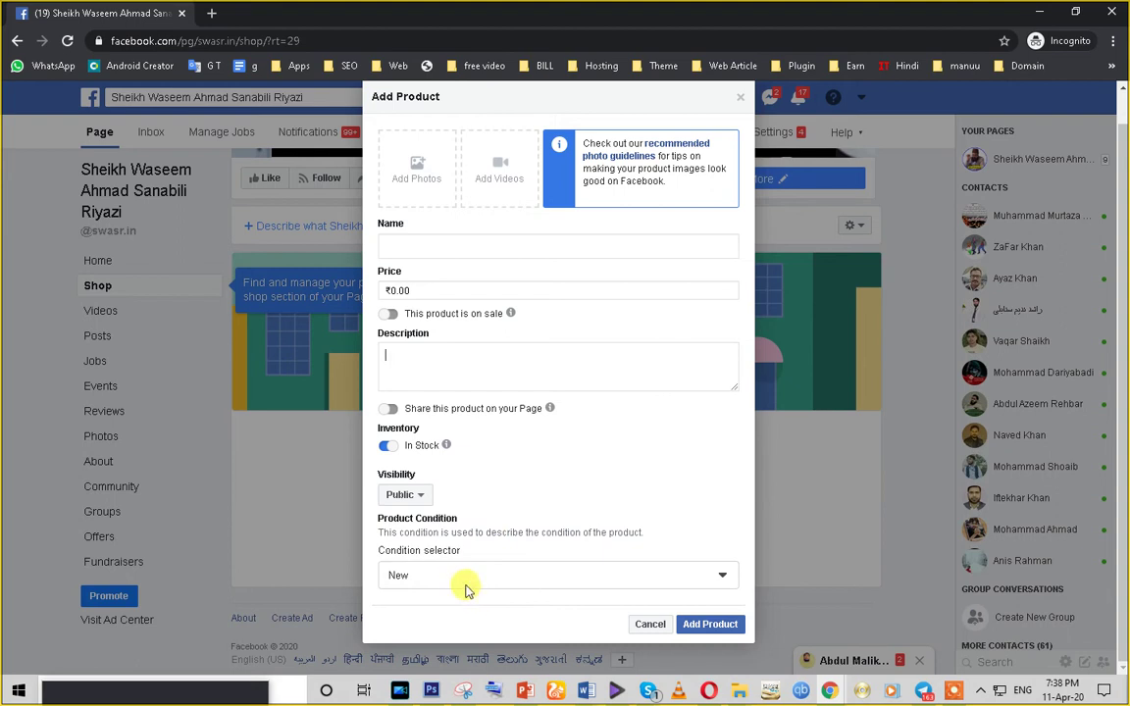
{"action": "left_click", "coordinate": [512, 591]}
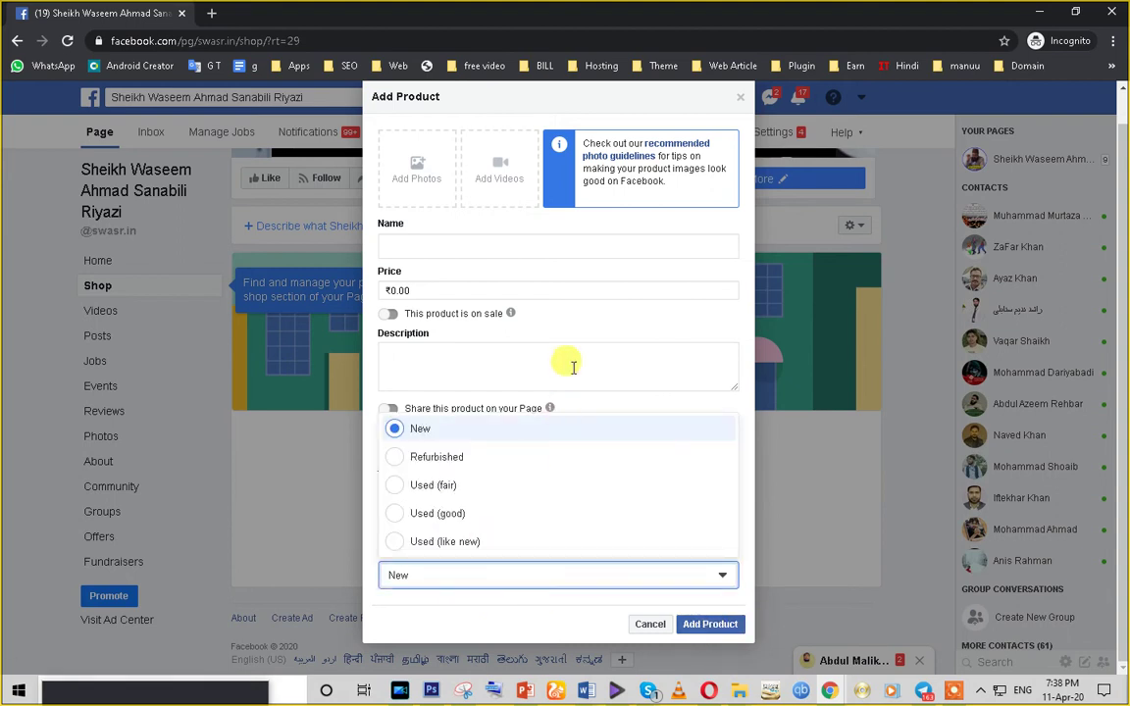
{"action": "key", "text": "Escape"}
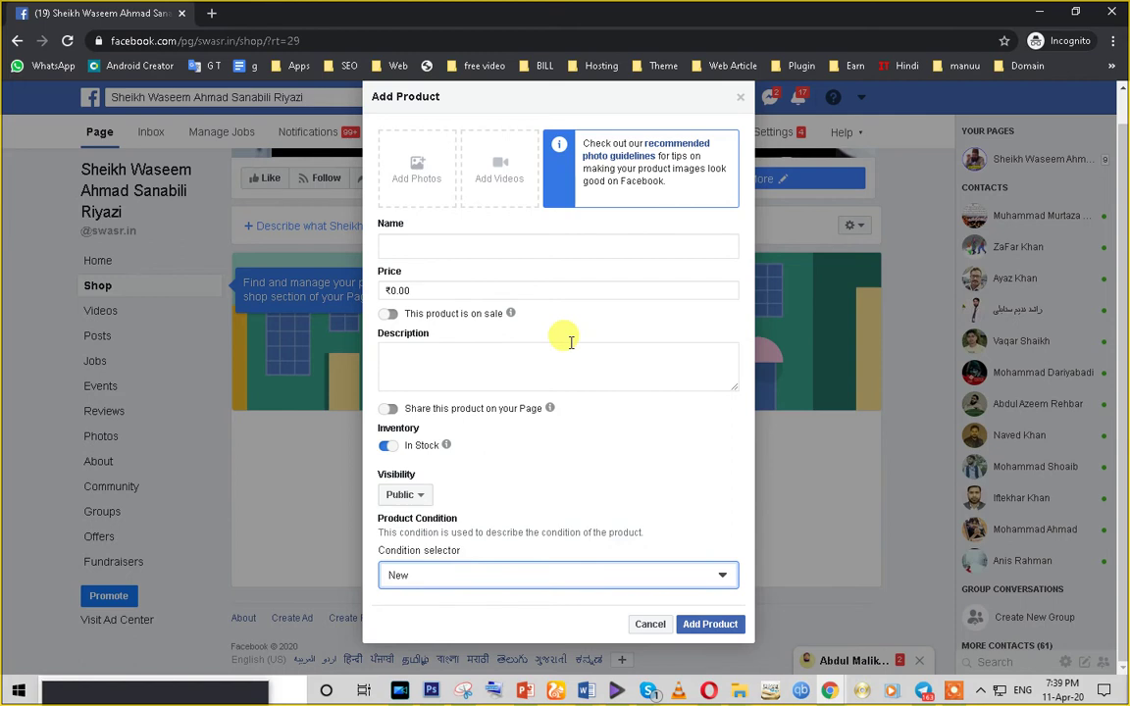
{"action": "left_click", "coordinate": [388, 410]}
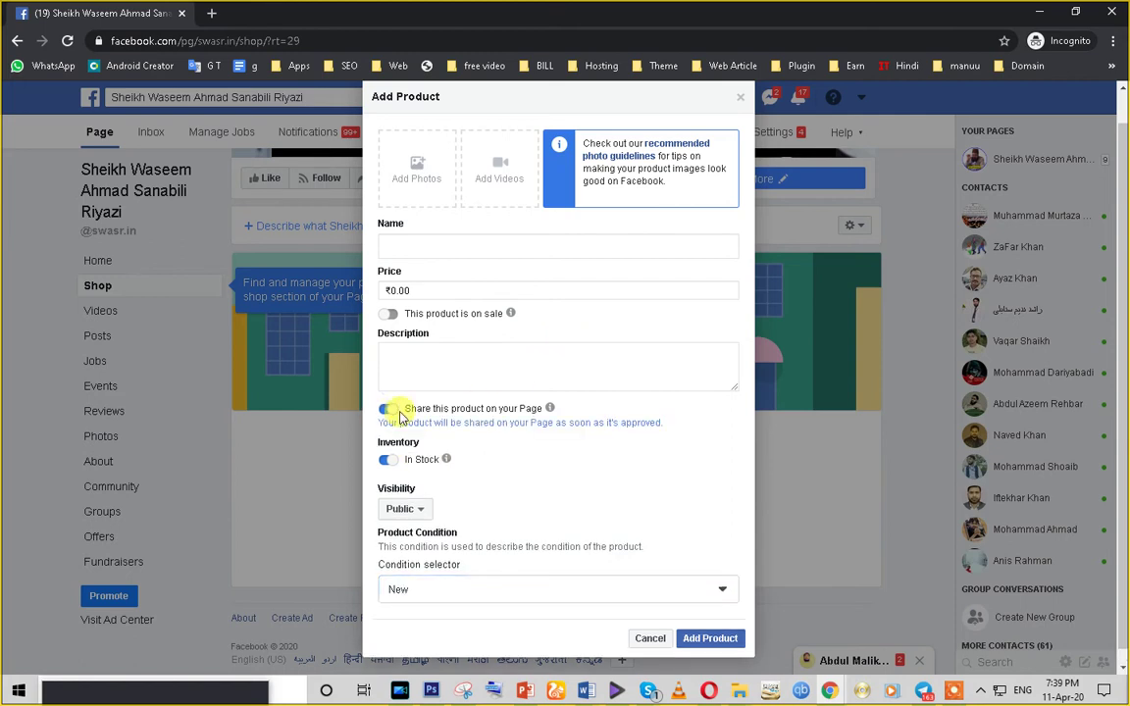
{"action": "left_click", "coordinate": [388, 411]}
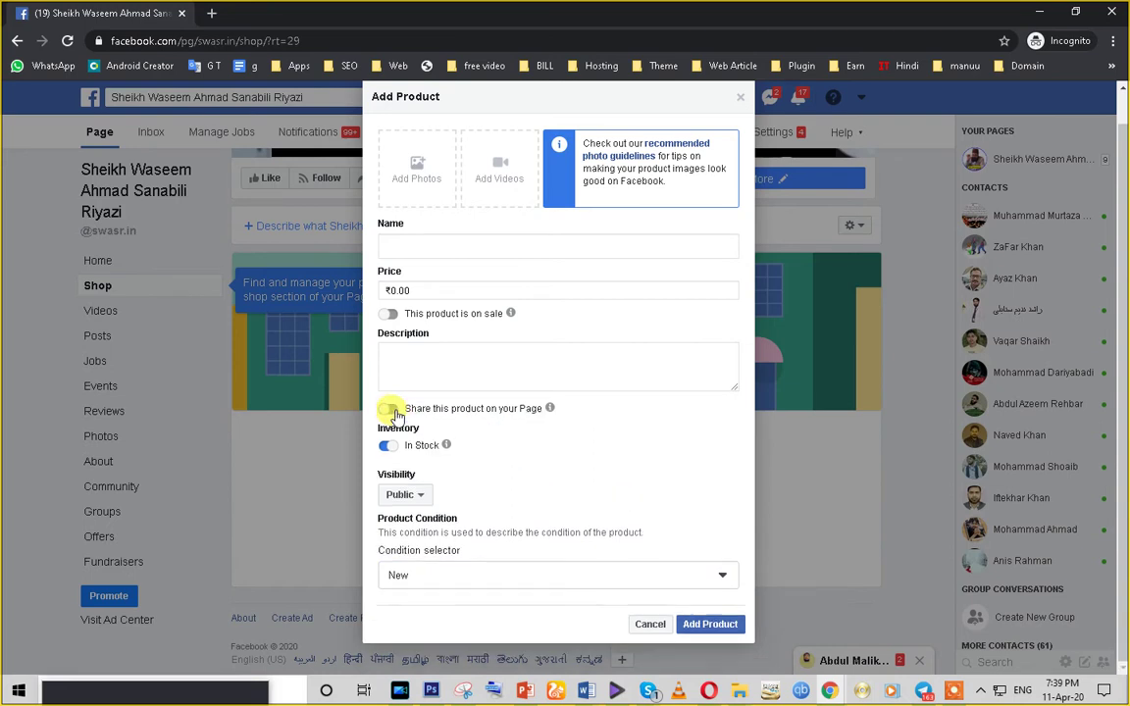
{"action": "left_click", "coordinate": [386, 410]}
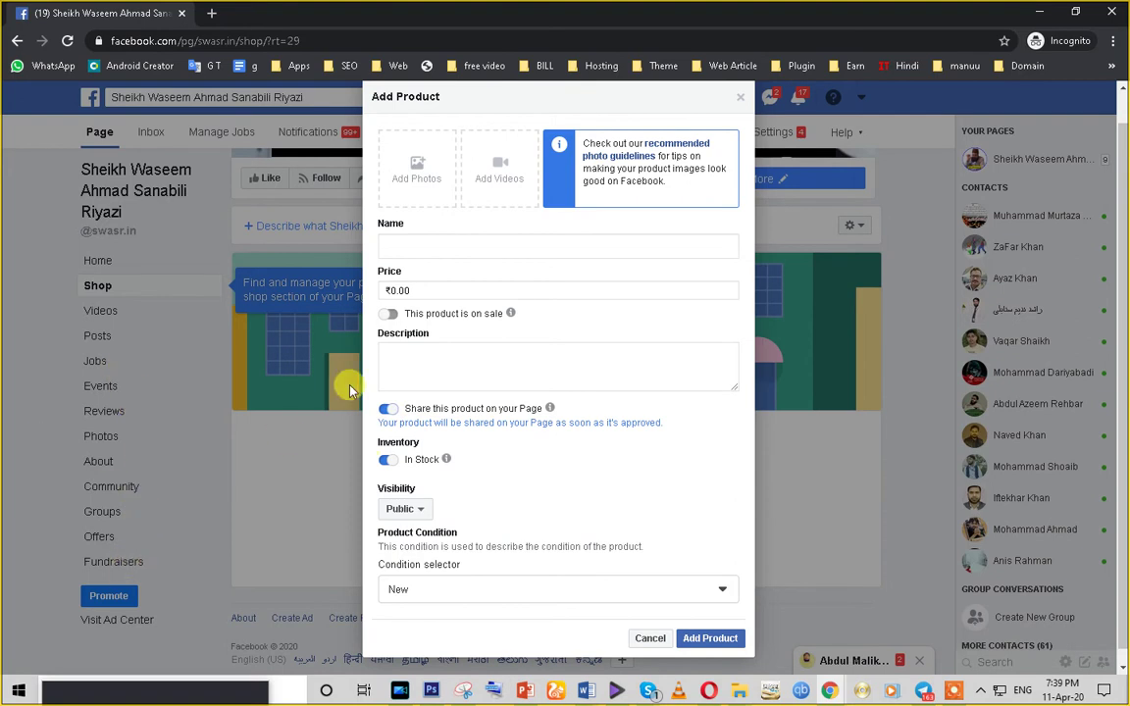
{"action": "left_click", "coordinate": [650, 639]}
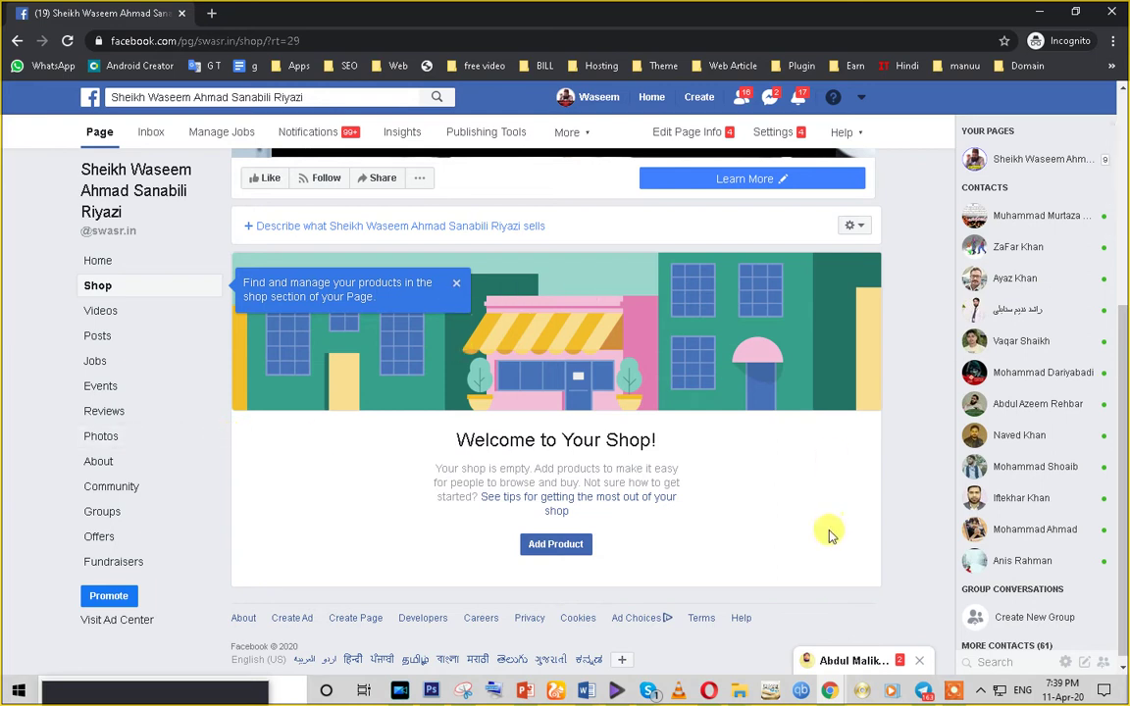
- Search Facebook for 'ez grocia' to find GroVia posts and photos
{"action": "left_click", "coordinate": [247, 95]}
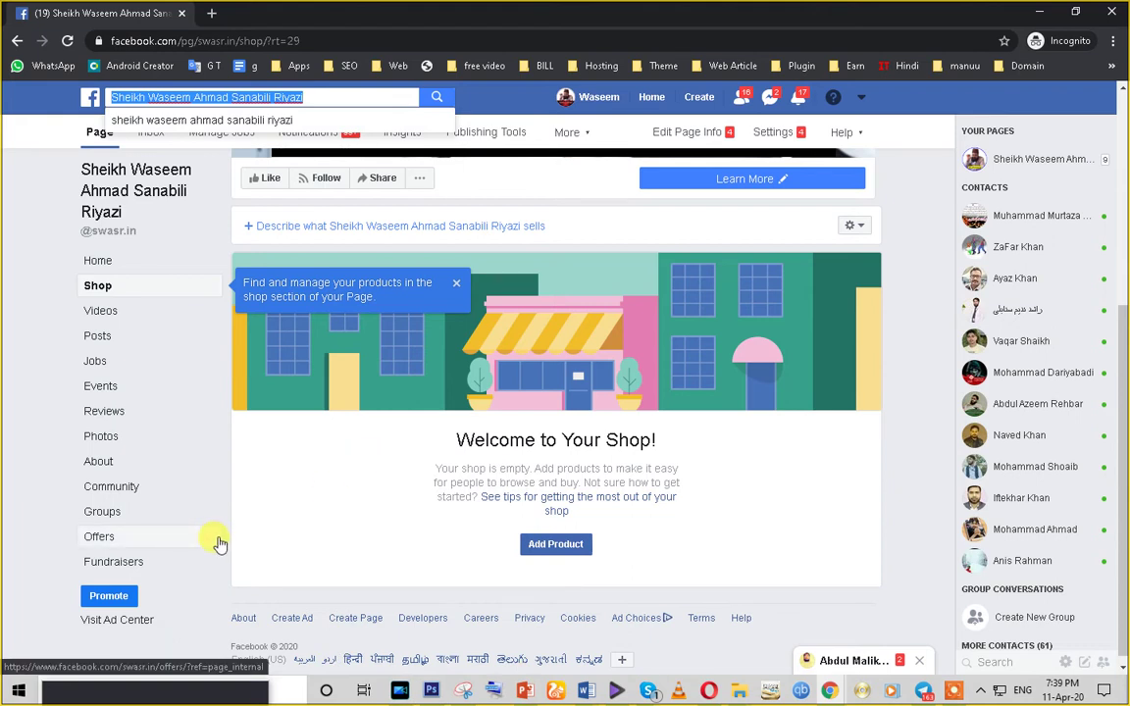
{"action": "type", "text": "e"}
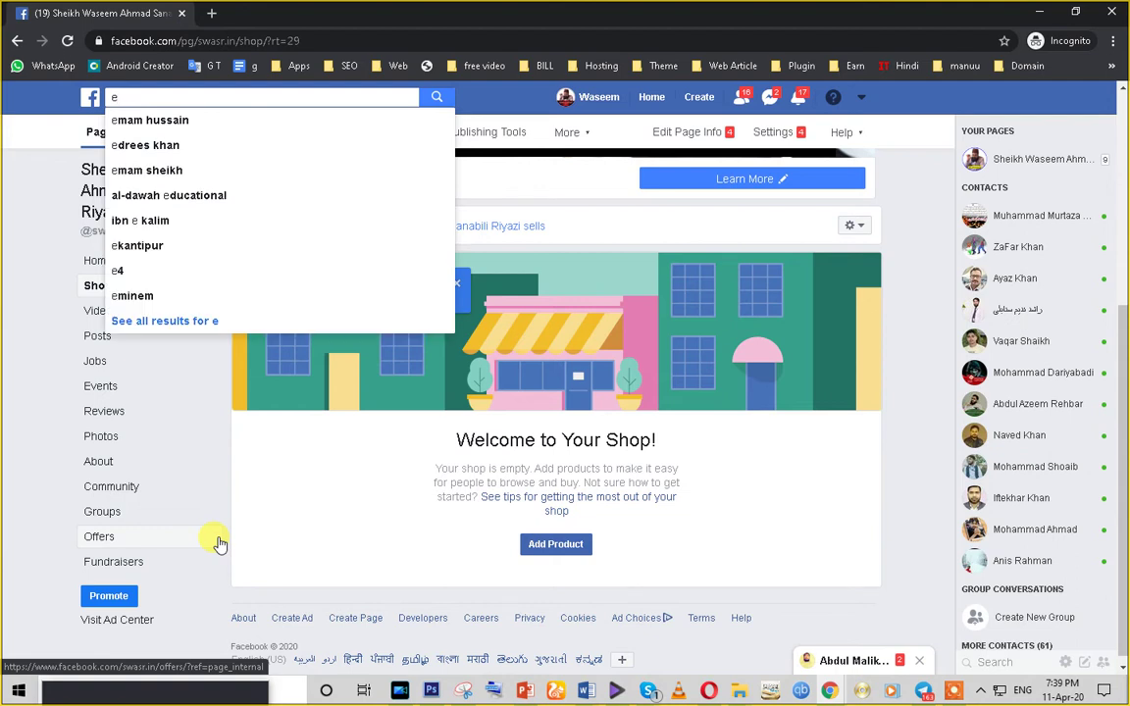
{"action": "key", "text": "BackSpace"}
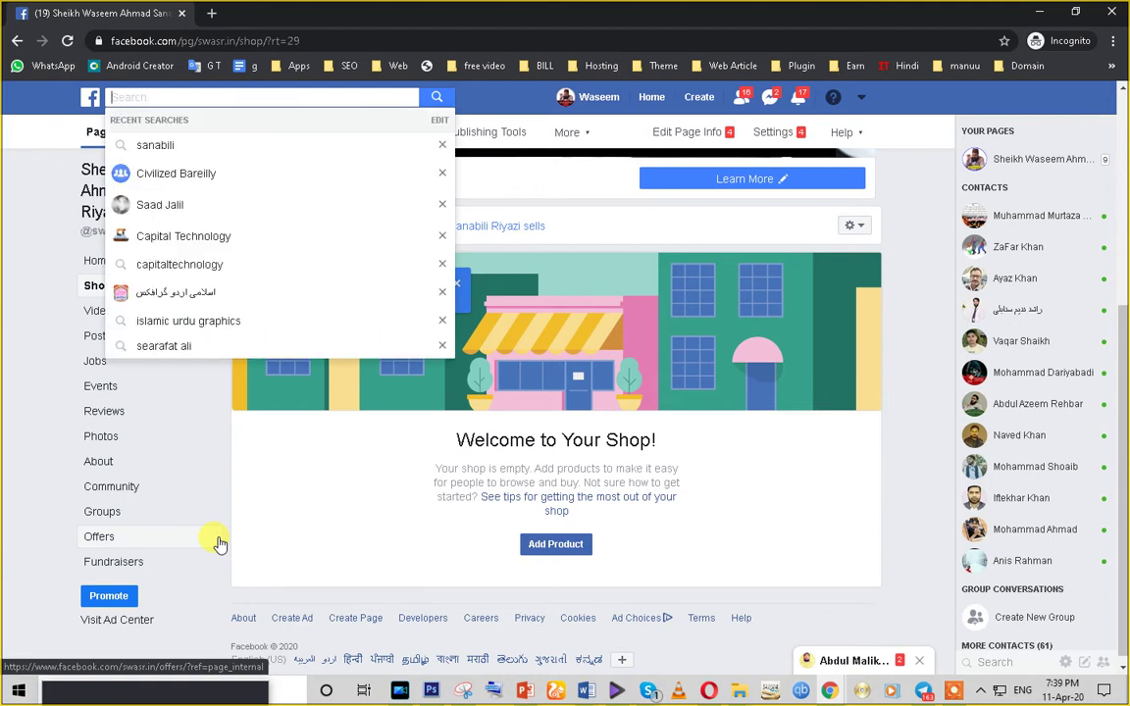
{"action": "type", "text": "ez"}
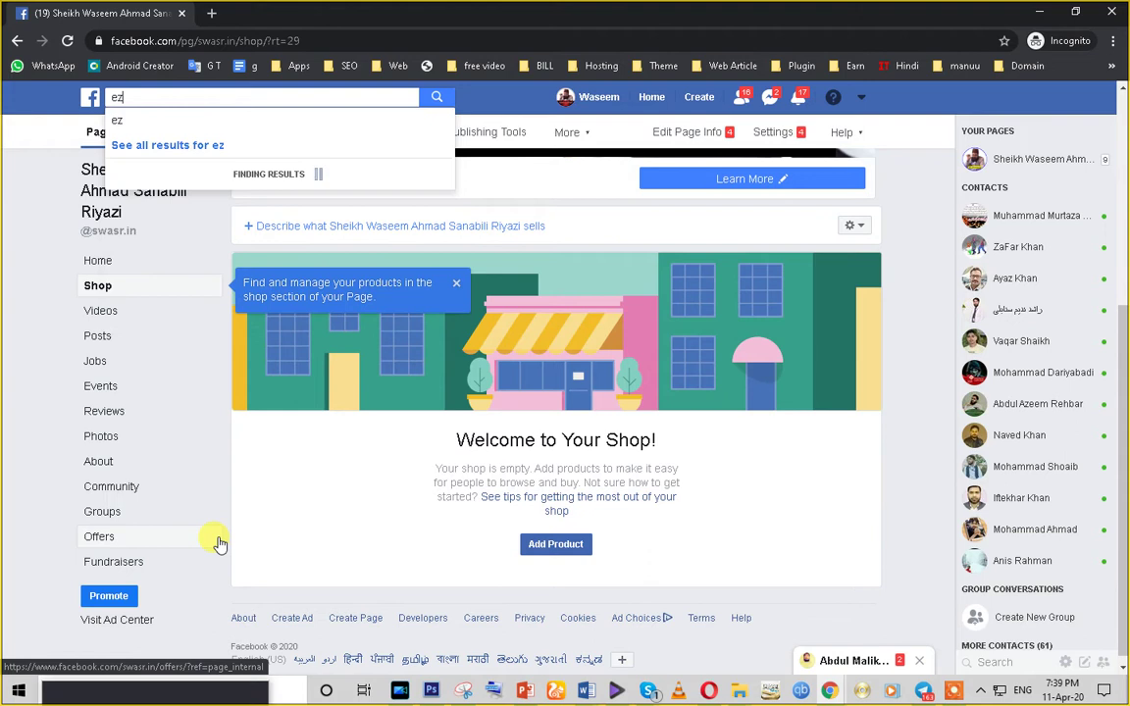
{"action": "type", "text": " gro"}
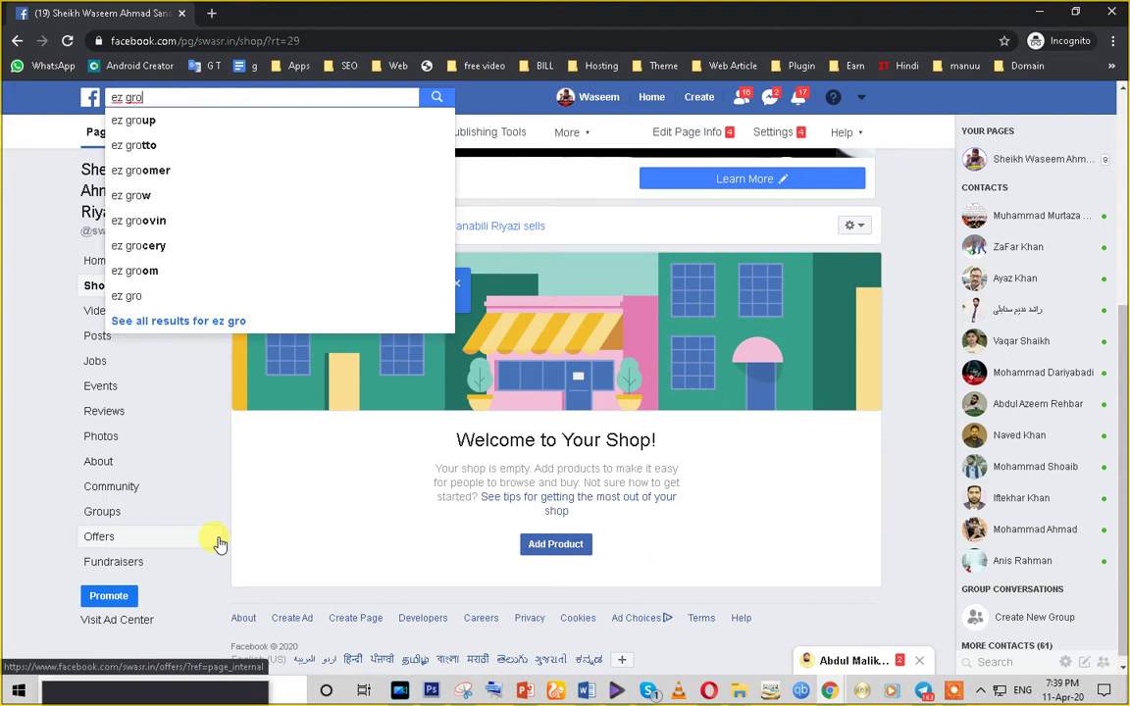
{"action": "type", "text": "c"}
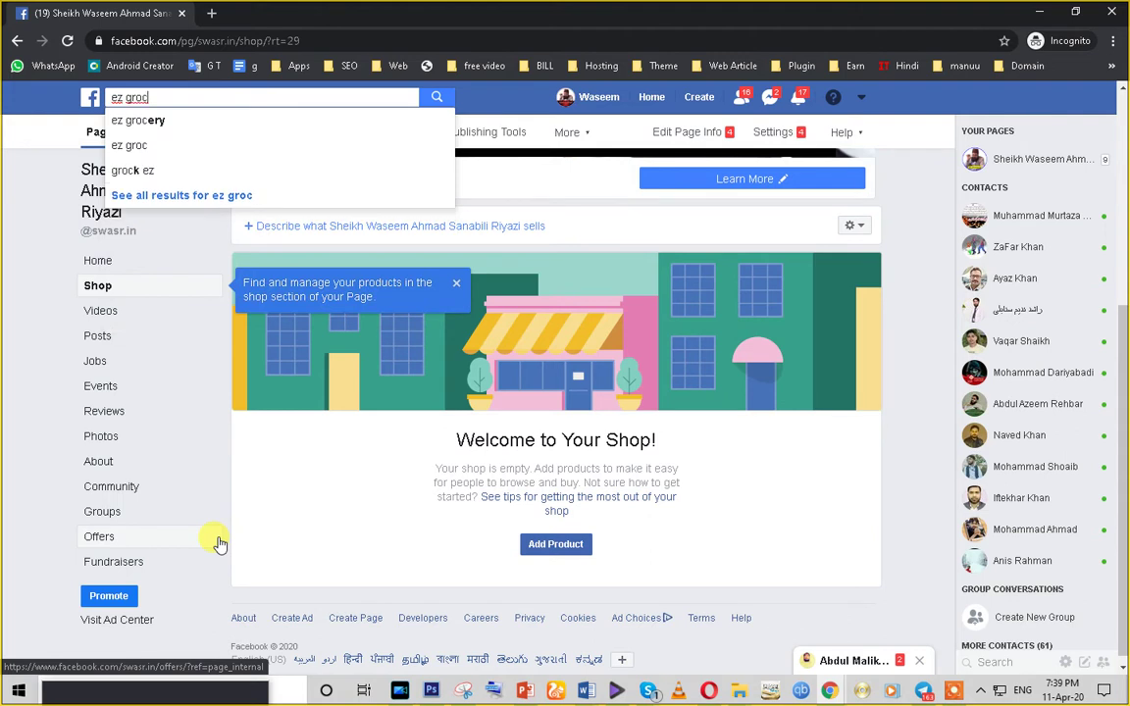
{"action": "type", "text": "ia"}
{"action": "key", "text": "Return"}
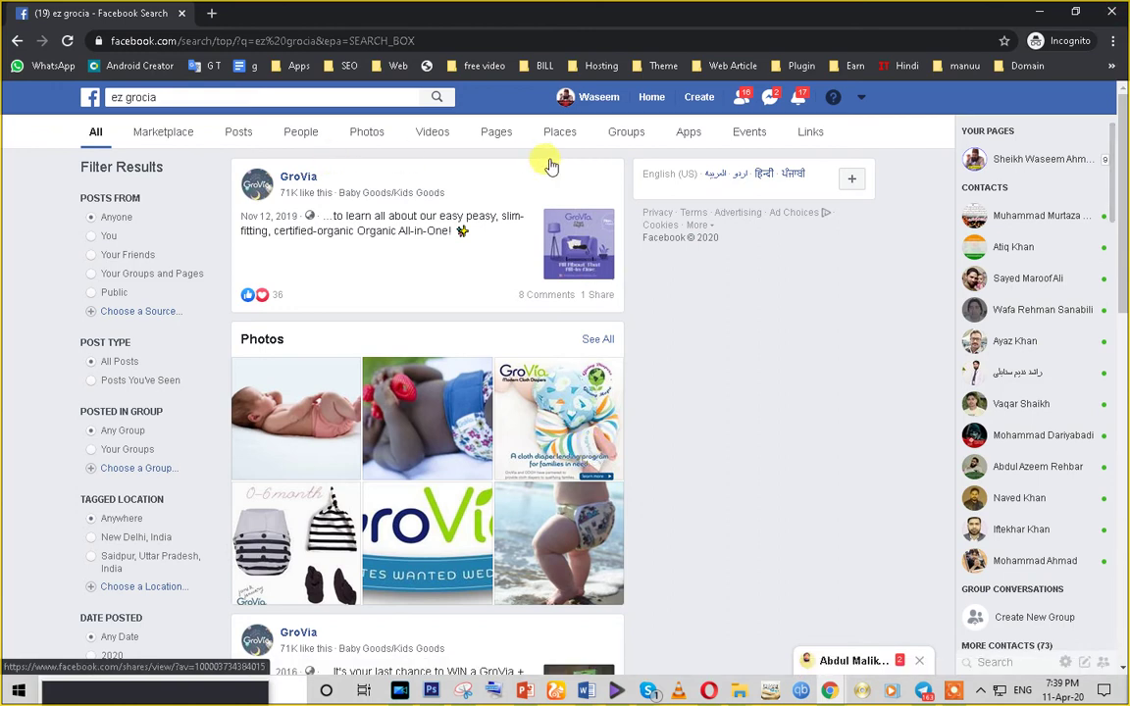
- Replace the search with 'the meat march' and run it
{"action": "left_click", "coordinate": [172, 98]}
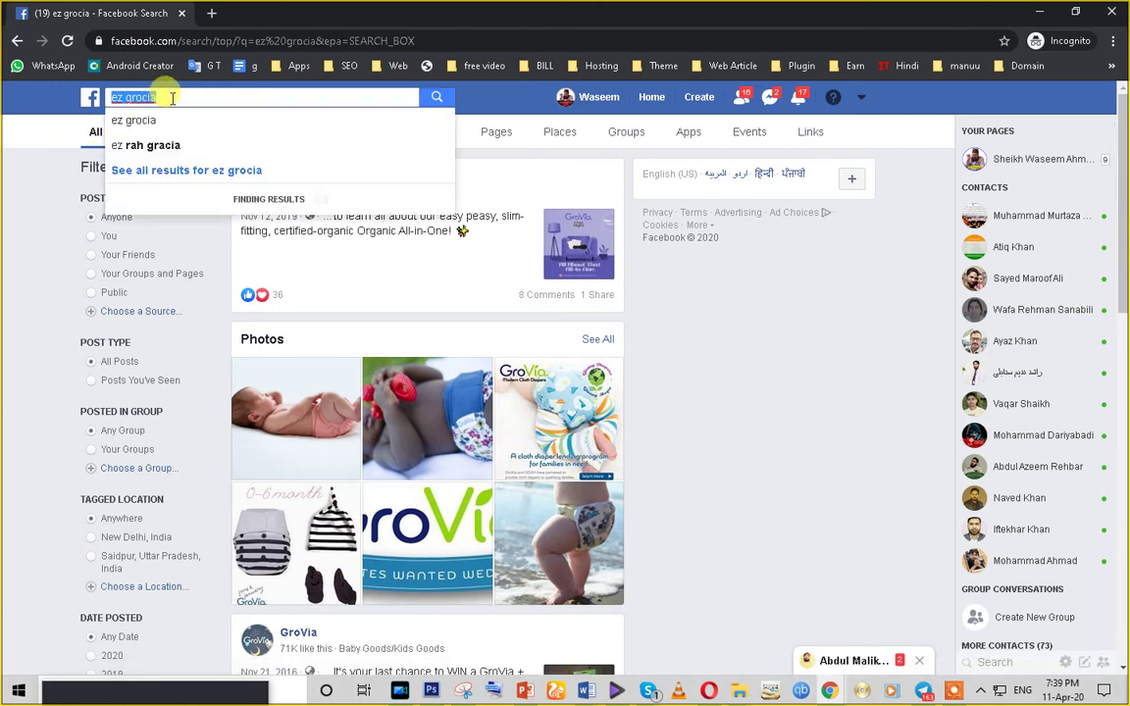
{"action": "type", "text": "the"}
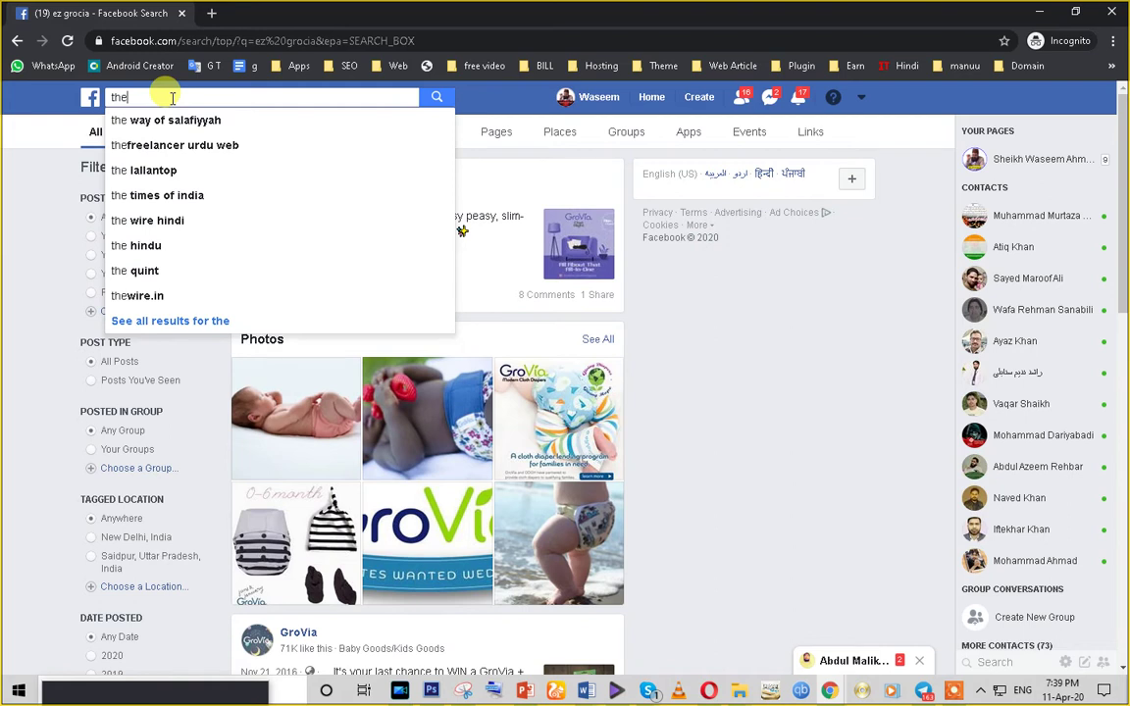
{"action": "type", "text": " mea"}
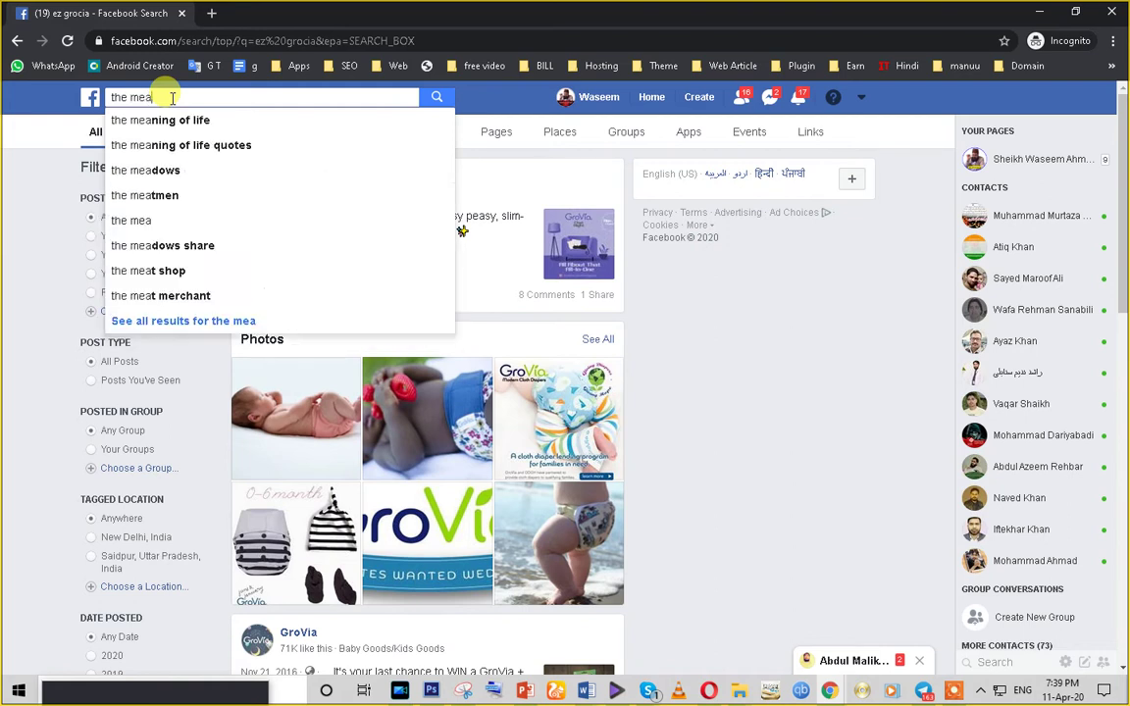
{"action": "type", "text": "t m"}
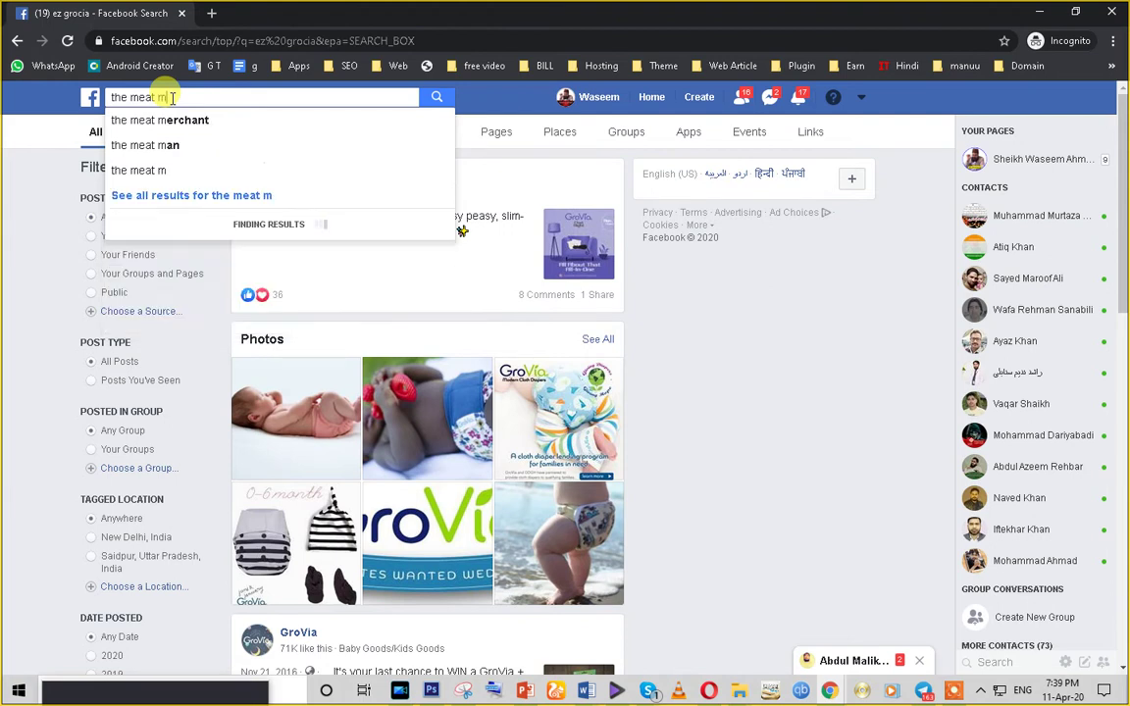
{"action": "type", "text": "arche"}
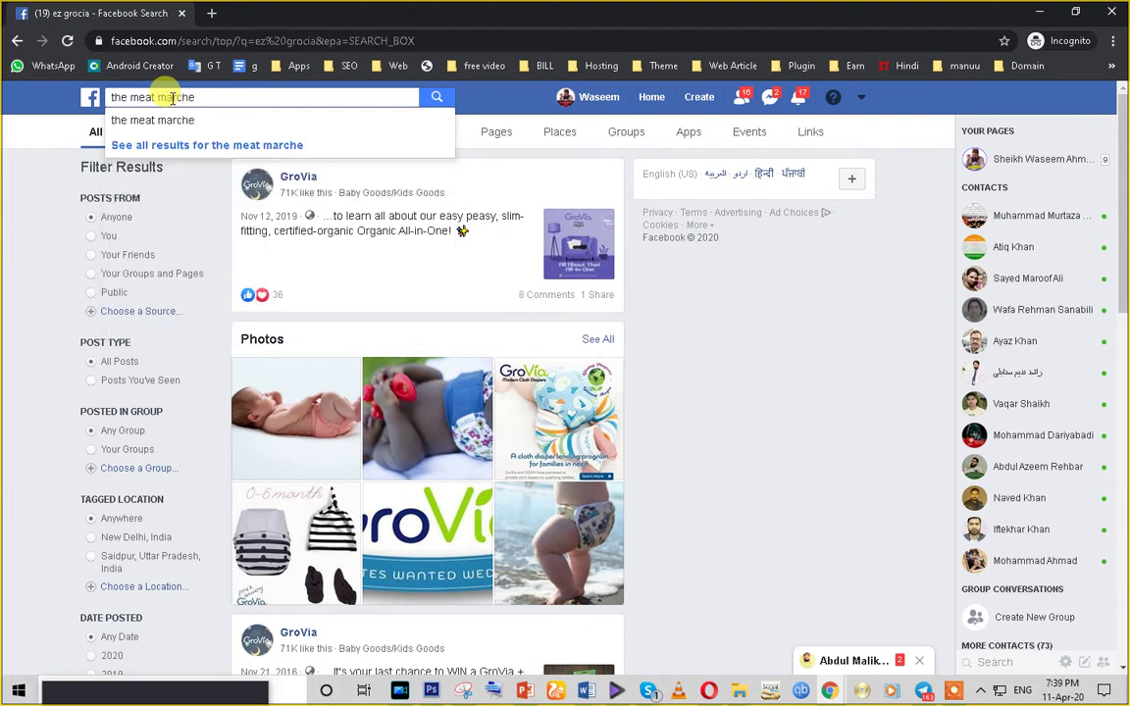
{"action": "key", "text": "Return"}
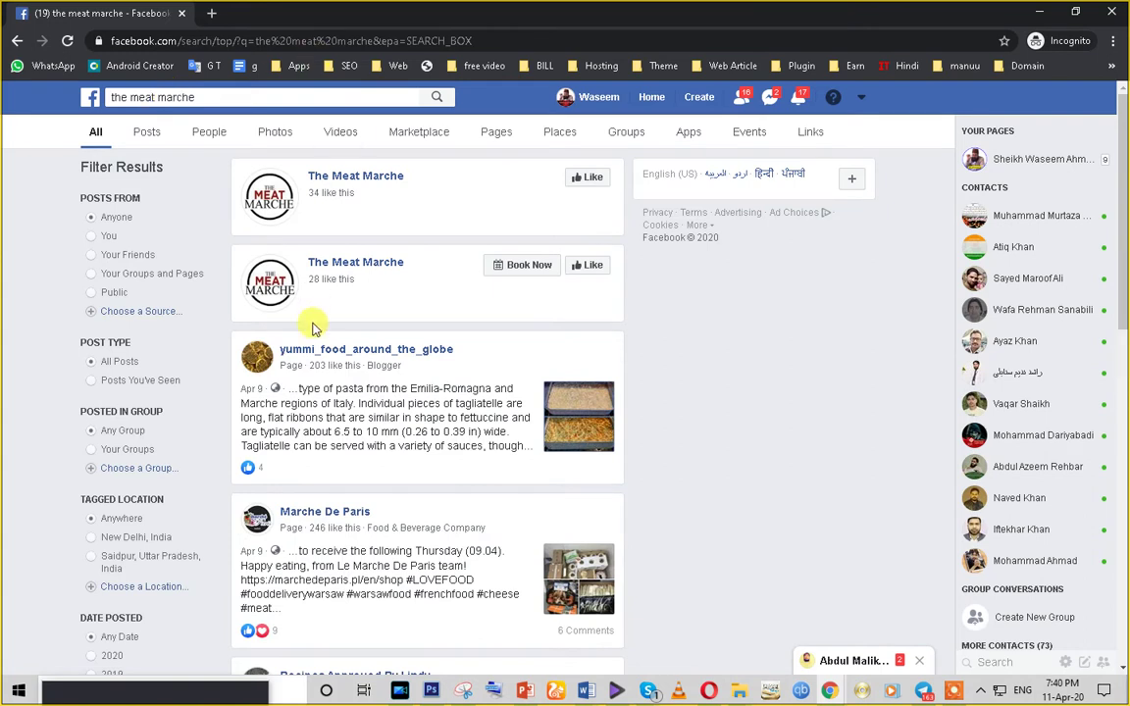
- Open The Meat Marche page and scroll through its Premium Meats cover, posts and details
{"action": "left_click", "coordinate": [348, 178]}
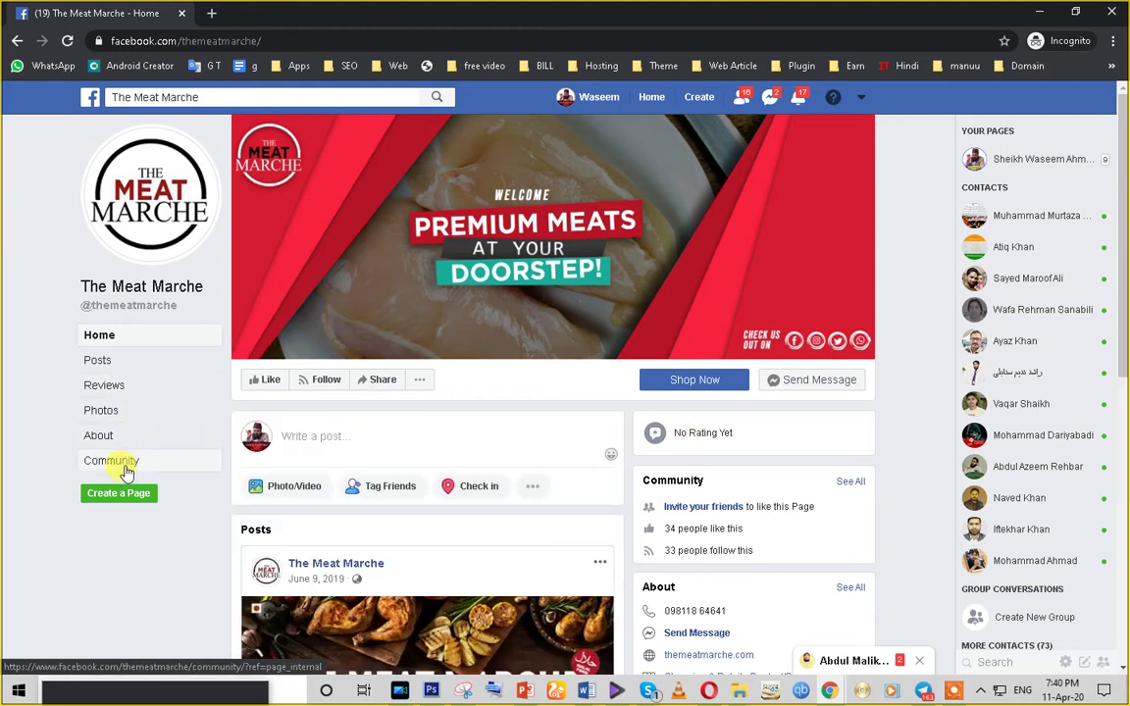
{"action": "scroll", "coordinate": [119, 453], "scroll_direction": "down", "scroll_amount": 1}
{"action": "scroll", "coordinate": [115, 481], "scroll_direction": "up", "scroll_amount": 1}
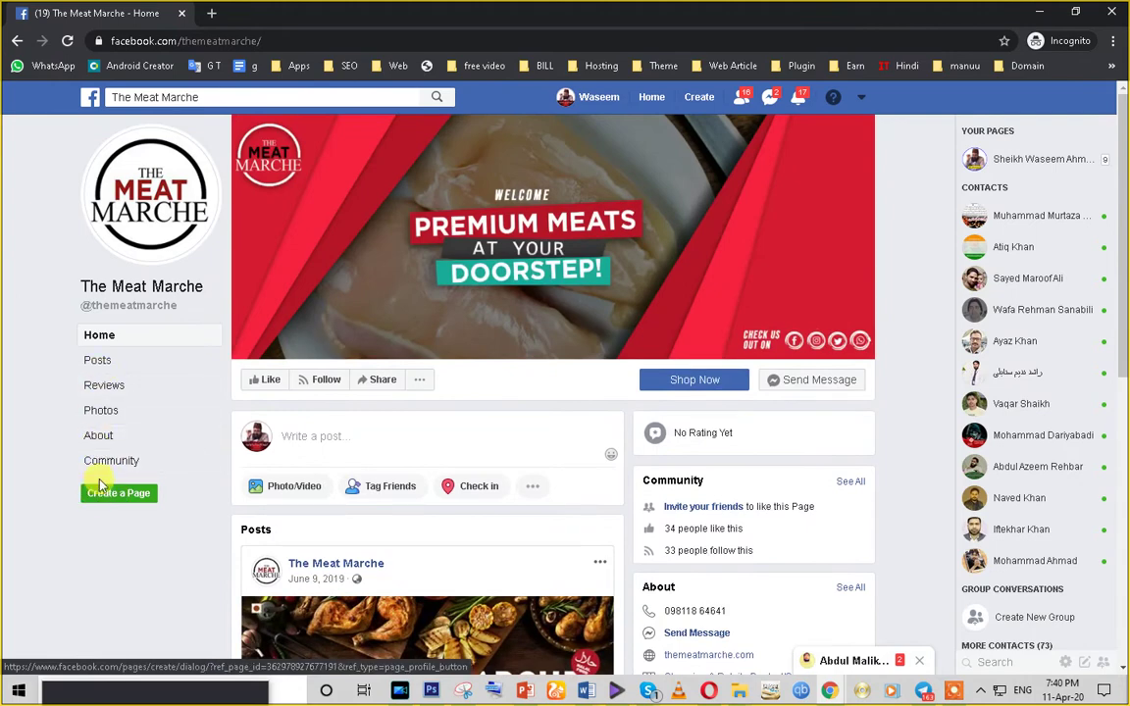
{"action": "scroll", "coordinate": [97, 413], "scroll_direction": "down", "scroll_amount": 5}
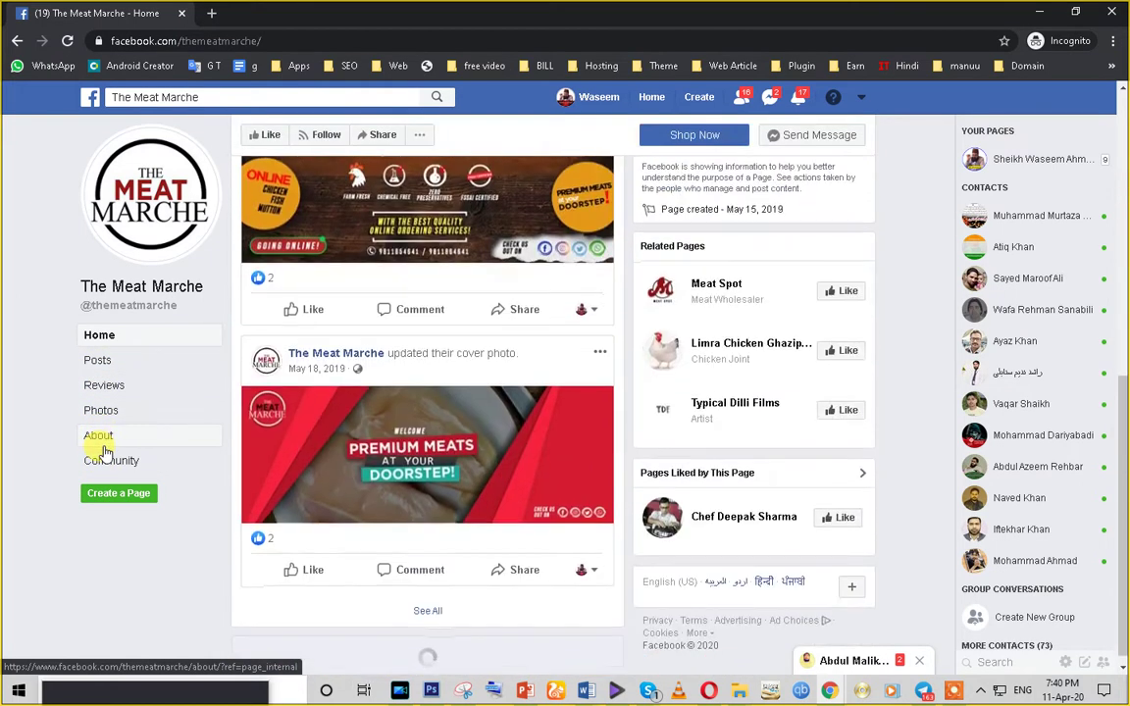
{"action": "scroll", "coordinate": [101, 454], "scroll_direction": "up", "scroll_amount": 5}
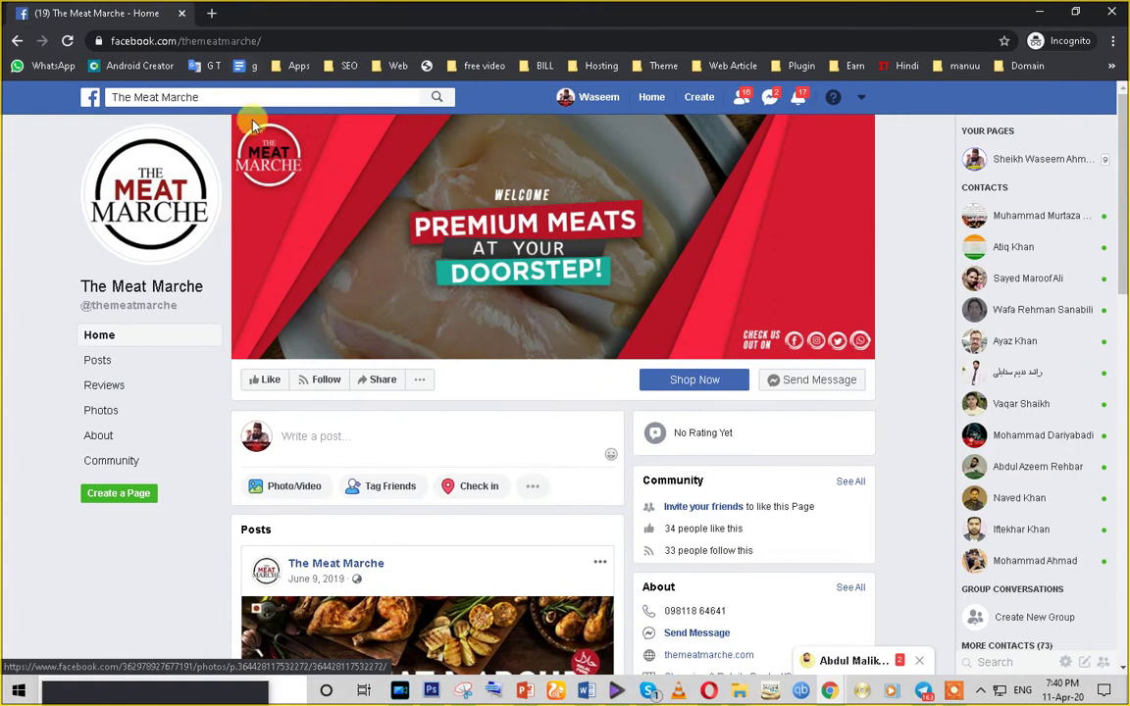
{"action": "left_click", "coordinate": [202, 97]}
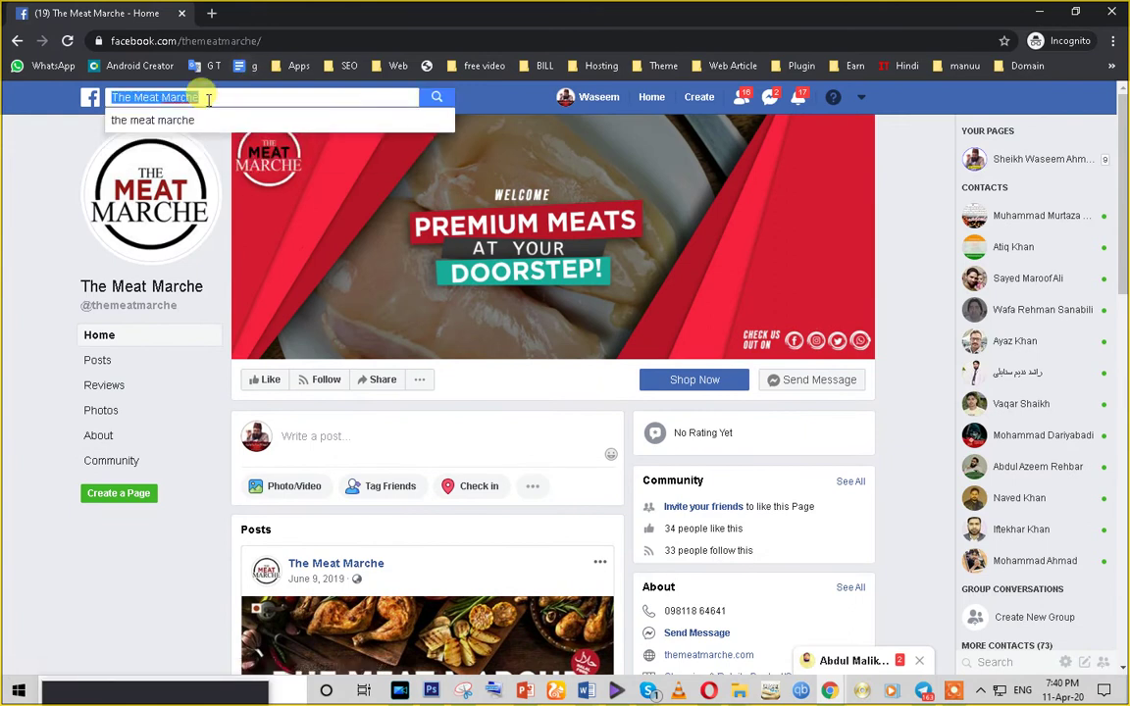
- Search Facebook for 'ez grocia', fix the spelling and rerun the search
{"action": "type", "text": "t"}
{"action": "key", "text": "BackSpace"}
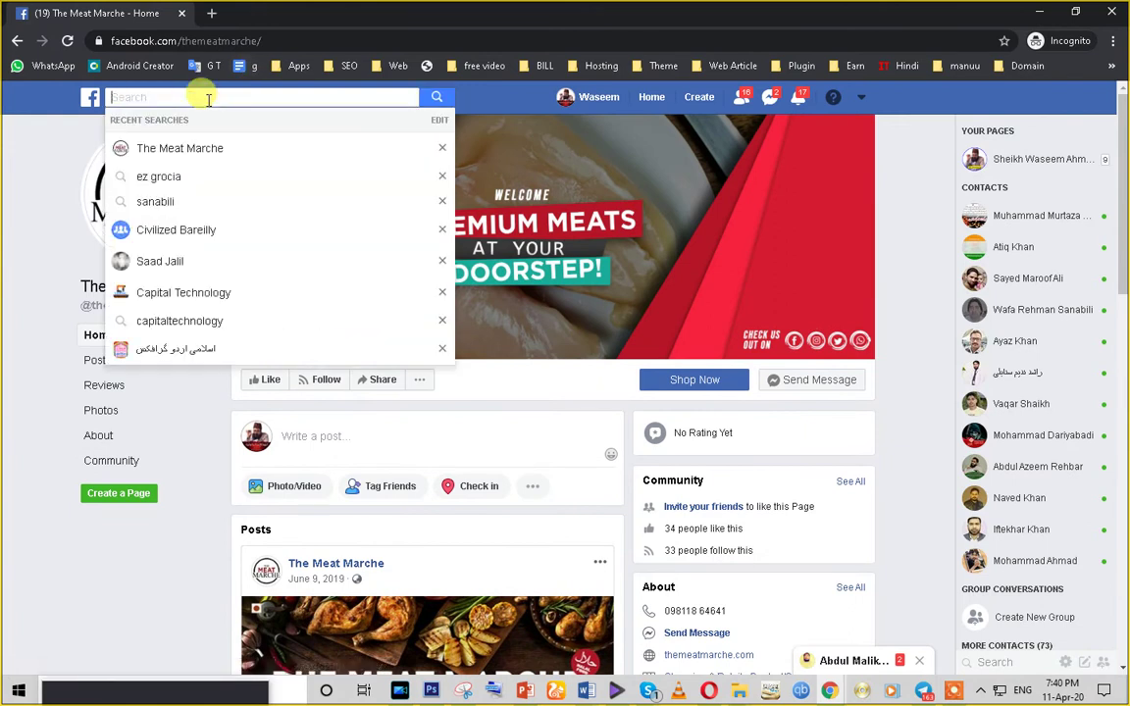
{"action": "type", "text": "e"}
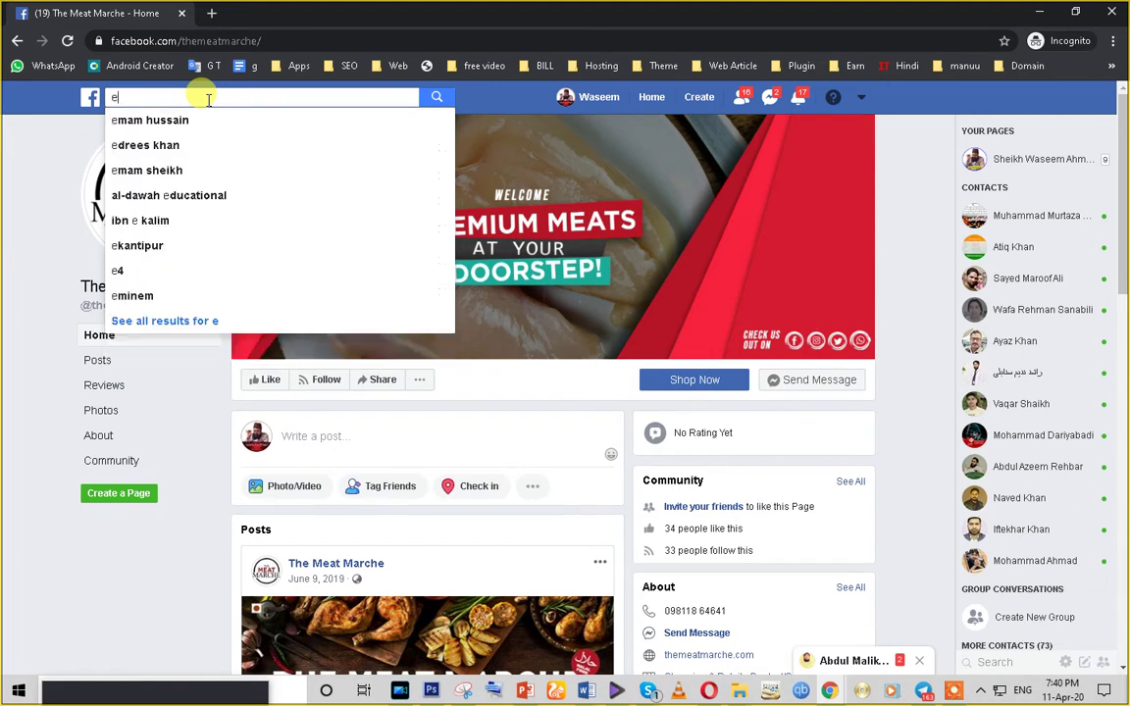
{"action": "type", "text": "z gr"}
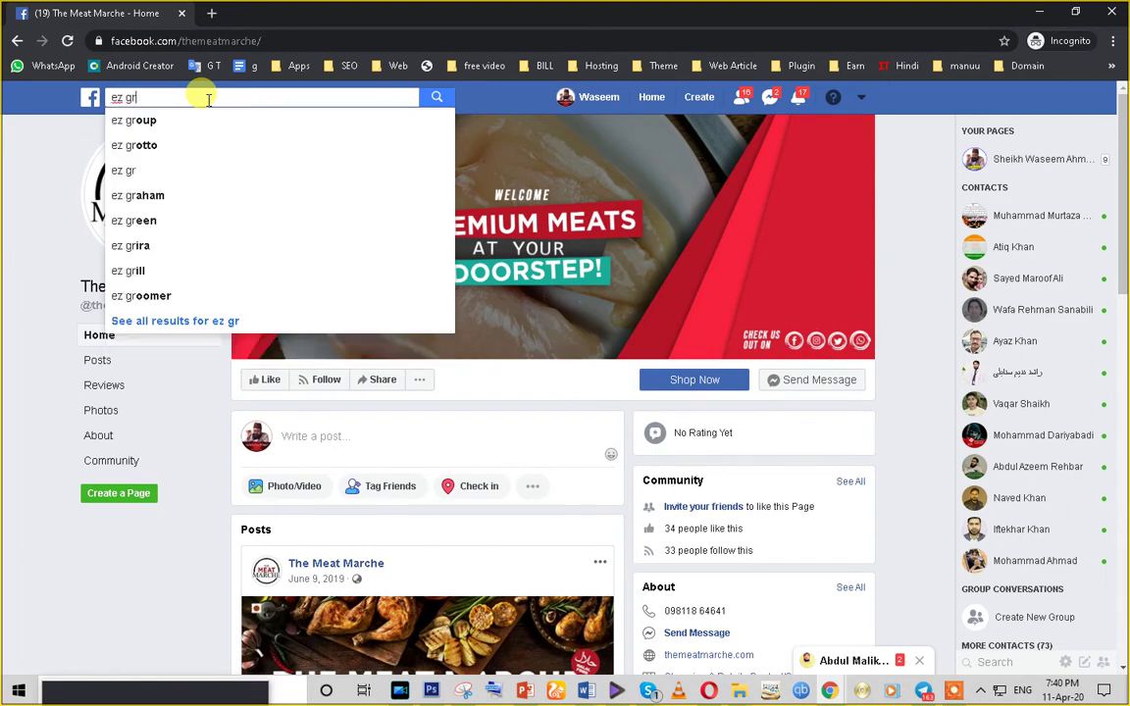
{"action": "type", "text": "oci"}
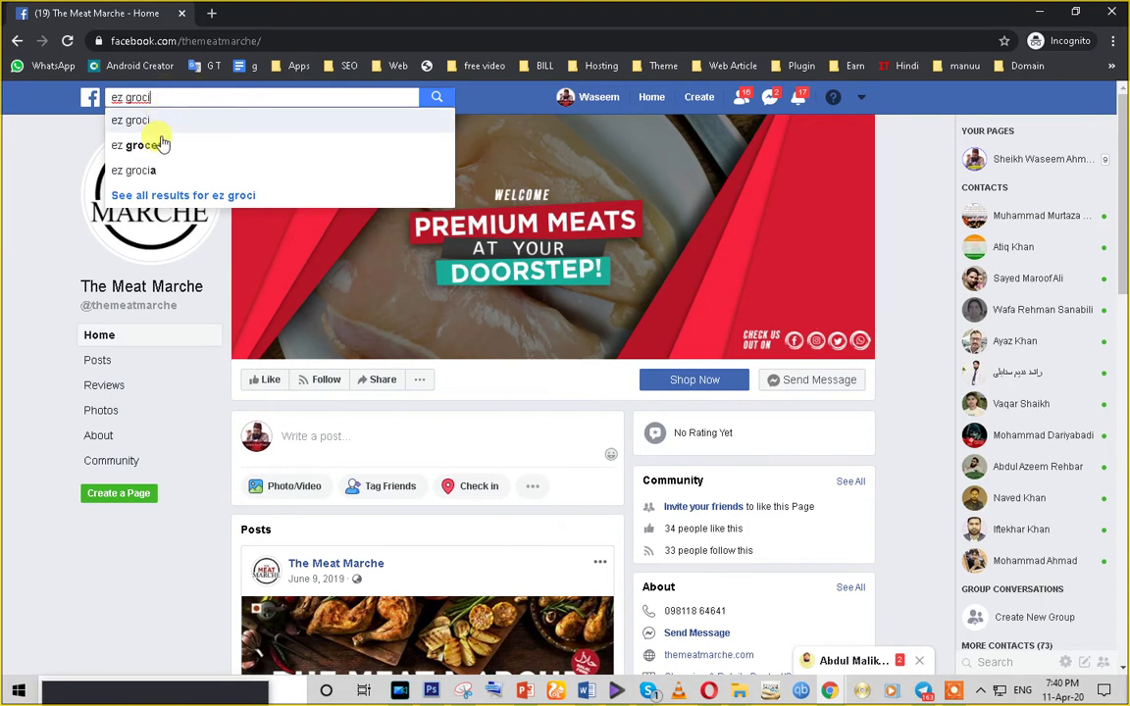
{"action": "left_click", "coordinate": [156, 167]}
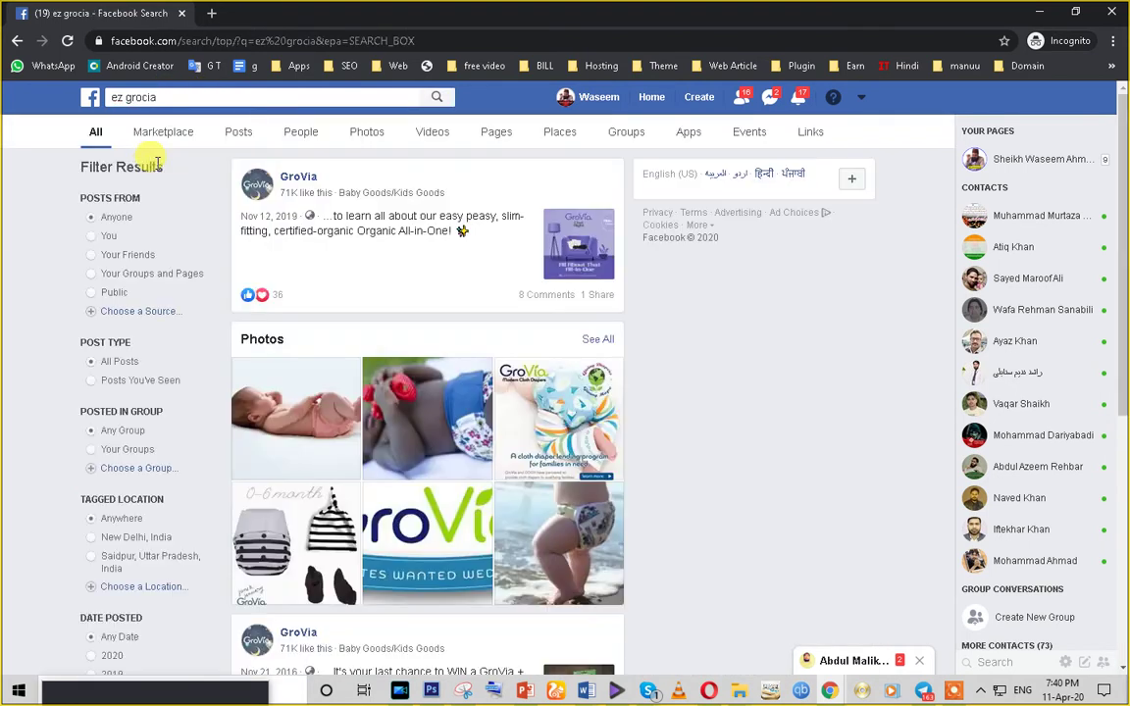
{"action": "left_click", "coordinate": [152, 100]}
{"action": "key", "text": "BackSpace"}
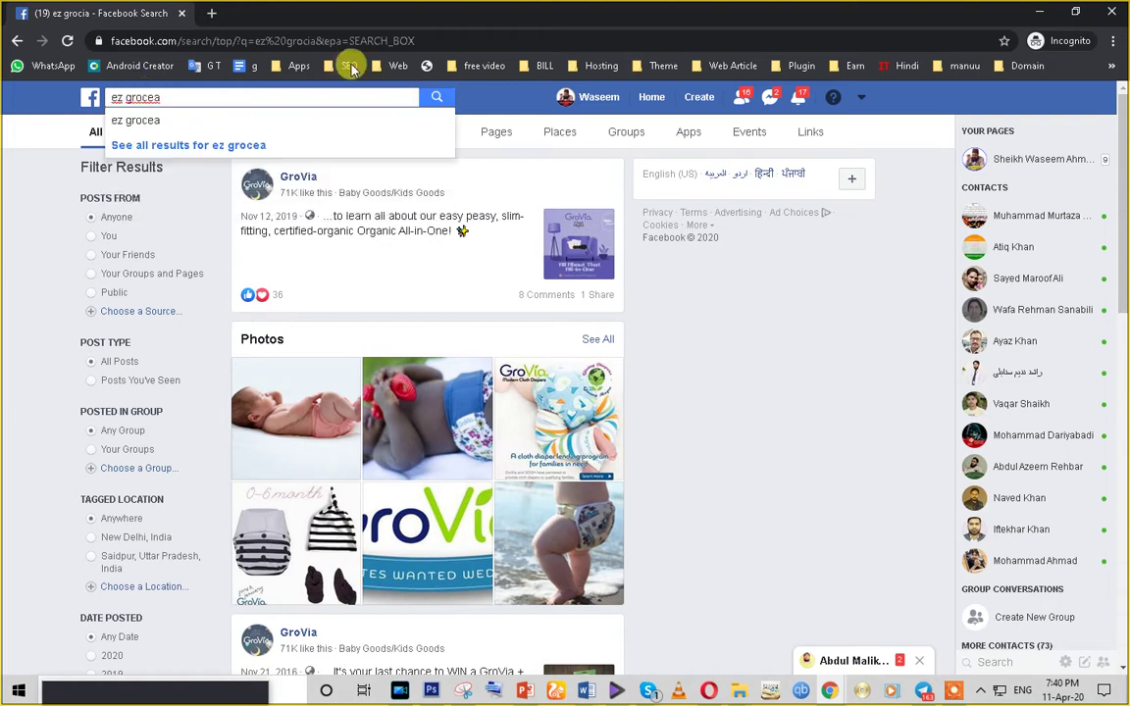
{"action": "key", "text": "BackSpace"}
{"action": "type", "text": "i"}
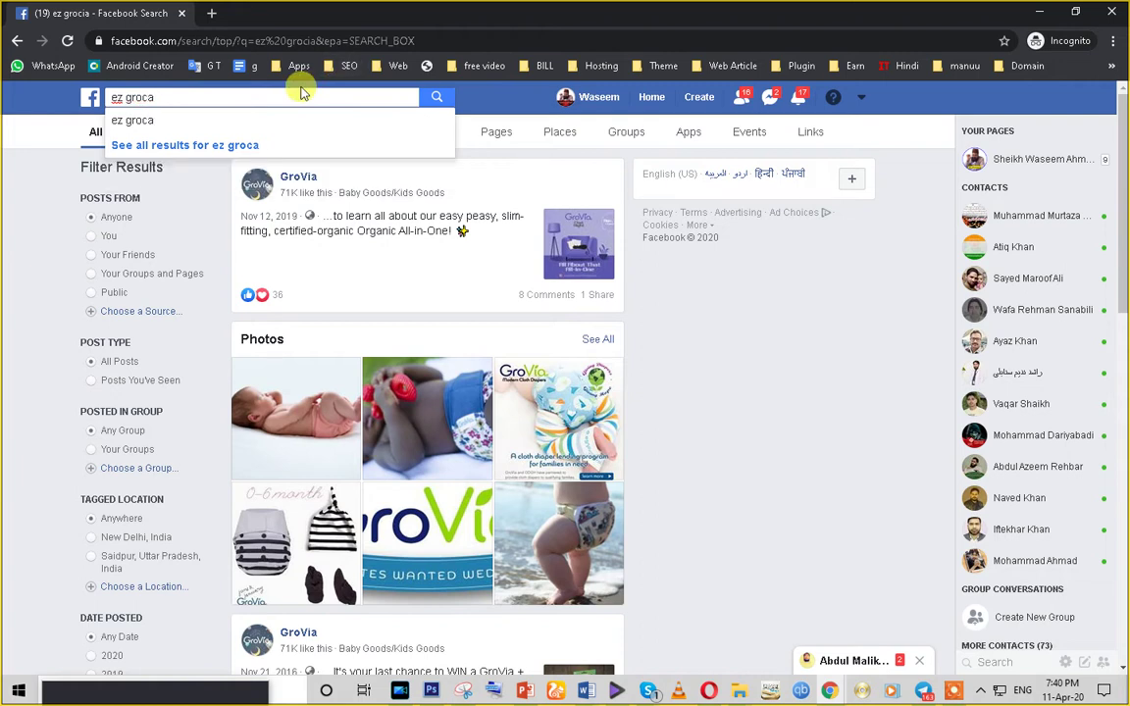
{"action": "key", "text": "Return"}
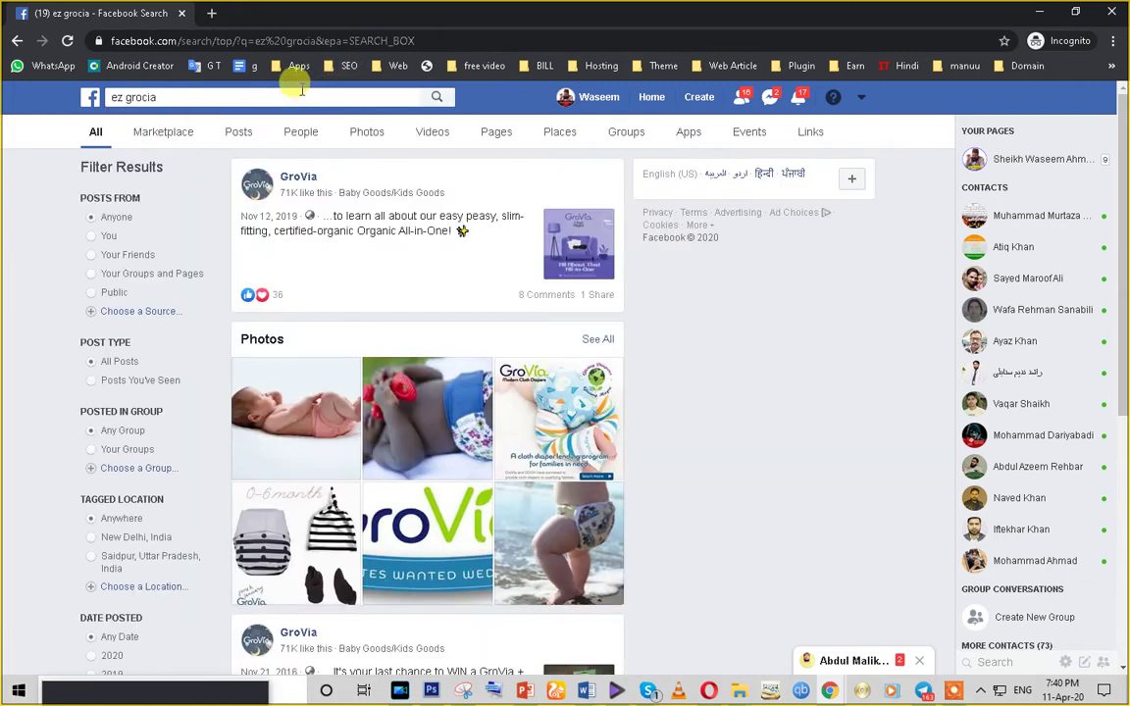
{"action": "scroll", "coordinate": [353, 390], "scroll_direction": "down", "scroll_amount": 4}
{"action": "scroll", "coordinate": [294, 314], "scroll_direction": "up", "scroll_amount": 3}
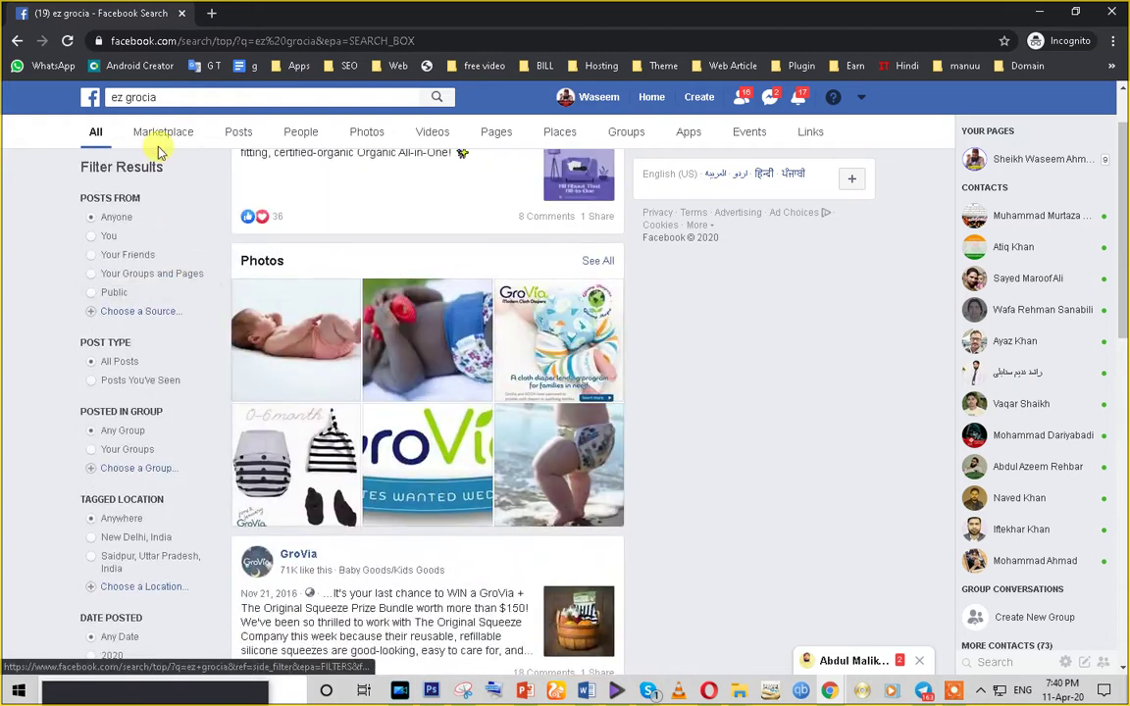
- Load ezgroceria.com in a new tab and paste its URL into Facebook's search box
{"action": "left_click", "coordinate": [147, 97]}
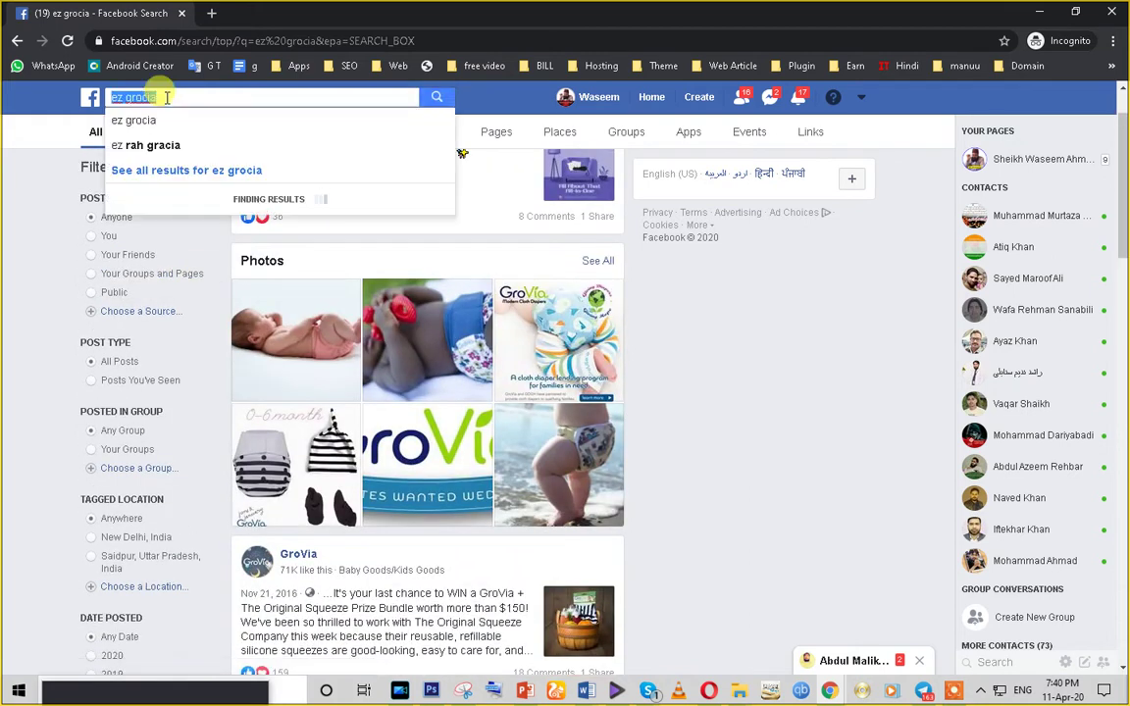
{"action": "left_click", "coordinate": [797, 690]}
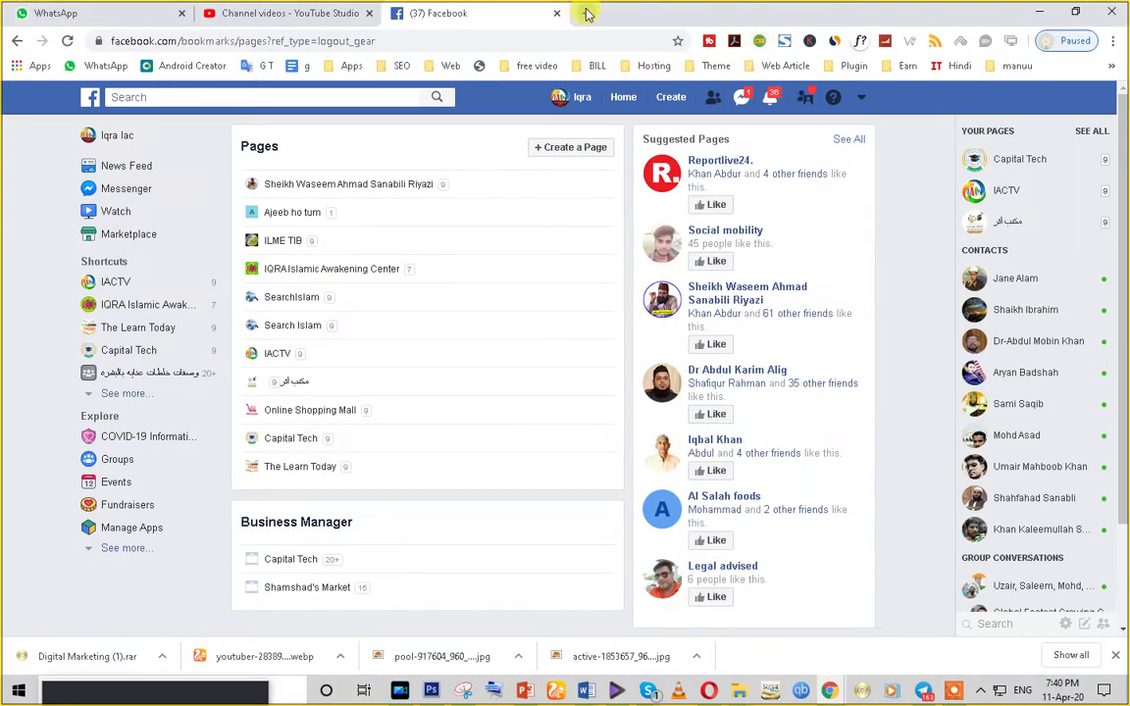
{"action": "left_click", "coordinate": [586, 14]}
{"action": "type", "text": "ez"}
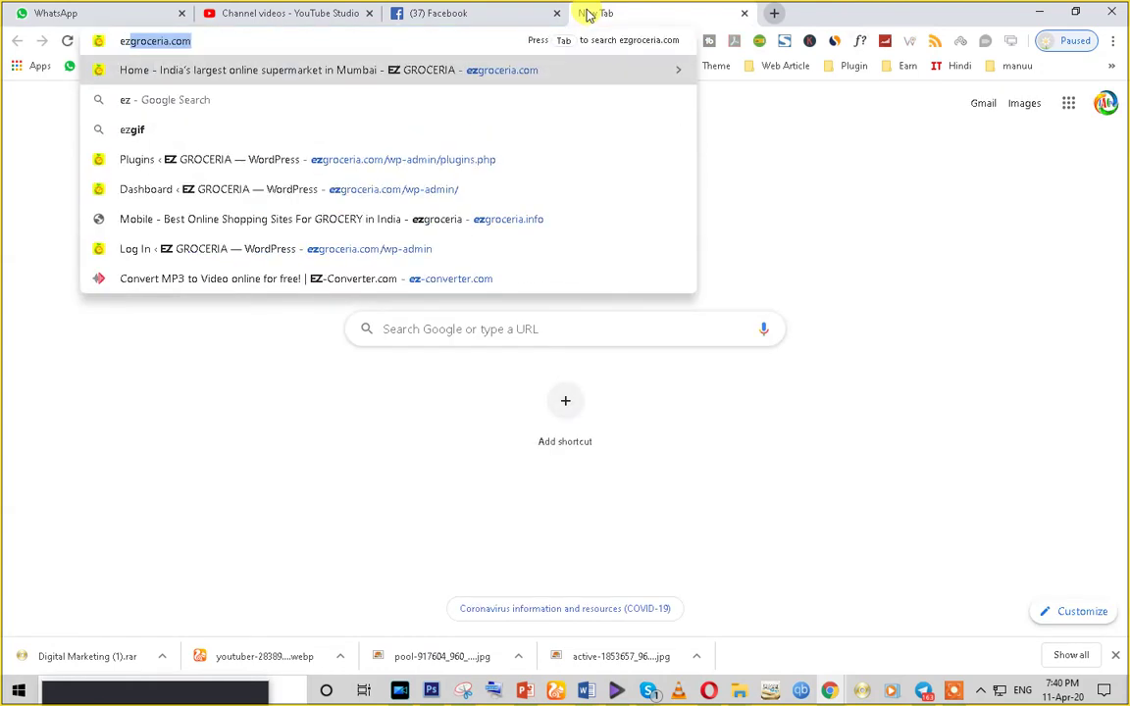
{"action": "key", "text": "Return"}
{"action": "left_click", "coordinate": [160, 44]}
{"action": "key", "text": "ctrl+c"}
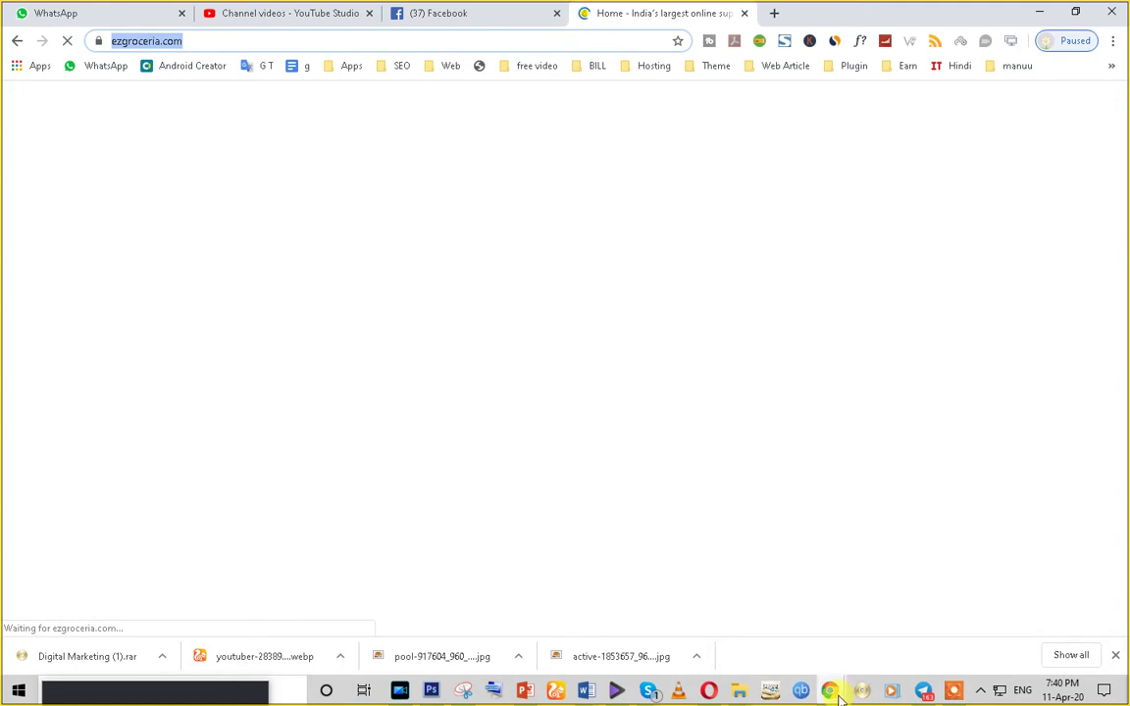
{"action": "left_click", "coordinate": [901, 613]}
{"action": "key", "text": "ctrl+a"}
{"action": "key", "text": "ctrl+v"}
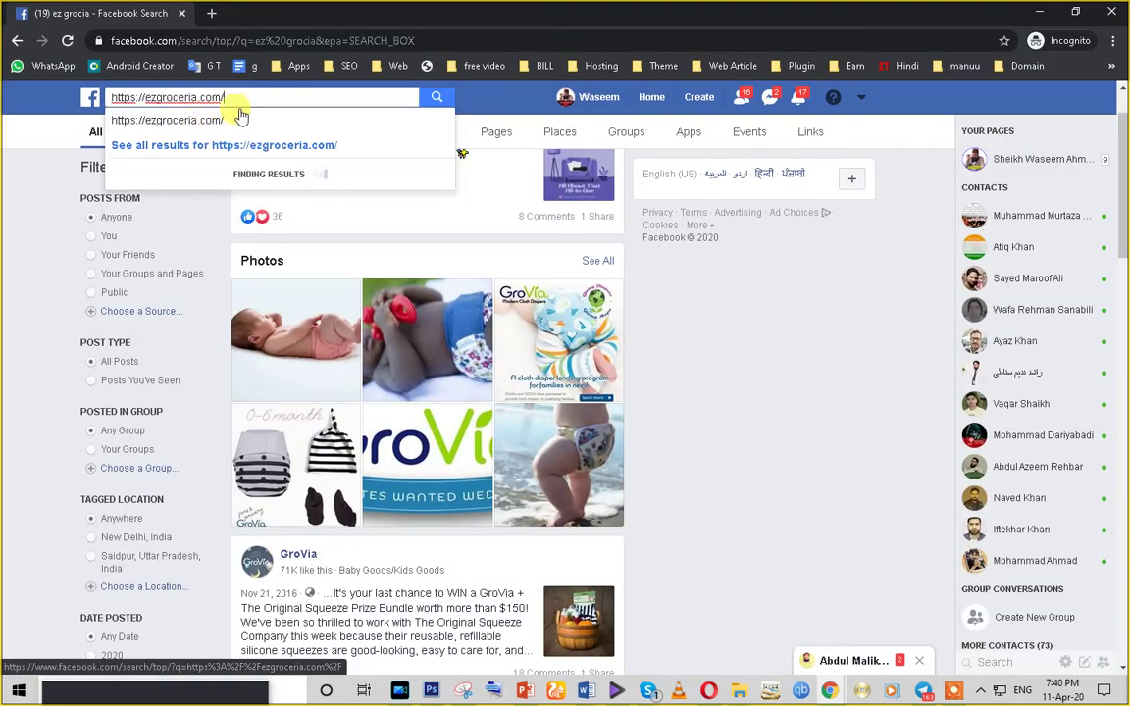
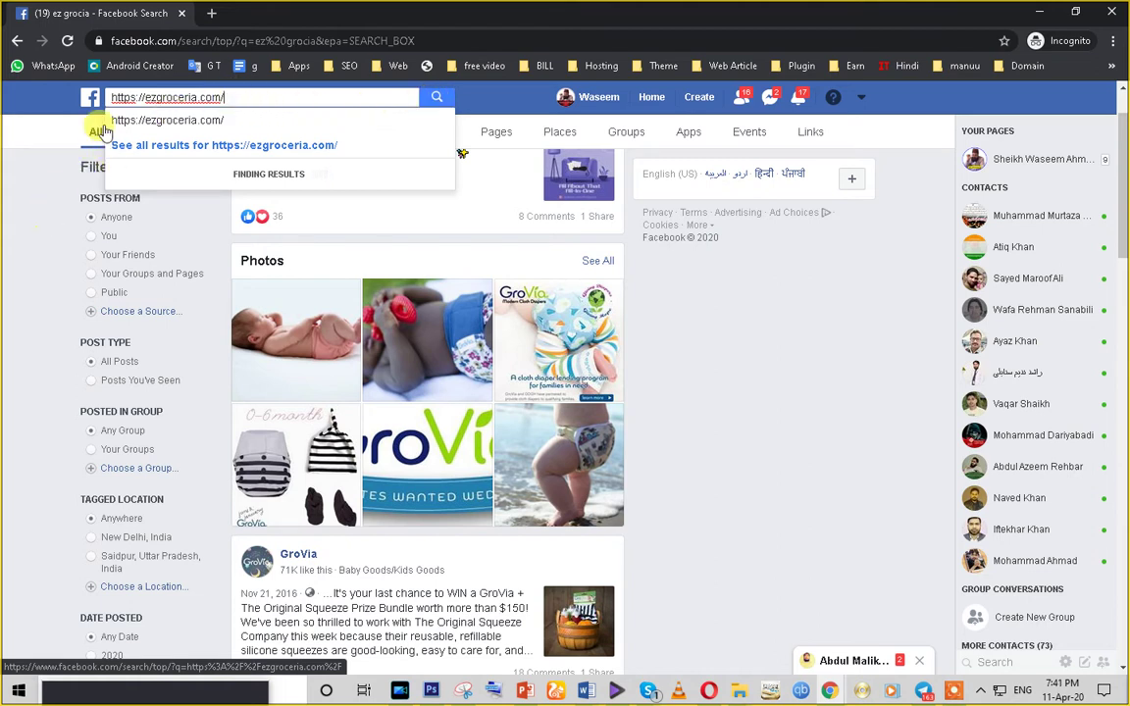
- Search Facebook for ezgroceria, check the Groceria Page, and return to the results
{"action": "left_click", "coordinate": [224, 39]}
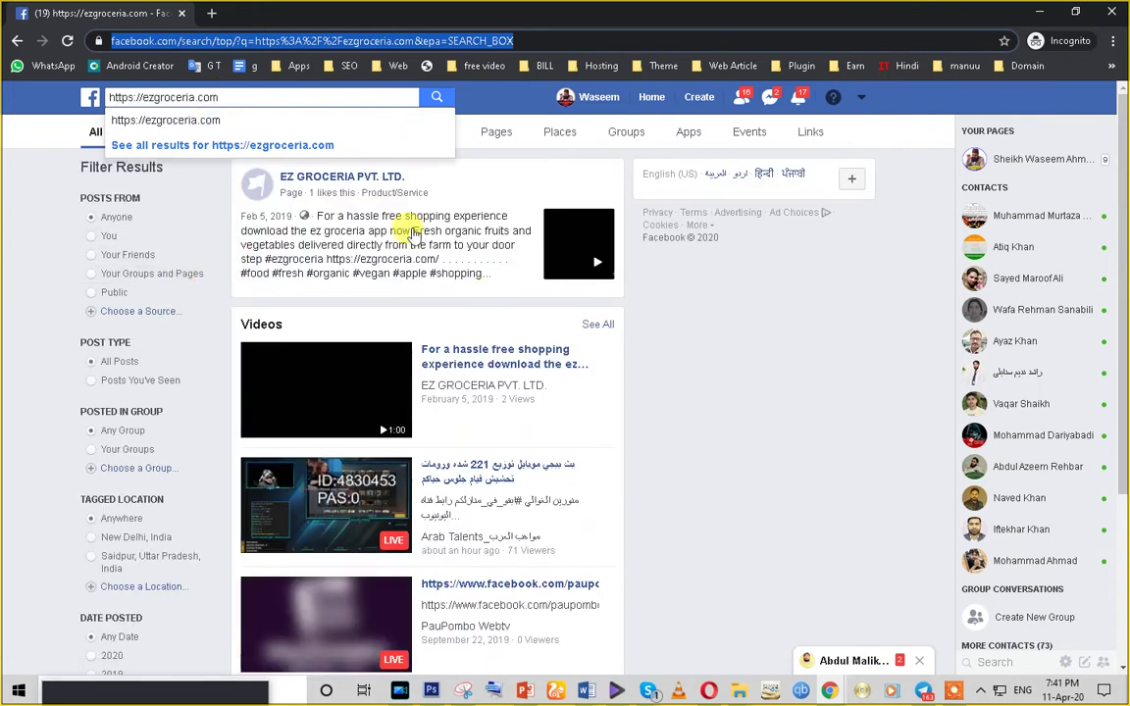
{"action": "left_click", "coordinate": [223, 97]}
{"action": "key", "text": "BackSpace"}
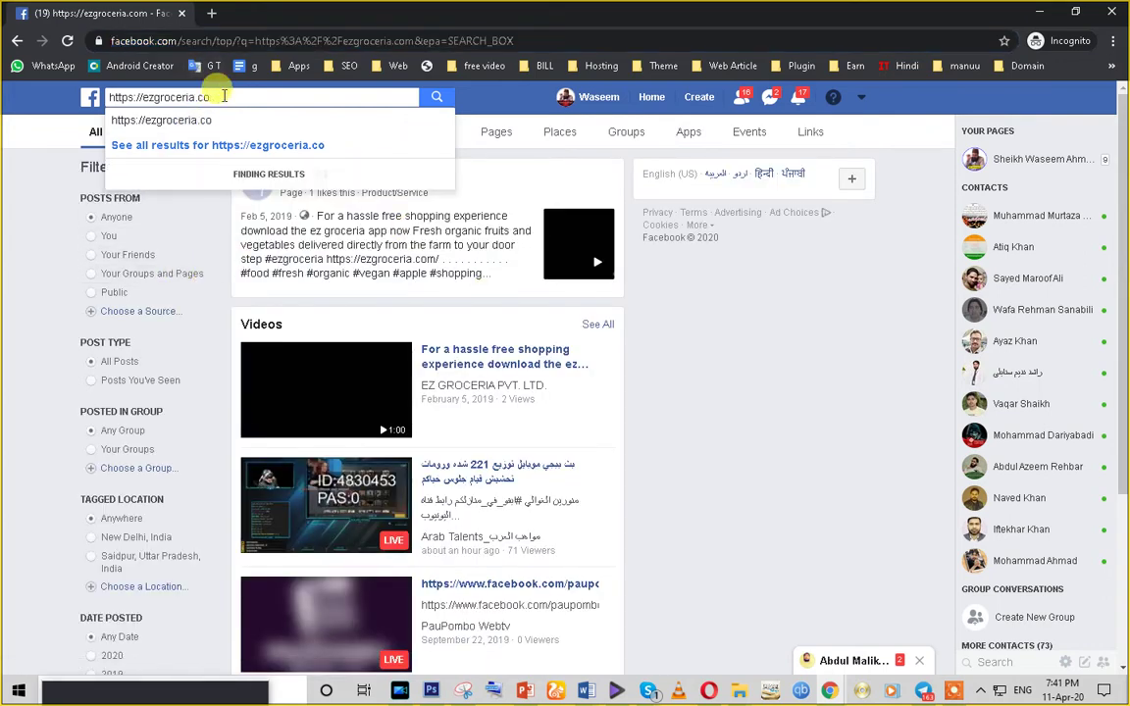
{"action": "key", "text": "BackSpace"}
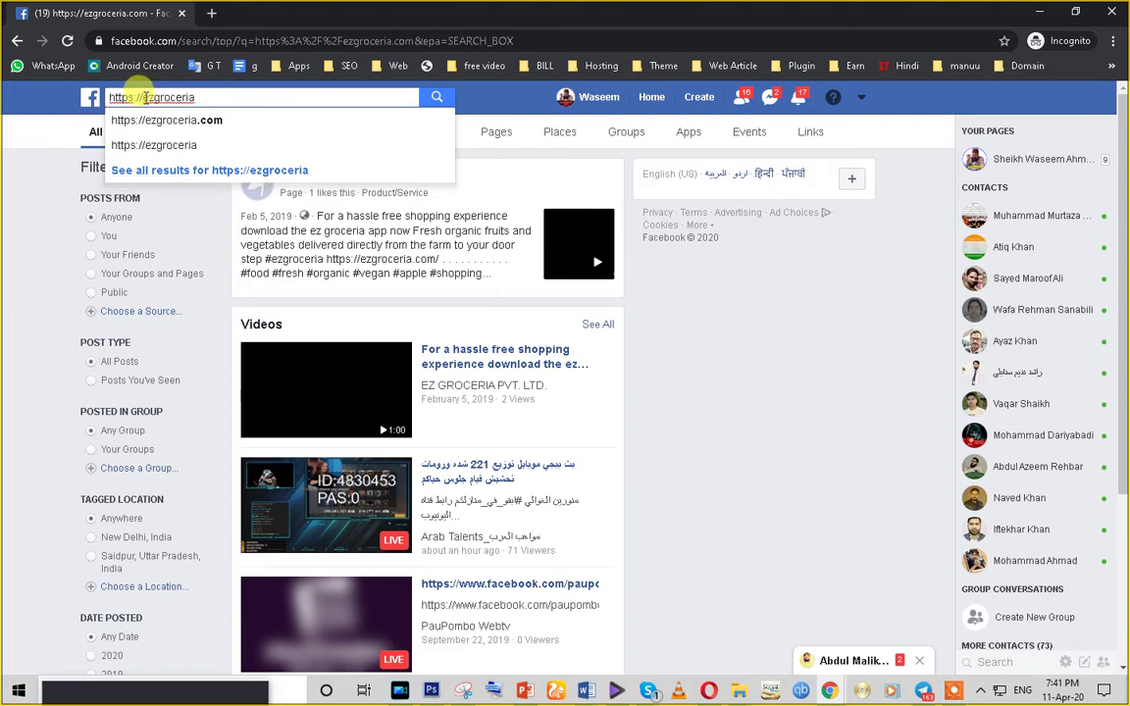
{"action": "key", "text": "BackSpace"}
{"action": "key", "text": "Return"}
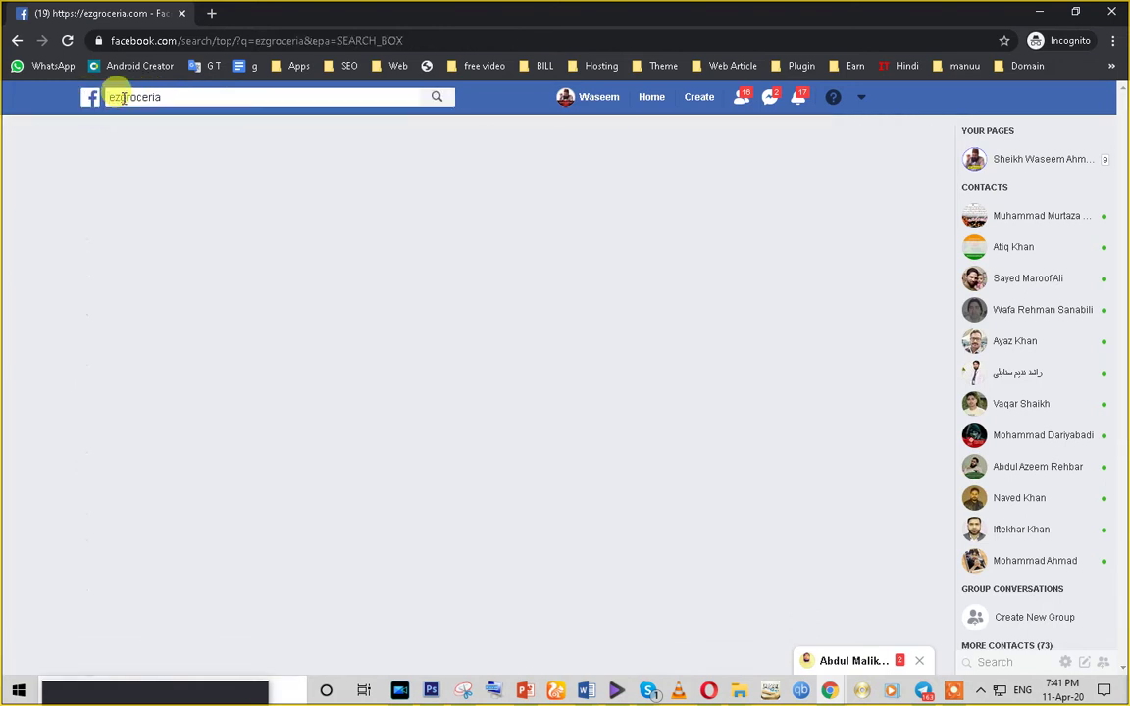
{"action": "scroll", "coordinate": [477, 469], "scroll_direction": "down", "scroll_amount": 3}
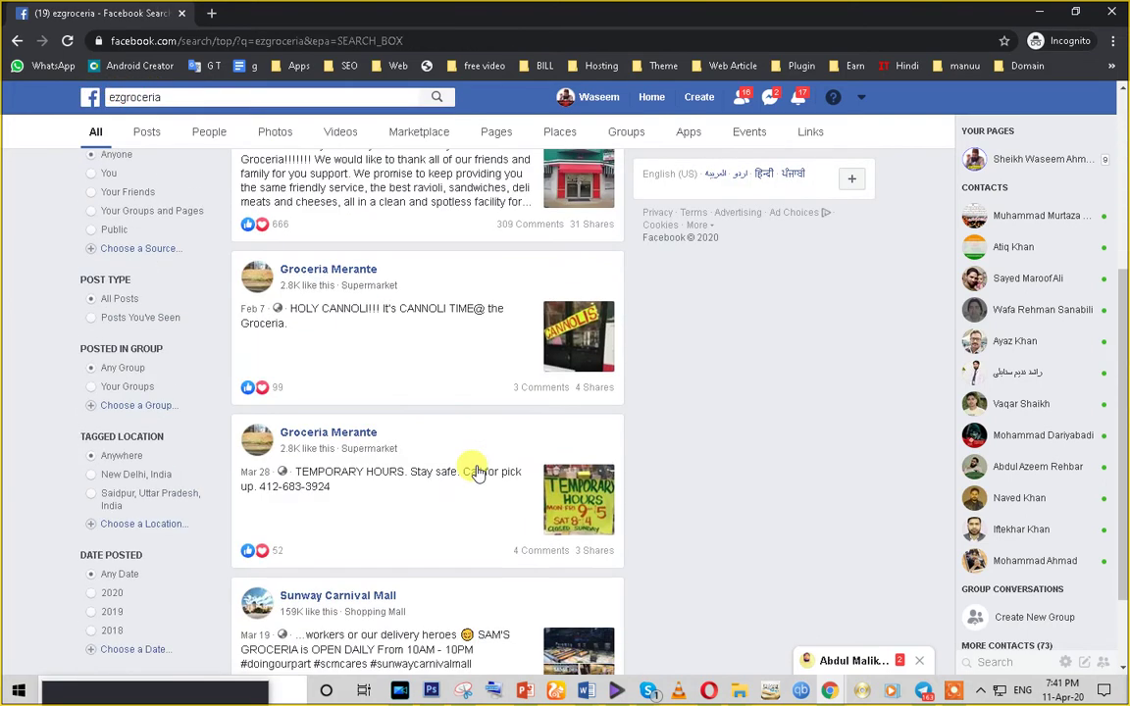
{"action": "scroll", "coordinate": [477, 469], "scroll_direction": "up", "scroll_amount": 3}
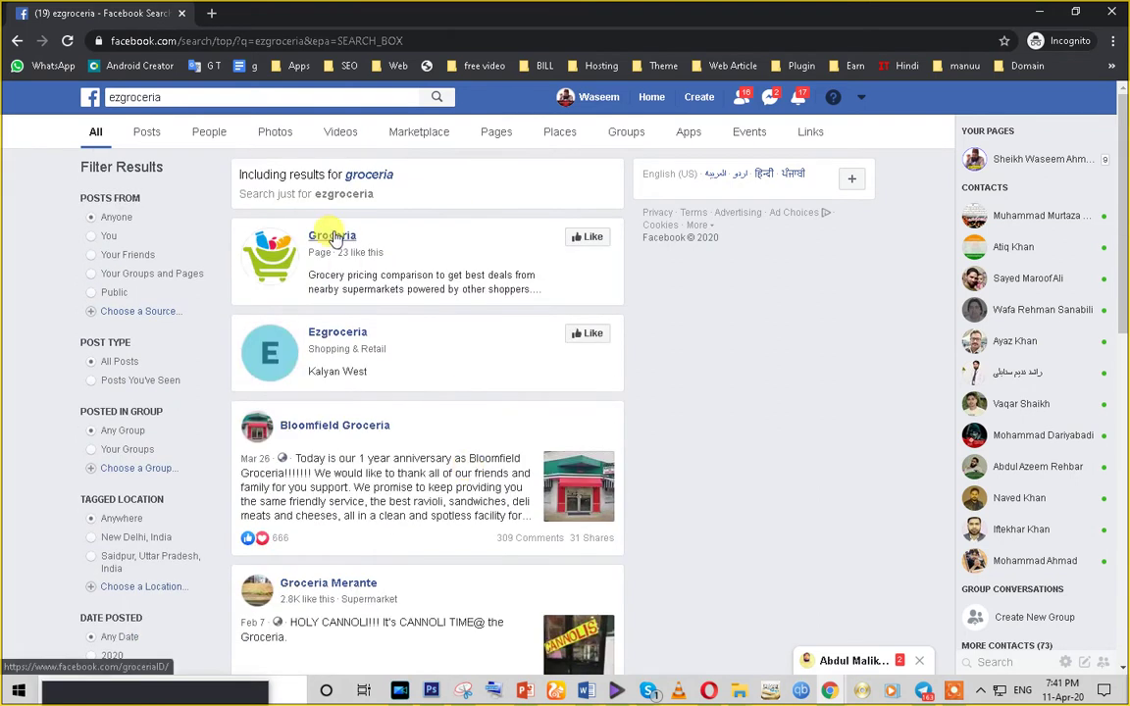
{"action": "left_click", "coordinate": [334, 236]}
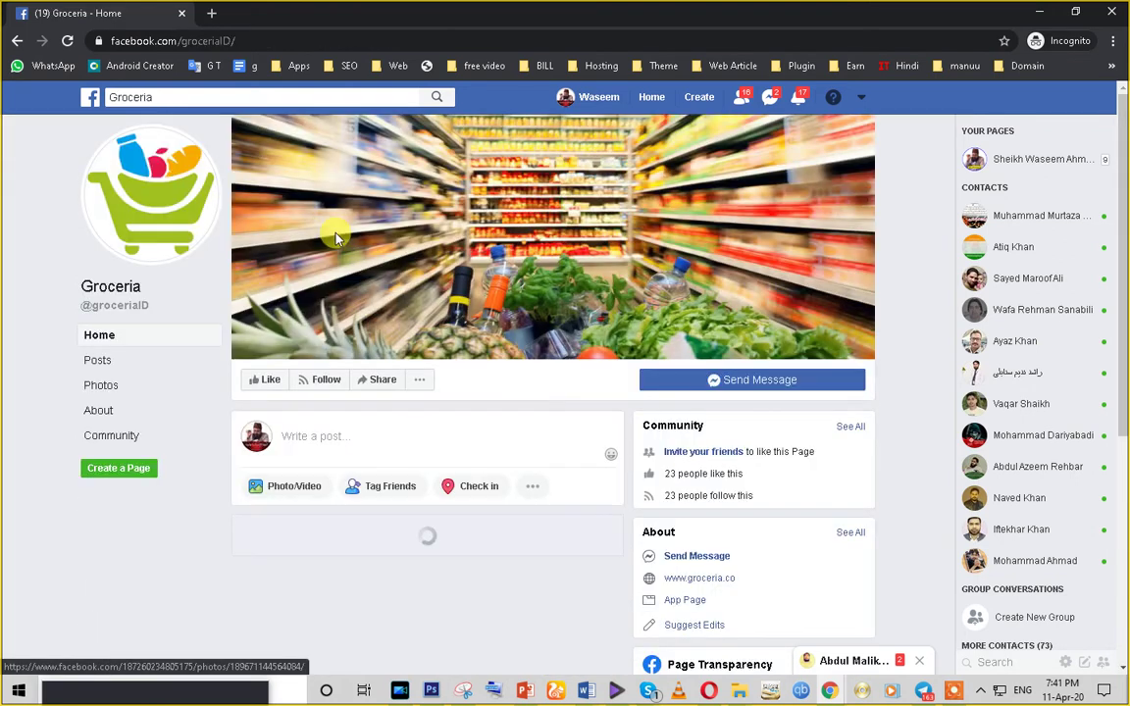
{"action": "left_click", "coordinate": [16, 40]}
- Search 'ez groceria' and review the Ez Groceria pvt ltd Page before returning to results
{"action": "scroll", "coordinate": [359, 315], "scroll_direction": "down", "scroll_amount": 5}
{"action": "scroll", "coordinate": [353, 530], "scroll_direction": "up", "scroll_amount": 3}
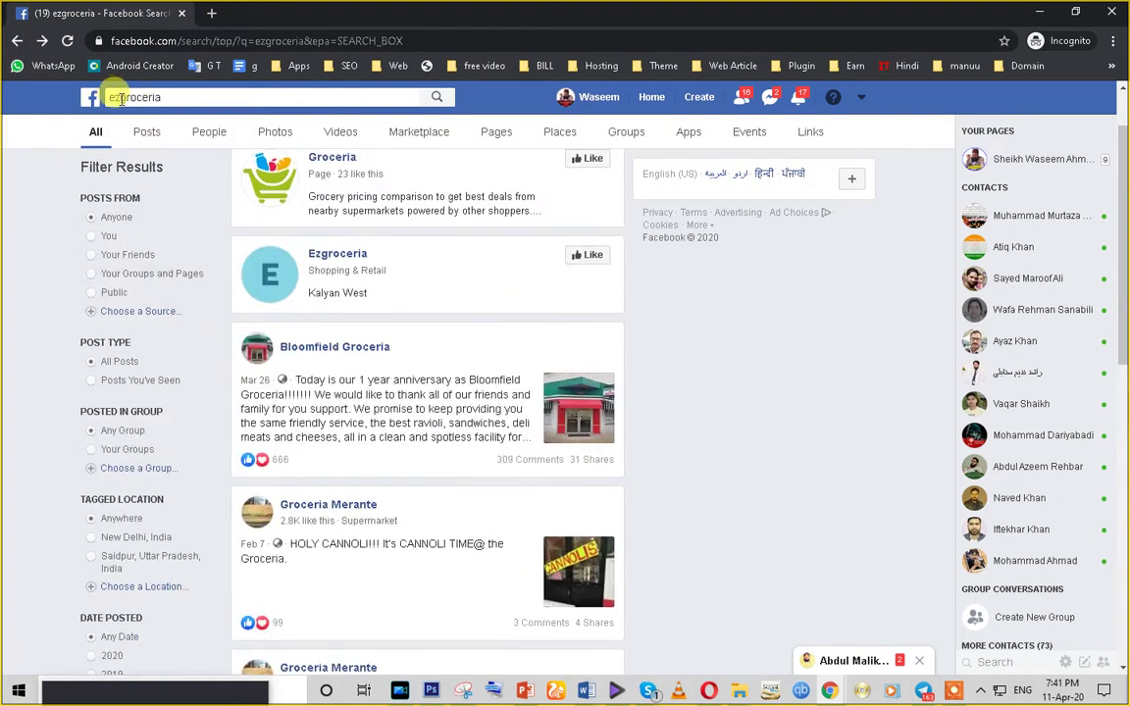
{"action": "left_click", "coordinate": [120, 99]}
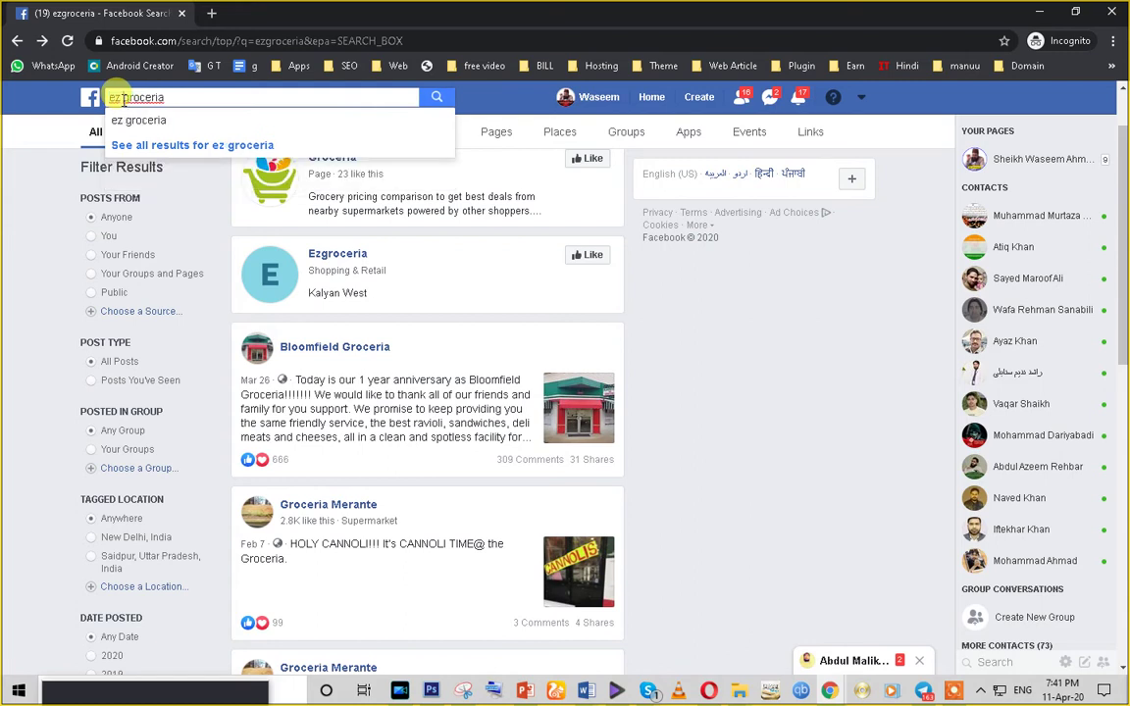
{"action": "key", "text": "Return"}
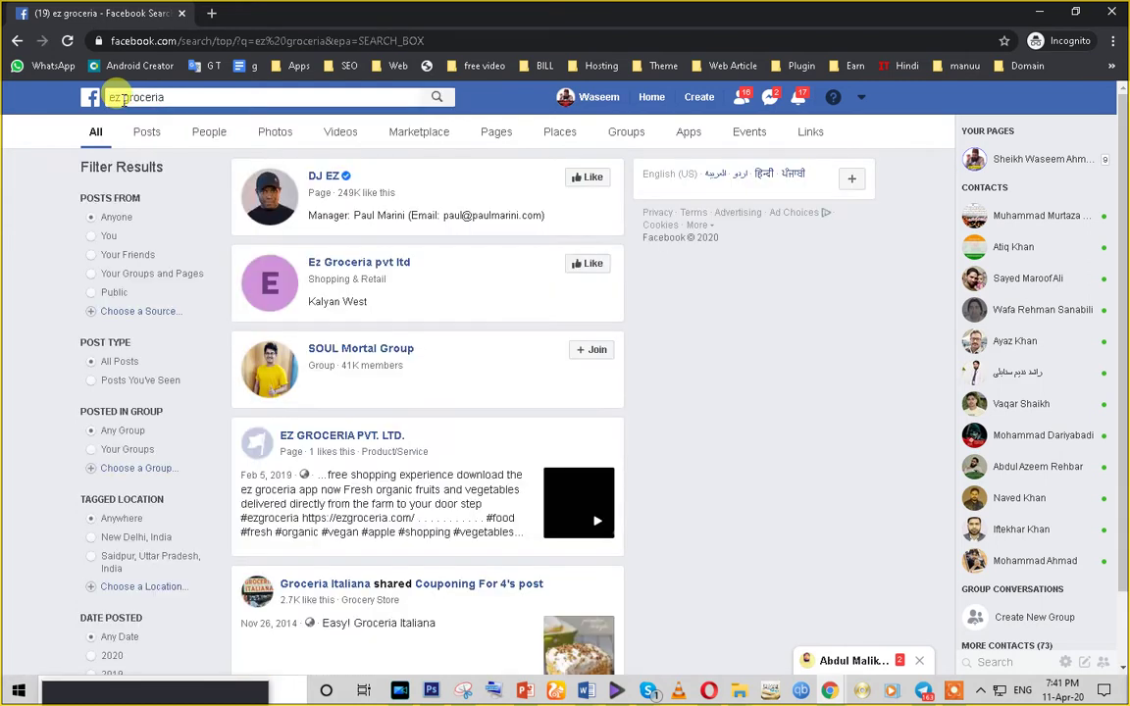
{"action": "left_click", "coordinate": [393, 263]}
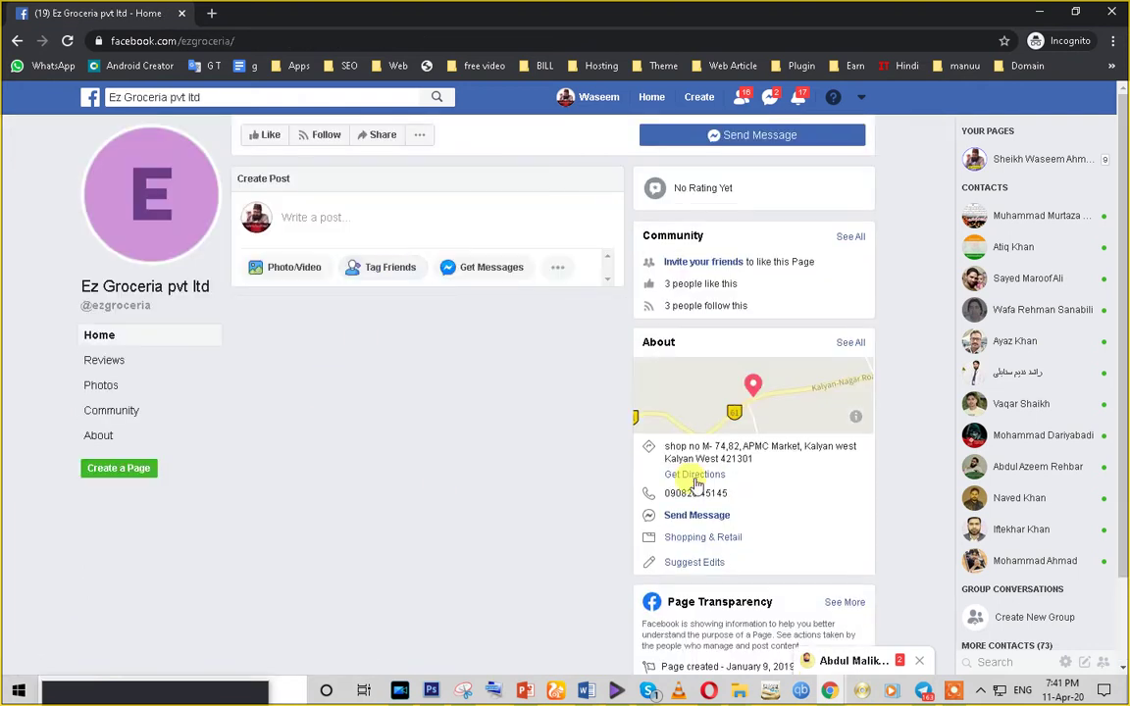
{"action": "scroll", "coordinate": [510, 441], "scroll_direction": "down", "scroll_amount": 2}
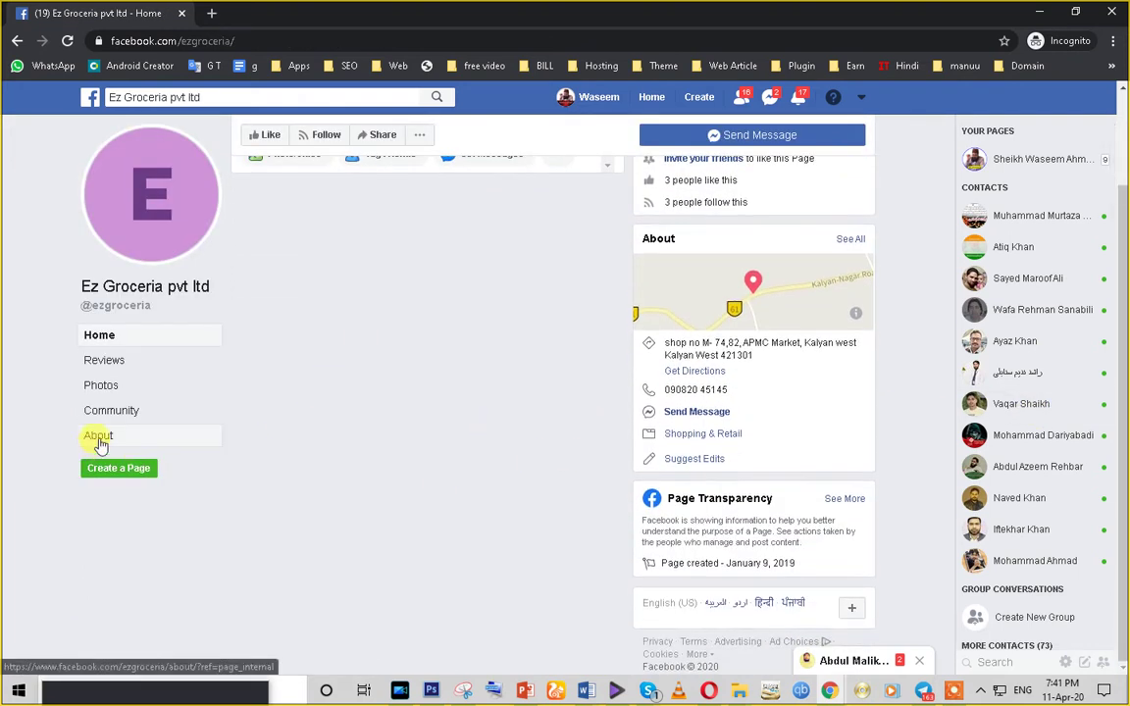
{"action": "scroll", "coordinate": [421, 461], "scroll_direction": "up", "scroll_amount": 2}
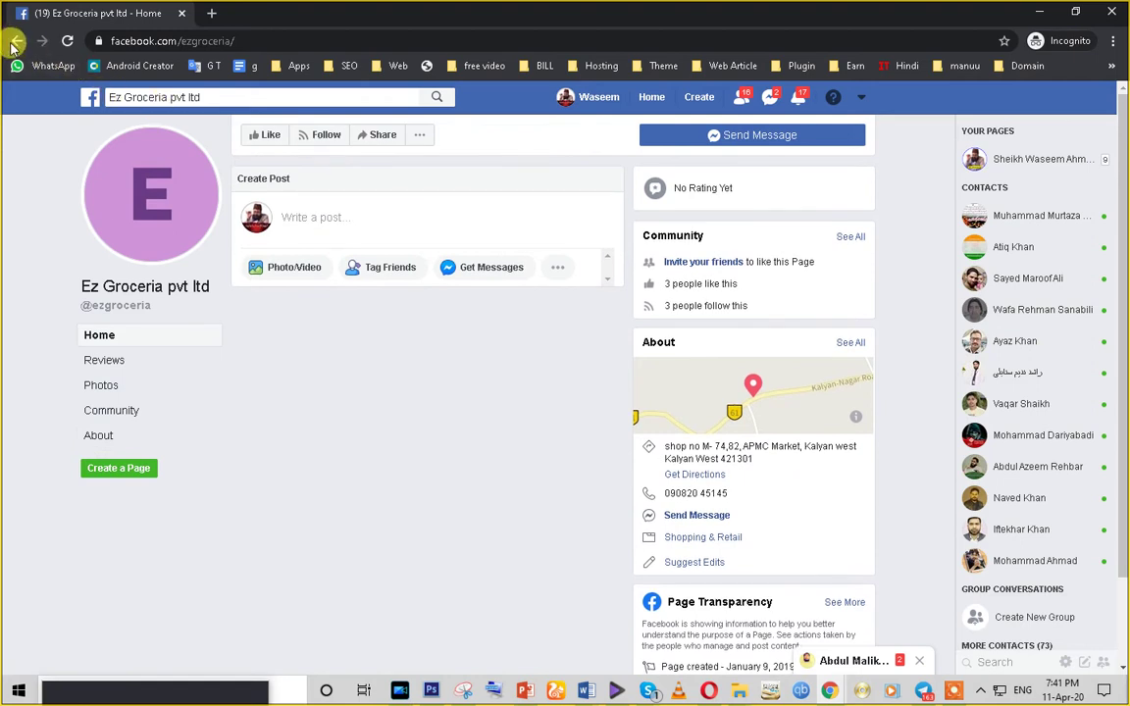
{"action": "left_click", "coordinate": [17, 42]}
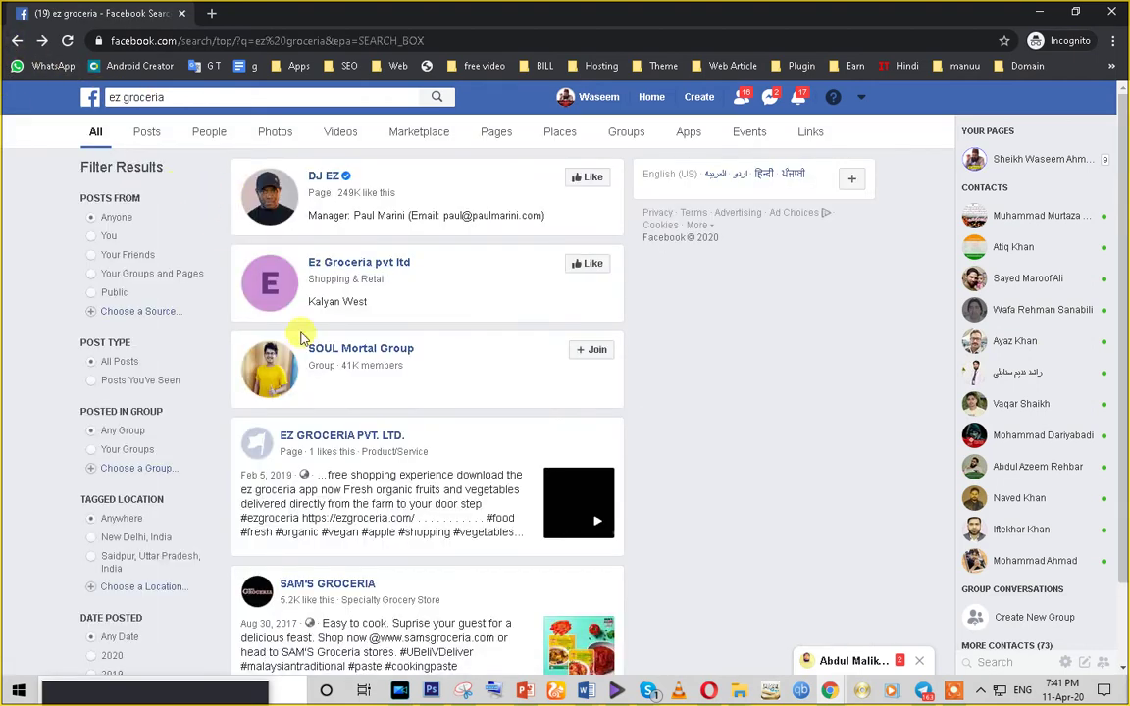
{"action": "scroll", "coordinate": [302, 339], "scroll_direction": "down", "scroll_amount": 5}
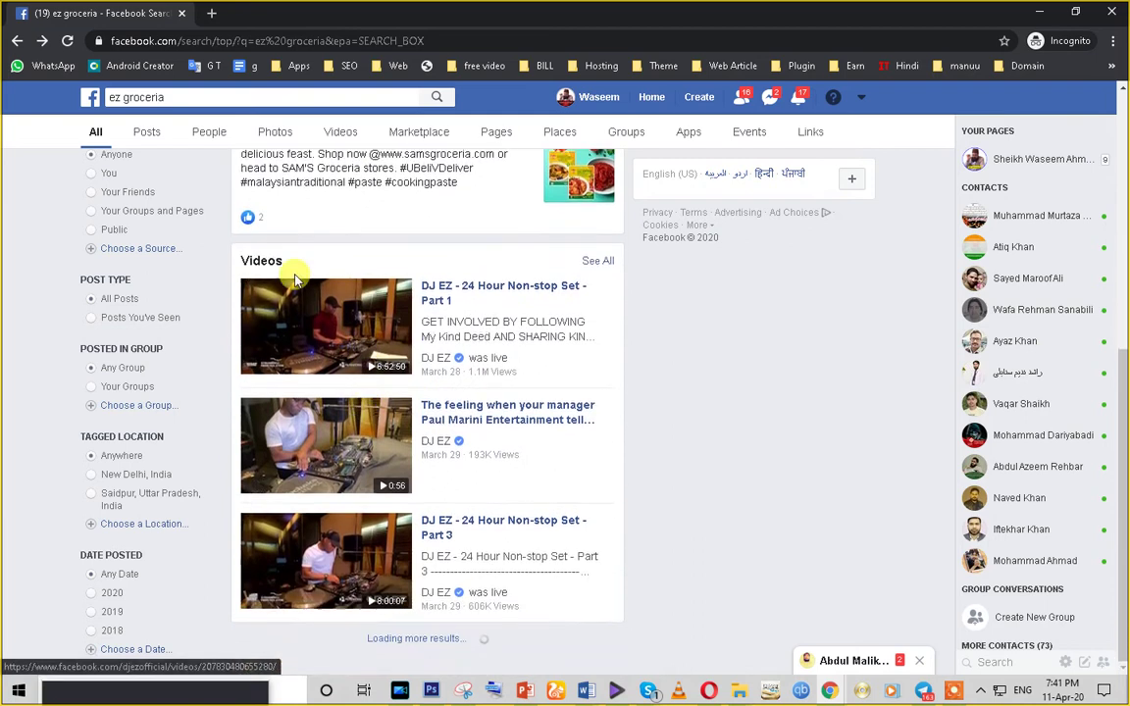
- Search Facebook for zameershop and open the Zameer Shop Page
{"action": "left_click", "coordinate": [172, 96]}
{"action": "type", "text": "za"}
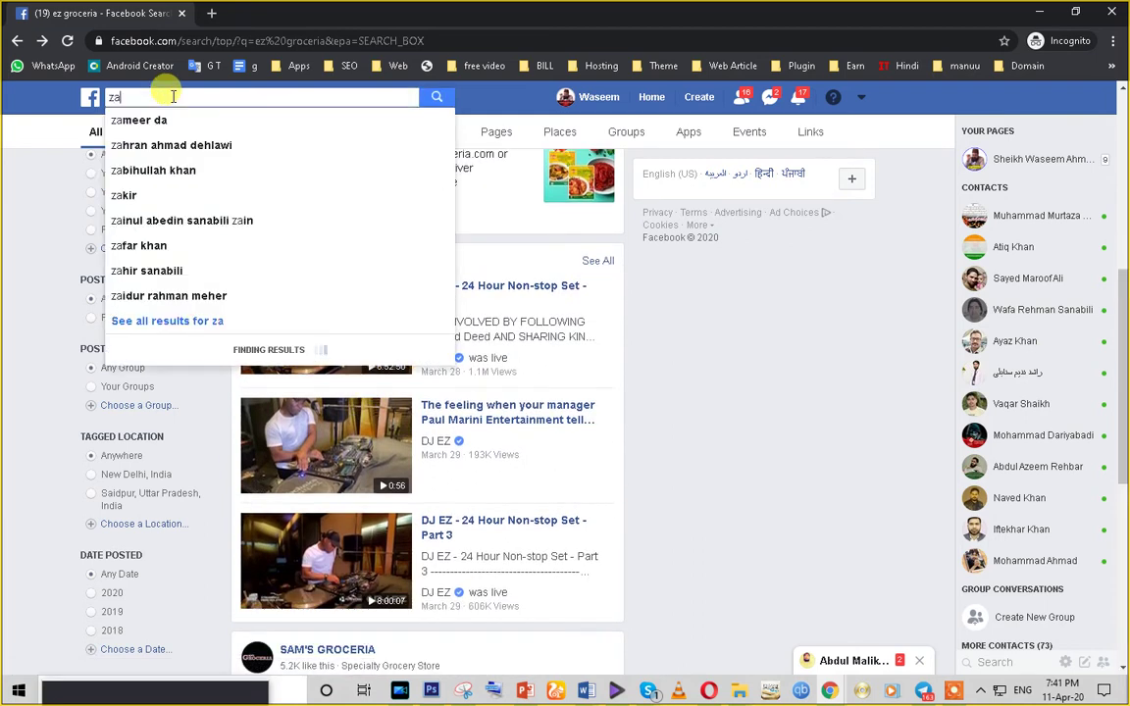
{"action": "type", "text": "meersho"}
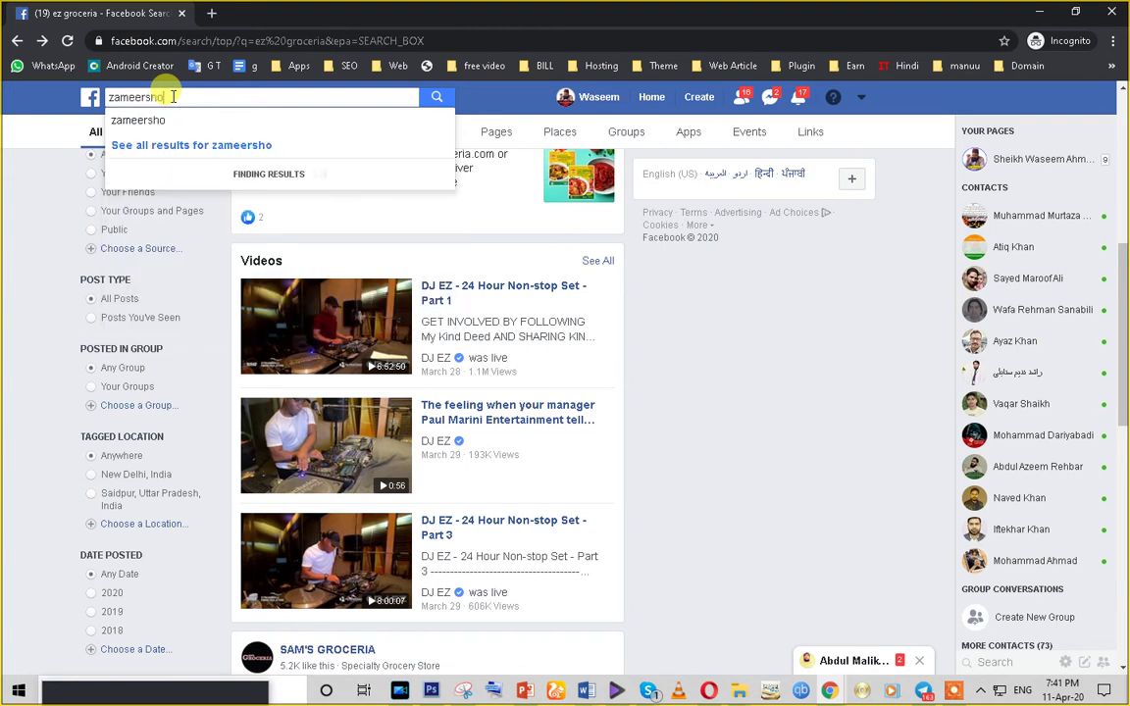
{"action": "type", "text": "p"}
{"action": "key", "text": "Return"}
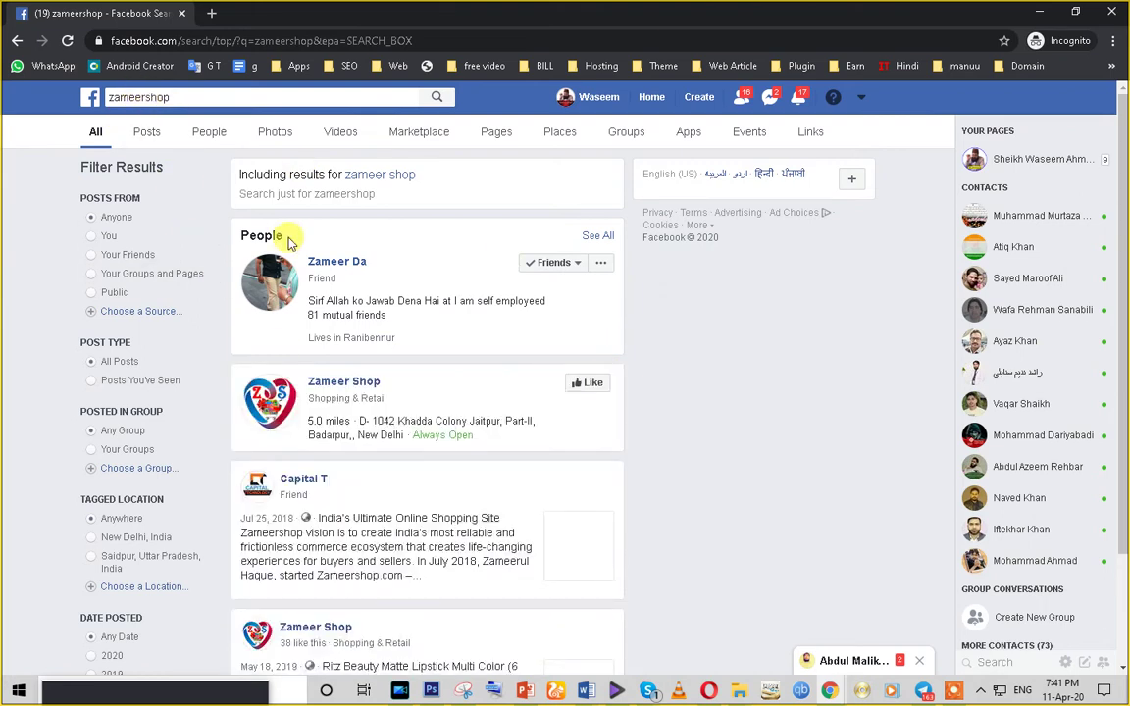
{"action": "left_click", "coordinate": [350, 390]}
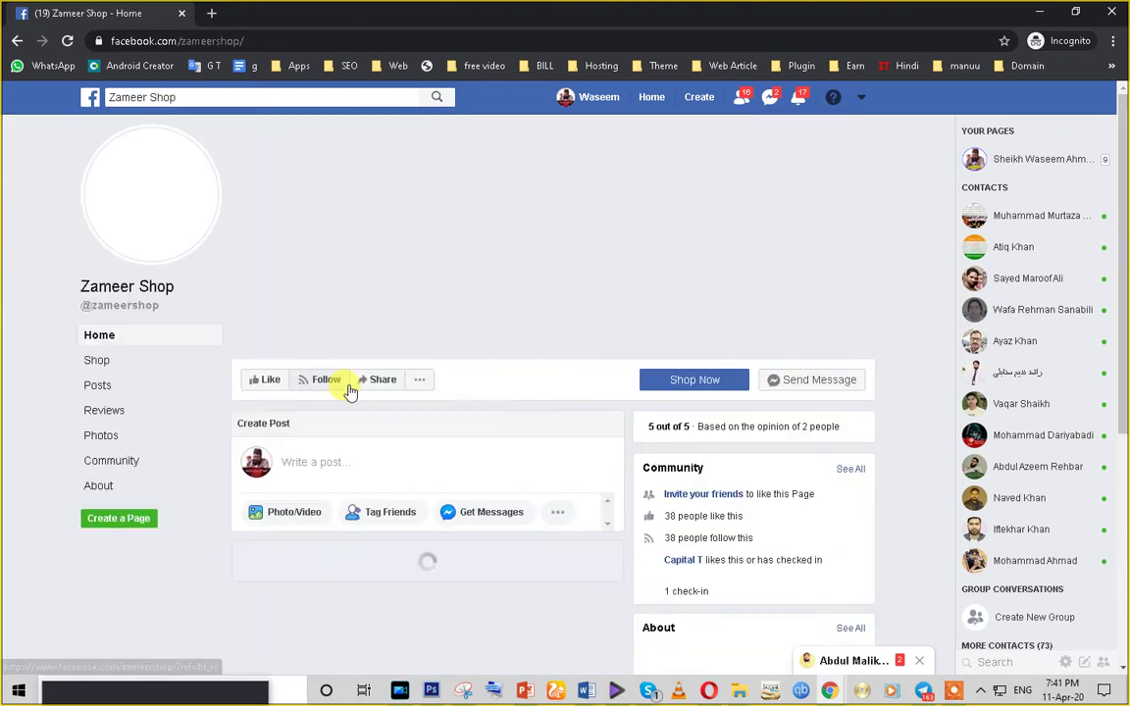
- Browse Zameer Shop's Shop tab and open the NOVA HAIR AOTO NHC-8810 product at ₹499.00
{"action": "scroll", "coordinate": [421, 495], "scroll_direction": "down", "scroll_amount": 3}
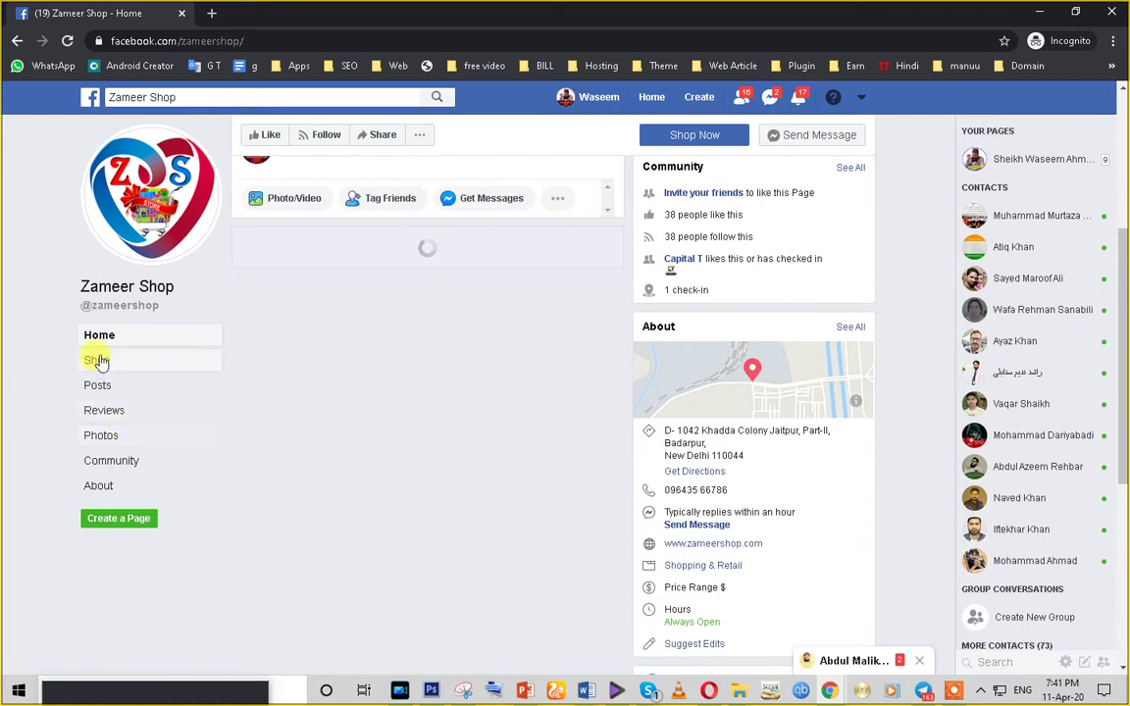
{"action": "left_click", "coordinate": [98, 361]}
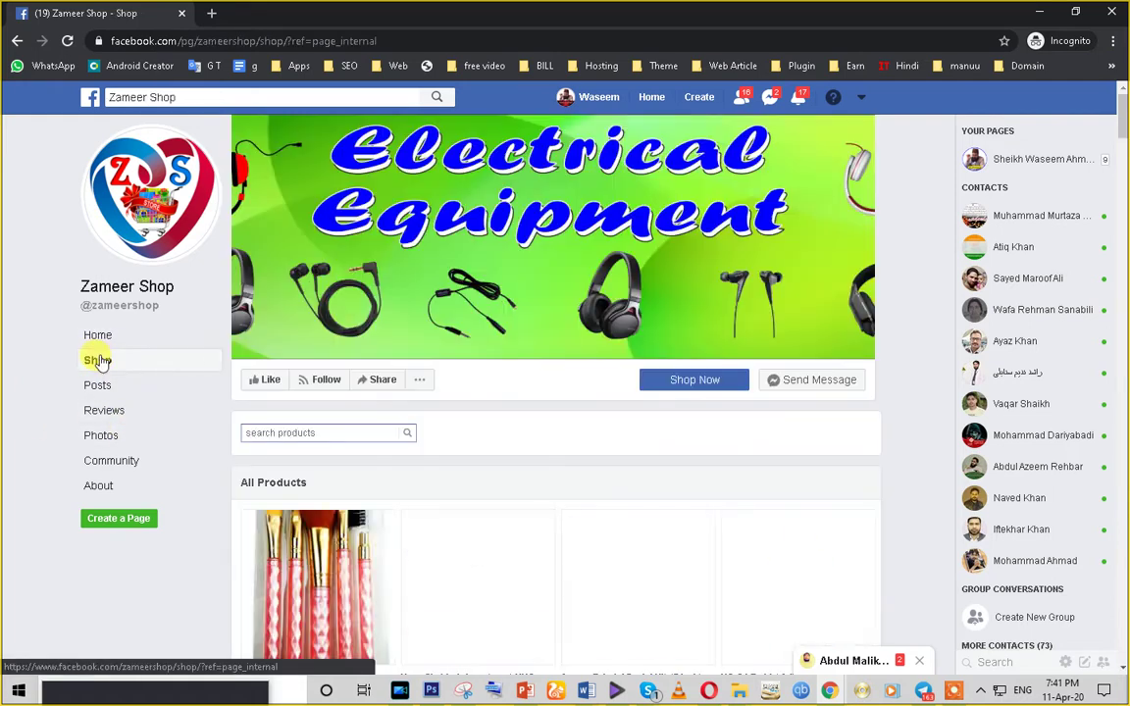
{"action": "scroll", "coordinate": [575, 434], "scroll_direction": "down", "scroll_amount": 2}
{"action": "scroll", "coordinate": [576, 435], "scroll_direction": "down", "scroll_amount": 8}
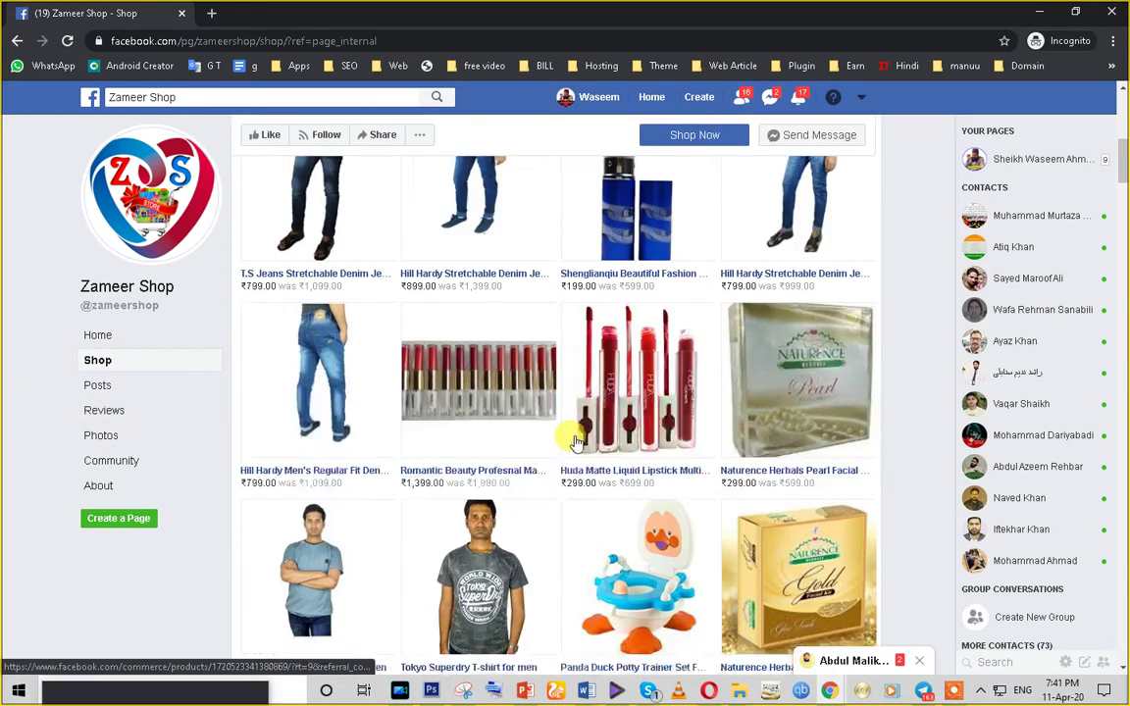
{"action": "scroll", "coordinate": [572, 453], "scroll_direction": "down", "scroll_amount": 18}
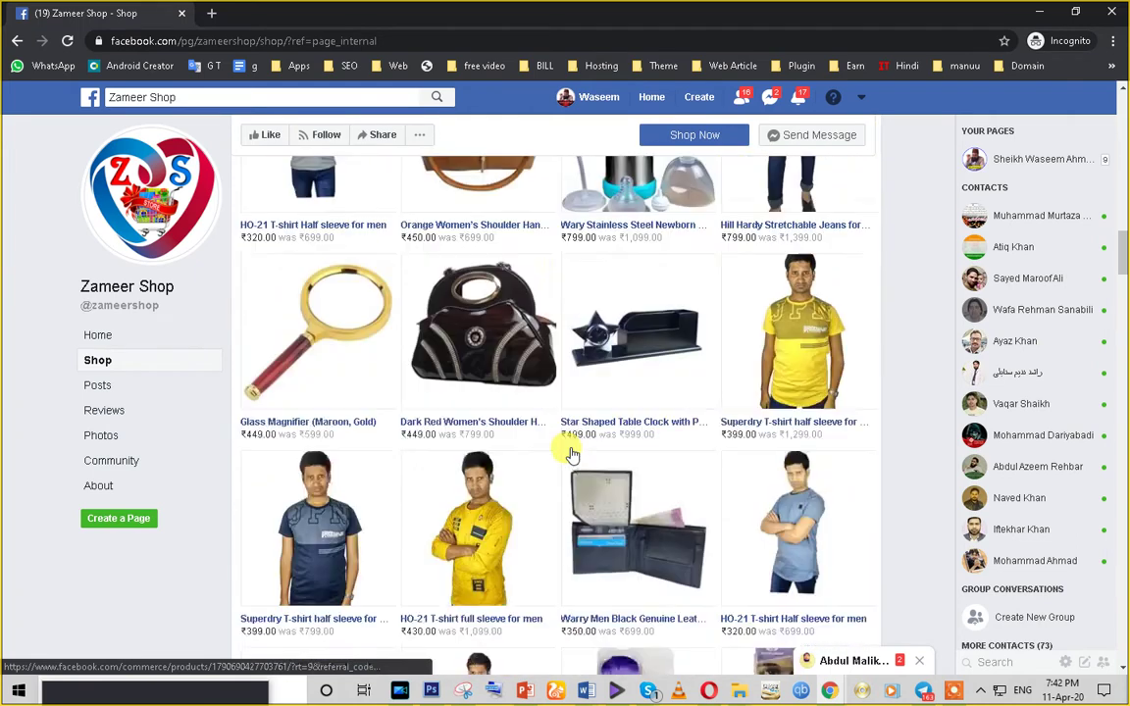
{"action": "scroll", "coordinate": [572, 454], "scroll_direction": "down", "scroll_amount": 5}
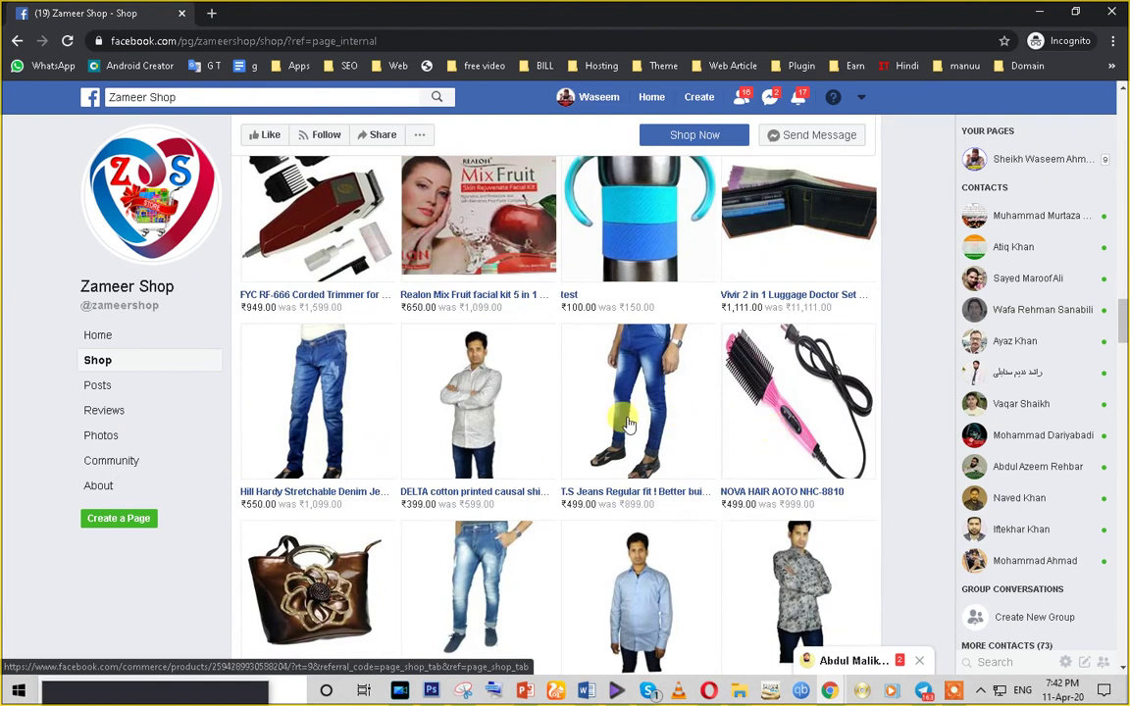
{"action": "left_click", "coordinate": [769, 419]}
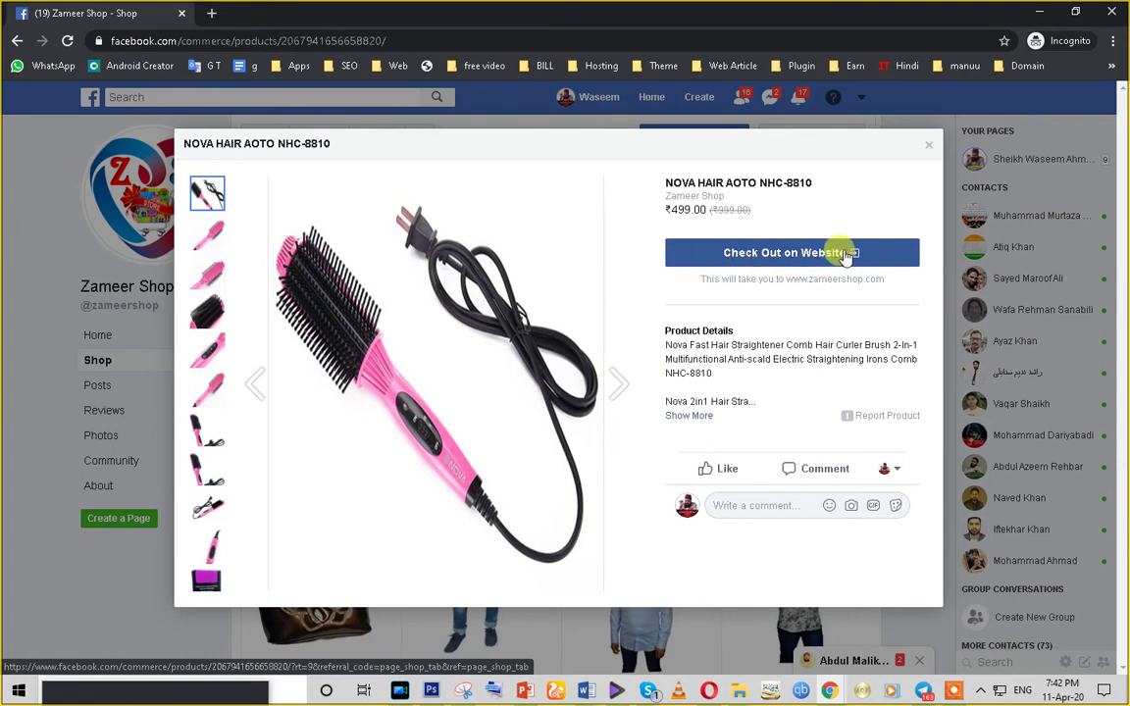
- Flip through the NOVA HAIR AOTO photos to the boxed product shot, then close the preview
{"action": "left_click", "coordinate": [208, 346]}
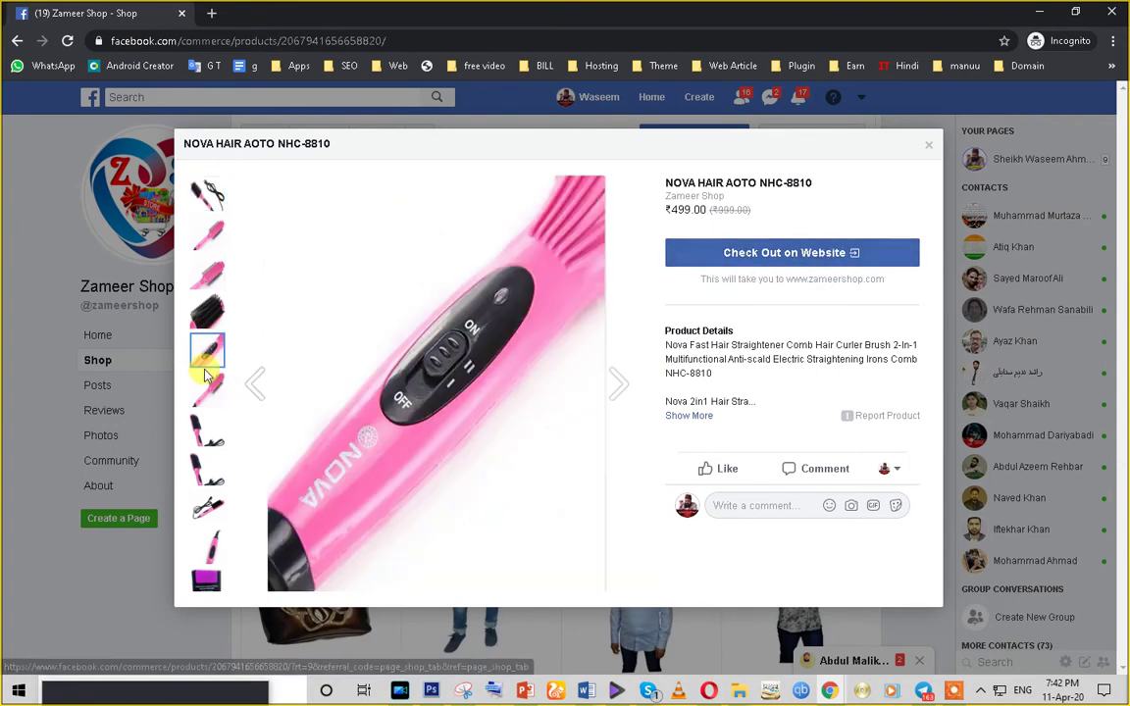
{"action": "left_click", "coordinate": [207, 432]}
{"action": "left_click", "coordinate": [207, 557]}
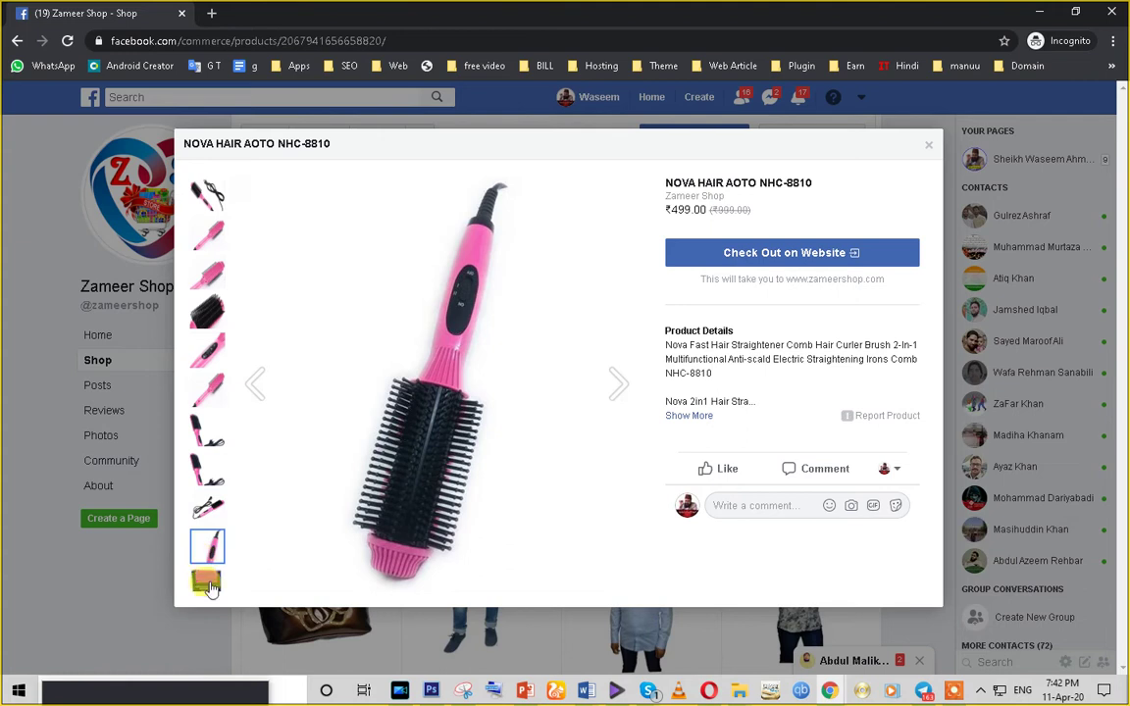
{"action": "left_click", "coordinate": [209, 592]}
{"action": "left_click", "coordinate": [201, 429]}
{"action": "left_click", "coordinate": [199, 385]}
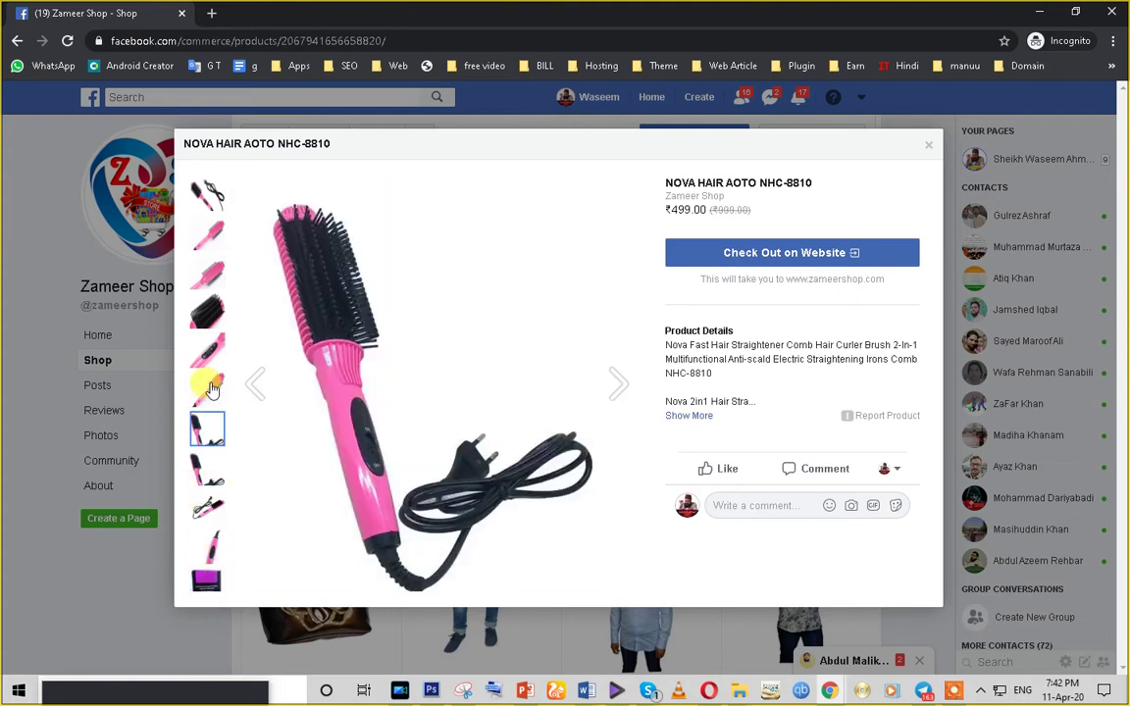
{"action": "left_click", "coordinate": [209, 342]}
{"action": "left_click", "coordinate": [204, 312]}
{"action": "left_click", "coordinate": [207, 283]}
{"action": "left_click", "coordinate": [204, 236]}
{"action": "left_click", "coordinate": [209, 192]}
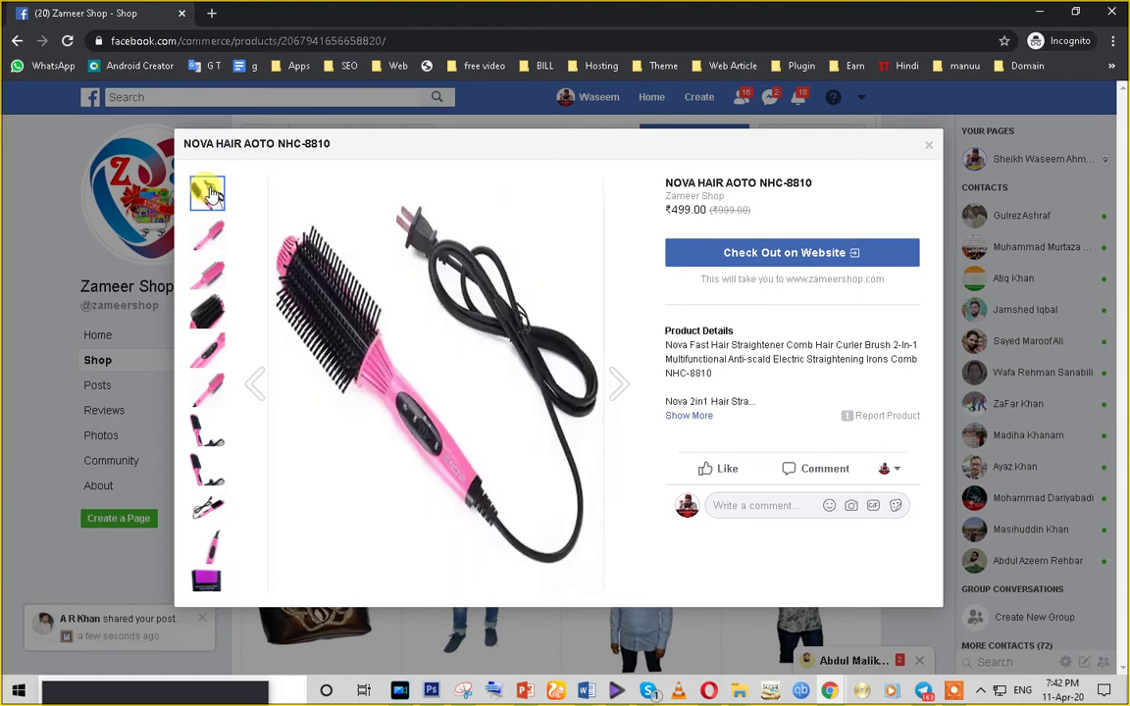
{"action": "left_click", "coordinate": [209, 429]}
{"action": "left_click", "coordinate": [209, 507]}
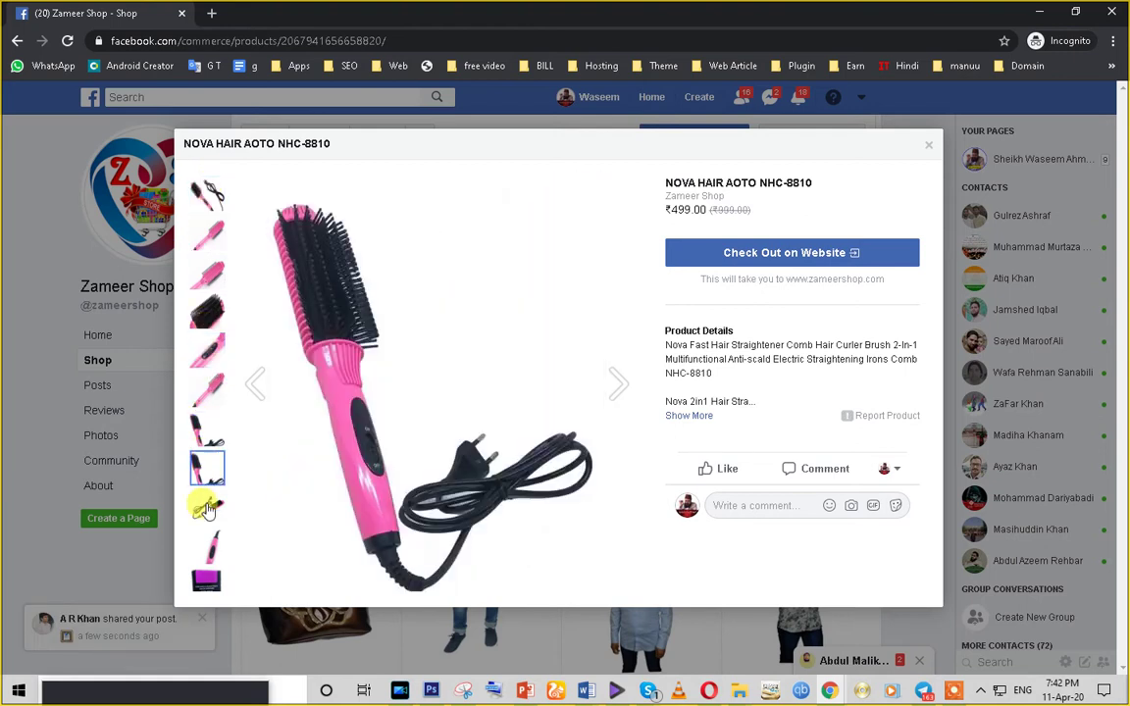
{"action": "left_click", "coordinate": [207, 581]}
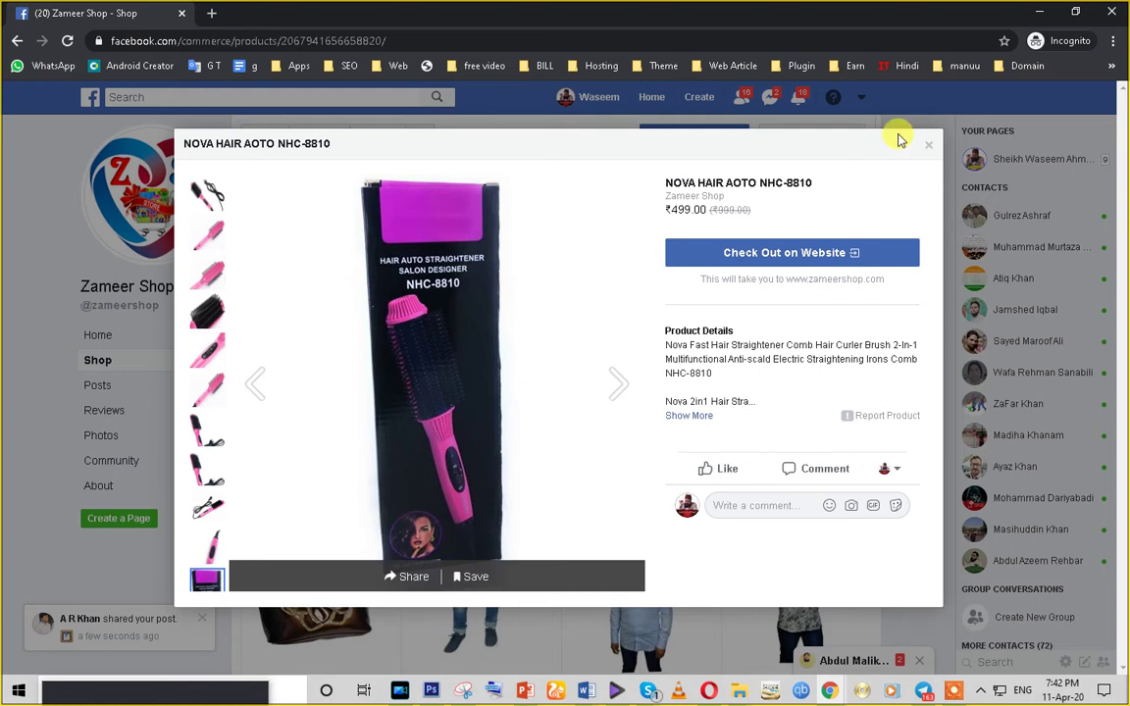
{"action": "left_click", "coordinate": [929, 147]}
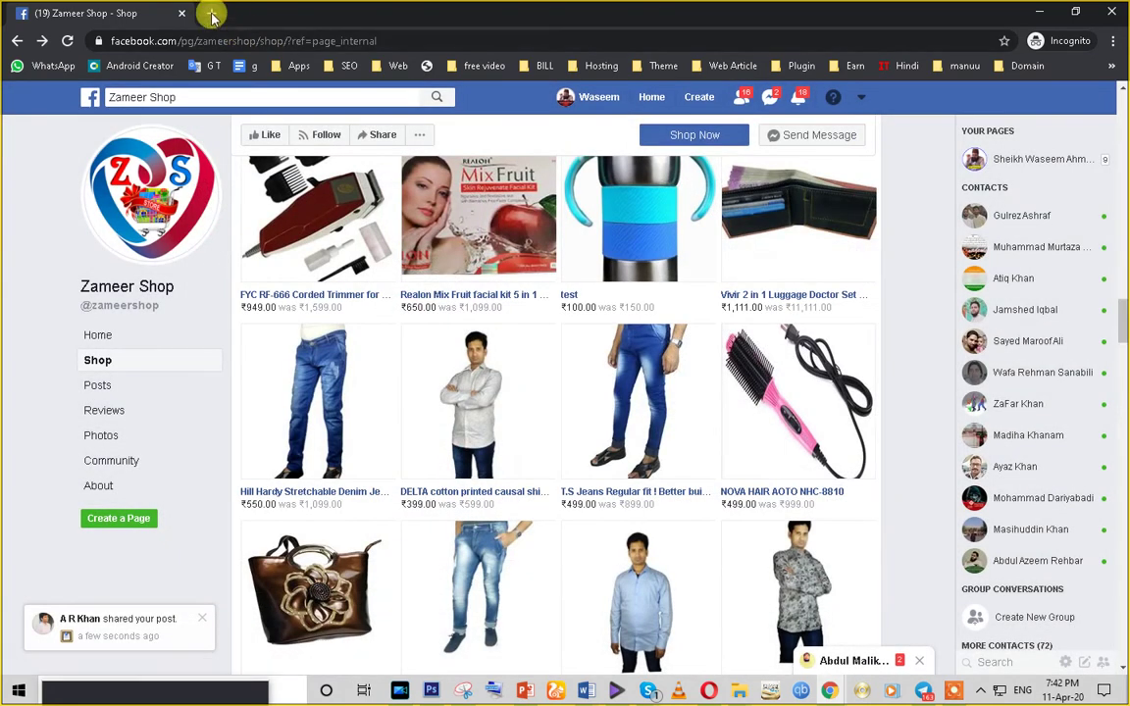
- Open an empty incognito New Tab, clearing the typed address, then return to the Zameer Shop tab
{"action": "left_click", "coordinate": [213, 16]}
{"action": "type", "text": "facebook.com/directory/groups"}
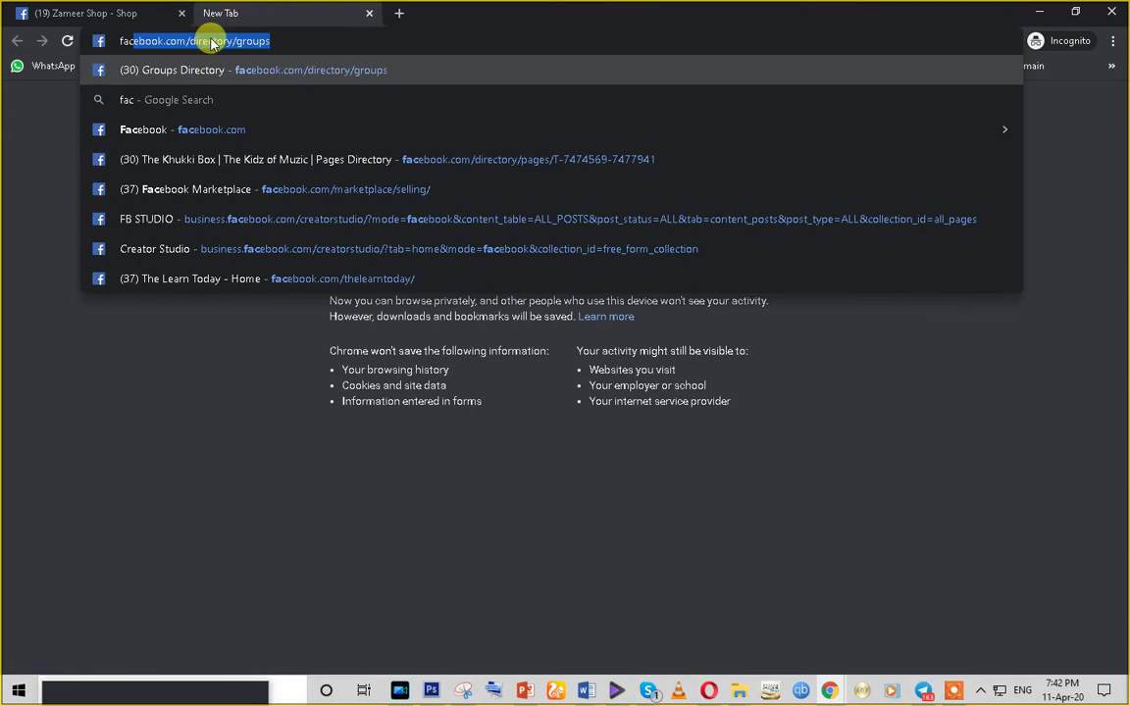
{"action": "left_click_drag", "start_coordinate": [271, 41], "coordinate": [155, 46]}
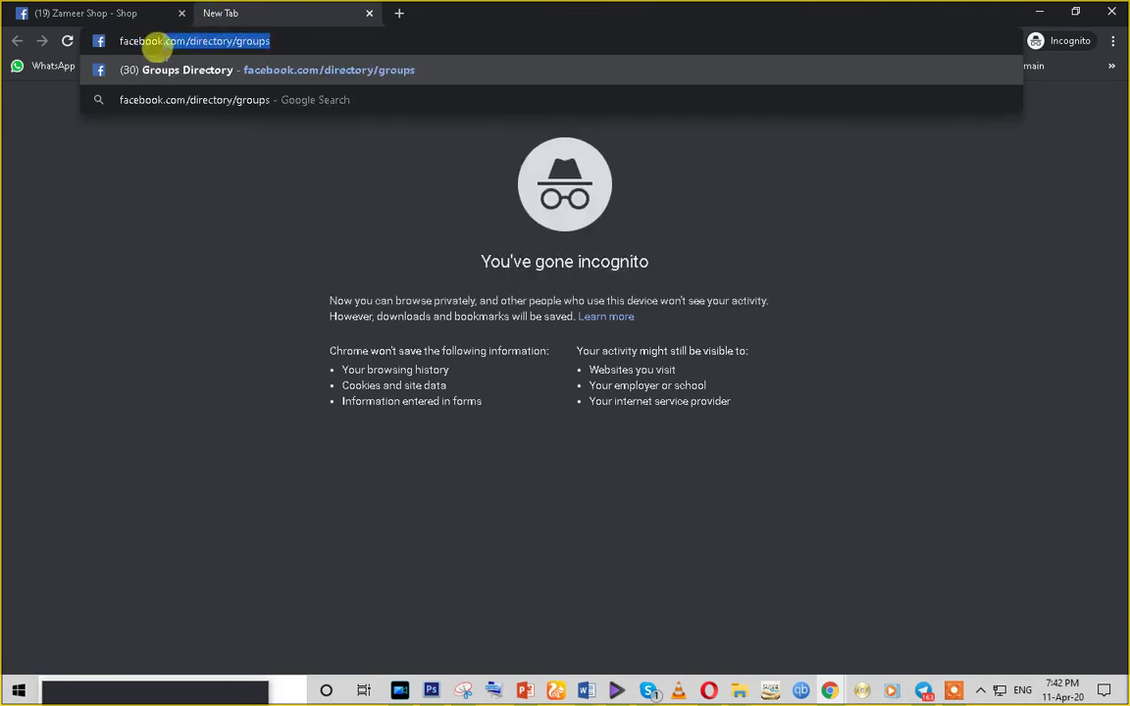
{"action": "type", "text": "mar"}
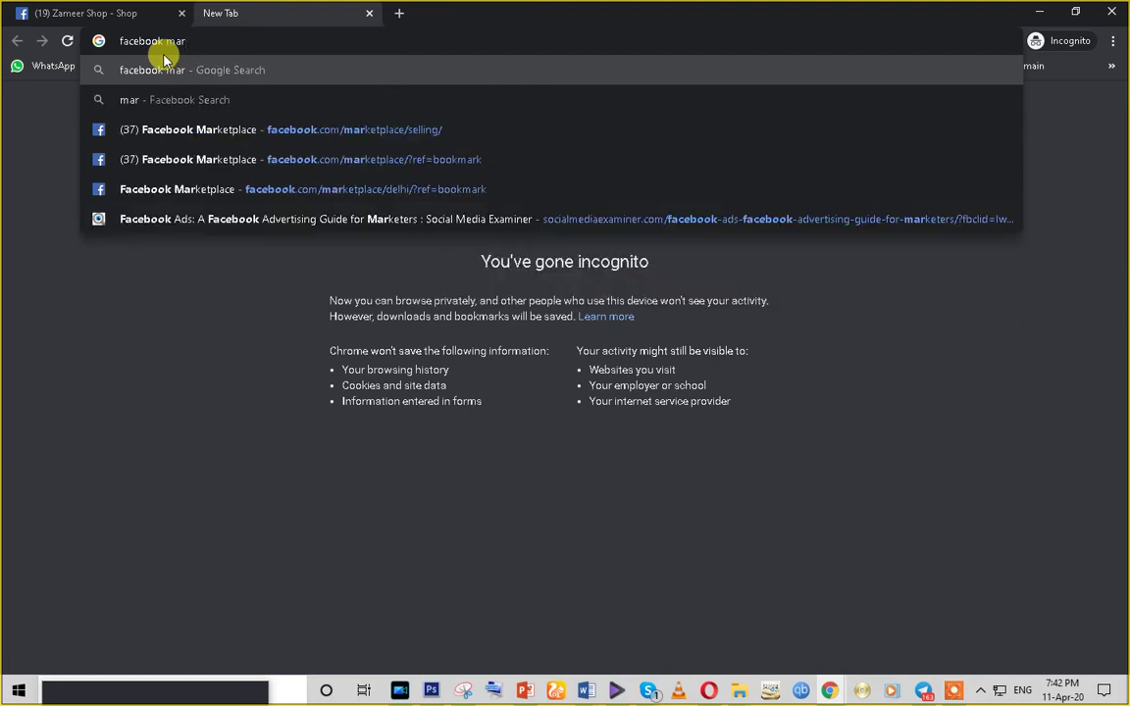
{"action": "type", "text": "c"}
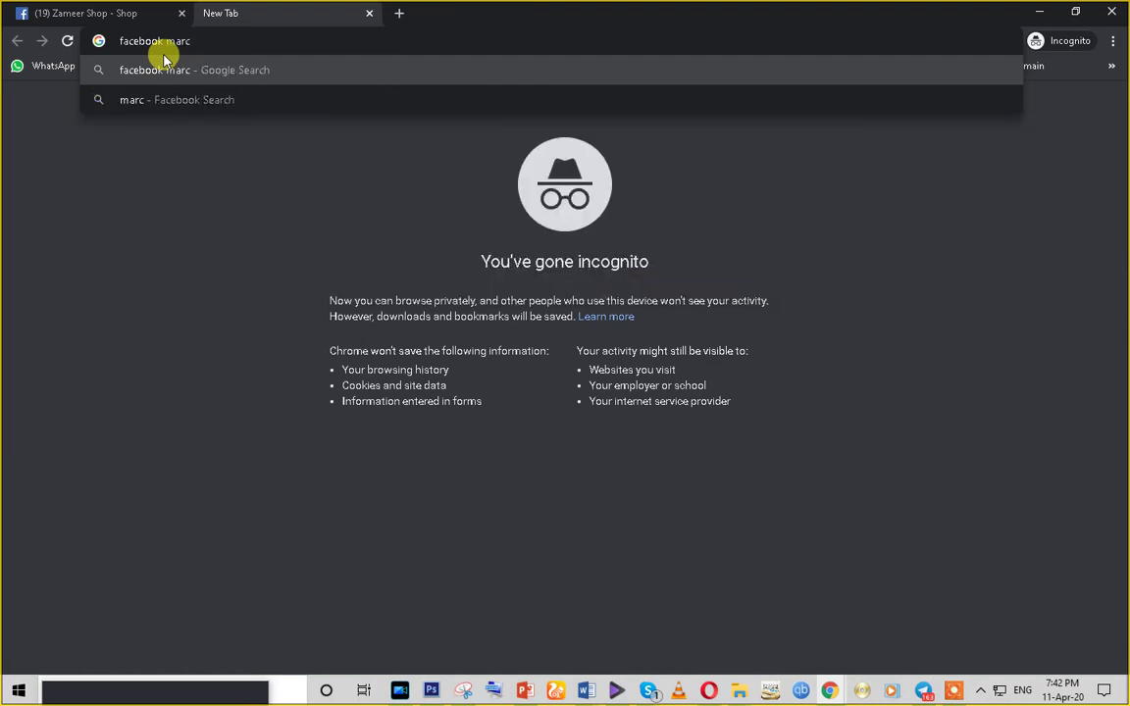
{"action": "key", "text": "ctrl+a"}
{"action": "key", "text": "BackSpace"}
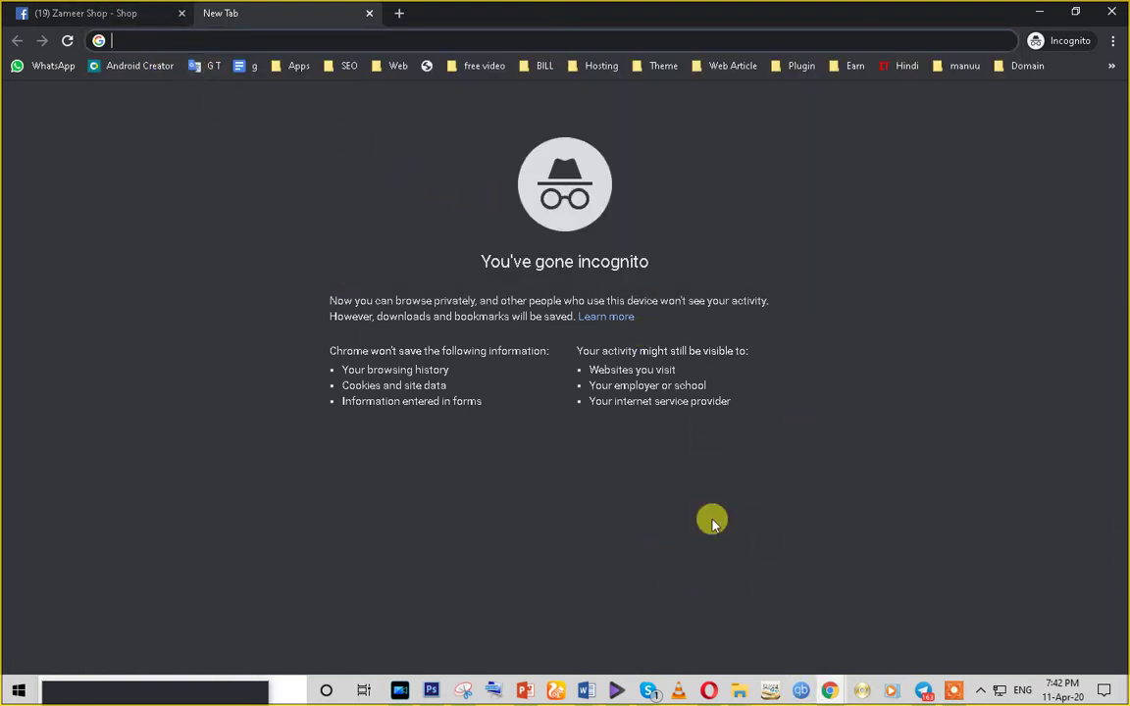
{"action": "left_click", "coordinate": [122, 8]}
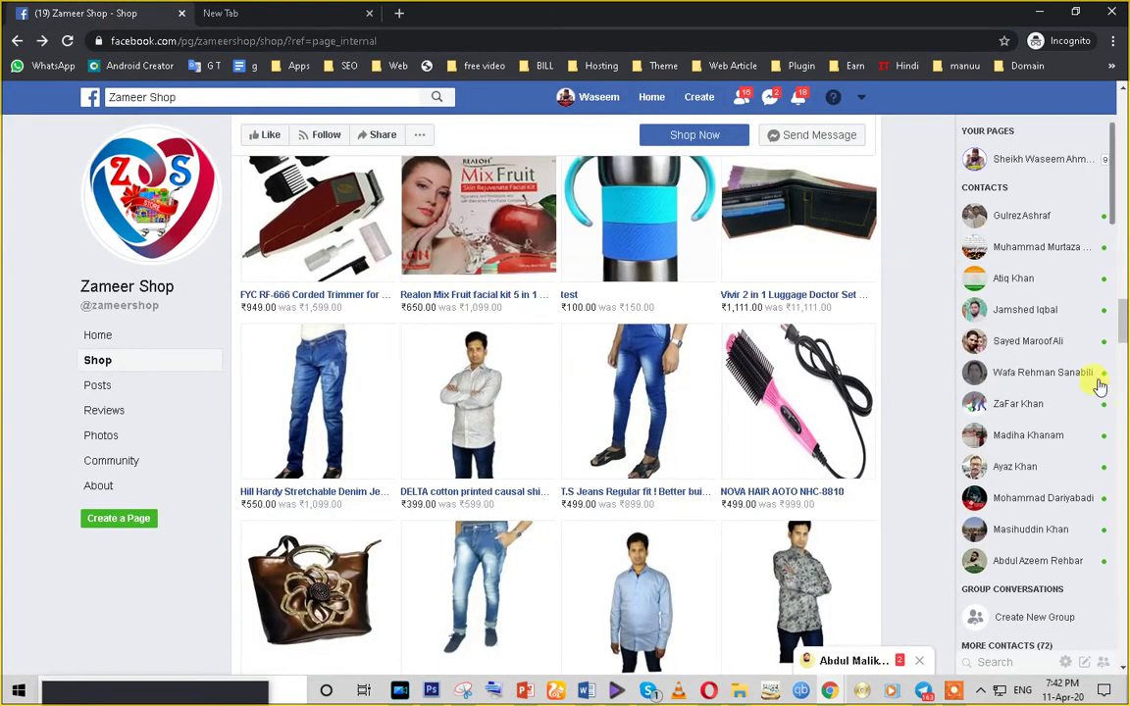
- Replace the Facebook search query with 'store online24' and run the search
{"action": "scroll", "coordinate": [667, 226], "scroll_direction": "up", "scroll_amount": 4}
{"action": "left_click", "coordinate": [197, 99]}
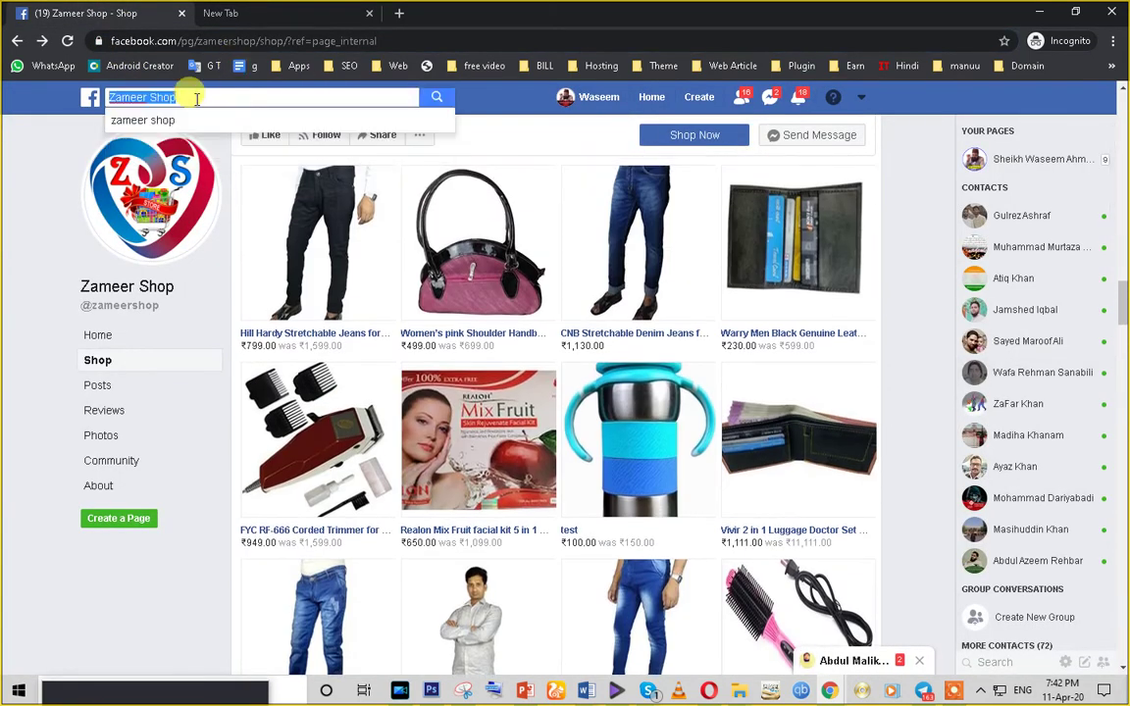
{"action": "key", "text": "BackSpace"}
{"action": "type", "text": "stir"}
{"action": "key", "text": "BackSpace"}
{"action": "key", "text": "BackSpace"}
{"action": "key", "text": "BackSpace"}
{"action": "key", "text": "BackSpace"}
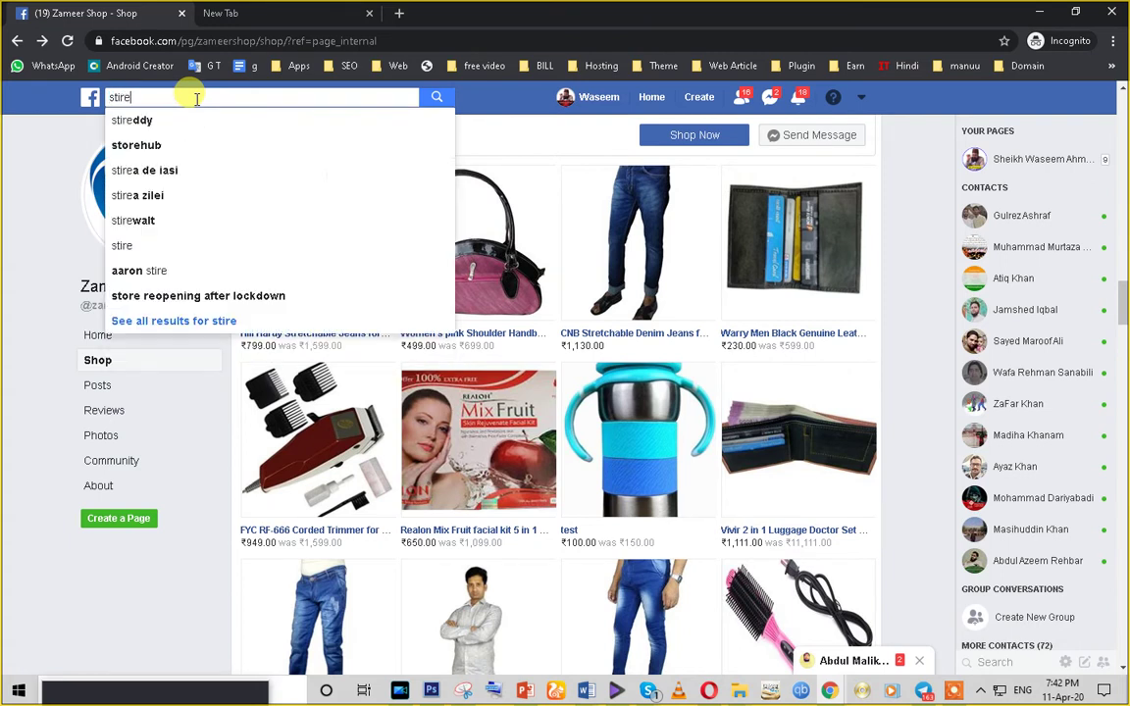
{"action": "type", "text": "store"}
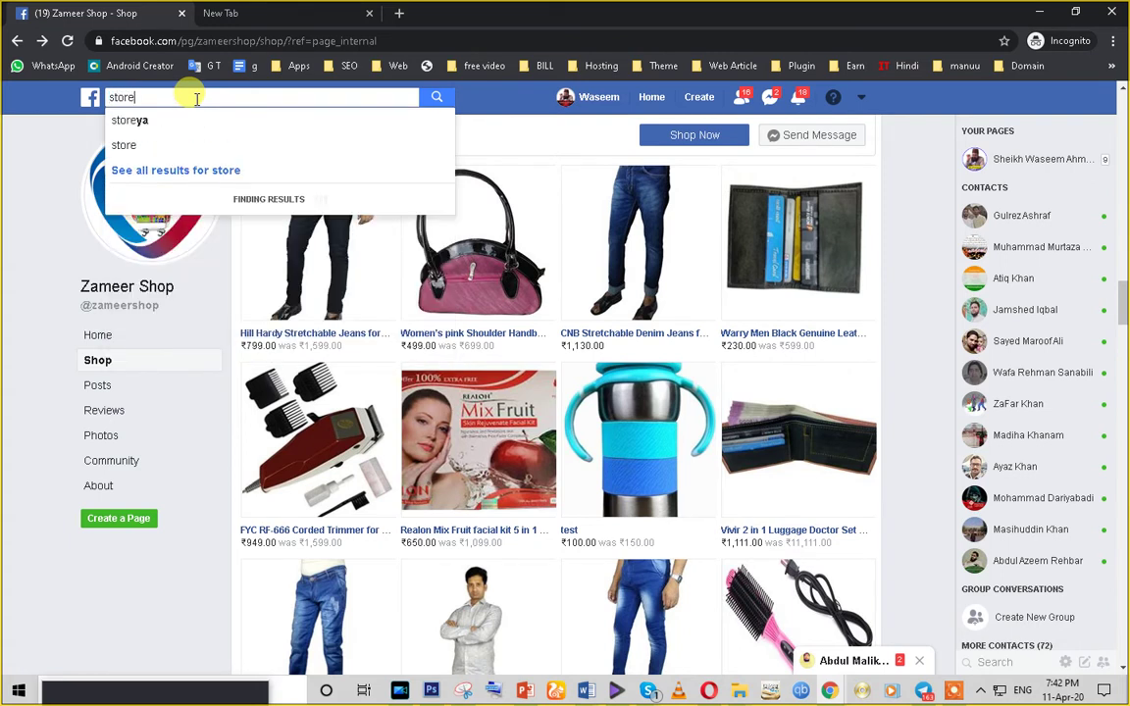
{"action": "type", "text": " online"}
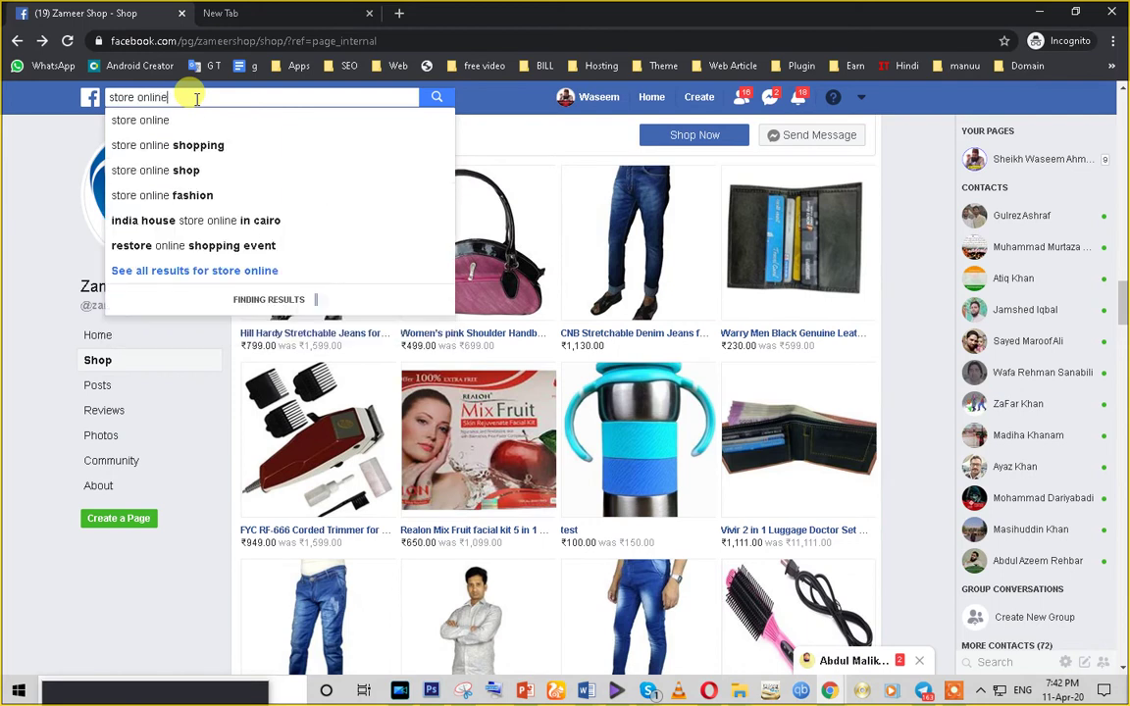
{"action": "type", "text": "24"}
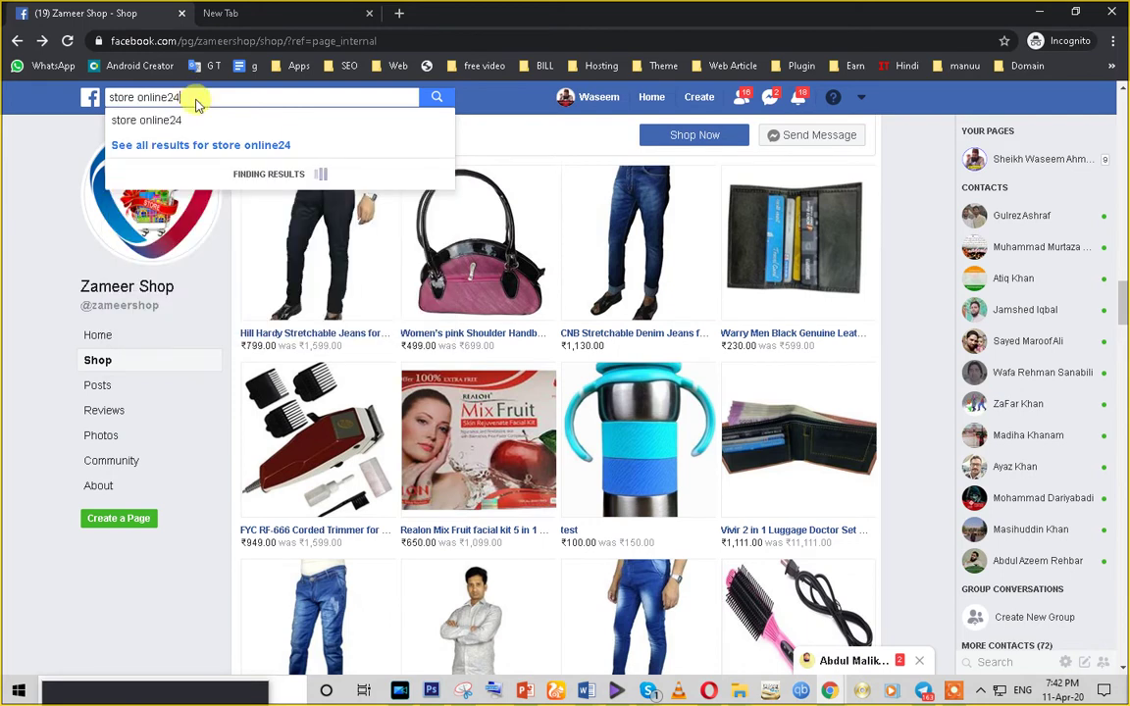
{"action": "key", "text": "Return"}
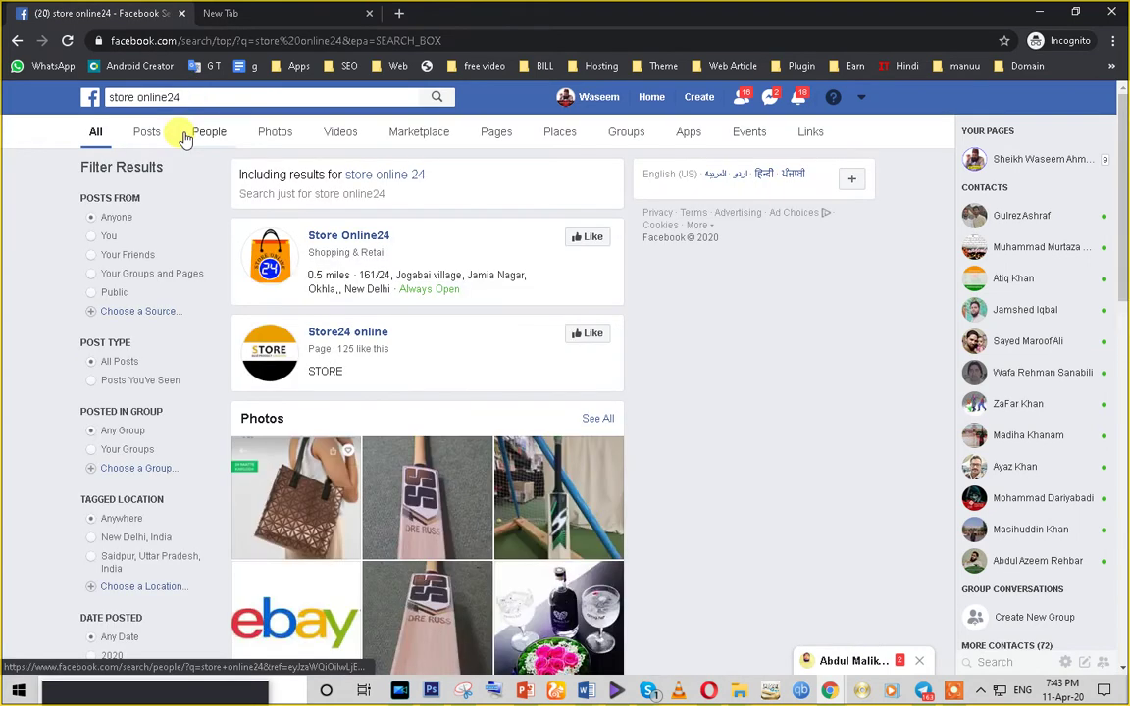
- Open the Store Online24 Page from the results and close its chat popup
{"action": "left_click", "coordinate": [347, 236]}
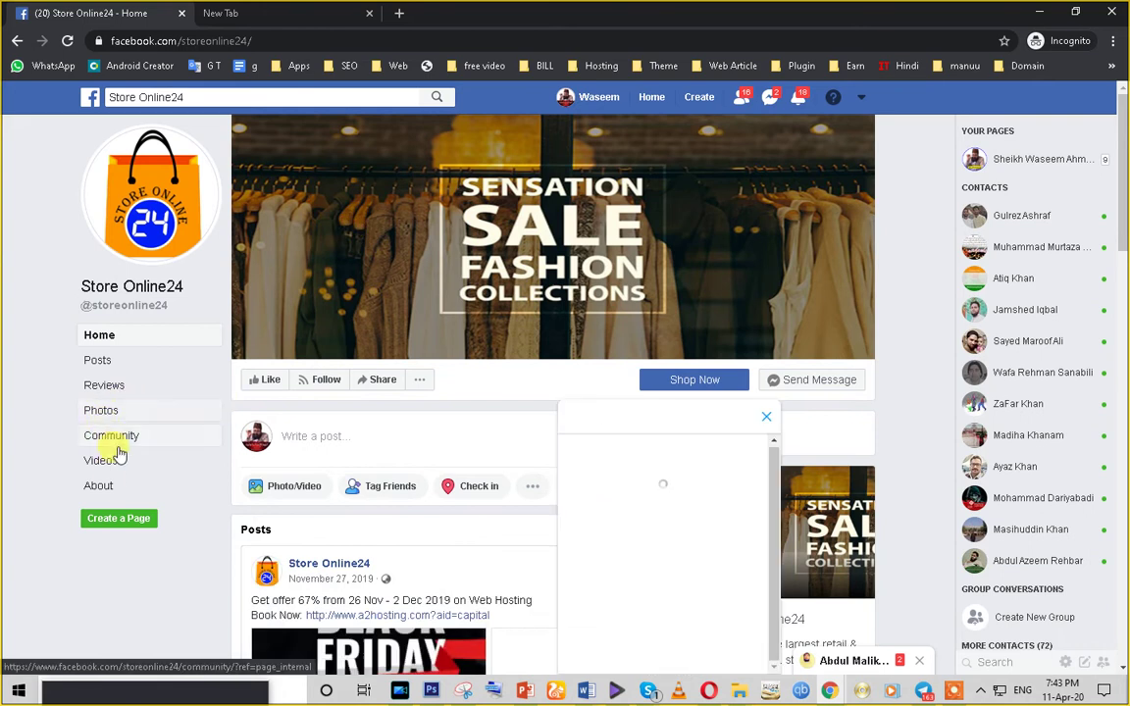
{"action": "scroll", "coordinate": [284, 541], "scroll_direction": "down", "scroll_amount": 2}
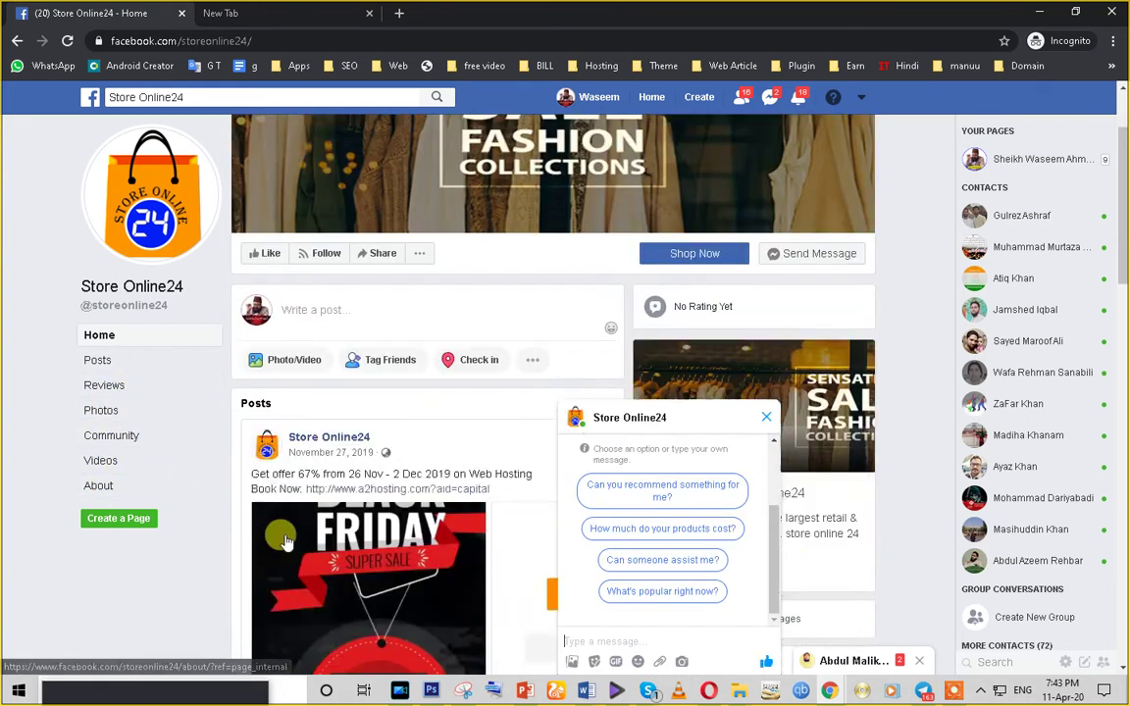
{"action": "scroll", "coordinate": [285, 541], "scroll_direction": "down", "scroll_amount": 5}
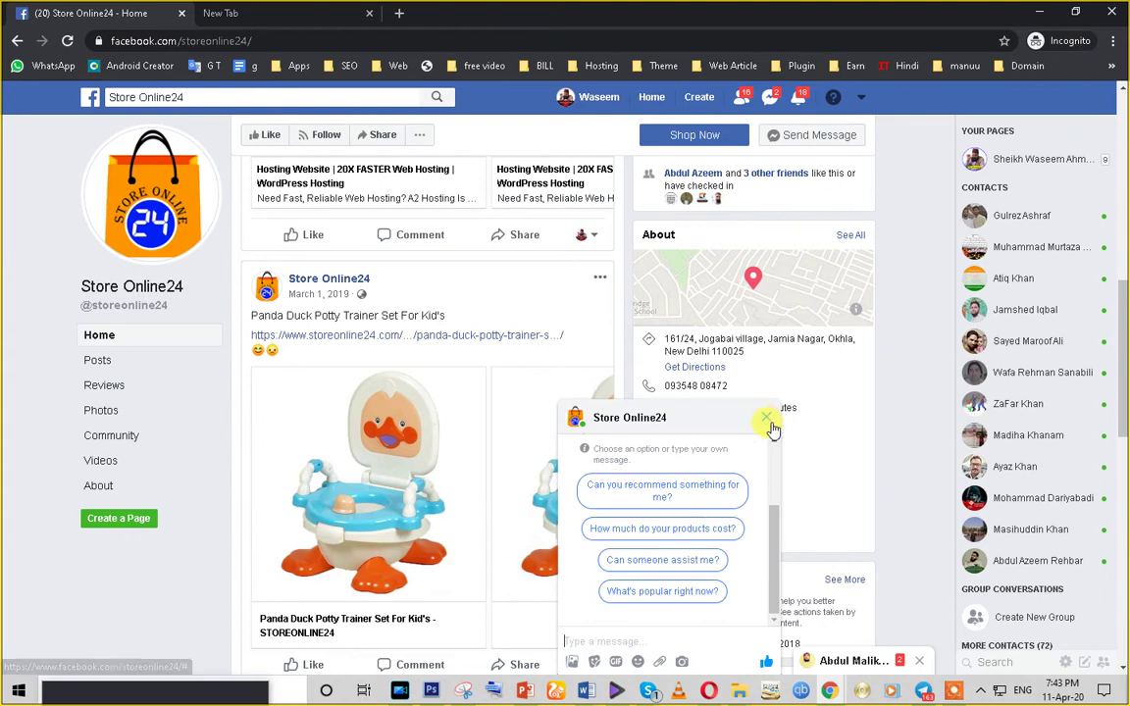
{"action": "left_click", "coordinate": [769, 420]}
{"action": "scroll", "coordinate": [442, 403], "scroll_direction": "down", "scroll_amount": 5}
{"action": "scroll", "coordinate": [515, 382], "scroll_direction": "up", "scroll_amount": 3}
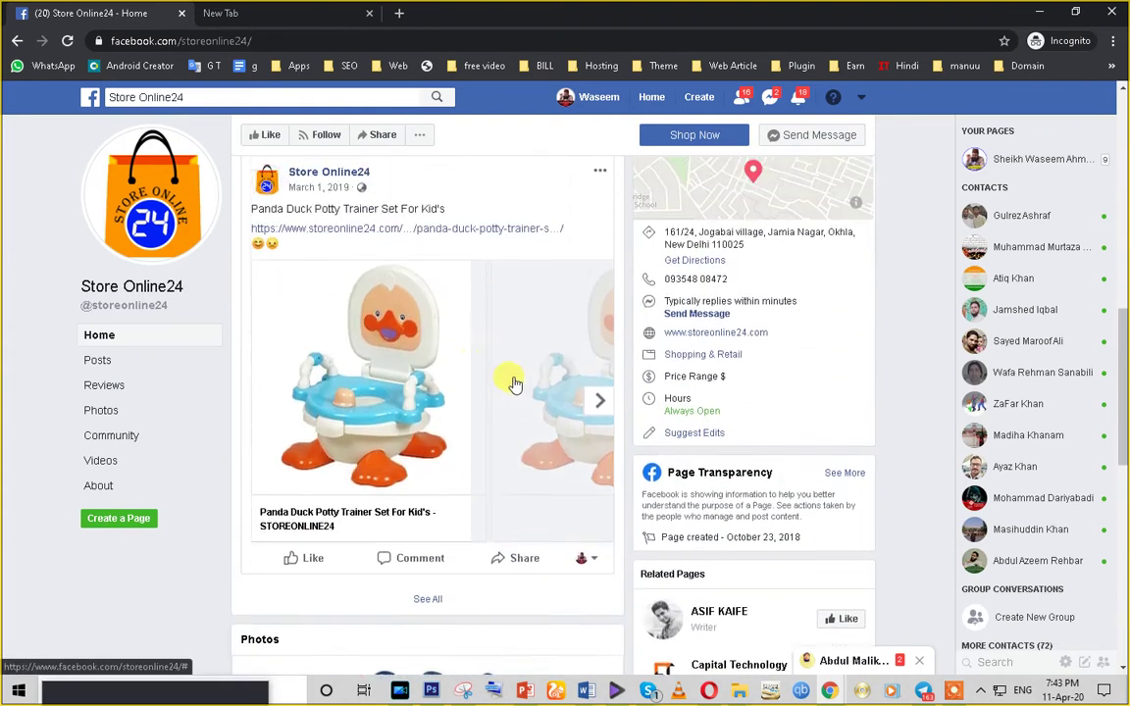
- Browse the Panda Duck Potty Trainer post's carousel, leaving it on the second potty image
{"action": "left_click", "coordinate": [597, 432]}
{"action": "left_click", "coordinate": [596, 434]}
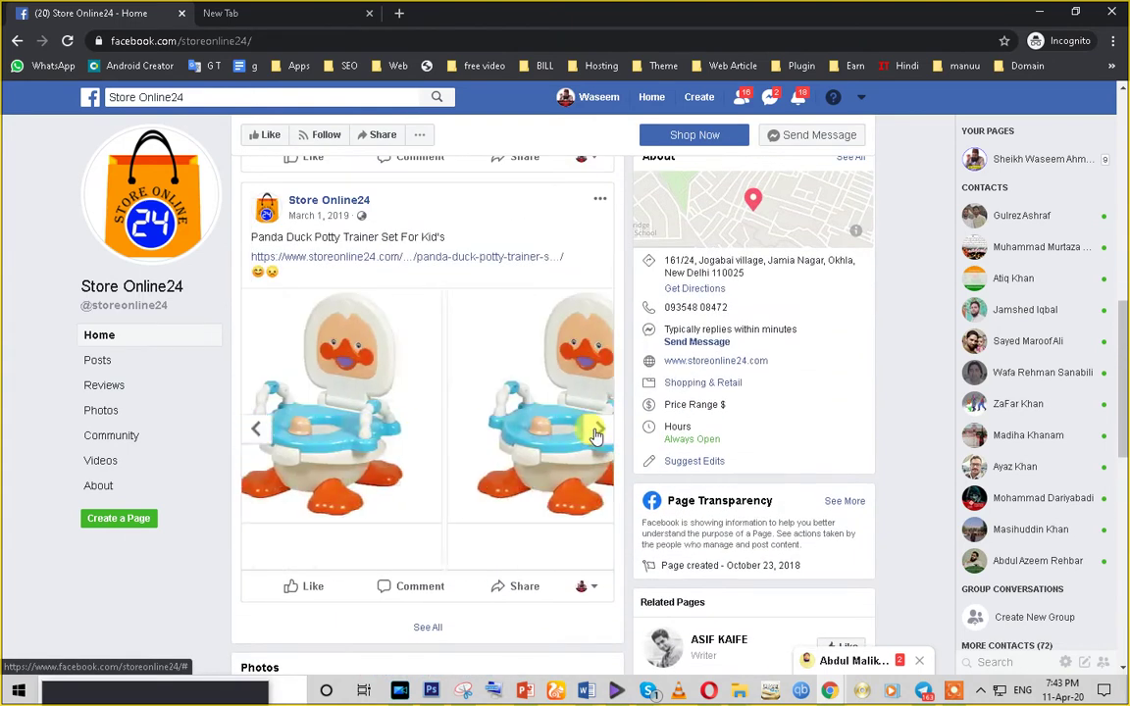
{"action": "left_click", "coordinate": [596, 434]}
{"action": "left_click", "coordinate": [253, 437]}
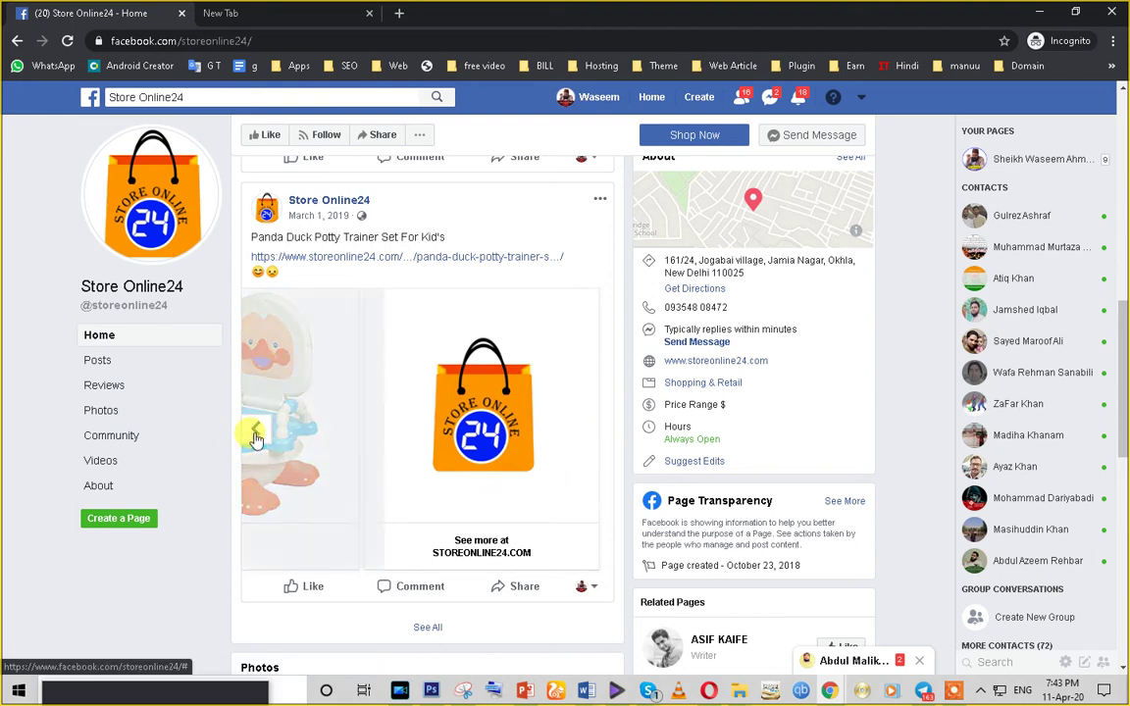
{"action": "left_click", "coordinate": [253, 438]}
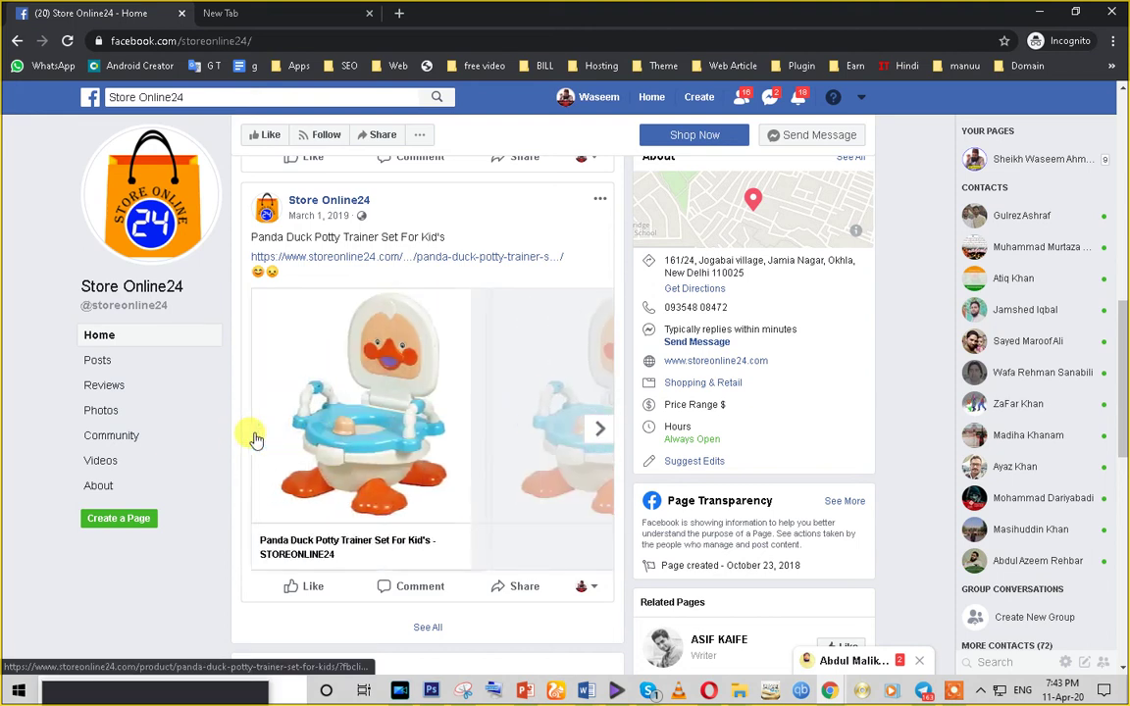
{"action": "left_click", "coordinate": [596, 431]}
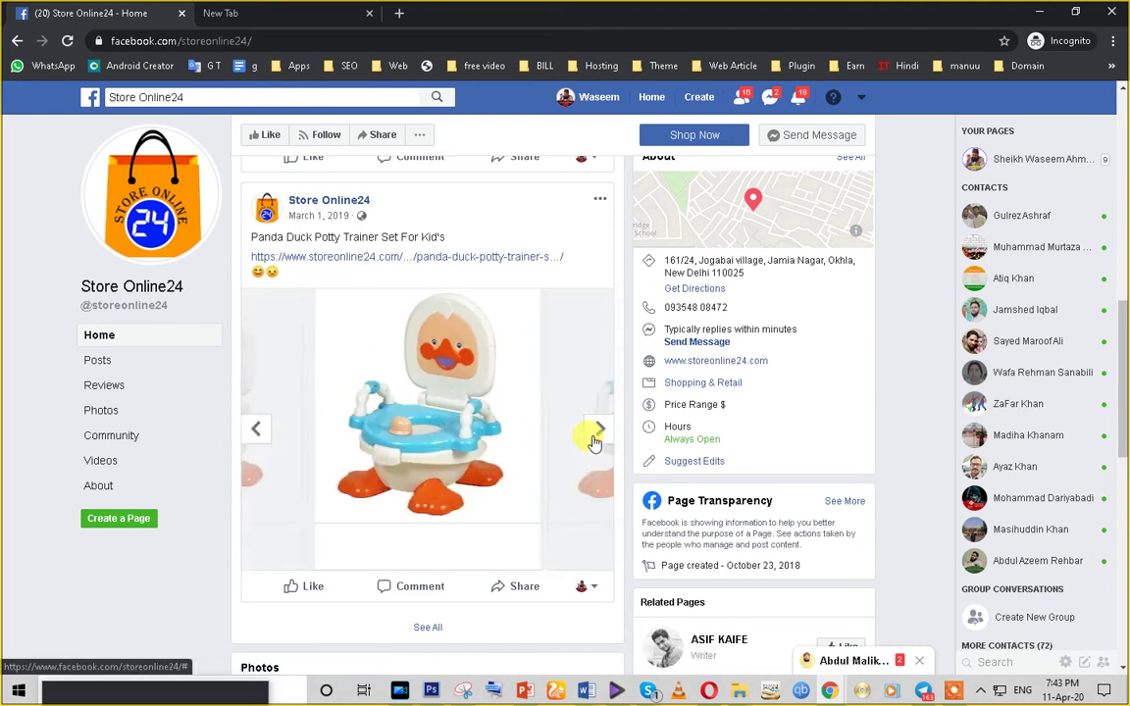
{"action": "scroll", "coordinate": [589, 442], "scroll_direction": "down", "scroll_amount": 5}
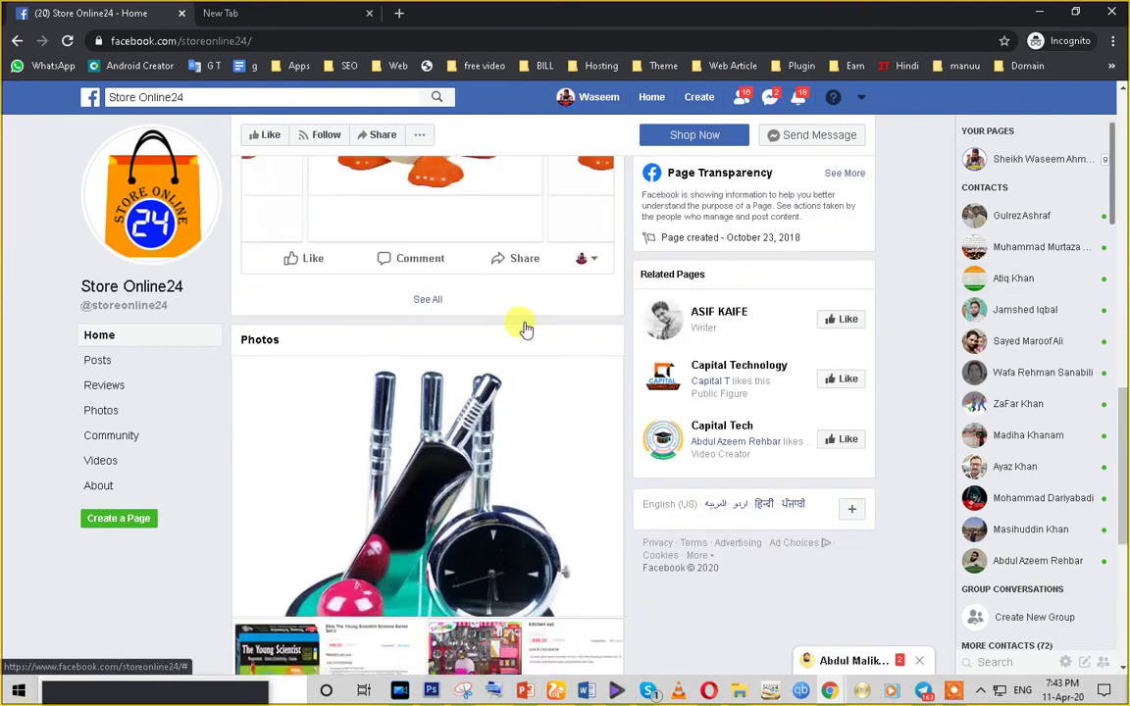
{"action": "scroll", "coordinate": [526, 330], "scroll_direction": "down", "scroll_amount": 3}
{"action": "scroll", "coordinate": [524, 326], "scroll_direction": "up", "scroll_amount": 8}
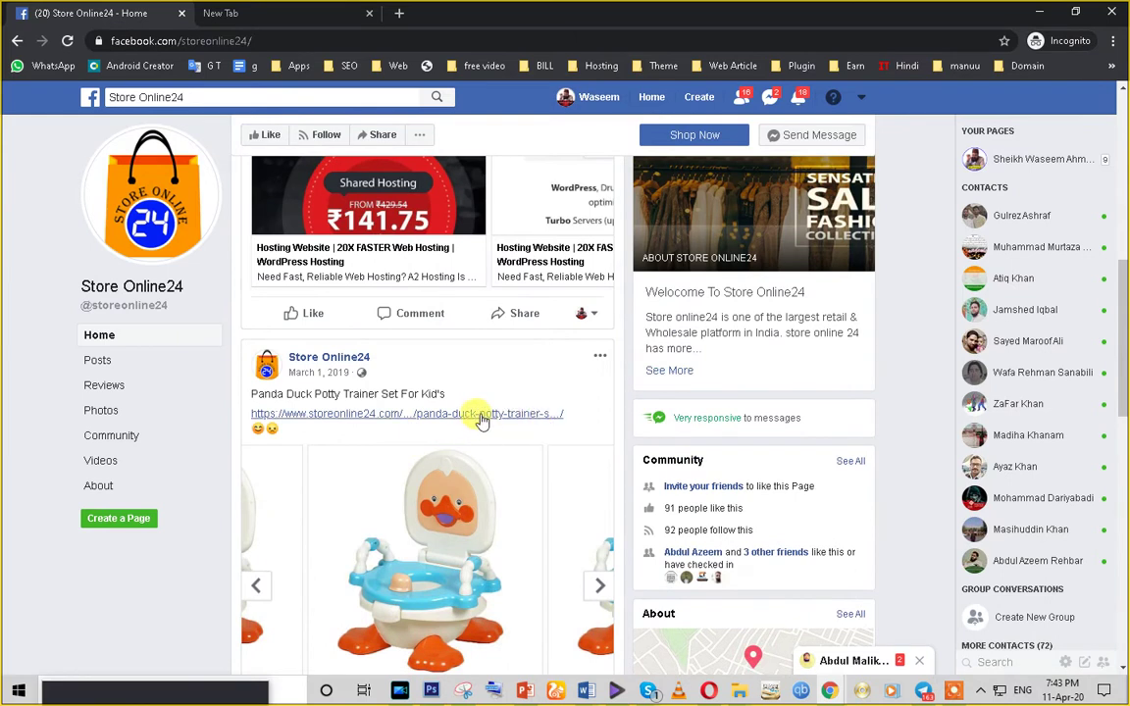
- Open the Panda Duck product on storeonline24.com, then the Mini Kamandal Led Lantern page, and return to Facebook
{"action": "left_click", "coordinate": [480, 416]}
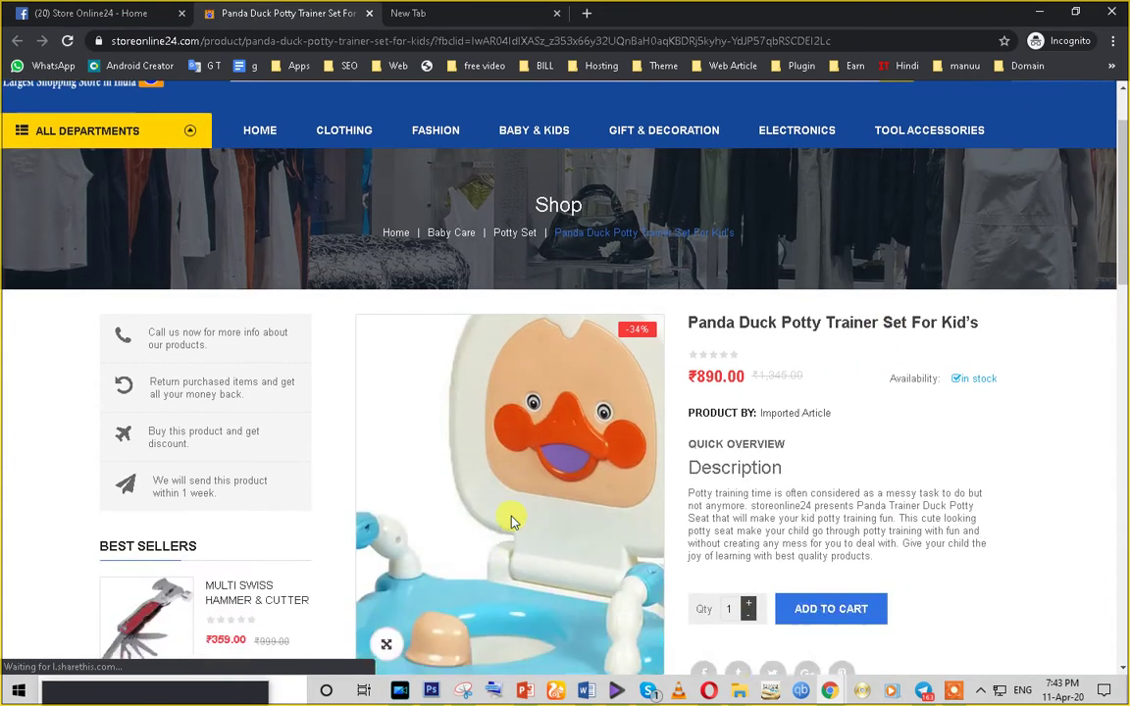
{"action": "scroll", "coordinate": [996, 401], "scroll_direction": "down", "scroll_amount": 3}
{"action": "scroll", "coordinate": [1035, 384], "scroll_direction": "down", "scroll_amount": 2}
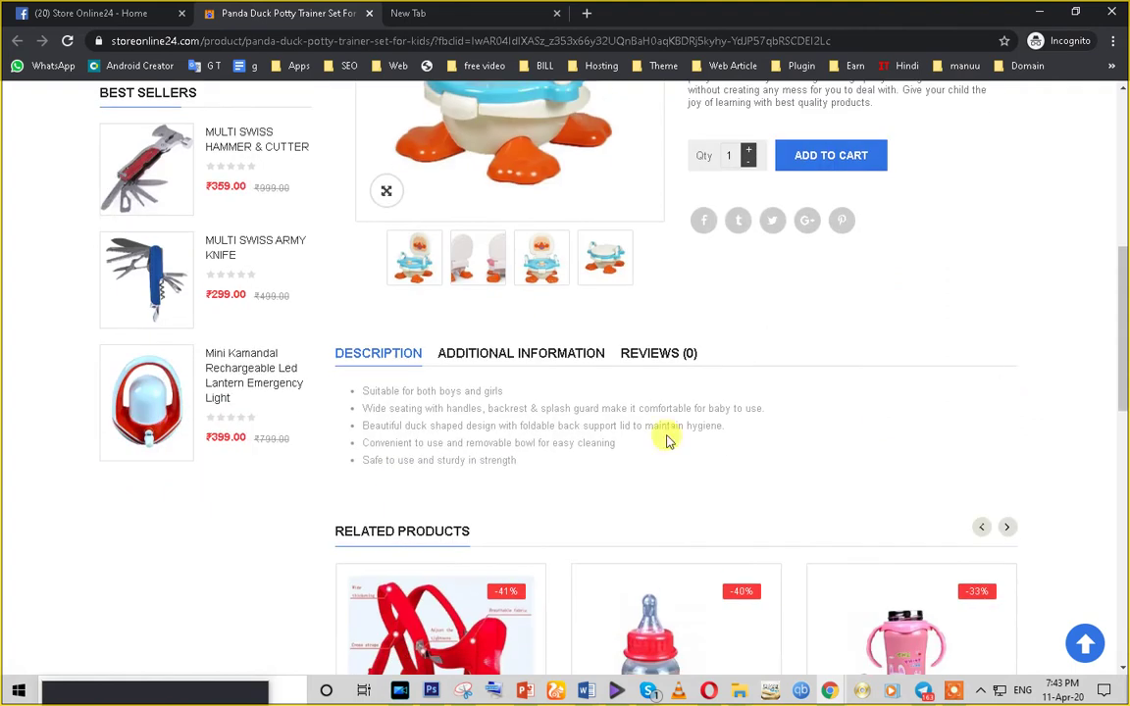
{"action": "left_click", "coordinate": [150, 420]}
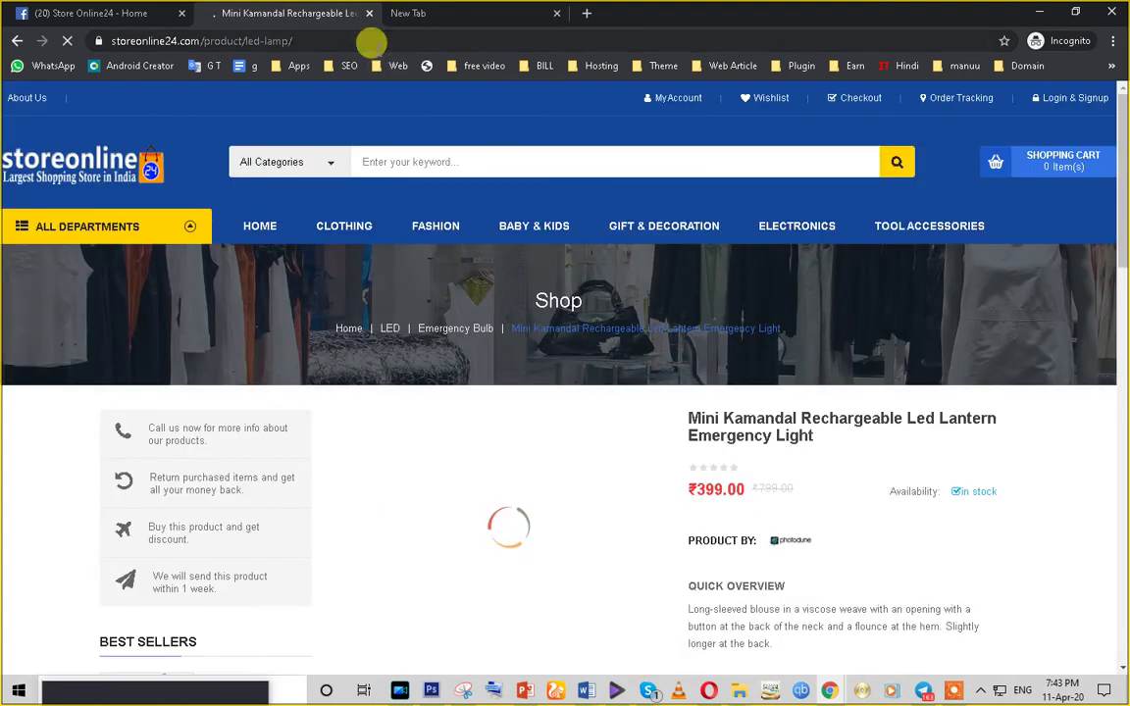
{"action": "left_click", "coordinate": [365, 38]}
{"action": "key", "text": "ctrl+c"}
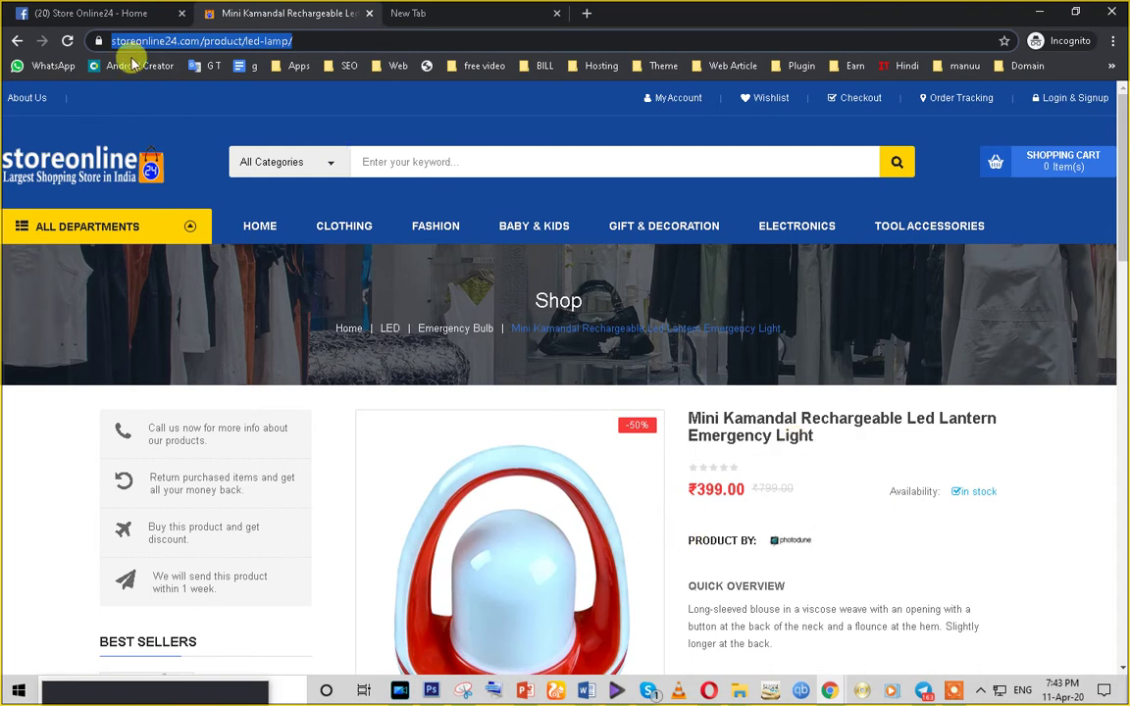
{"action": "left_click", "coordinate": [91, 13]}
{"action": "scroll", "coordinate": [451, 481], "scroll_direction": "up", "scroll_amount": 8}
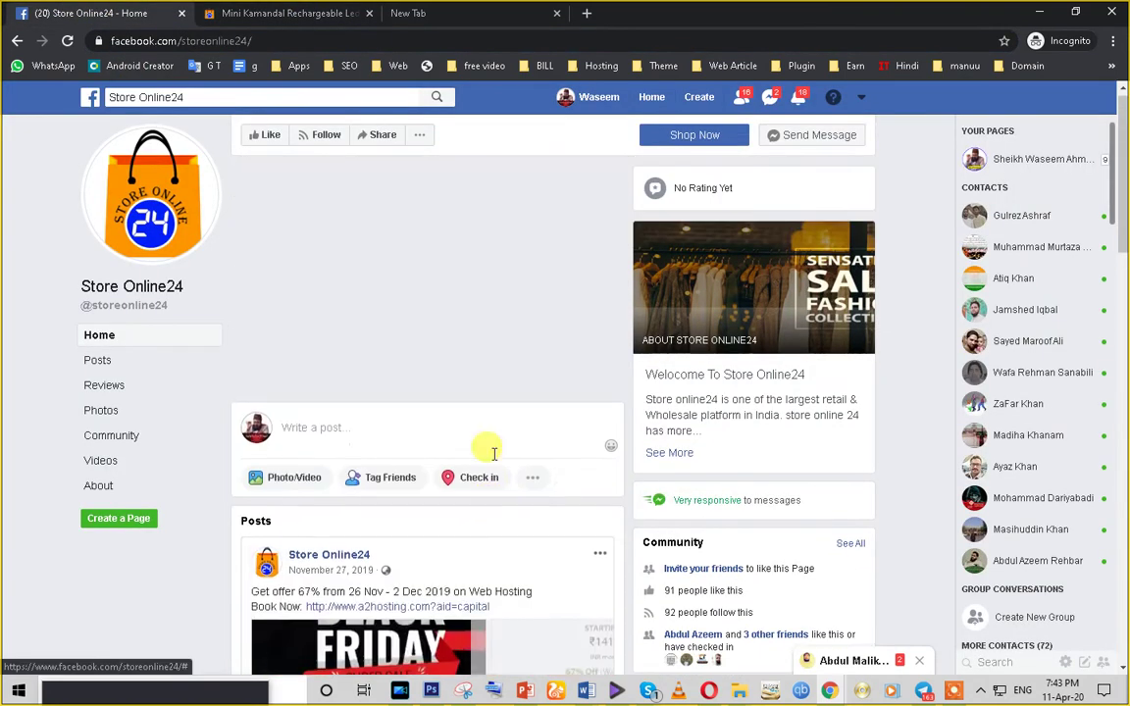
- Paste the lantern's led-lamp product link into the Store Online24 post box
{"action": "scroll", "coordinate": [586, 538], "scroll_direction": "down", "scroll_amount": 3}
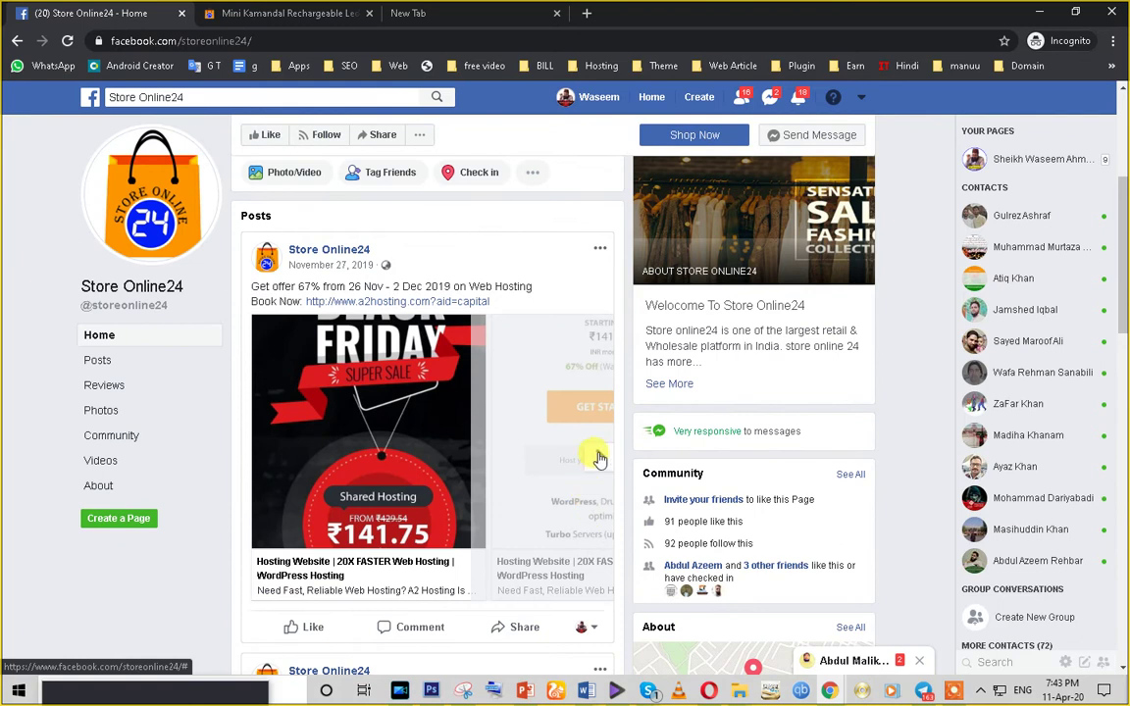
{"action": "scroll", "coordinate": [598, 458], "scroll_direction": "right", "scroll_amount": 5}
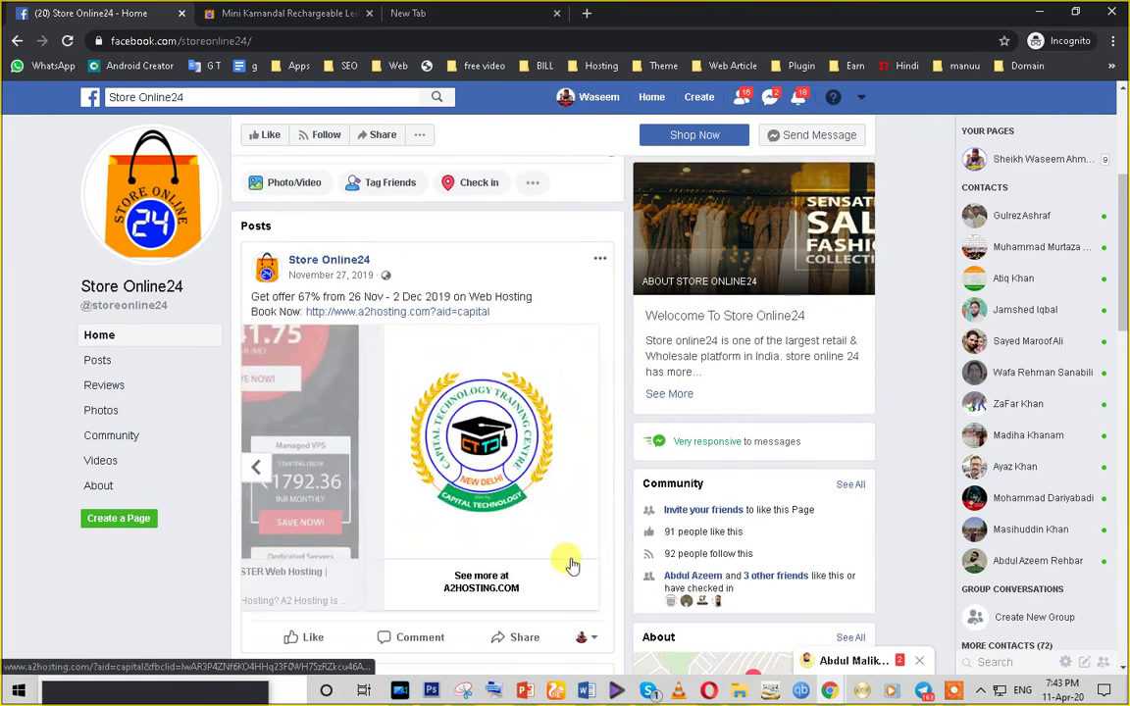
{"action": "scroll", "coordinate": [572, 566], "scroll_direction": "up", "scroll_amount": 3}
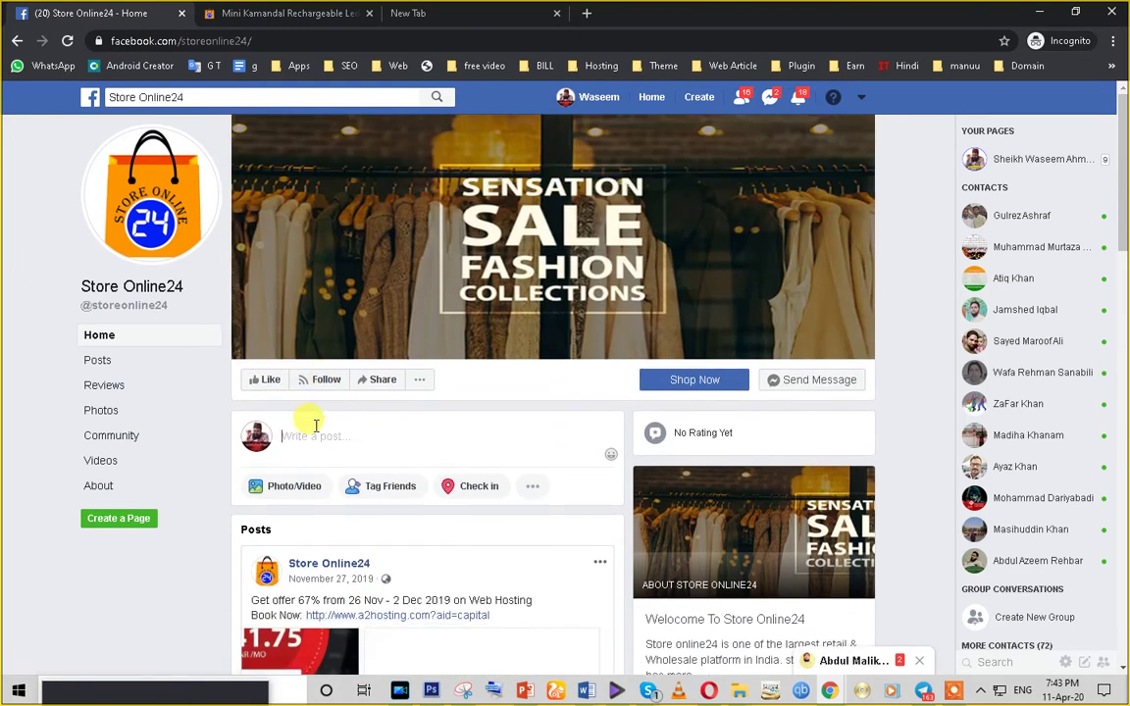
{"action": "key", "text": "ctrl+v"}
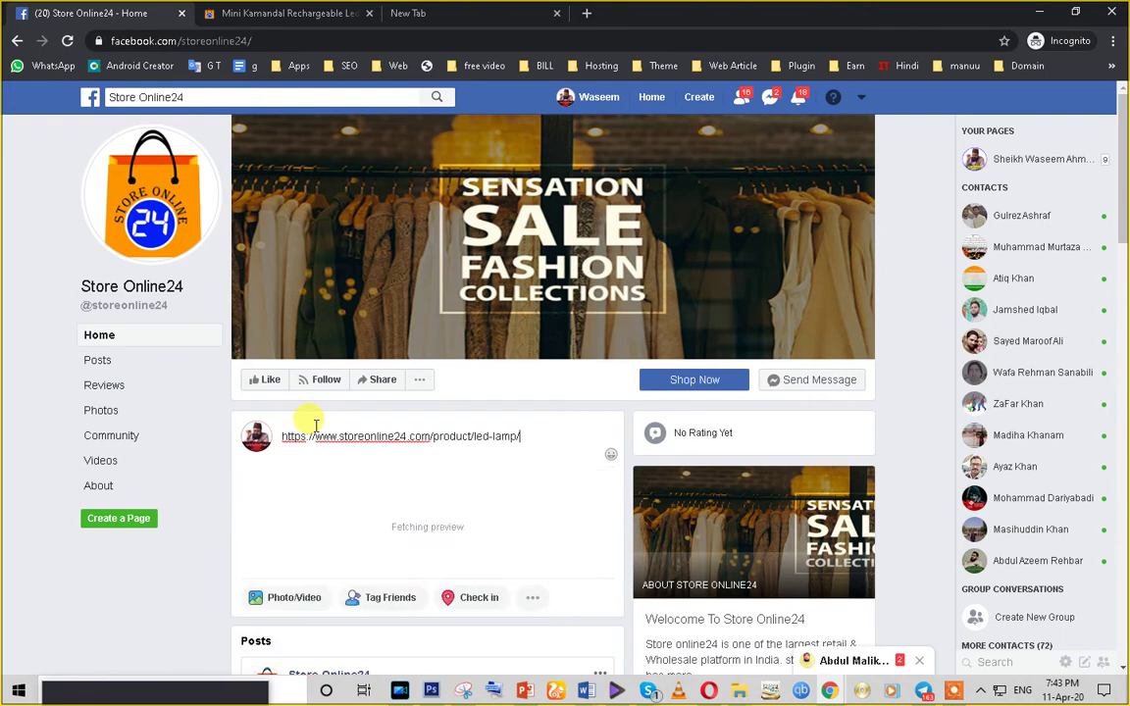
{"action": "scroll", "coordinate": [508, 475], "scroll_direction": "down", "scroll_amount": 2}
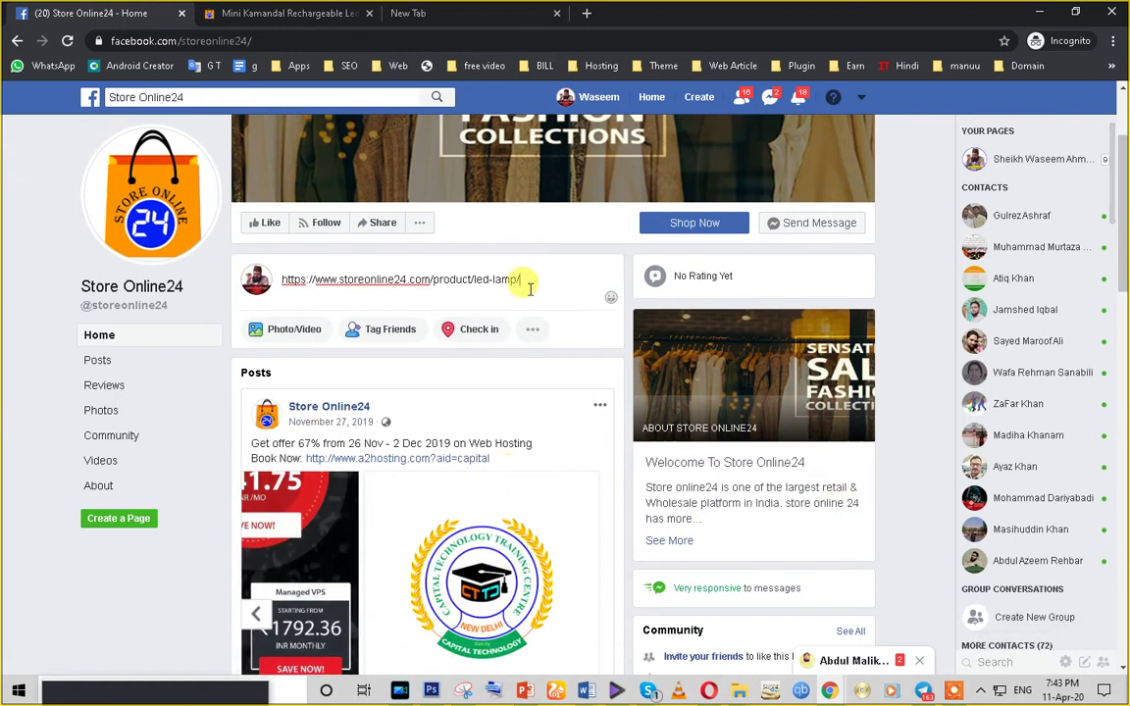
- Reload the Store Online24 Page, confirming to discard the unfinished post
{"action": "left_click", "coordinate": [285, 9]}
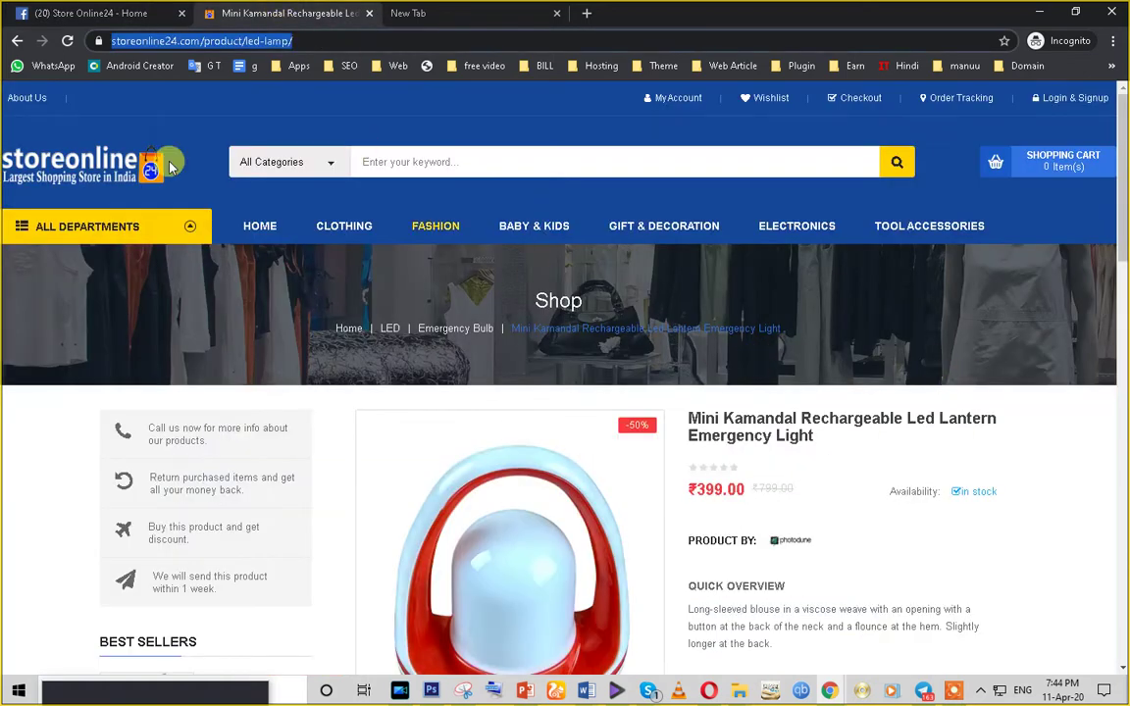
{"action": "left_click", "coordinate": [115, 8]}
{"action": "key", "text": "ctrl+v"}
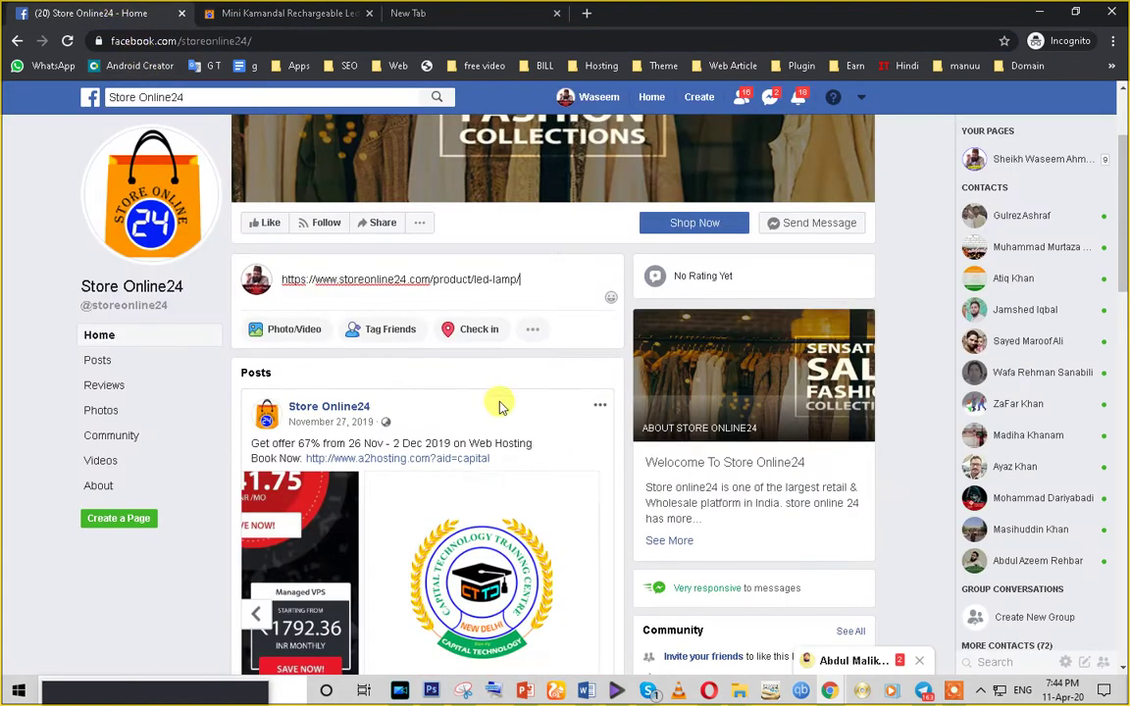
{"action": "left_click", "coordinate": [65, 41]}
{"action": "left_click", "coordinate": [641, 136]}
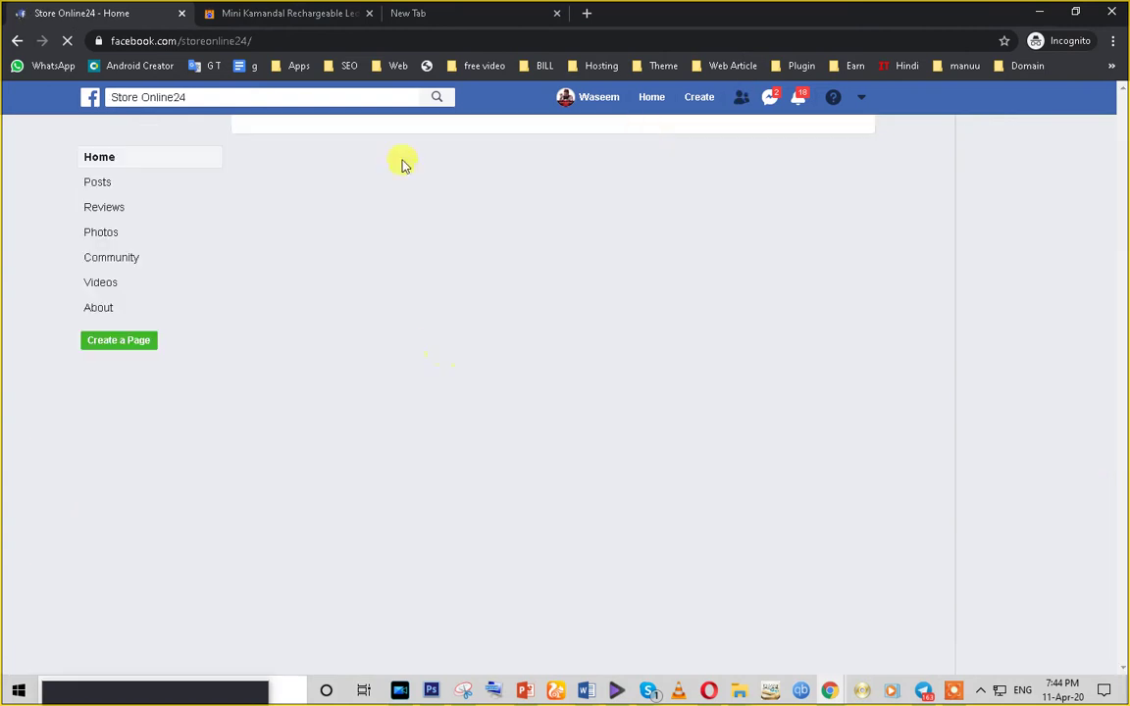
{"action": "left_click", "coordinate": [314, 15]}
{"action": "scroll", "coordinate": [812, 367], "scroll_direction": "down", "scroll_amount": 10}
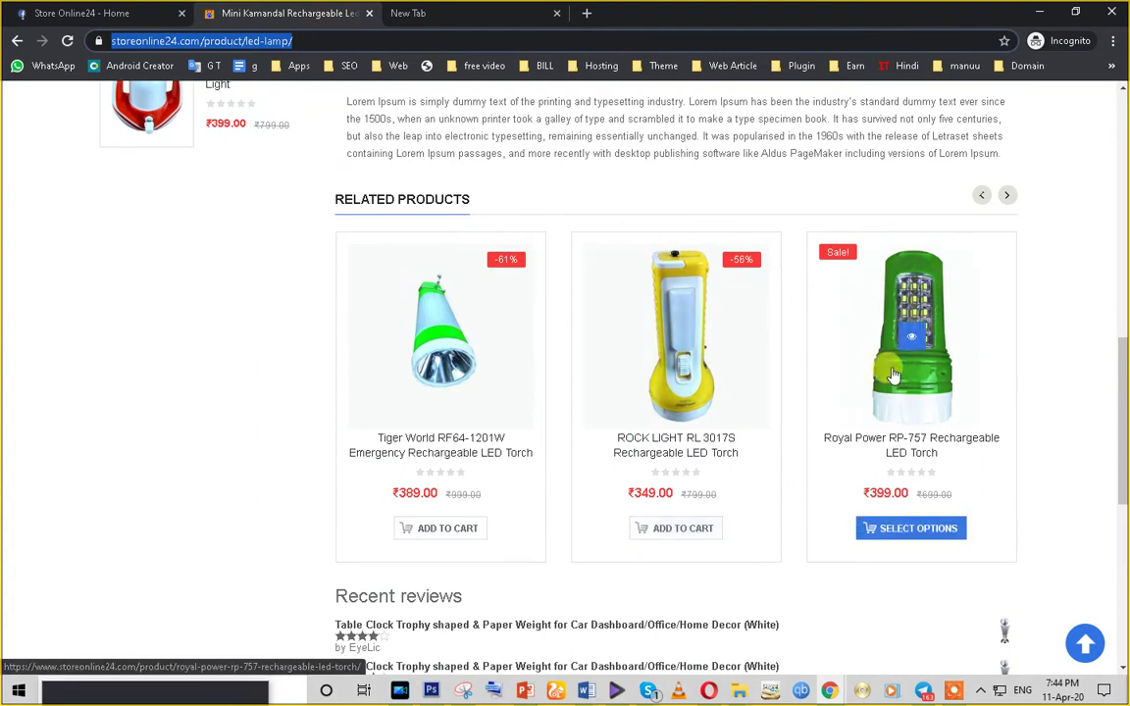
{"action": "scroll", "coordinate": [94, 144], "scroll_direction": "up", "scroll_amount": 5}
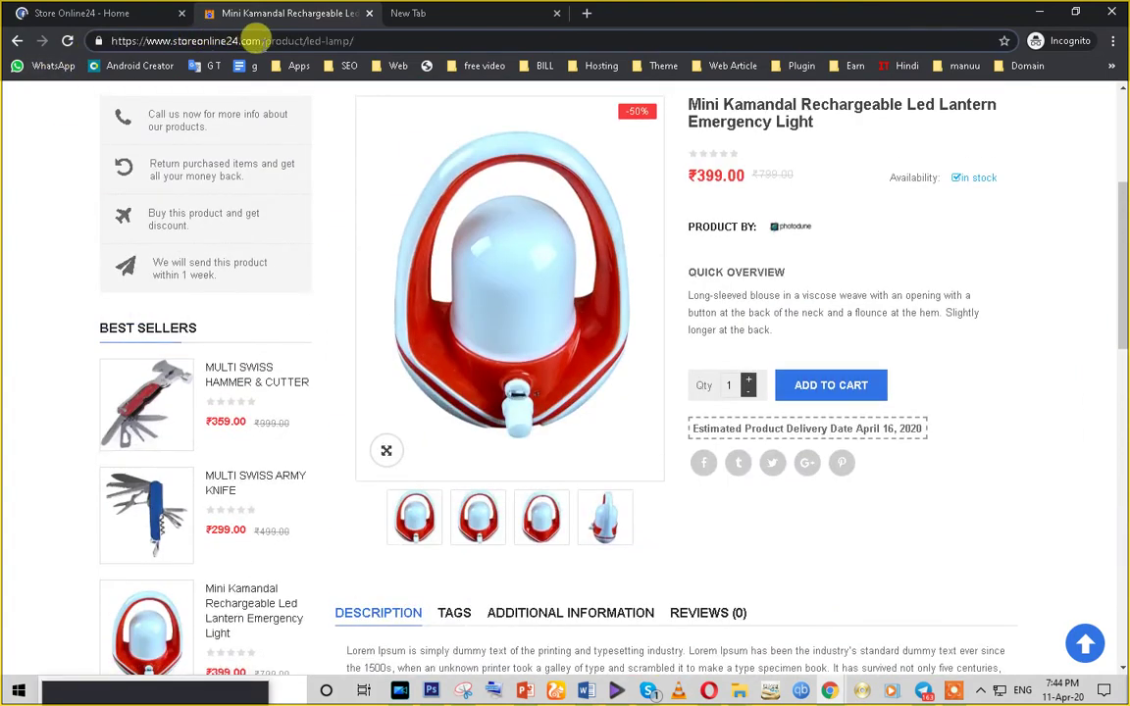
{"action": "left_click_drag", "start_coordinate": [257, 40], "coordinate": [98, 39]}
{"action": "key", "text": "ctrl+c"}
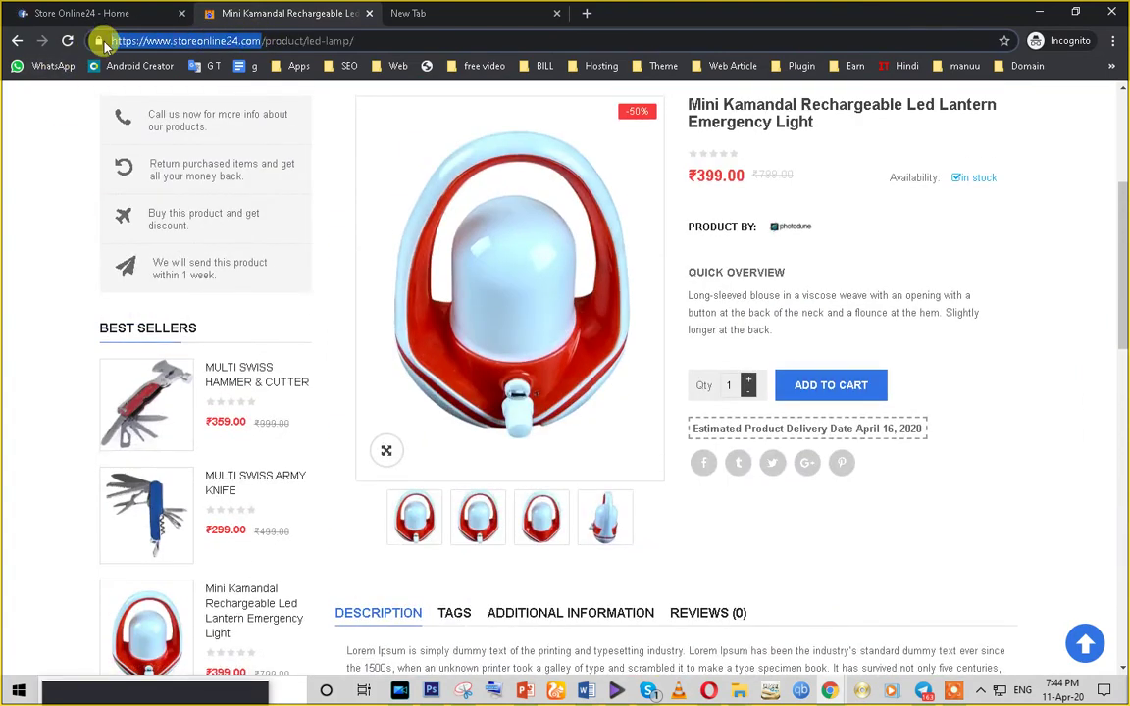
{"action": "left_click", "coordinate": [101, 18]}
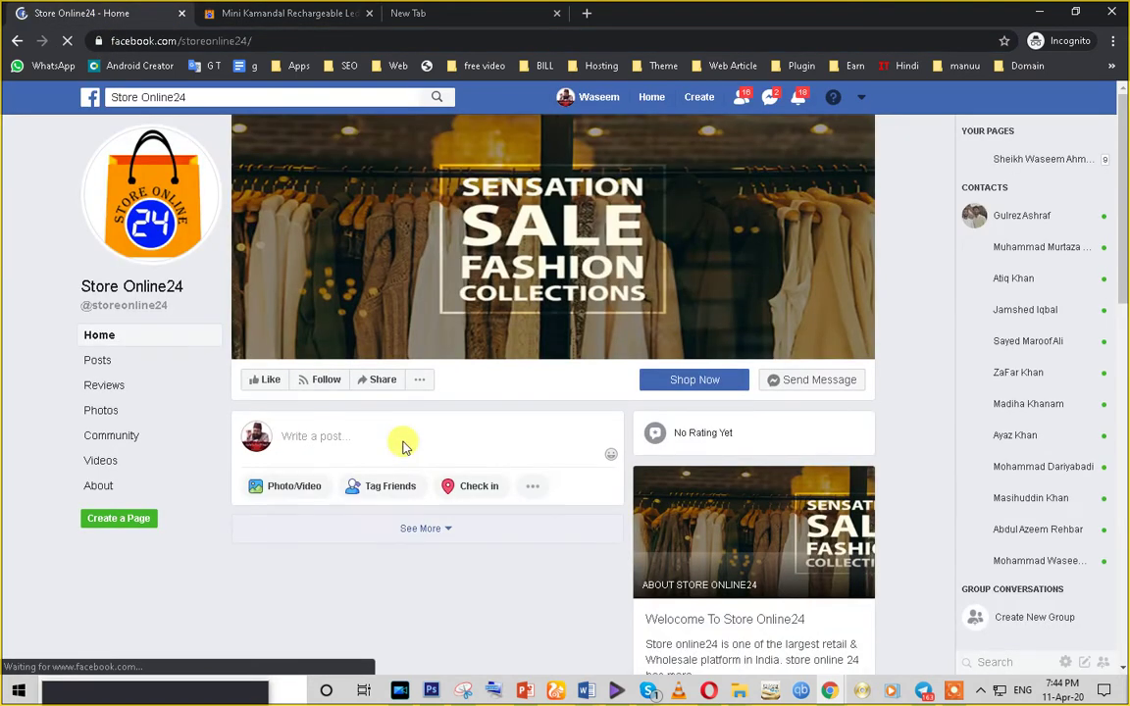
{"action": "scroll", "coordinate": [382, 439], "scroll_direction": "down", "scroll_amount": 3}
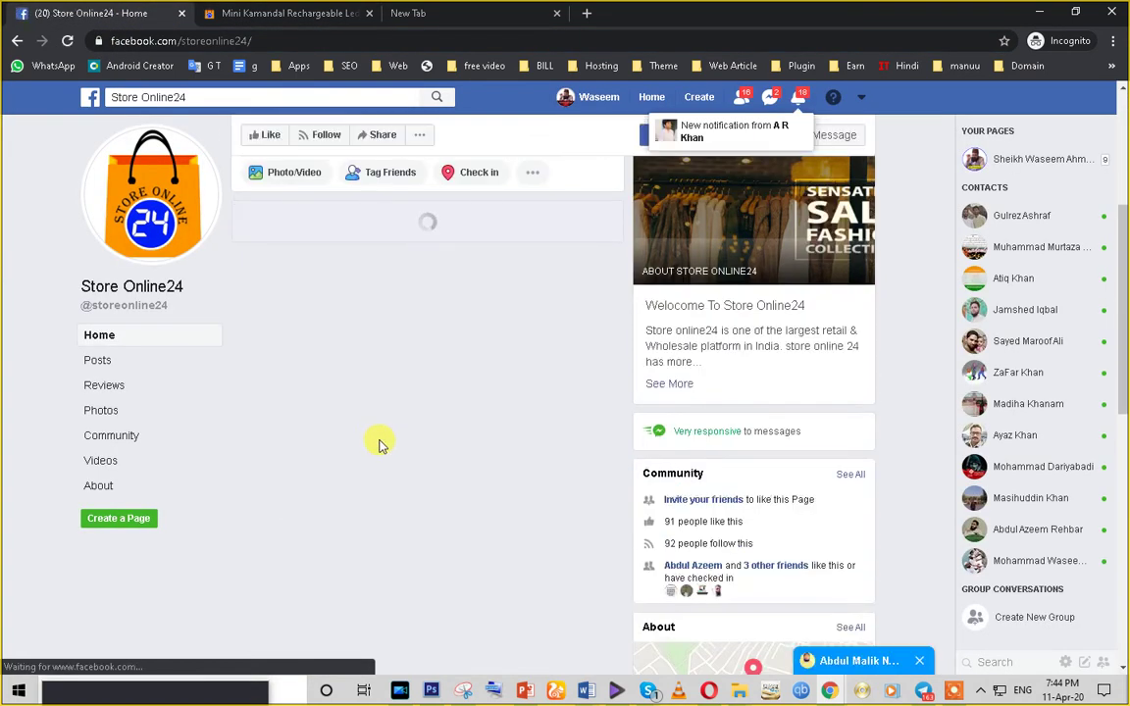
{"action": "scroll", "coordinate": [471, 451], "scroll_direction": "down", "scroll_amount": 2}
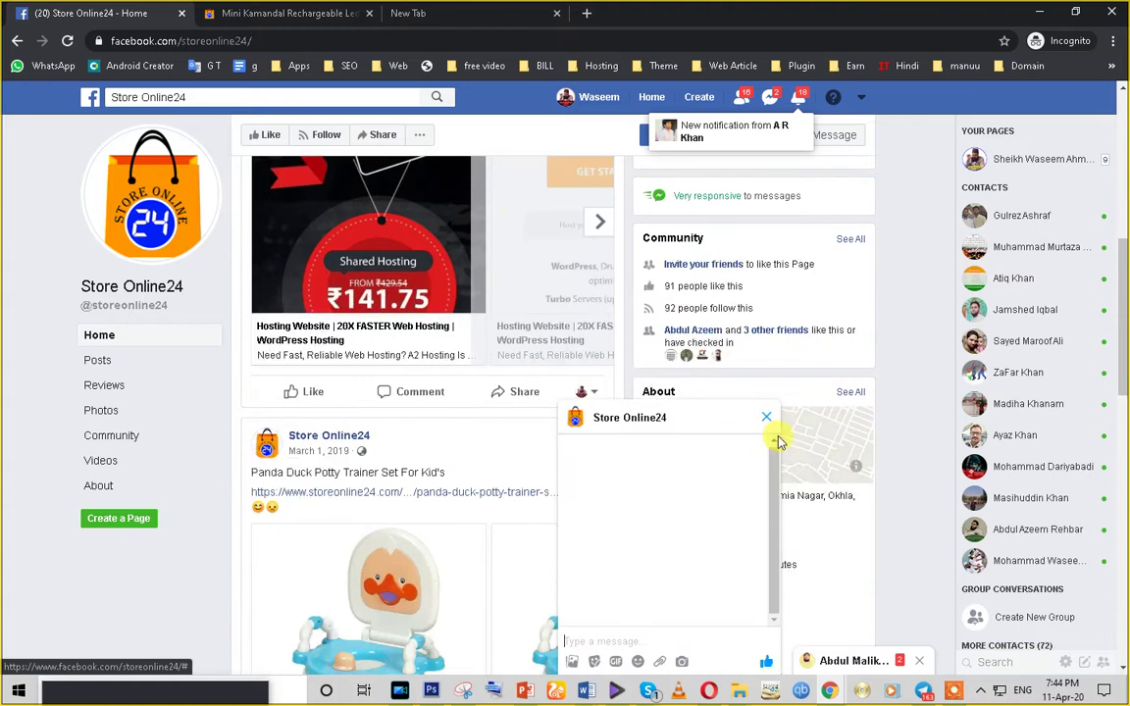
{"action": "scroll", "coordinate": [304, 372], "scroll_direction": "up", "scroll_amount": 3}
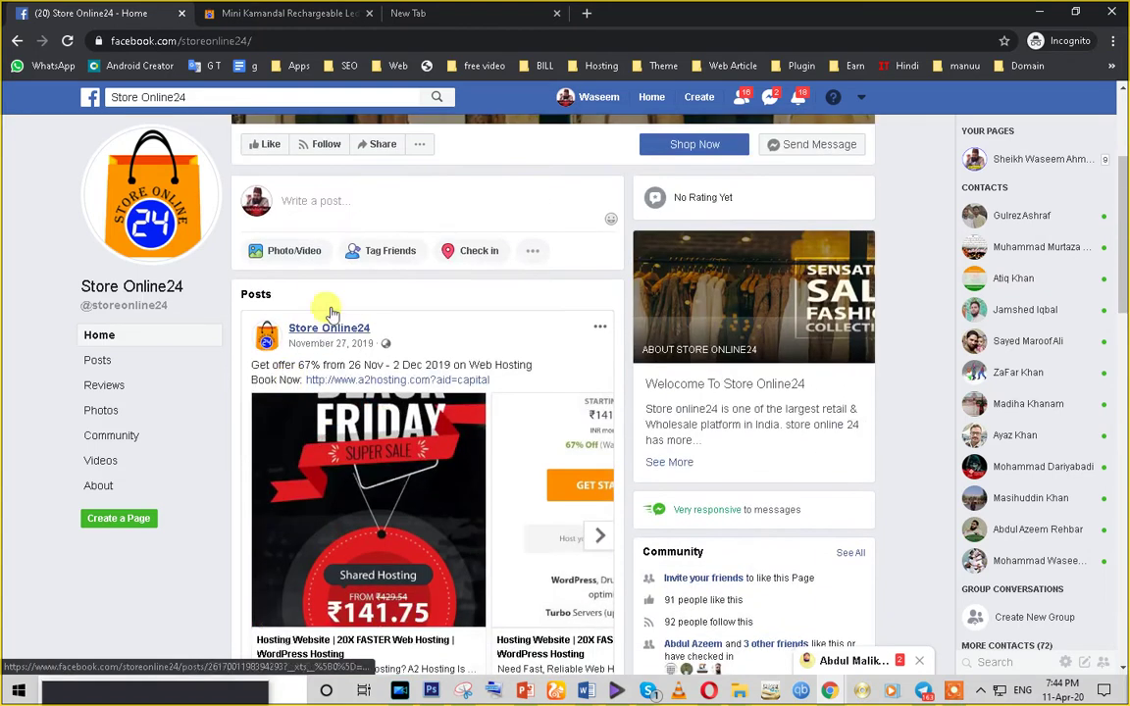
{"action": "left_click", "coordinate": [286, 196]}
{"action": "key", "text": "ctrl+v"}
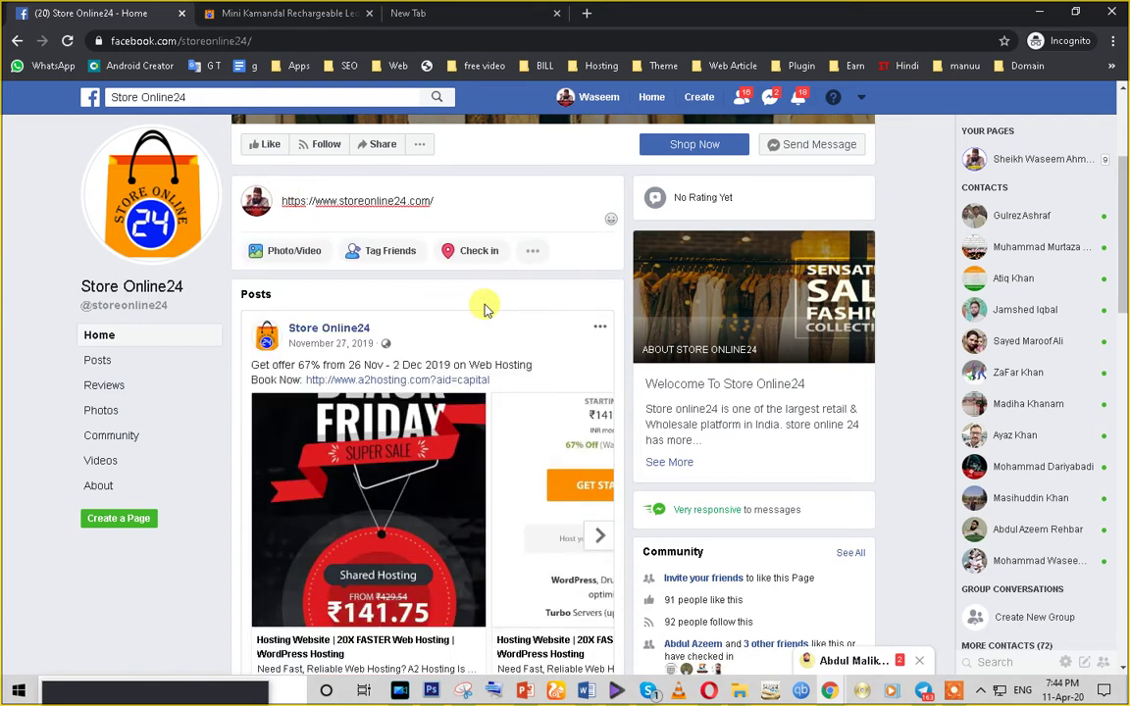
{"action": "scroll", "coordinate": [484, 308], "scroll_direction": "up", "scroll_amount": 3}
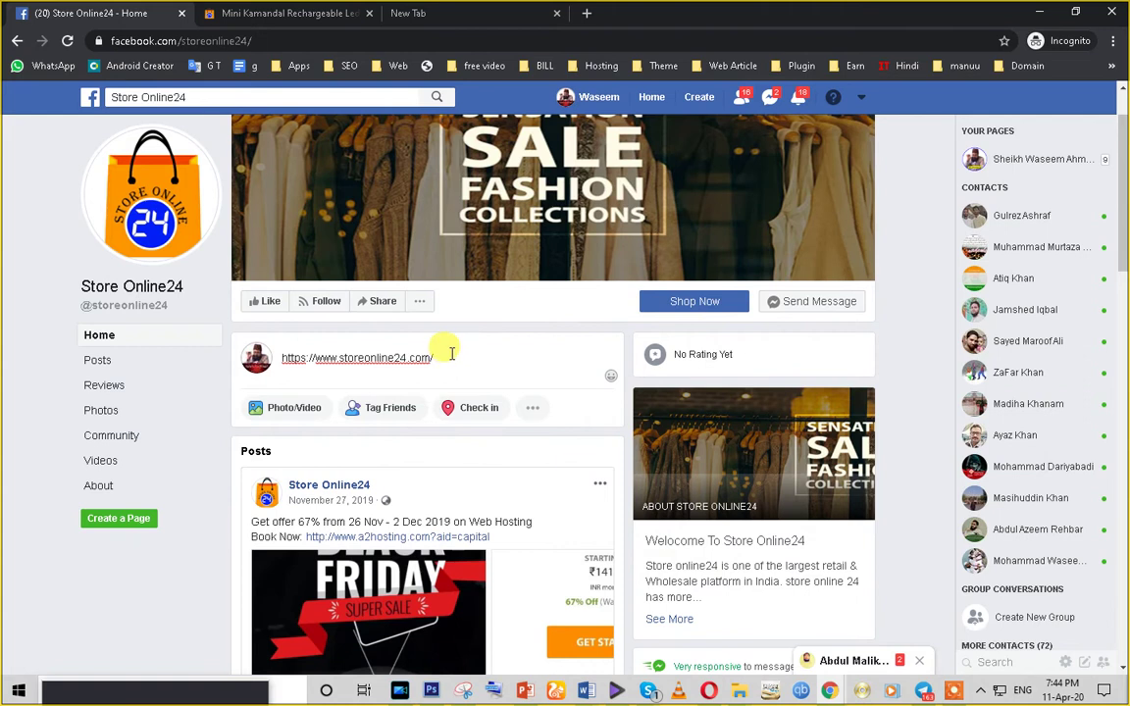
{"action": "key", "text": "ctrl+a"}
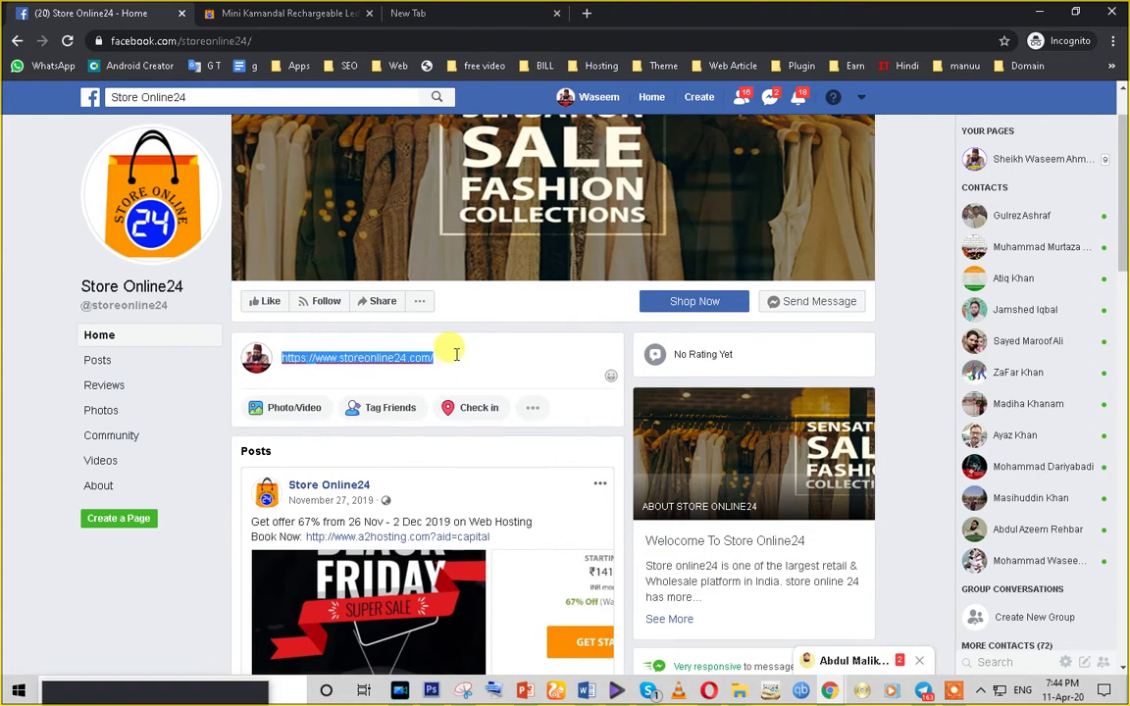
- Advance the Panda Duck carousel to its final 'See more at STOREONLINE24.COM' card
{"action": "scroll", "coordinate": [457, 355], "scroll_direction": "down", "scroll_amount": 3}
{"action": "scroll", "coordinate": [429, 421], "scroll_direction": "down", "scroll_amount": 5}
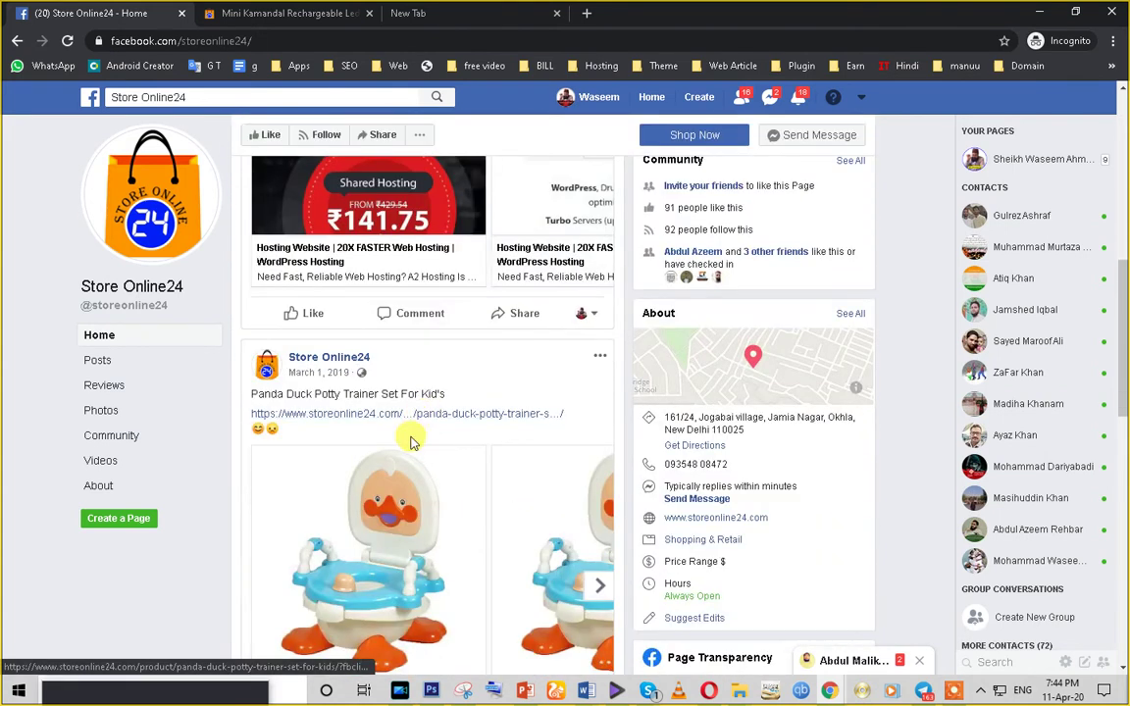
{"action": "scroll", "coordinate": [402, 392], "scroll_direction": "down", "scroll_amount": 1}
{"action": "scroll", "coordinate": [398, 522], "scroll_direction": "up", "scroll_amount": 1}
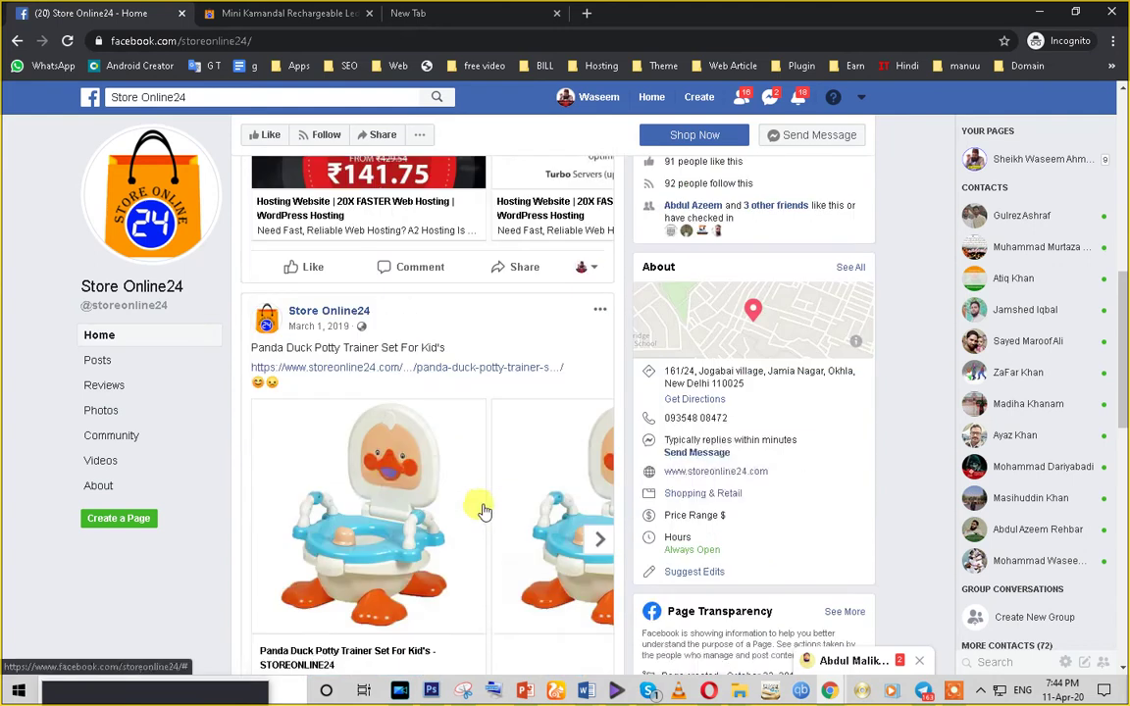
{"action": "scroll", "coordinate": [481, 508], "scroll_direction": "down", "scroll_amount": 2}
{"action": "left_click", "coordinate": [601, 363]}
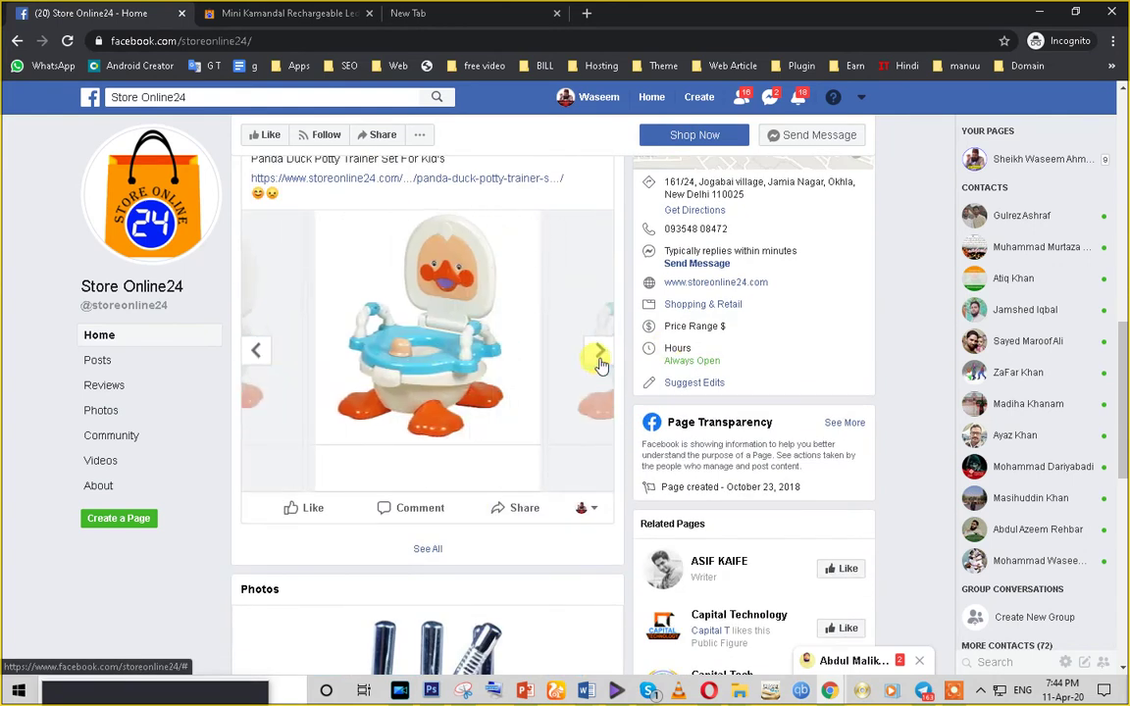
{"action": "left_click", "coordinate": [600, 361]}
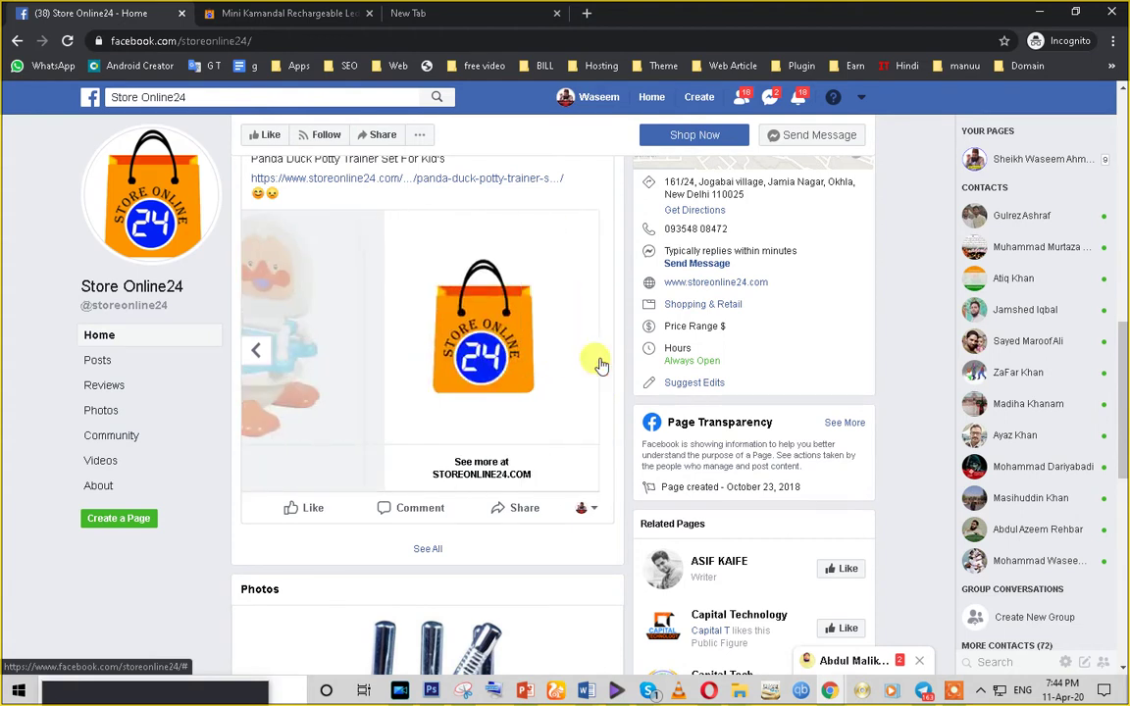
- Open the Panda Duck Potty Trainer post's Share menu, from public sharing to group or Page
{"action": "mouse_move", "coordinate": [319, 522]}
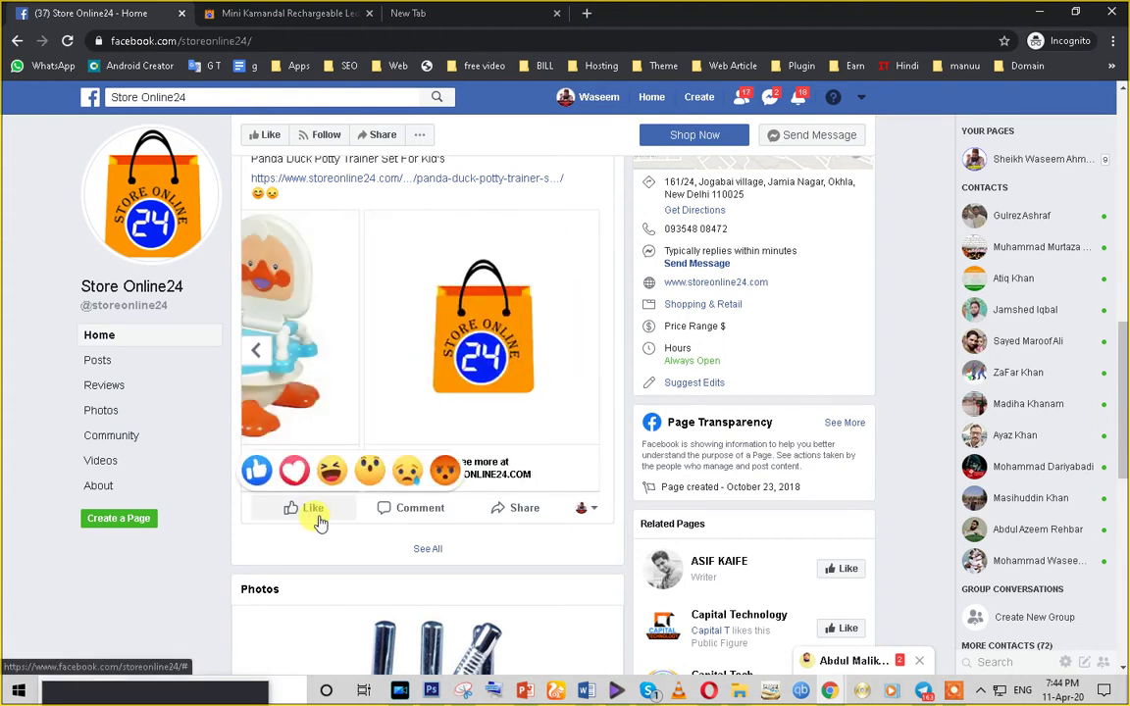
{"action": "scroll", "coordinate": [319, 522], "scroll_direction": "up", "scroll_amount": 1}
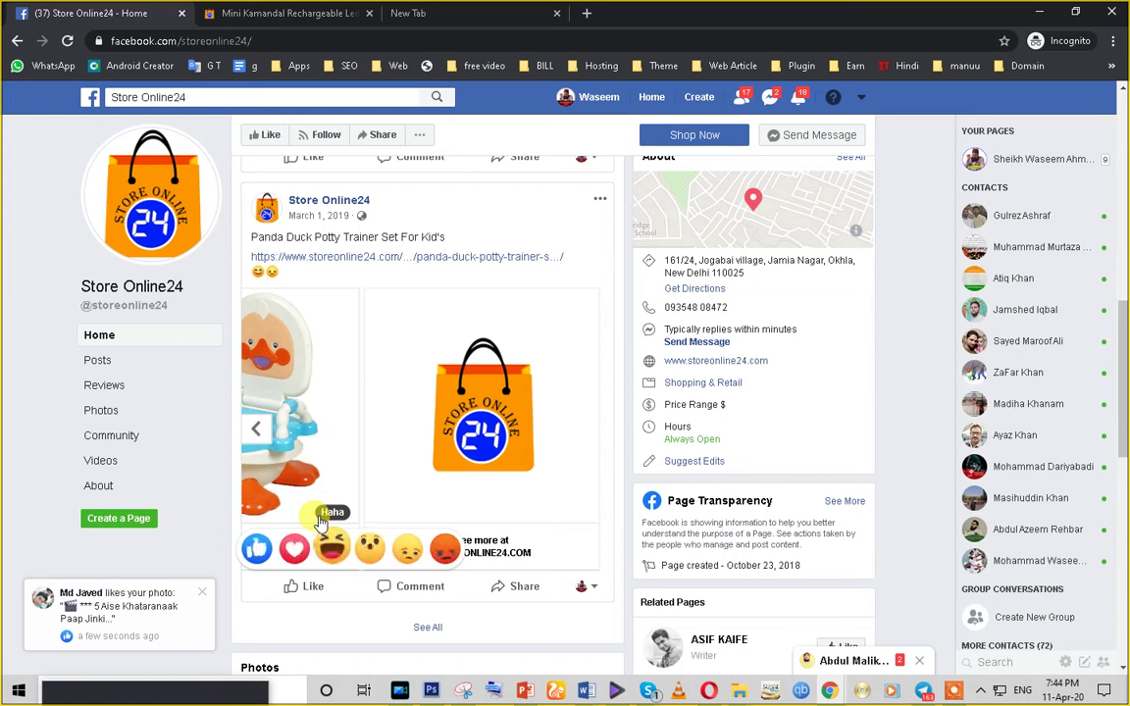
{"action": "left_click", "coordinate": [516, 587]}
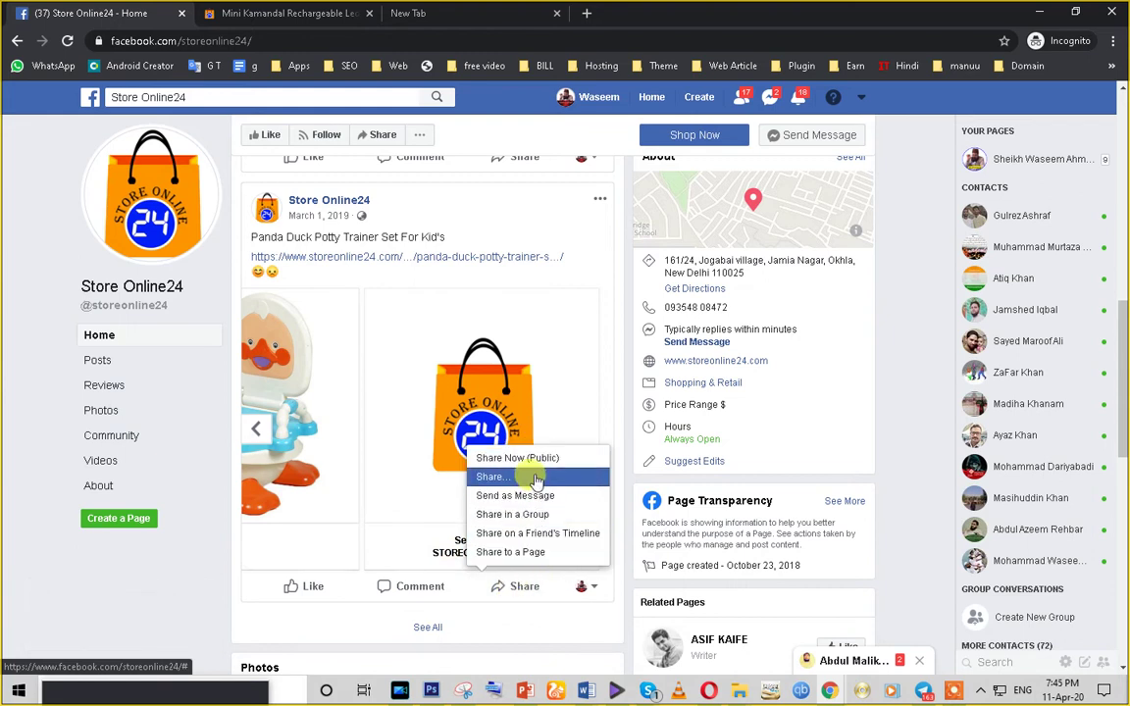
{"action": "left_click", "coordinate": [252, 433]}
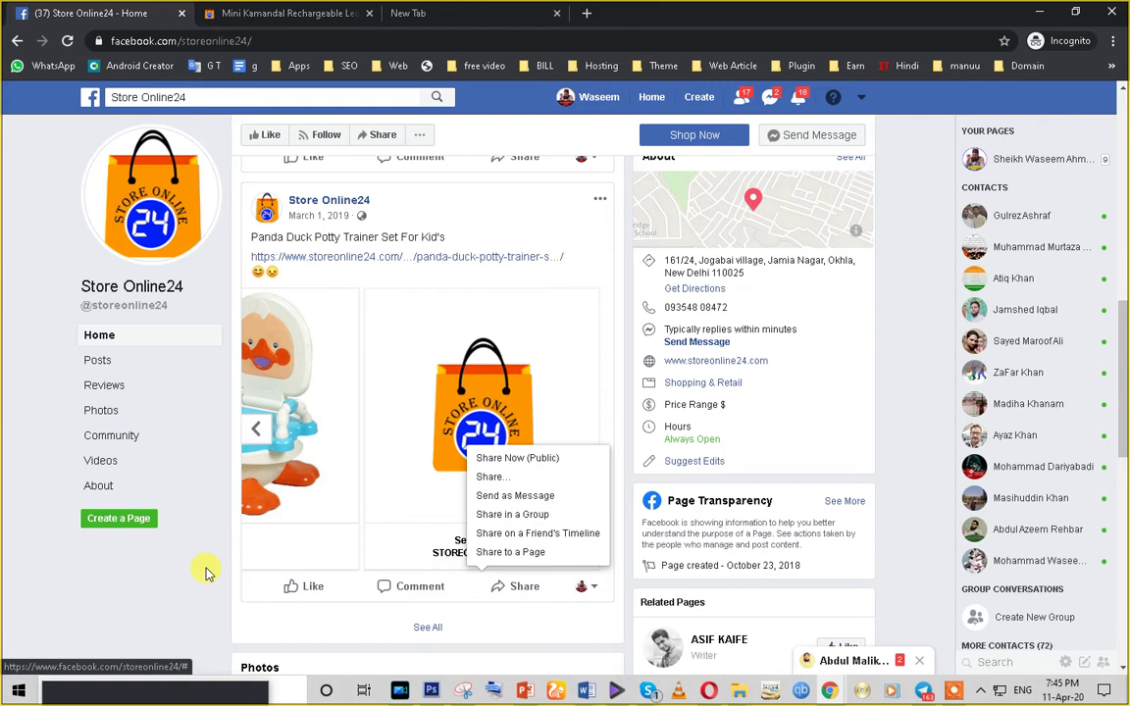
- Select the store address in the unfinished post, then switch to the other managed Page
{"action": "scroll", "coordinate": [206, 572], "scroll_direction": "up", "scroll_amount": 10}
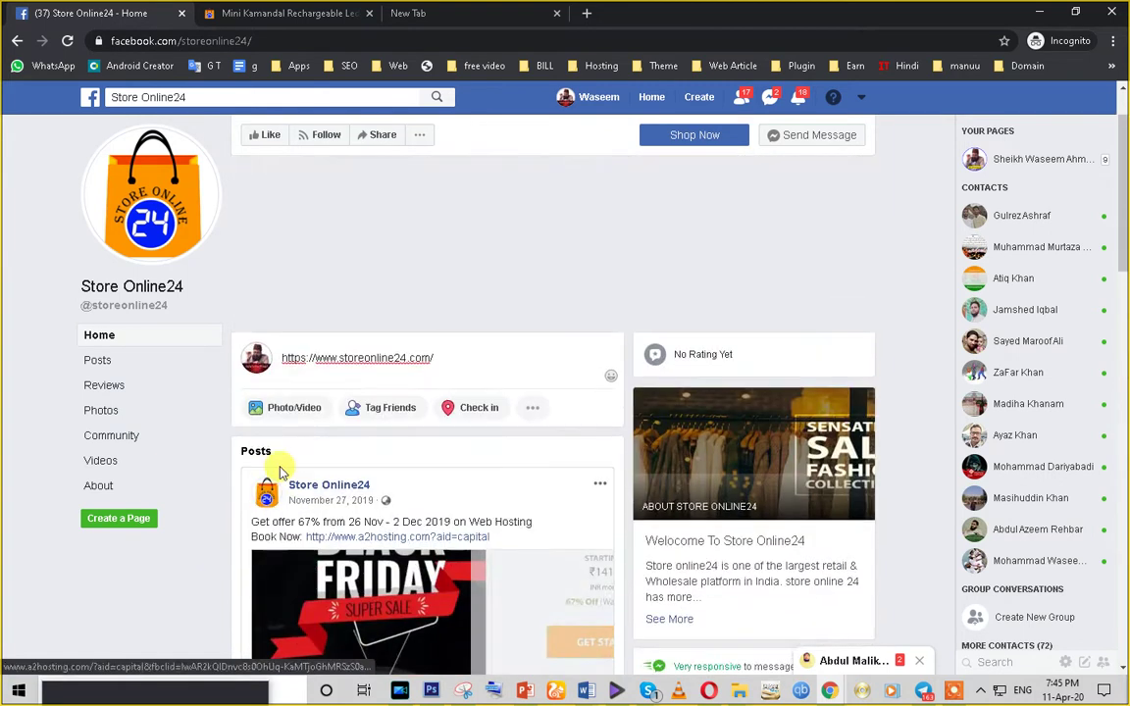
{"action": "scroll", "coordinate": [280, 467], "scroll_direction": "down", "scroll_amount": 3}
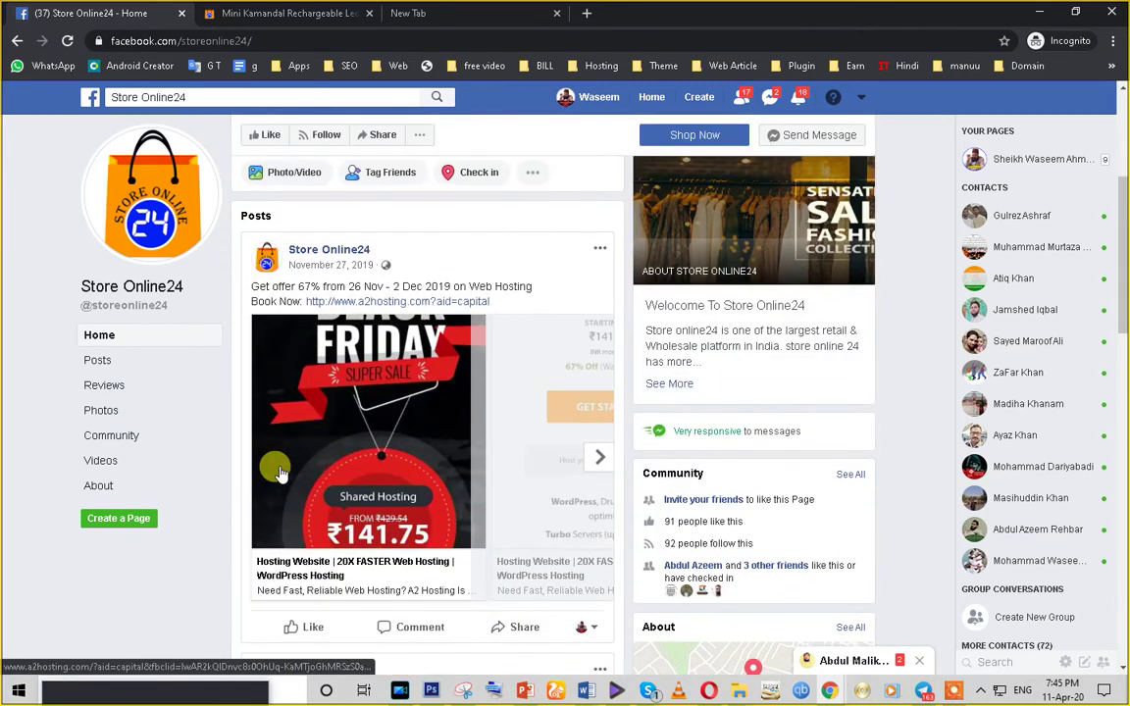
{"action": "scroll", "coordinate": [280, 473], "scroll_direction": "up", "scroll_amount": 3}
{"action": "triple_click", "coordinate": [333, 435]}
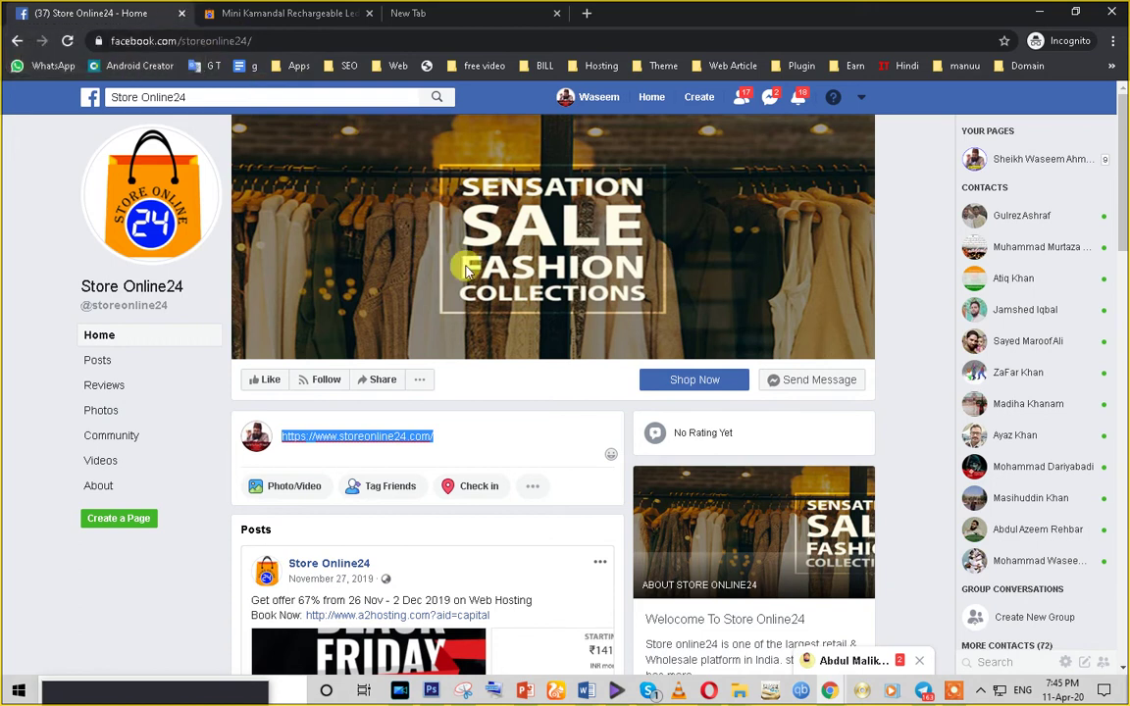
{"action": "scroll", "coordinate": [585, 398], "scroll_direction": "down", "scroll_amount": 5}
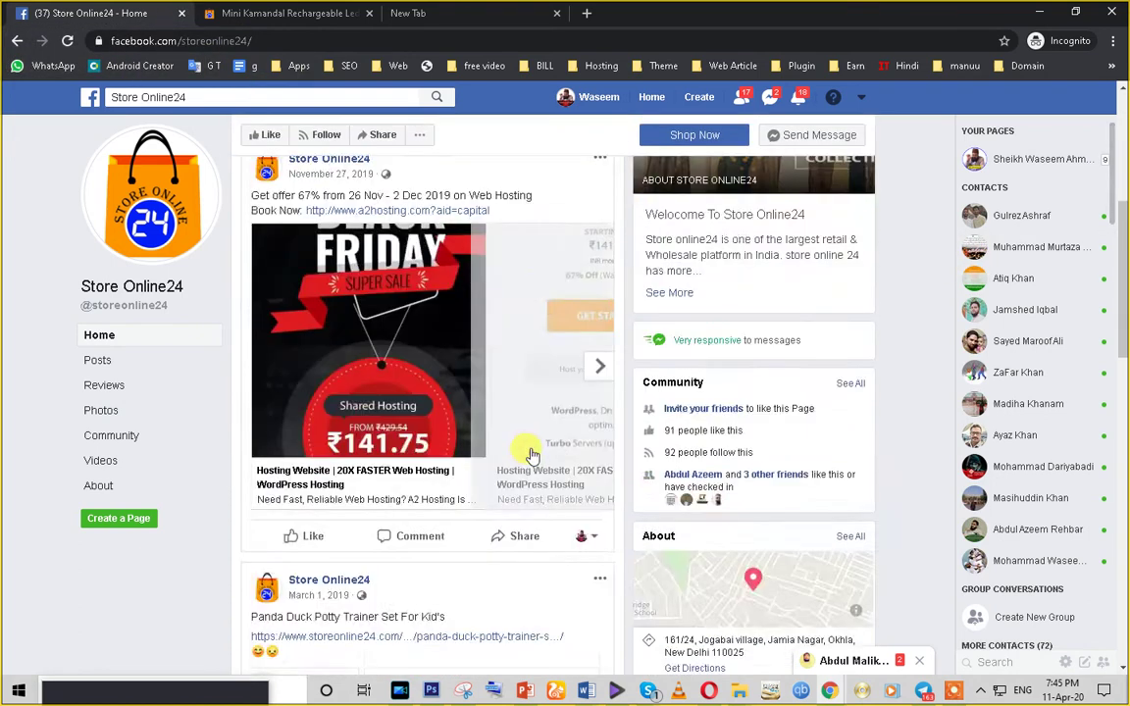
{"action": "scroll", "coordinate": [529, 456], "scroll_direction": "up", "scroll_amount": 3}
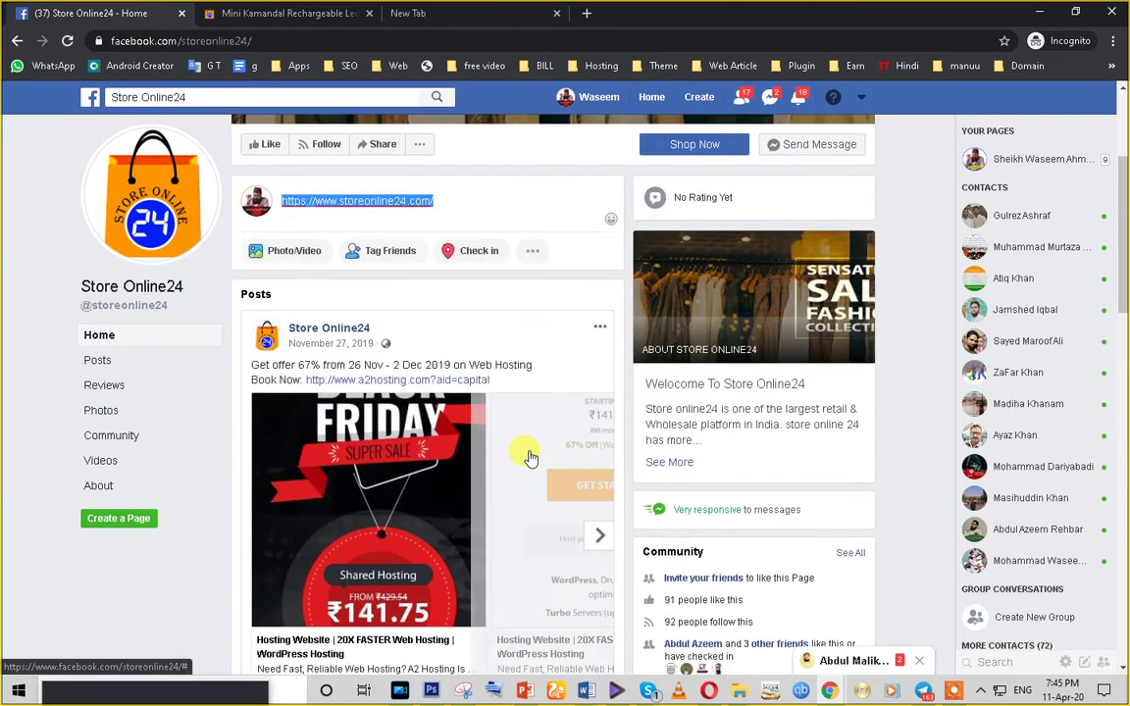
{"action": "left_click", "coordinate": [450, 191]}
{"action": "key", "text": "ctrl+a"}
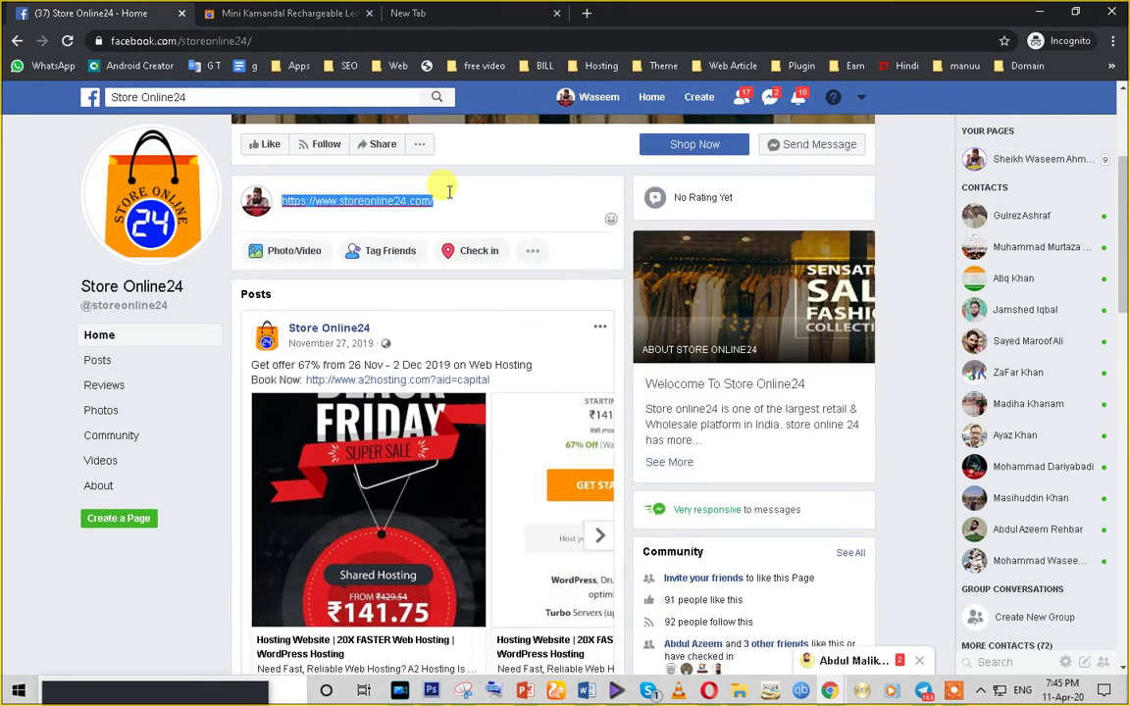
{"action": "left_click", "coordinate": [1010, 159]}
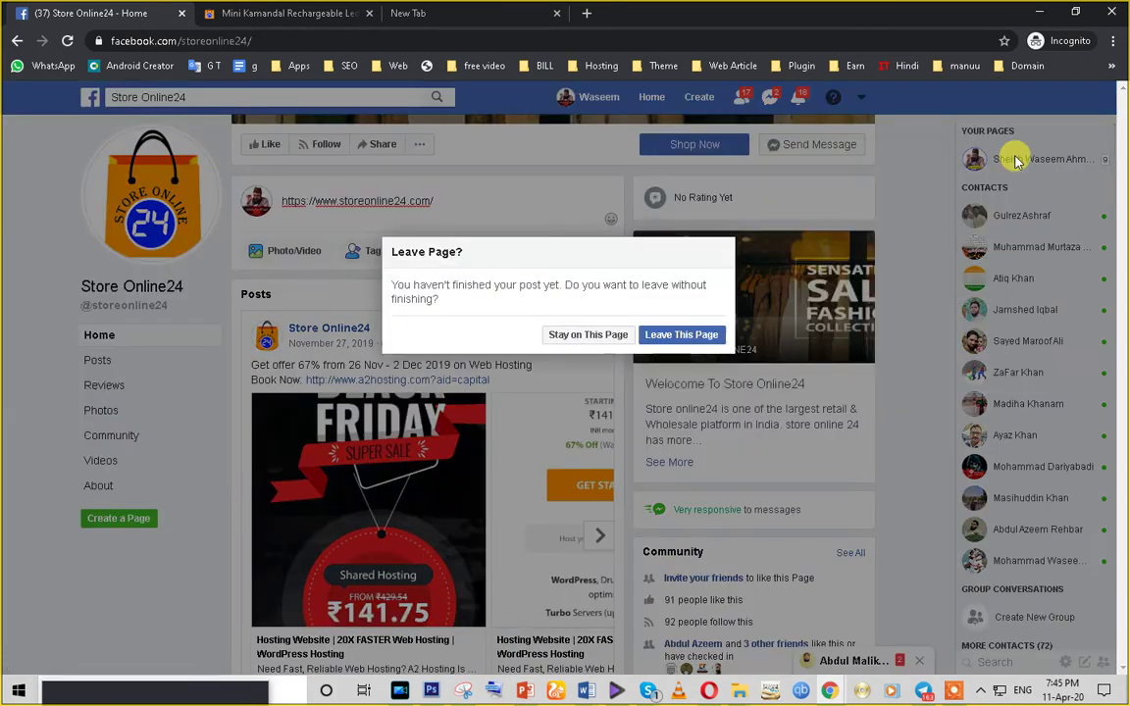
- Confirm leaving the unfinished post and return to the Page's main timeline
{"action": "left_click", "coordinate": [681, 335]}
{"action": "scroll", "coordinate": [687, 338], "scroll_direction": "down", "scroll_amount": 3}
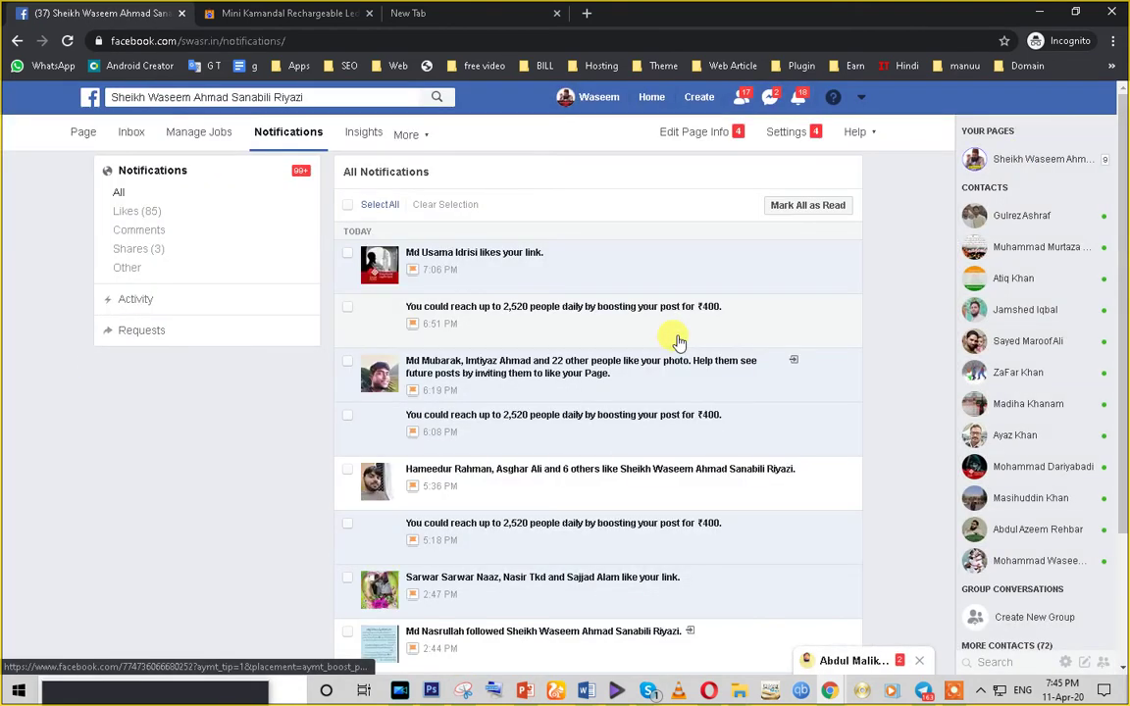
{"action": "left_click", "coordinate": [83, 135]}
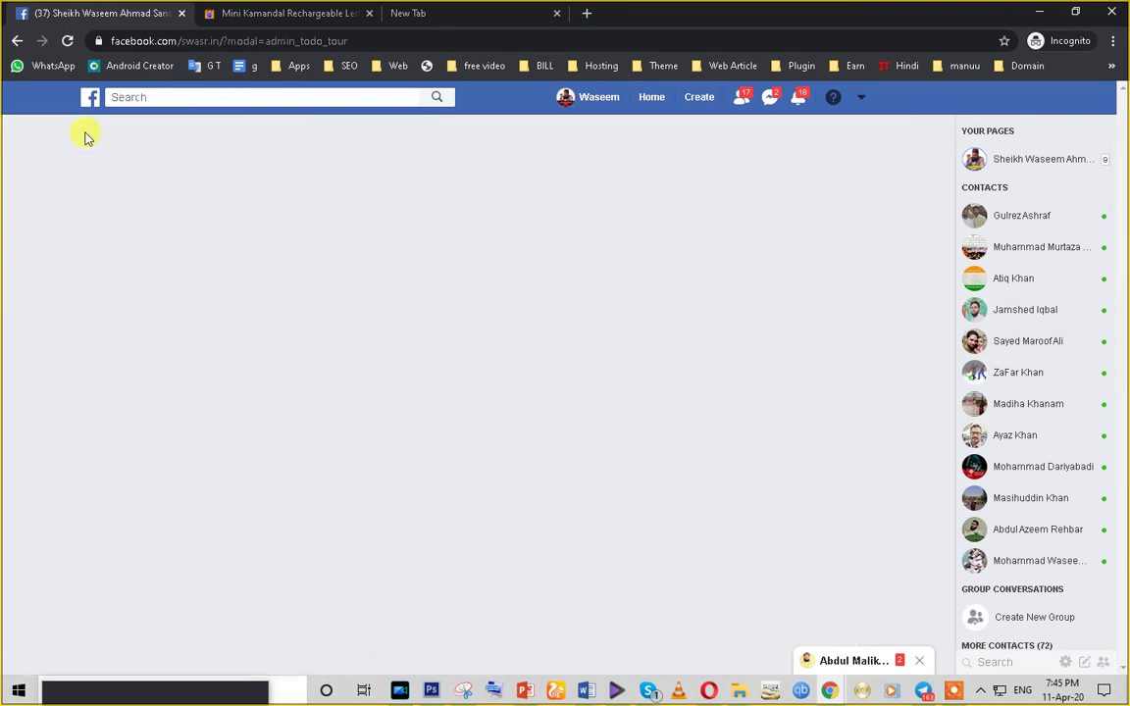
- Dismiss the shop tour tip and start boosting the video post
{"action": "scroll", "coordinate": [455, 373], "scroll_direction": "down", "scroll_amount": 3}
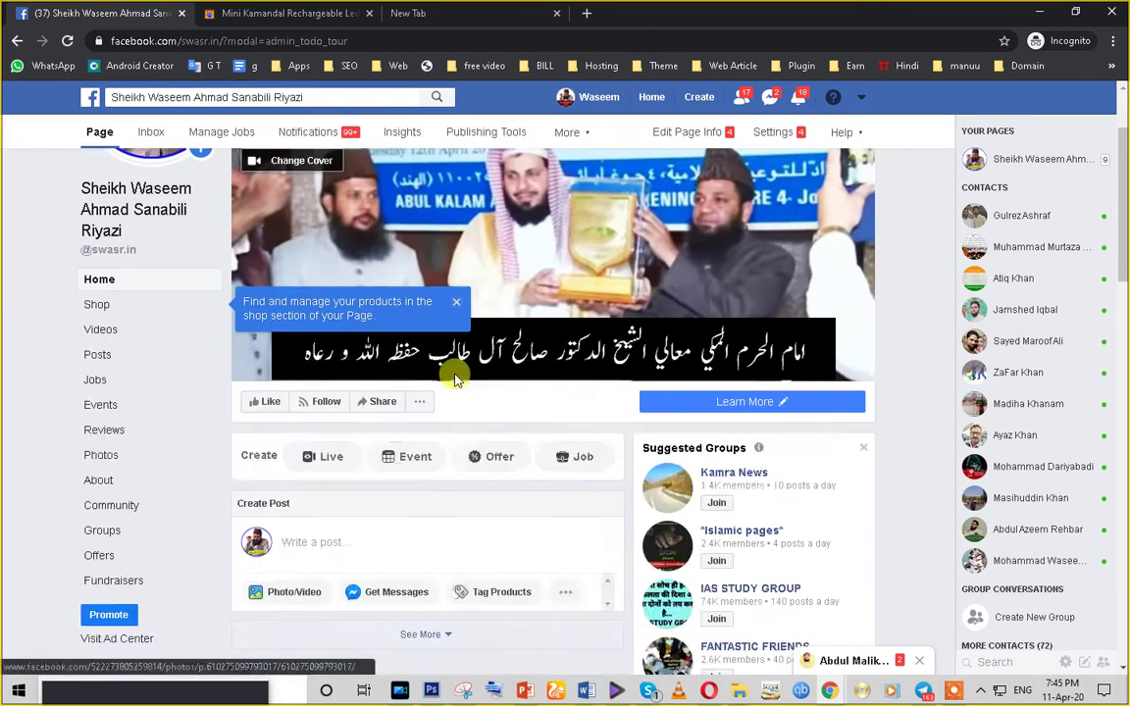
{"action": "scroll", "coordinate": [455, 372], "scroll_direction": "down", "scroll_amount": 3}
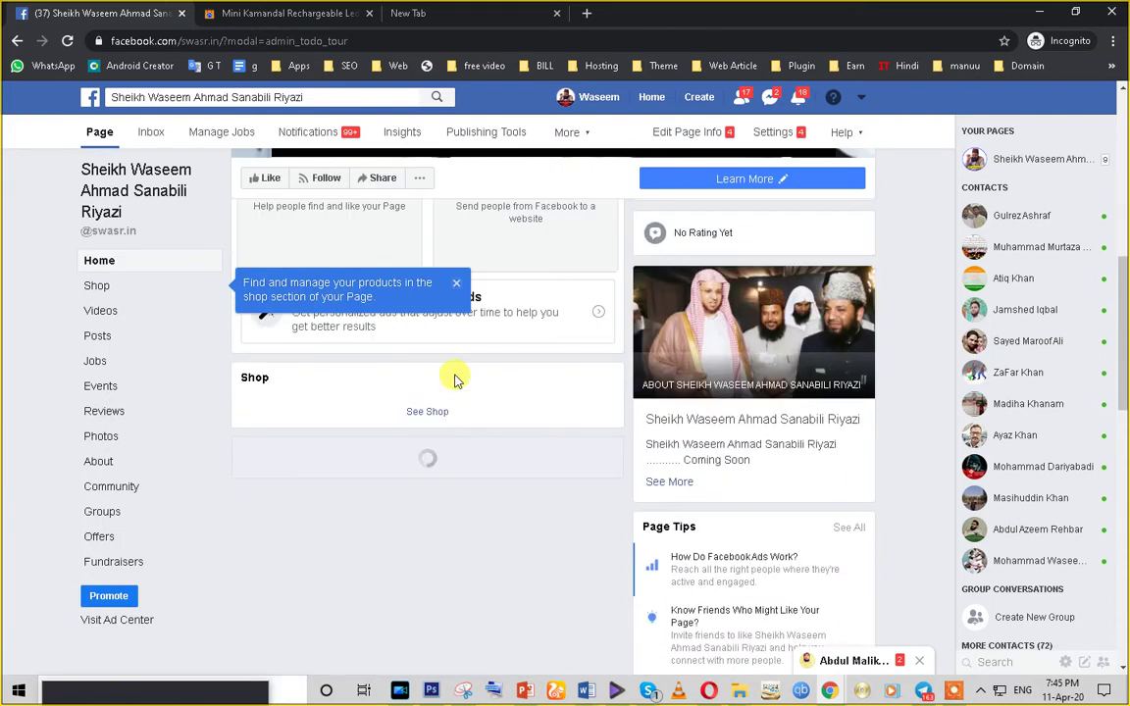
{"action": "scroll", "coordinate": [379, 379], "scroll_direction": "down", "scroll_amount": 4}
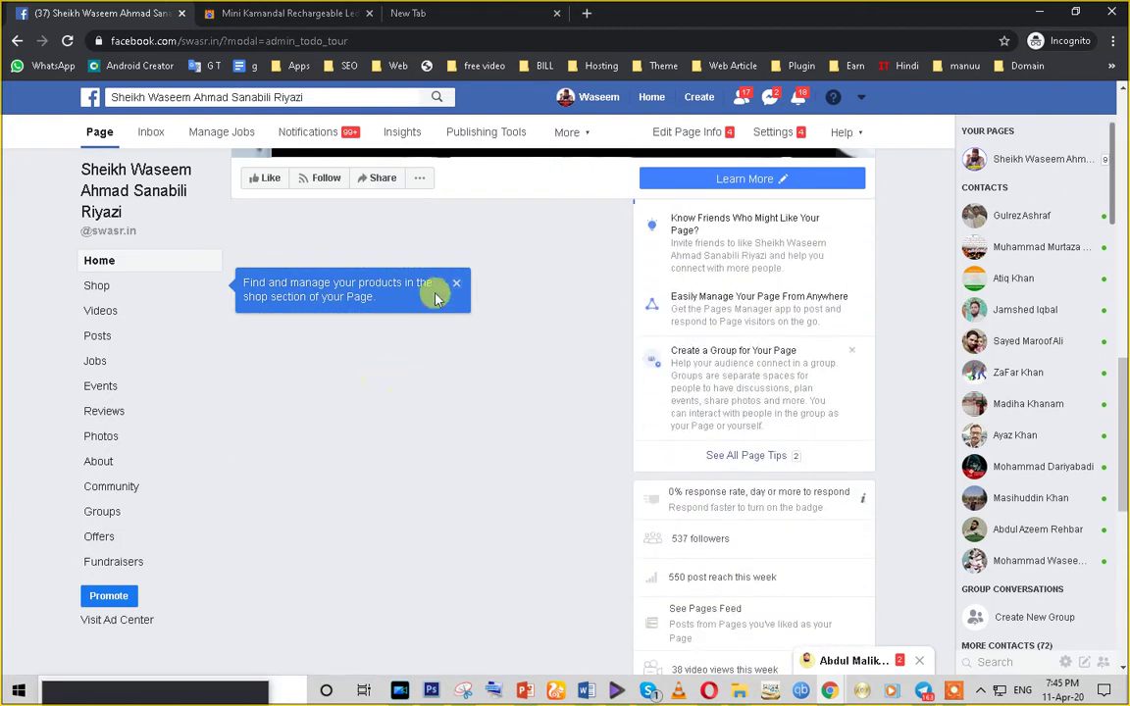
{"action": "left_click", "coordinate": [460, 287]}
{"action": "scroll", "coordinate": [373, 434], "scroll_direction": "up", "scroll_amount": 4}
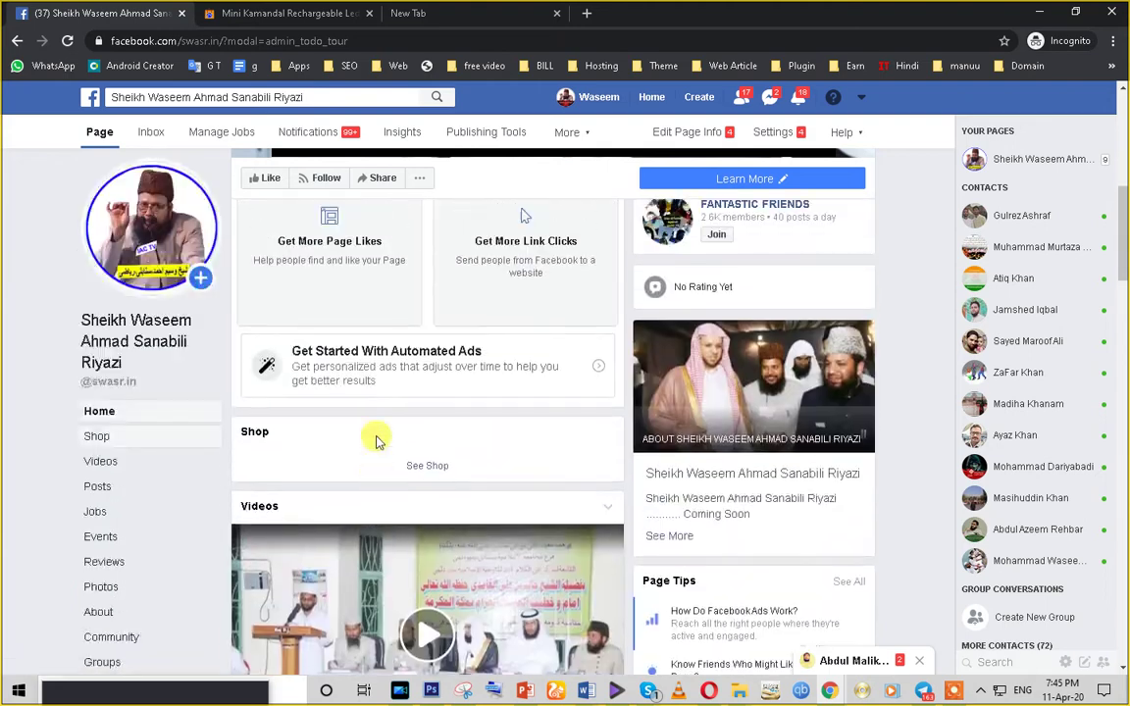
{"action": "scroll", "coordinate": [376, 439], "scroll_direction": "down", "scroll_amount": 10}
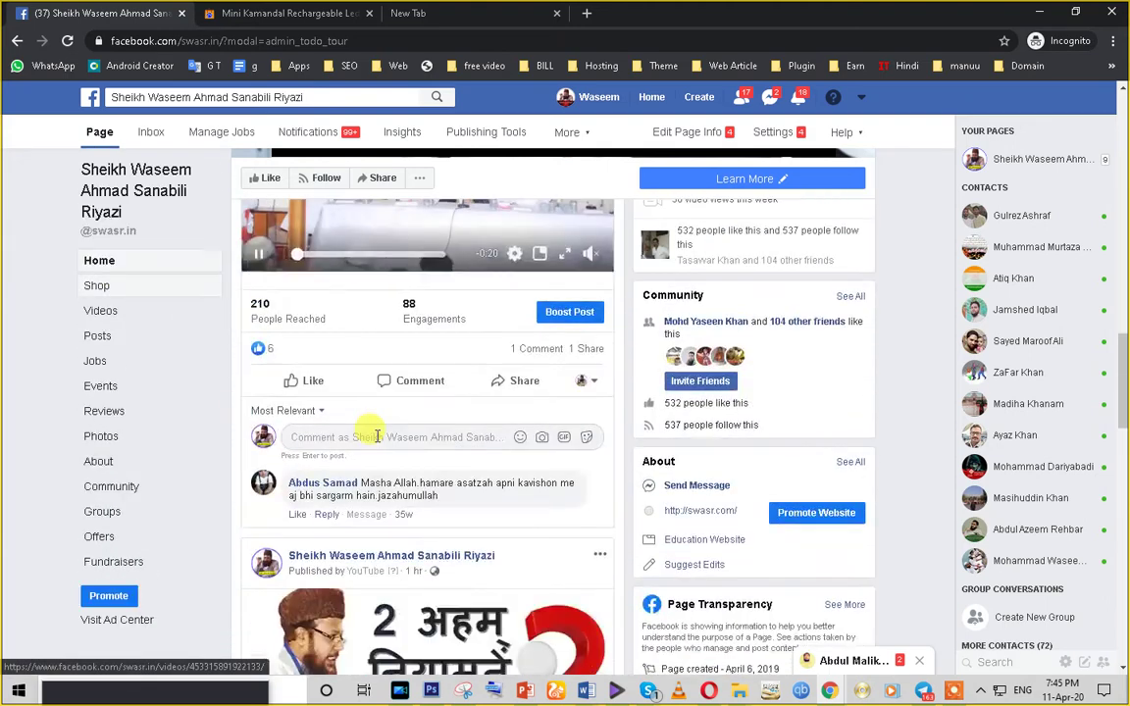
{"action": "scroll", "coordinate": [376, 436], "scroll_direction": "up", "scroll_amount": 3}
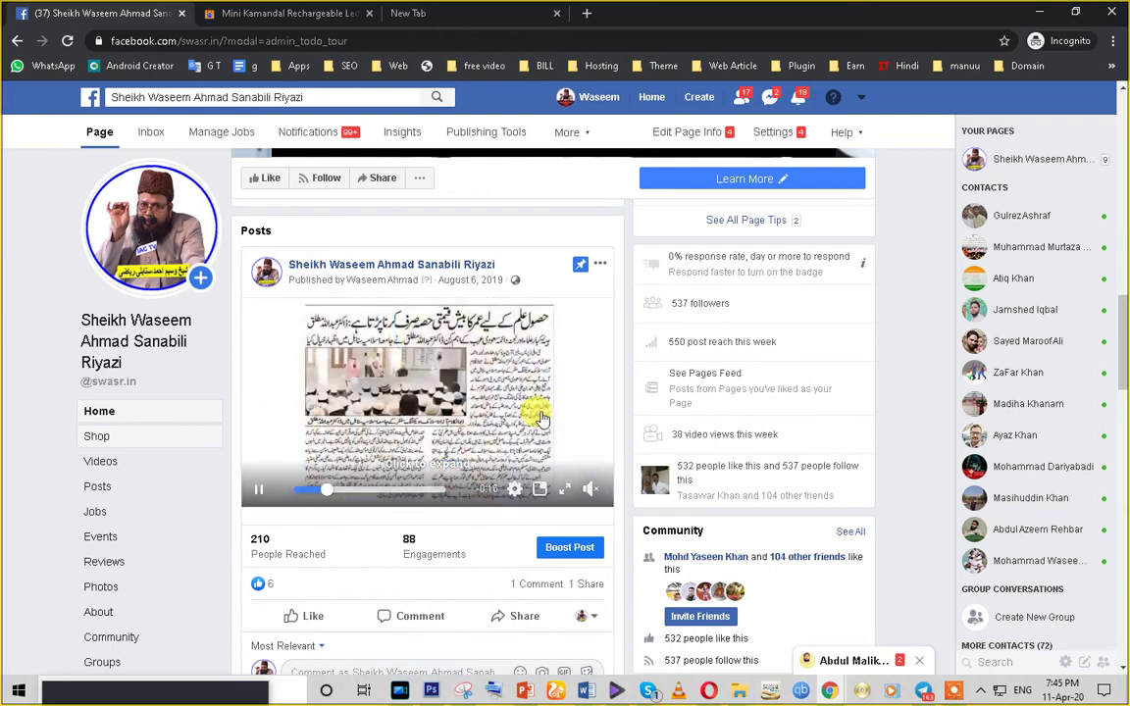
{"action": "scroll", "coordinate": [491, 487], "scroll_direction": "down", "scroll_amount": 2}
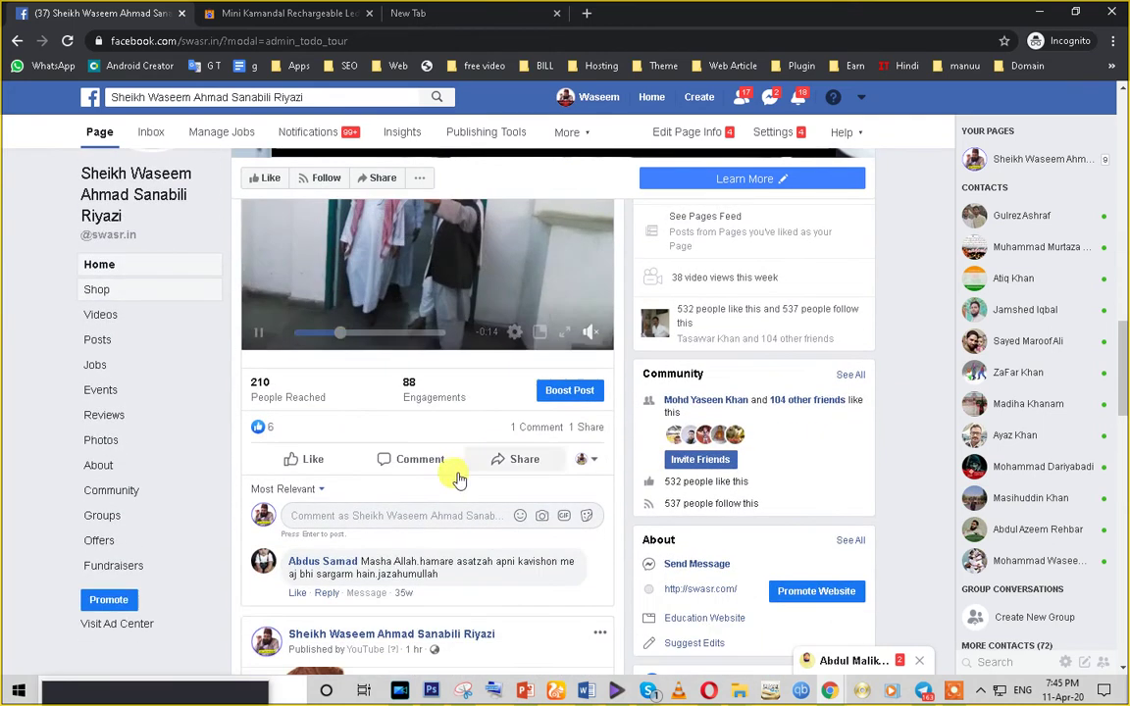
{"action": "scroll", "coordinate": [332, 530], "scroll_direction": "down", "scroll_amount": 5}
{"action": "scroll", "coordinate": [330, 570], "scroll_direction": "up", "scroll_amount": 3}
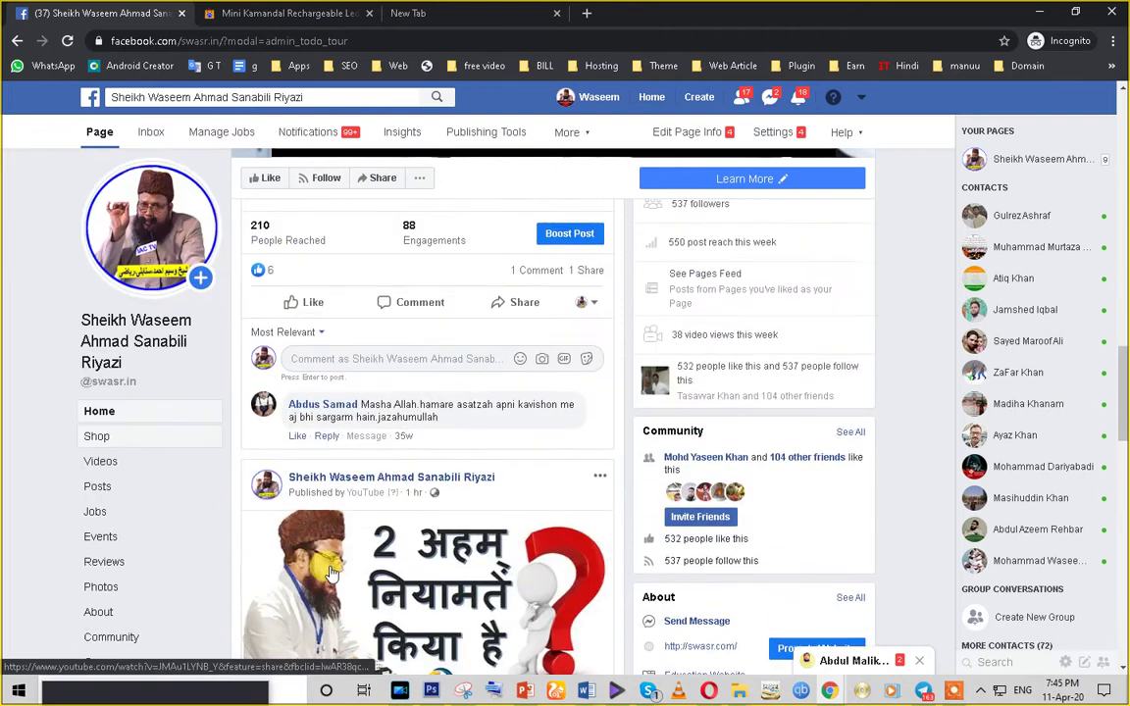
{"action": "scroll", "coordinate": [341, 571], "scroll_direction": "up", "scroll_amount": 1}
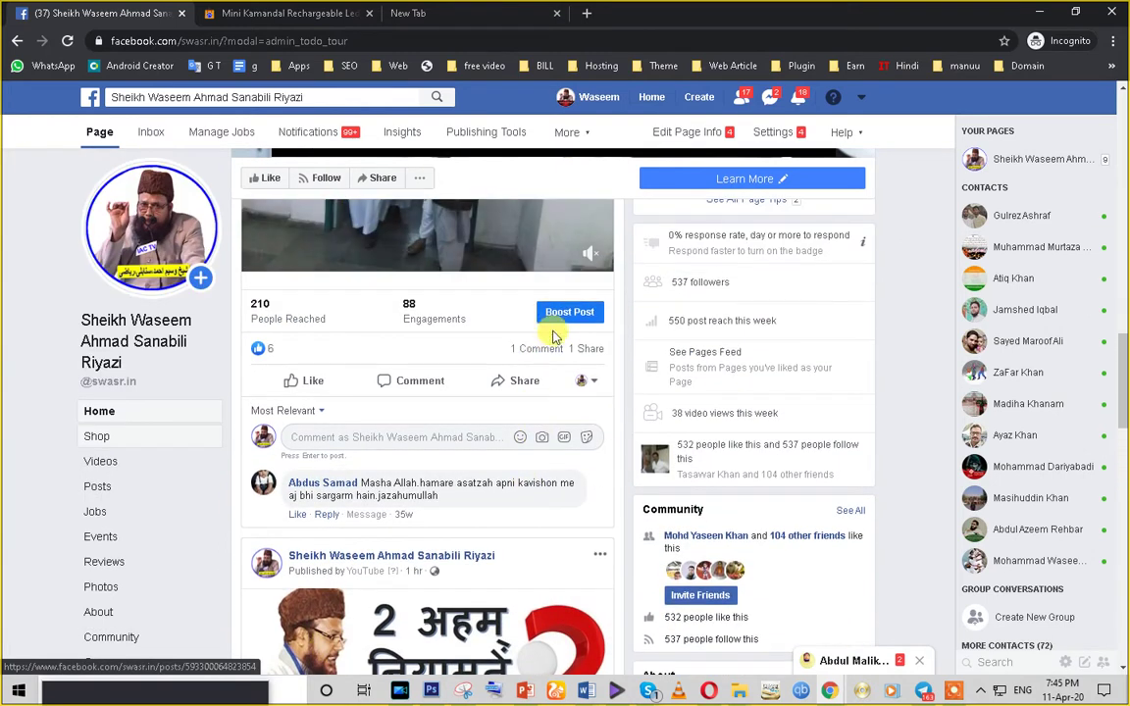
{"action": "left_click", "coordinate": [560, 319]}
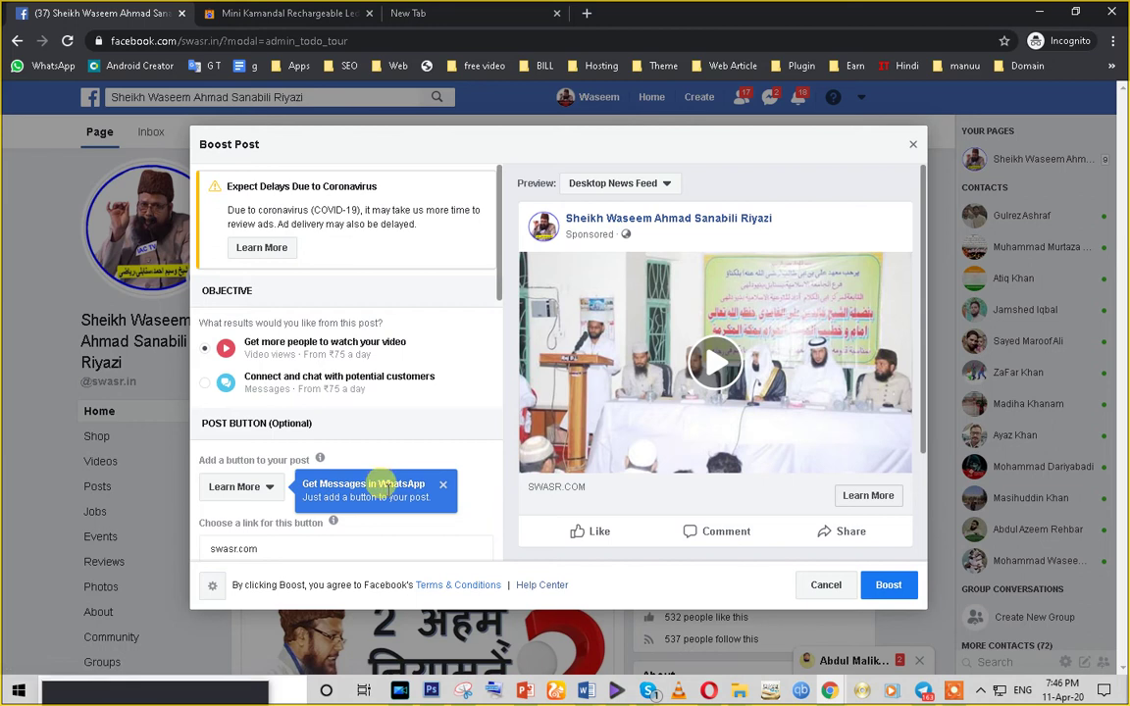
- Switch the boost ad preview placement to Instagram
{"action": "left_click", "coordinate": [617, 187]}
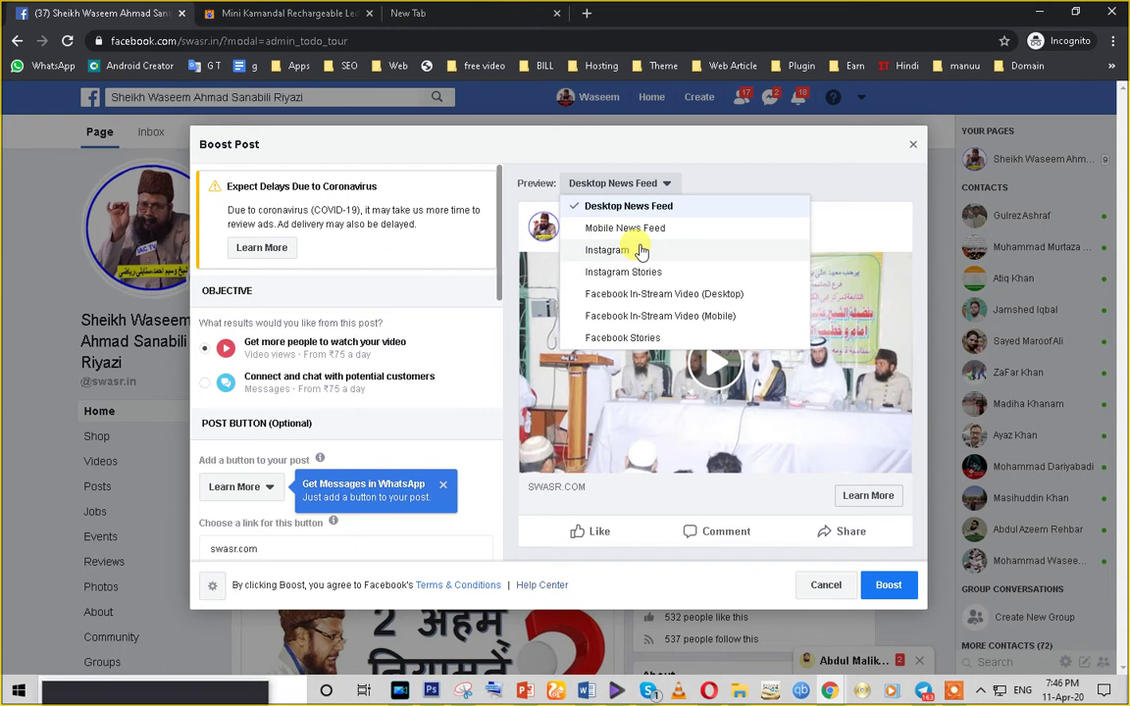
{"action": "left_click", "coordinate": [641, 252]}
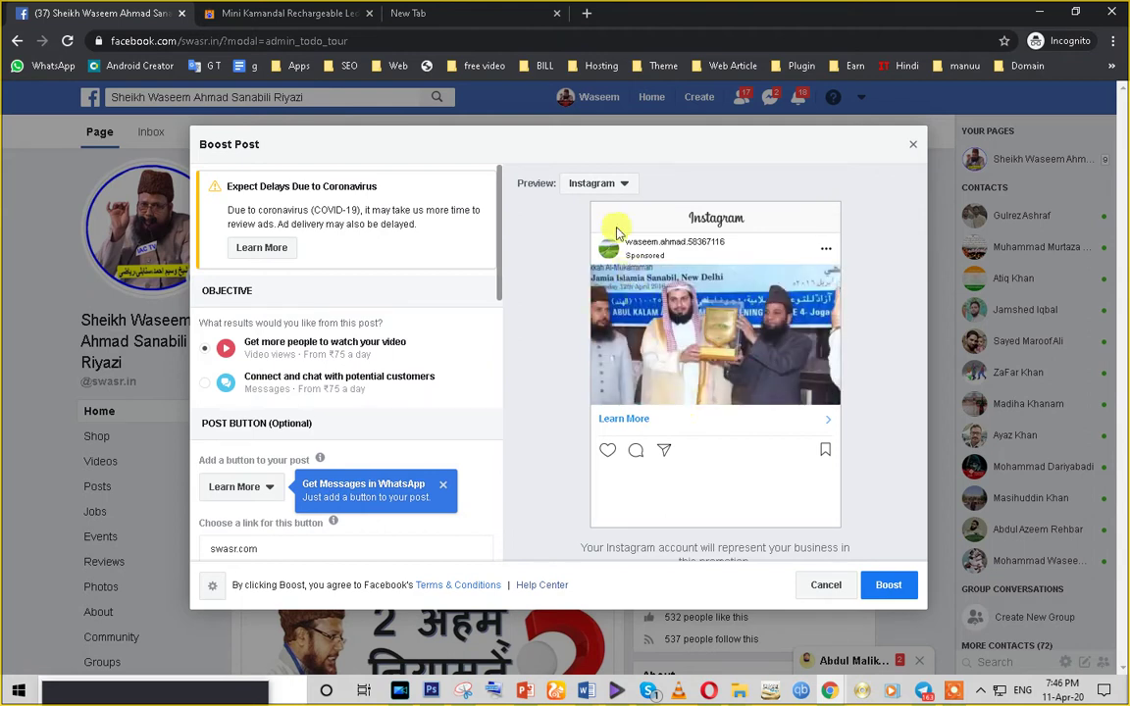
- Preview the ad in Instagram Stories, In-Stream Video (Desktop), then Facebook Stories
{"action": "left_click", "coordinate": [612, 186]}
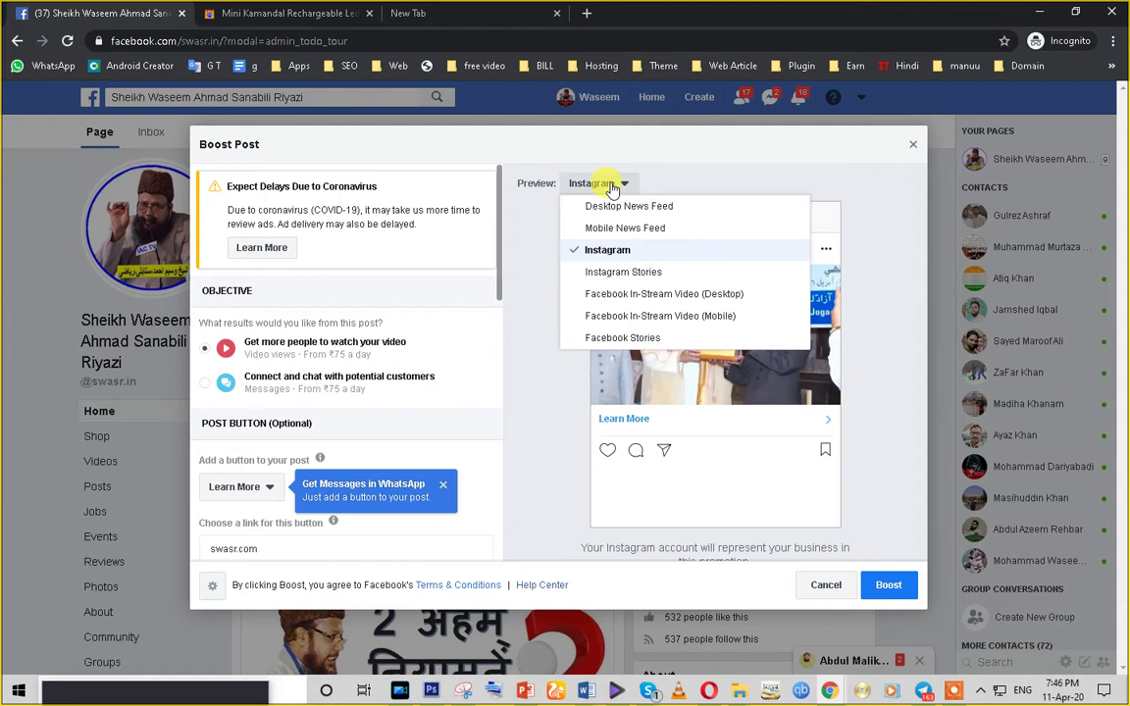
{"action": "left_click", "coordinate": [624, 273]}
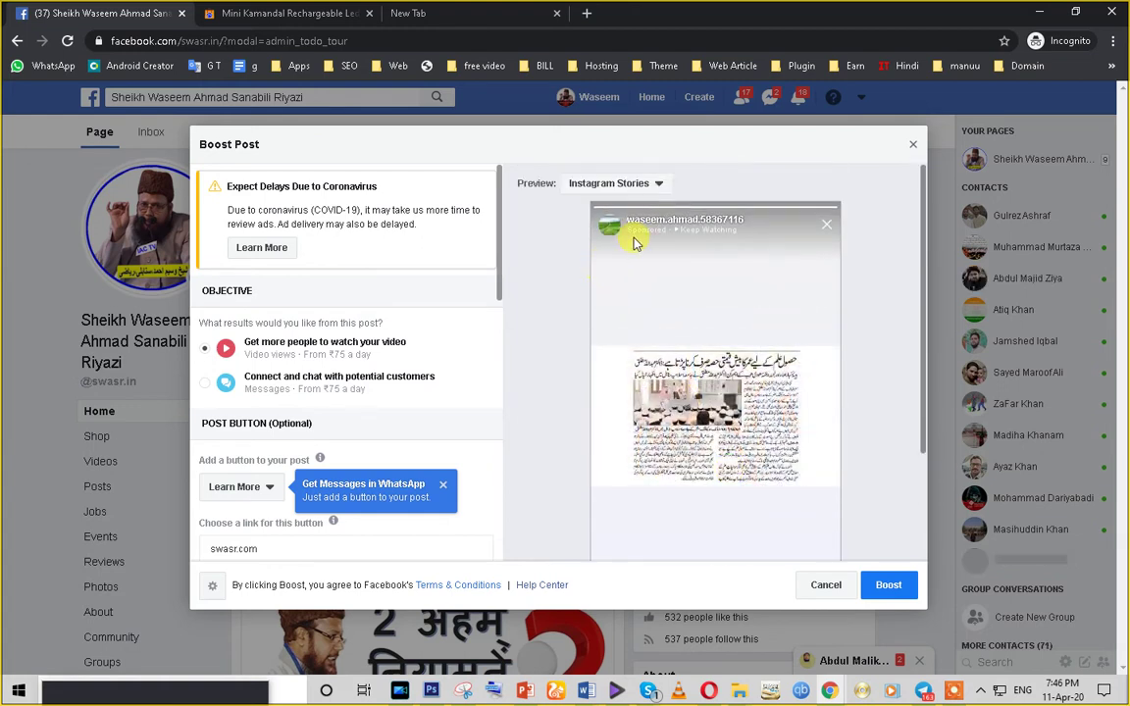
{"action": "left_click", "coordinate": [649, 182]}
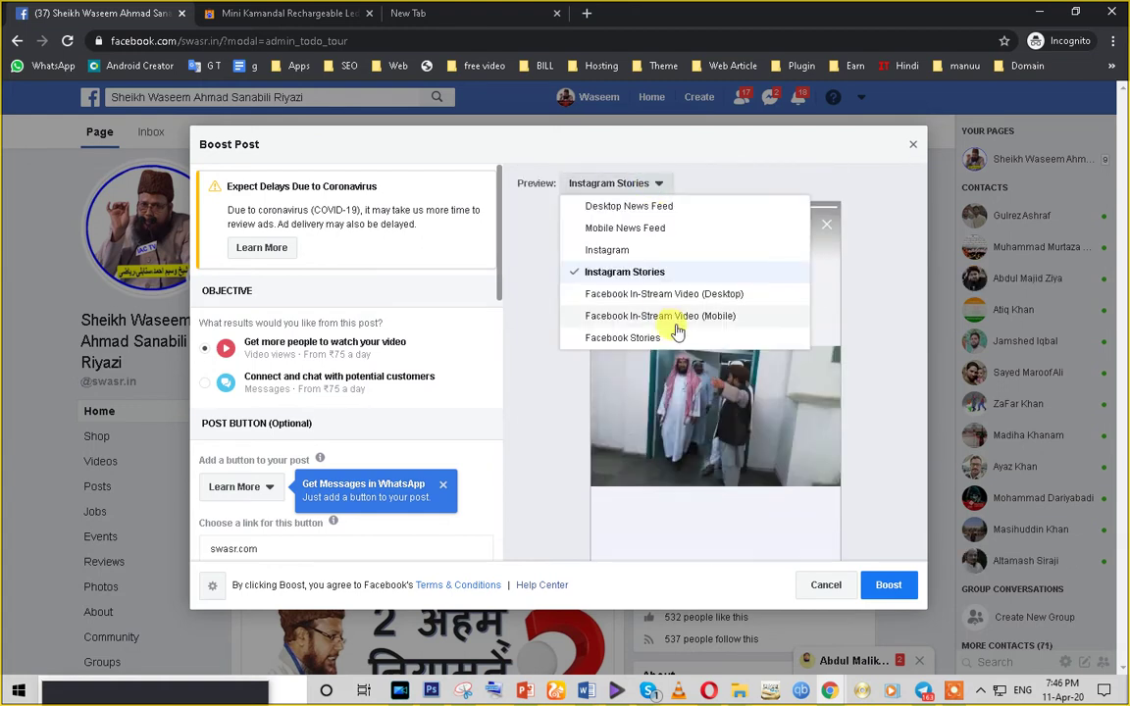
{"action": "left_click", "coordinate": [669, 293]}
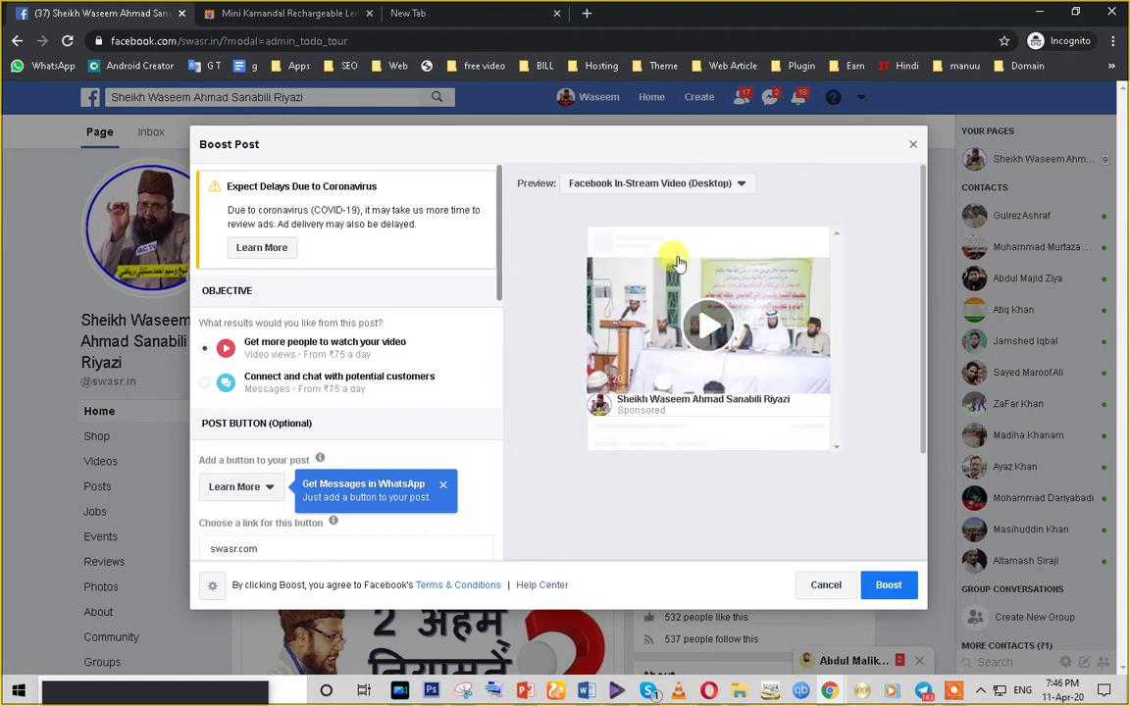
{"action": "left_click", "coordinate": [661, 183]}
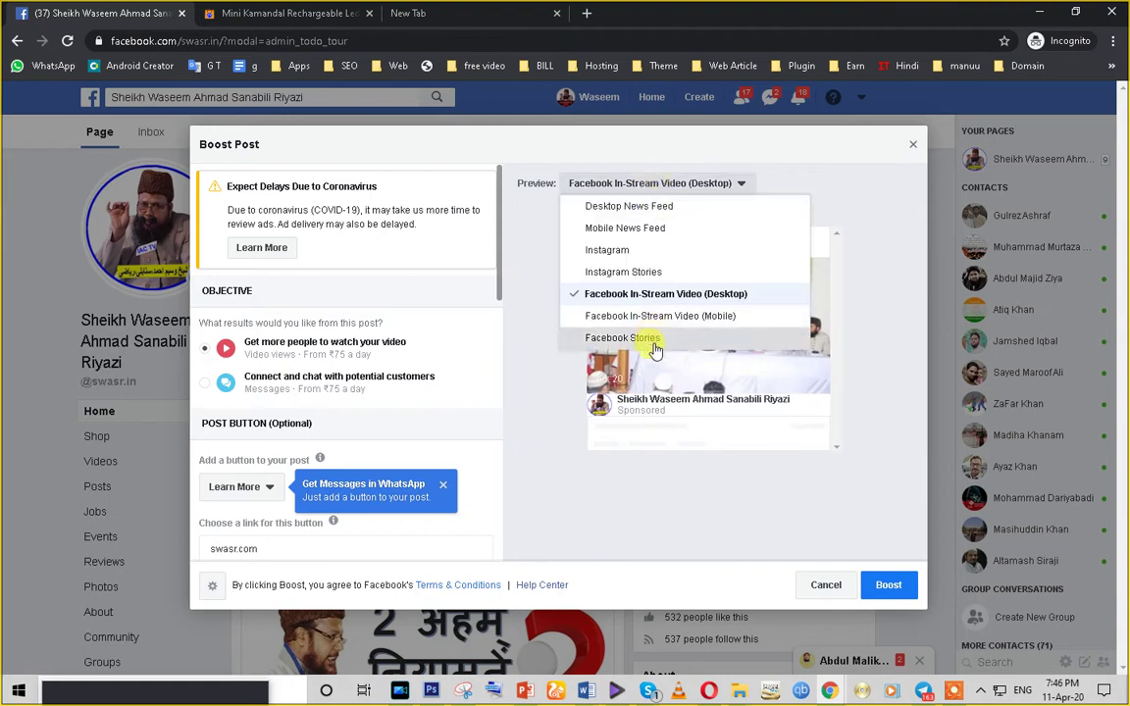
{"action": "left_click", "coordinate": [656, 345]}
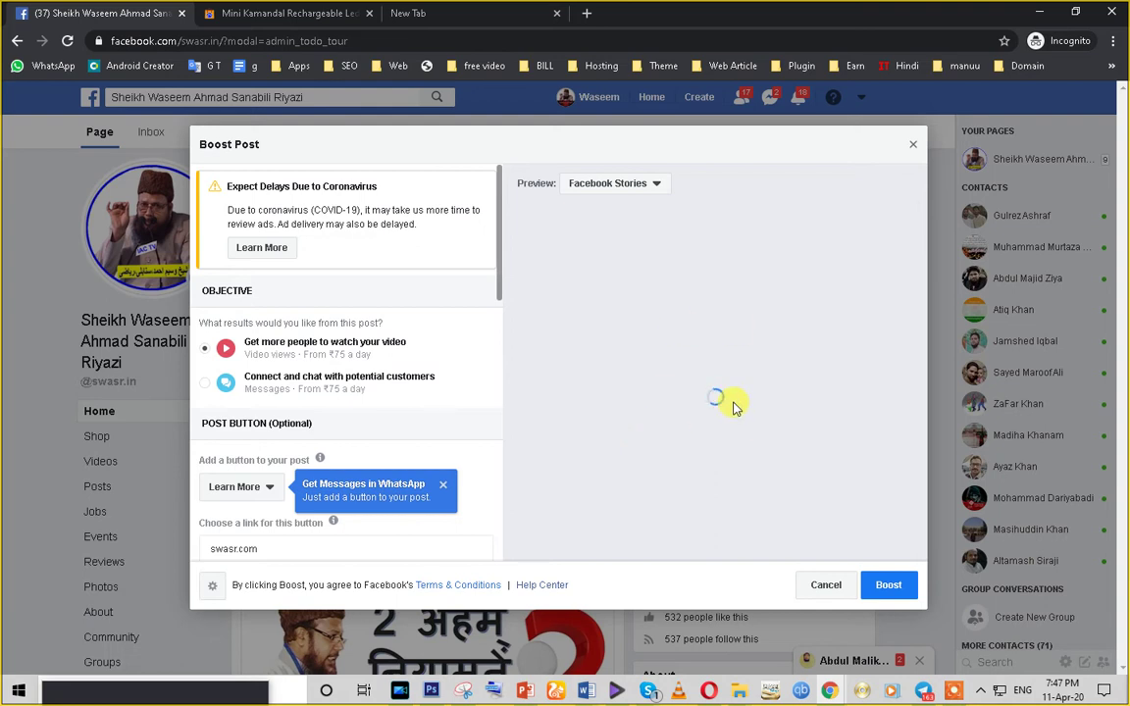
- Dismiss the WhatsApp tip and preview Desktop News Feed, In-Stream Video (Mobile), then Mobile News Feed
{"action": "left_click", "coordinate": [443, 485]}
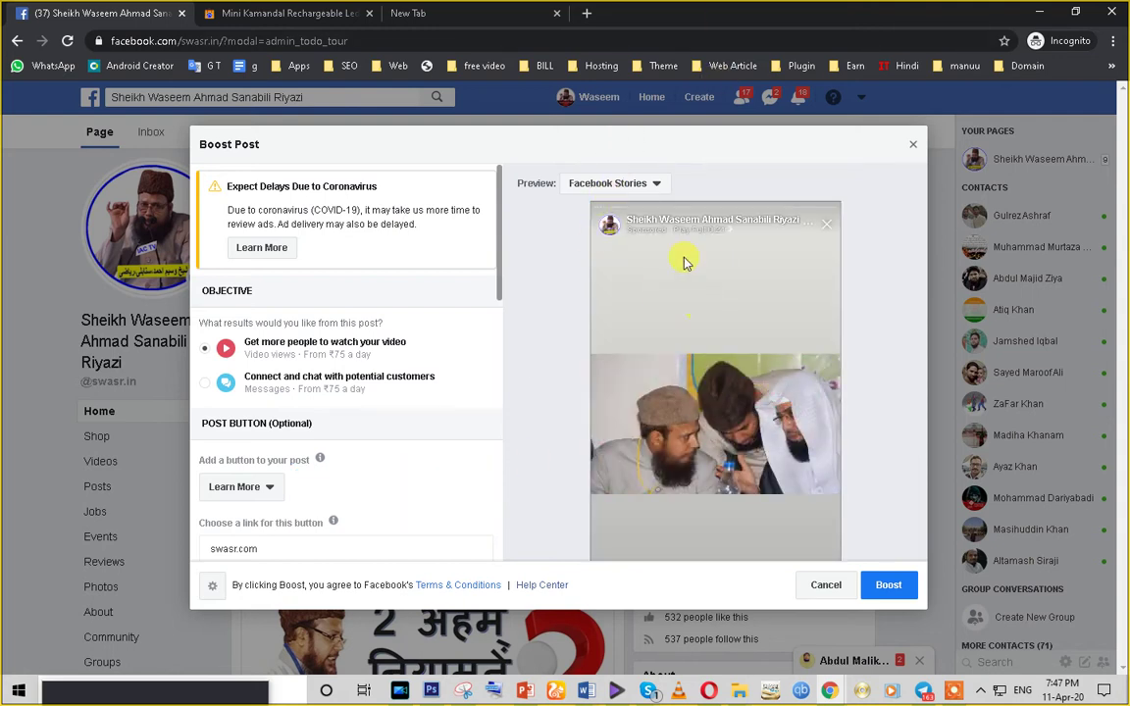
{"action": "left_click", "coordinate": [656, 192]}
{"action": "left_click", "coordinate": [614, 208]}
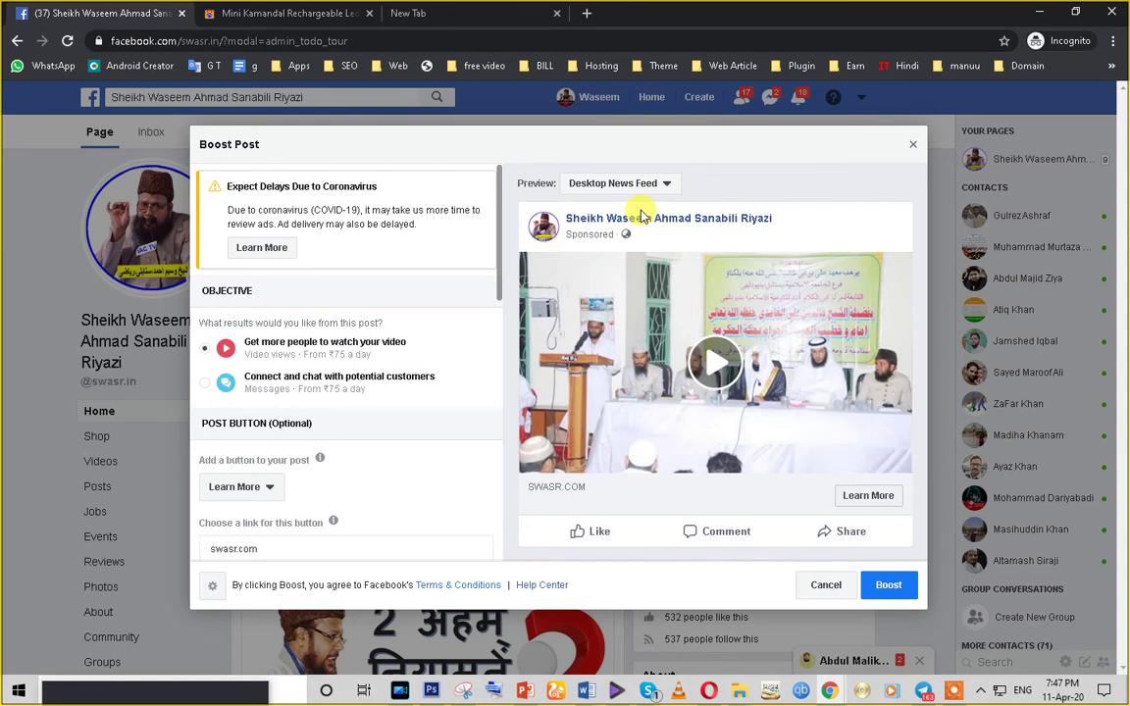
{"action": "left_click", "coordinate": [649, 182]}
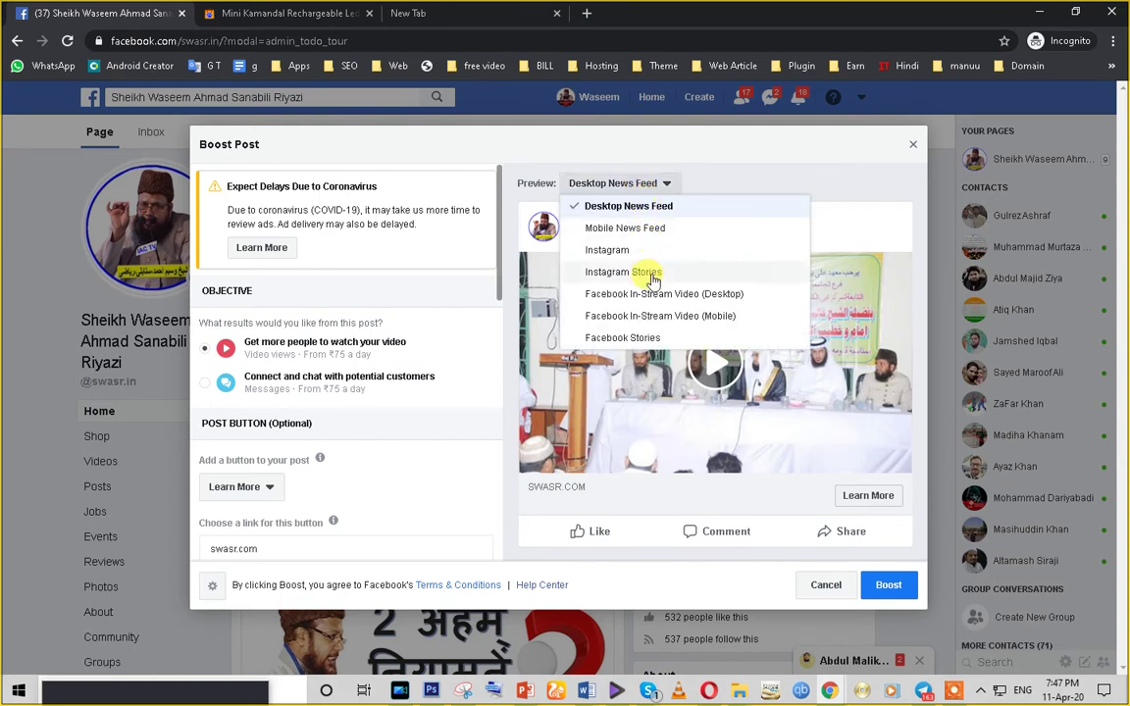
{"action": "left_click", "coordinate": [648, 315]}
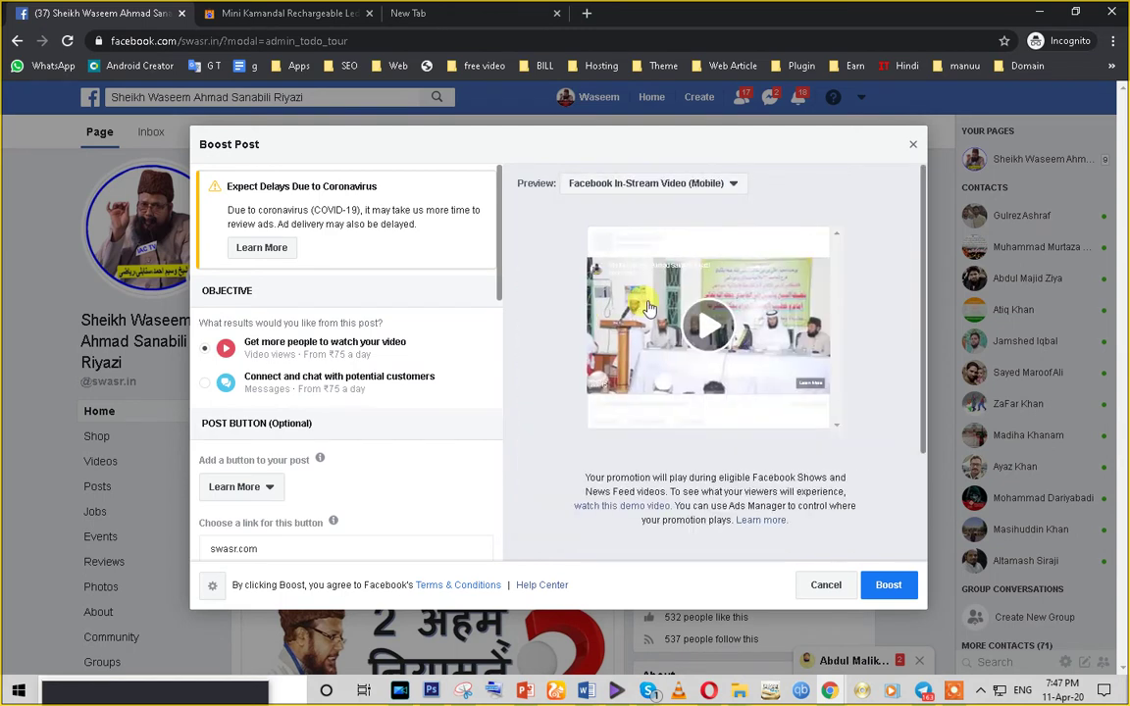
{"action": "left_click", "coordinate": [654, 186]}
{"action": "left_click", "coordinate": [658, 229]}
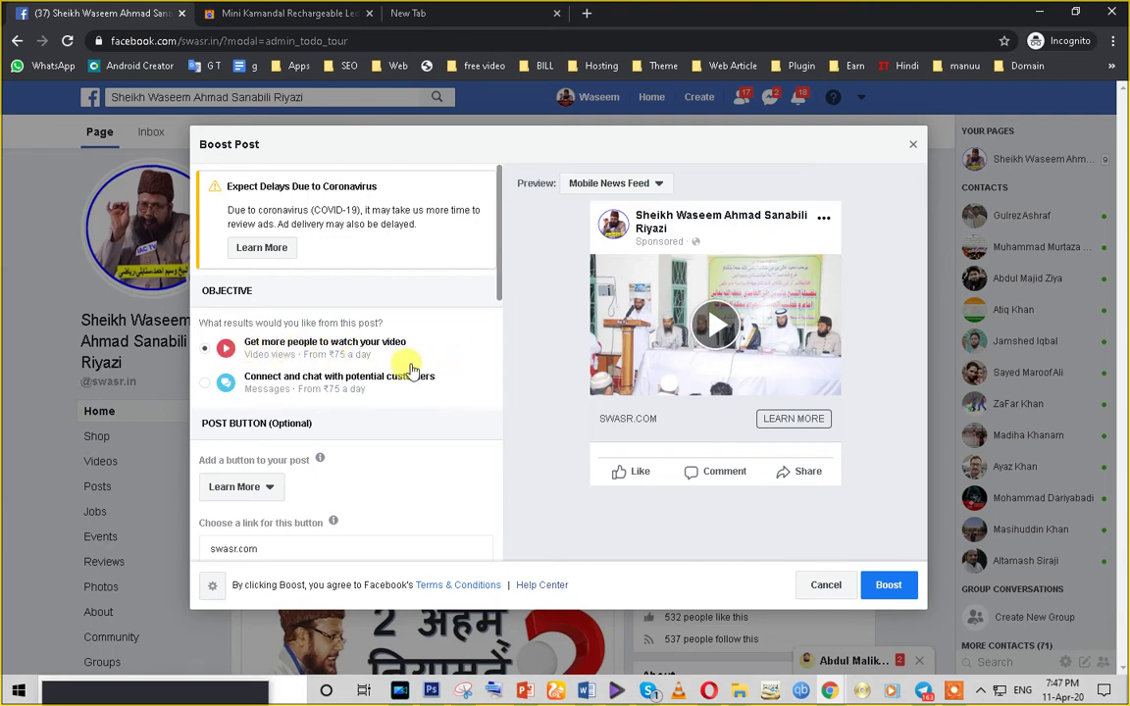
{"action": "scroll", "coordinate": [404, 362], "scroll_direction": "down", "scroll_amount": 1}
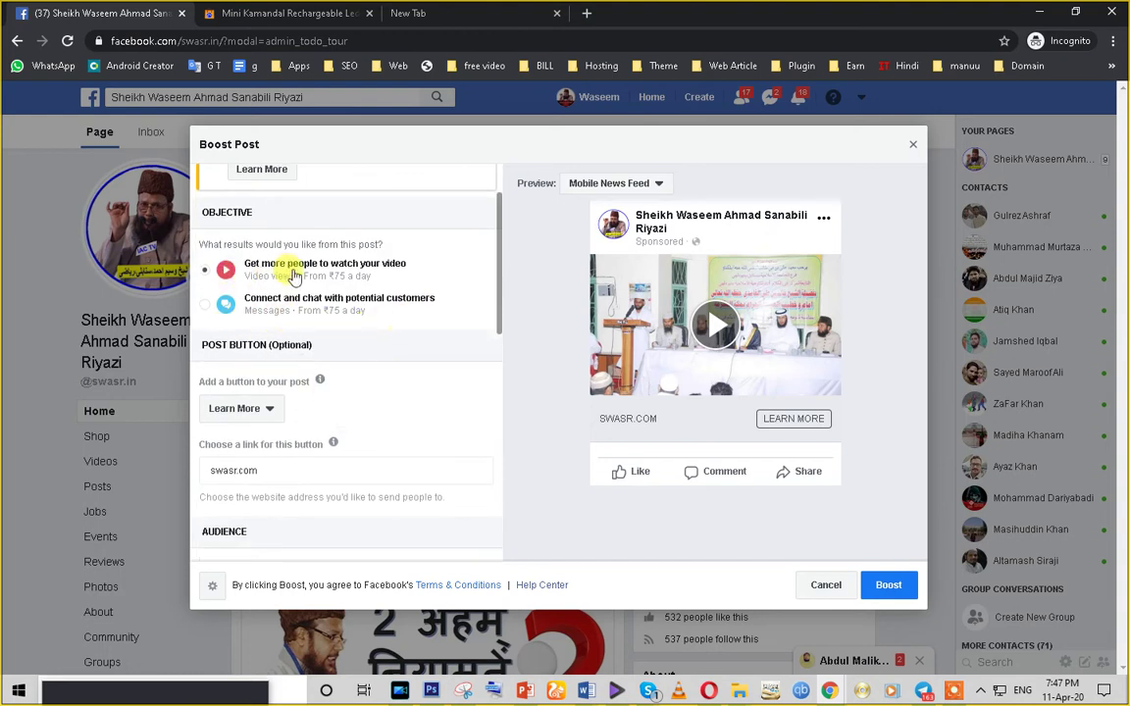
{"action": "left_click", "coordinate": [205, 310]}
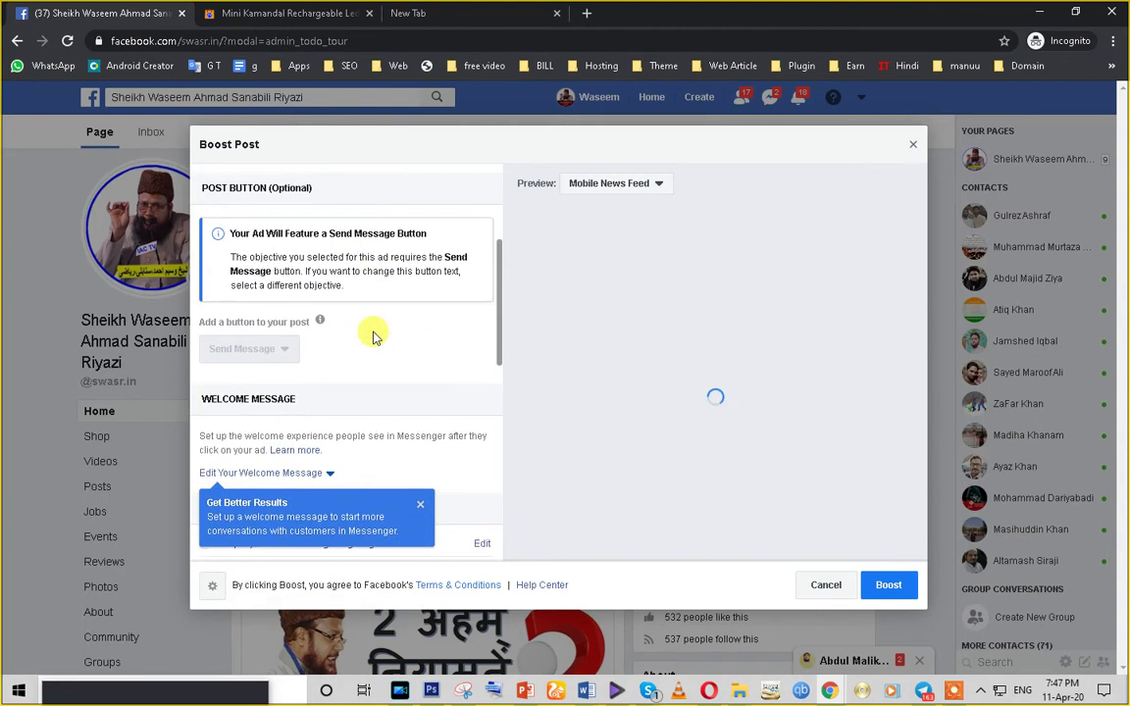
{"action": "scroll", "coordinate": [356, 379], "scroll_direction": "down", "scroll_amount": 2}
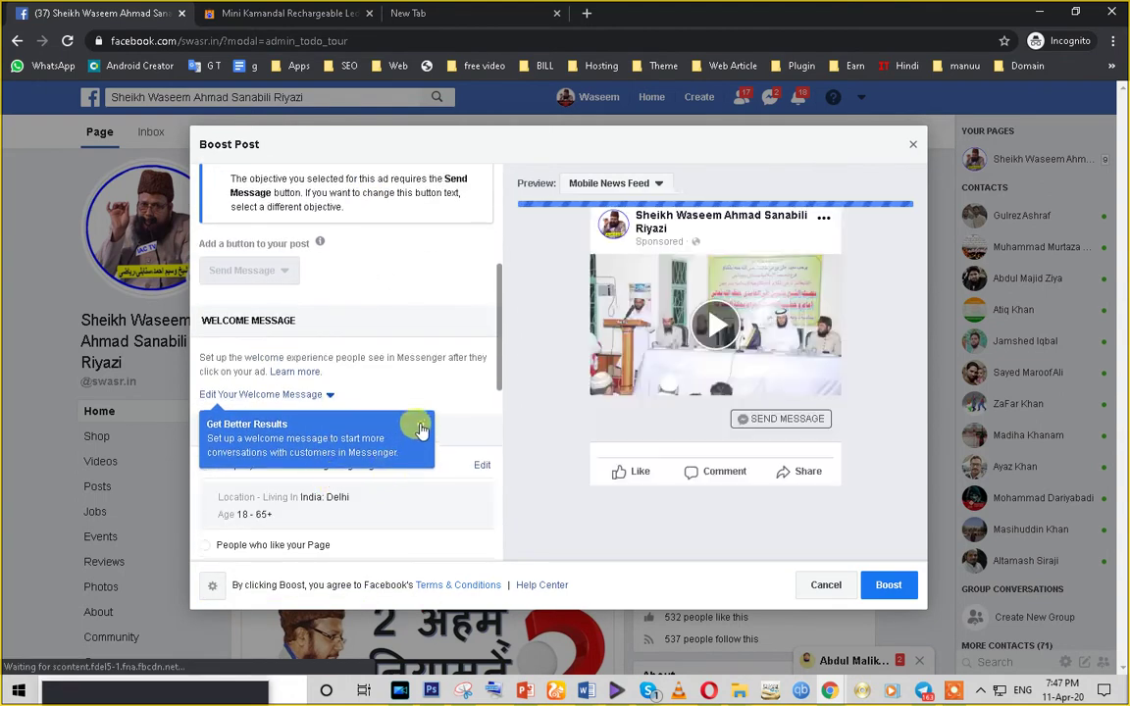
{"action": "left_click", "coordinate": [418, 429]}
{"action": "scroll", "coordinate": [278, 487], "scroll_direction": "down", "scroll_amount": 3}
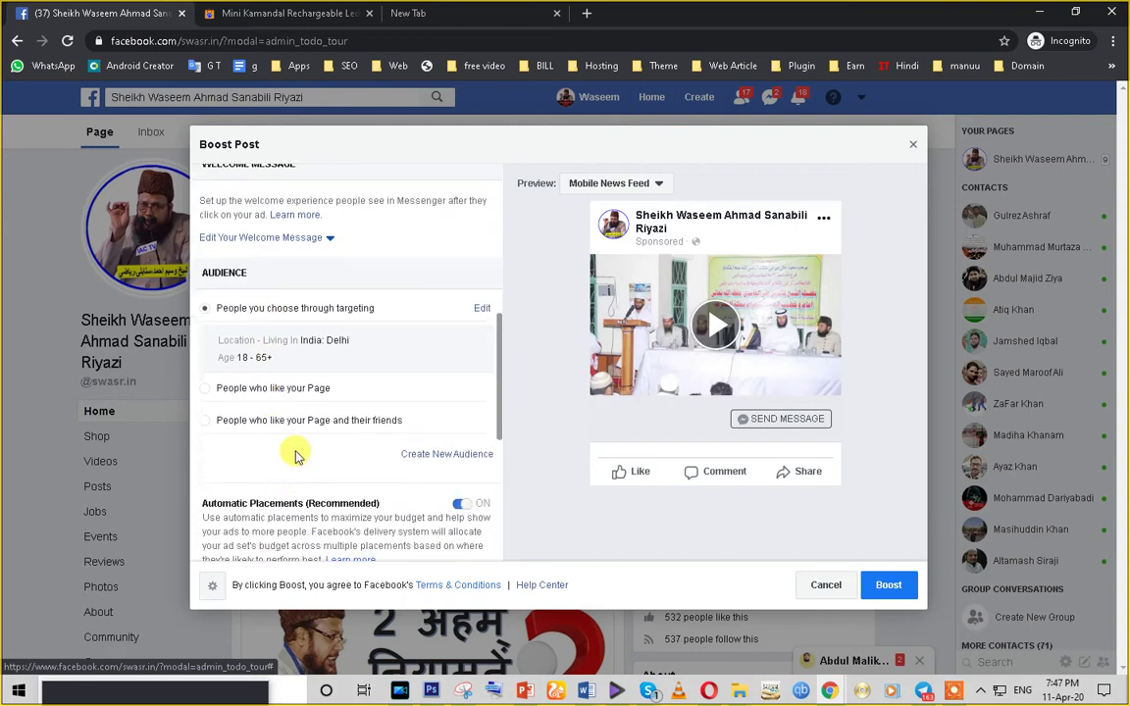
{"action": "scroll", "coordinate": [296, 459], "scroll_direction": "down", "scroll_amount": 3}
{"action": "scroll", "coordinate": [295, 471], "scroll_direction": "up", "scroll_amount": 3}
{"action": "scroll", "coordinate": [295, 470], "scroll_direction": "up", "scroll_amount": 1}
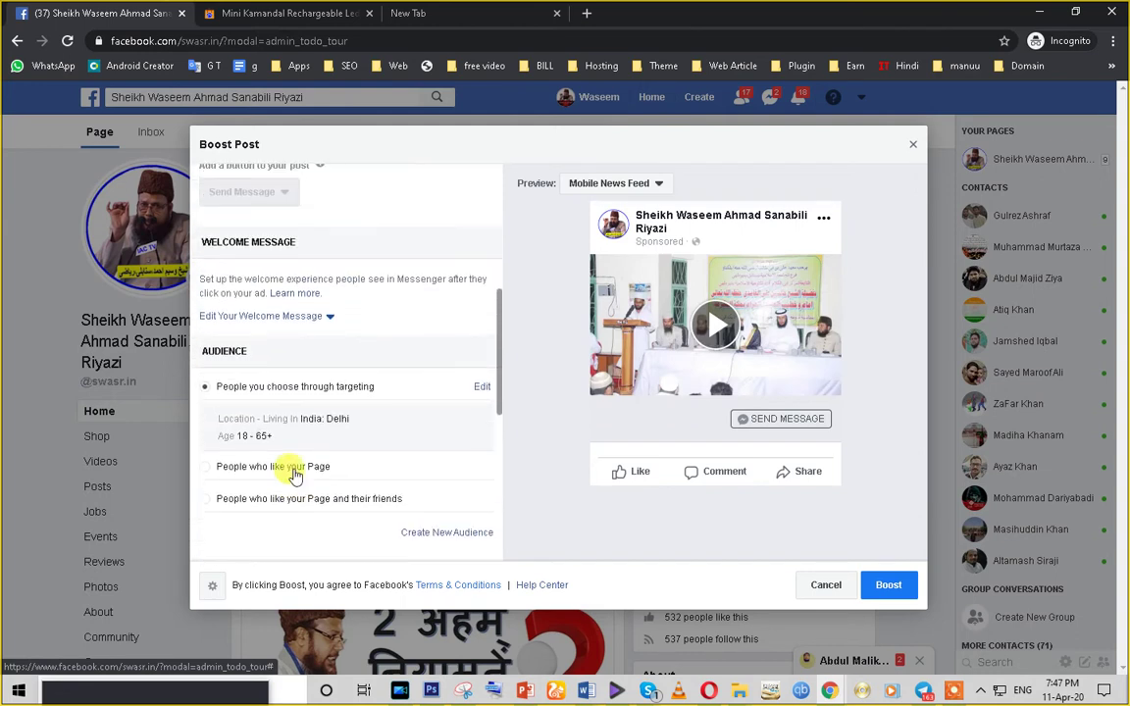
{"action": "left_click", "coordinate": [320, 325]}
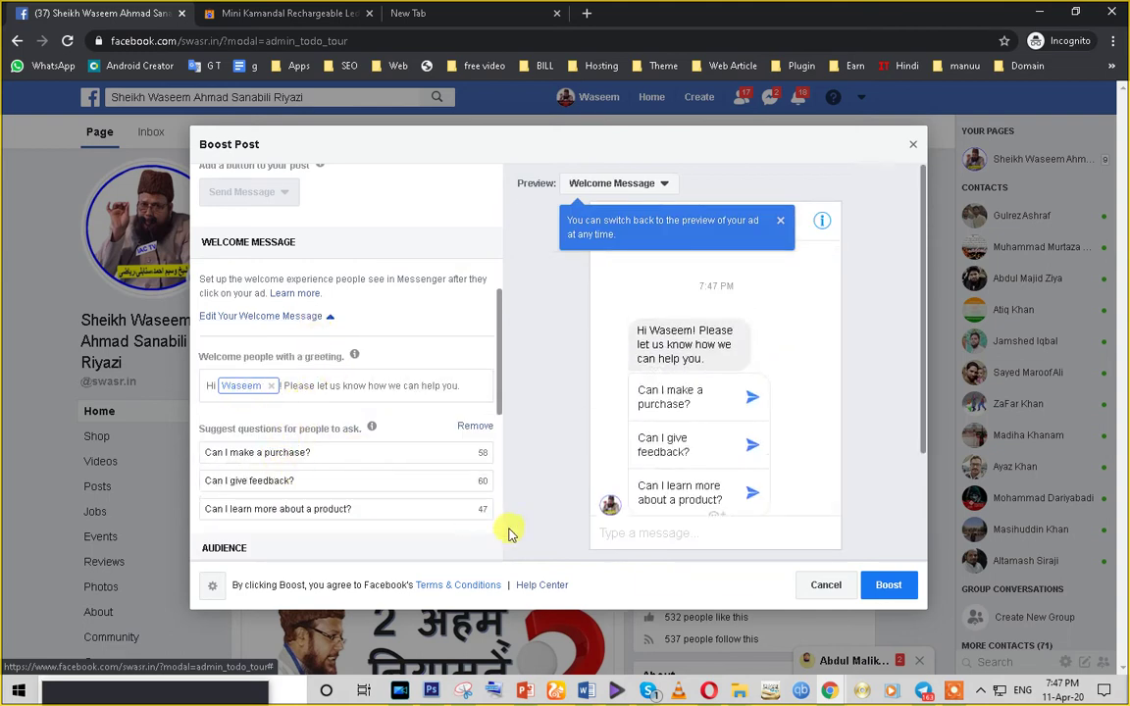
{"action": "scroll", "coordinate": [692, 414], "scroll_direction": "down", "scroll_amount": 1}
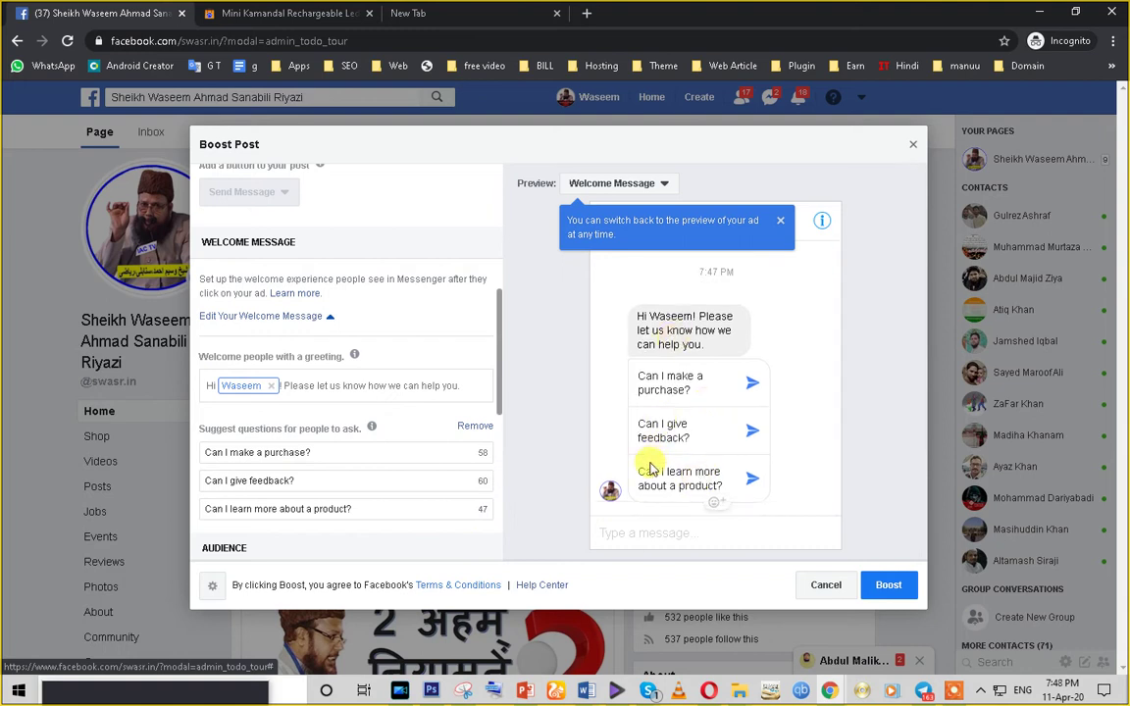
{"action": "scroll", "coordinate": [291, 428], "scroll_direction": "up", "scroll_amount": 3}
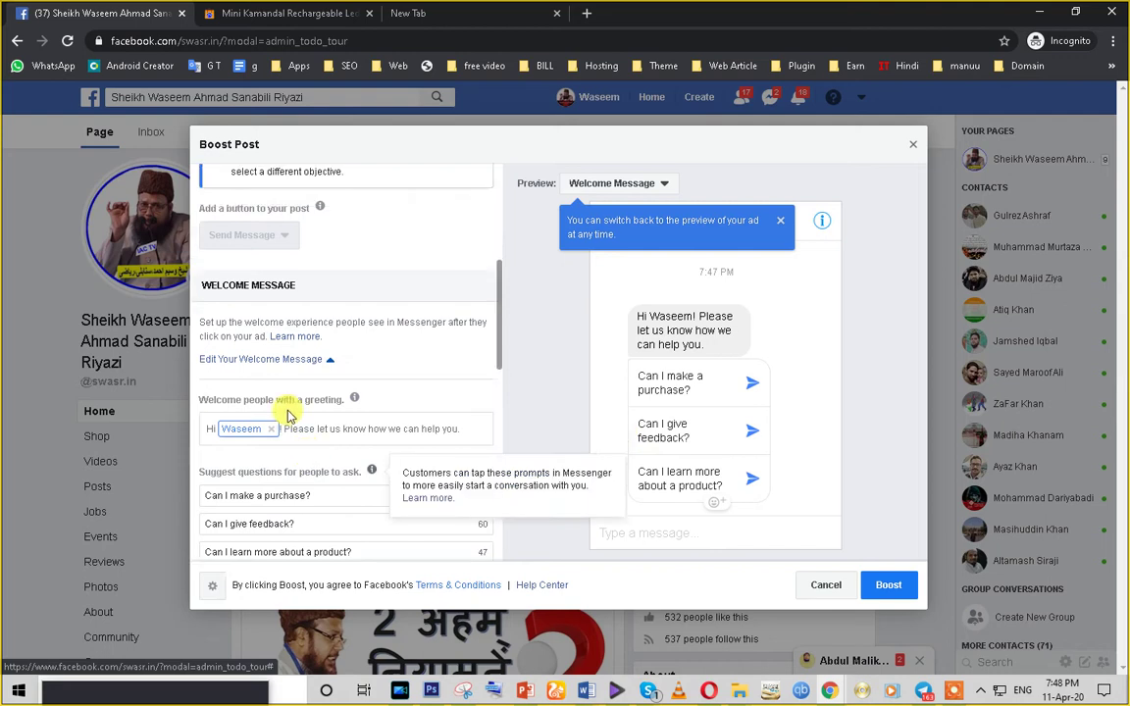
{"action": "scroll", "coordinate": [270, 367], "scroll_direction": "up", "scroll_amount": 2}
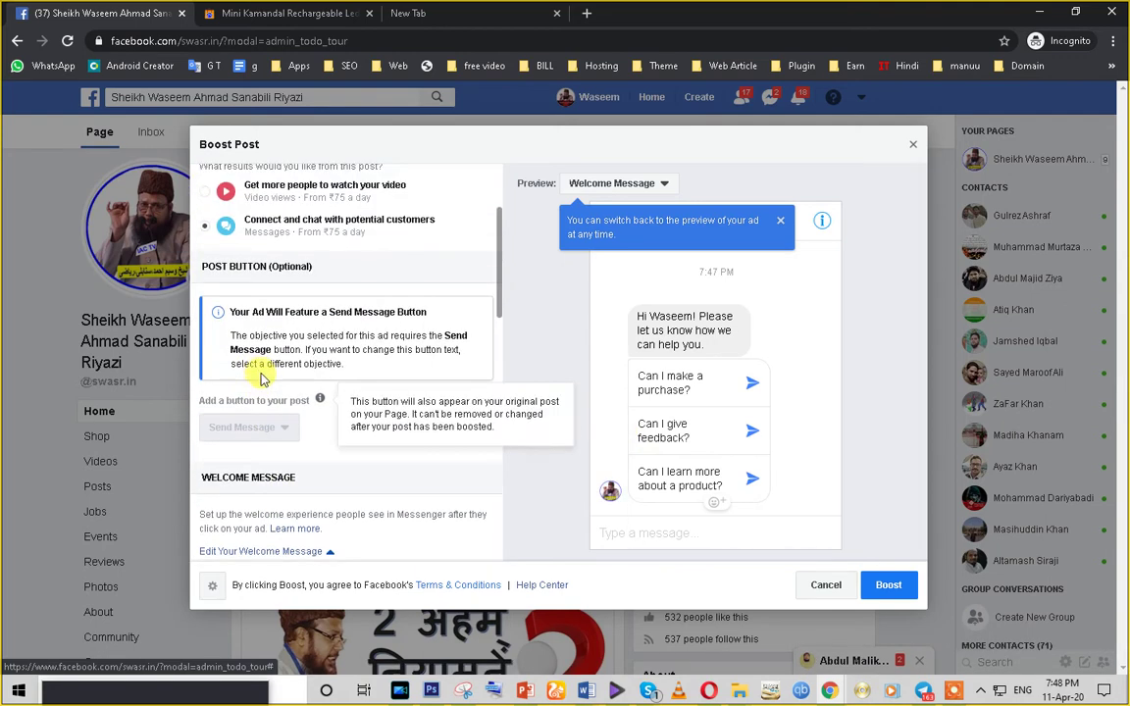
{"action": "scroll", "coordinate": [267, 398], "scroll_direction": "down", "scroll_amount": 6}
{"action": "scroll", "coordinate": [301, 438], "scroll_direction": "down", "scroll_amount": 3}
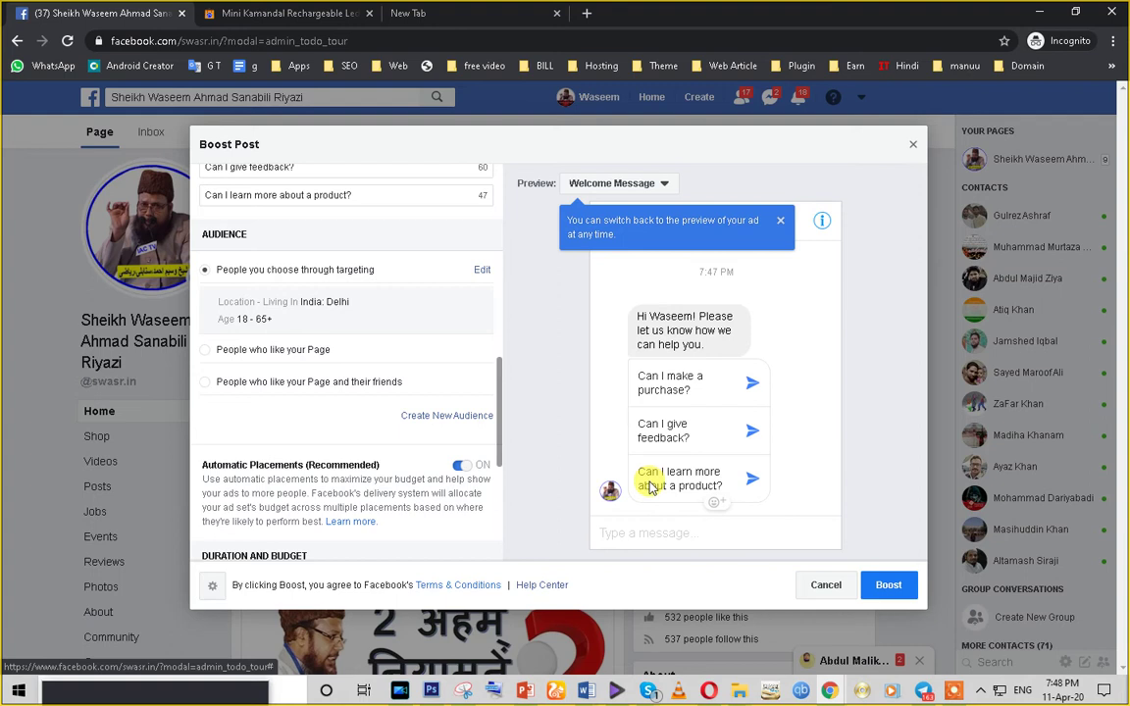
- Check the ₹400.00 INR total budget for 5 days and submit the boost
{"action": "scroll", "coordinate": [404, 462], "scroll_direction": "down", "scroll_amount": 3}
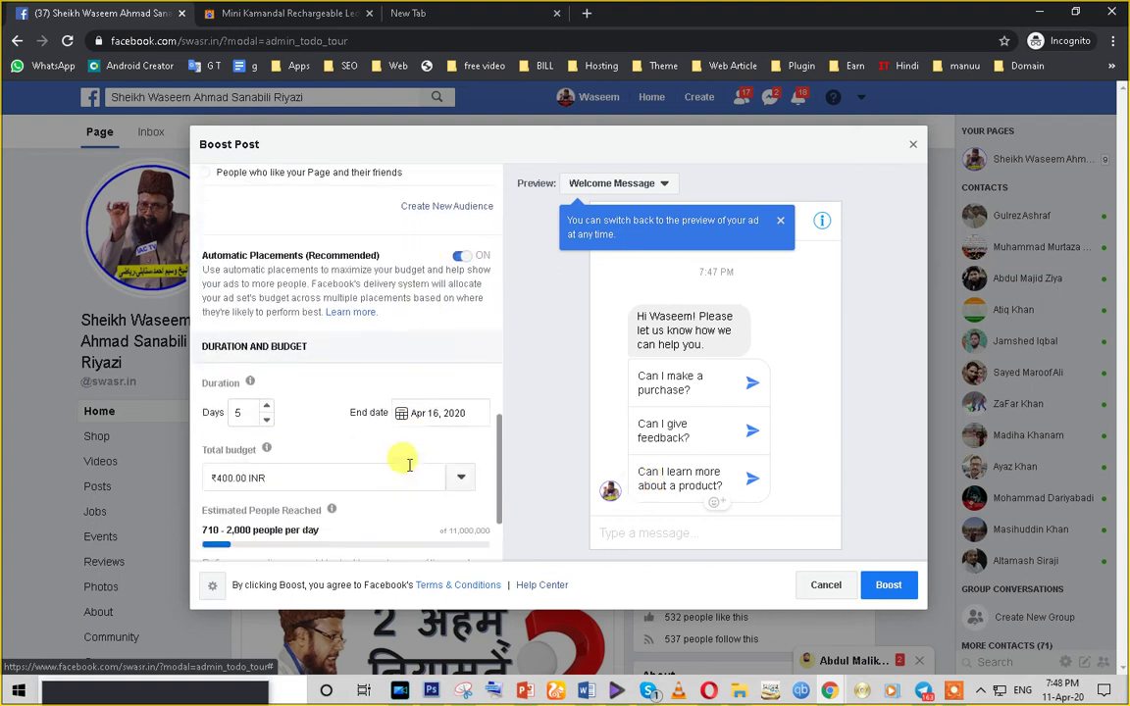
{"action": "scroll", "coordinate": [409, 471], "scroll_direction": "down", "scroll_amount": 1}
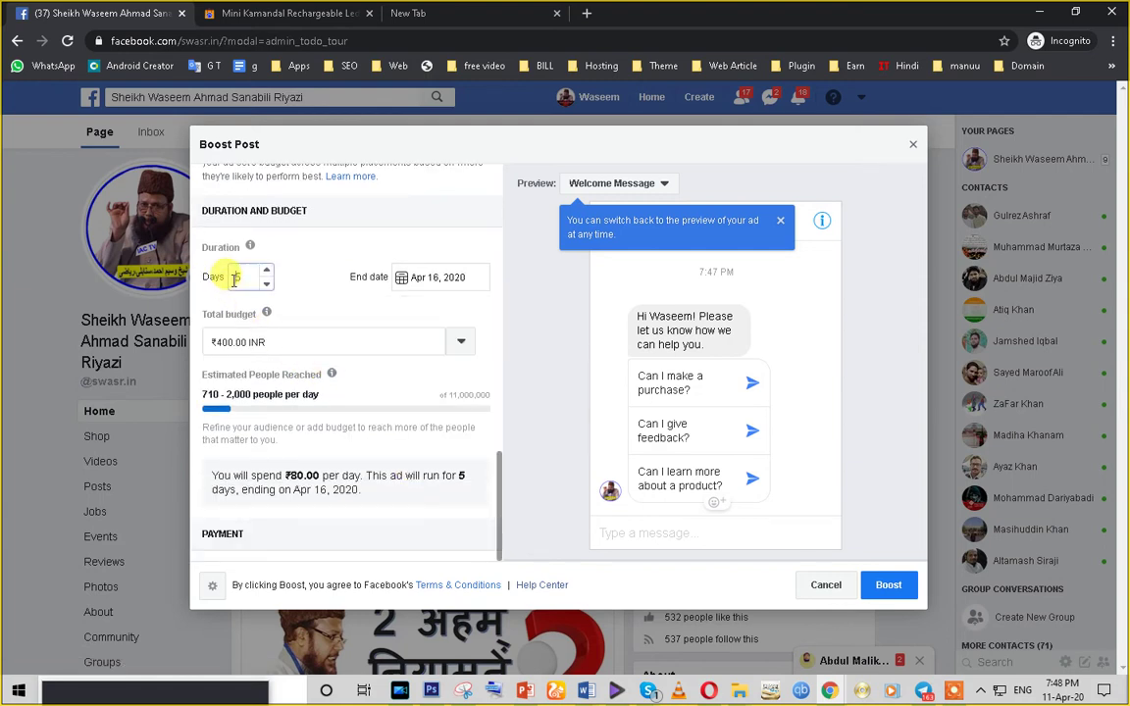
{"action": "left_click", "coordinate": [291, 345]}
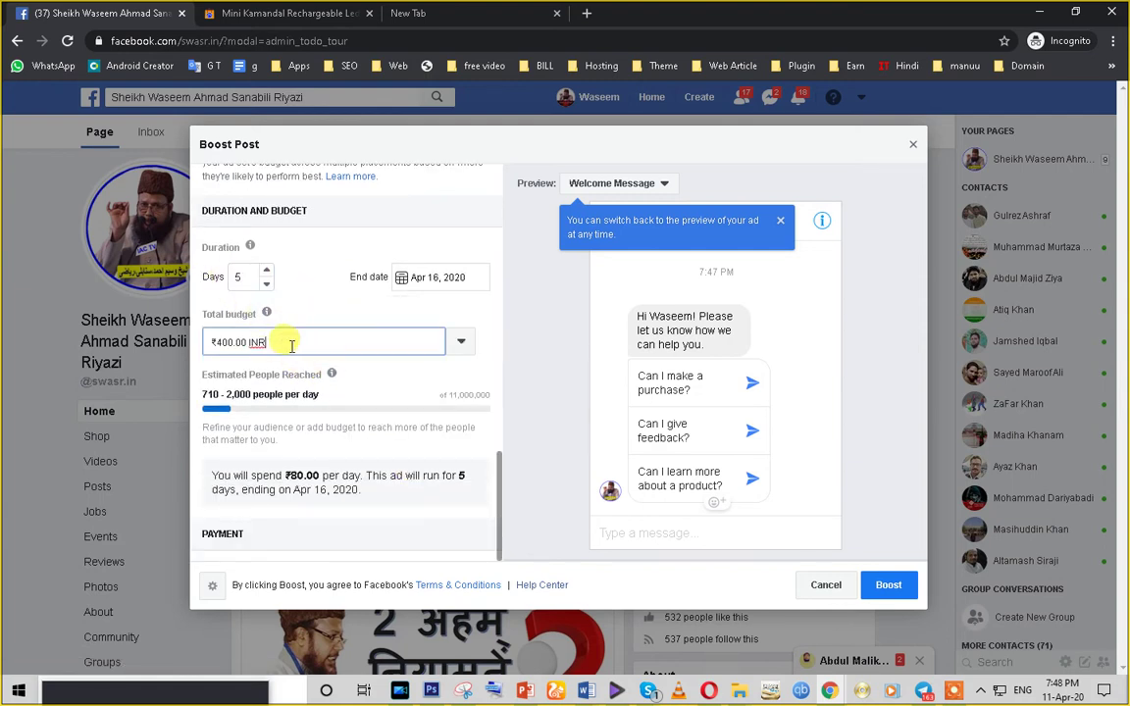
{"action": "triple_click", "coordinate": [292, 345]}
{"action": "left_click", "coordinate": [893, 586]}
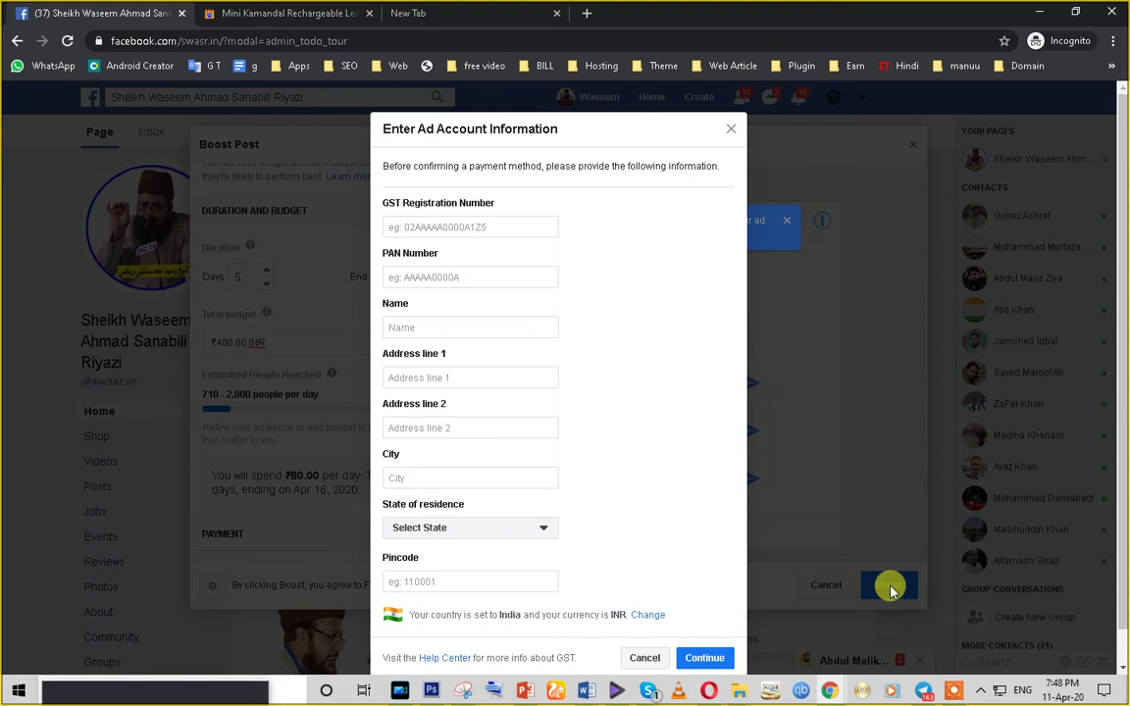
- Try the GST Registration Number and PAN Number fields, leaving both blank
{"action": "left_click", "coordinate": [449, 276]}
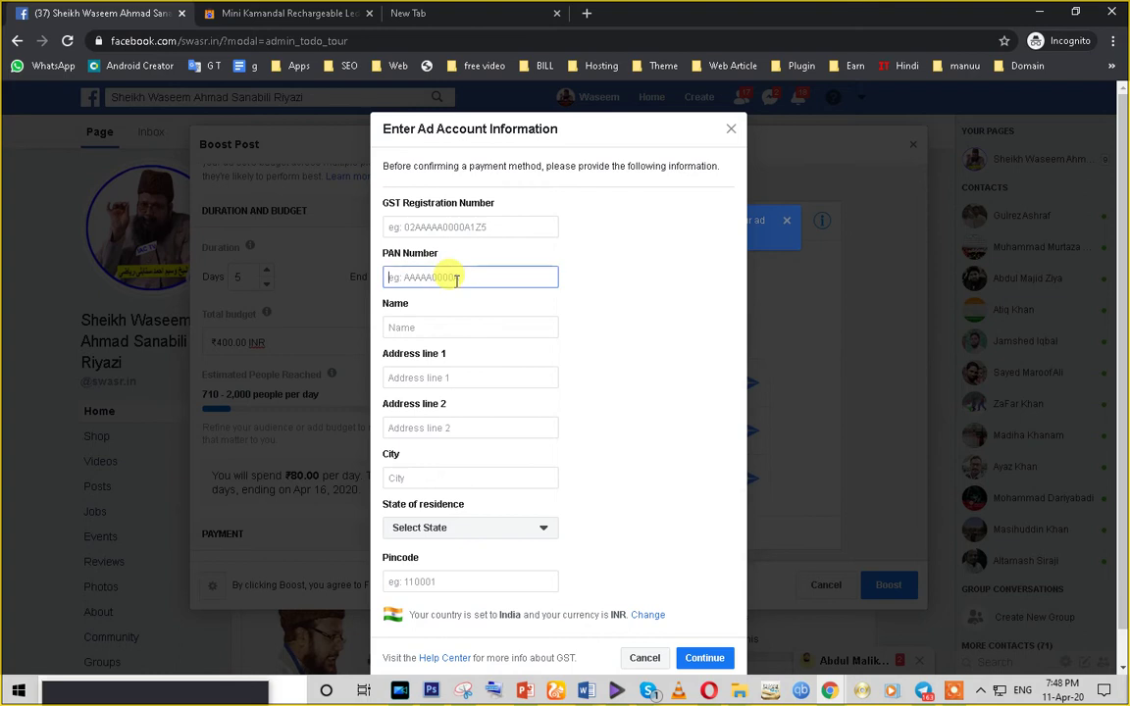
{"action": "left_click", "coordinate": [443, 225]}
{"action": "left_click", "coordinate": [449, 276]}
{"action": "left_click", "coordinate": [439, 226]}
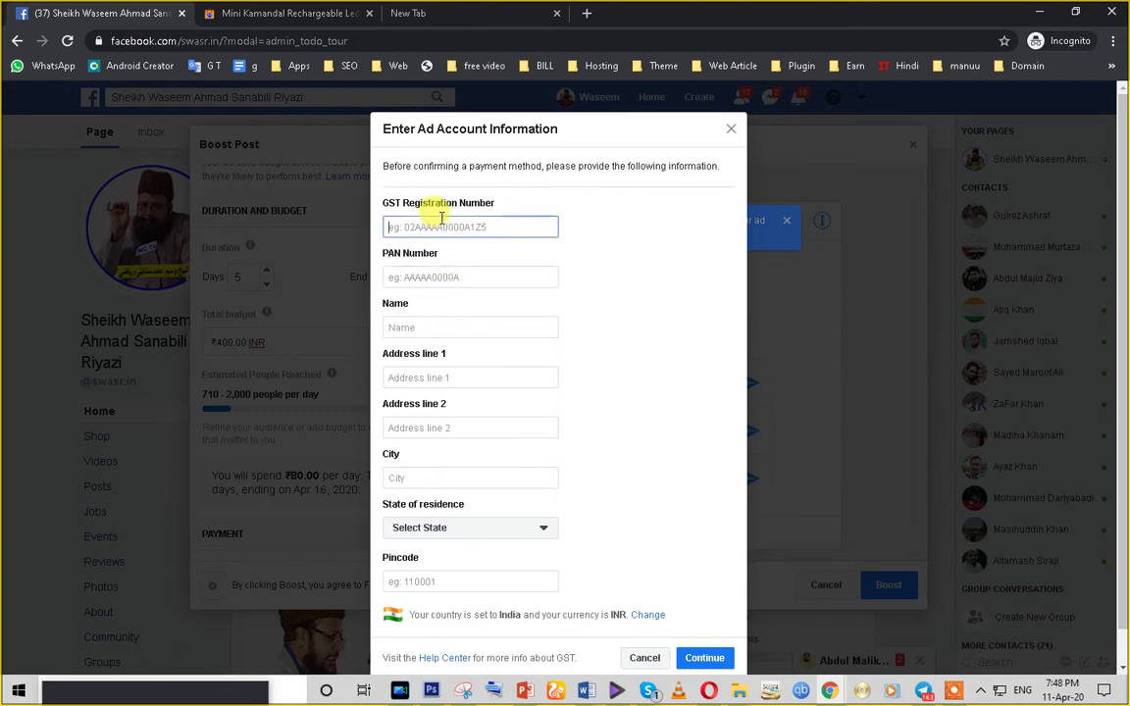
{"action": "left_click", "coordinate": [442, 274]}
{"action": "left_click", "coordinate": [443, 226]}
{"action": "left_click", "coordinate": [443, 275]}
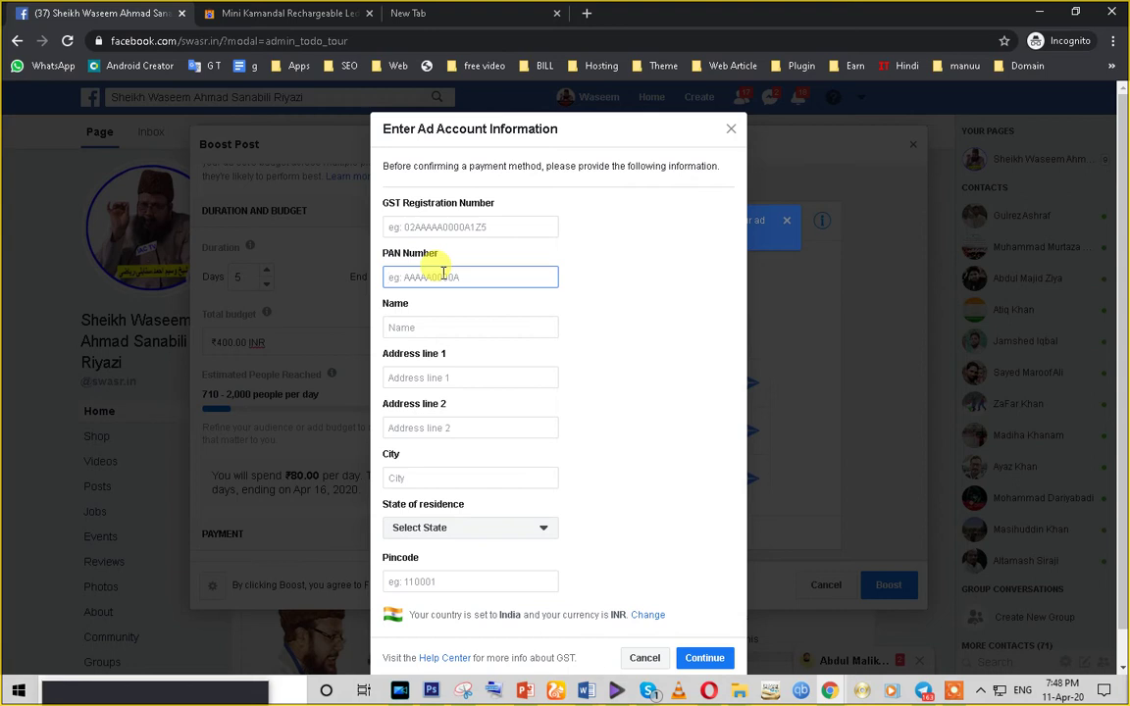
- Autofill the billing name and address, choose the state of residence, and enter the pincode
{"action": "left_click", "coordinate": [419, 324]}
{"action": "left_click", "coordinate": [461, 371]}
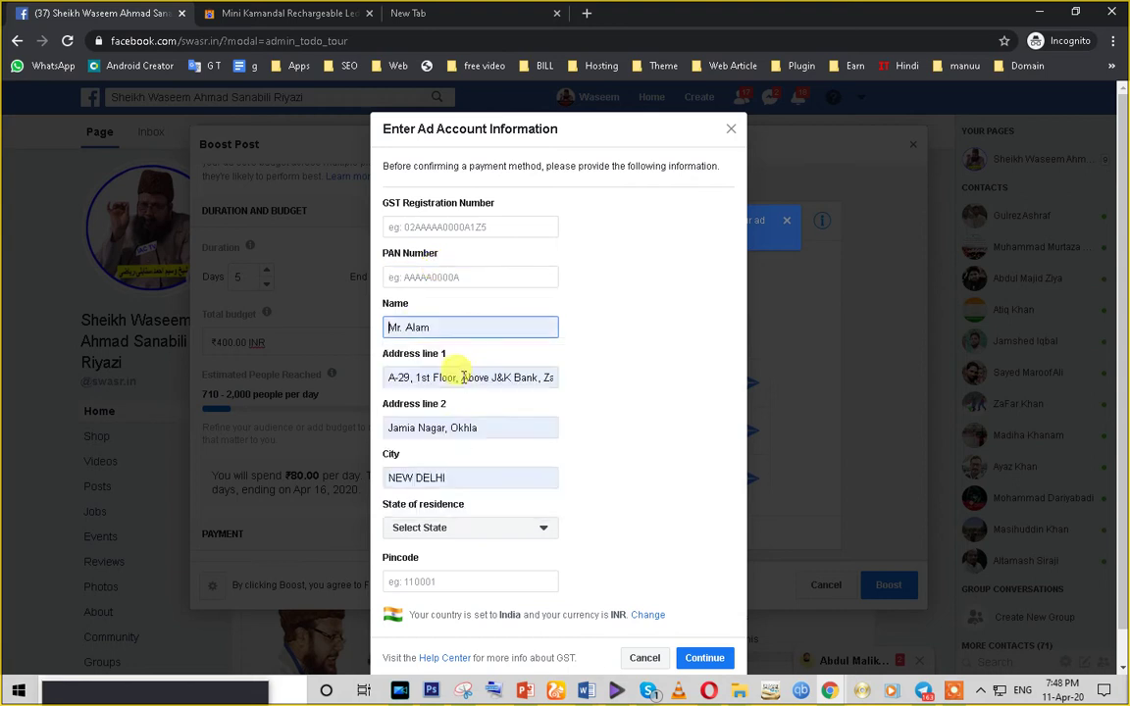
{"action": "left_click", "coordinate": [487, 535]}
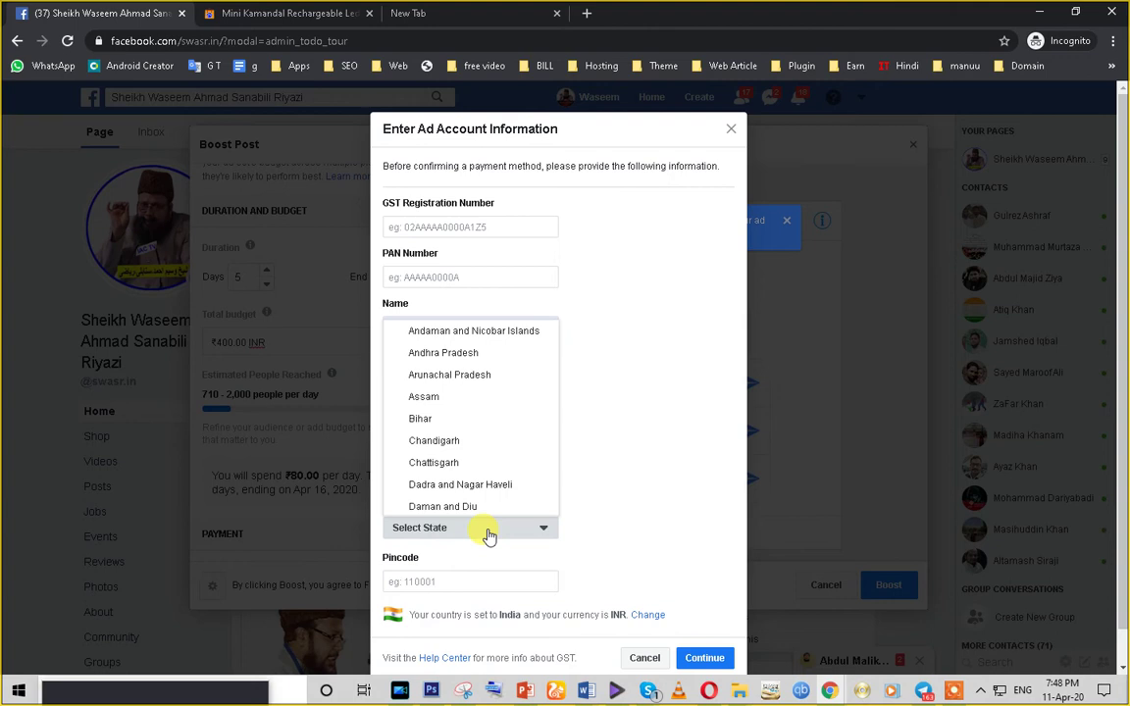
{"action": "left_click", "coordinate": [424, 419]}
{"action": "scroll", "coordinate": [530, 461], "scroll_direction": "down", "scroll_amount": 1}
{"action": "left_click", "coordinate": [429, 547]}
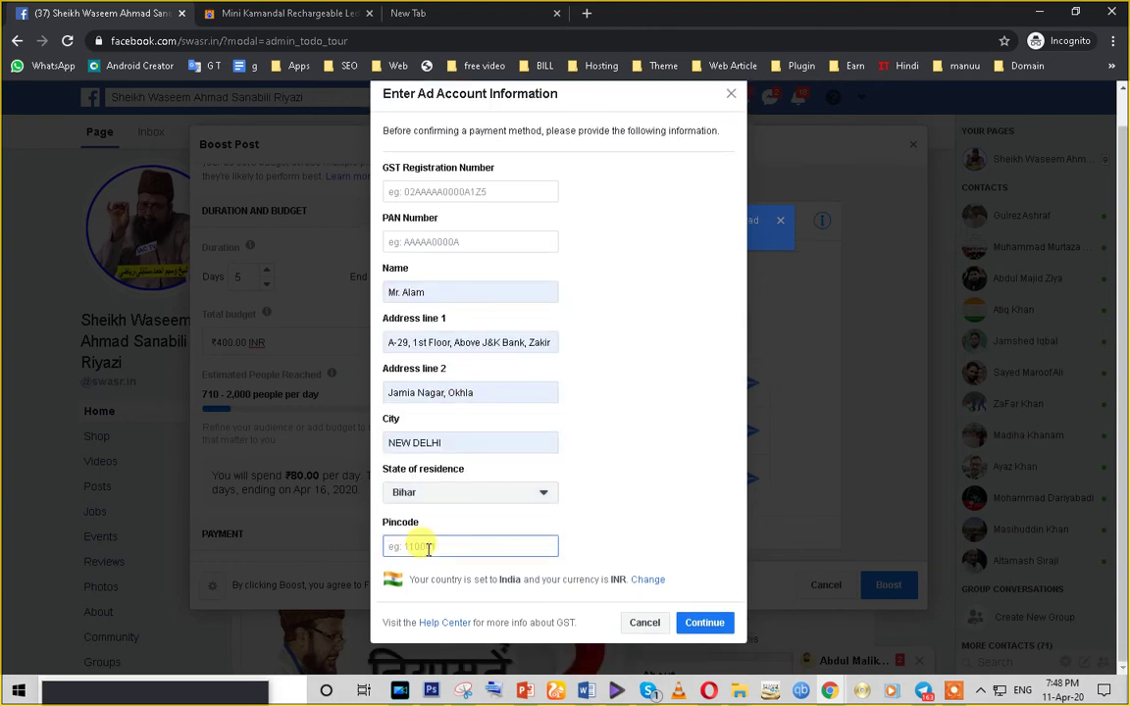
{"action": "type", "text": "110025"}
{"action": "left_click", "coordinate": [634, 492]}
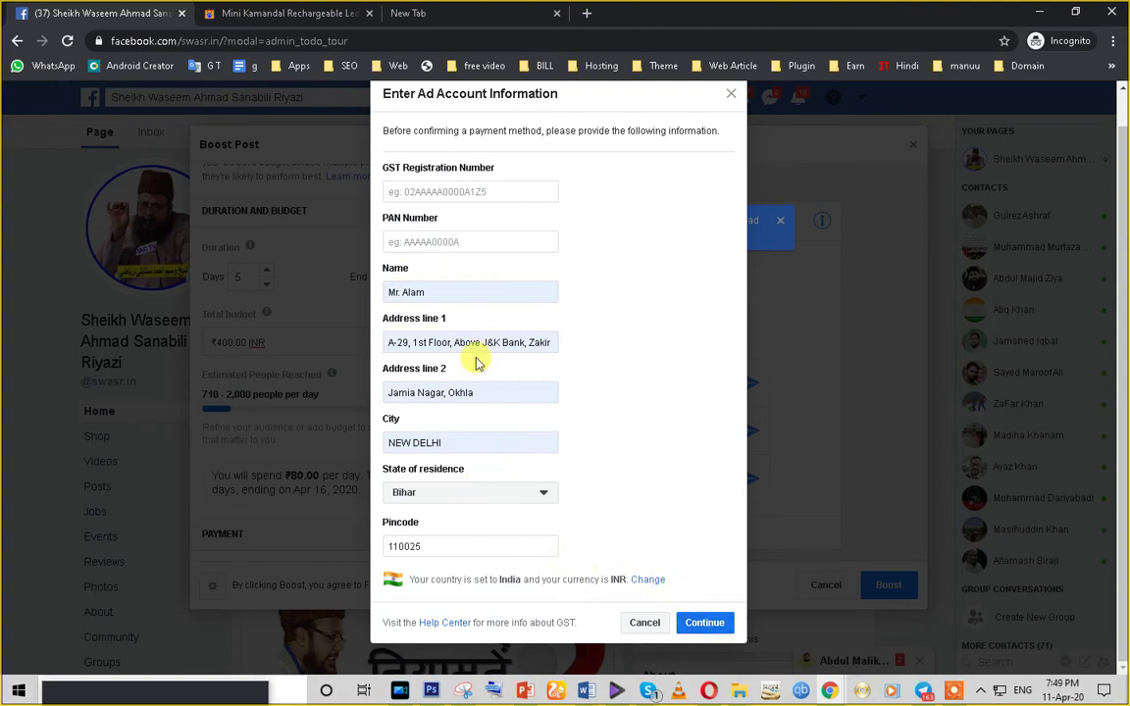
- Enter the PAN number and submit the ad account information
{"action": "left_click", "coordinate": [426, 243]}
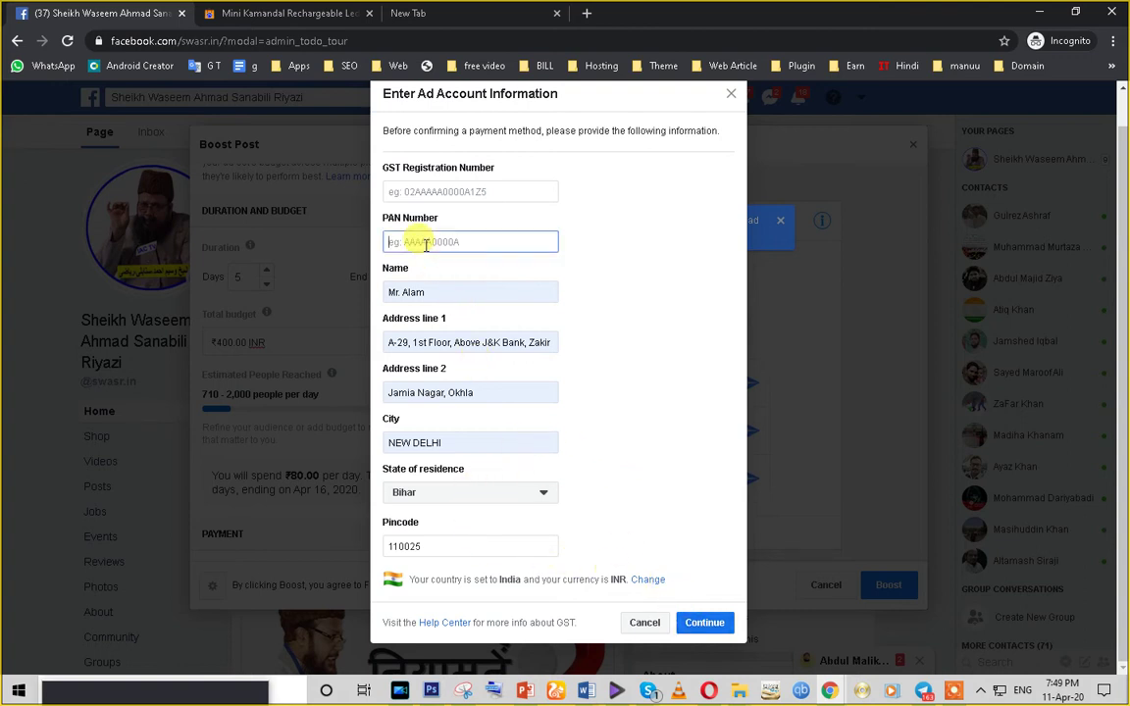
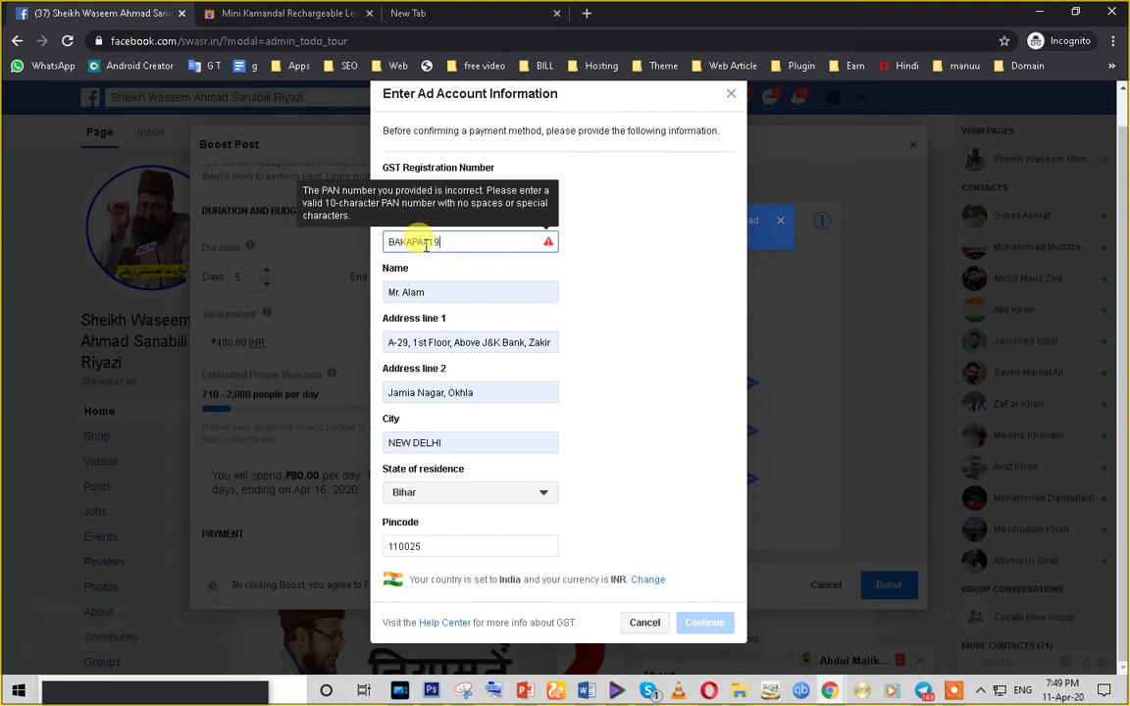
{"action": "left_click", "coordinate": [620, 272]}
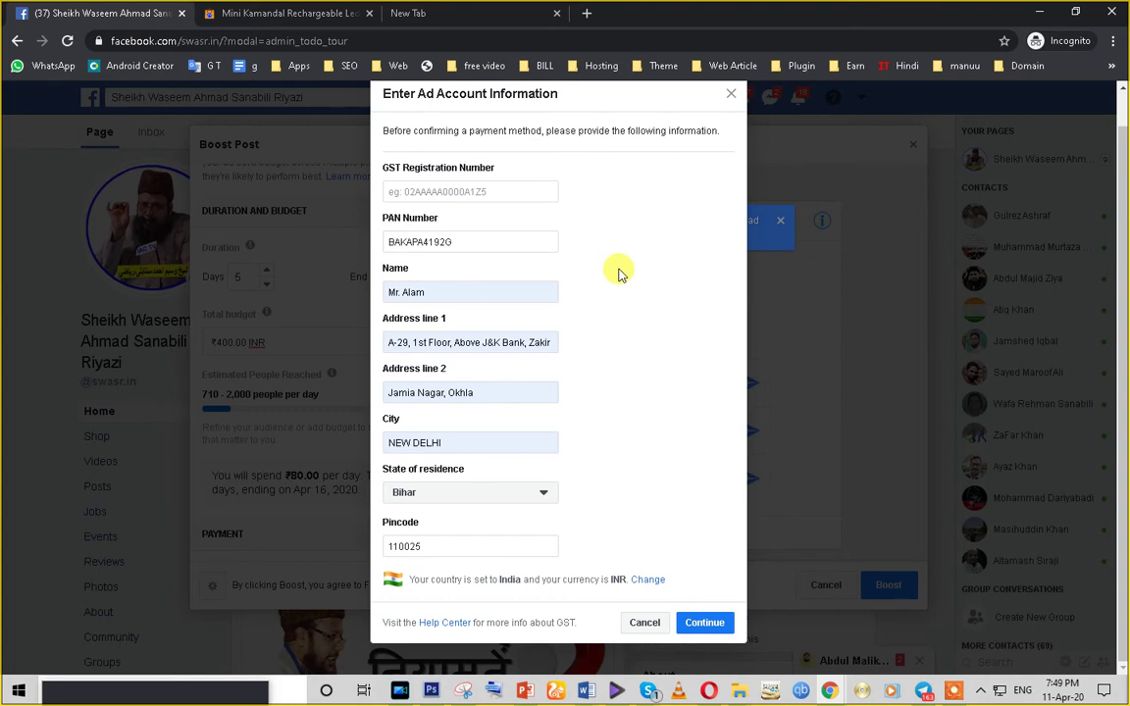
{"action": "left_click_drag", "start_coordinate": [468, 238], "coordinate": [321, 235]}
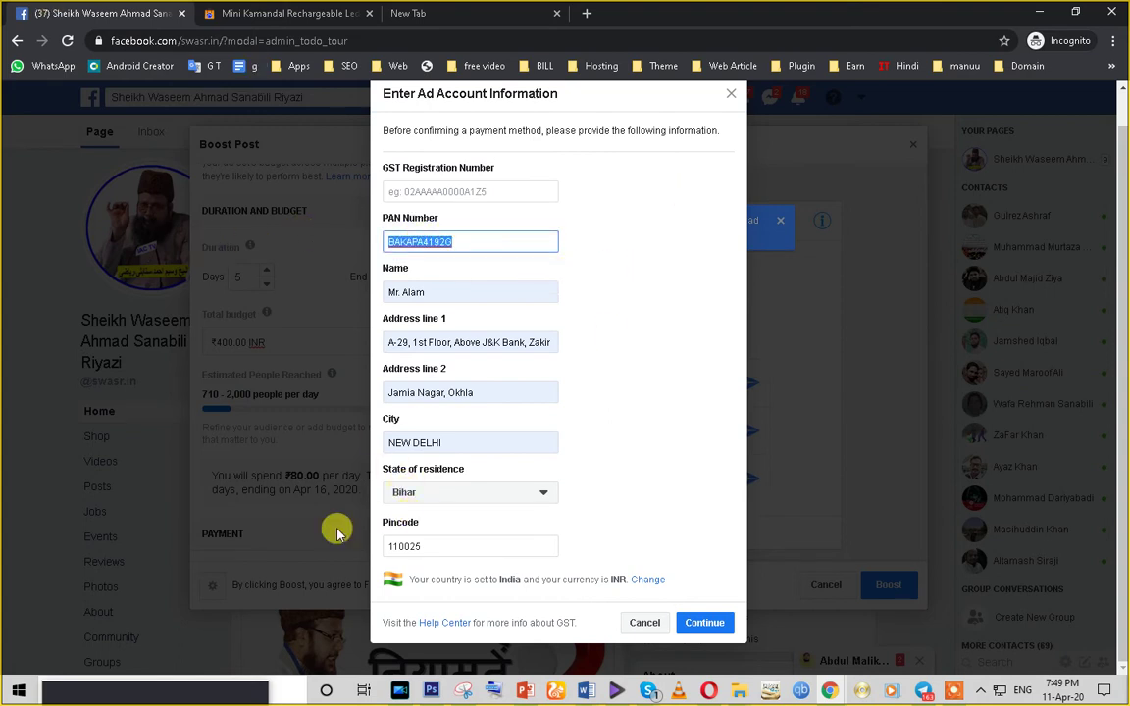
{"action": "left_click", "coordinate": [712, 628]}
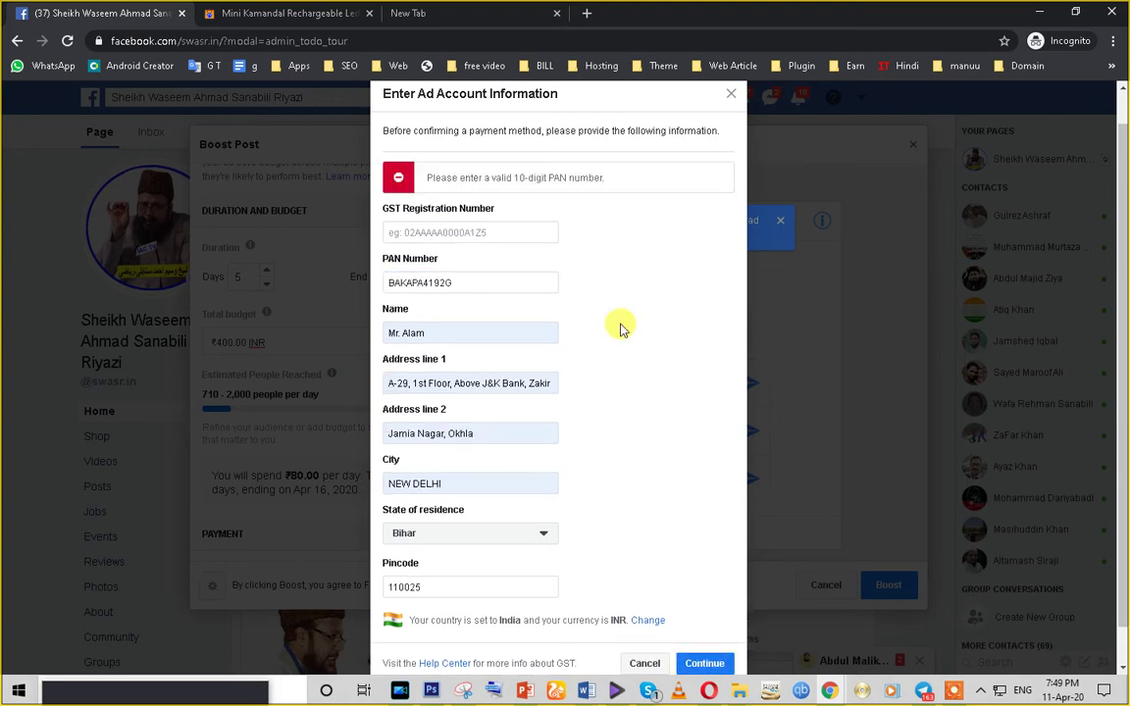
- After the PAN error, delete the duplicated letter and resubmit the form
{"action": "left_click_drag", "start_coordinate": [440, 178], "coordinate": [643, 181]}
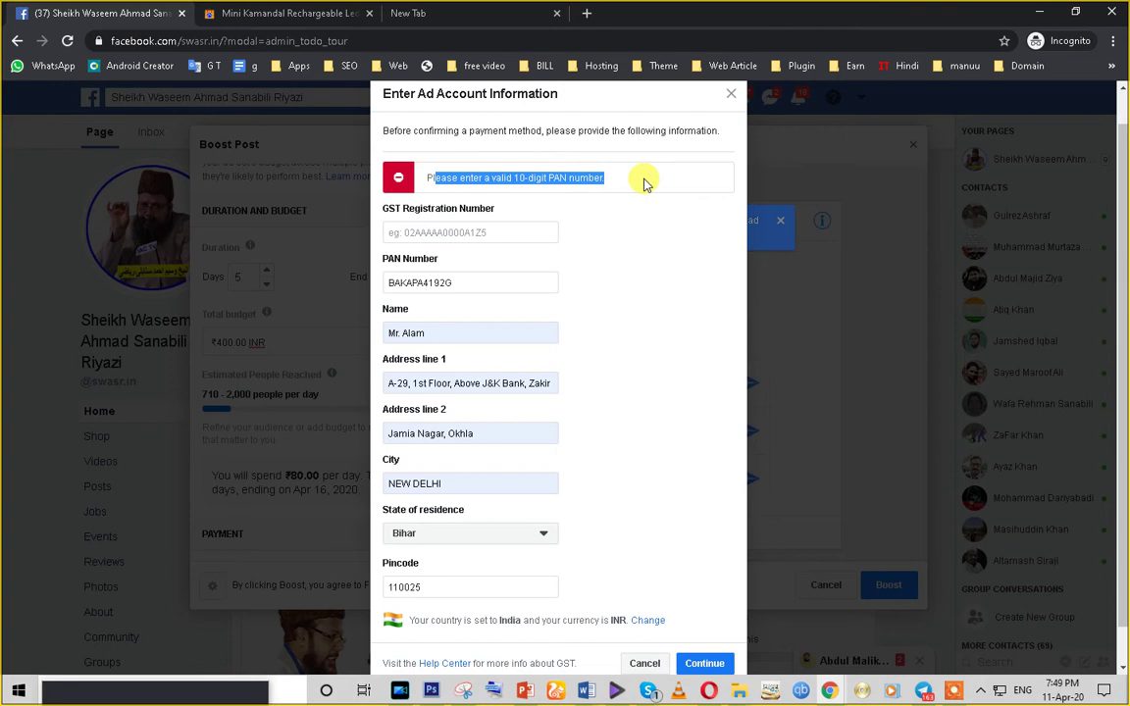
{"action": "left_click", "coordinate": [639, 251]}
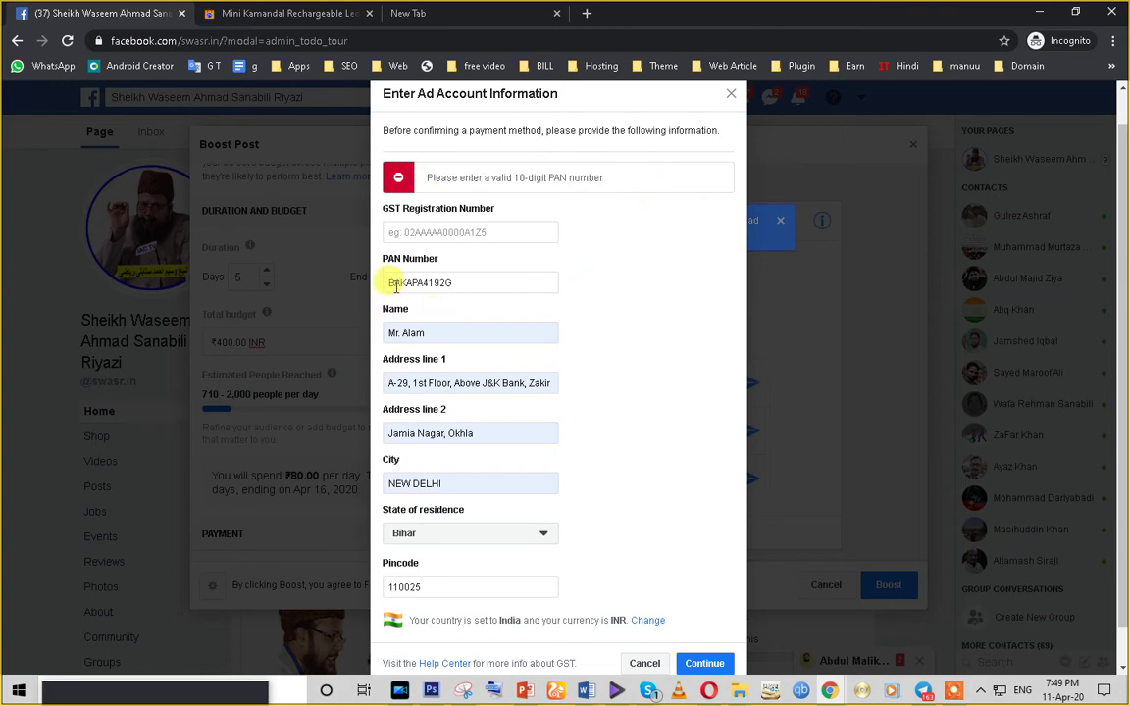
{"action": "double_click", "coordinate": [399, 283]}
{"action": "left_click", "coordinate": [404, 283]}
{"action": "key", "text": "BackSpace"}
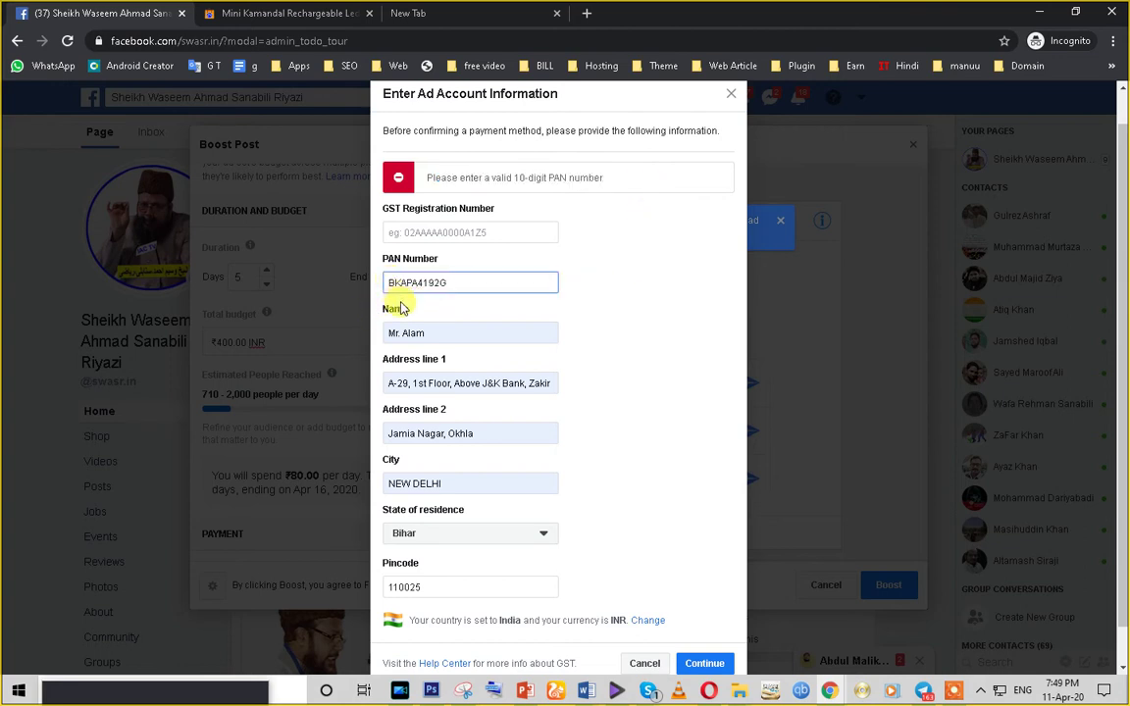
{"action": "left_click", "coordinate": [704, 664]}
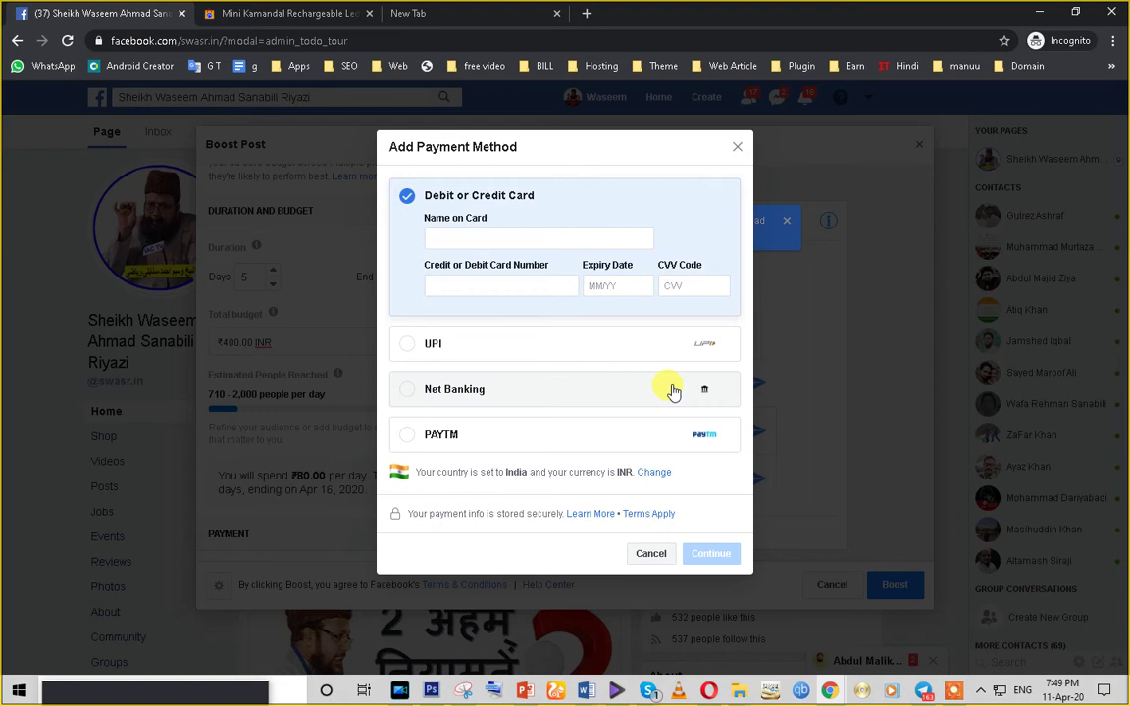
- Try the PAYTM, Net Banking, UPI and card payment options, then cancel without adding one
{"action": "left_click", "coordinate": [410, 436]}
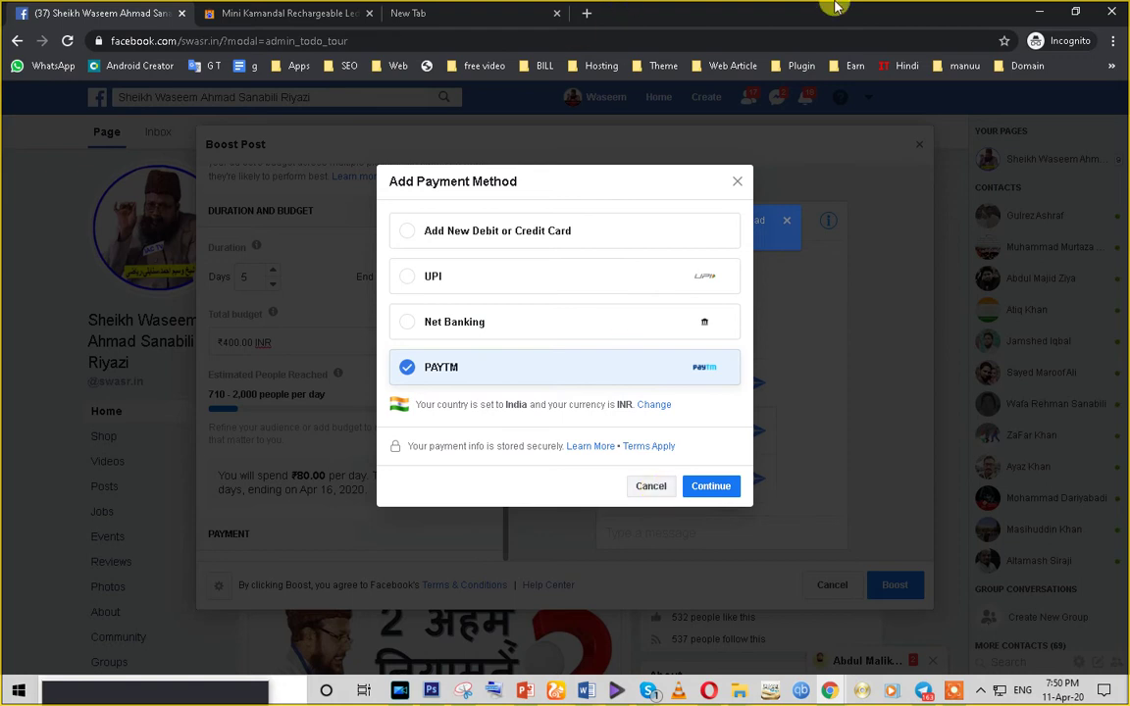
{"action": "left_click", "coordinate": [408, 322]}
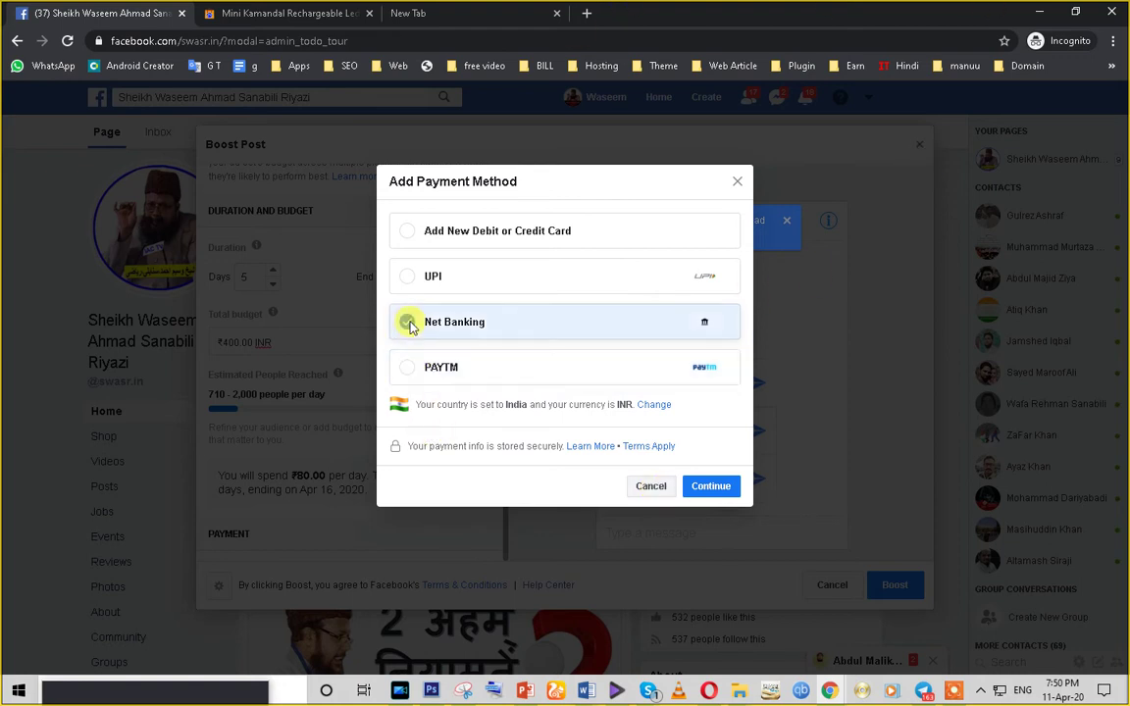
{"action": "left_click", "coordinate": [407, 276]}
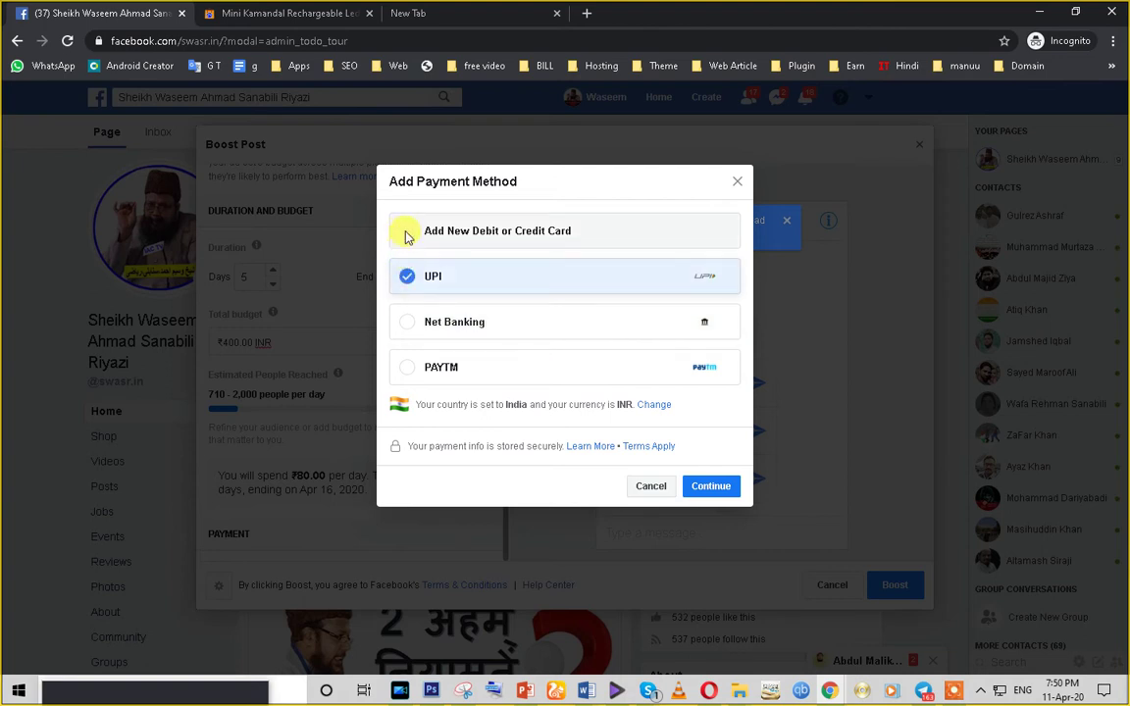
{"action": "left_click", "coordinate": [405, 230]}
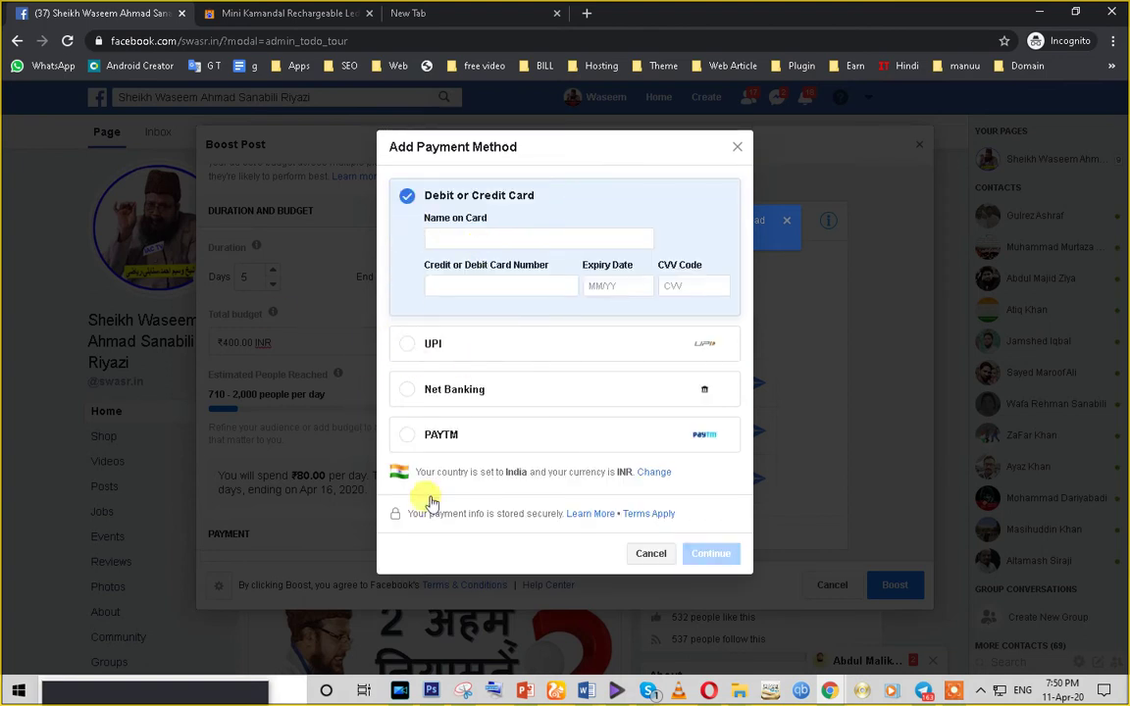
{"action": "left_click", "coordinate": [397, 438]}
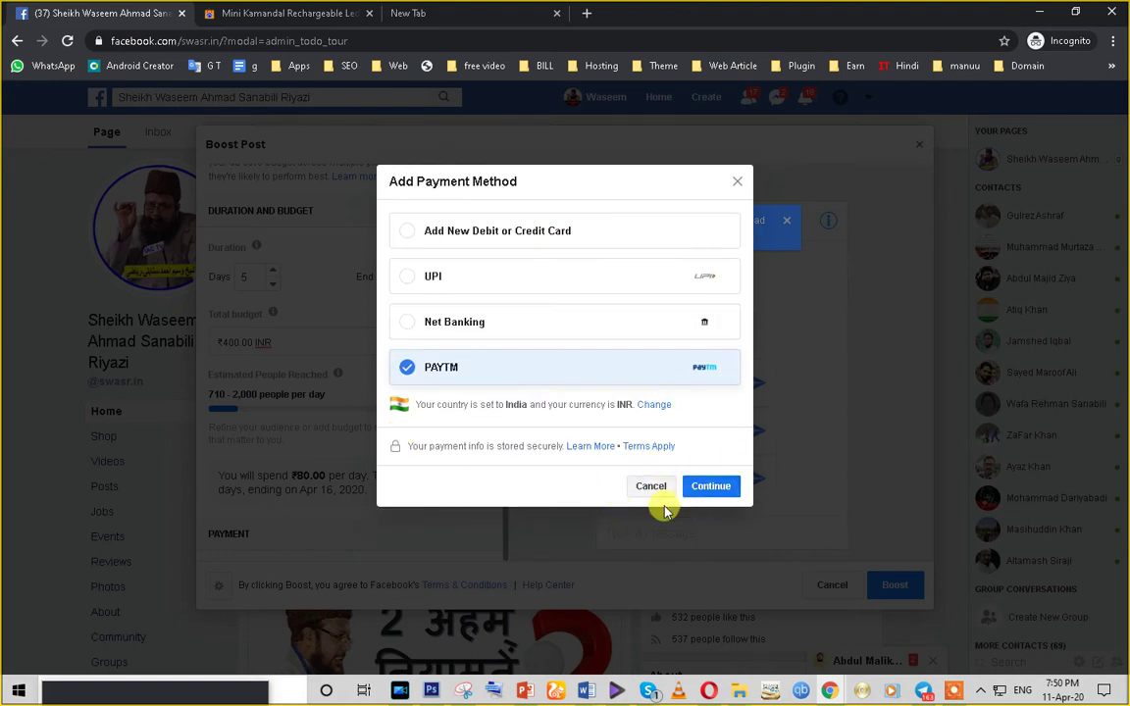
{"action": "left_click", "coordinate": [648, 487]}
{"action": "right_click", "coordinate": [646, 492]}
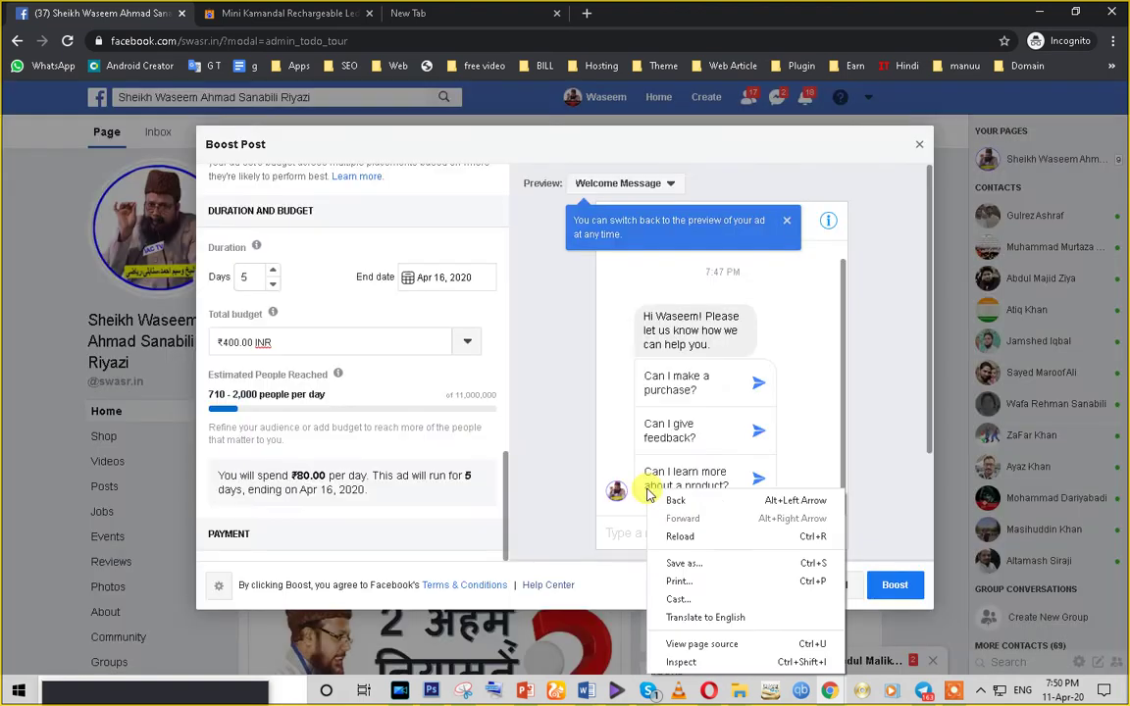
- Dismiss the payment prompt, close Boost Post and discard the unfinished boost
{"action": "left_click", "coordinate": [549, 534]}
{"action": "left_click", "coordinate": [919, 145]}
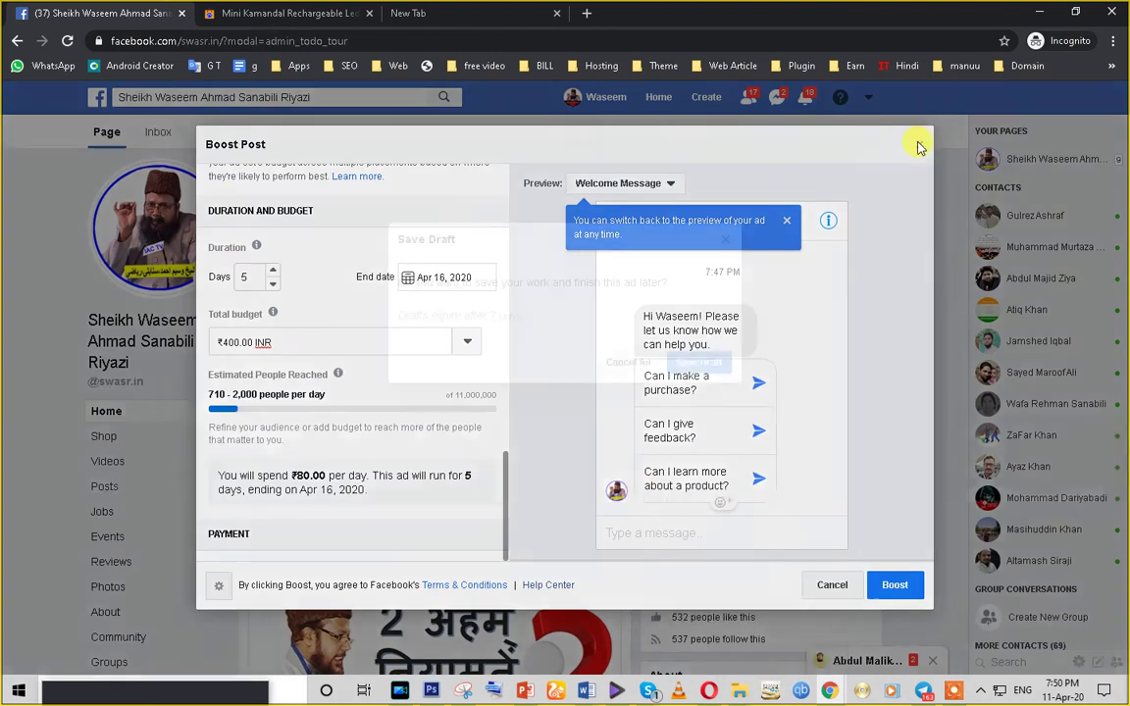
{"action": "left_click", "coordinate": [696, 363]}
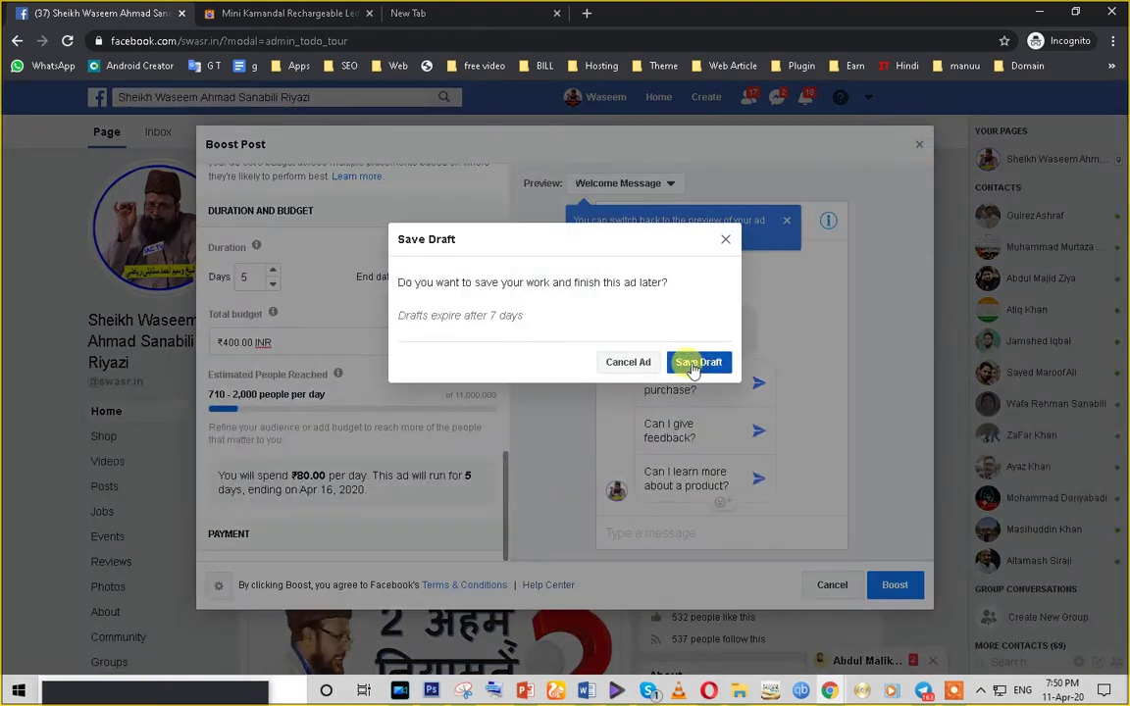
{"action": "left_click", "coordinate": [636, 363]}
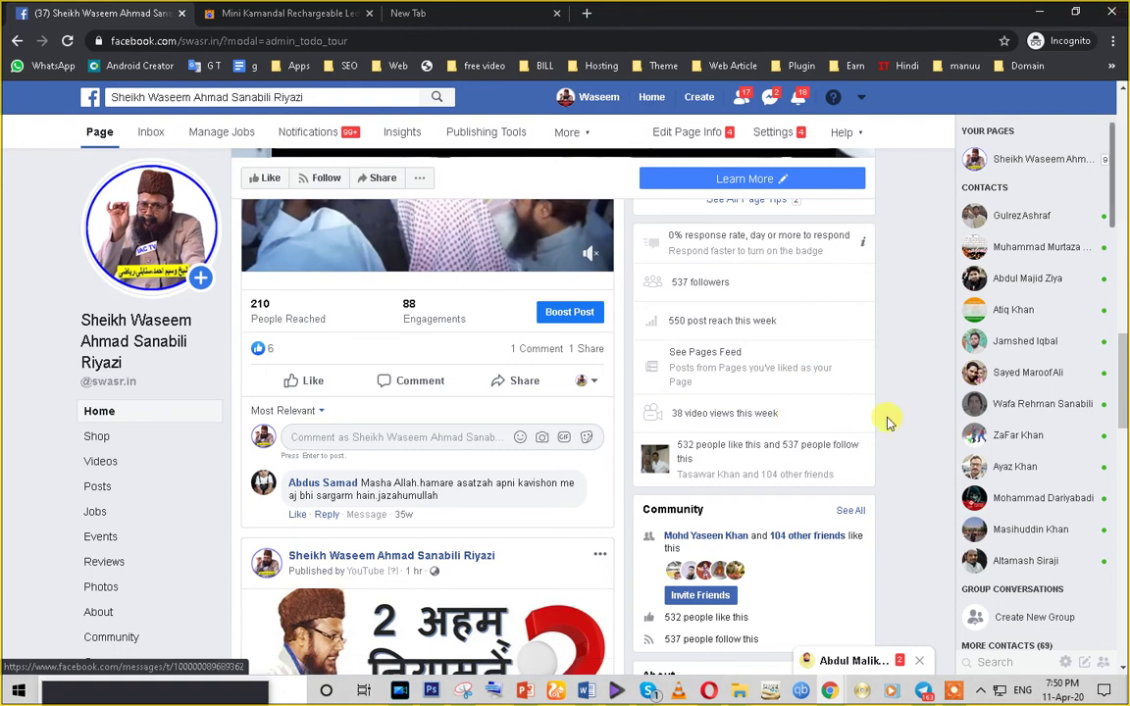
- Visit Advertising on Facebook from the account menu, then return to the Page
{"action": "scroll", "coordinate": [888, 422], "scroll_direction": "up", "scroll_amount": 3}
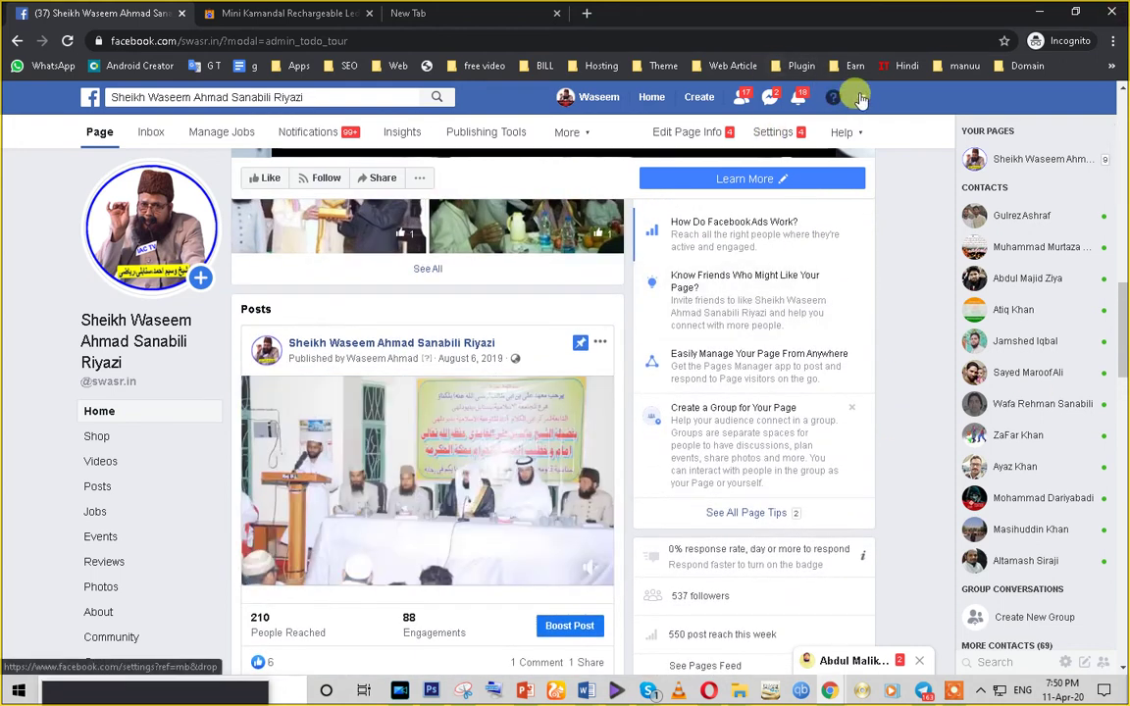
{"action": "left_click", "coordinate": [861, 99]}
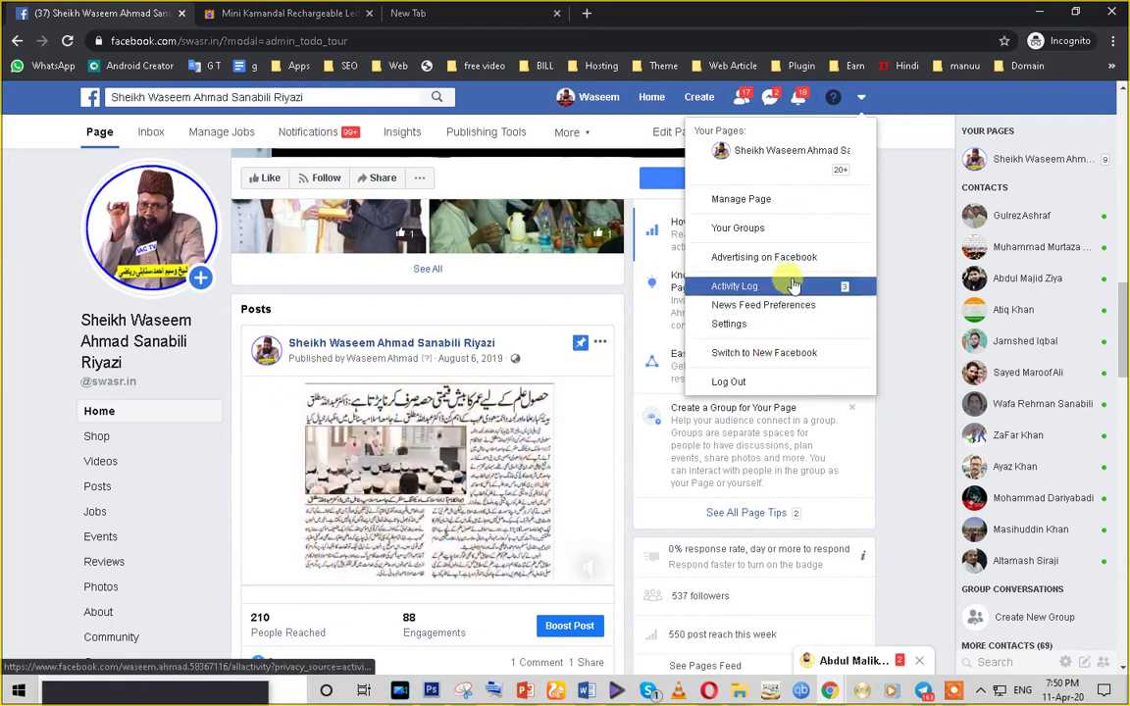
{"action": "left_click", "coordinate": [861, 99]}
{"action": "left_click", "coordinate": [859, 98]}
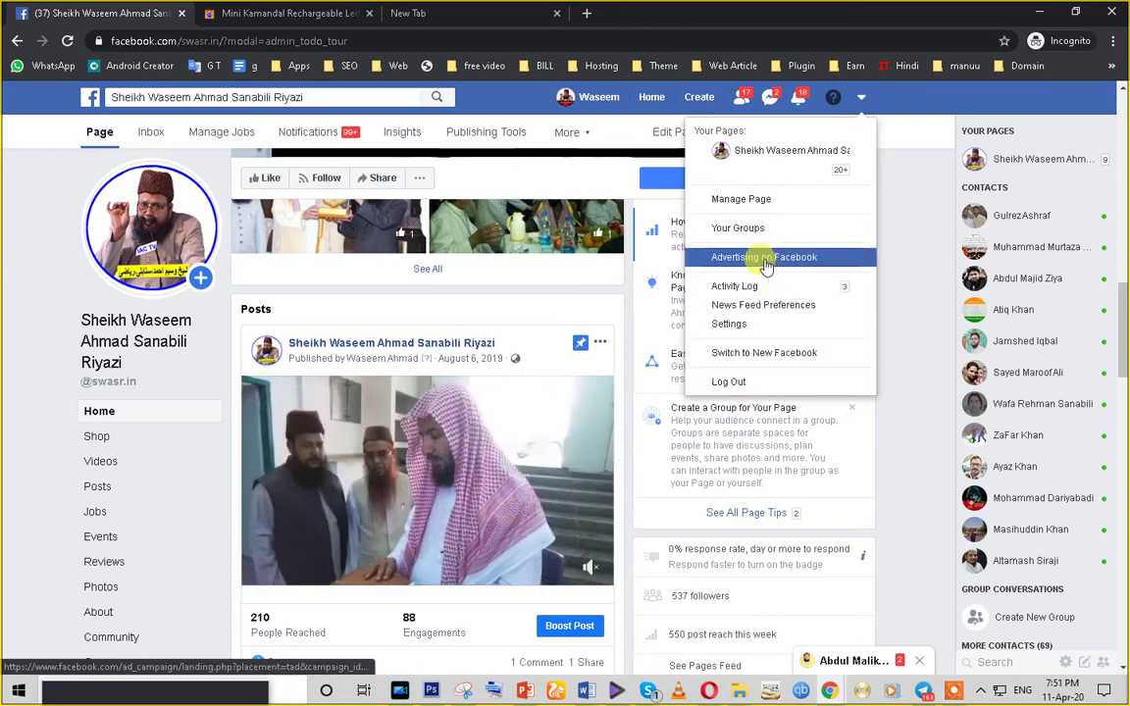
{"action": "left_click", "coordinate": [766, 261]}
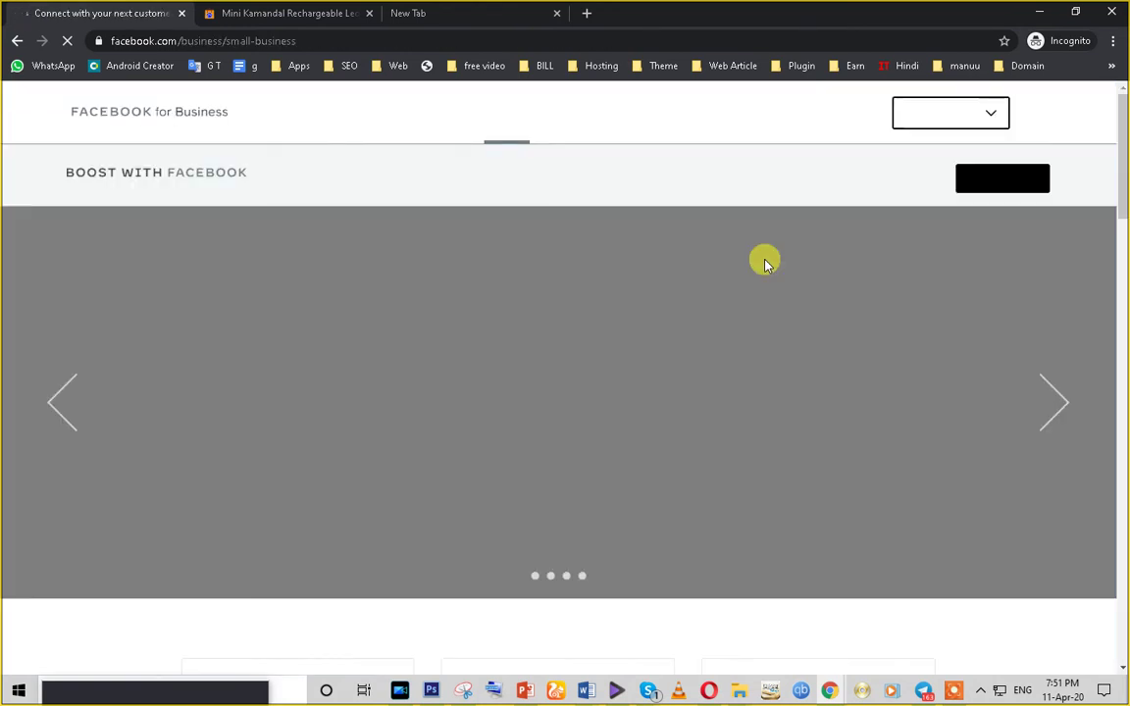
{"action": "scroll", "coordinate": [766, 263], "scroll_direction": "down", "scroll_amount": 5}
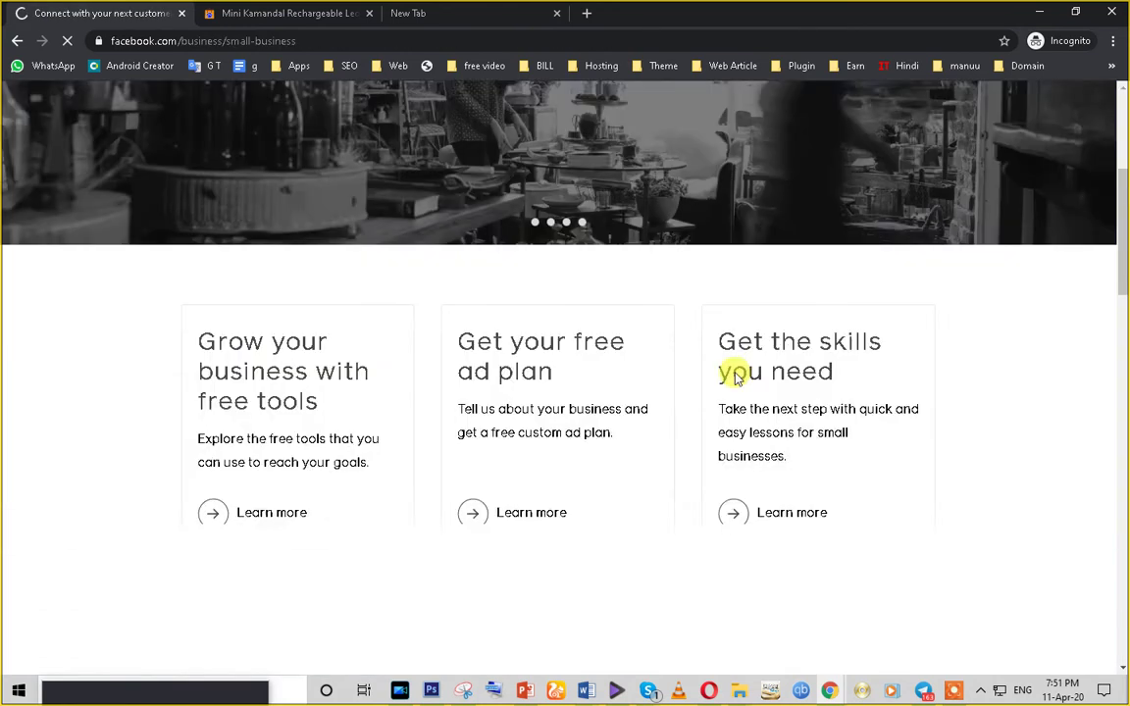
{"action": "scroll", "coordinate": [681, 555], "scroll_direction": "up", "scroll_amount": 4}
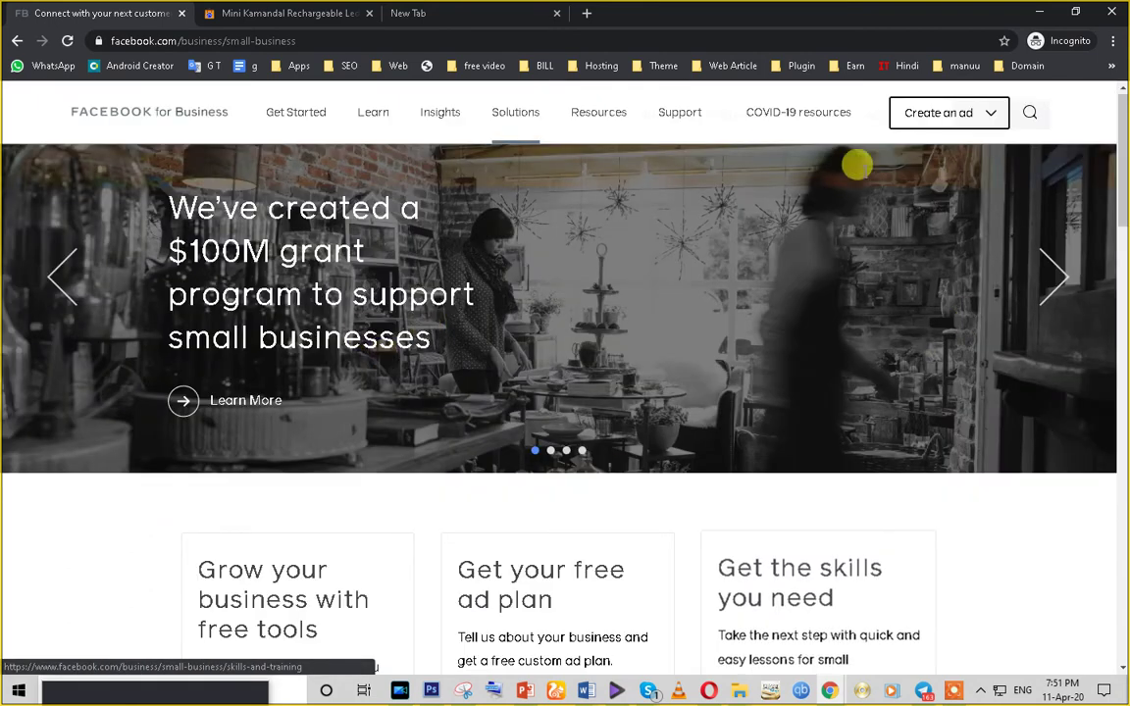
{"action": "left_click", "coordinate": [19, 42]}
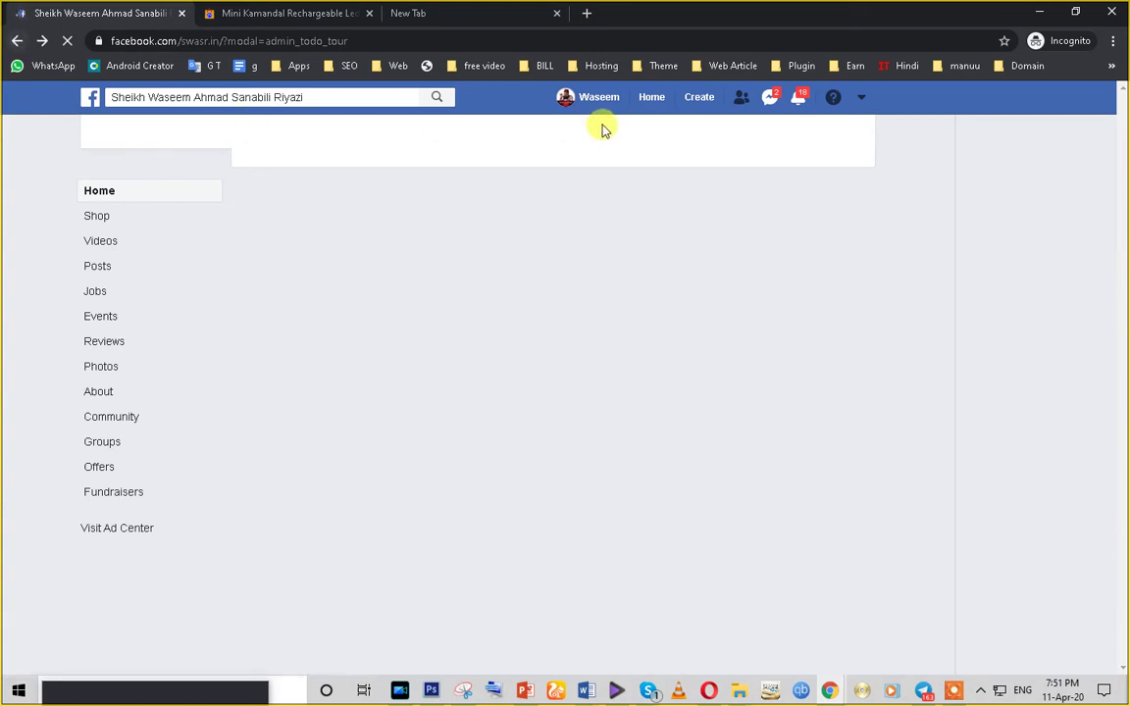
- From the personal profile, bring up link options for Advertising on Facebook in the account menu
{"action": "left_click", "coordinate": [586, 102]}
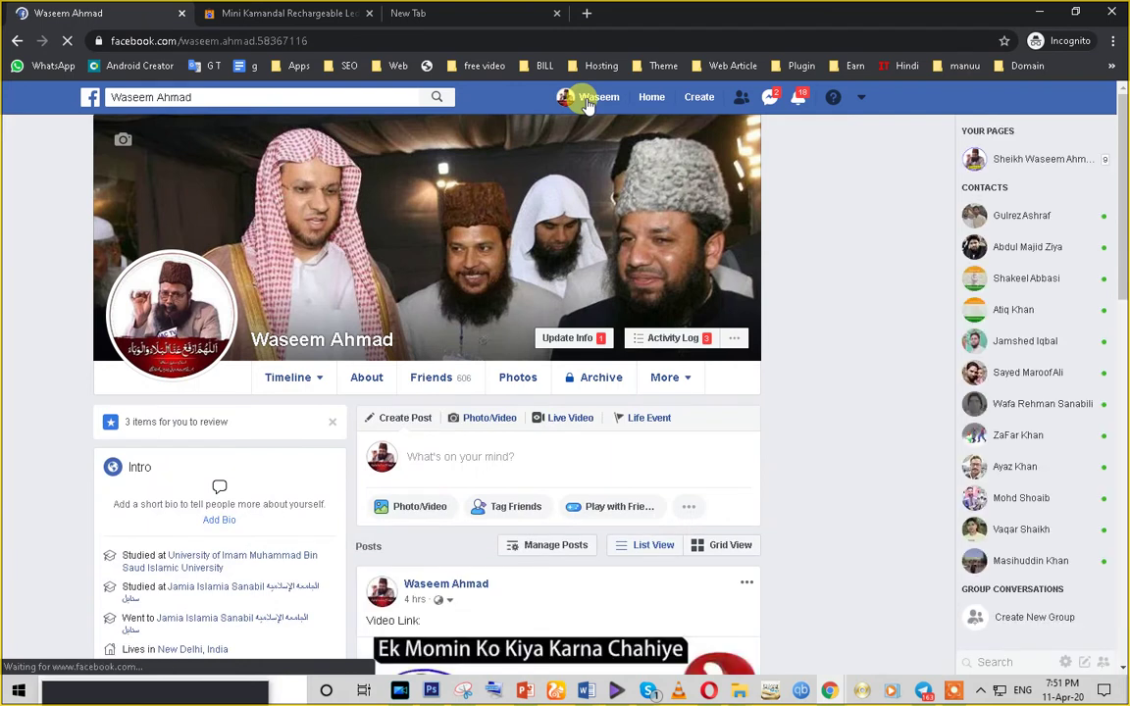
{"action": "left_click", "coordinate": [862, 100]}
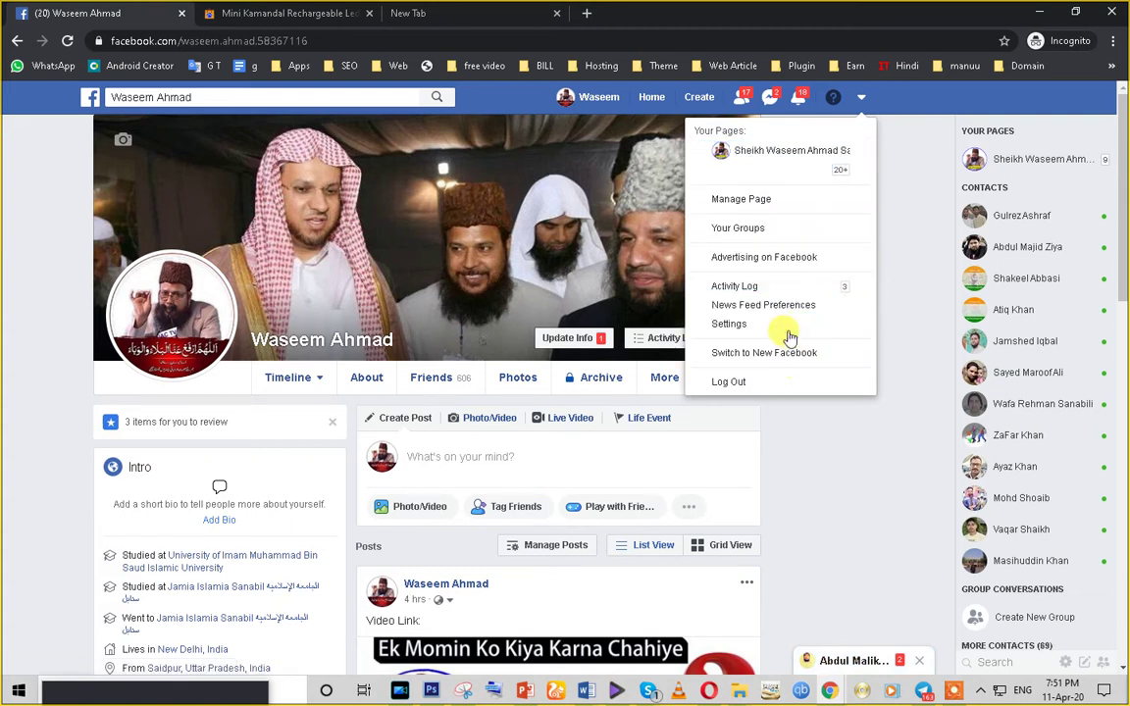
{"action": "right_click", "coordinate": [787, 268]}
- Load the Facebook for Business small-business page and scroll through its Boost with Facebook overview
{"action": "left_click", "coordinate": [765, 261]}
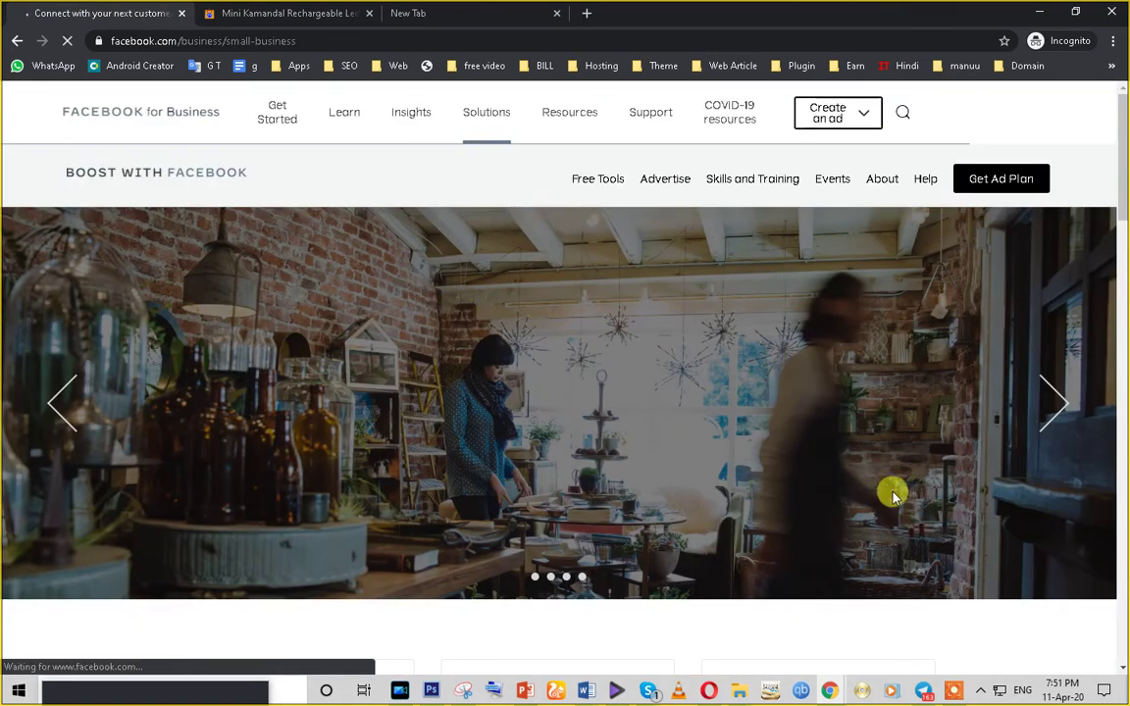
{"action": "scroll", "coordinate": [716, 496], "scroll_direction": "down", "scroll_amount": 8}
{"action": "scroll", "coordinate": [716, 496], "scroll_direction": "down", "scroll_amount": 15}
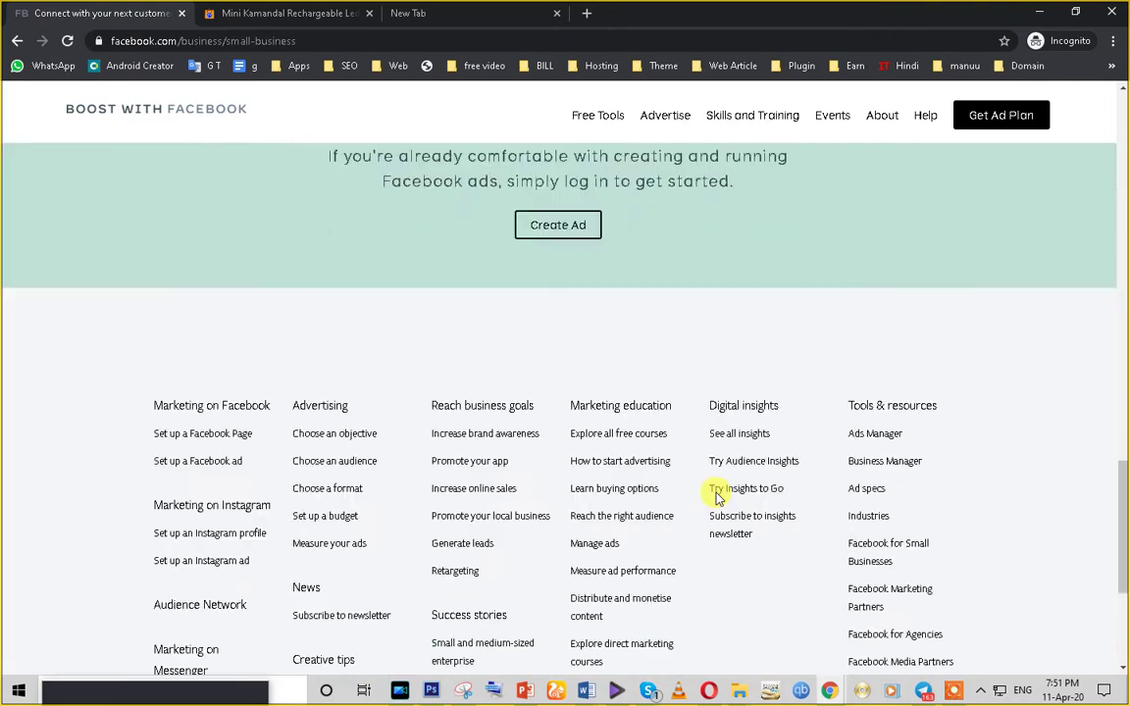
{"action": "scroll", "coordinate": [1032, 576], "scroll_direction": "up", "scroll_amount": 20}
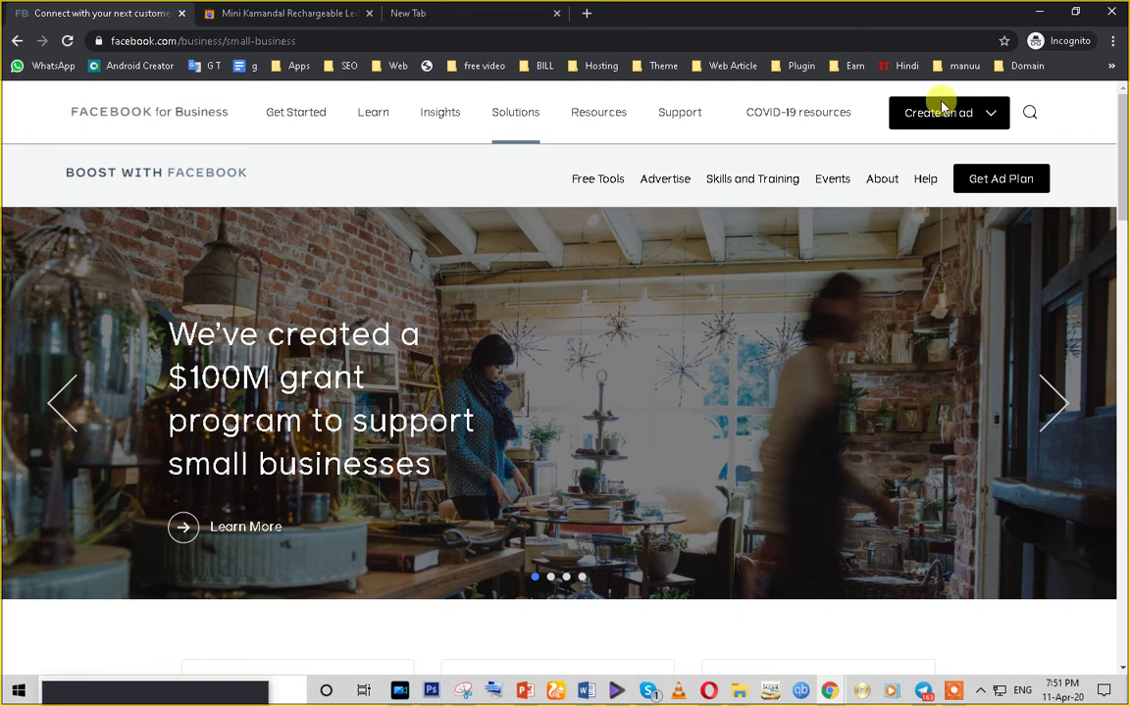
- Start a new ad in Ads Manager and choose Brand awareness as the campaign objective
{"action": "left_click", "coordinate": [937, 115]}
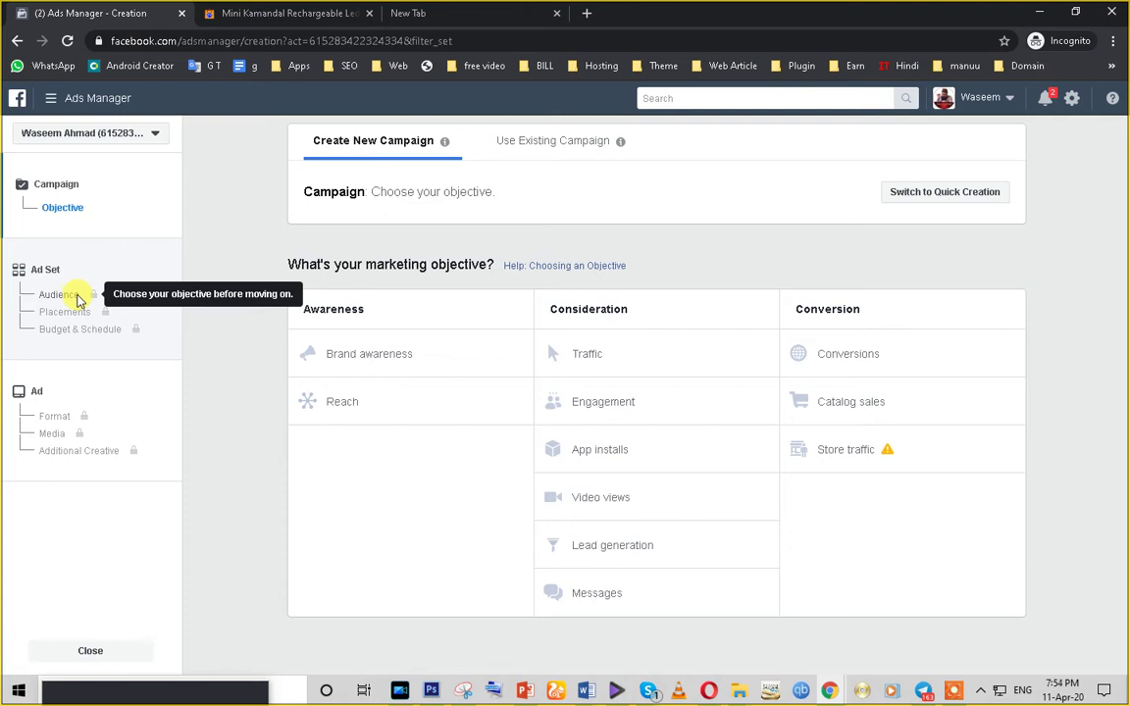
{"action": "left_click", "coordinate": [363, 366]}
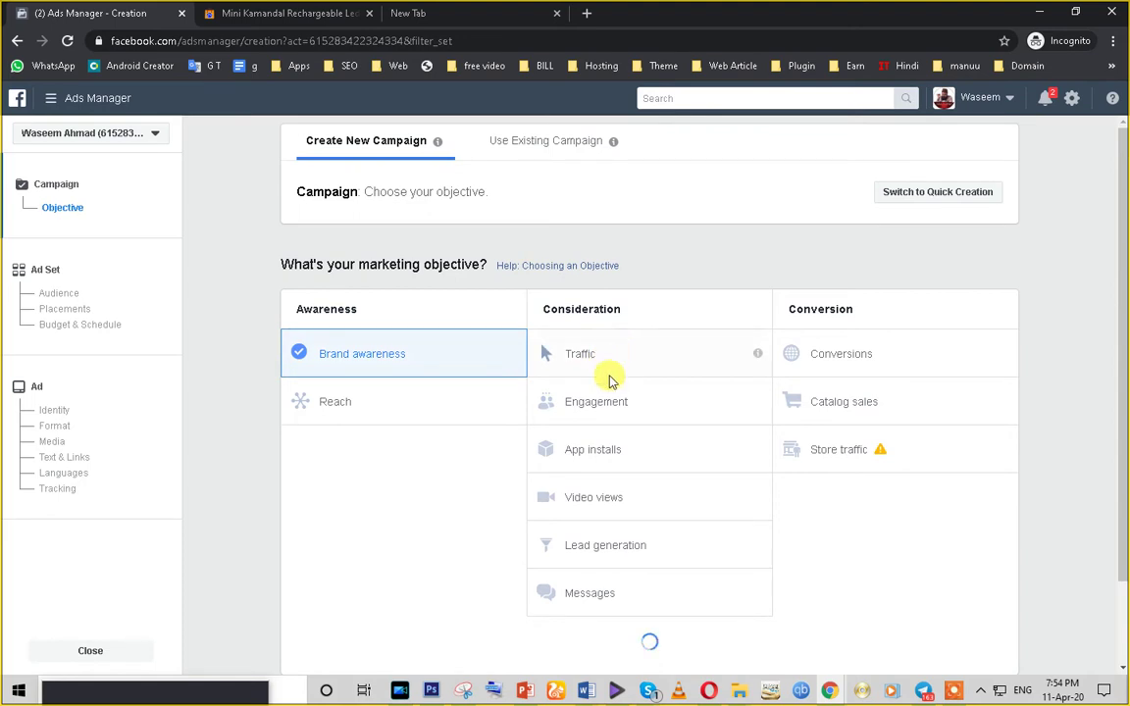
{"action": "scroll", "coordinate": [591, 441], "scroll_direction": "down", "scroll_amount": 2}
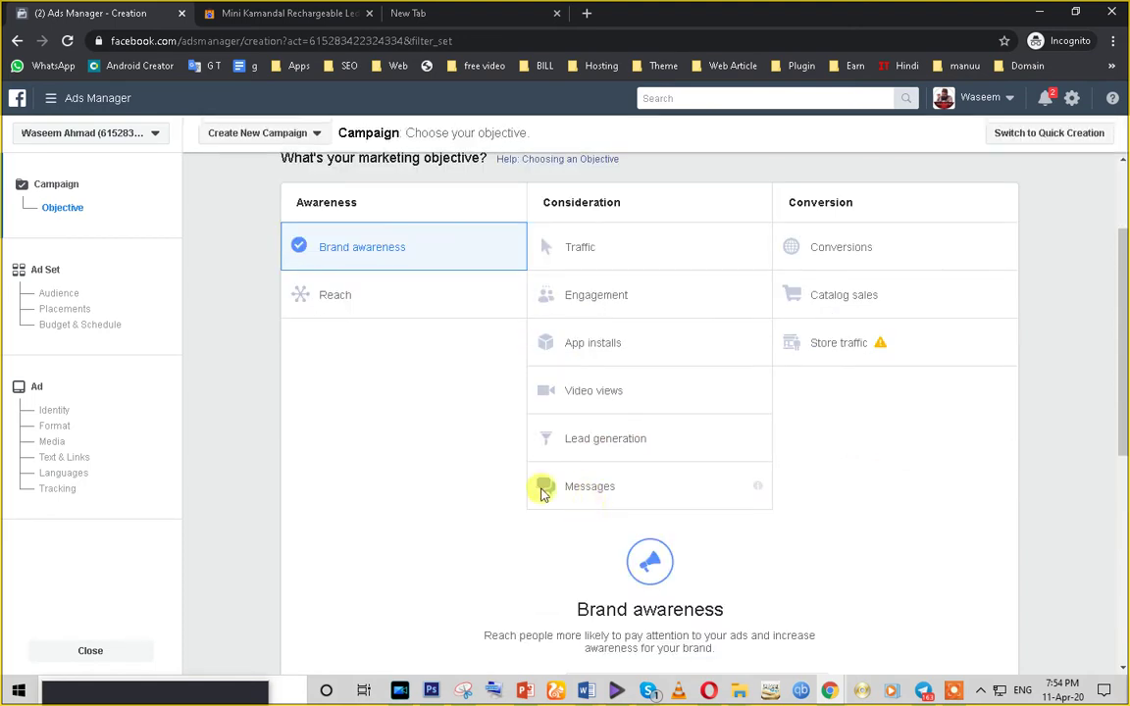
{"action": "scroll", "coordinate": [542, 494], "scroll_direction": "up", "scroll_amount": 2}
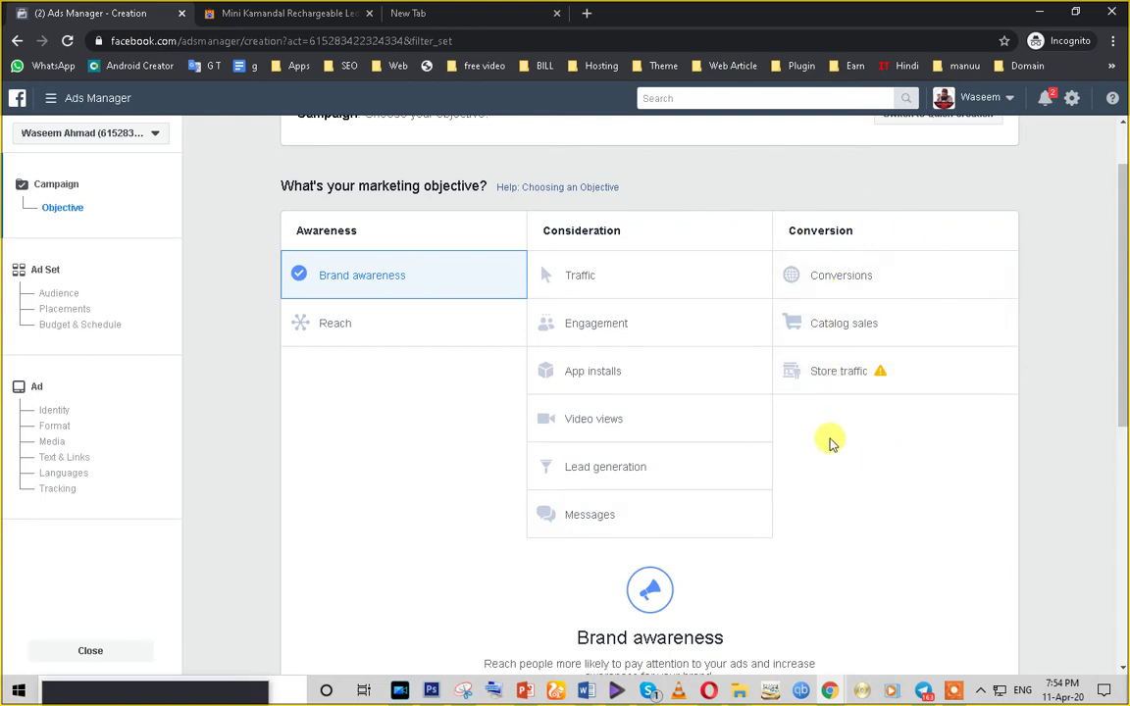
{"action": "scroll", "coordinate": [829, 443], "scroll_direction": "up", "scroll_amount": 1}
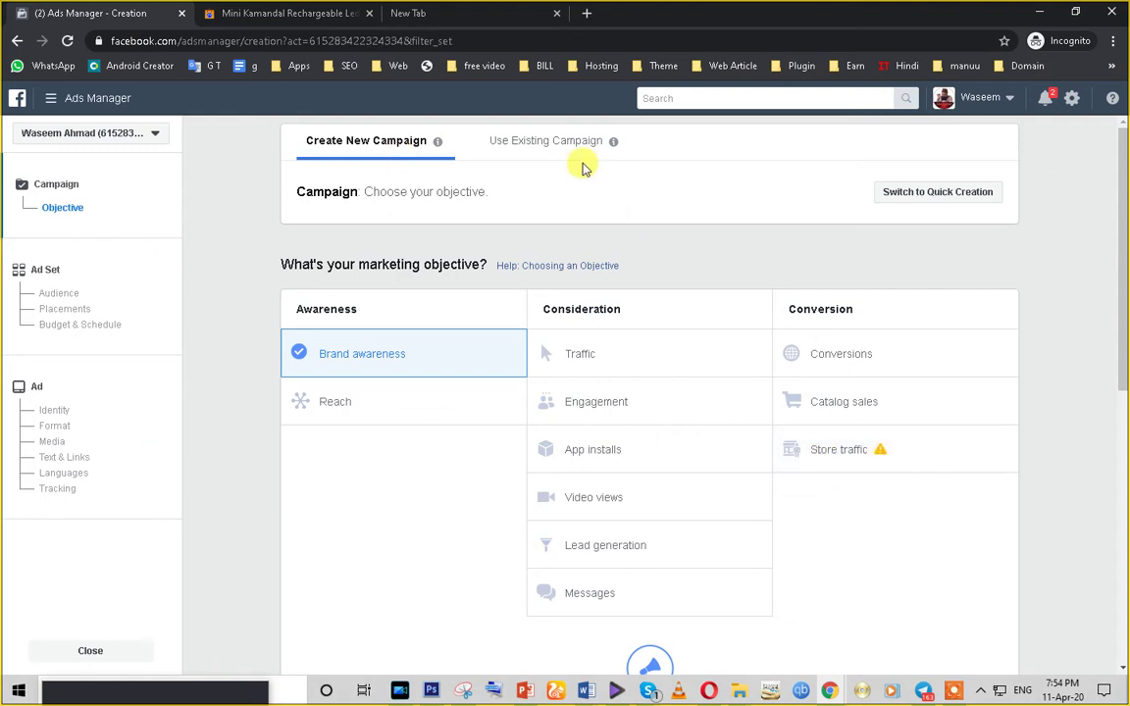
{"action": "mouse_move", "coordinate": [882, 454]}
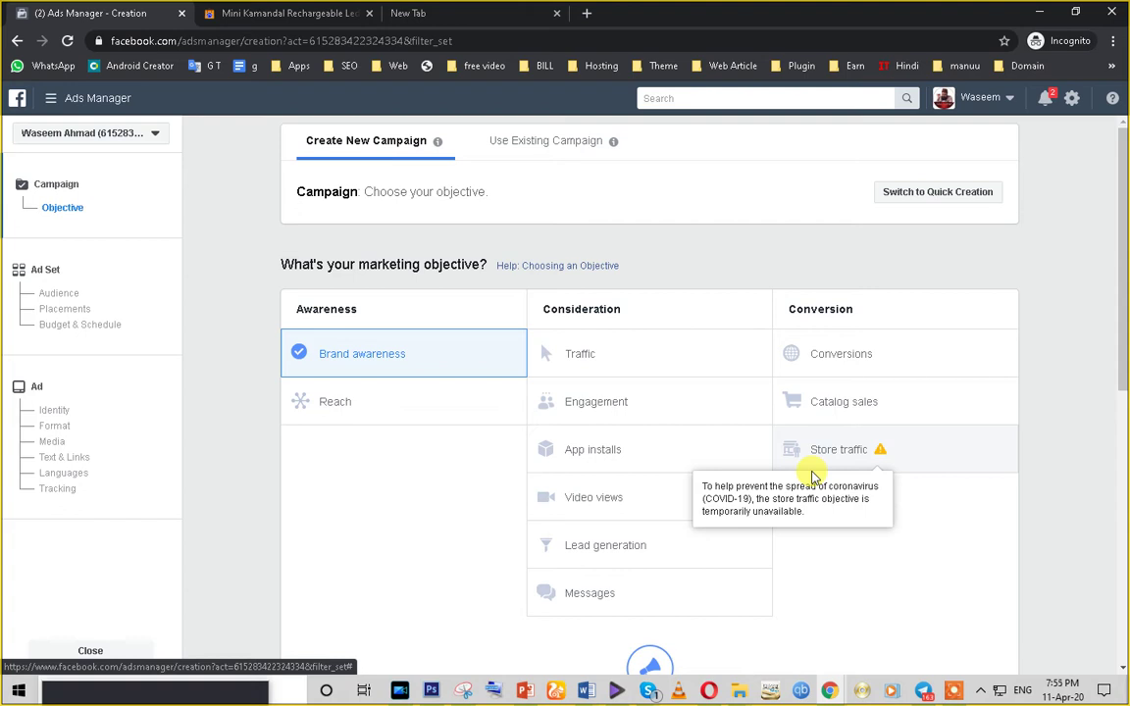
- Switch the objective to Catalog sales, then go back and wait out the unresponsive page
{"action": "left_click", "coordinate": [846, 416]}
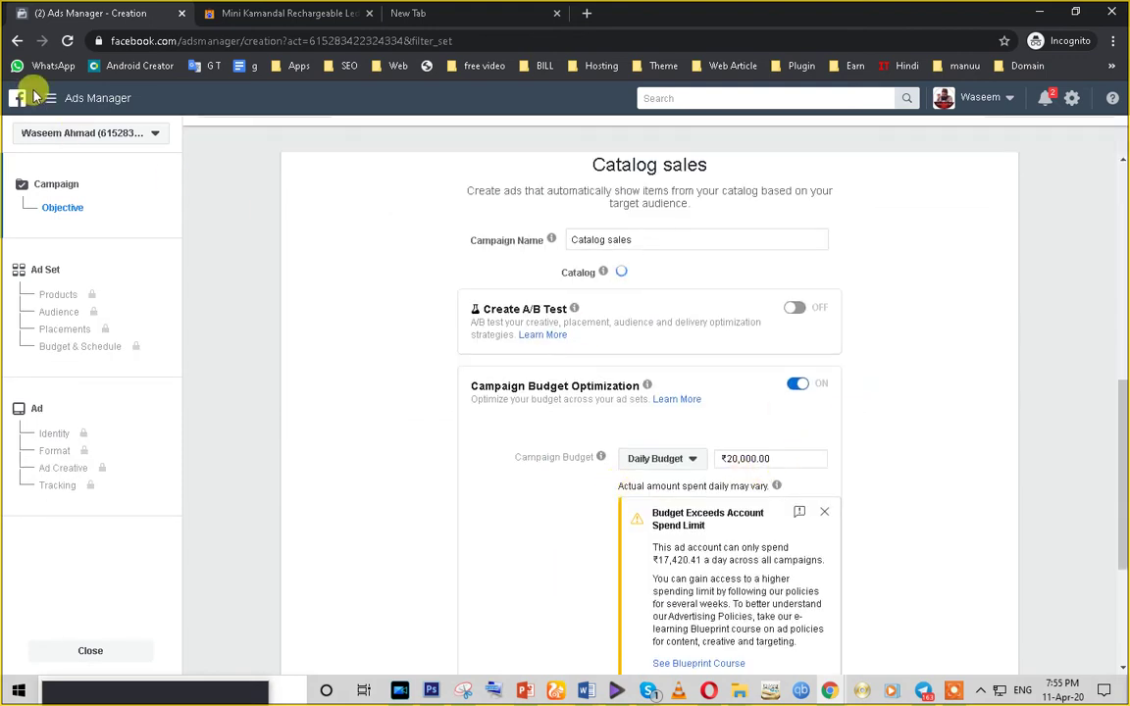
{"action": "left_click", "coordinate": [17, 42]}
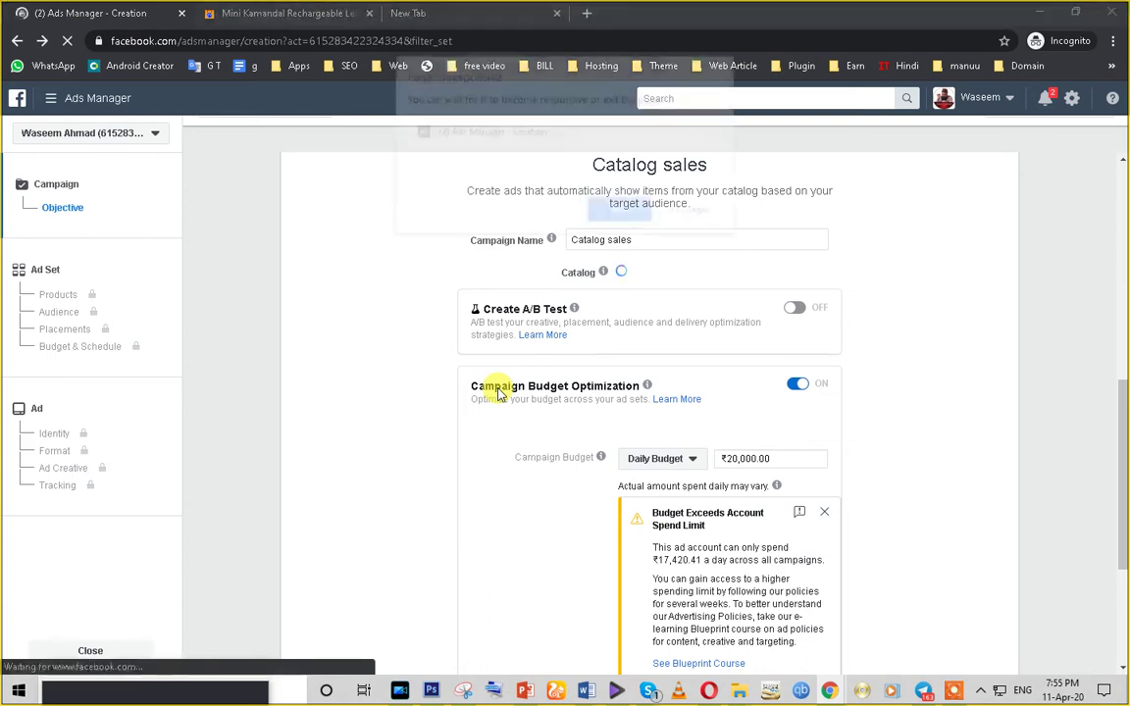
{"action": "left_click", "coordinate": [622, 213]}
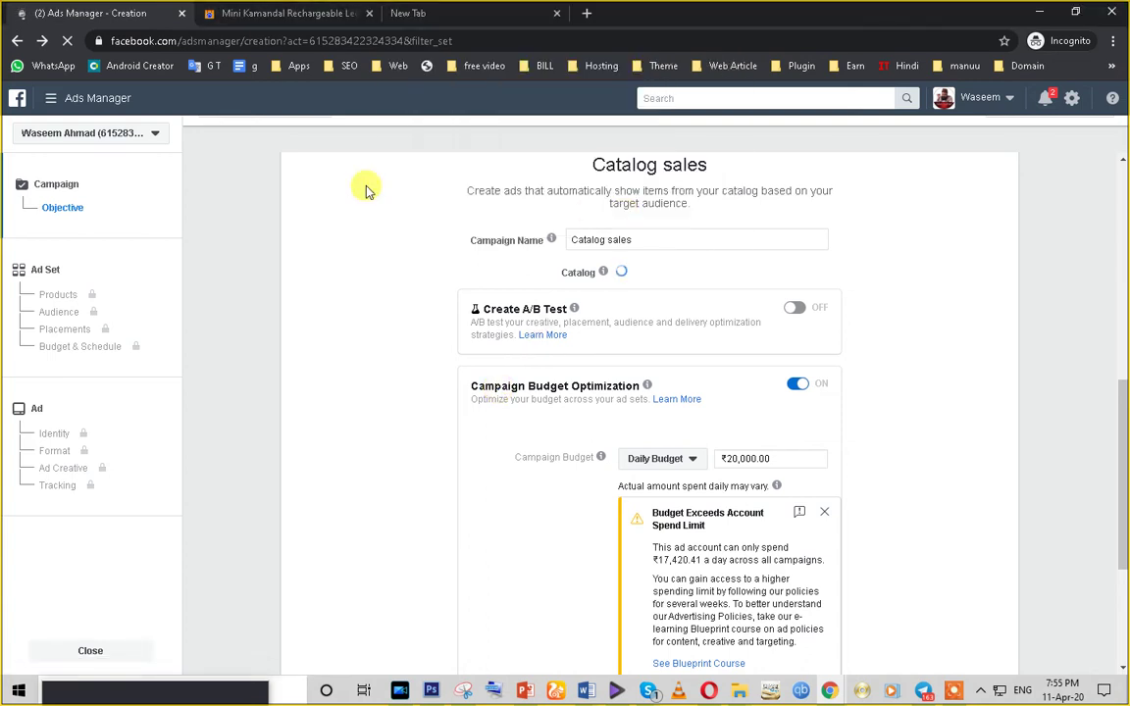
- In the second tab, load the Facebook home page from the address bar
{"action": "left_click", "coordinate": [224, 12]}
{"action": "left_click", "coordinate": [253, 42]}
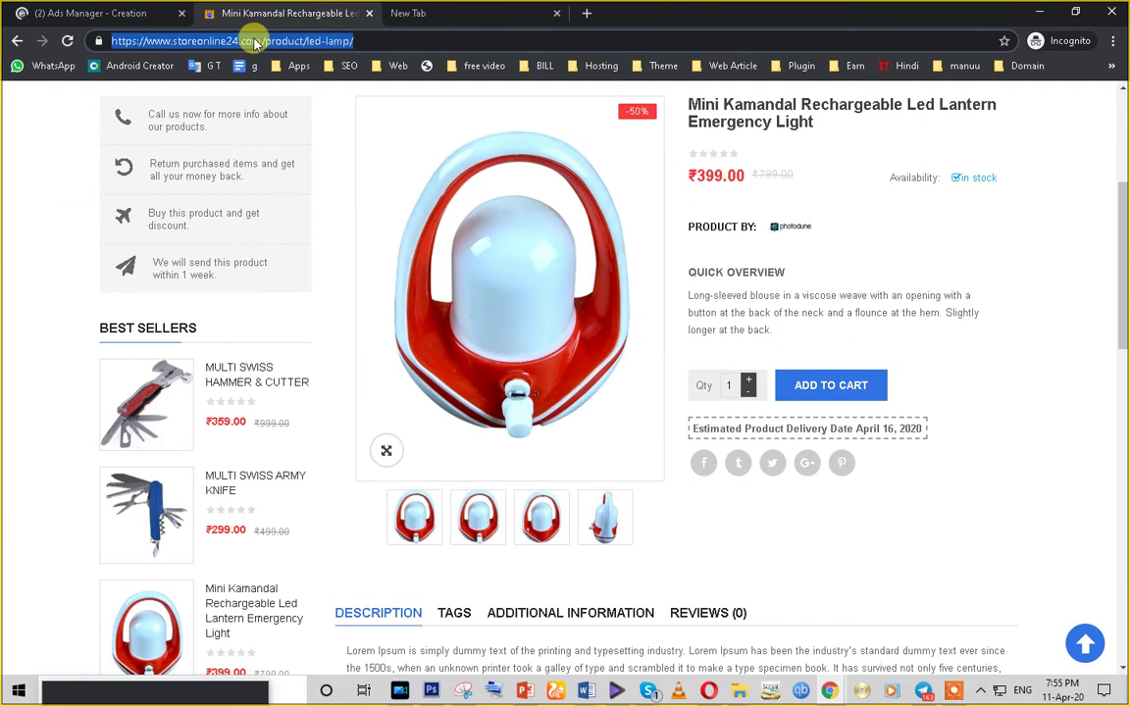
{"action": "type", "text": "face"}
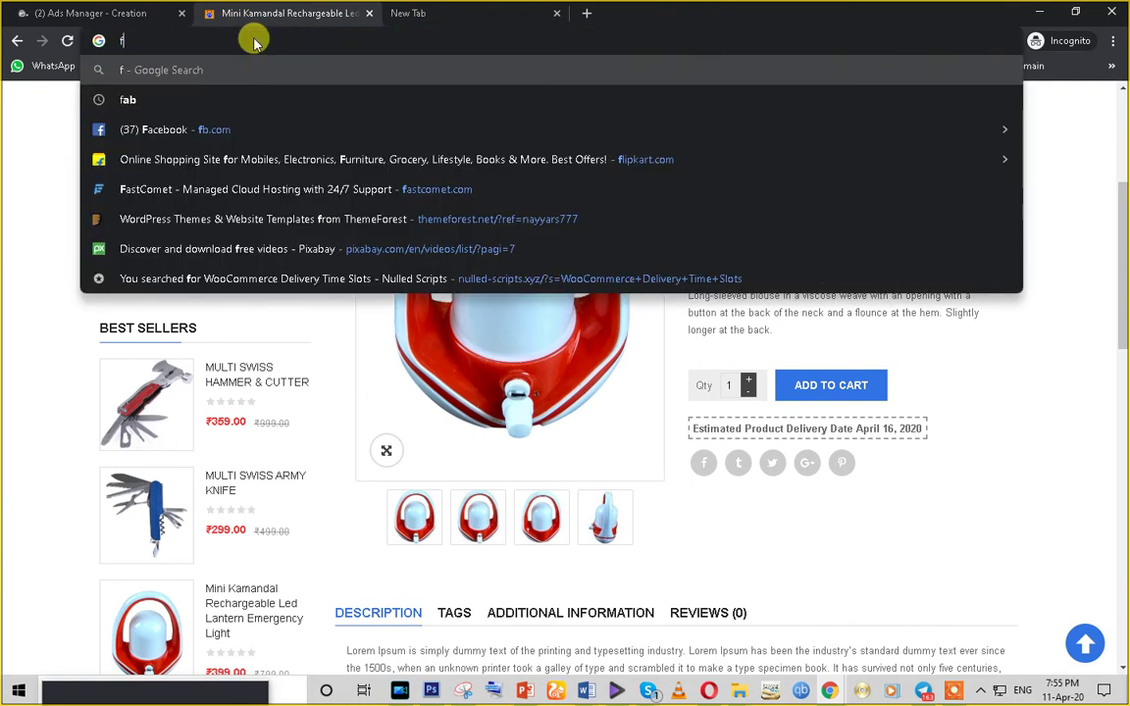
{"action": "type", "text": "b.com"}
{"action": "key", "text": "Return"}
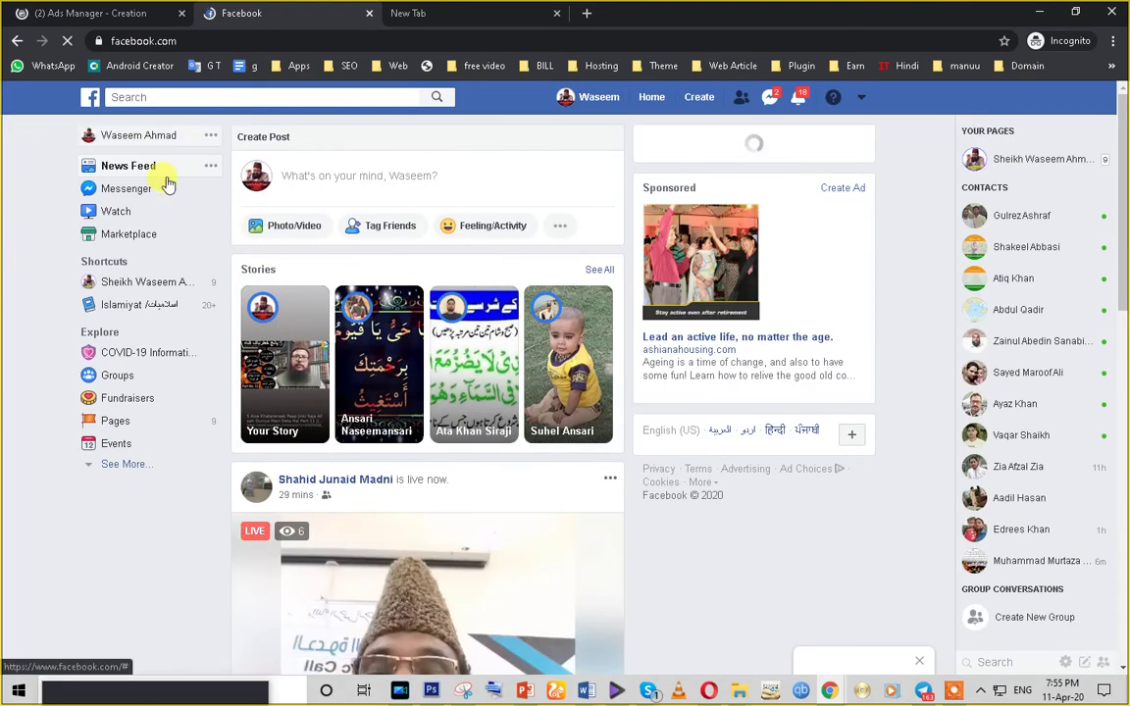
{"action": "left_click", "coordinate": [155, 287]}
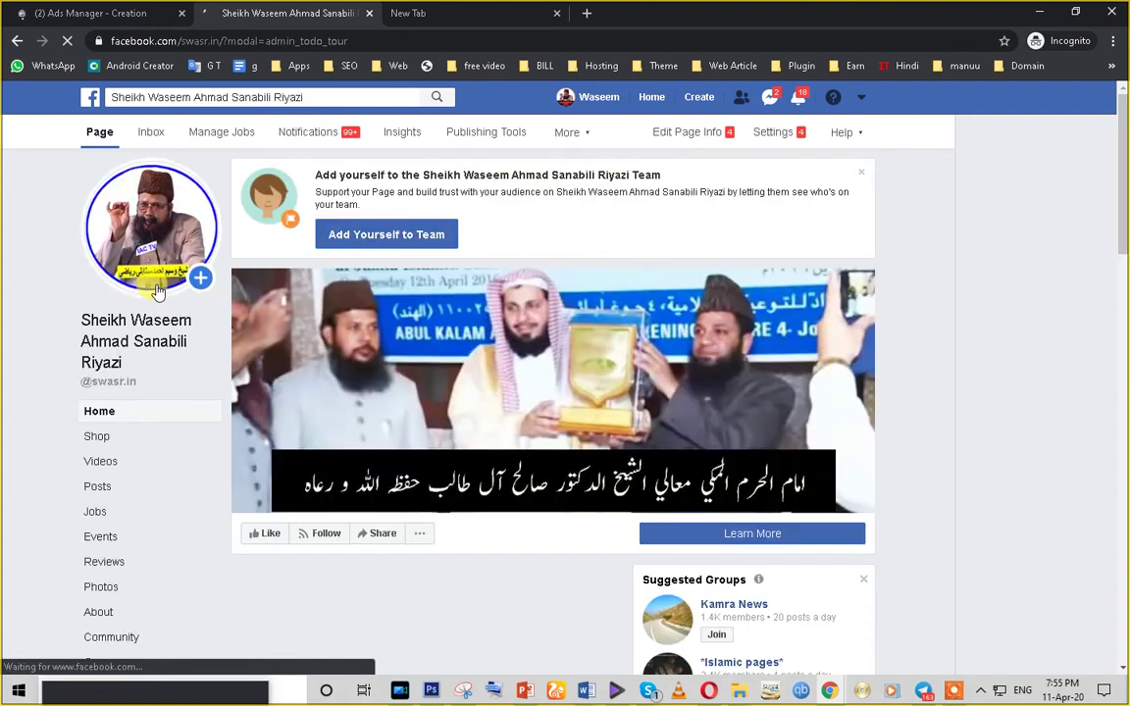
{"action": "scroll", "coordinate": [577, 510], "scroll_direction": "down", "scroll_amount": 5}
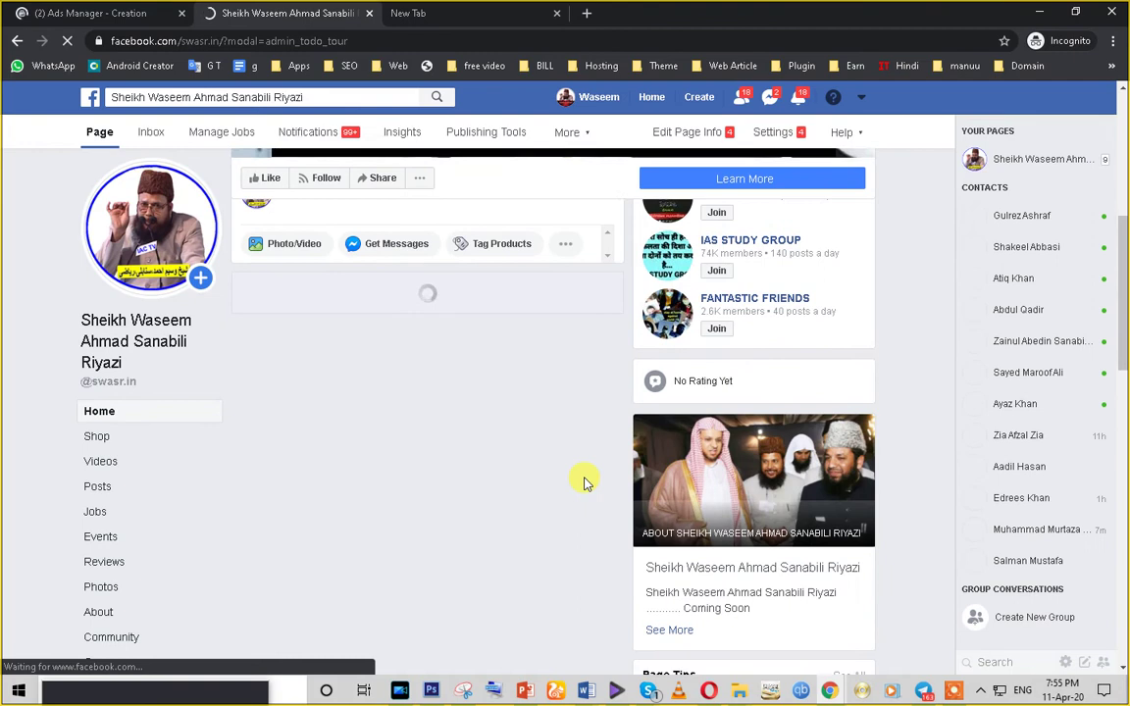
{"action": "scroll", "coordinate": [545, 451], "scroll_direction": "down", "scroll_amount": 10}
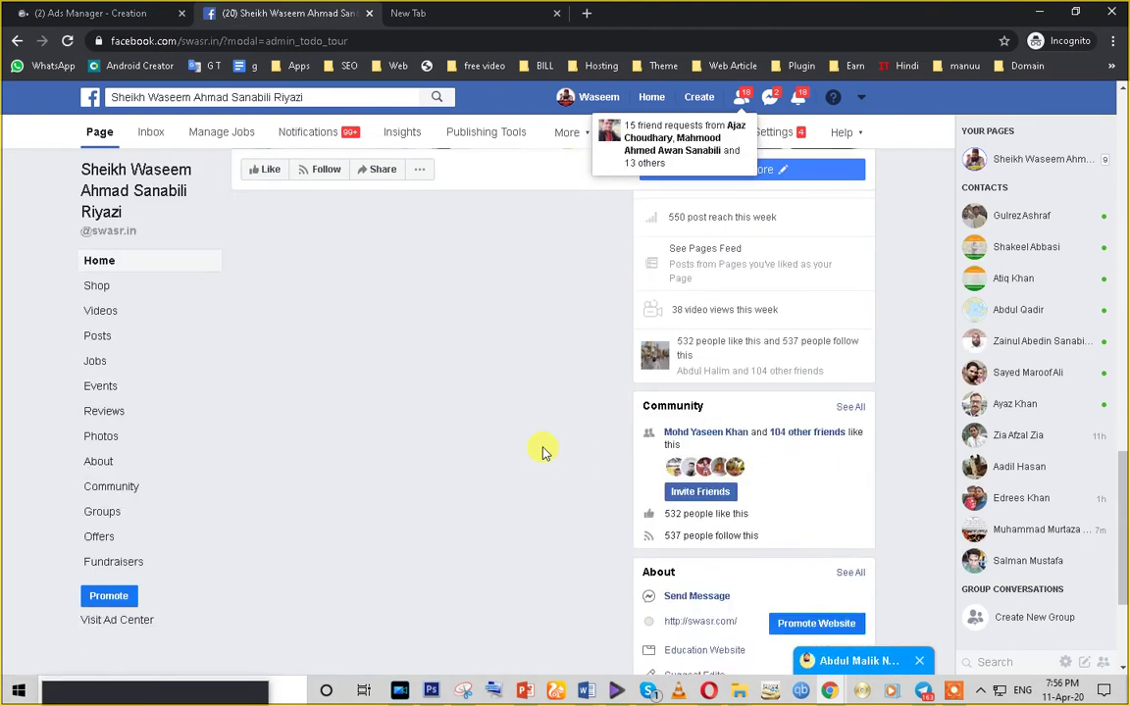
{"action": "scroll", "coordinate": [545, 452], "scroll_direction": "down", "scroll_amount": 1}
{"action": "scroll", "coordinate": [540, 449], "scroll_direction": "down", "scroll_amount": 1}
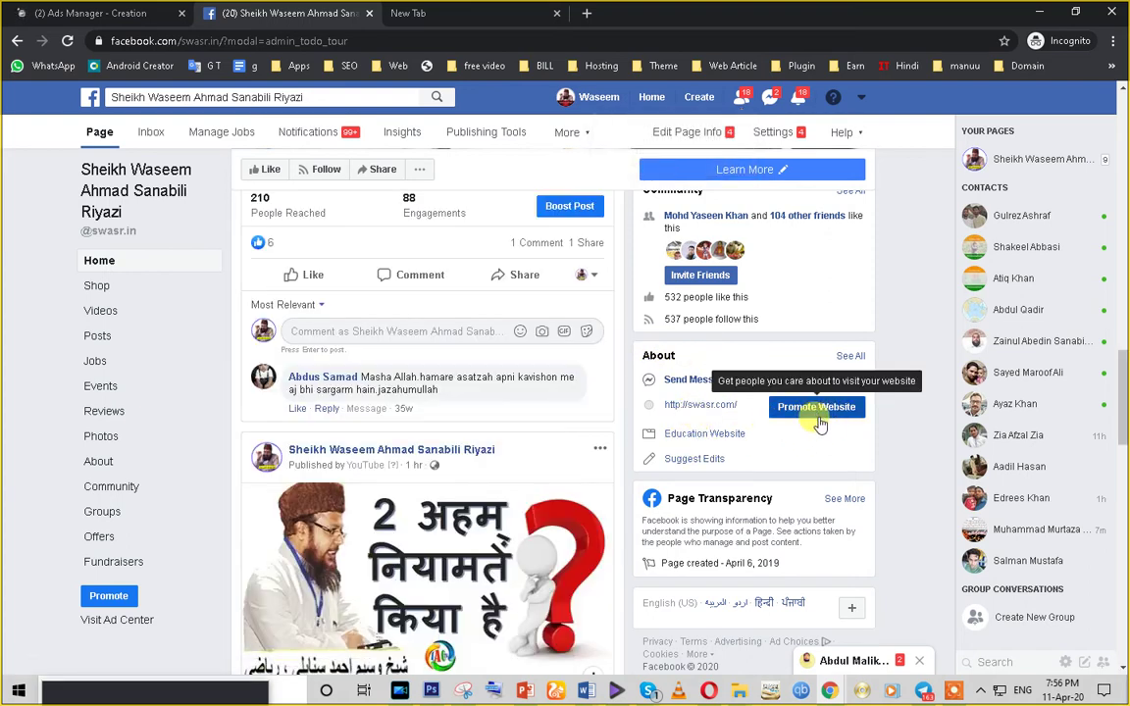
- Open Page Settings, look through Page Info, then bring up the Messaging settings
{"action": "left_click", "coordinate": [773, 134]}
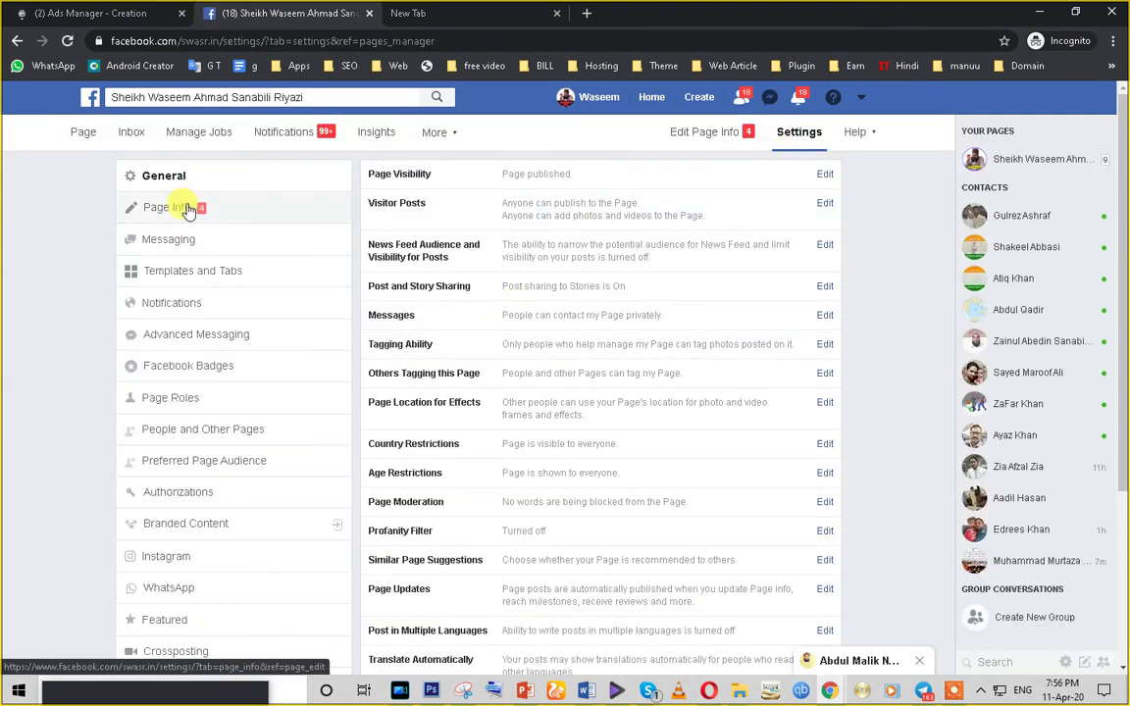
{"action": "scroll", "coordinate": [215, 495], "scroll_direction": "down", "scroll_amount": 3}
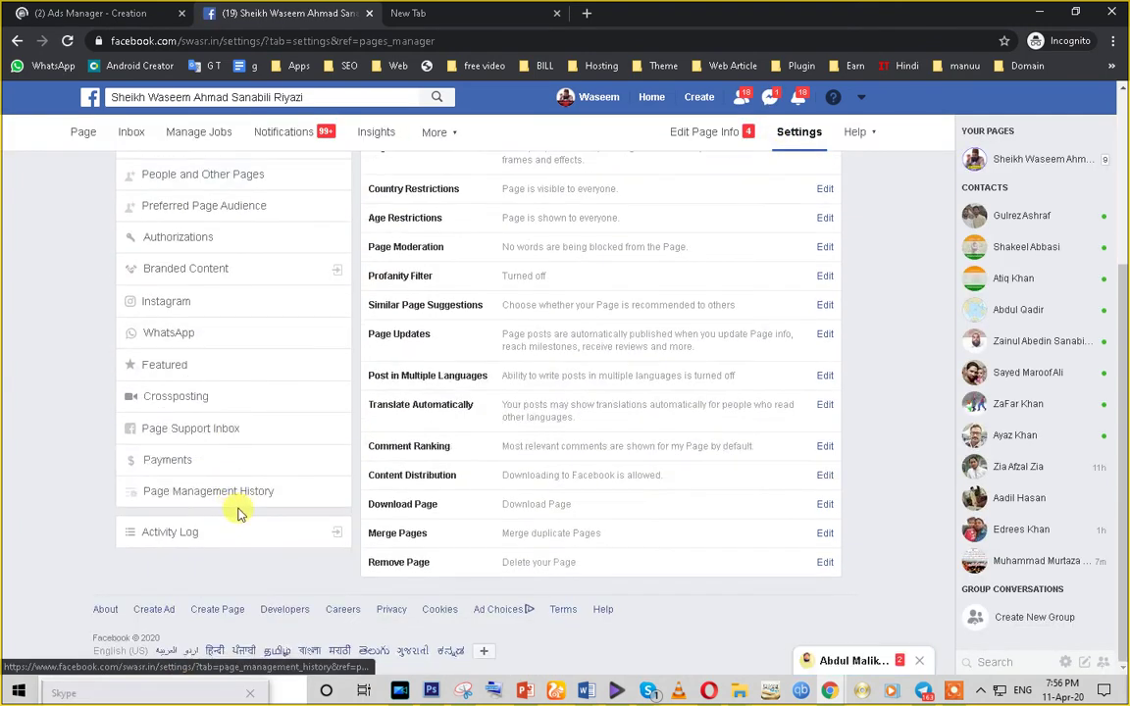
{"action": "scroll", "coordinate": [237, 512], "scroll_direction": "up", "scroll_amount": 3}
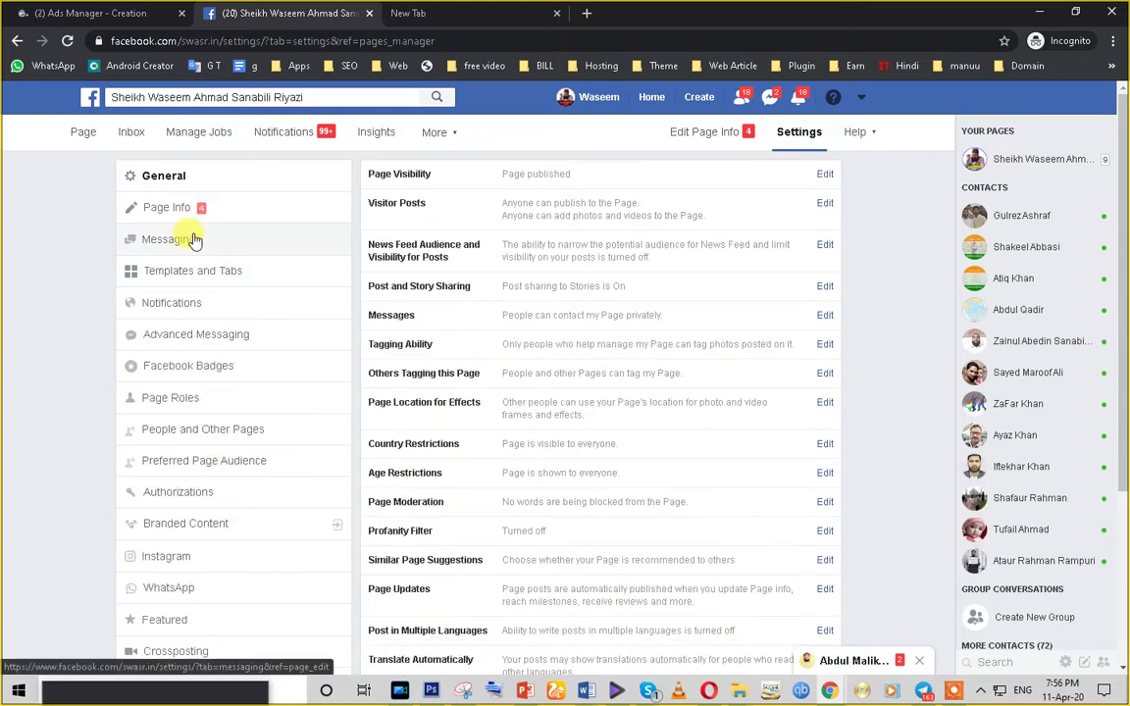
{"action": "left_click", "coordinate": [163, 218]}
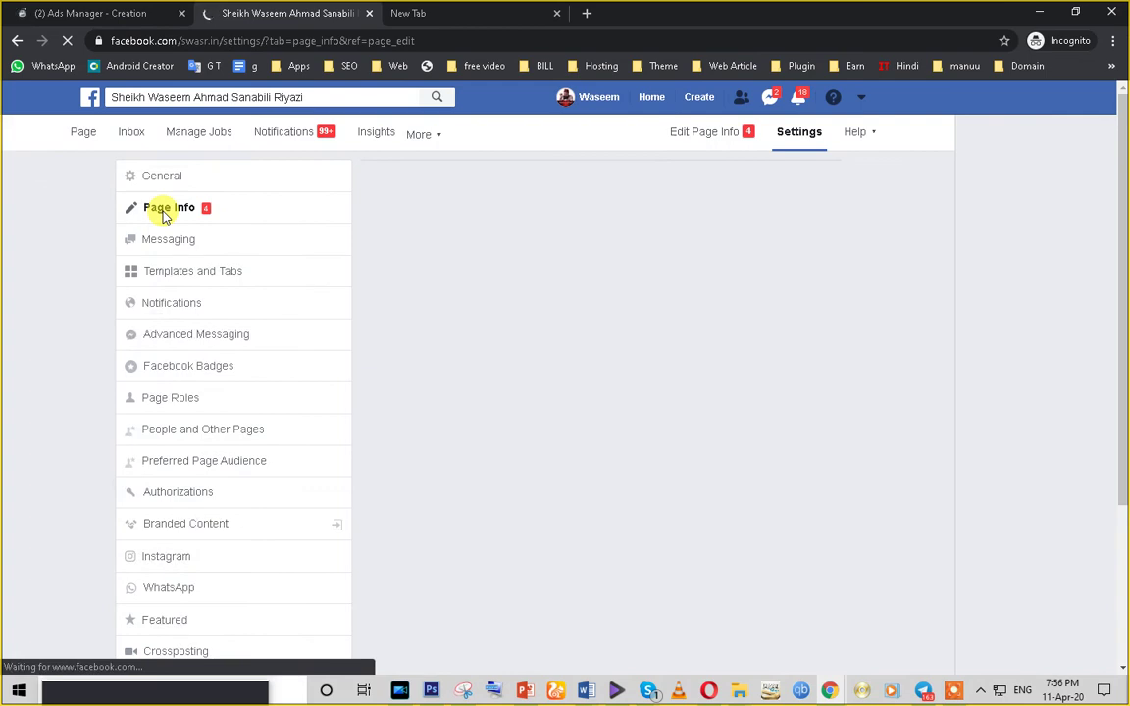
{"action": "scroll", "coordinate": [521, 422], "scroll_direction": "down", "scroll_amount": 4}
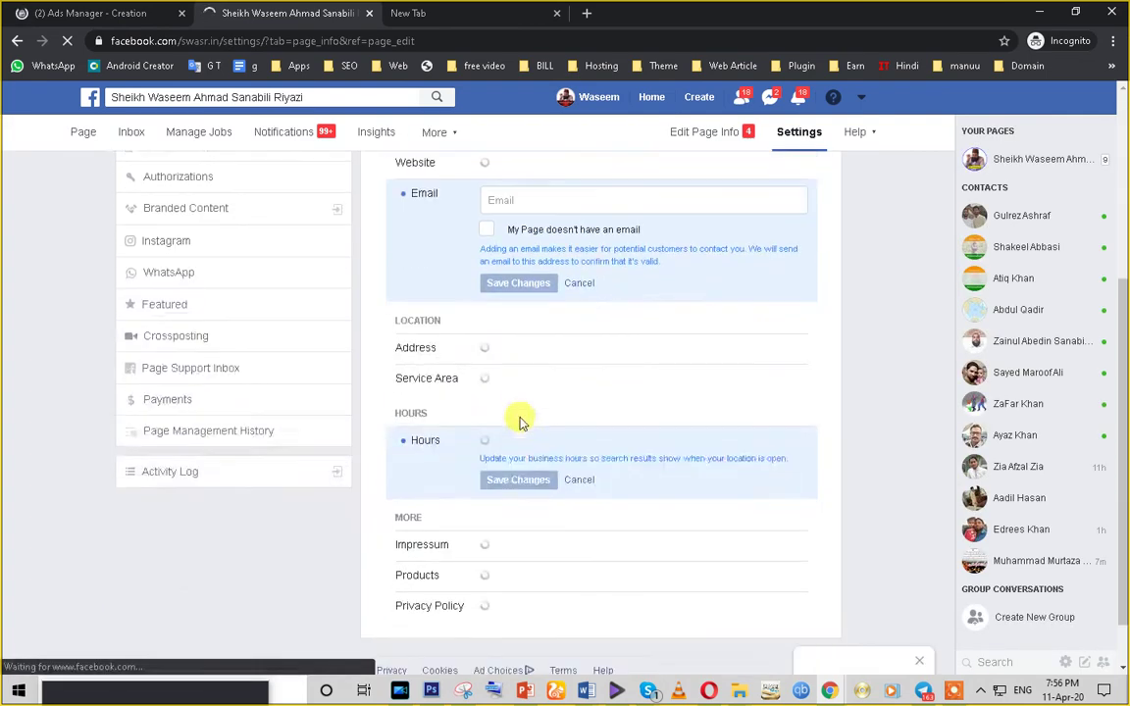
{"action": "scroll", "coordinate": [520, 422], "scroll_direction": "down", "scroll_amount": 1}
{"action": "scroll", "coordinate": [532, 408], "scroll_direction": "down", "scroll_amount": 1}
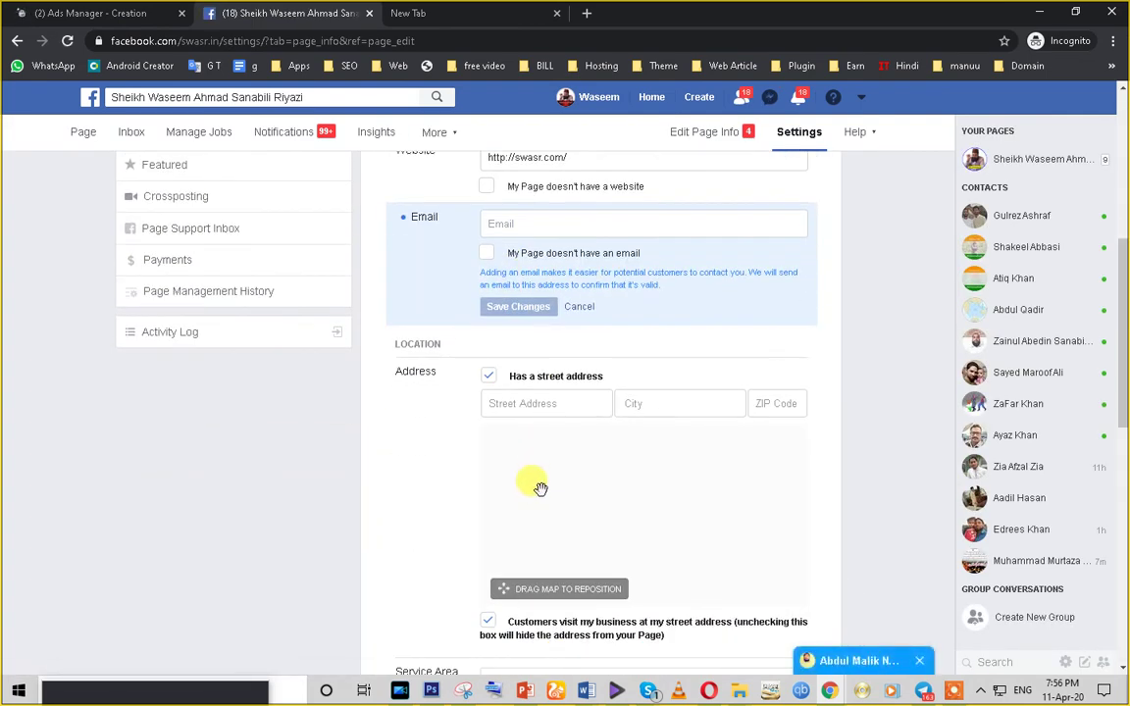
{"action": "scroll", "coordinate": [328, 429], "scroll_direction": "up", "scroll_amount": 6}
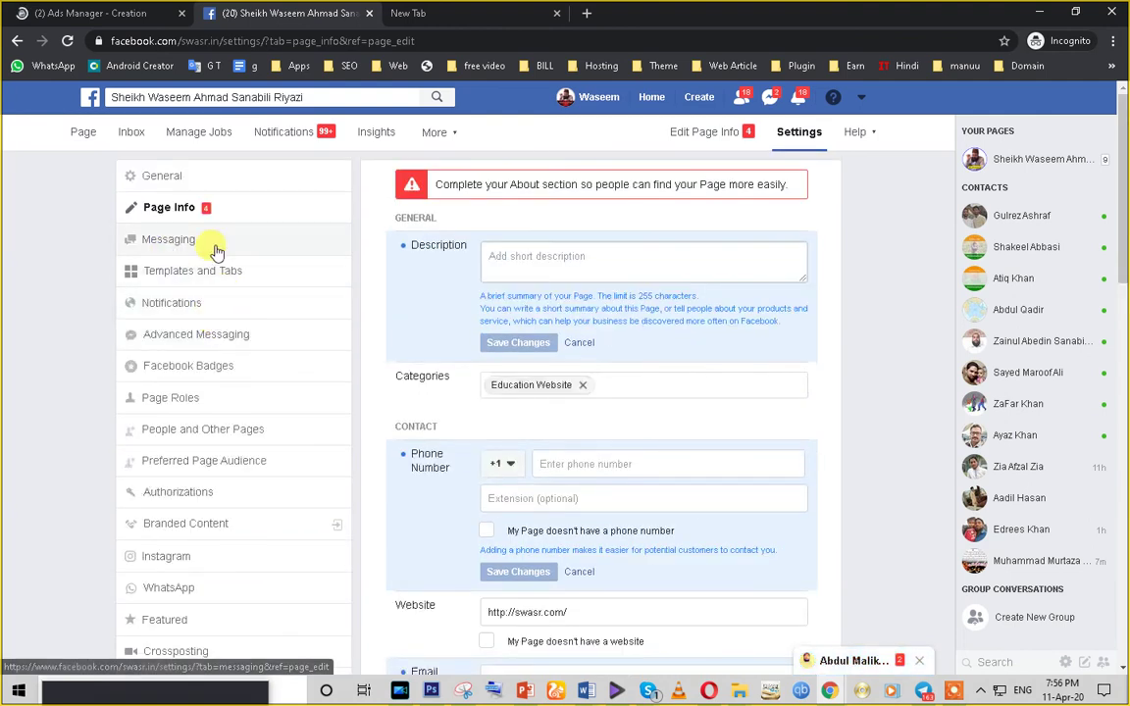
{"action": "left_click", "coordinate": [210, 246]}
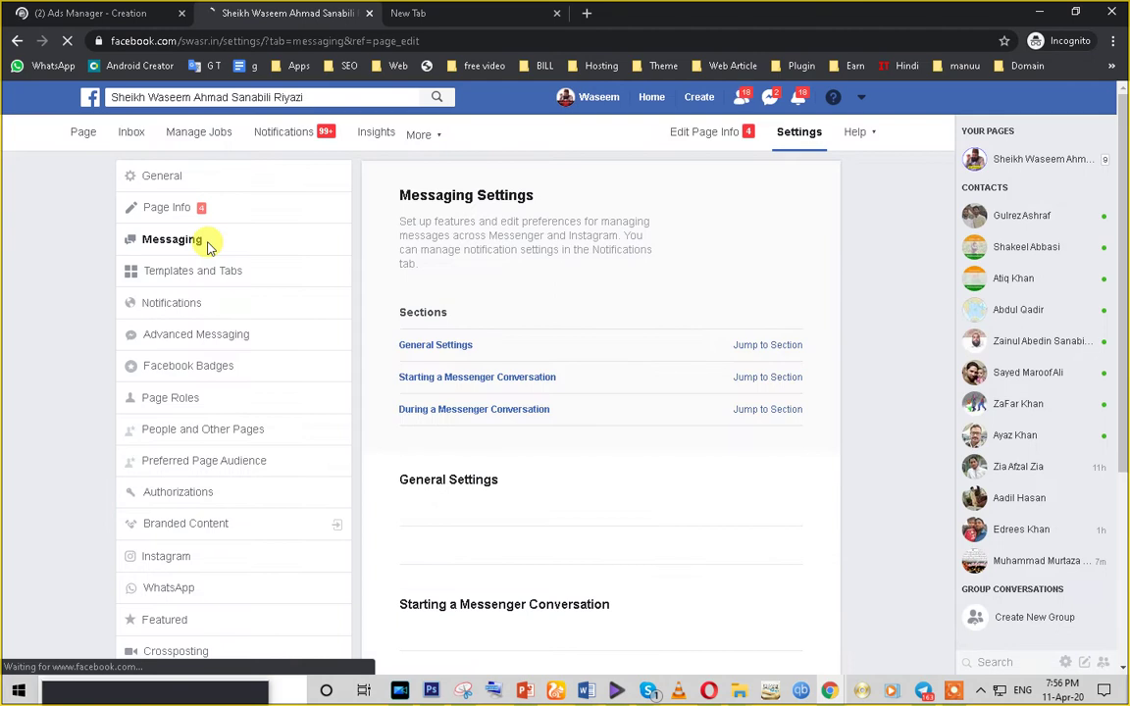
{"action": "scroll", "coordinate": [553, 468], "scroll_direction": "down", "scroll_amount": 3}
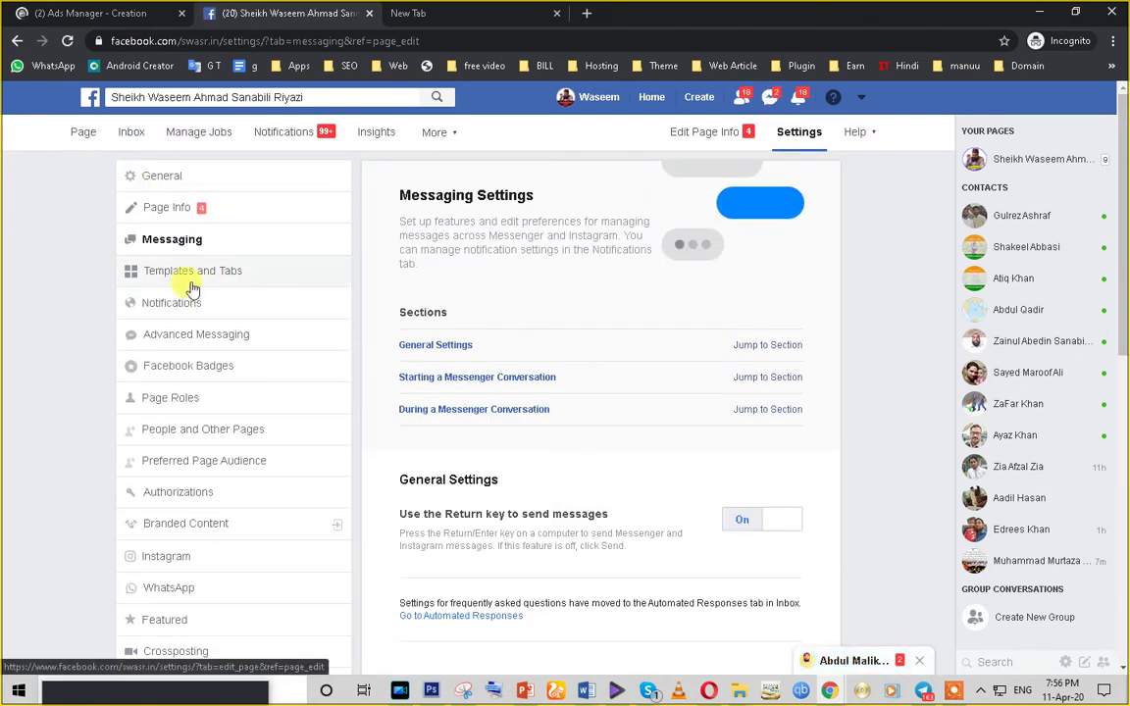
- Review the Templates and Tabs page settings
{"action": "left_click", "coordinate": [193, 275]}
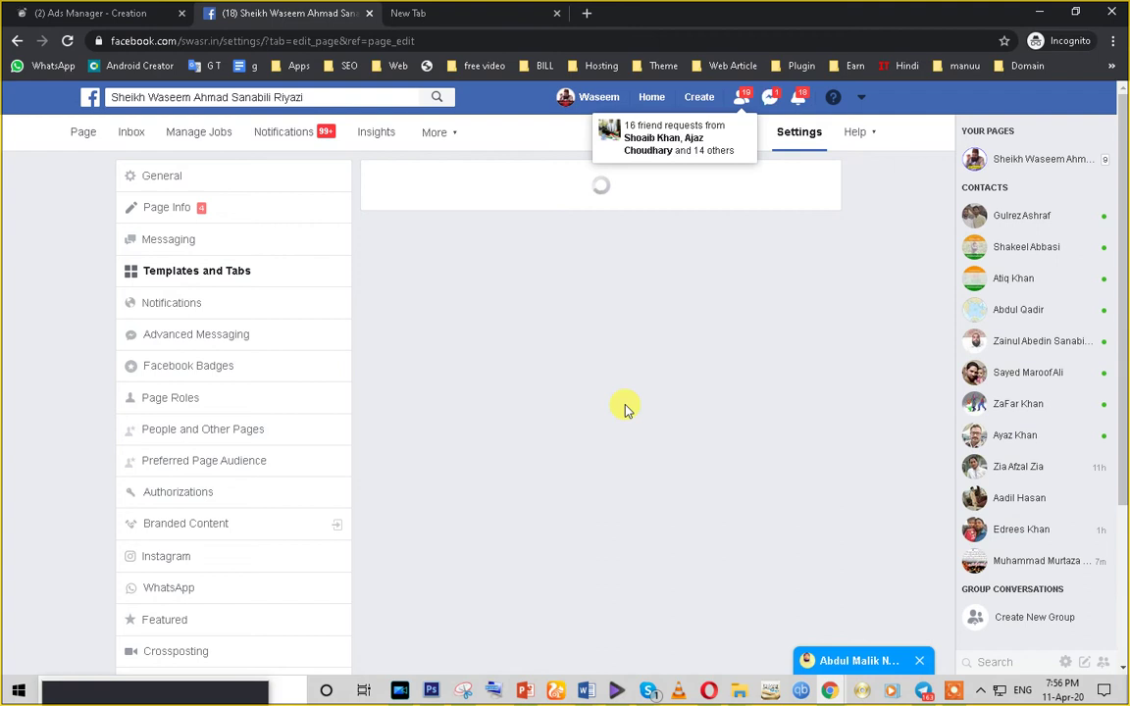
{"action": "scroll", "coordinate": [628, 410], "scroll_direction": "down", "scroll_amount": 3}
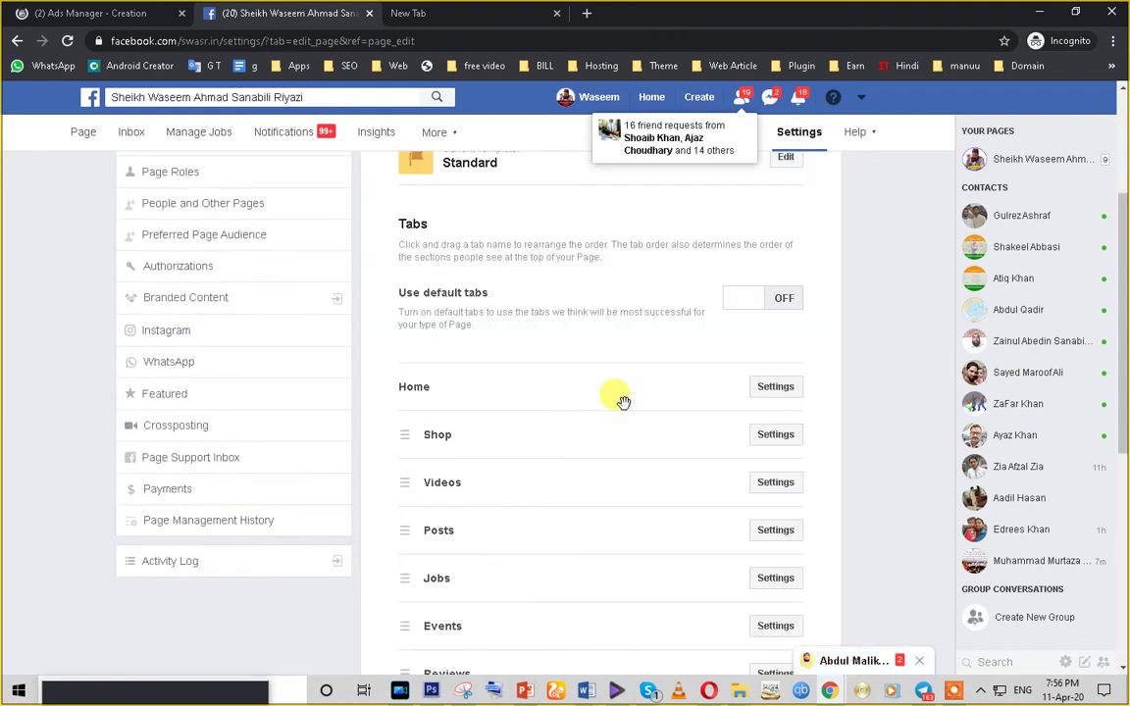
{"action": "scroll", "coordinate": [618, 399], "scroll_direction": "down", "scroll_amount": 3}
{"action": "scroll", "coordinate": [366, 323], "scroll_direction": "up", "scroll_amount": 6}
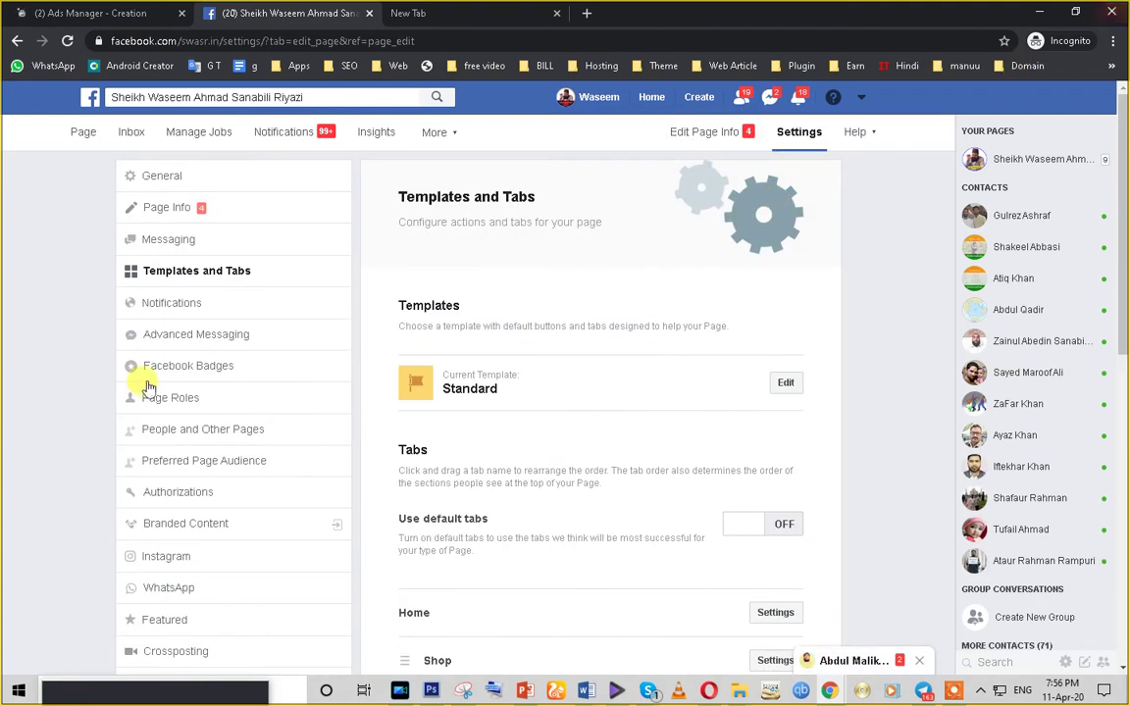
- In General settings, expand the Page Visibility, Visitor Posts and News Feed Audience rows
{"action": "left_click", "coordinate": [153, 182]}
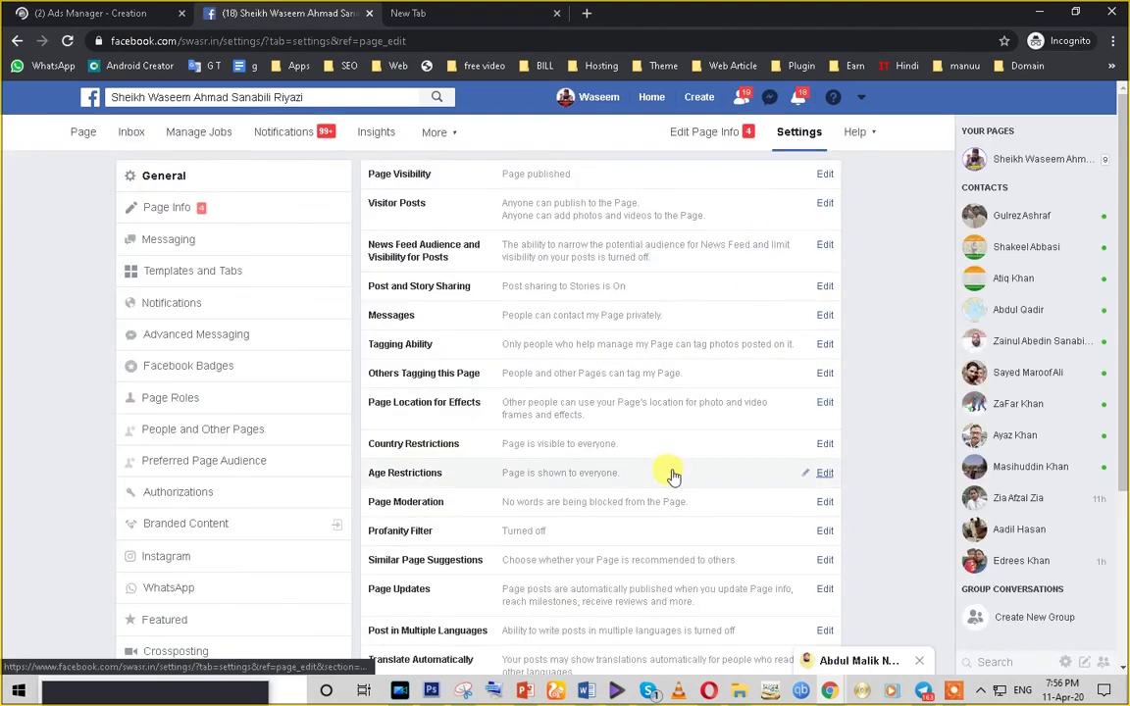
{"action": "left_click", "coordinate": [823, 175]}
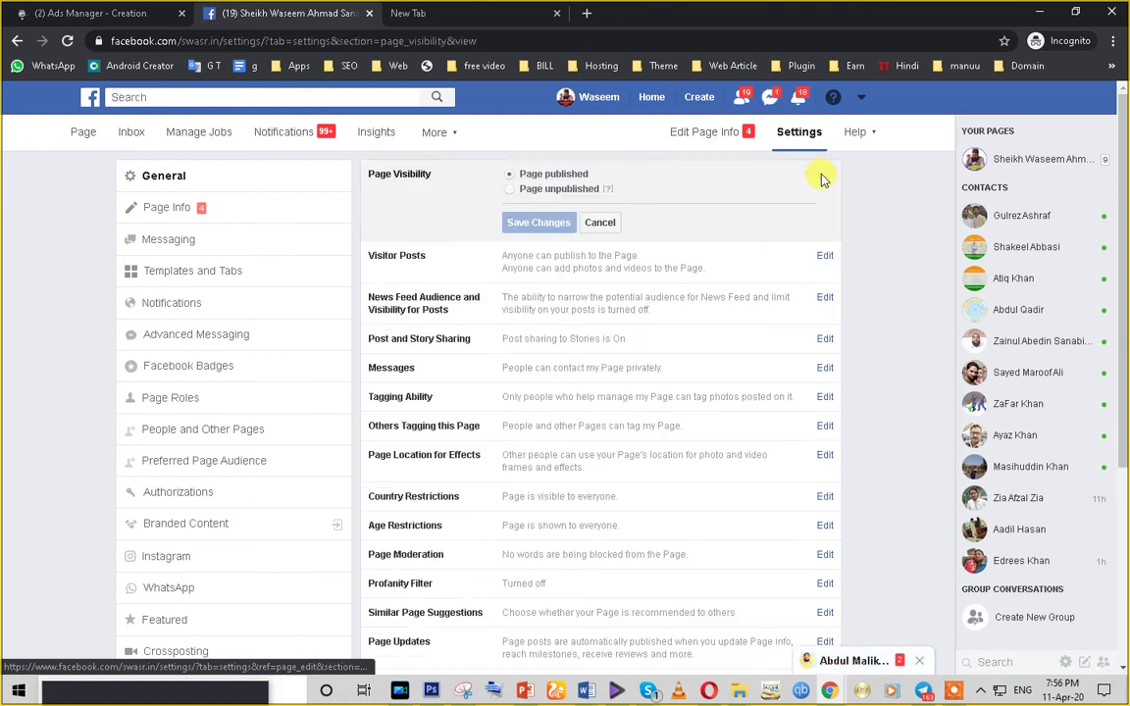
{"action": "left_click", "coordinate": [822, 257]}
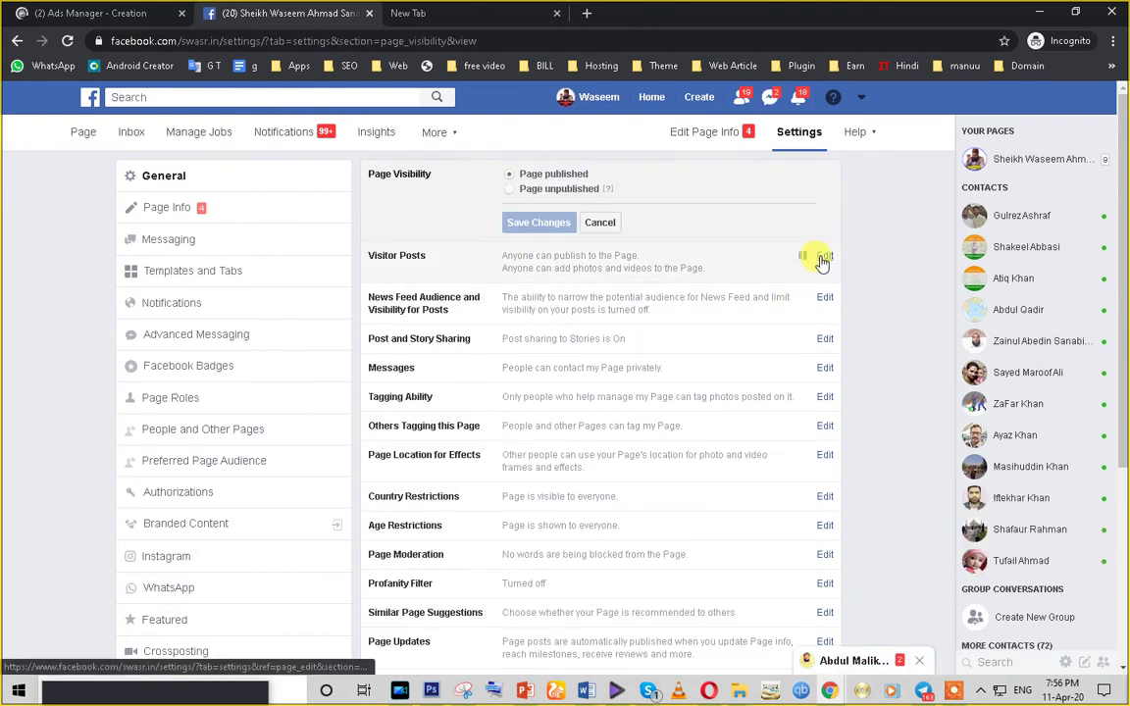
{"action": "left_click", "coordinate": [823, 355]}
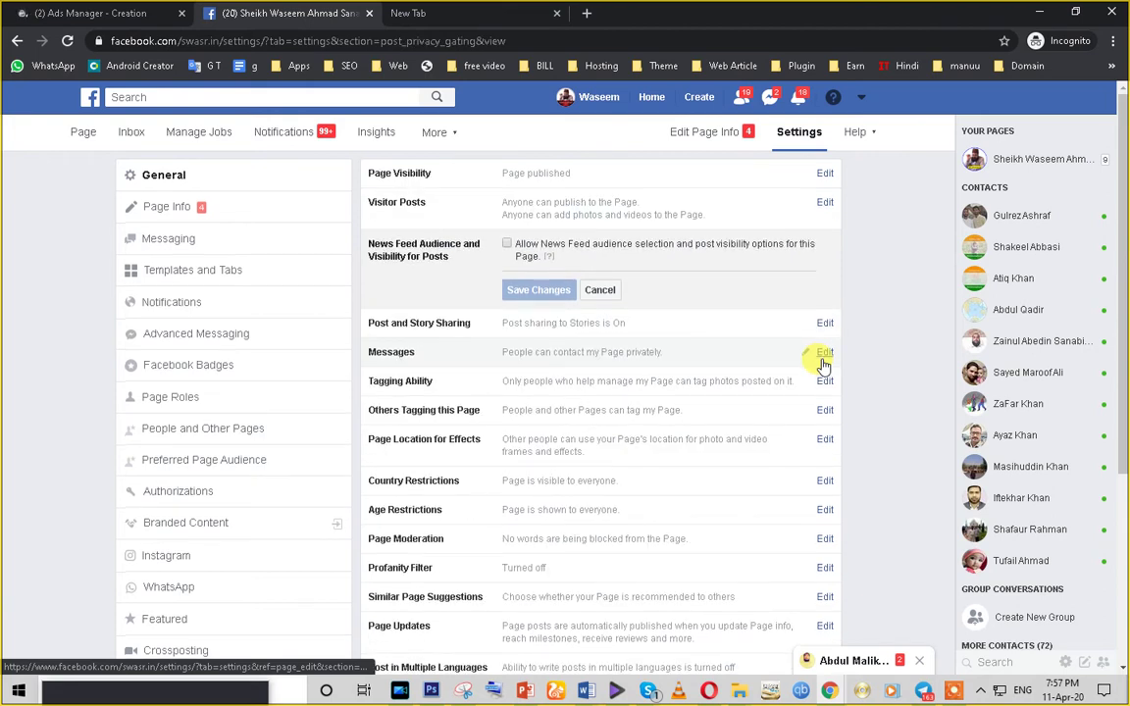
{"action": "scroll", "coordinate": [805, 383], "scroll_direction": "down", "scroll_amount": 2}
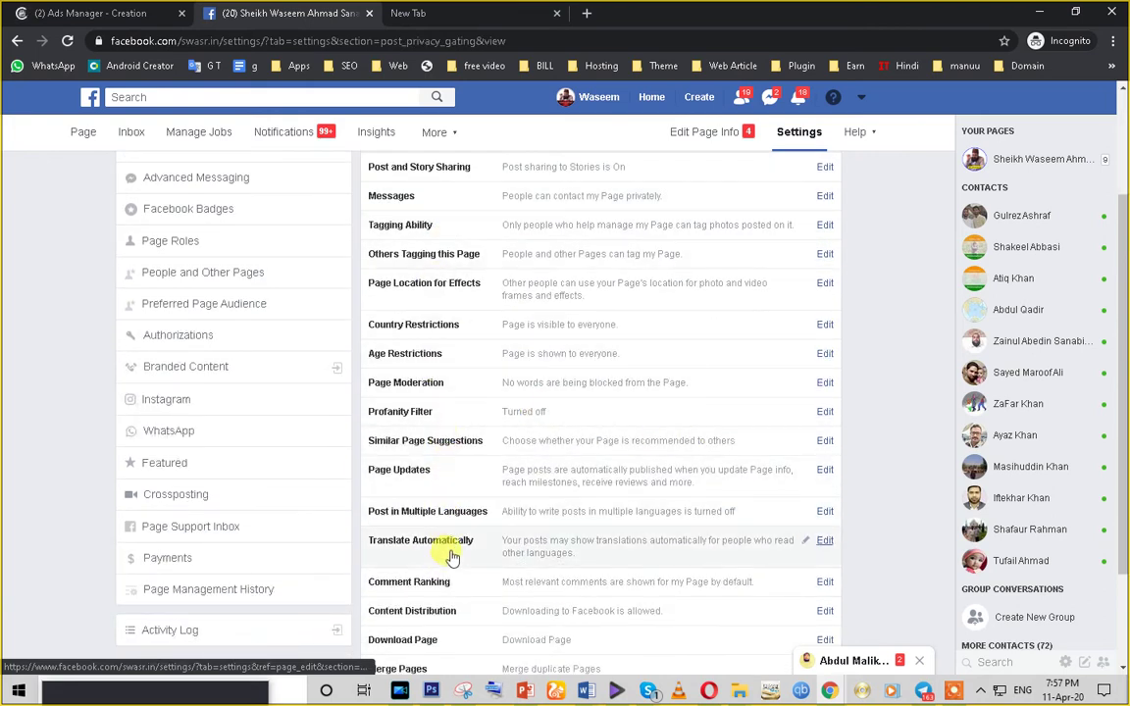
{"action": "scroll", "coordinate": [450, 560], "scroll_direction": "down", "scroll_amount": 2}
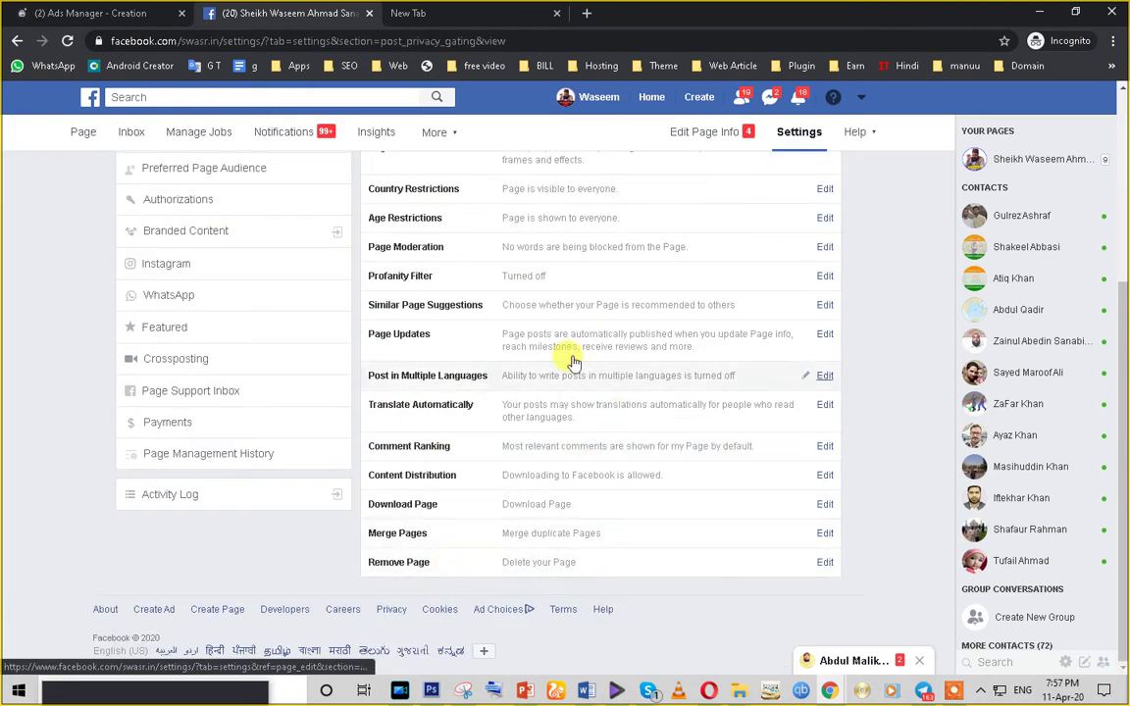
{"action": "scroll", "coordinate": [373, 469], "scroll_direction": "up", "scroll_amount": 3}
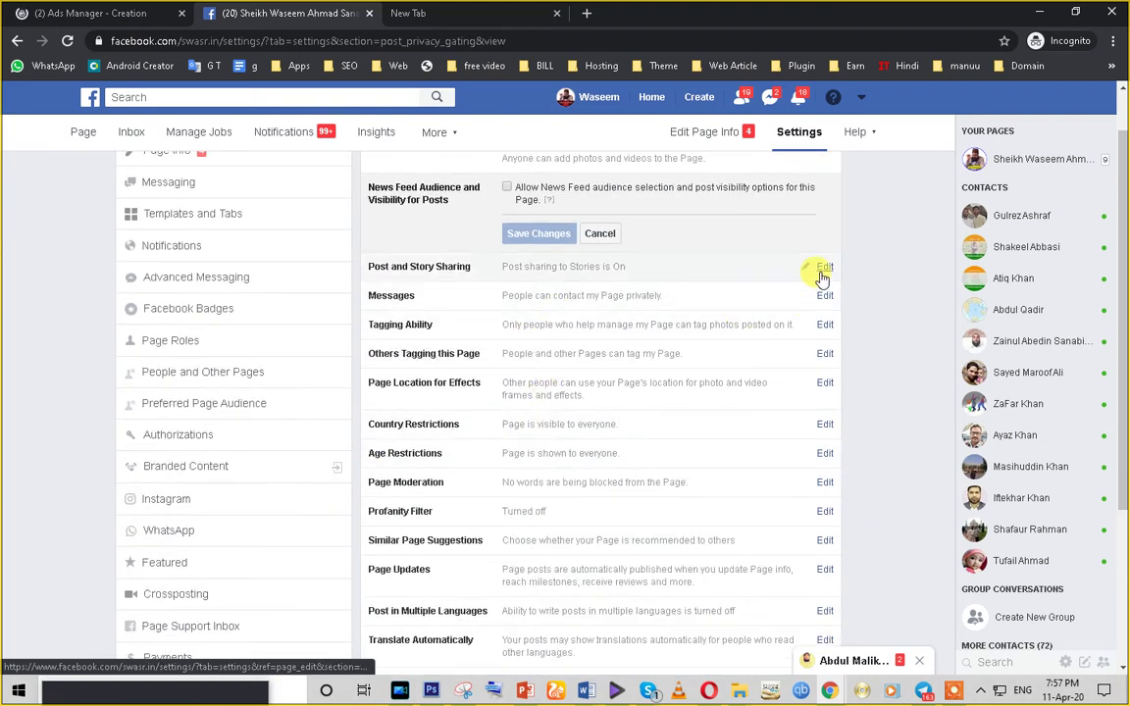
- Expand Post and Story Sharing, Messages and Others Tagging, then go back to Edit Page Info
{"action": "left_click", "coordinate": [824, 268]}
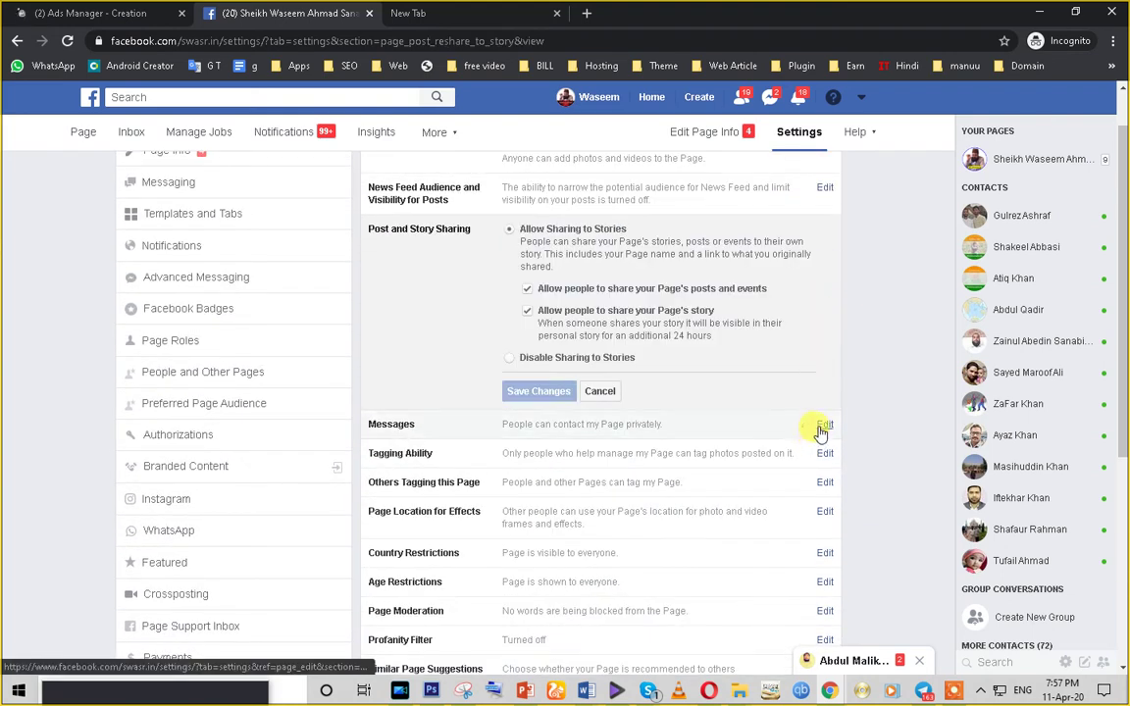
{"action": "left_click", "coordinate": [822, 426]}
{"action": "left_click", "coordinate": [822, 468]}
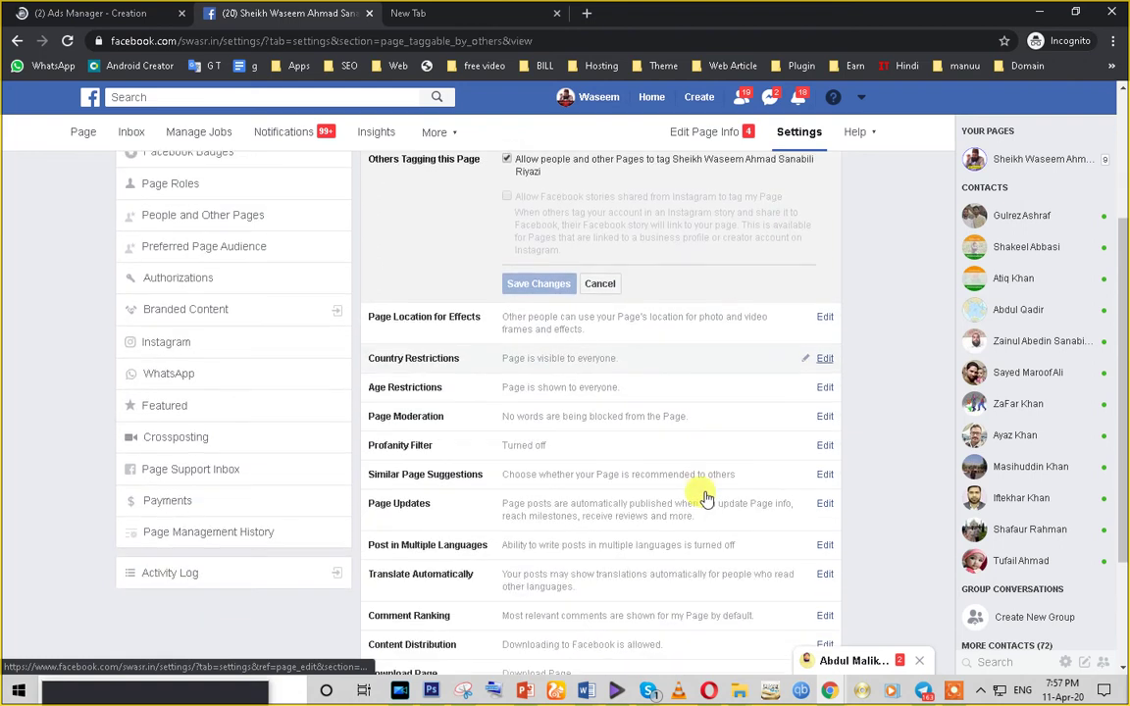
{"action": "scroll", "coordinate": [706, 497], "scroll_direction": "up", "scroll_amount": 3}
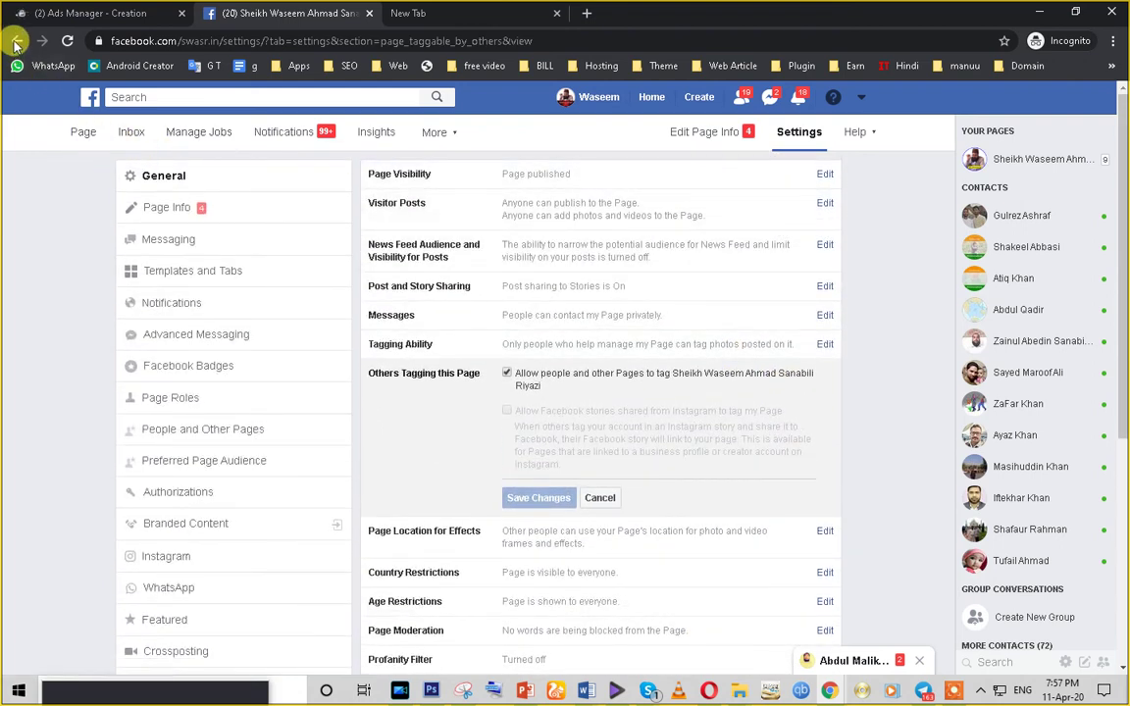
{"action": "left_click", "coordinate": [15, 41]}
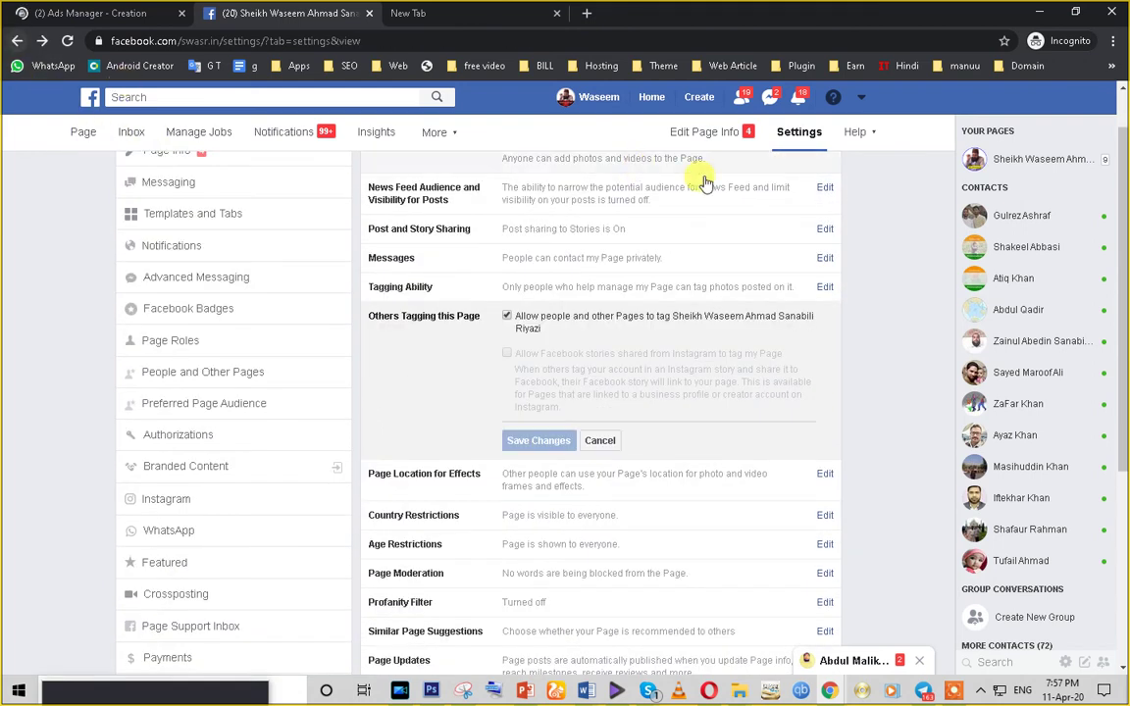
{"action": "left_click", "coordinate": [701, 135]}
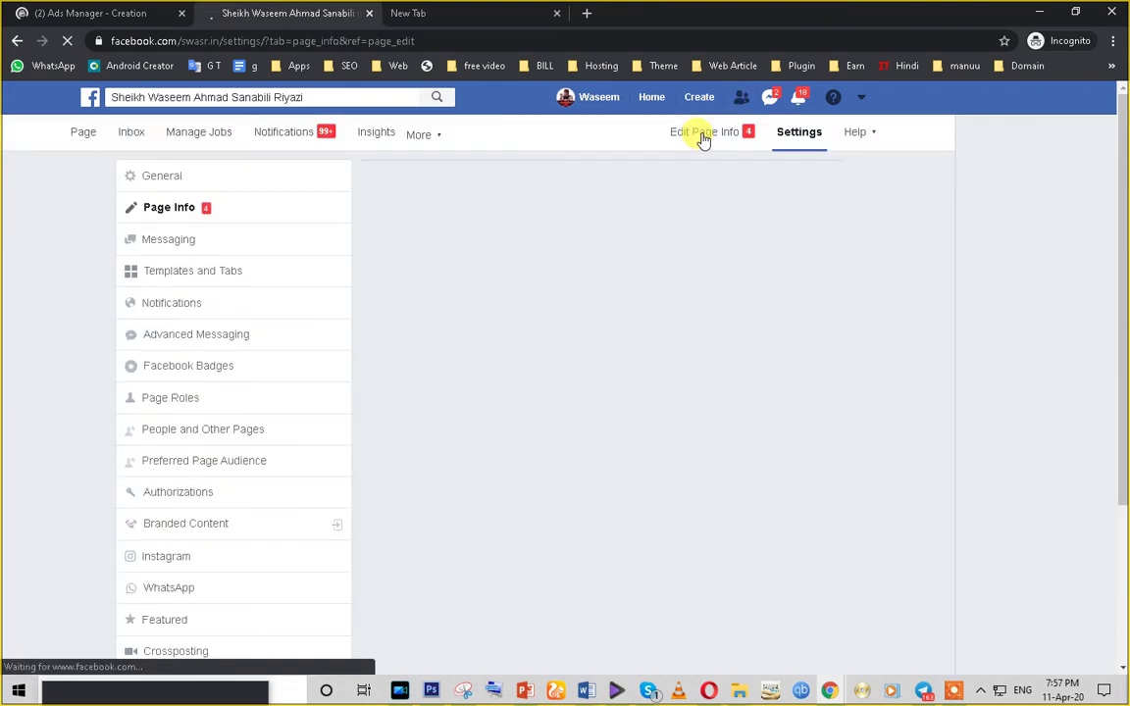
{"action": "scroll", "coordinate": [496, 417], "scroll_direction": "down", "scroll_amount": 2}
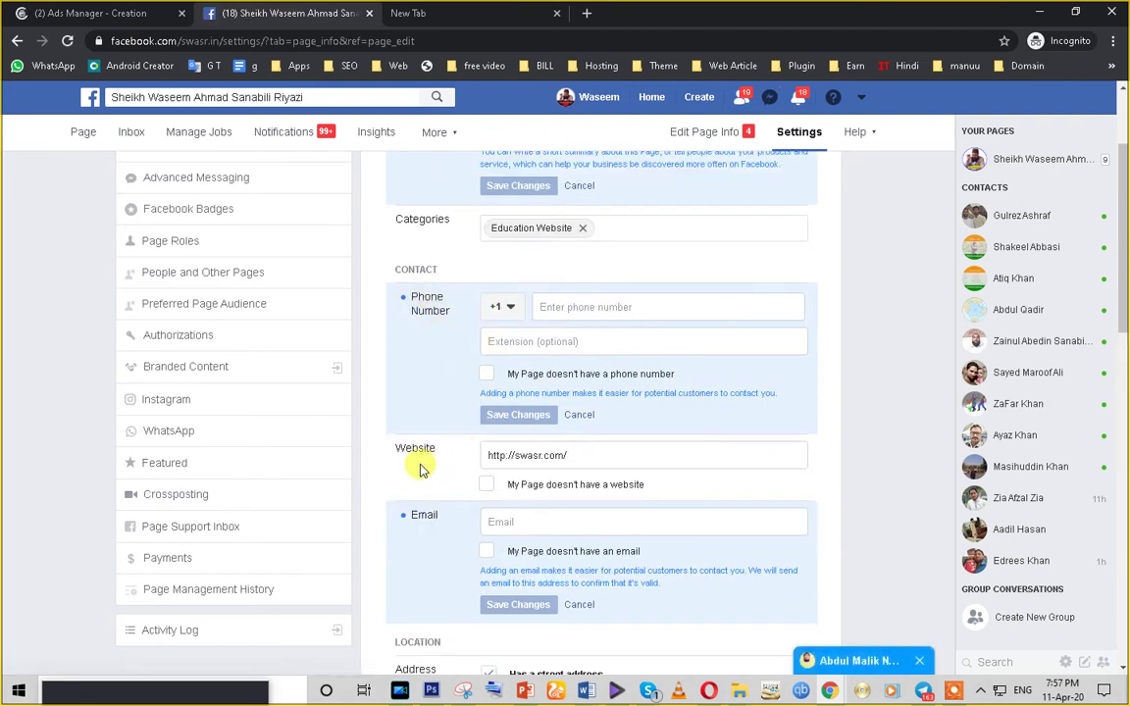
{"action": "left_click", "coordinate": [560, 454]}
{"action": "triple_click", "coordinate": [552, 454]}
{"action": "left_click", "coordinate": [584, 454]}
{"action": "triple_click", "coordinate": [584, 454]}
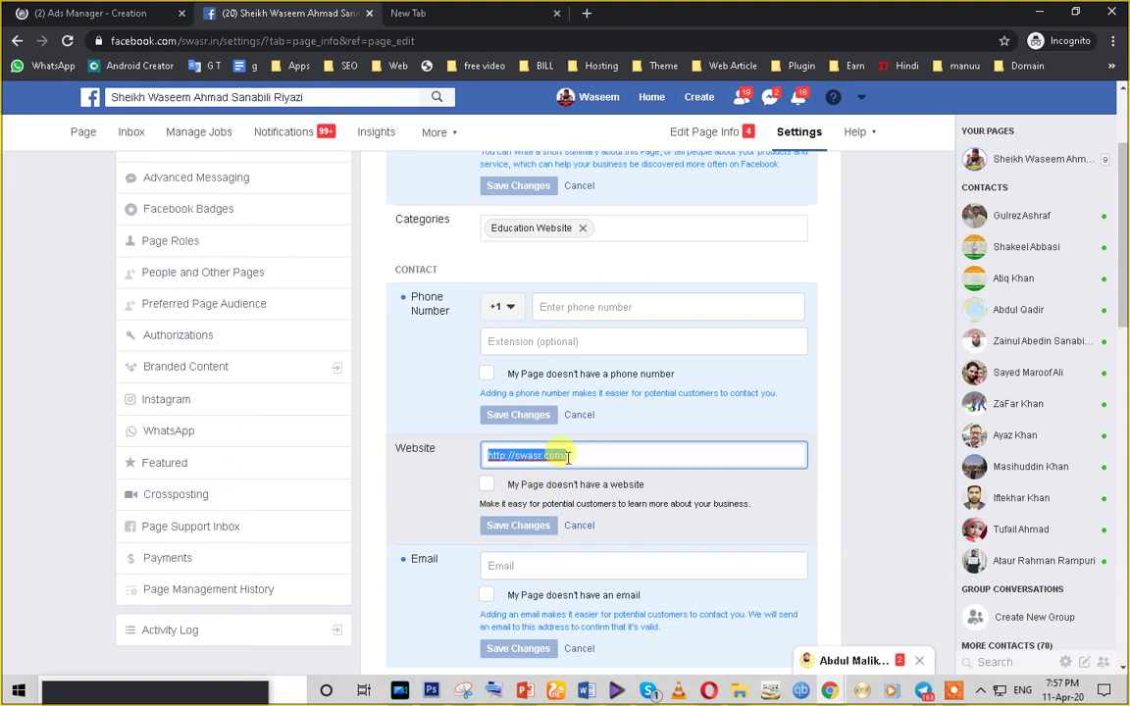
{"action": "scroll", "coordinate": [624, 445], "scroll_direction": "up", "scroll_amount": 2}
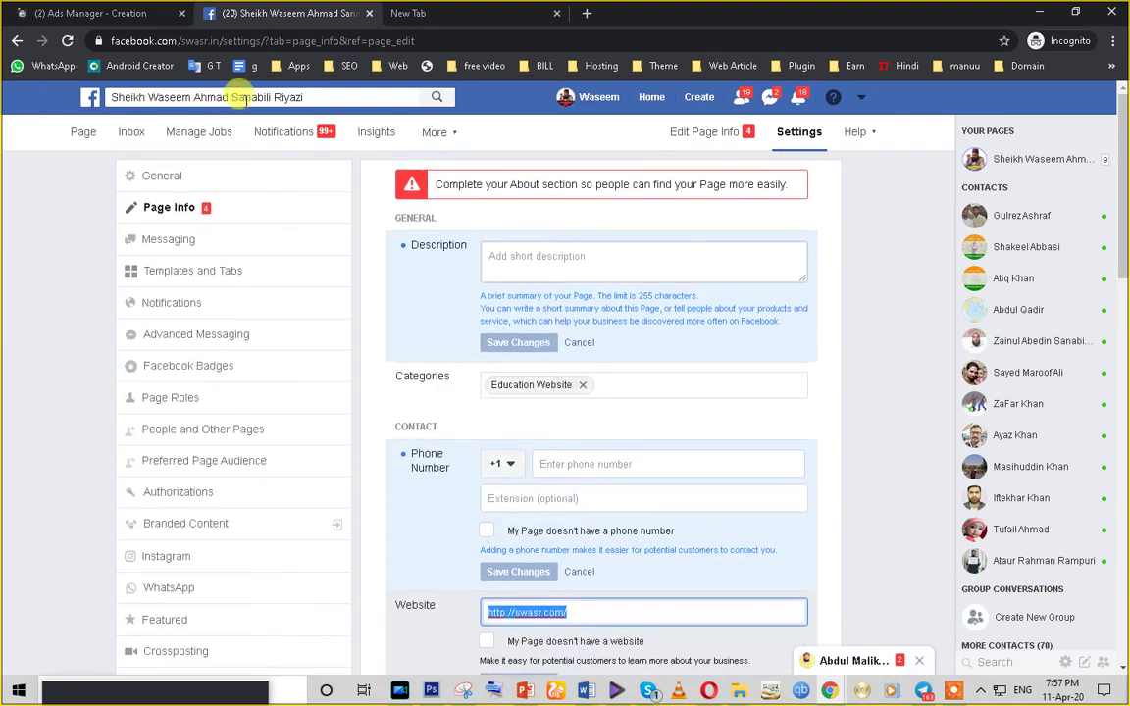
{"action": "left_click", "coordinate": [19, 41]}
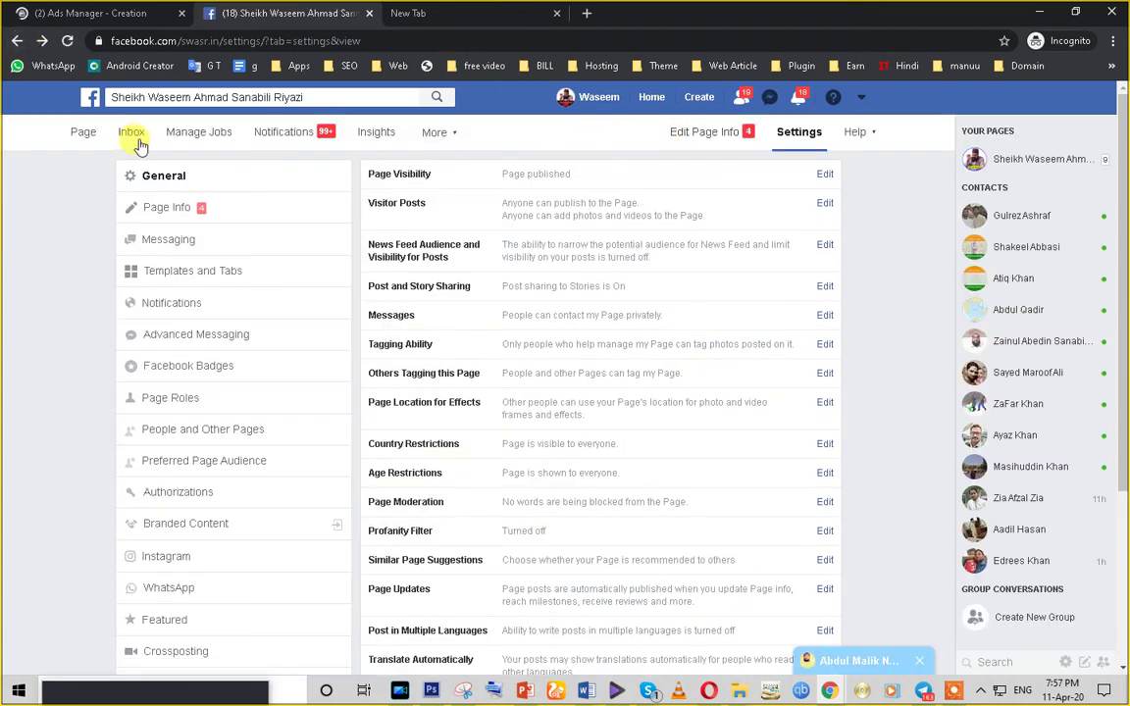
{"action": "left_click", "coordinate": [80, 135]}
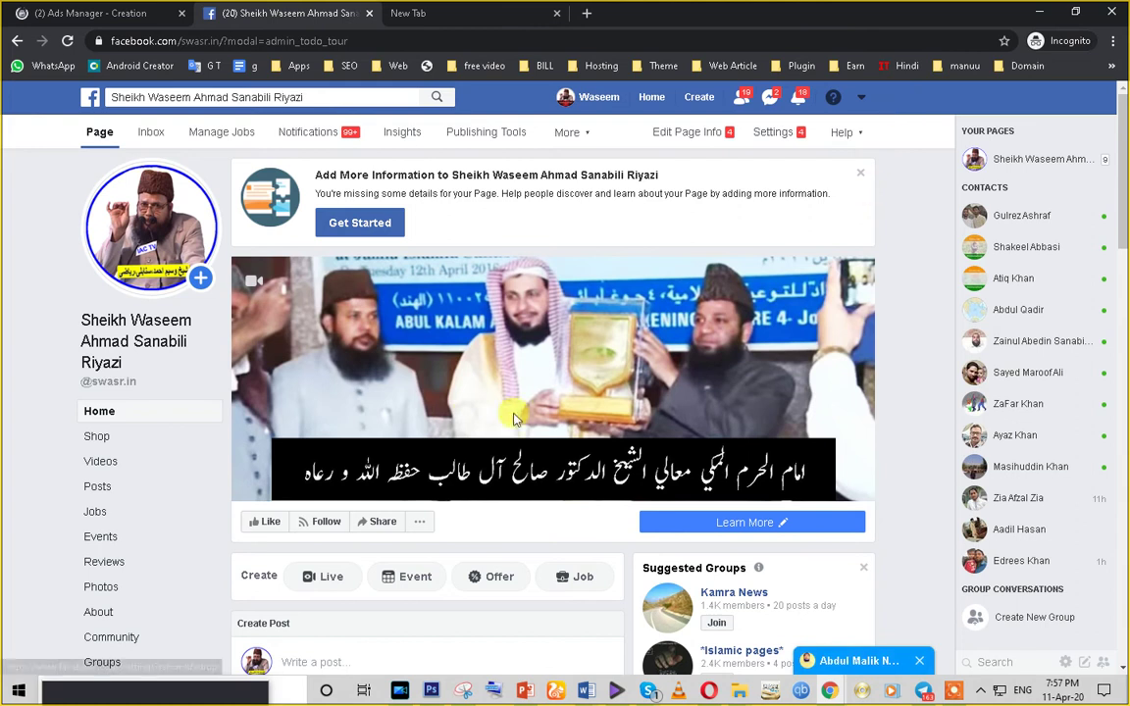
{"action": "scroll", "coordinate": [427, 596], "scroll_direction": "down", "scroll_amount": 3}
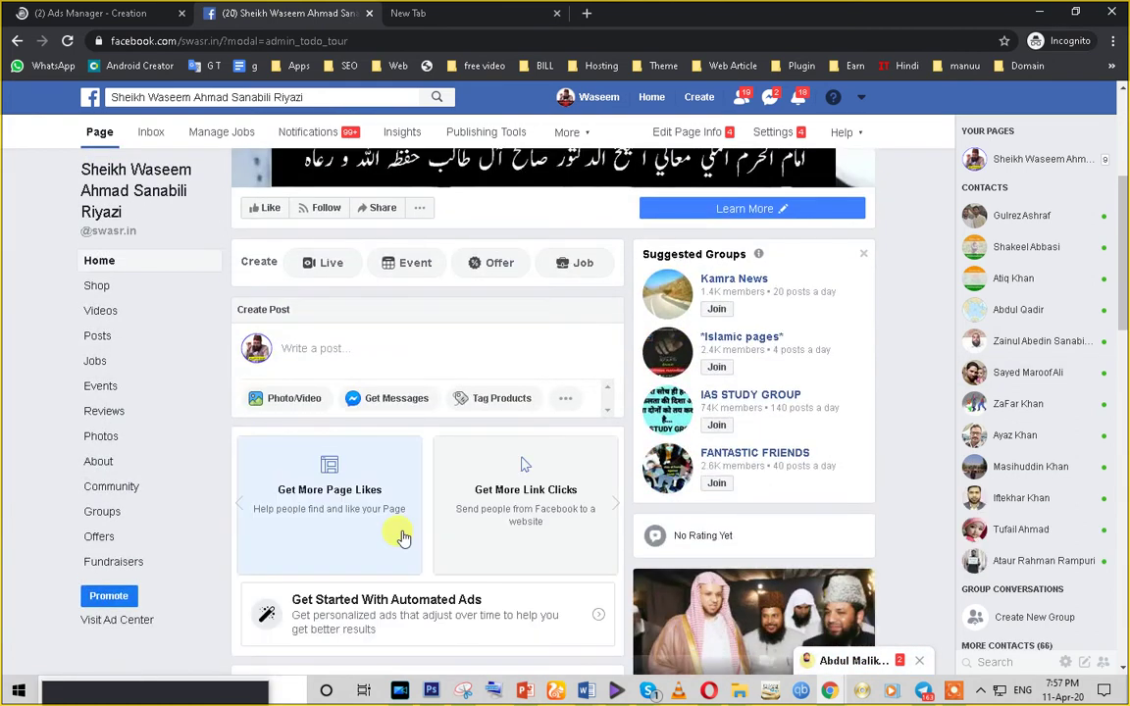
{"action": "scroll", "coordinate": [505, 493], "scroll_direction": "down", "scroll_amount": 3}
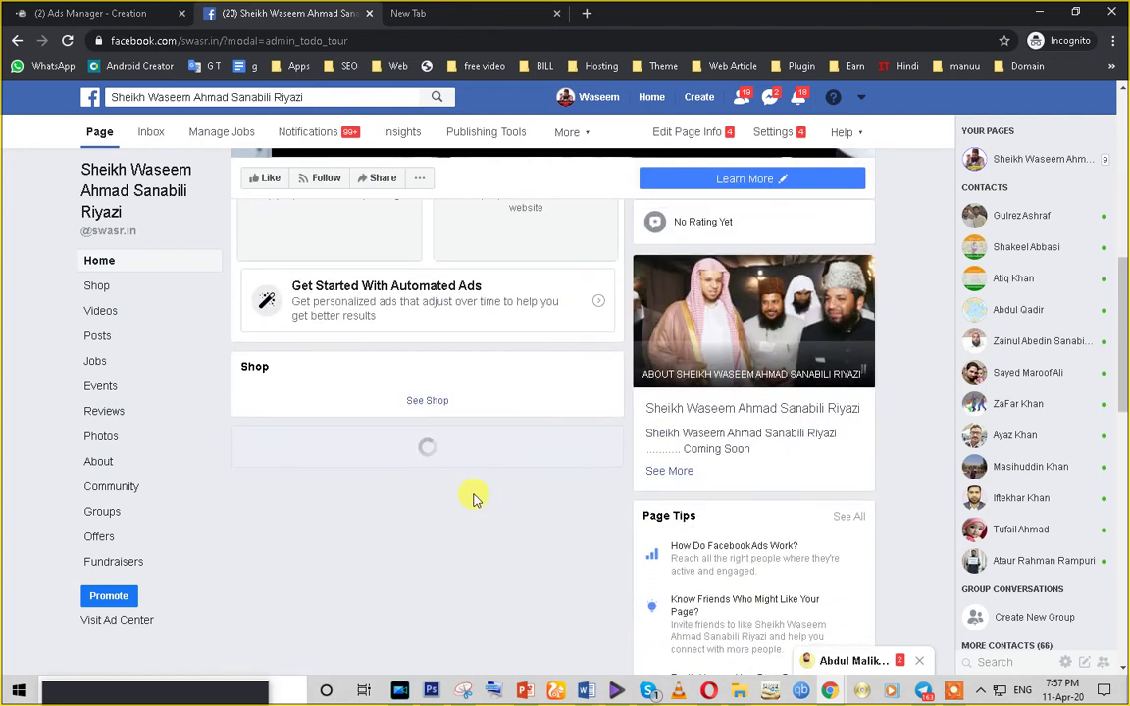
{"action": "scroll", "coordinate": [473, 498], "scroll_direction": "up", "scroll_amount": 2}
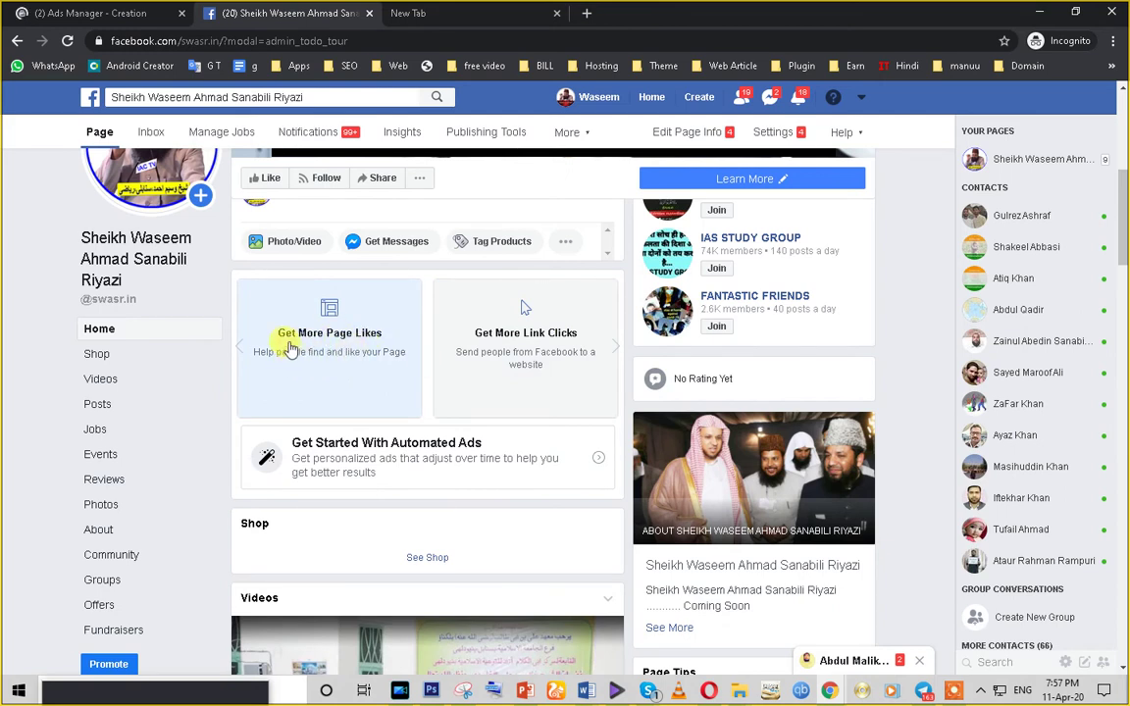
{"action": "left_click", "coordinate": [614, 349]}
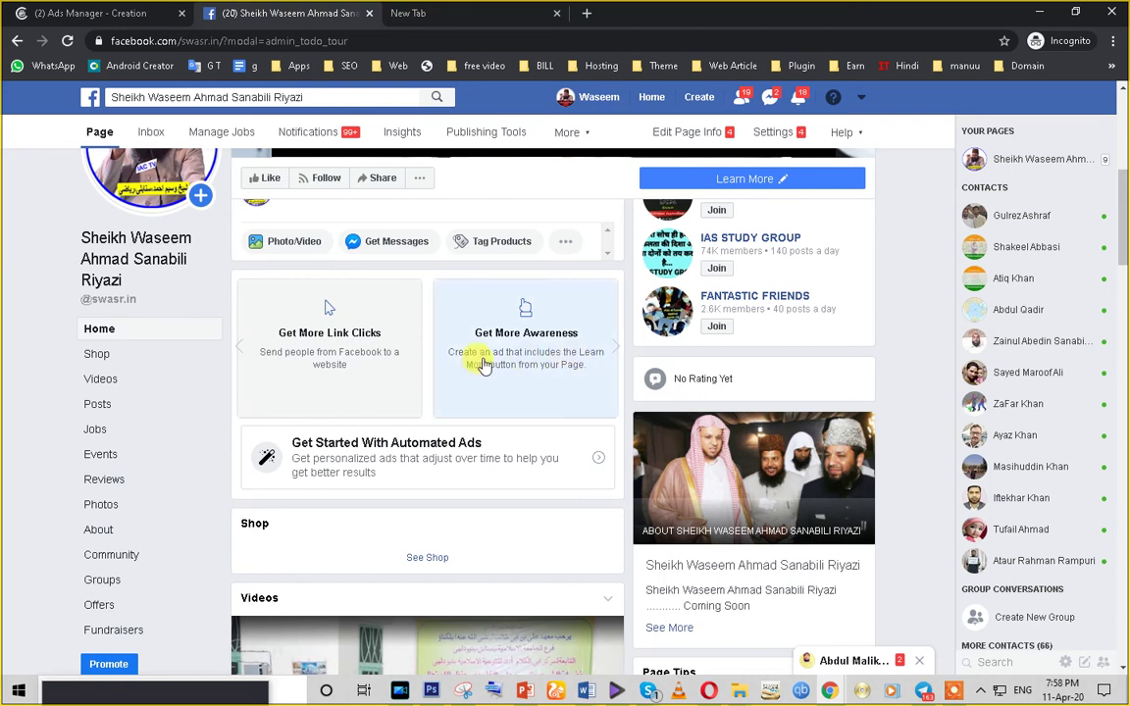
{"action": "left_click", "coordinate": [610, 351]}
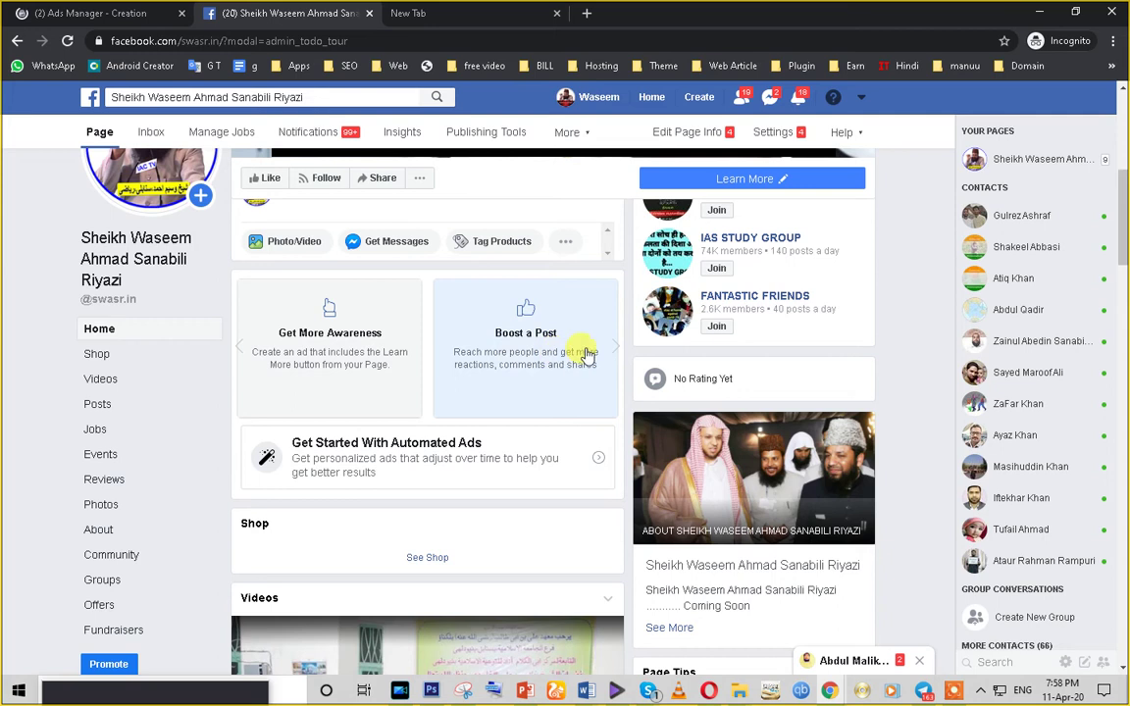
{"action": "left_click", "coordinate": [614, 347]}
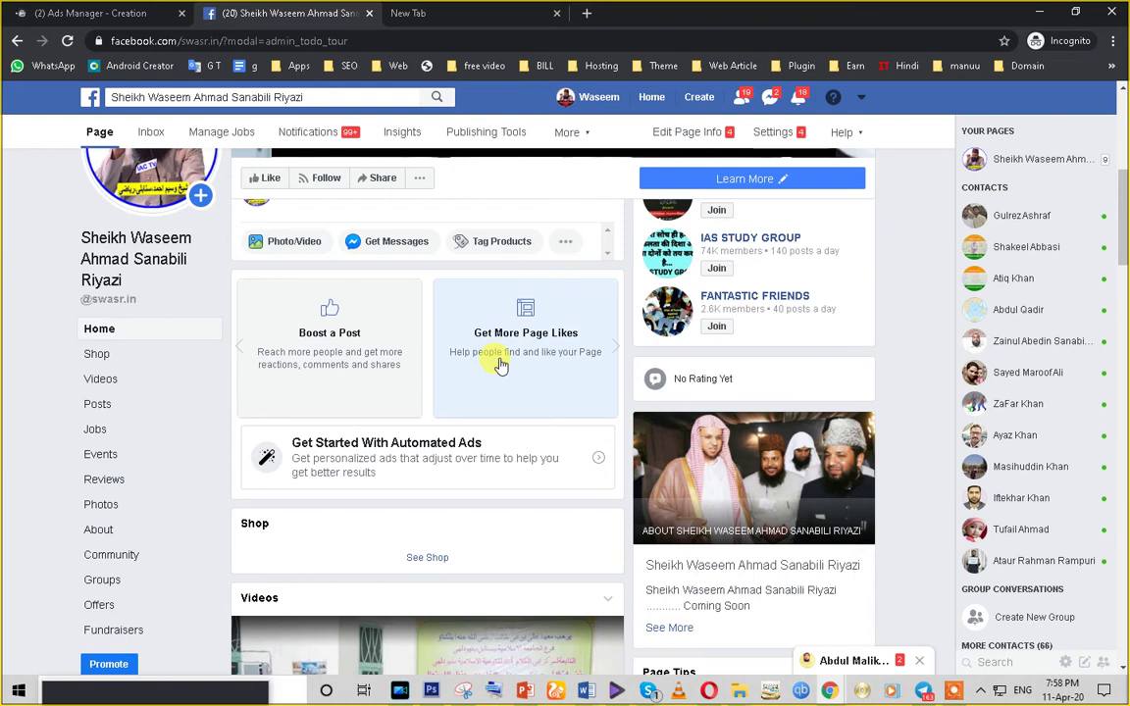
{"action": "left_click", "coordinate": [615, 358]}
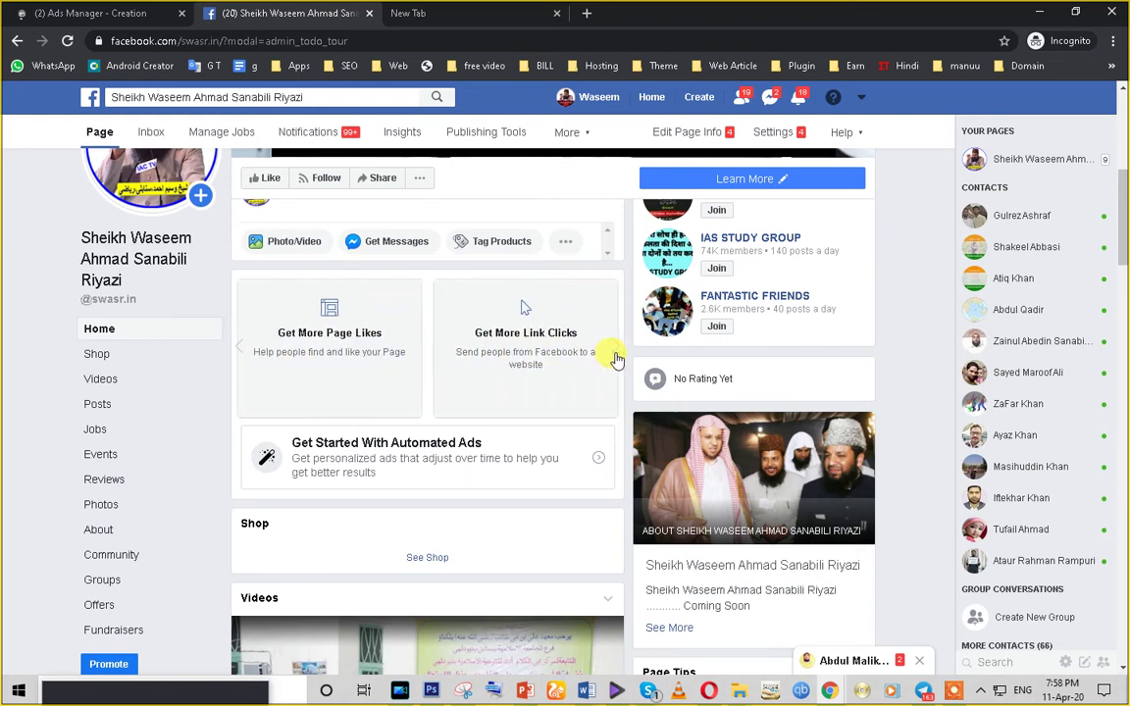
{"action": "left_click", "coordinate": [616, 357]}
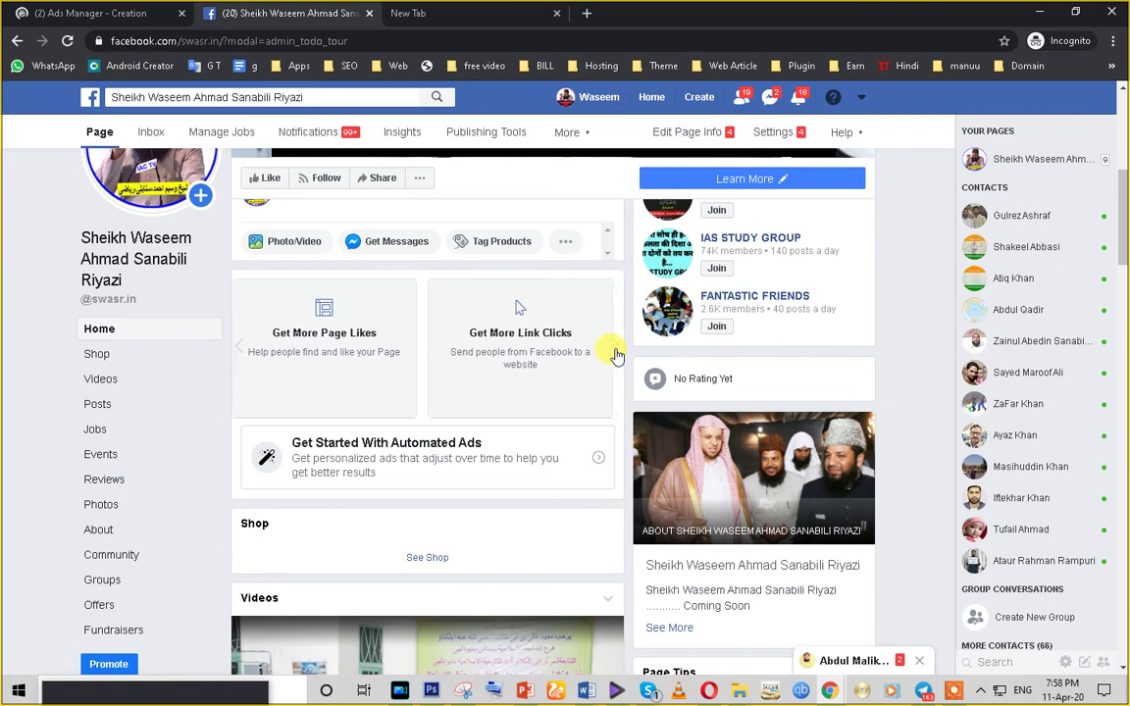
{"action": "left_click", "coordinate": [616, 356]}
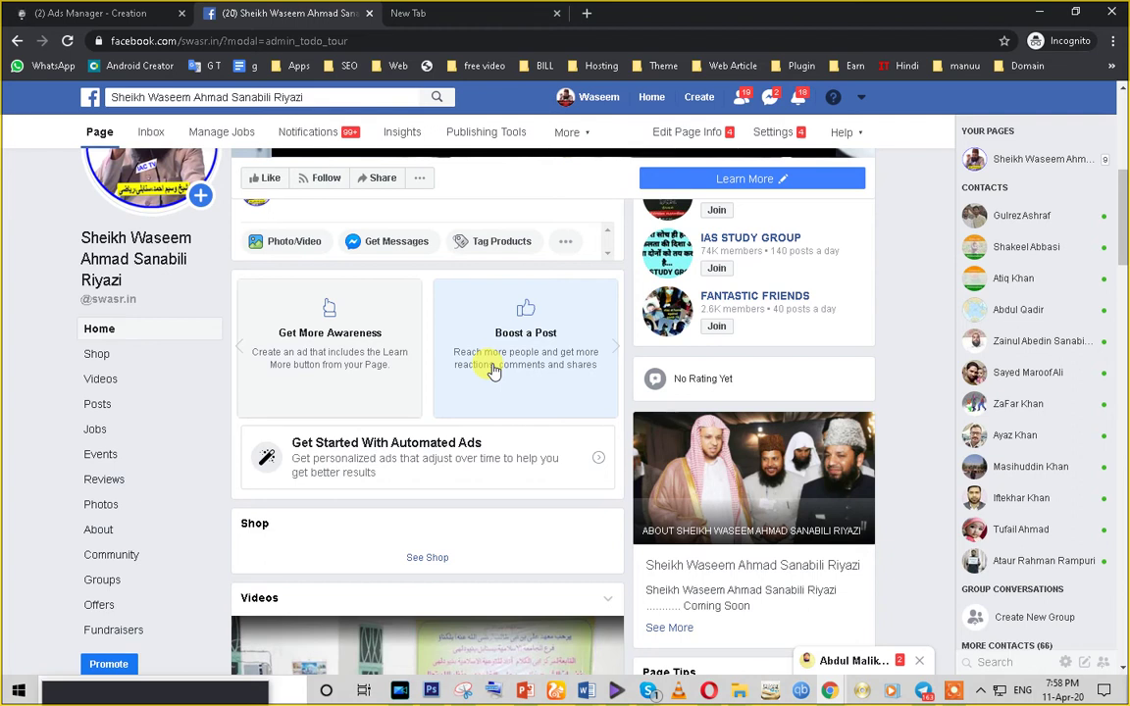
{"action": "scroll", "coordinate": [522, 436], "scroll_direction": "down", "scroll_amount": 3}
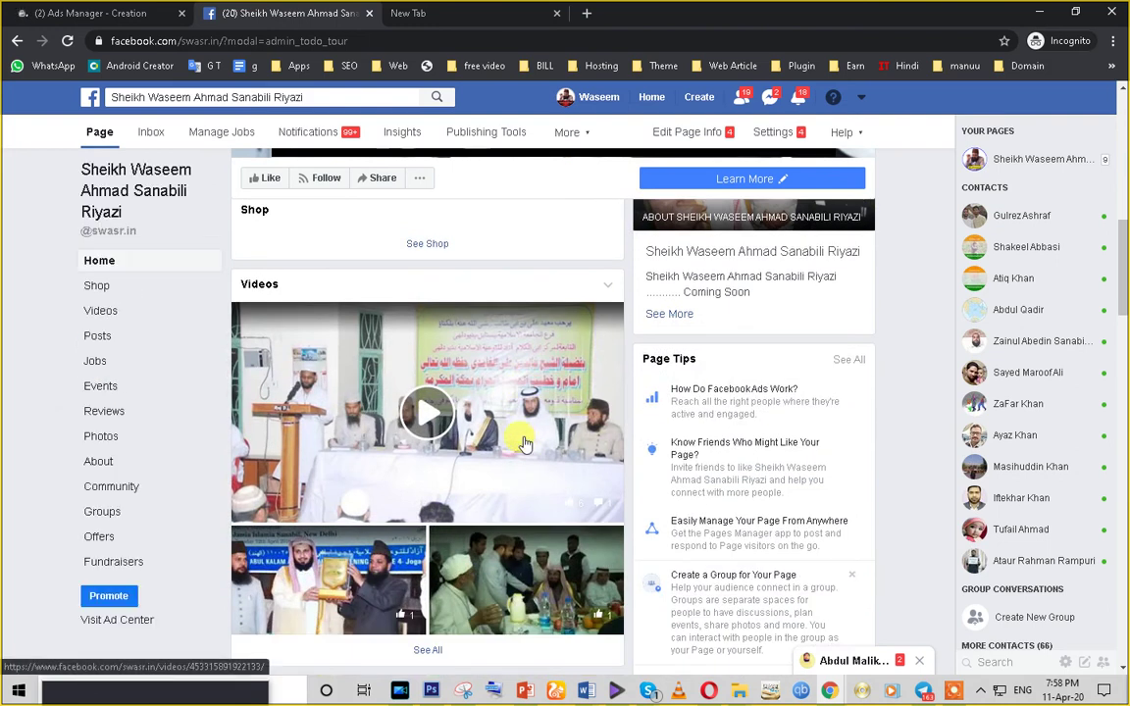
{"action": "scroll", "coordinate": [443, 387], "scroll_direction": "up", "scroll_amount": 2}
{"action": "scroll", "coordinate": [444, 387], "scroll_direction": "up", "scroll_amount": 3}
{"action": "scroll", "coordinate": [520, 432], "scroll_direction": "down", "scroll_amount": 1}
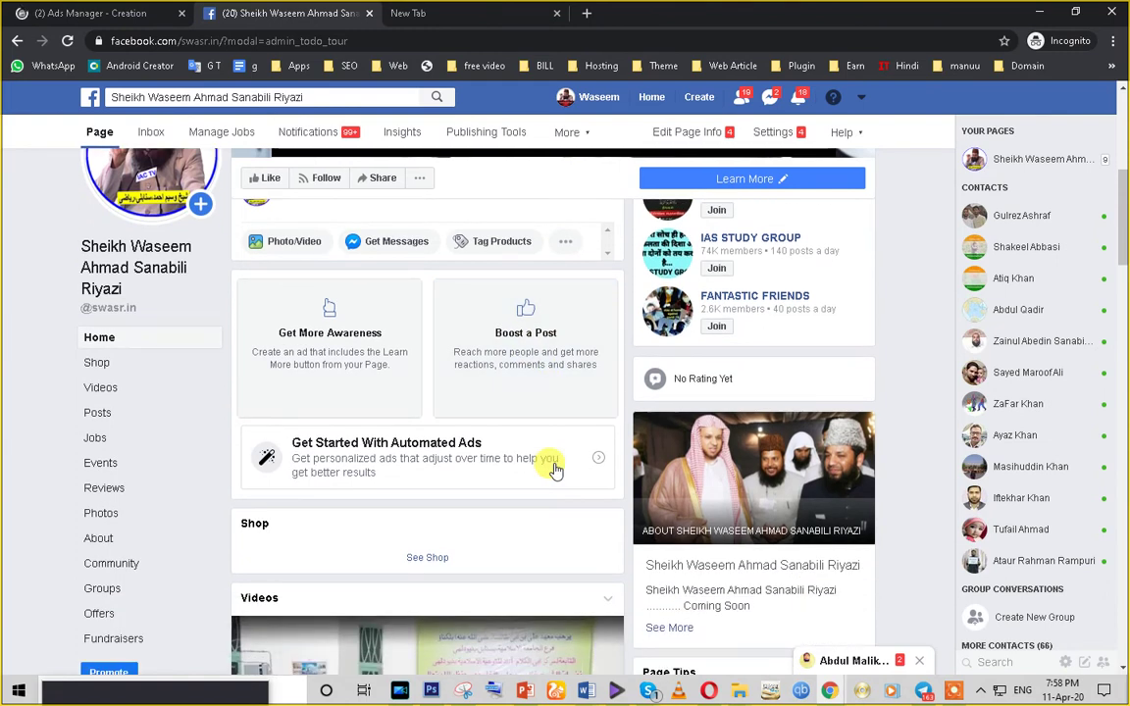
{"action": "scroll", "coordinate": [555, 471], "scroll_direction": "down", "scroll_amount": 4}
{"action": "scroll", "coordinate": [554, 471], "scroll_direction": "down", "scroll_amount": 5}
{"action": "scroll", "coordinate": [555, 471], "scroll_direction": "down", "scroll_amount": 3}
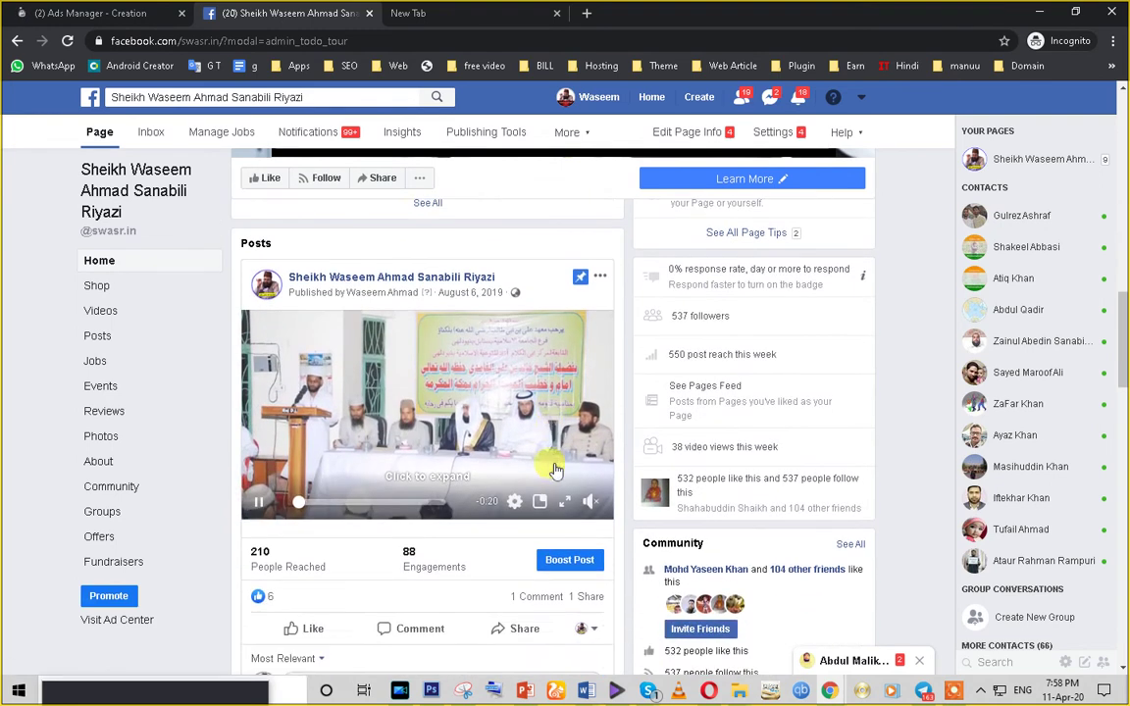
{"action": "scroll", "coordinate": [552, 469], "scroll_direction": "down", "scroll_amount": 1}
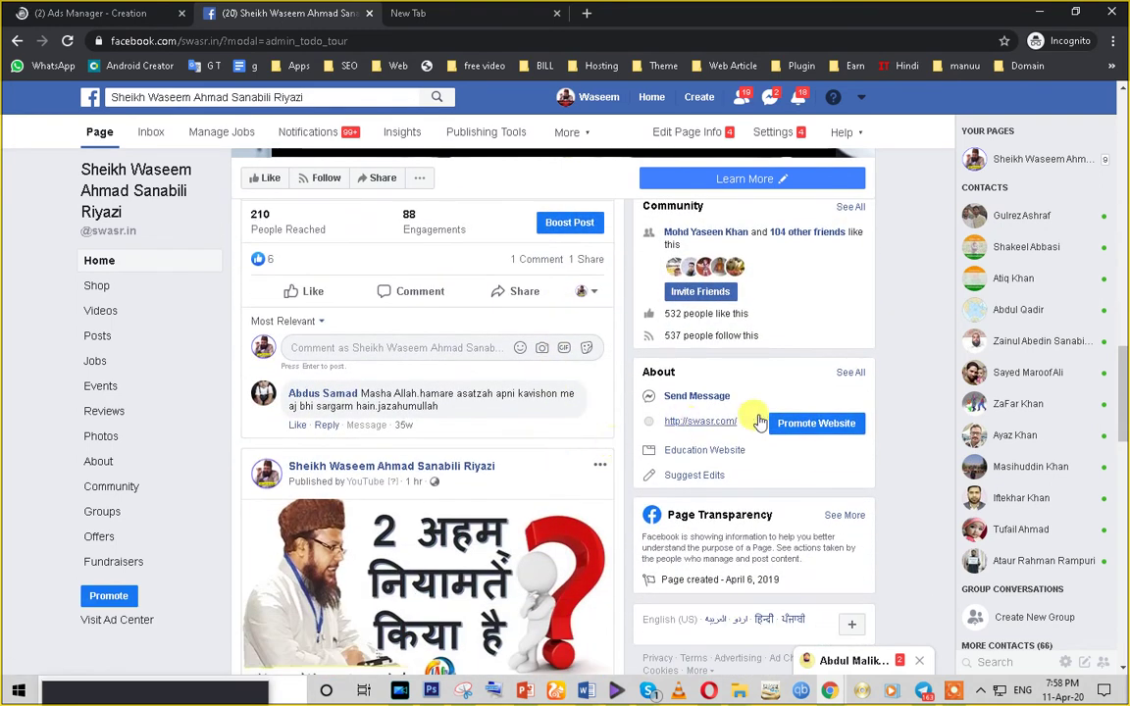
{"action": "left_click", "coordinate": [816, 426]}
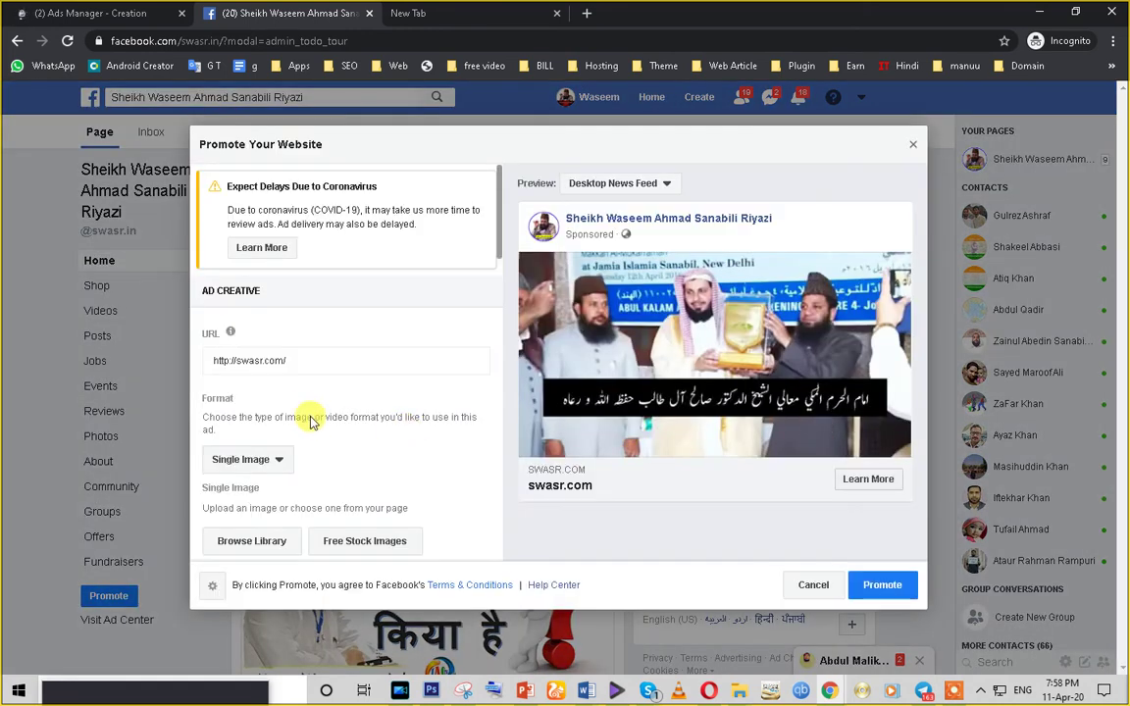
{"action": "scroll", "coordinate": [300, 422], "scroll_direction": "down", "scroll_amount": 3}
{"action": "scroll", "coordinate": [302, 417], "scroll_direction": "down", "scroll_amount": 10}
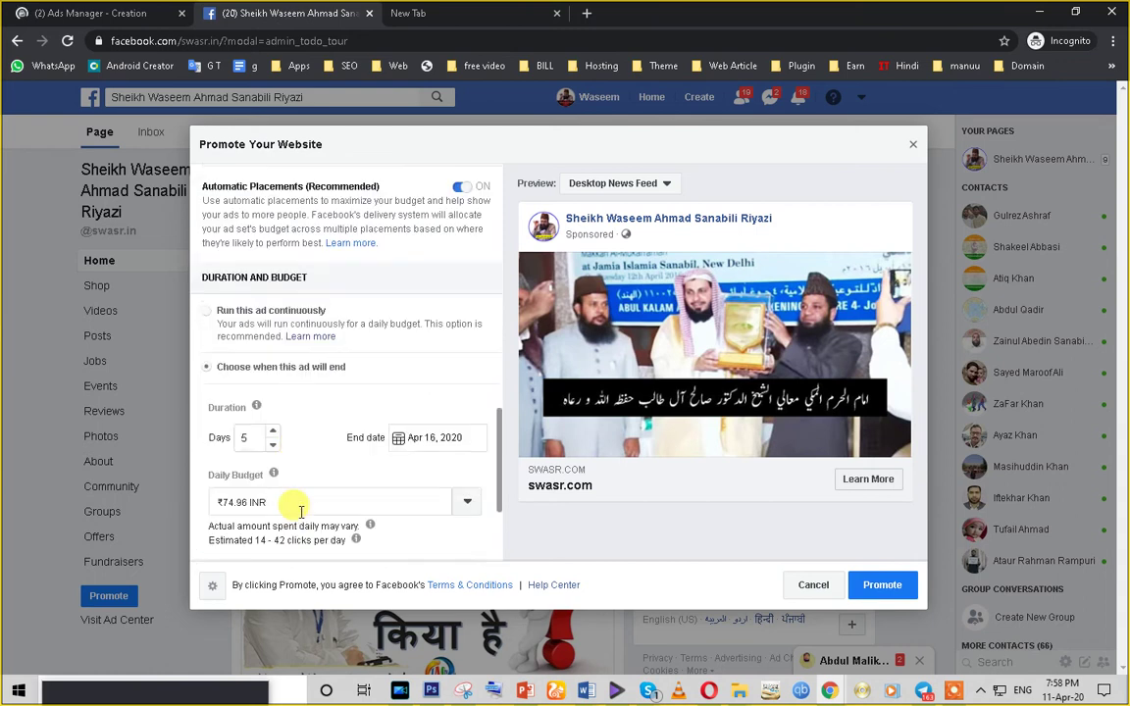
{"action": "scroll", "coordinate": [300, 510], "scroll_direction": "down", "scroll_amount": 2}
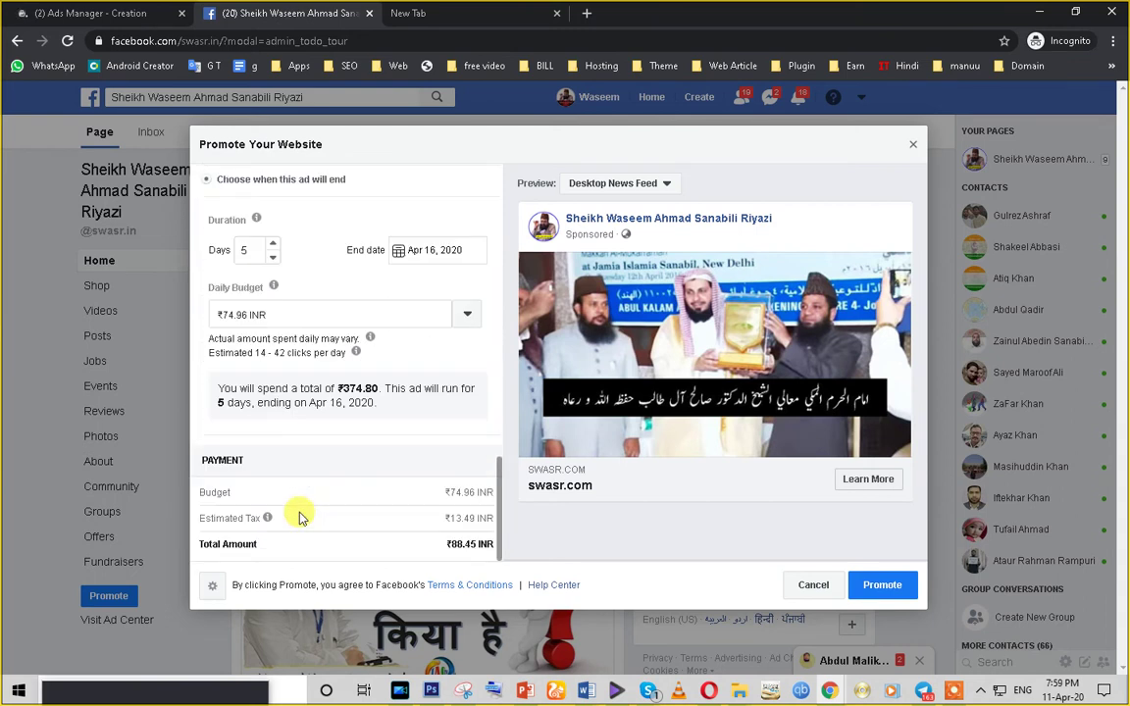
{"action": "scroll", "coordinate": [301, 517], "scroll_direction": "up", "scroll_amount": 12}
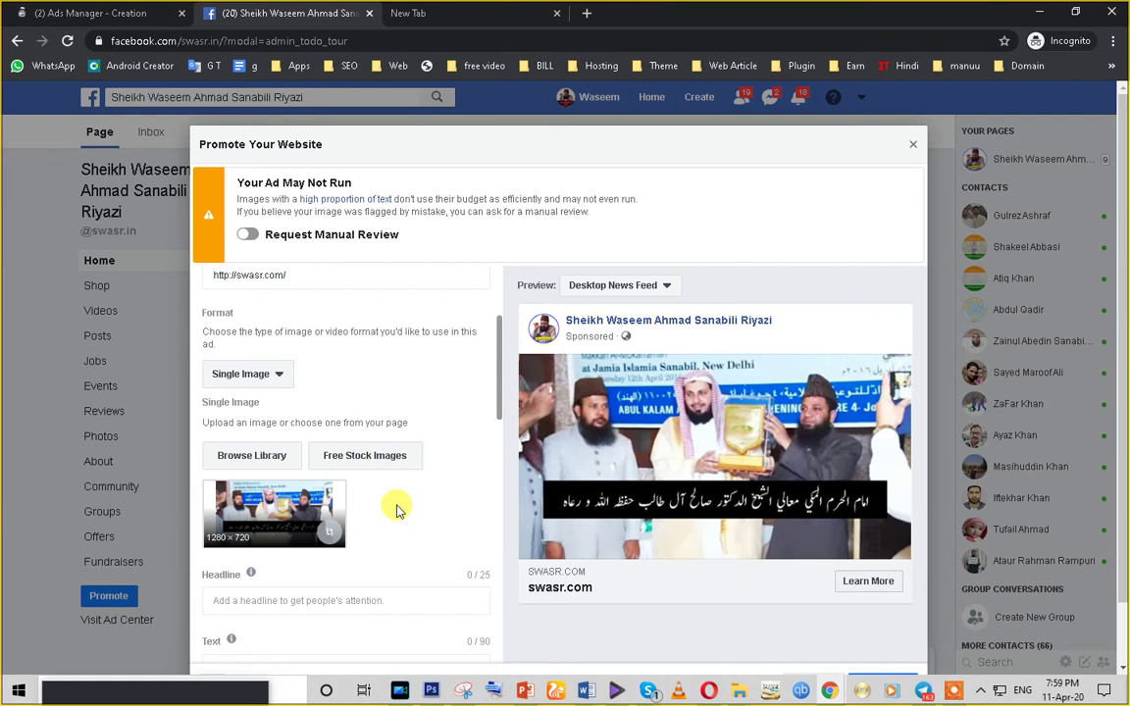
- Change the ad format to Video, cancelling the video upload without adding one
{"action": "left_click", "coordinate": [281, 379]}
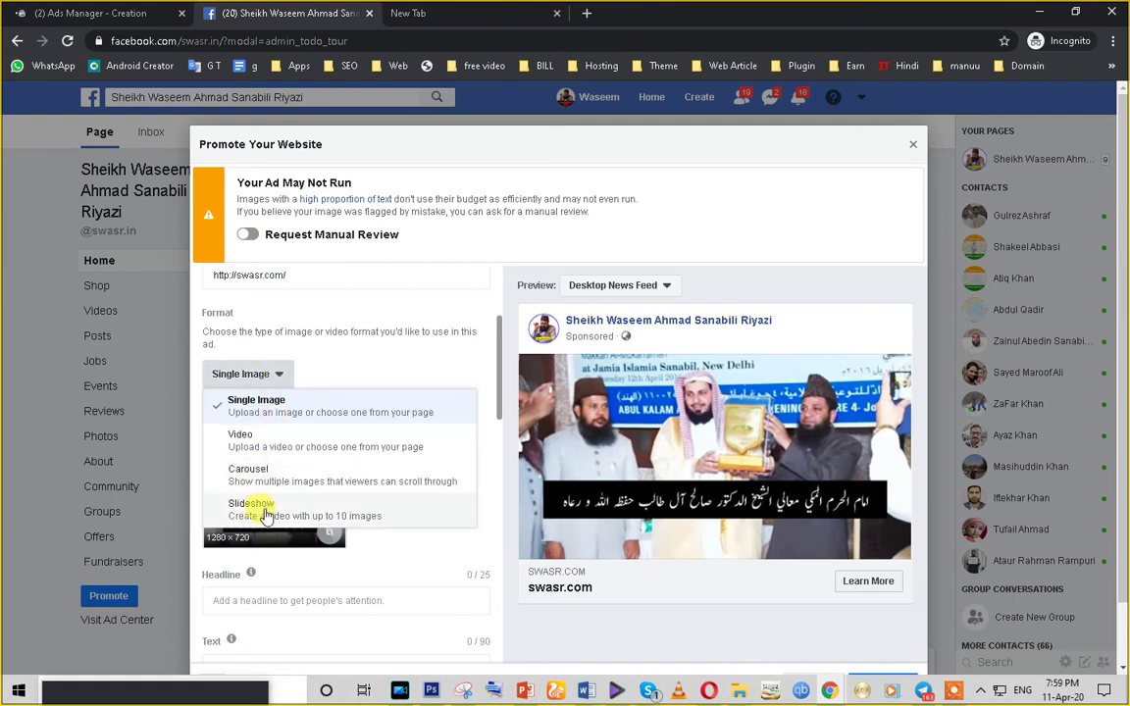
{"action": "left_click", "coordinate": [240, 436]}
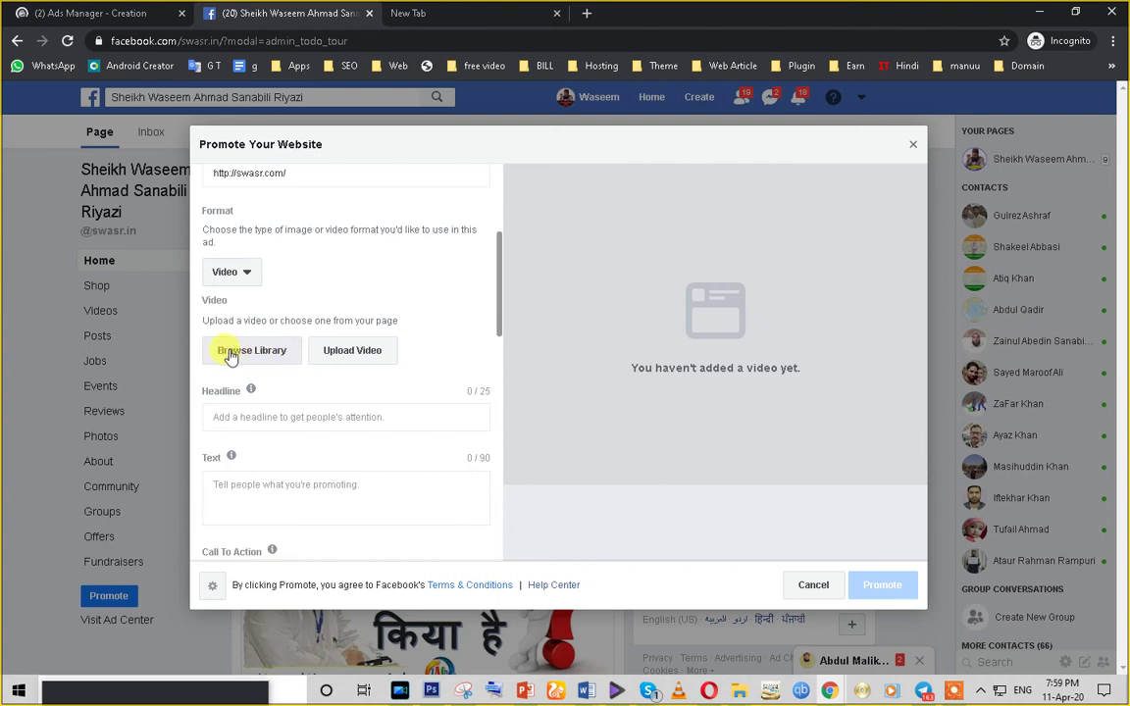
{"action": "left_click", "coordinate": [359, 354]}
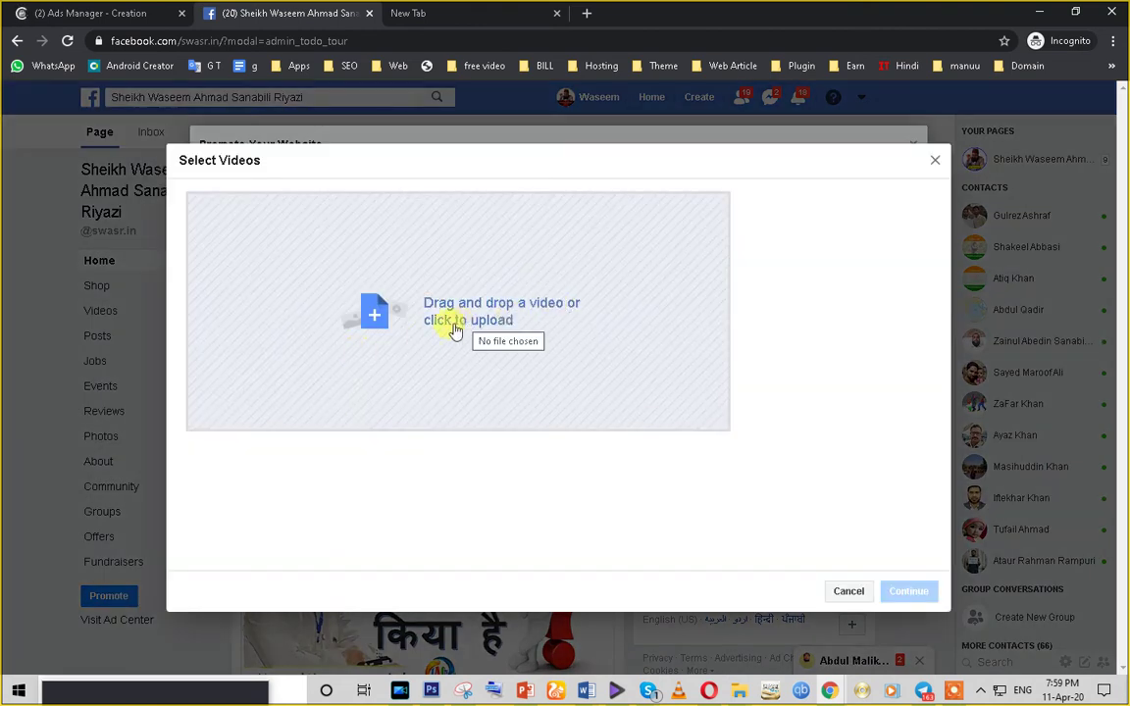
{"action": "left_click", "coordinate": [936, 160]}
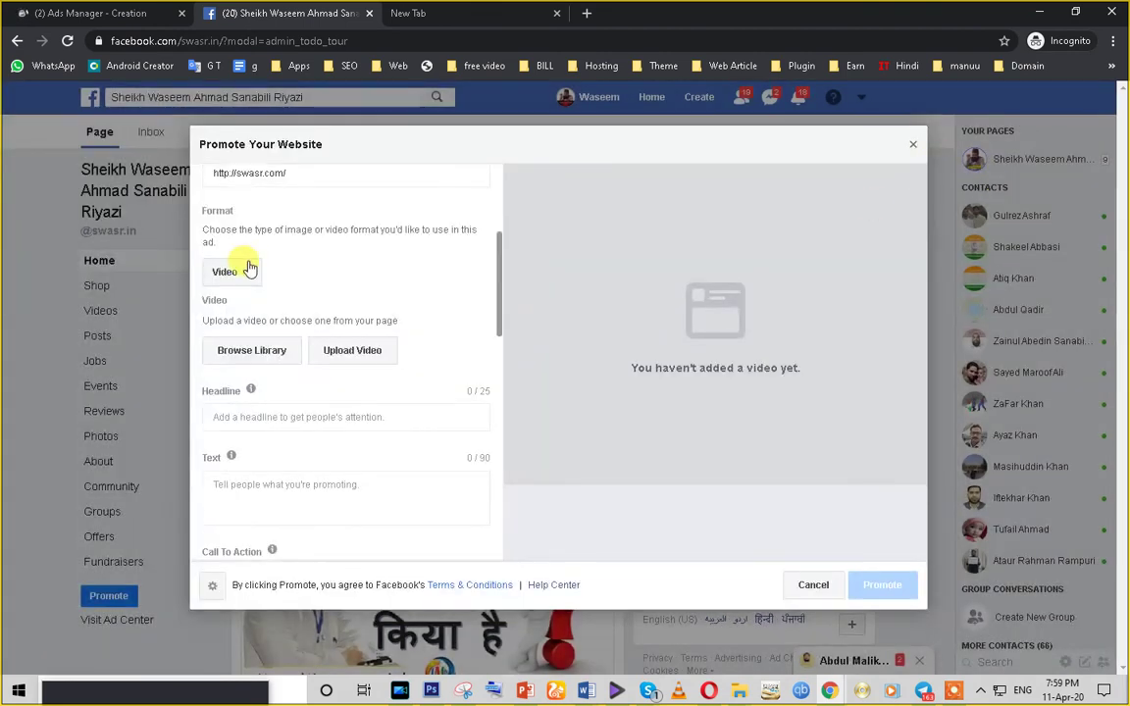
- Enter 'test' as the ad headline
{"action": "scroll", "coordinate": [288, 459], "scroll_direction": "down", "scroll_amount": 1}
{"action": "left_click", "coordinate": [230, 340]}
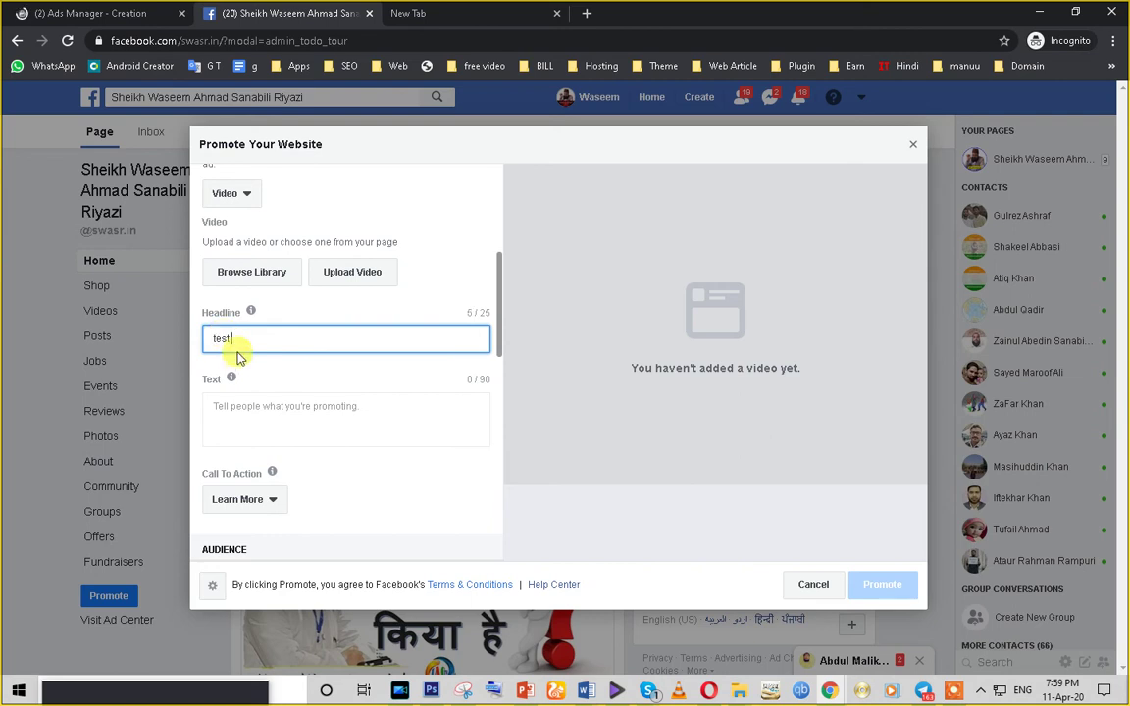
{"action": "left_click", "coordinate": [225, 417]}
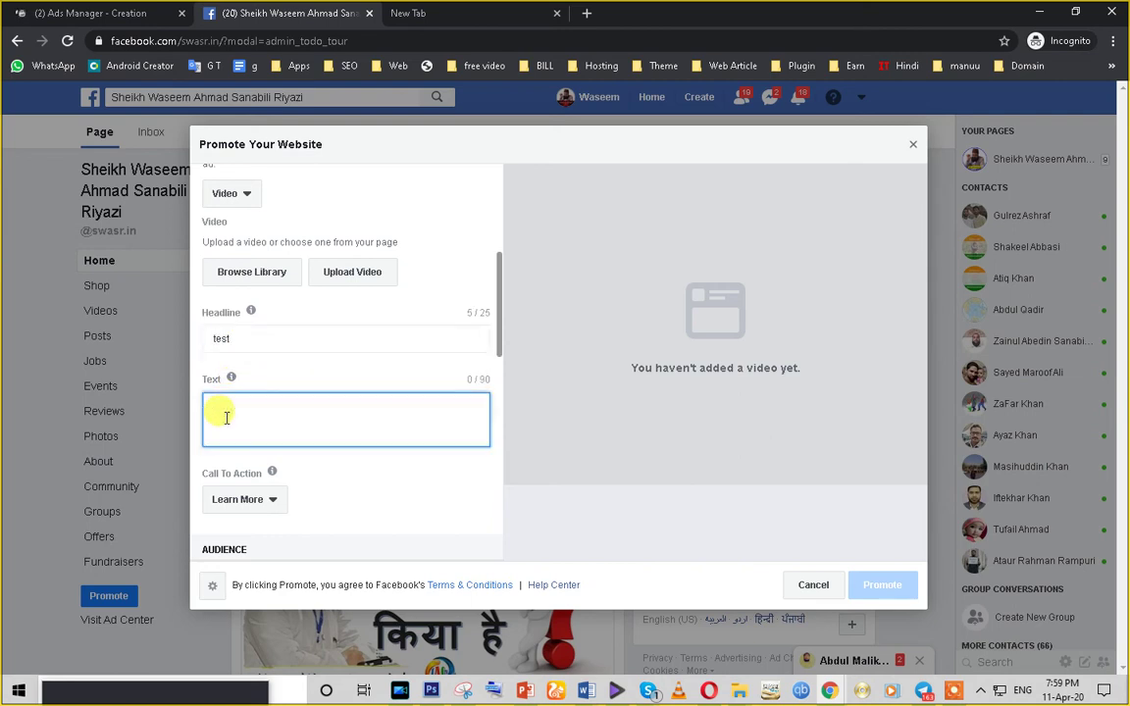
{"action": "left_click", "coordinate": [243, 195]}
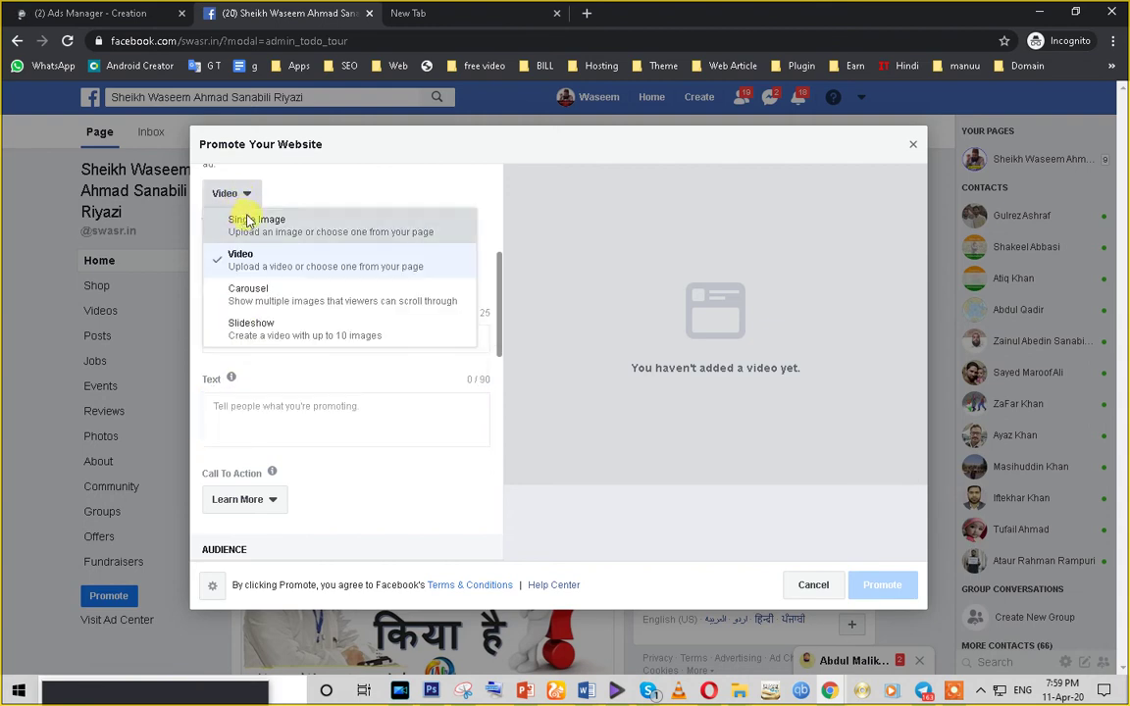
- Switch the format back to Single Image and extend the headline to 'test 50%'
{"action": "left_click", "coordinate": [246, 220]}
{"action": "double_click", "coordinate": [253, 525]}
{"action": "scroll", "coordinate": [254, 527], "scroll_direction": "down", "scroll_amount": 2}
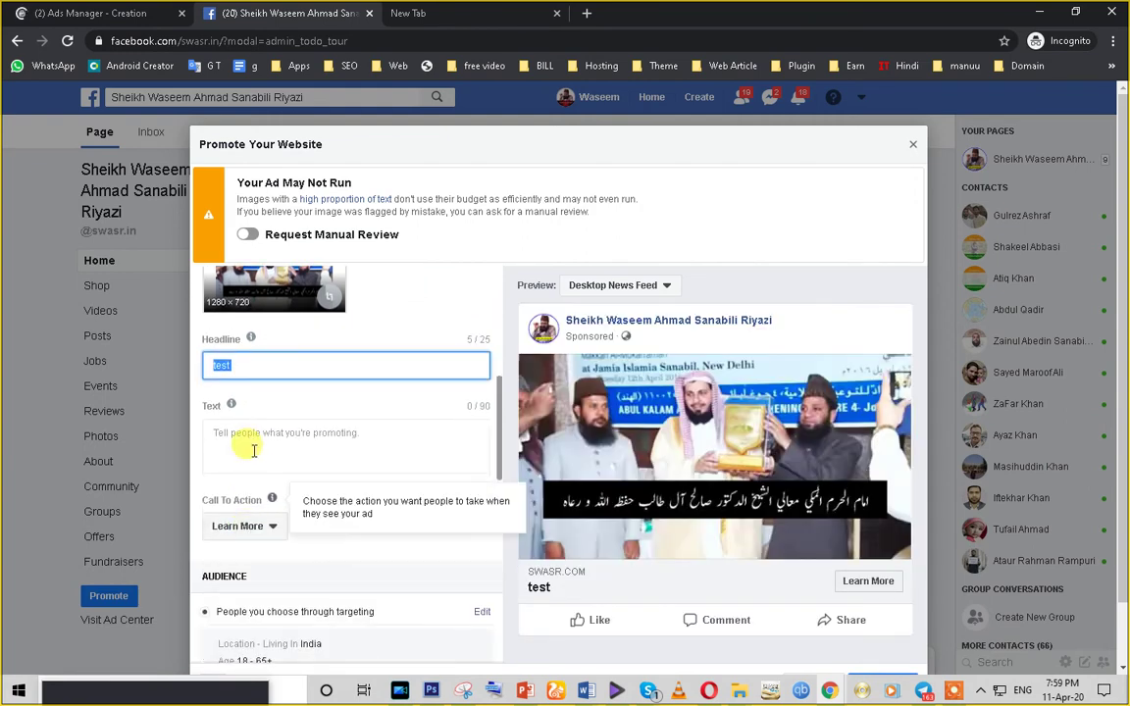
{"action": "left_click", "coordinate": [222, 435]}
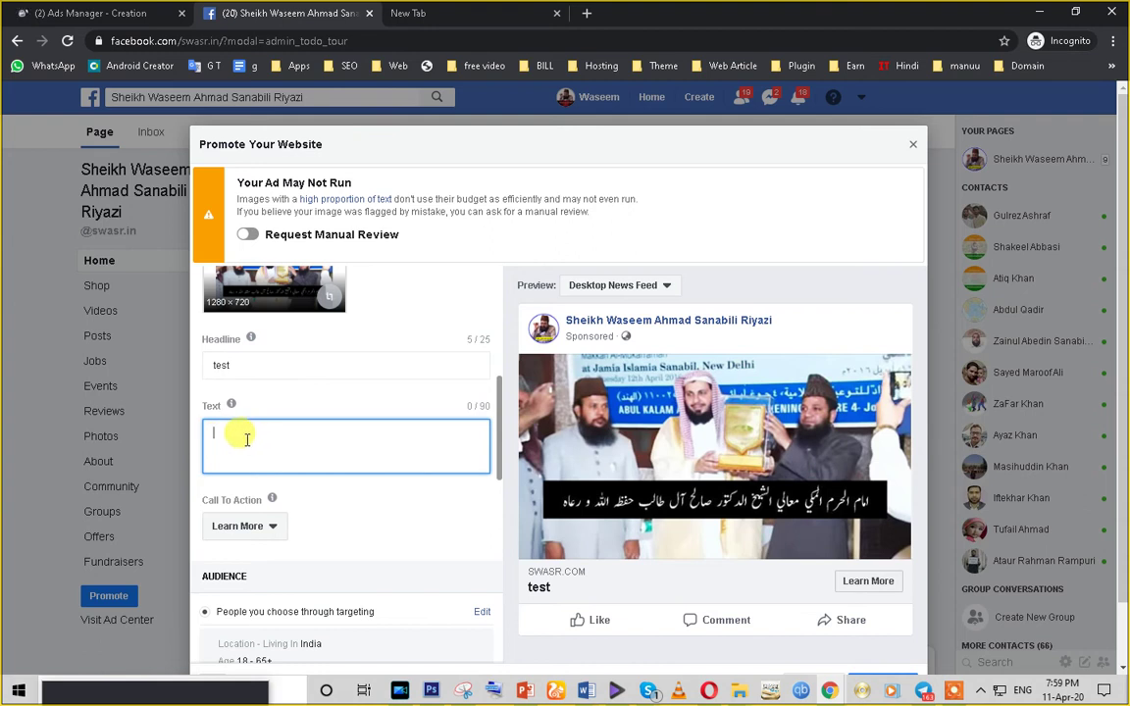
{"action": "left_click", "coordinate": [245, 366]}
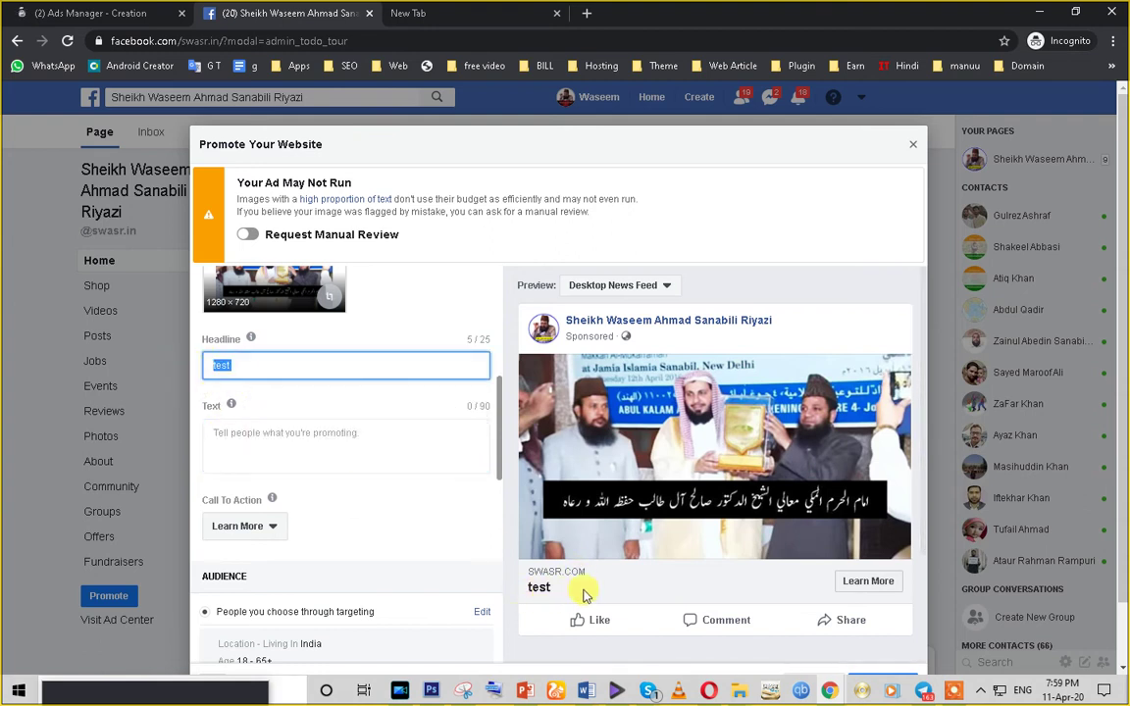
{"action": "left_click", "coordinate": [254, 432]}
{"action": "left_click", "coordinate": [245, 363]}
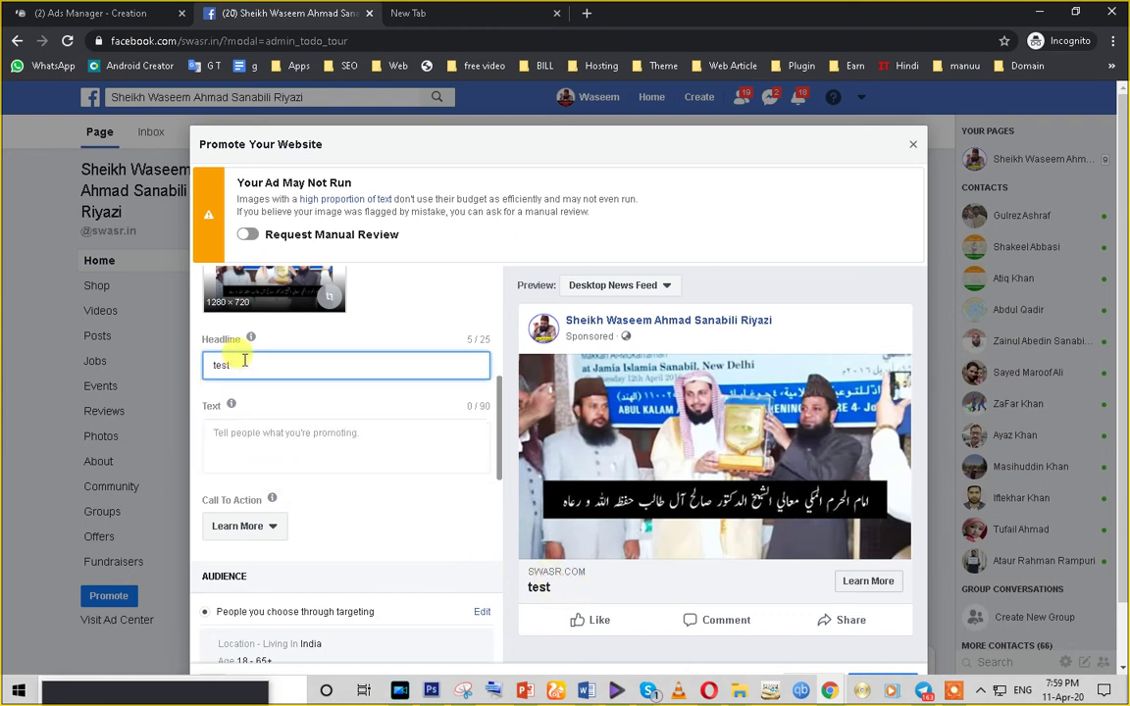
{"action": "type", "text": "50"}
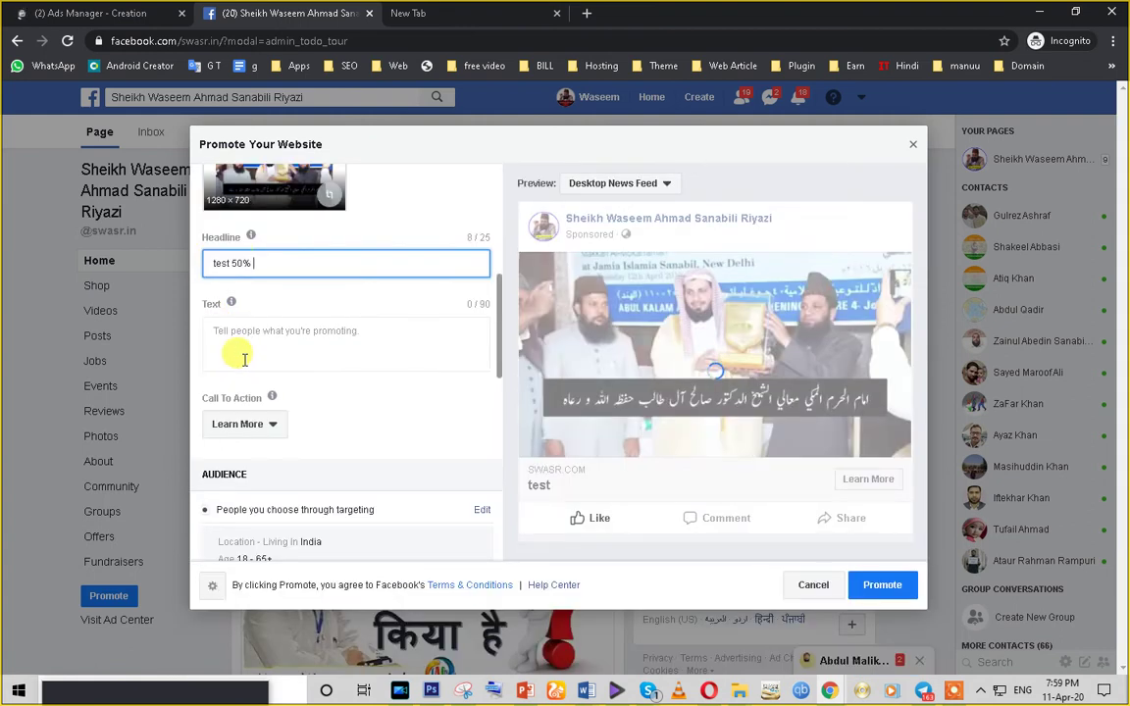
{"action": "type", "text": "%"}
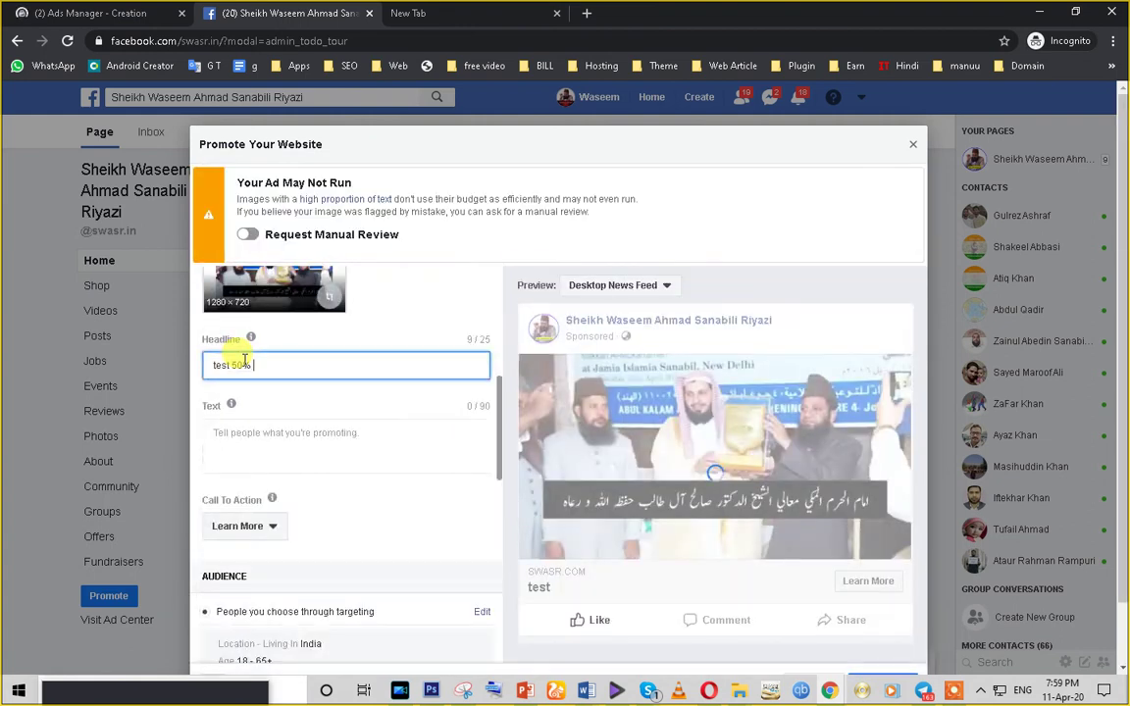
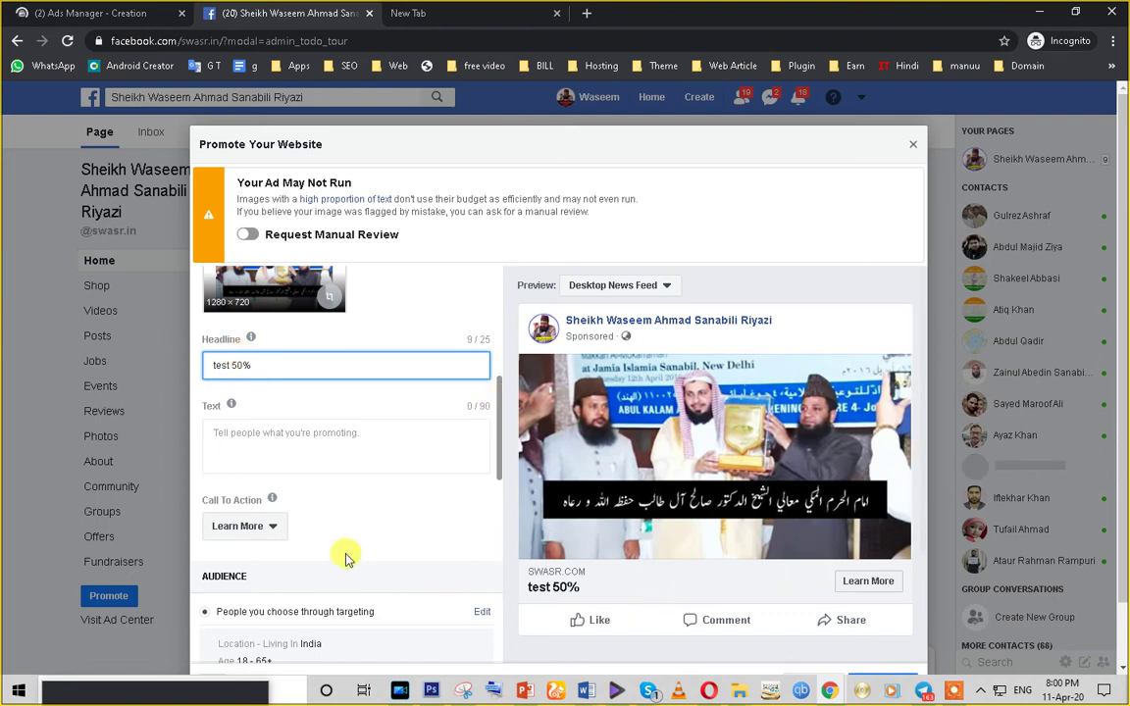
- Change the ad's call to action from Learn More to Apply Now
{"action": "scroll", "coordinate": [294, 525], "scroll_direction": "down", "scroll_amount": 2}
{"action": "left_click", "coordinate": [275, 370]}
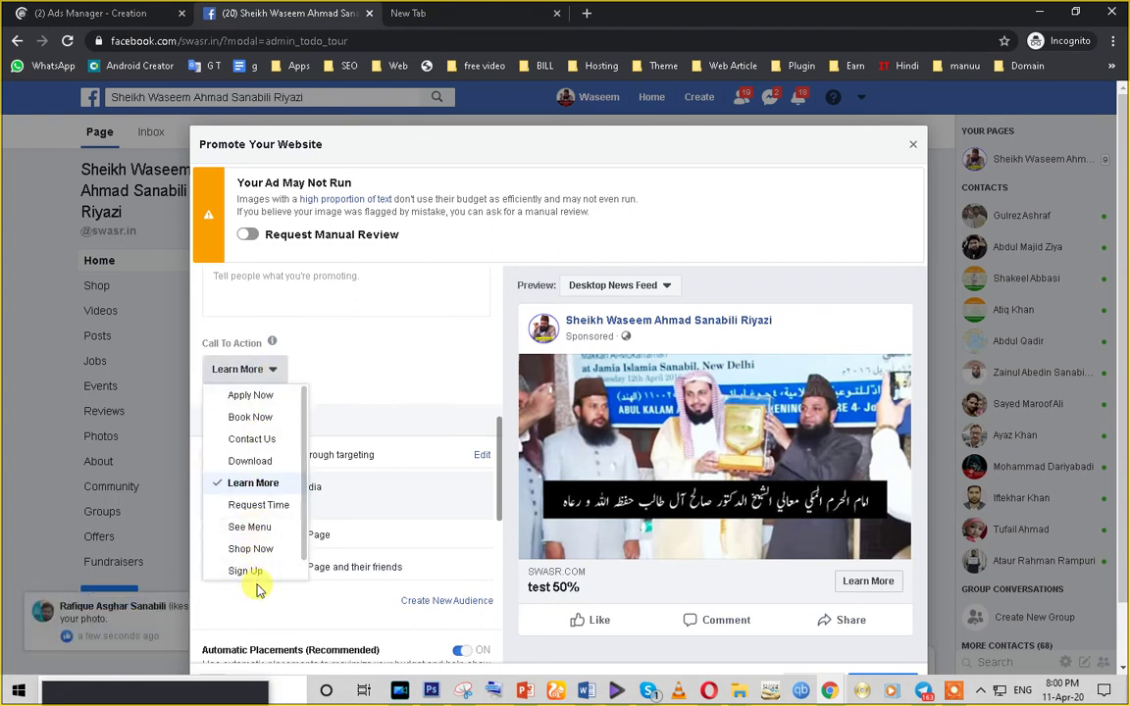
{"action": "scroll", "coordinate": [249, 575], "scroll_direction": "down", "scroll_amount": 1}
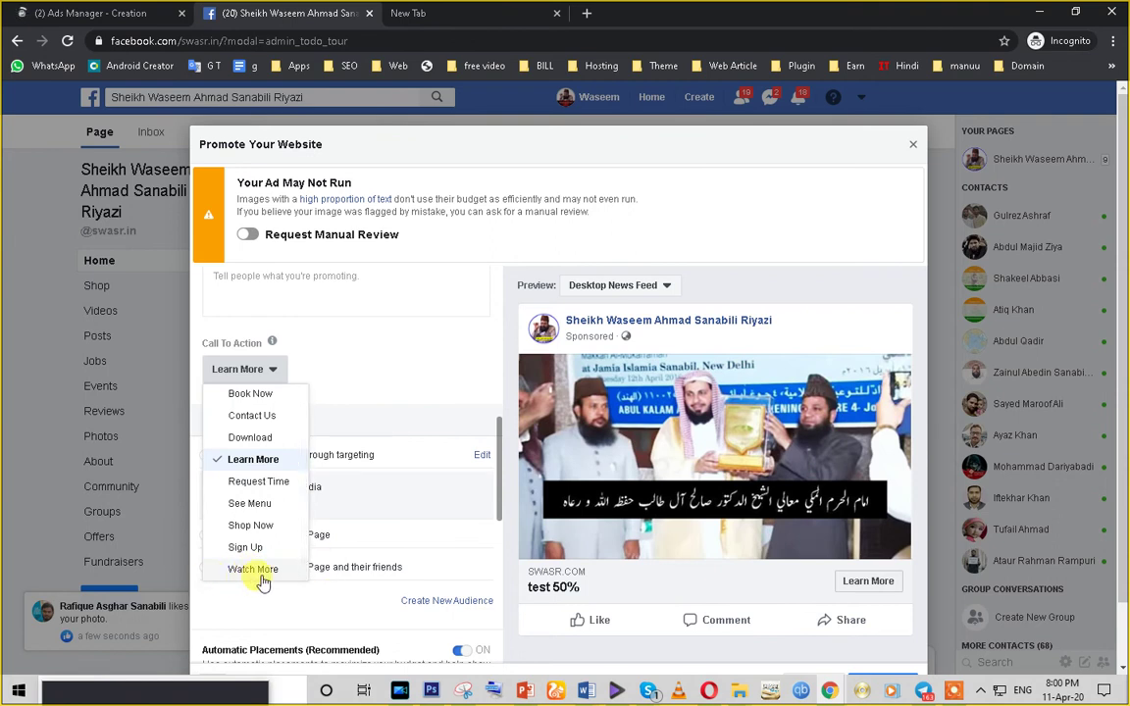
{"action": "scroll", "coordinate": [257, 583], "scroll_direction": "up", "scroll_amount": 1}
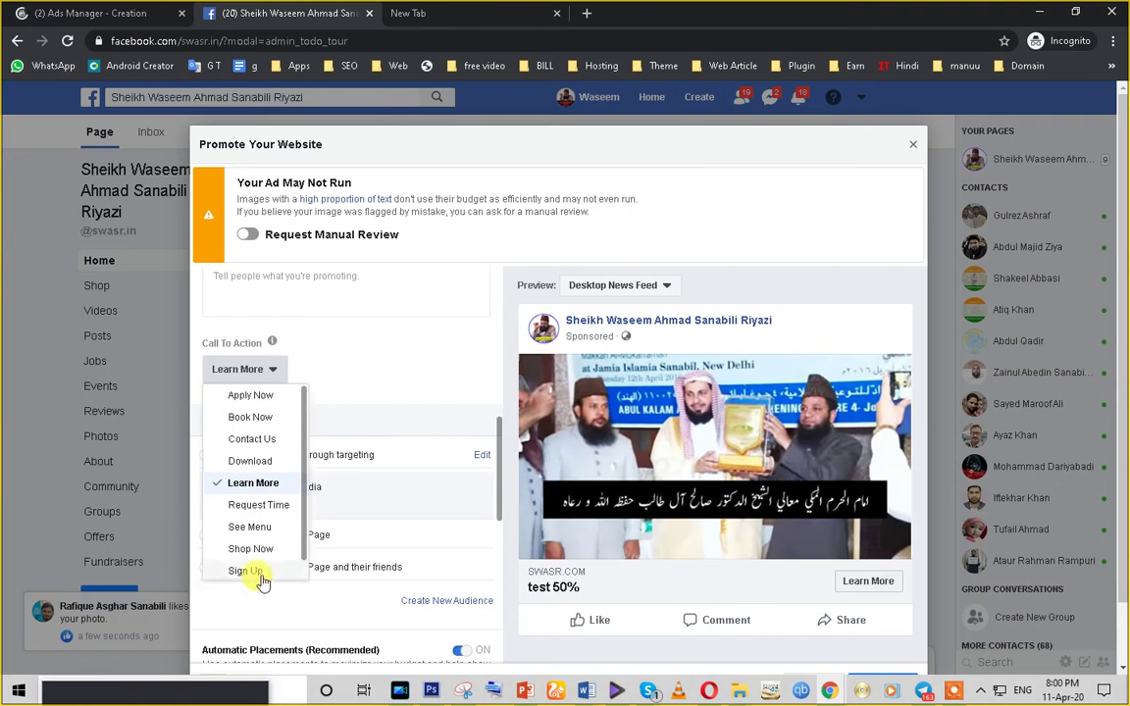
{"action": "left_click", "coordinate": [275, 402]}
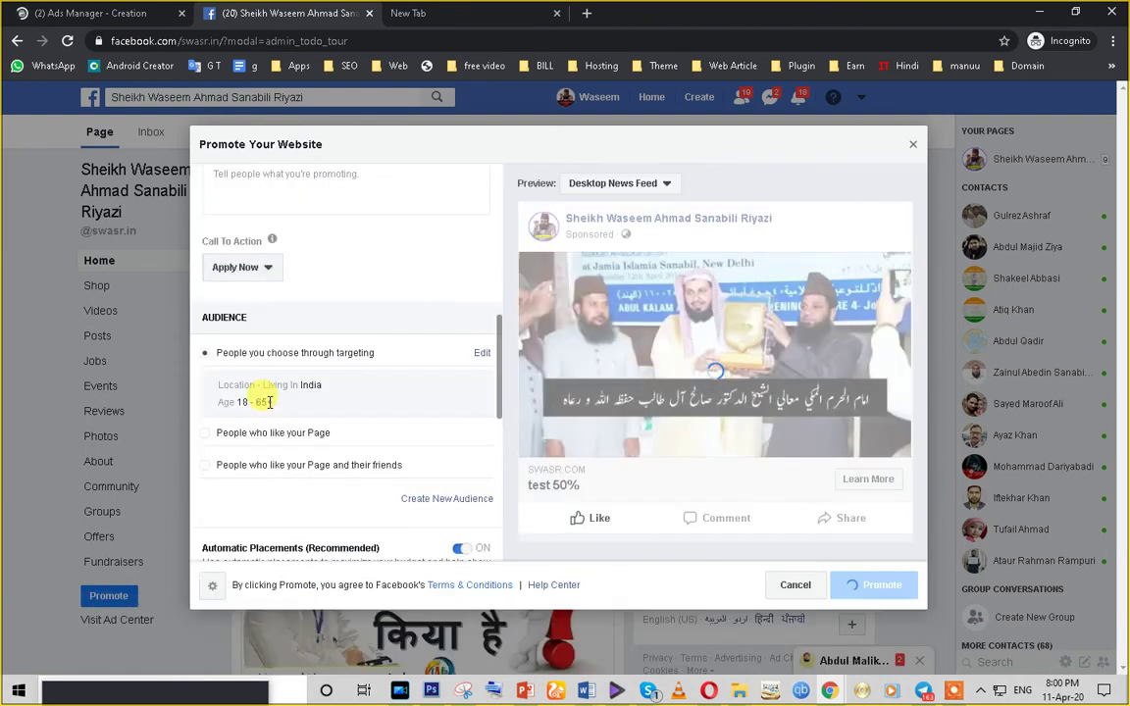
- Find the AUDIENCE section and open its targeting editor
{"action": "scroll", "coordinate": [353, 433], "scroll_direction": "down", "scroll_amount": 2}
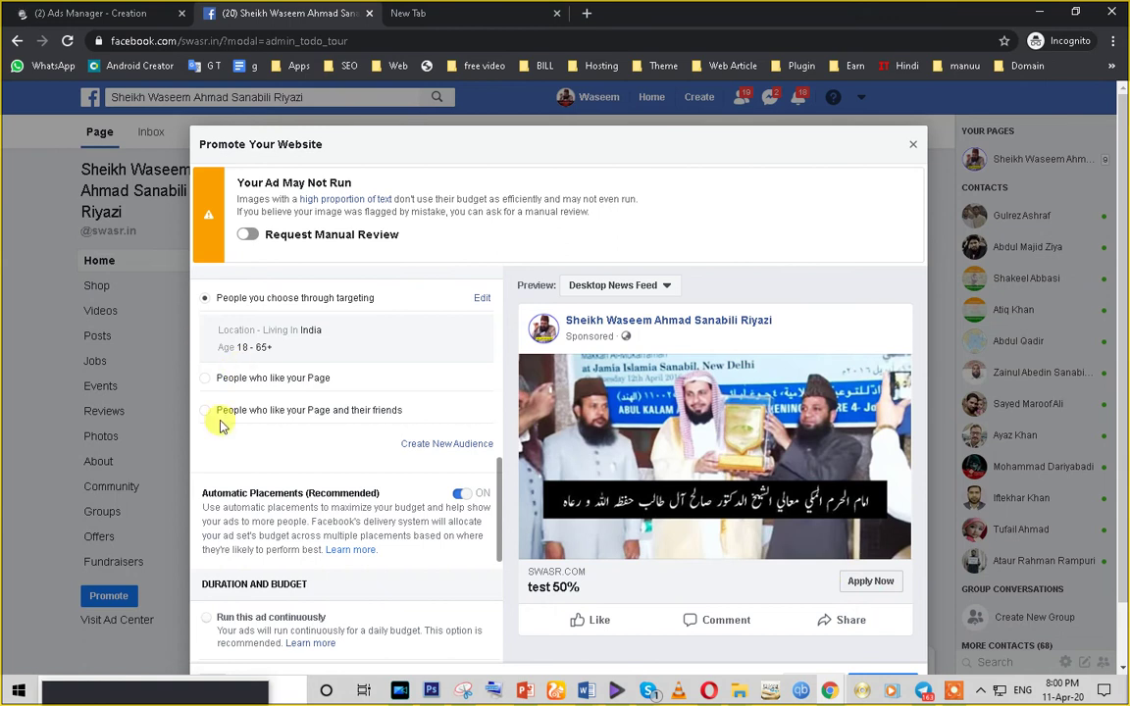
{"action": "scroll", "coordinate": [361, 505], "scroll_direction": "down", "scroll_amount": 3}
{"action": "scroll", "coordinate": [365, 511], "scroll_direction": "up", "scroll_amount": 2}
{"action": "scroll", "coordinate": [365, 512], "scroll_direction": "up", "scroll_amount": 5}
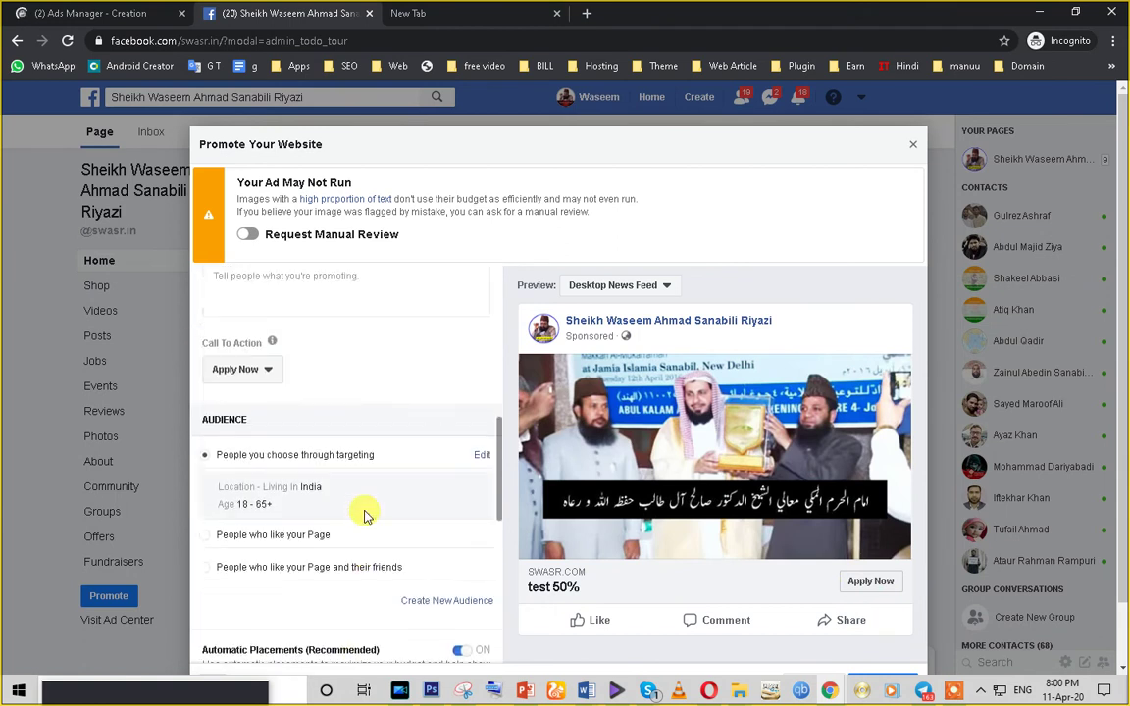
{"action": "scroll", "coordinate": [314, 497], "scroll_direction": "up", "scroll_amount": 2}
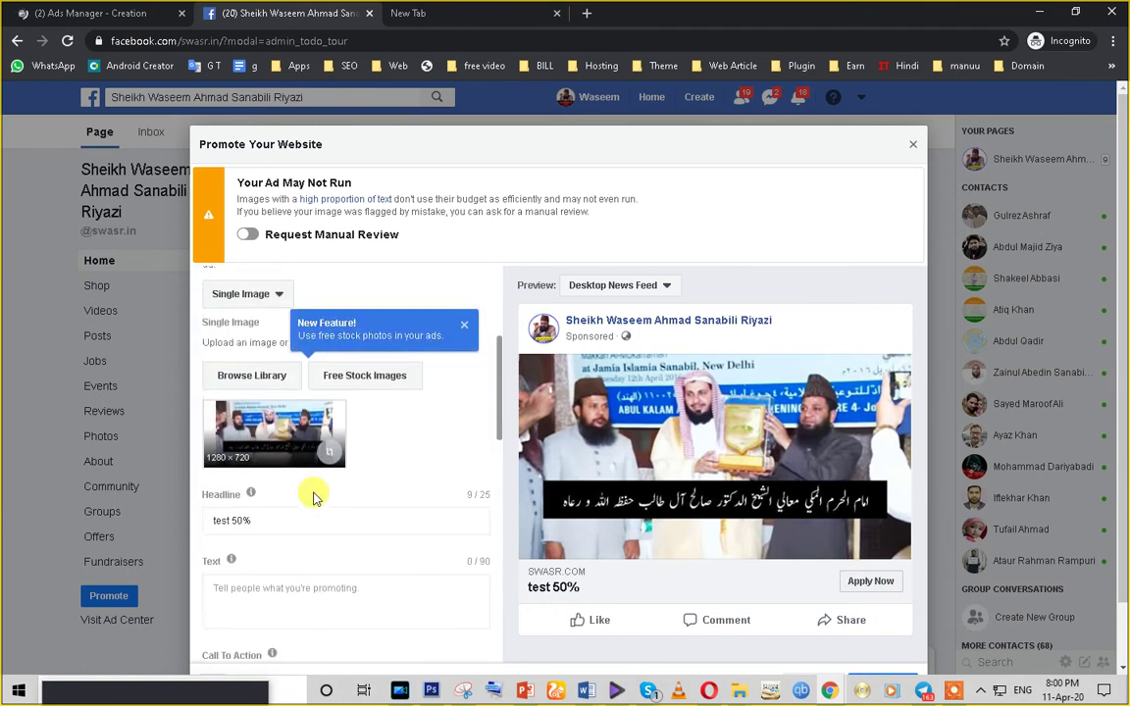
{"action": "scroll", "coordinate": [313, 494], "scroll_direction": "down", "scroll_amount": 4}
{"action": "left_click_drag", "start_coordinate": [248, 416], "coordinate": [196, 424]}
{"action": "double_click", "coordinate": [225, 419]}
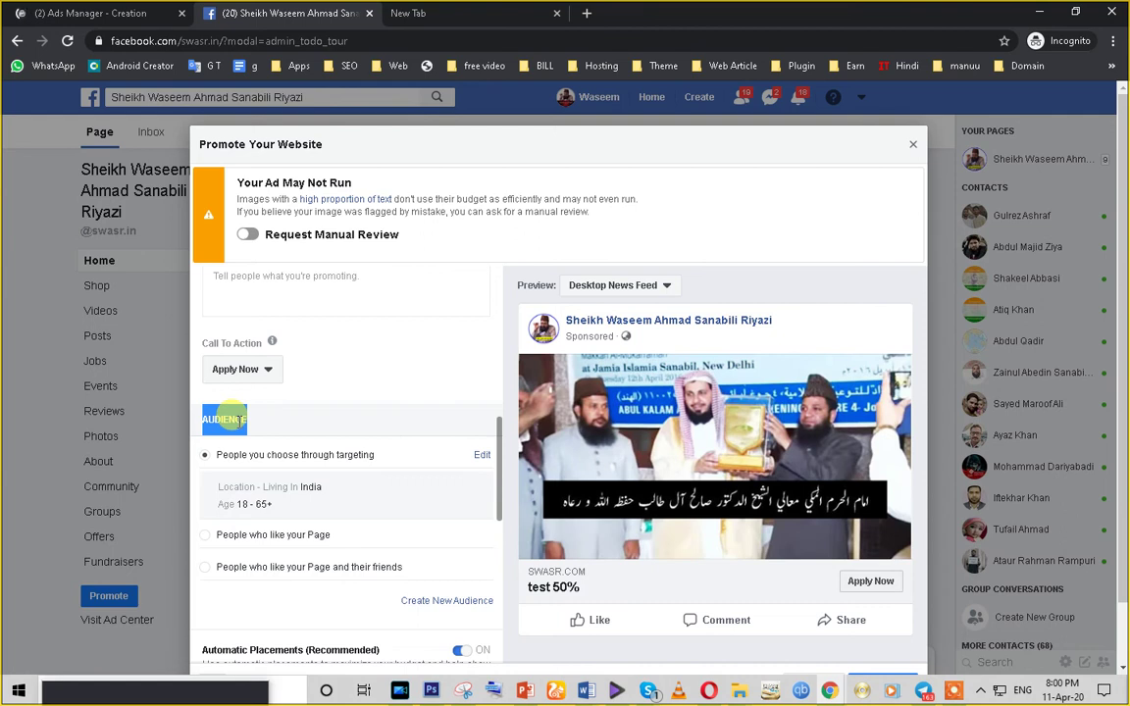
{"action": "left_click", "coordinate": [479, 455]}
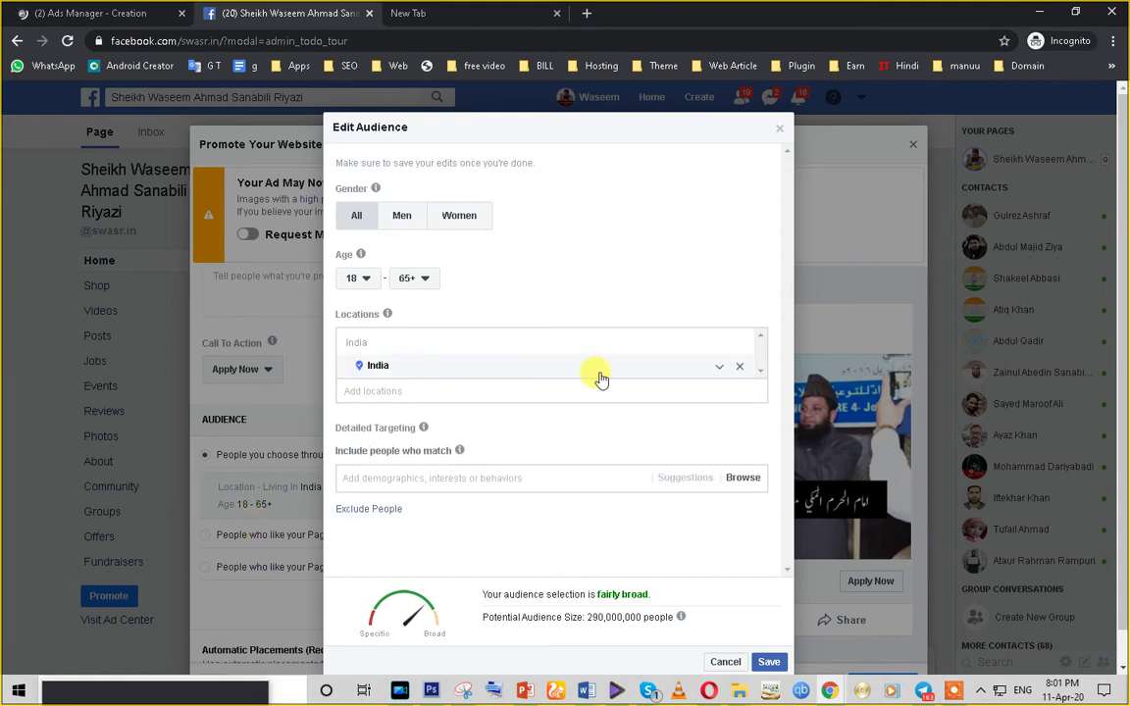
- Remove India from the locations and set the audience age range to 18–40
{"action": "left_click", "coordinate": [739, 367]}
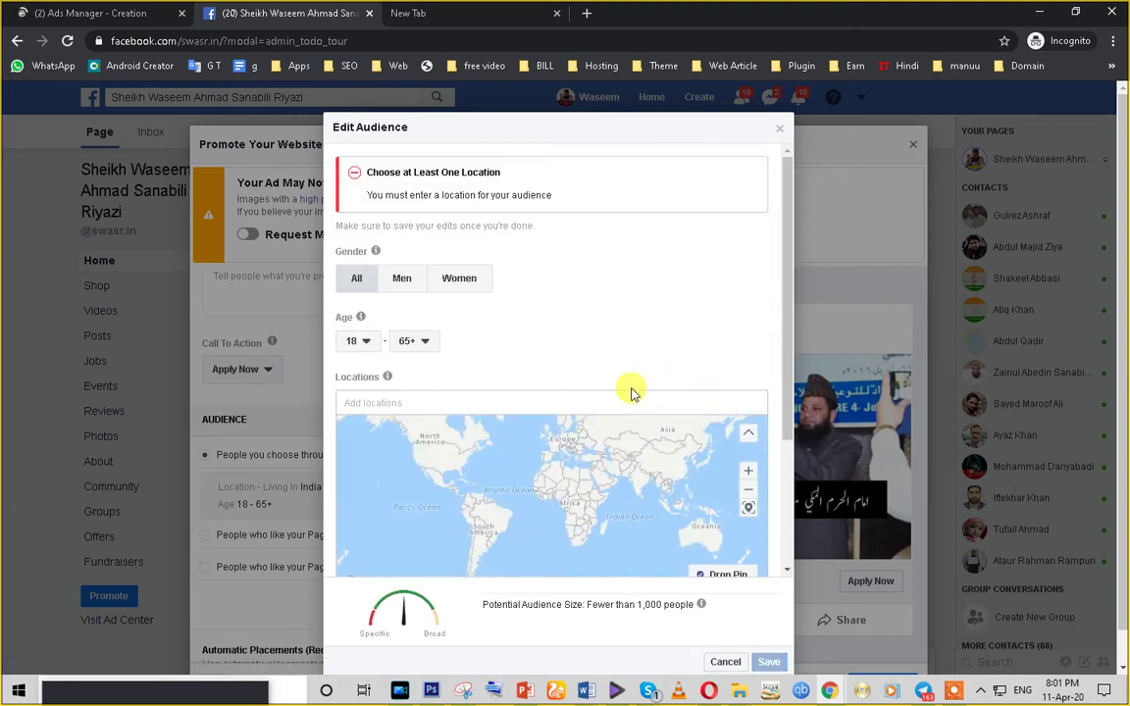
{"action": "left_click", "coordinate": [428, 343]}
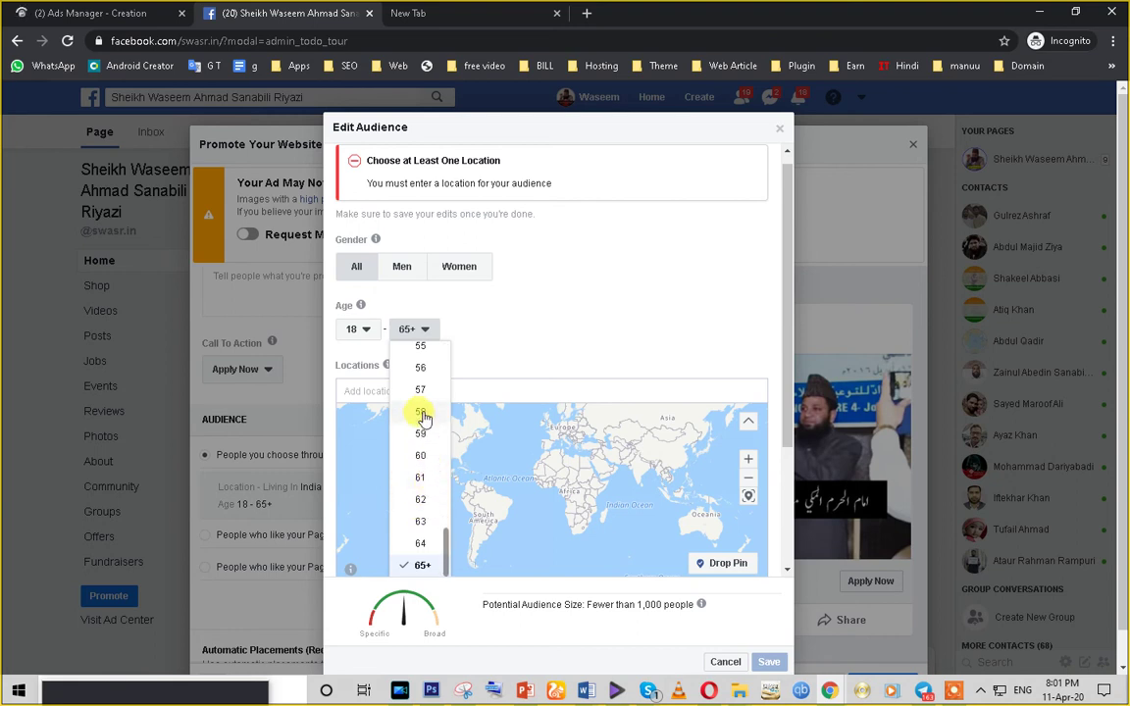
{"action": "scroll", "coordinate": [423, 419], "scroll_direction": "up", "scroll_amount": 2}
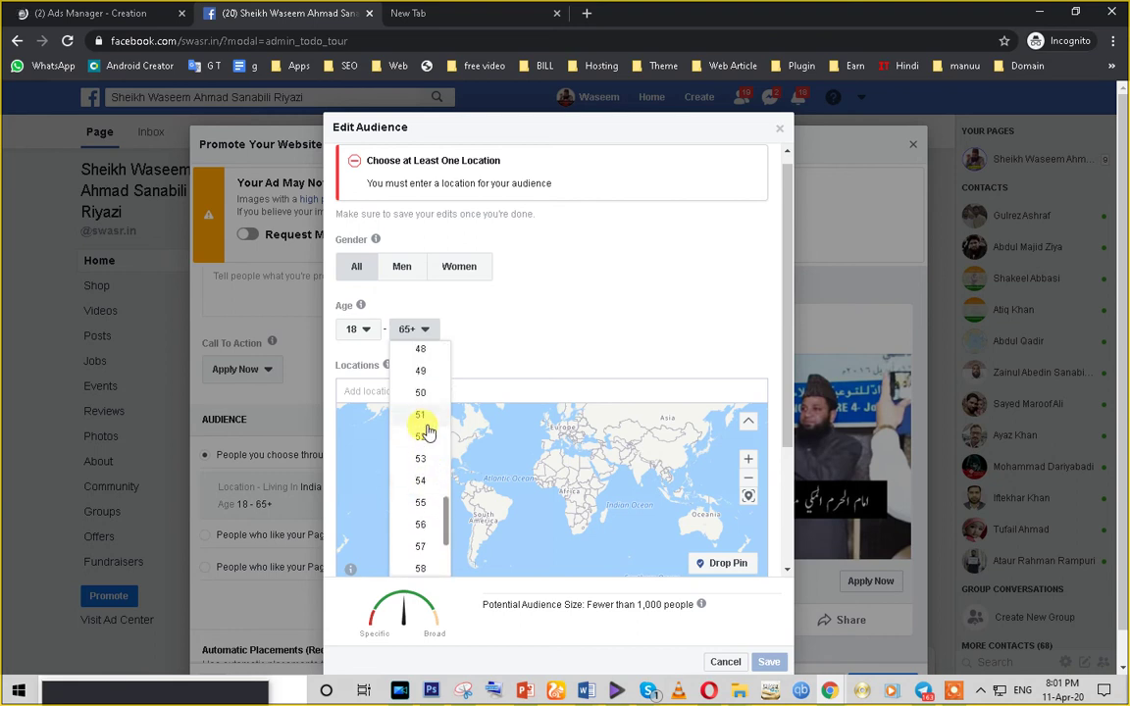
{"action": "scroll", "coordinate": [419, 499], "scroll_direction": "up", "scroll_amount": 2}
{"action": "scroll", "coordinate": [416, 488], "scroll_direction": "up", "scroll_amount": 2}
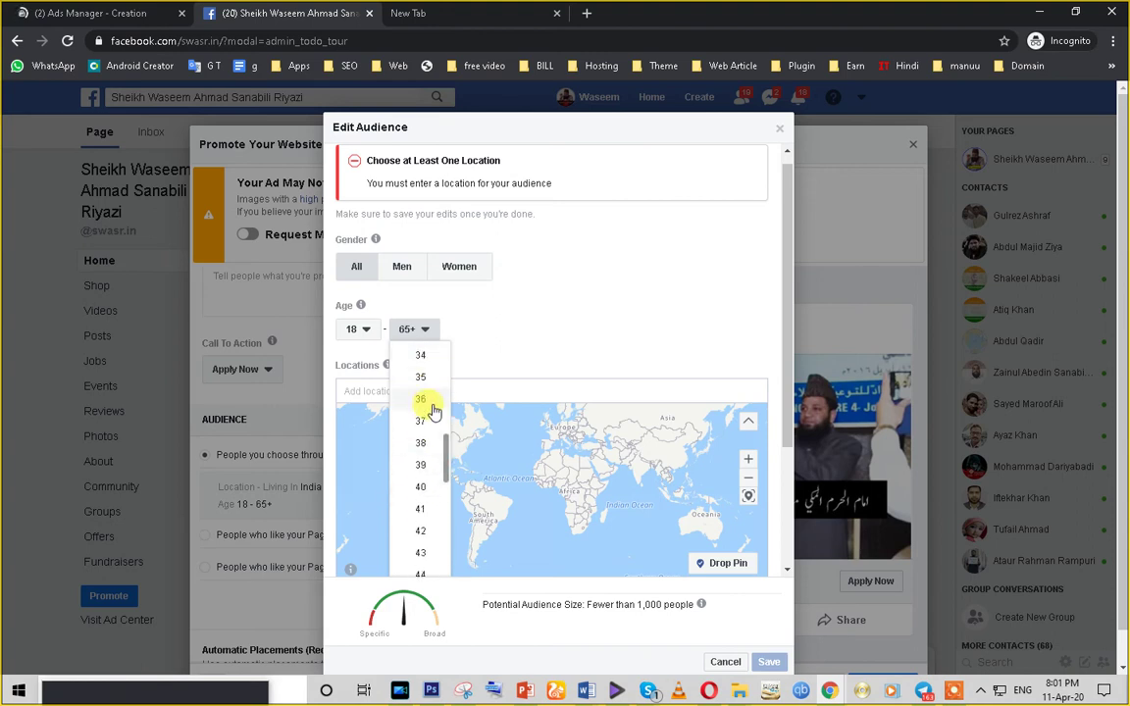
{"action": "left_click", "coordinate": [419, 491]}
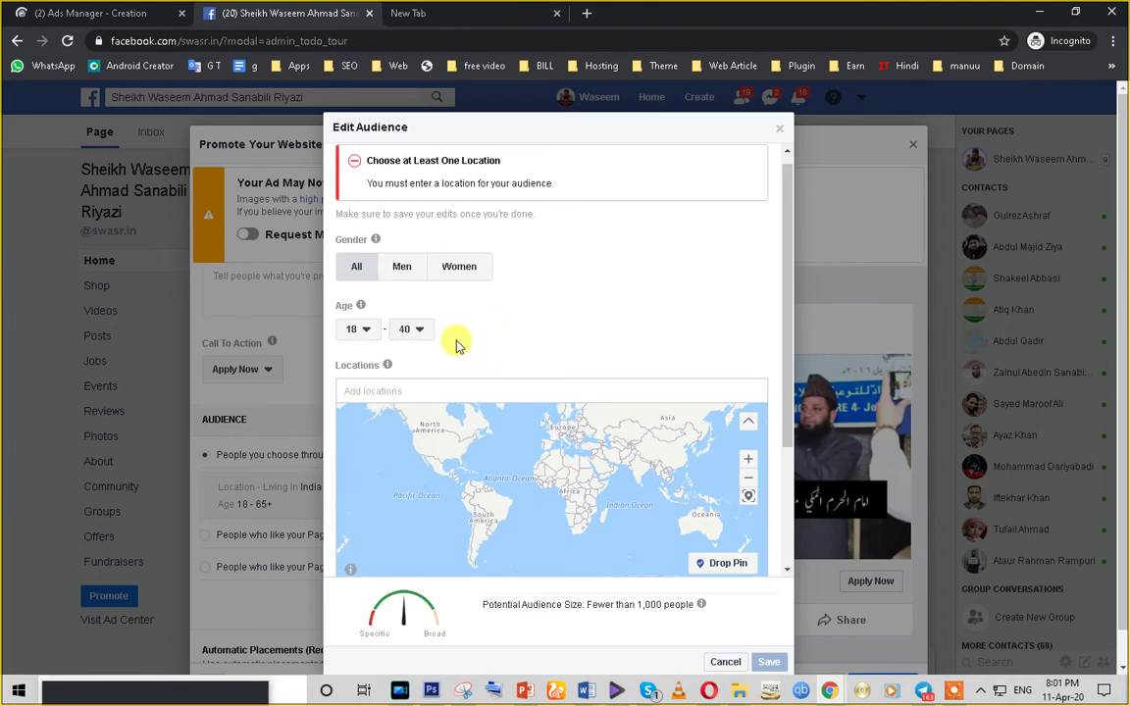
{"action": "left_click", "coordinate": [424, 334]}
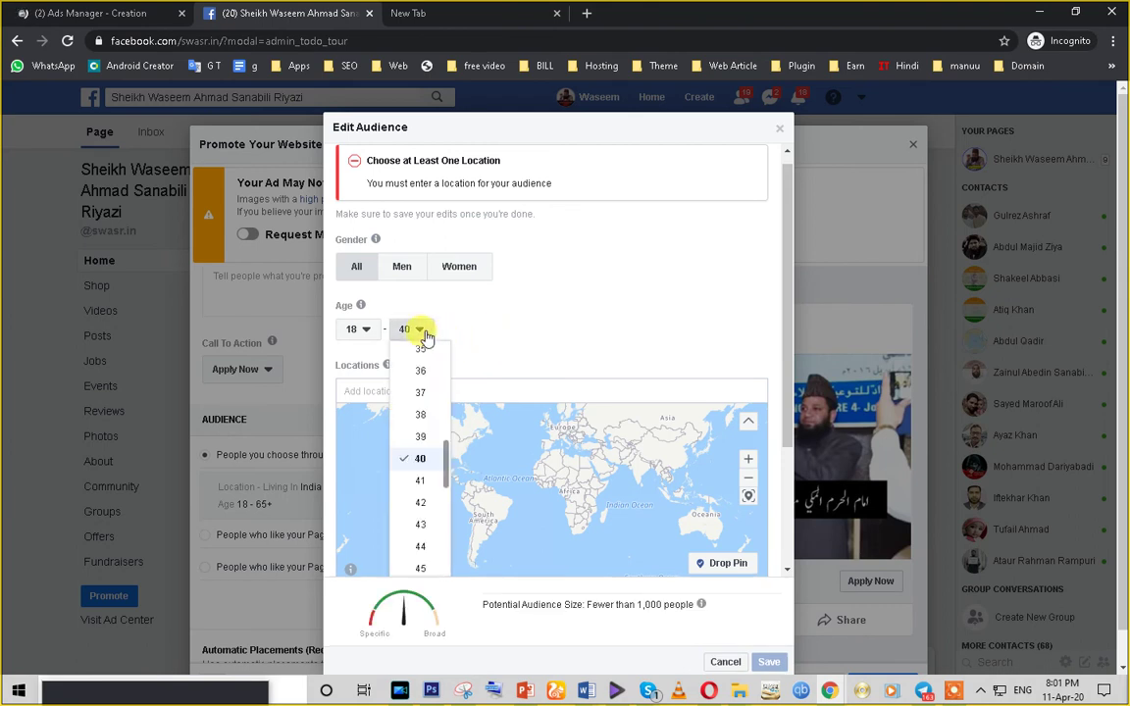
{"action": "left_click", "coordinate": [519, 338]}
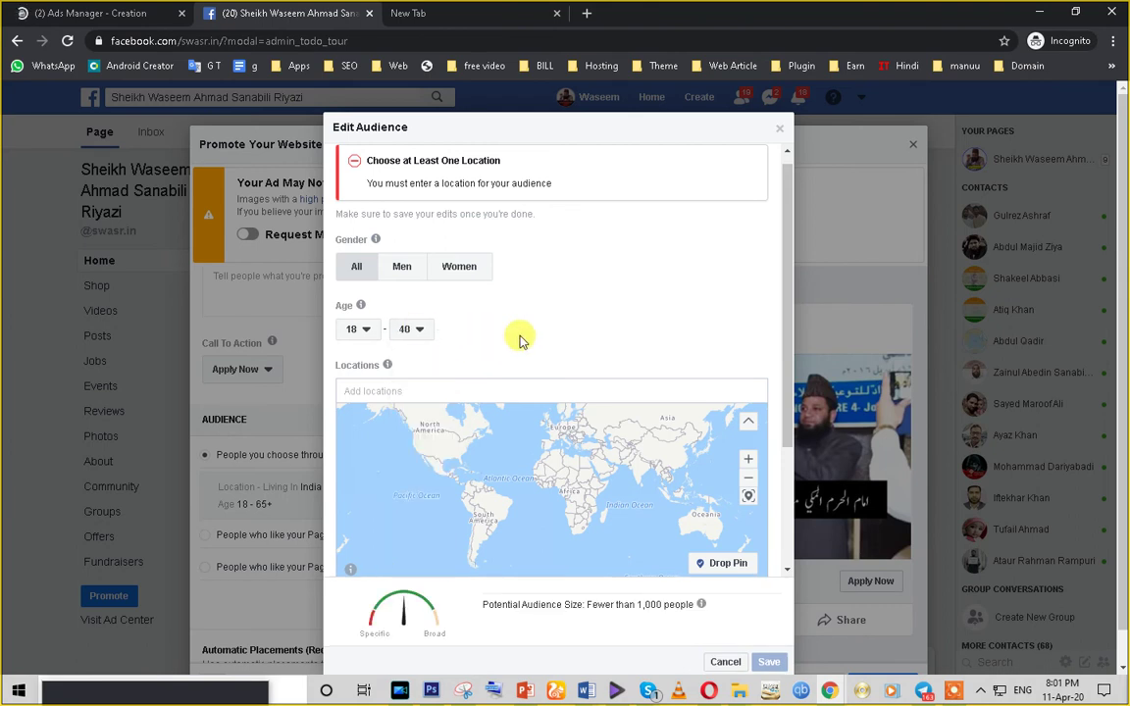
{"action": "left_click", "coordinate": [400, 387]}
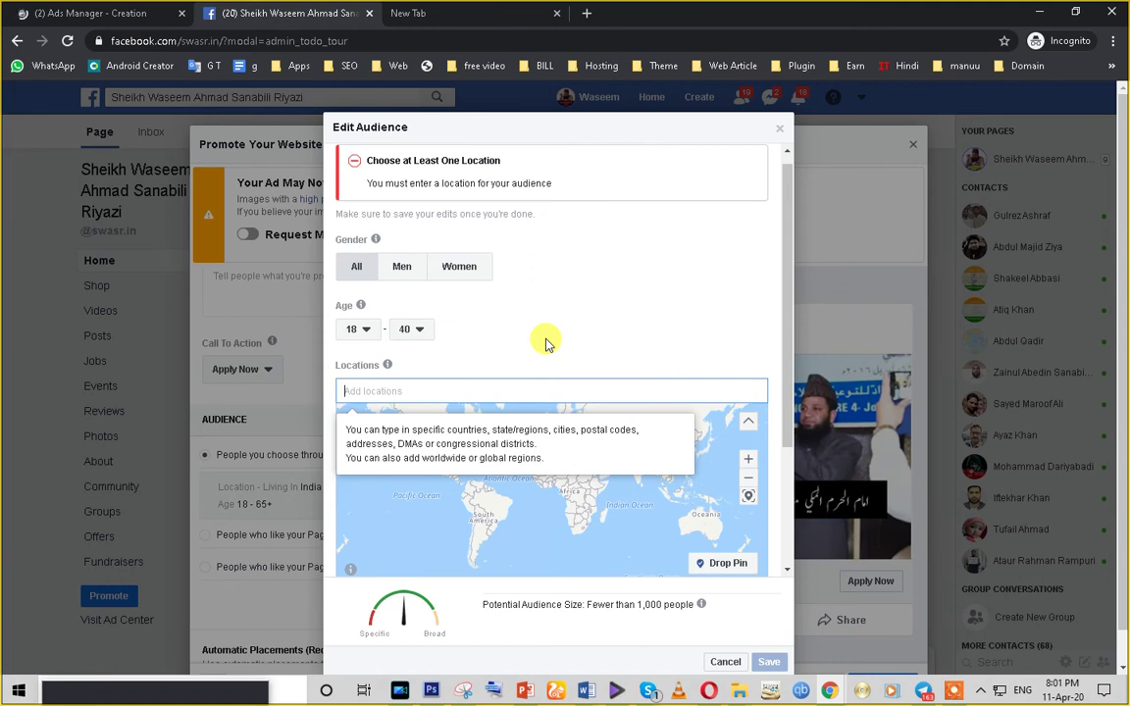
{"action": "type", "text": "delhi"}
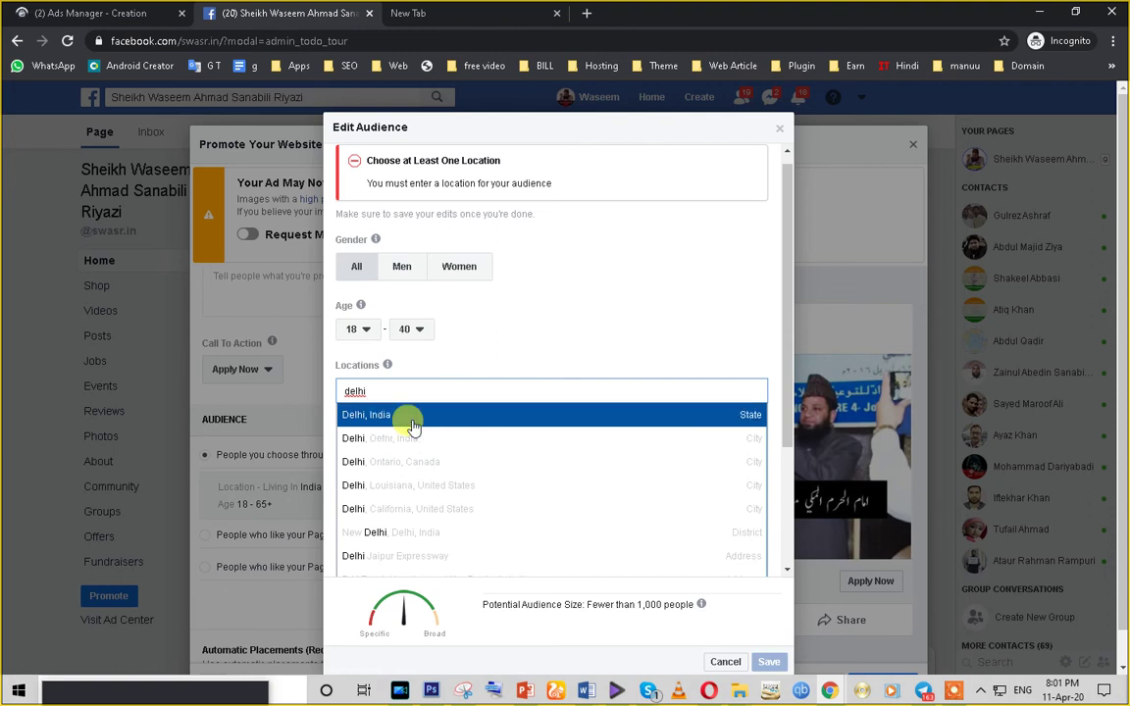
{"action": "left_click", "coordinate": [408, 422]}
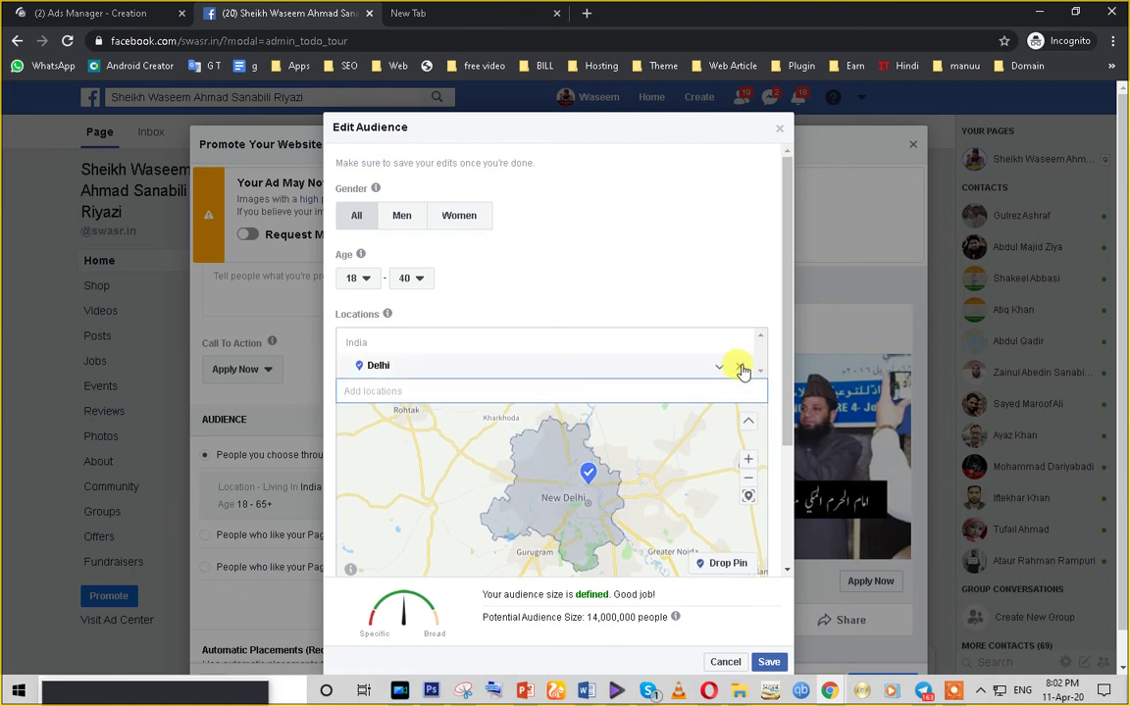
{"action": "key", "text": "BackSpace"}
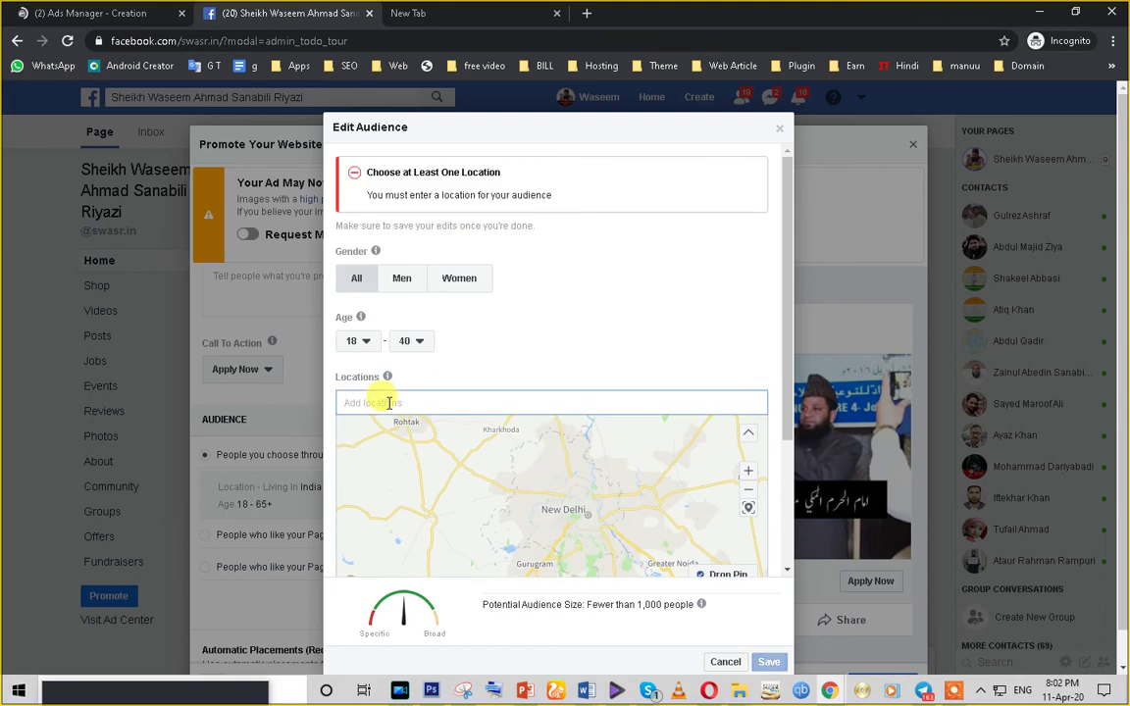
- Search for 'rohini' as the location, correcting the misspelt 'rohni'
{"action": "type", "text": "rohn"}
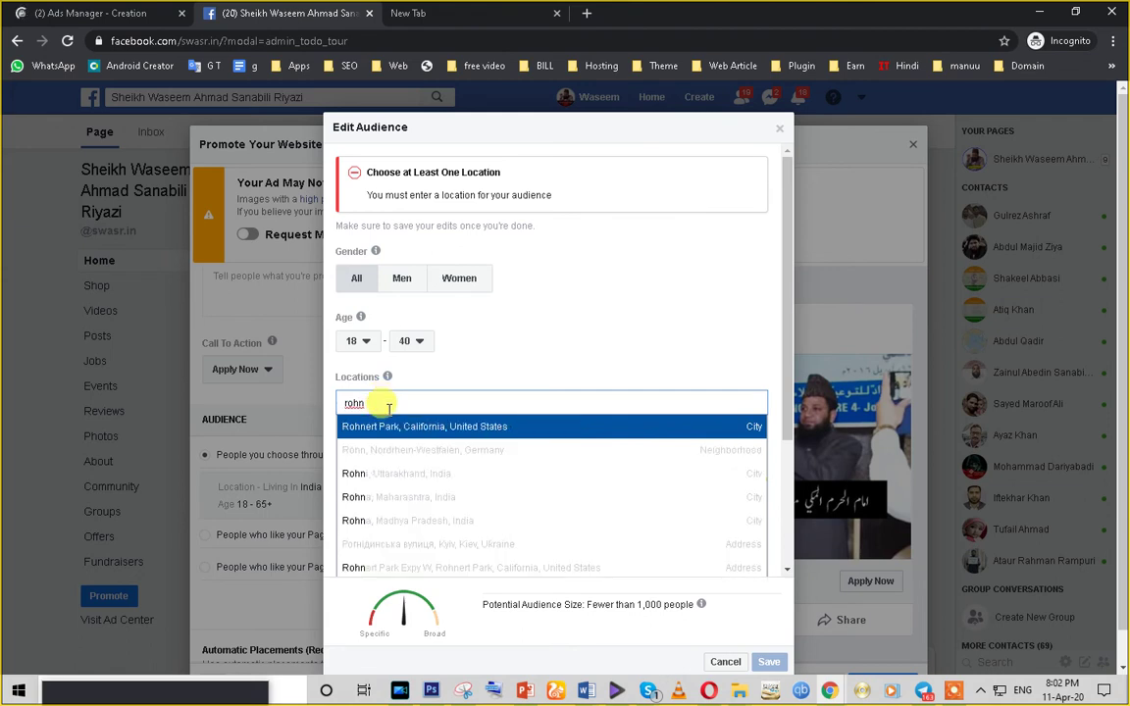
{"action": "type", "text": "i"}
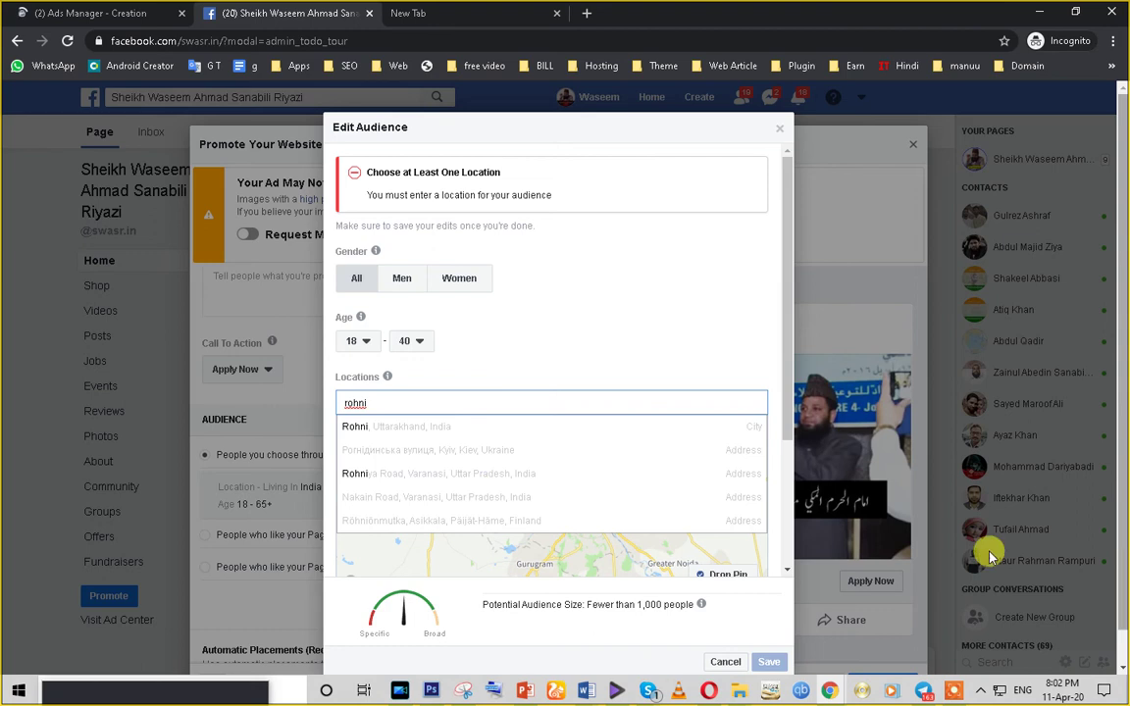
{"action": "scroll", "coordinate": [451, 463], "scroll_direction": "down", "scroll_amount": 1}
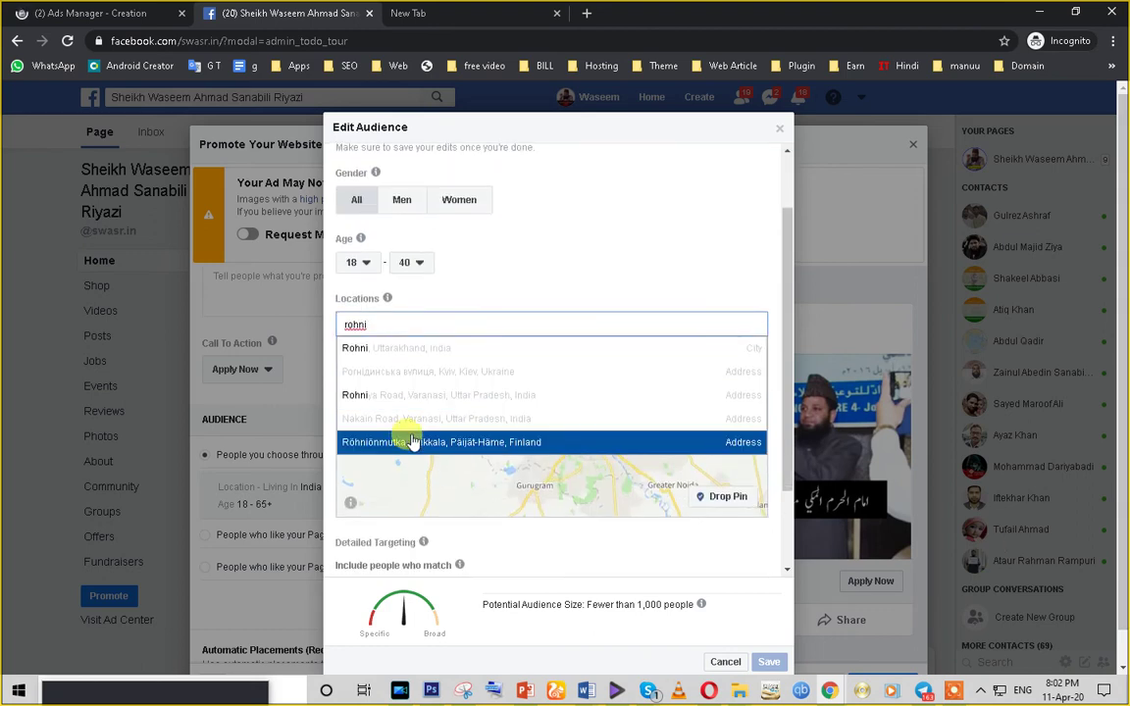
{"action": "type", "text": "de"}
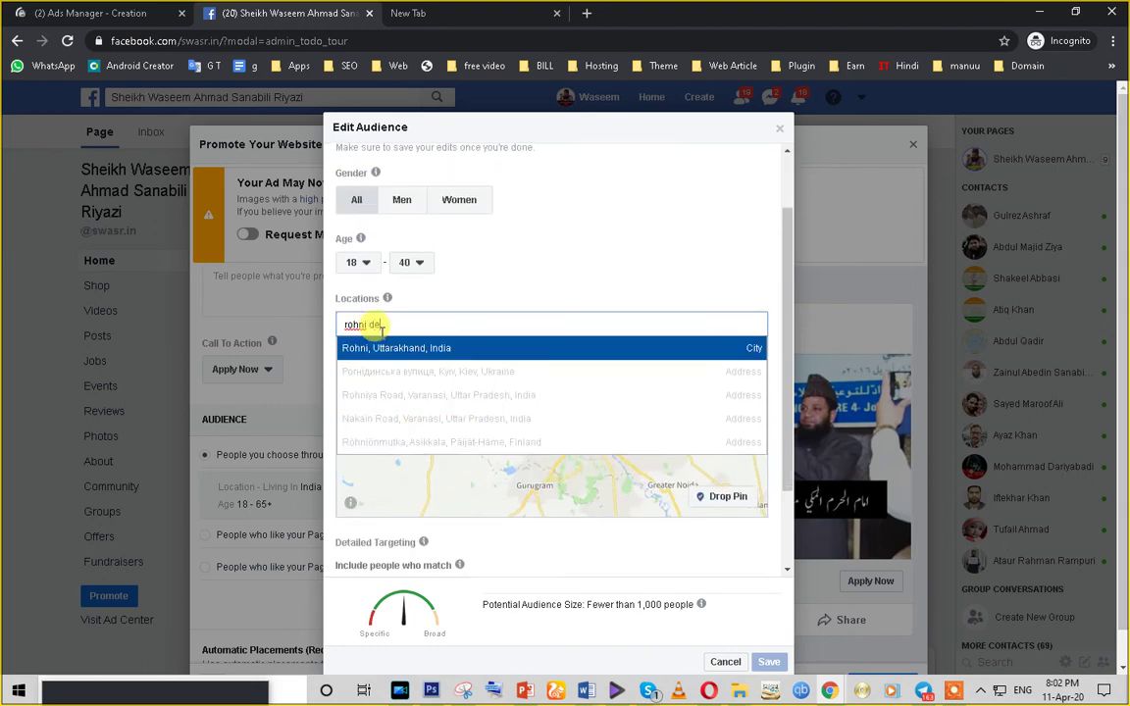
{"action": "type", "text": "l"}
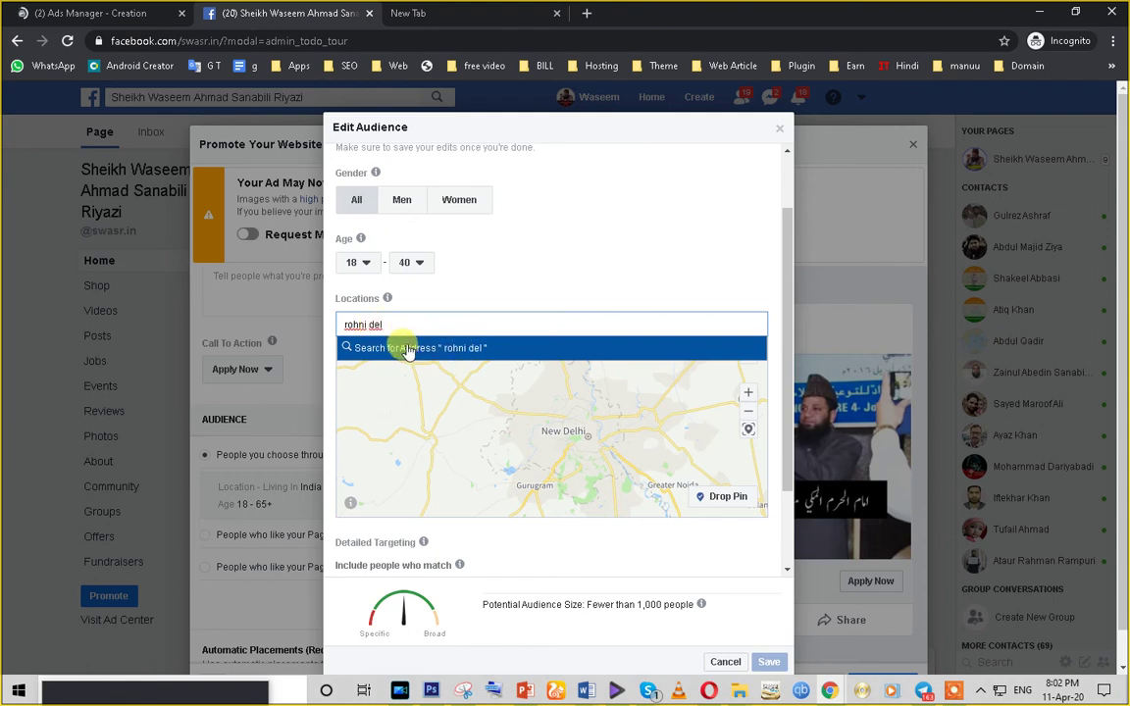
{"action": "key", "text": "BackSpace"}
{"action": "key", "text": "BackSpace"}
{"action": "key", "text": "BackSpace"}
{"action": "key", "text": "BackSpace"}
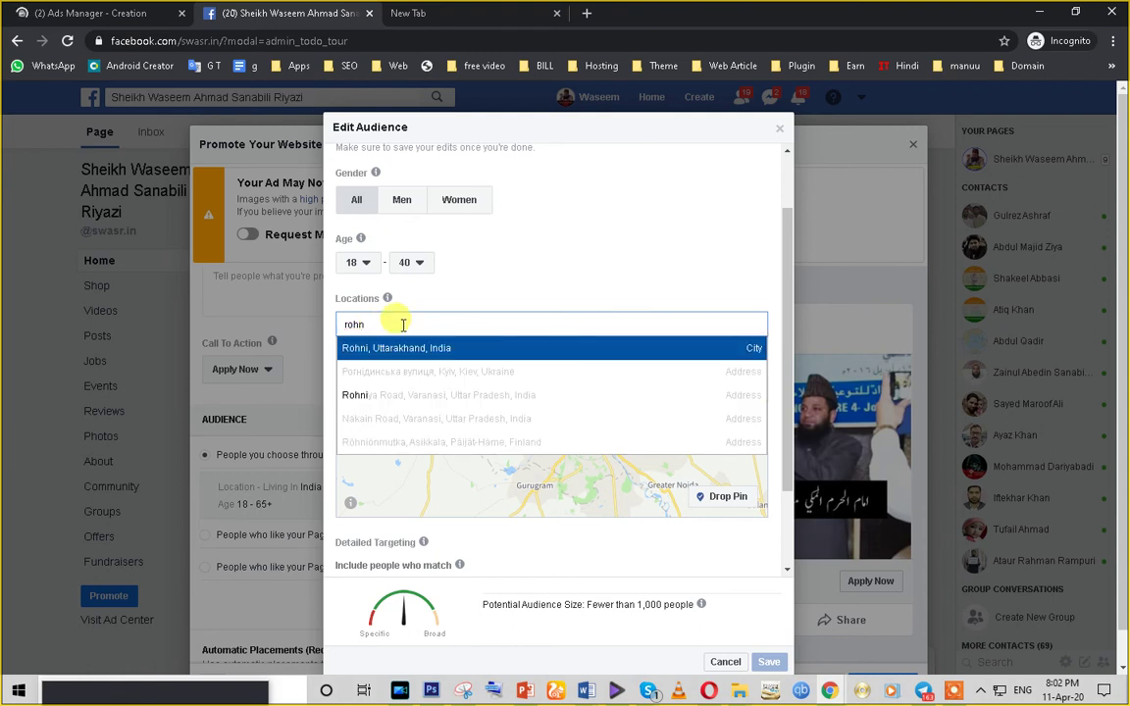
{"action": "key", "text": "BackSpace"}
{"action": "type", "text": "ini"}
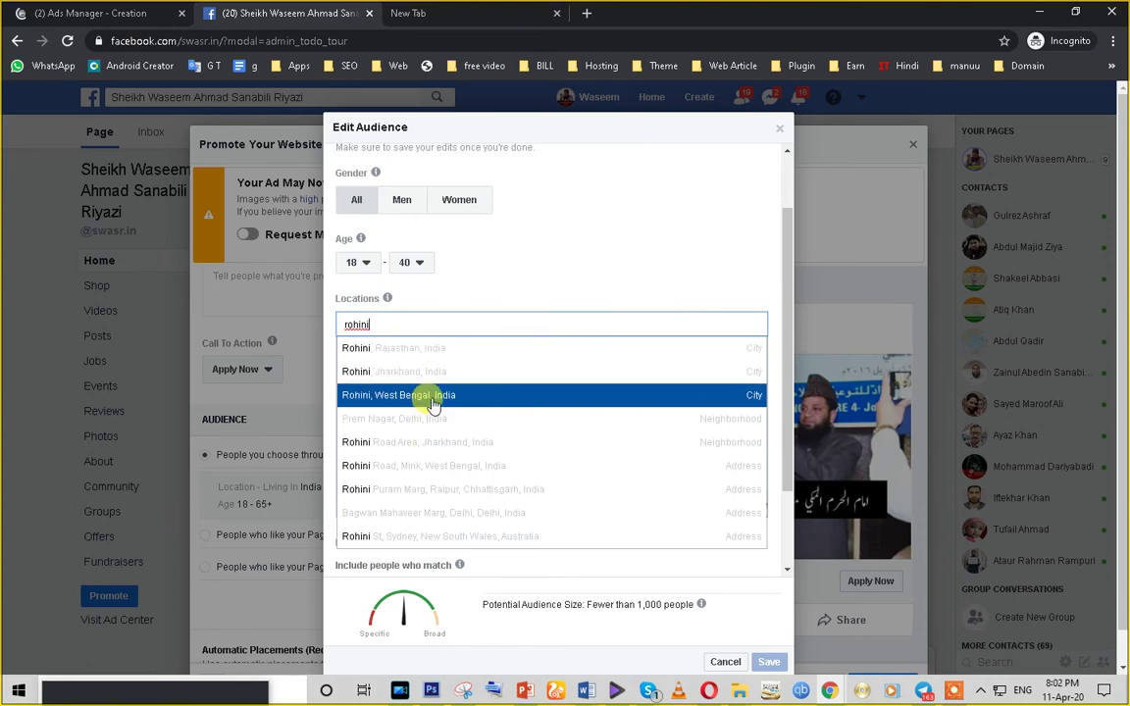
{"action": "scroll", "coordinate": [434, 416], "scroll_direction": "down", "scroll_amount": 2}
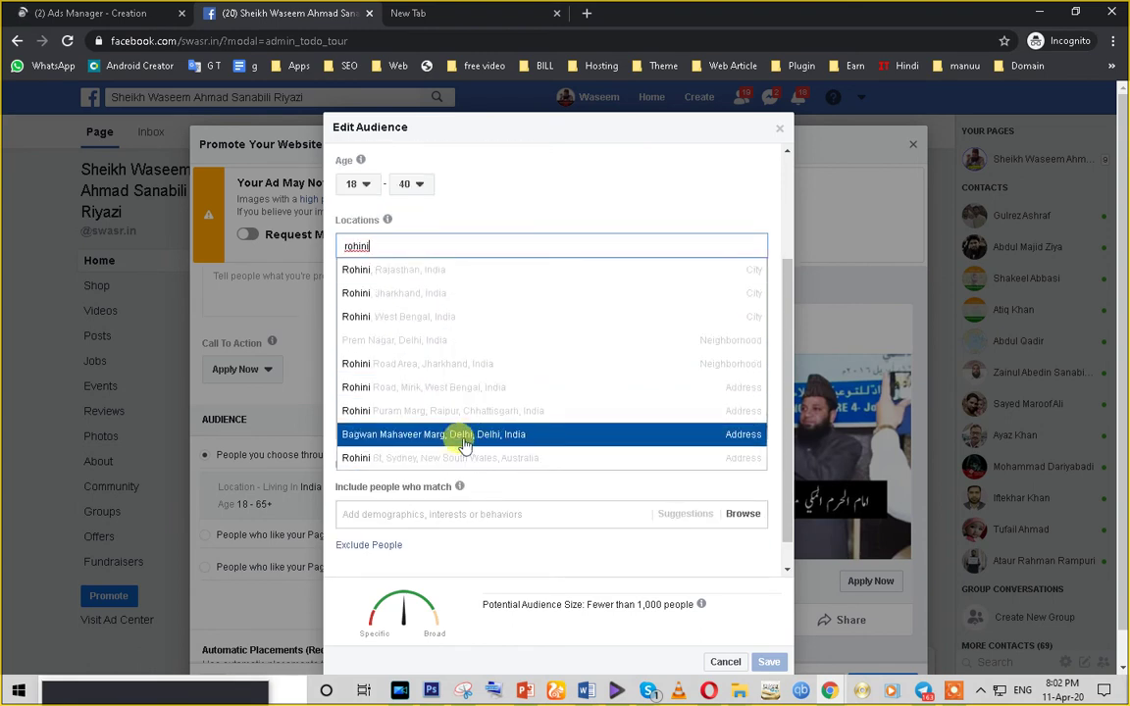
{"action": "scroll", "coordinate": [402, 395], "scroll_direction": "up", "scroll_amount": 2}
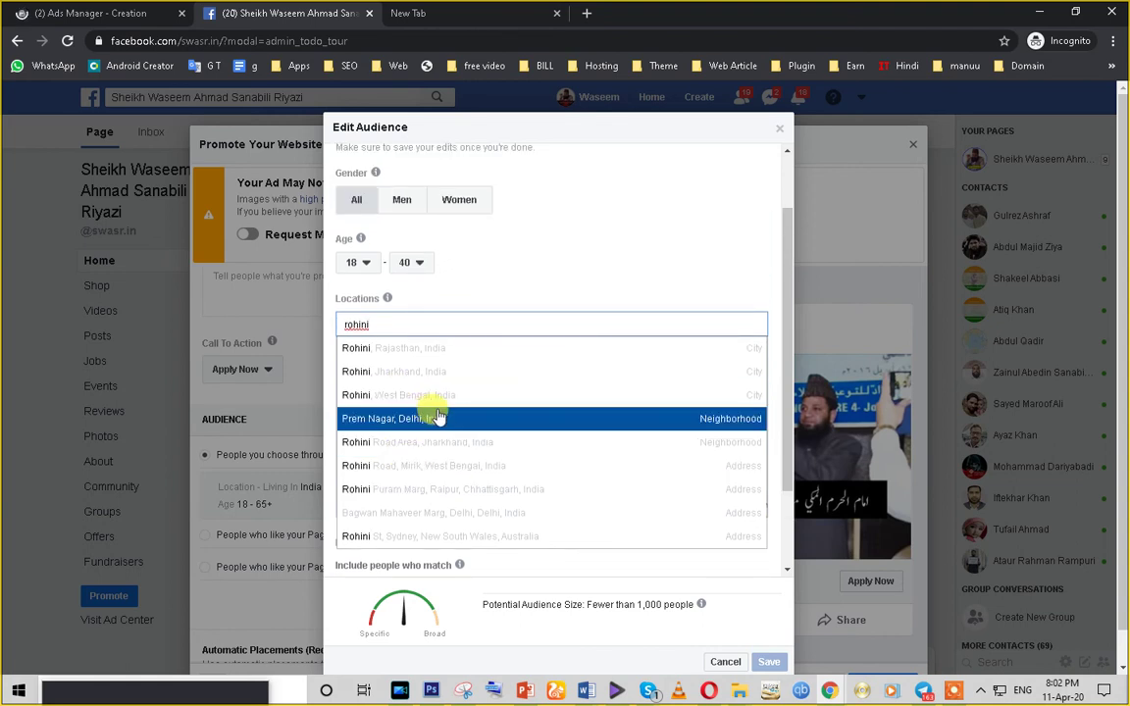
- Replace the search with 'okhla' and add Okhla, Delhi, India as the location
{"action": "triple_click", "coordinate": [366, 324]}
{"action": "double_click", "coordinate": [376, 324]}
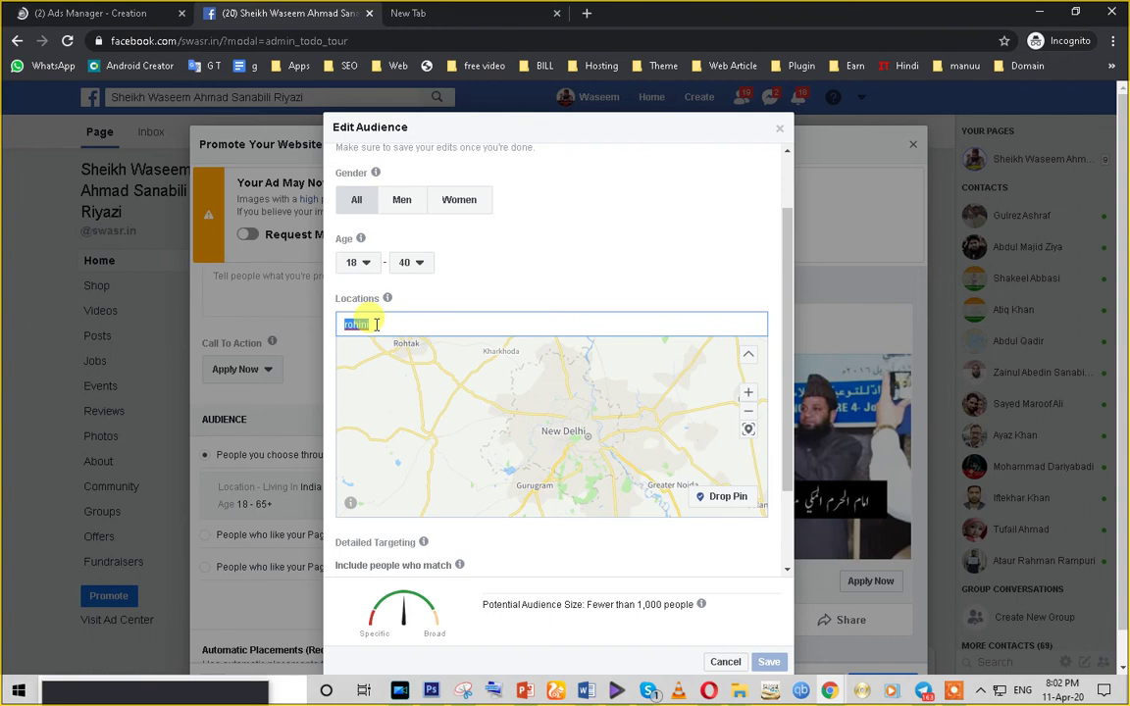
{"action": "type", "text": "okh"}
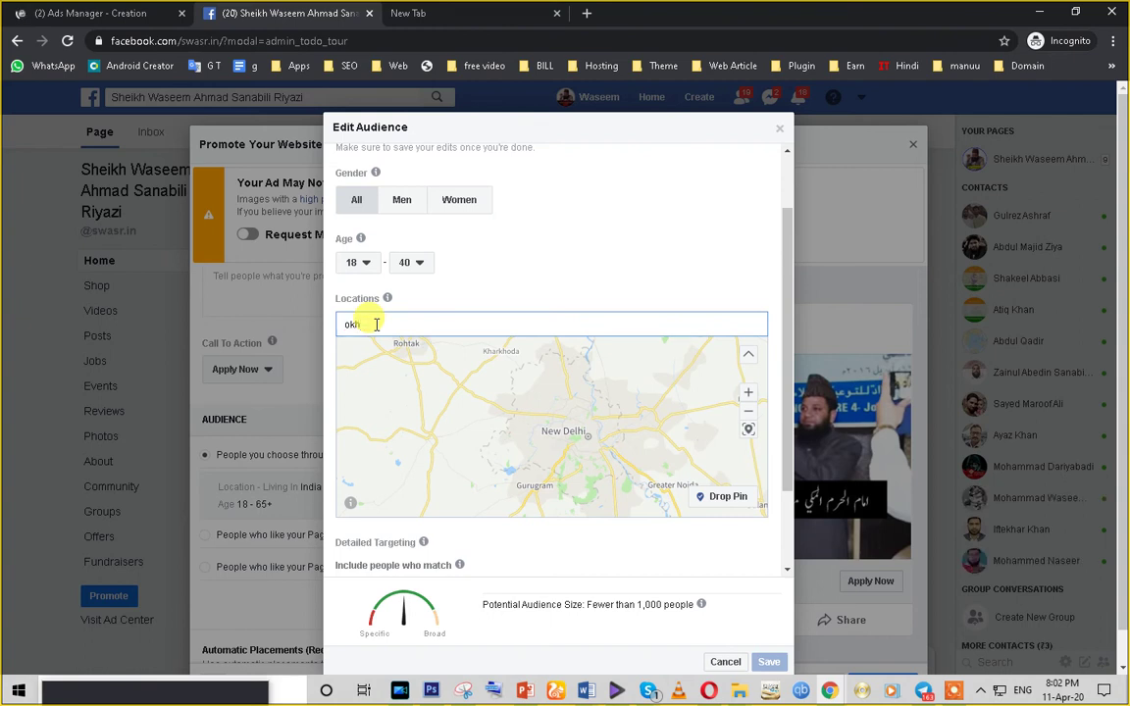
{"action": "type", "text": "la"}
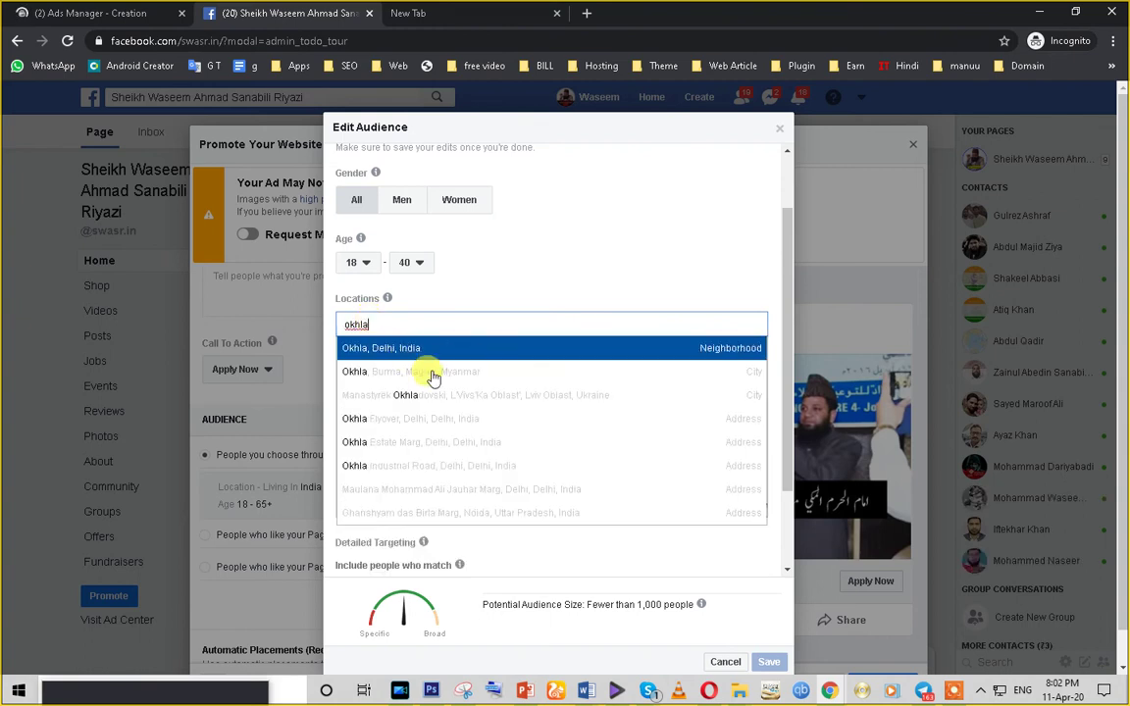
{"action": "left_click", "coordinate": [420, 357]}
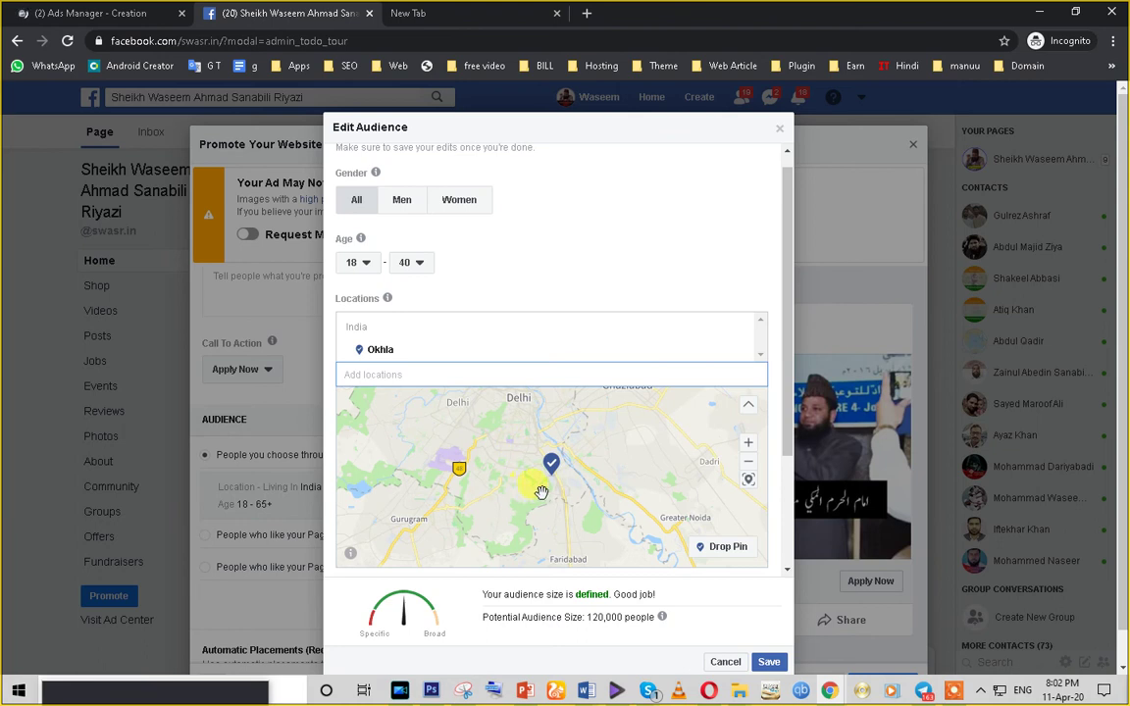
{"action": "scroll", "coordinate": [554, 507], "scroll_direction": "up", "scroll_amount": 1}
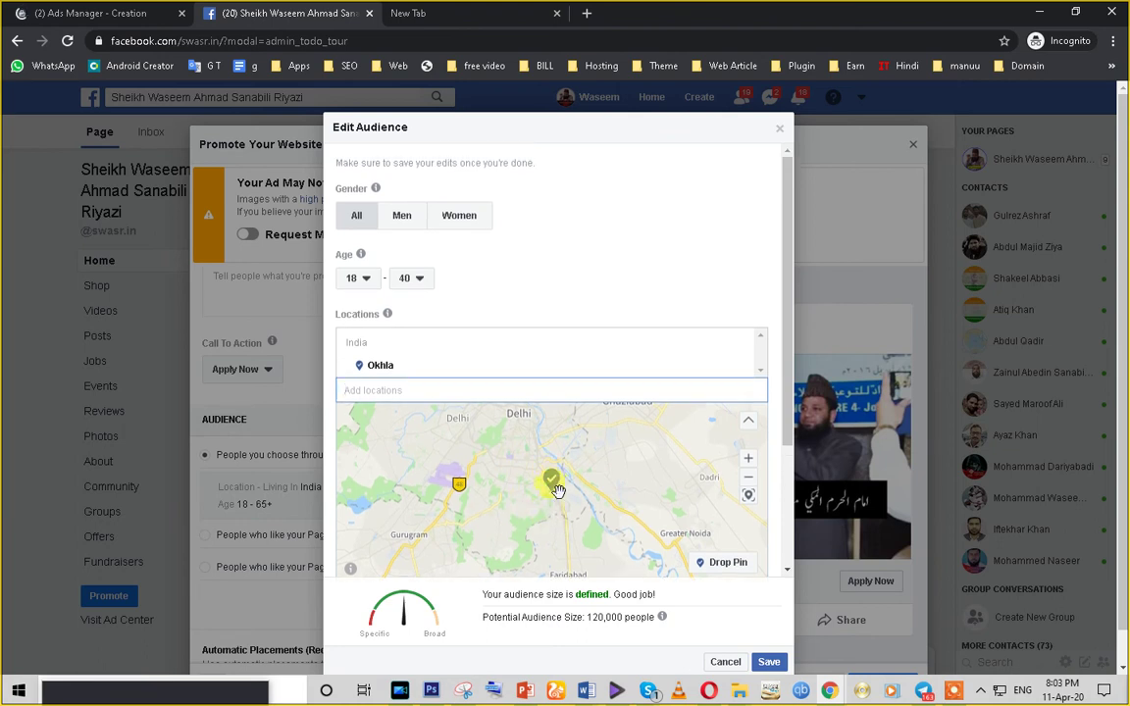
- Replace Okhla with the city Delhi, Delhi, India as the target location
{"action": "scroll", "coordinate": [627, 515], "scroll_direction": "down", "scroll_amount": 1}
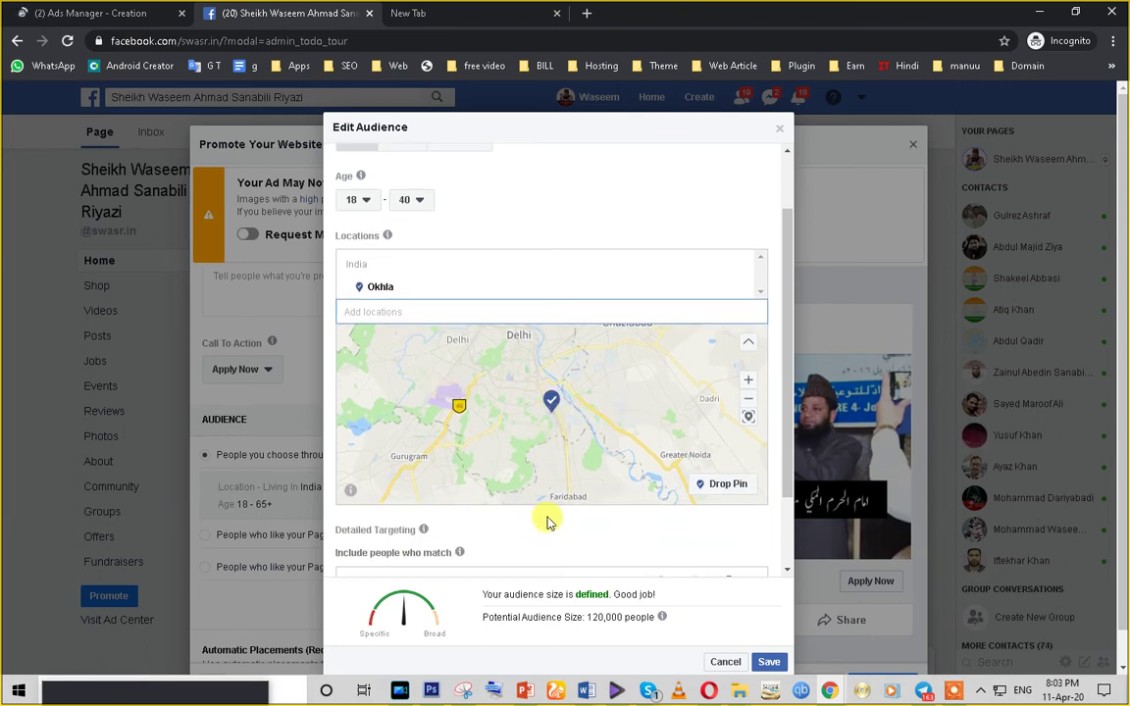
{"action": "type", "text": "de"}
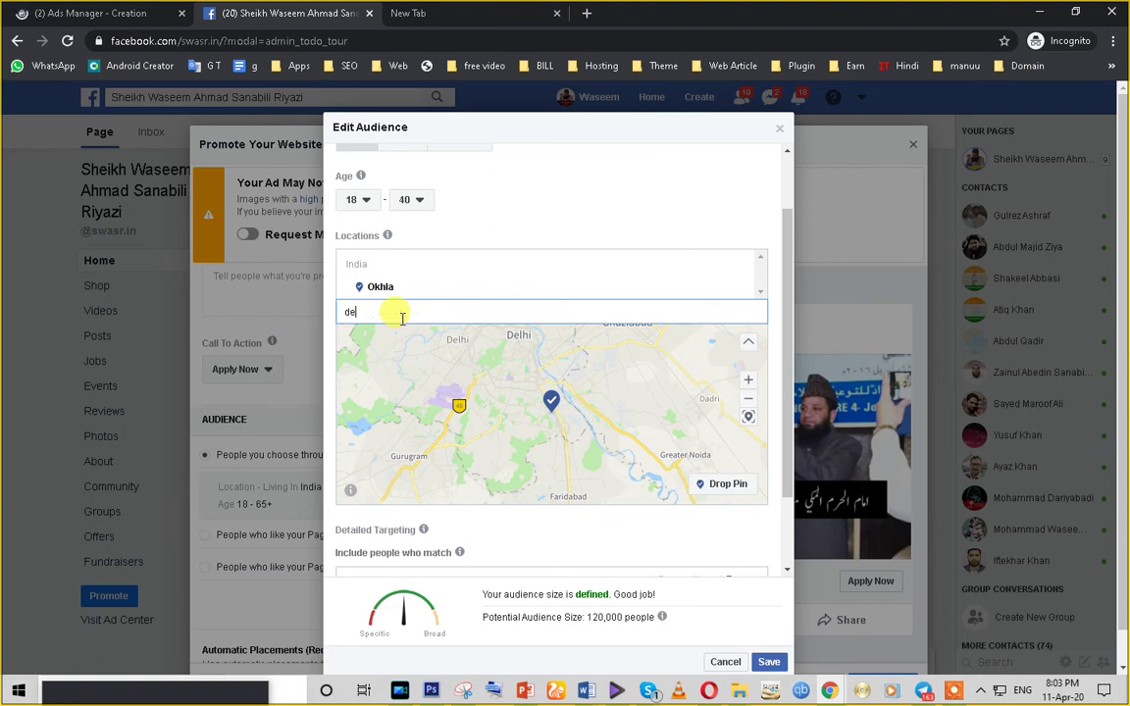
{"action": "type", "text": "l"}
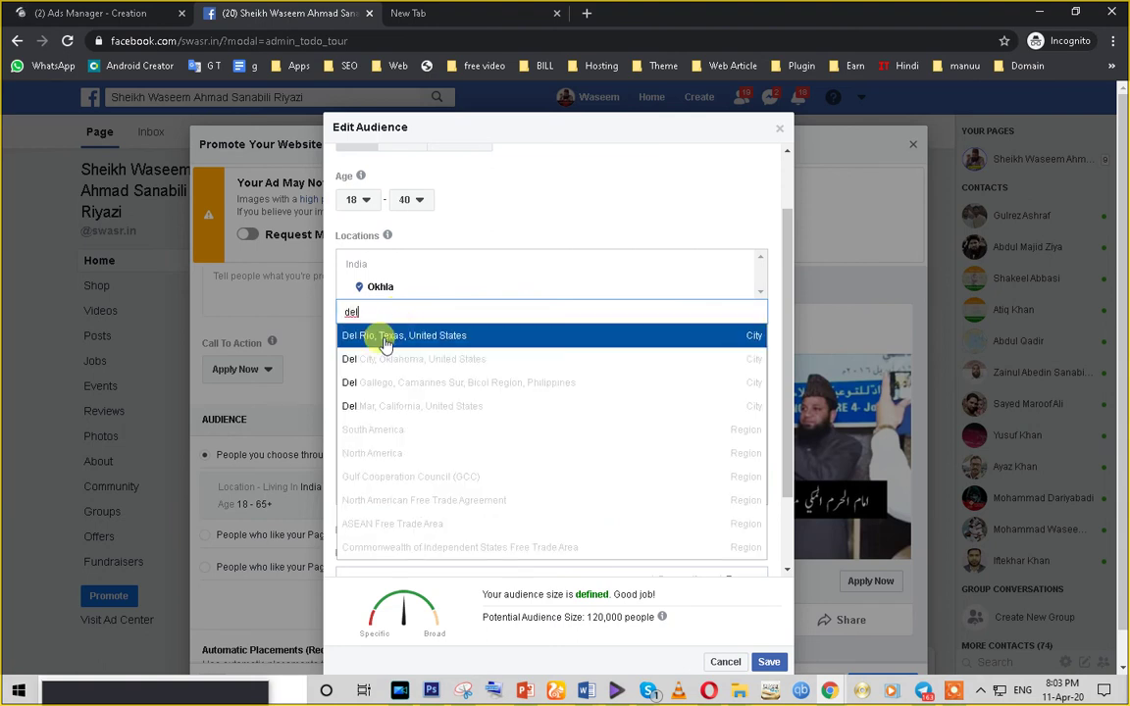
{"action": "type", "text": "hi"}
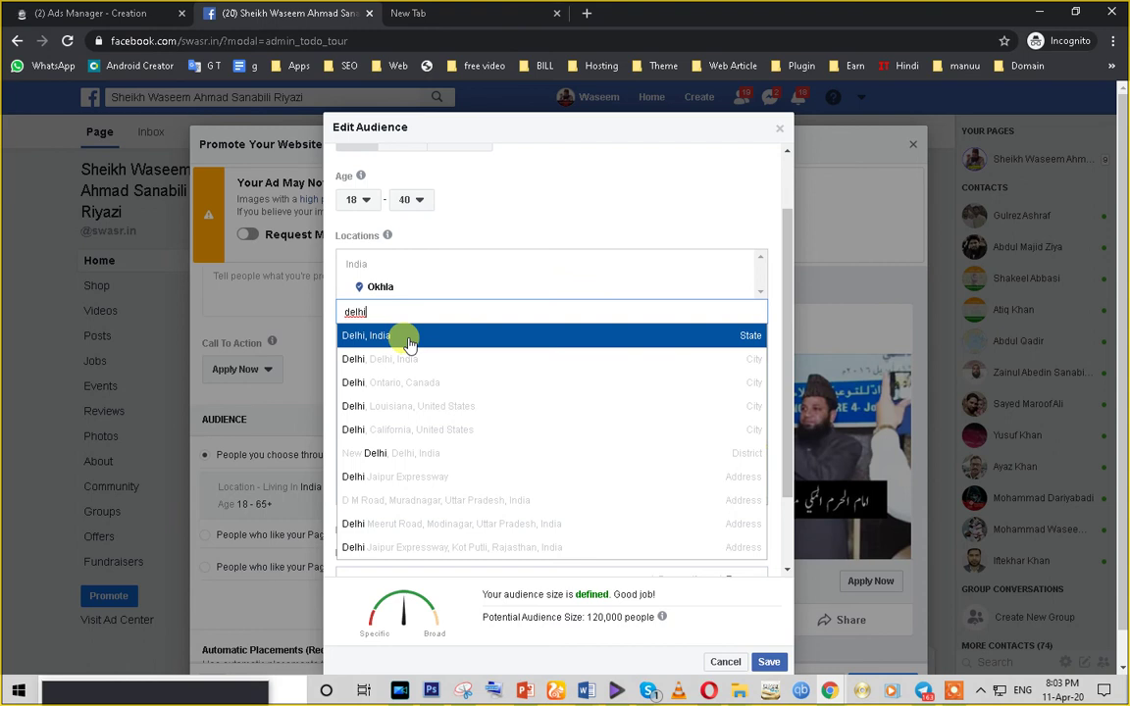
{"action": "left_click", "coordinate": [411, 344]}
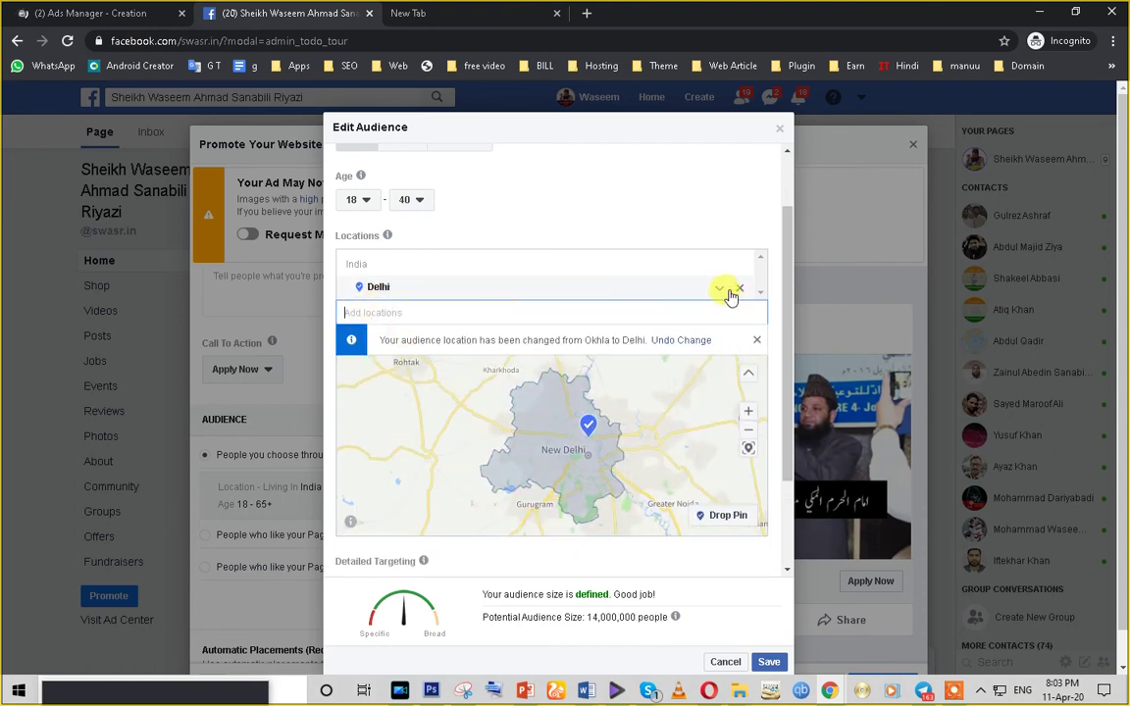
{"action": "left_click", "coordinate": [733, 292]}
{"action": "left_click", "coordinate": [362, 263]}
{"action": "type", "text": "delhi"}
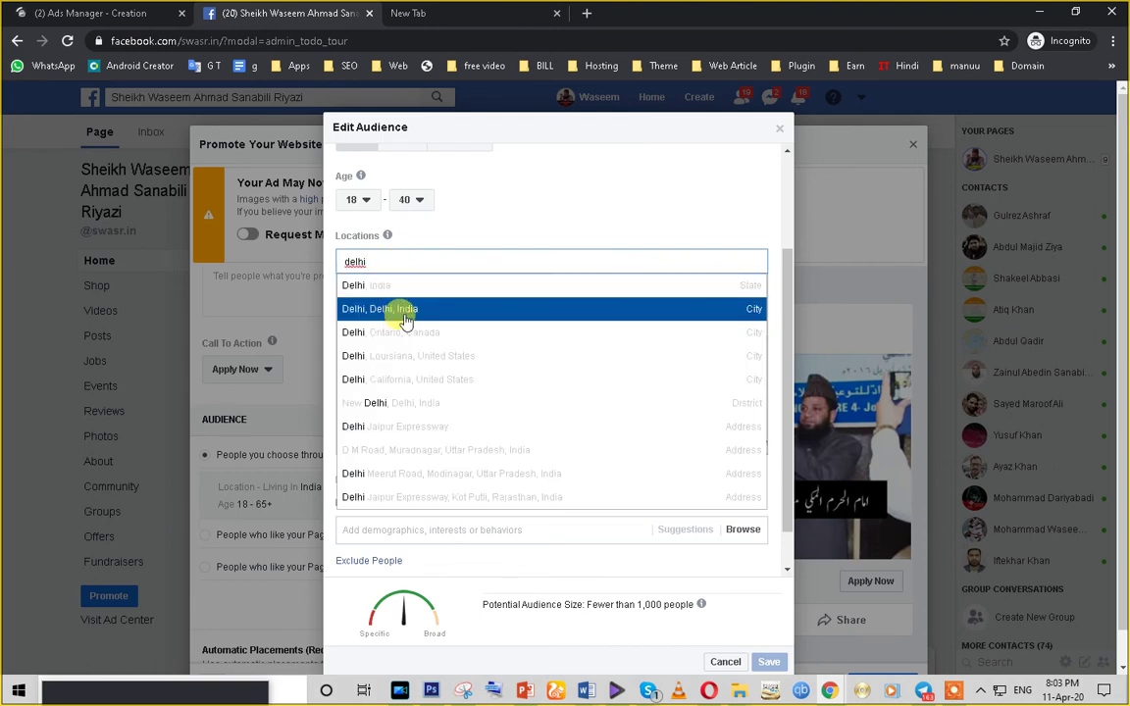
{"action": "left_click", "coordinate": [405, 312]}
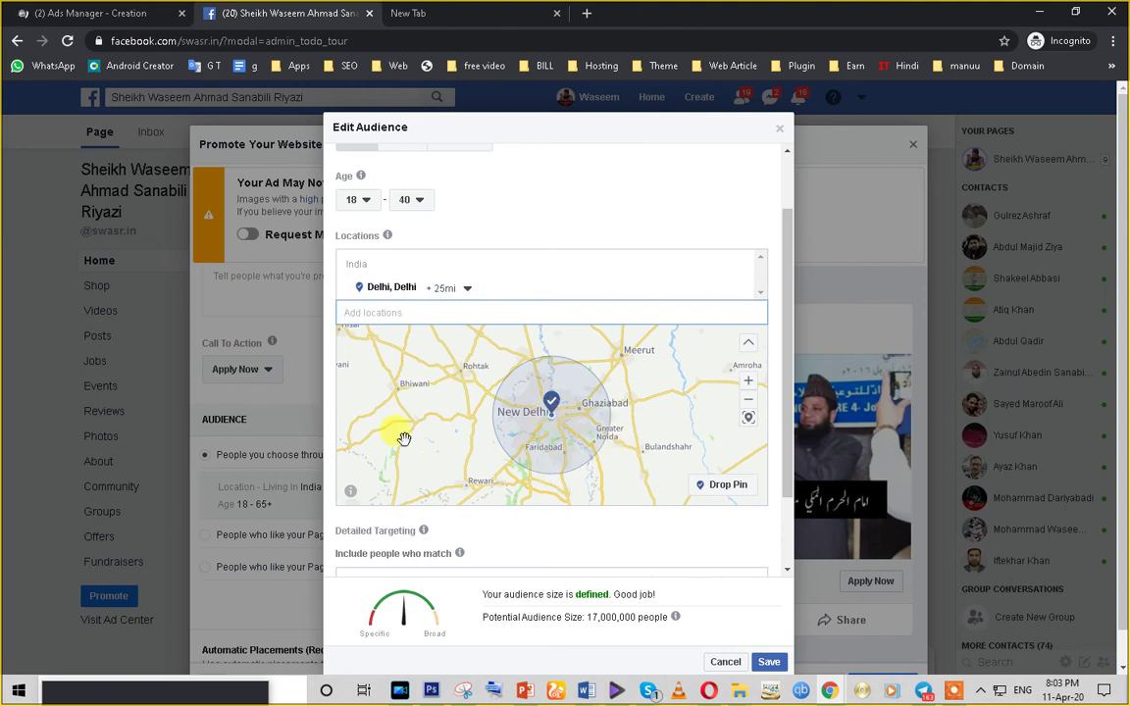
- Add Student to the detailed targeting
{"action": "scroll", "coordinate": [517, 586], "scroll_direction": "down", "scroll_amount": 1}
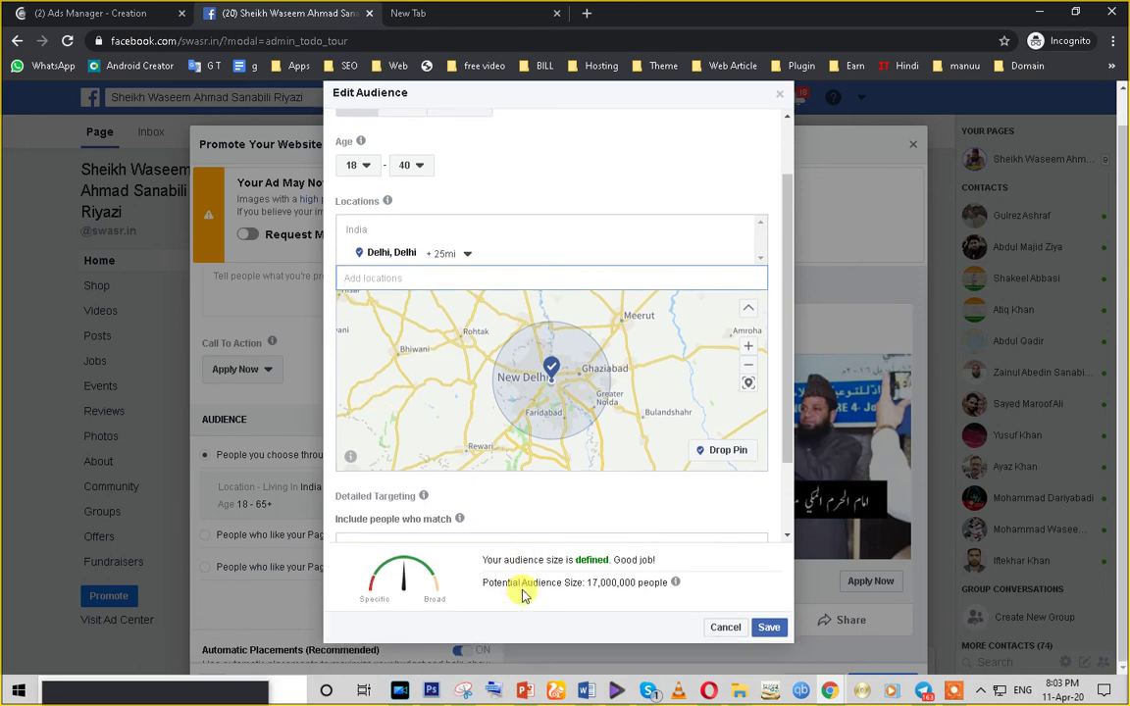
{"action": "left_click_drag", "start_coordinate": [787, 398], "coordinate": [787, 457]}
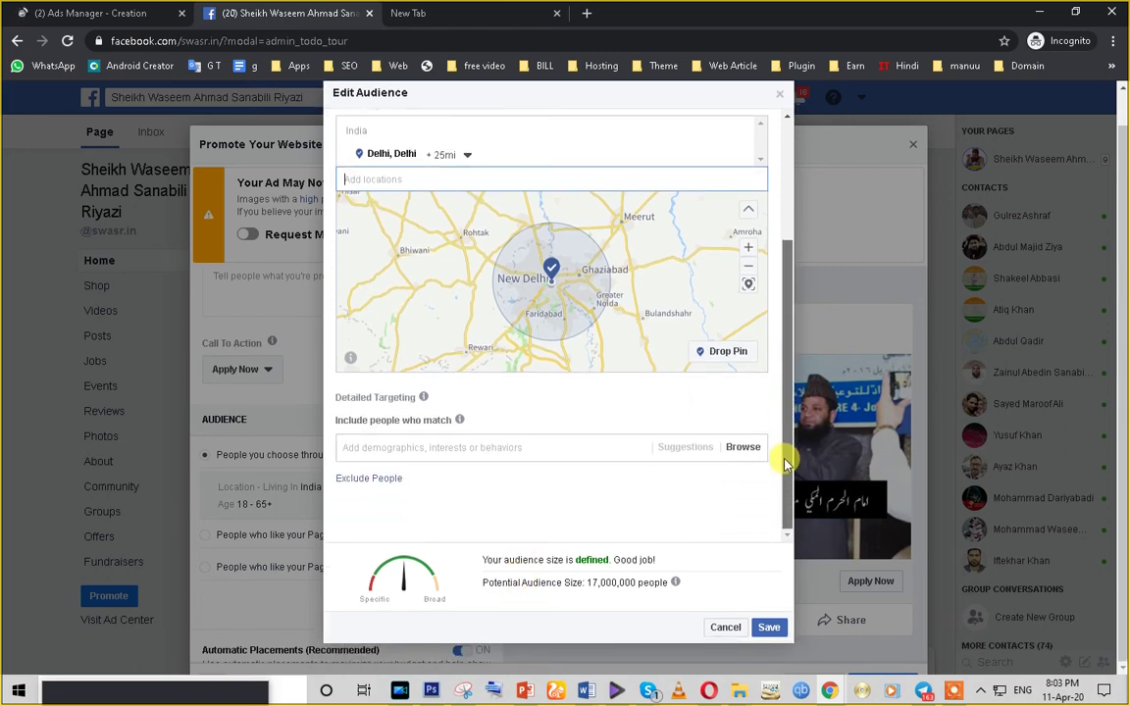
{"action": "left_click", "coordinate": [507, 447]}
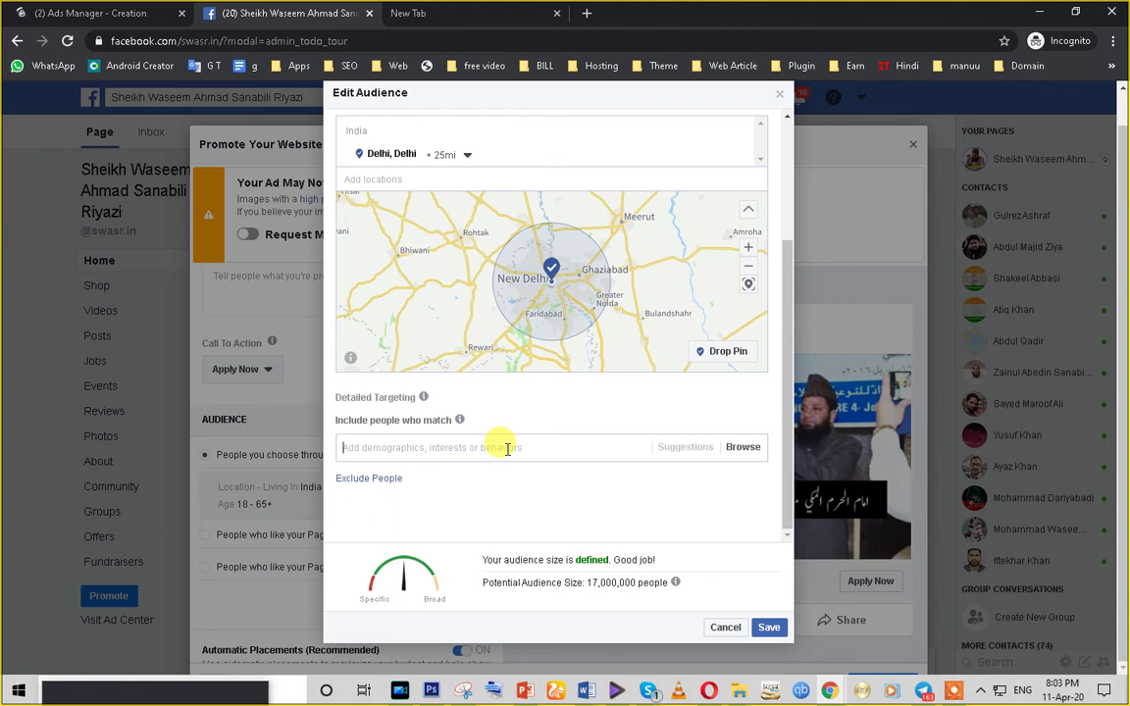
{"action": "type", "text": "stude"}
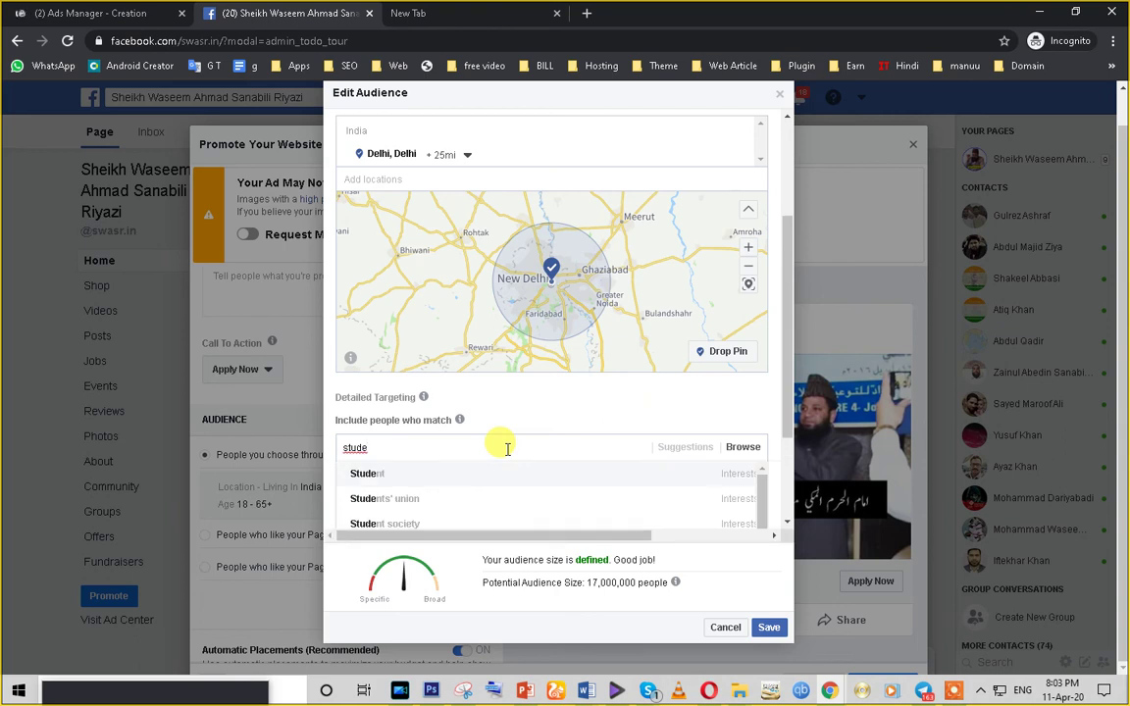
{"action": "left_click", "coordinate": [728, 484]}
- Search 'scienc' and add Life, Physical and Social Sciences to detailed targeting
{"action": "scroll", "coordinate": [727, 484], "scroll_direction": "down", "scroll_amount": 2}
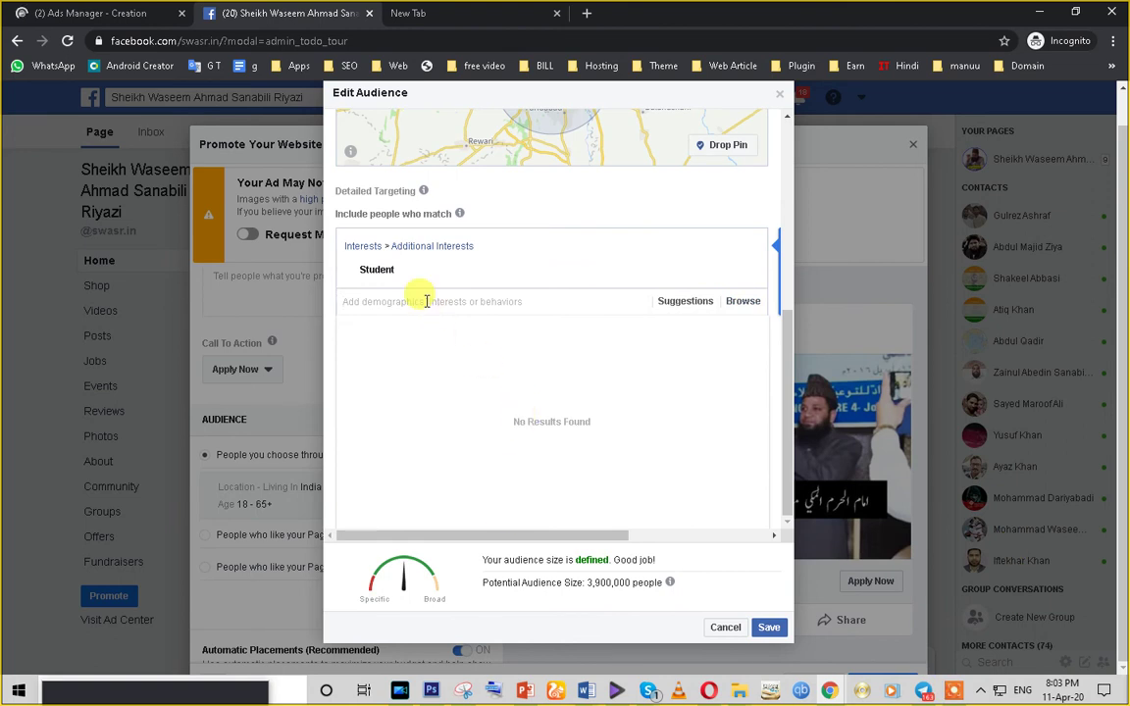
{"action": "mouse_move", "coordinate": [383, 273]}
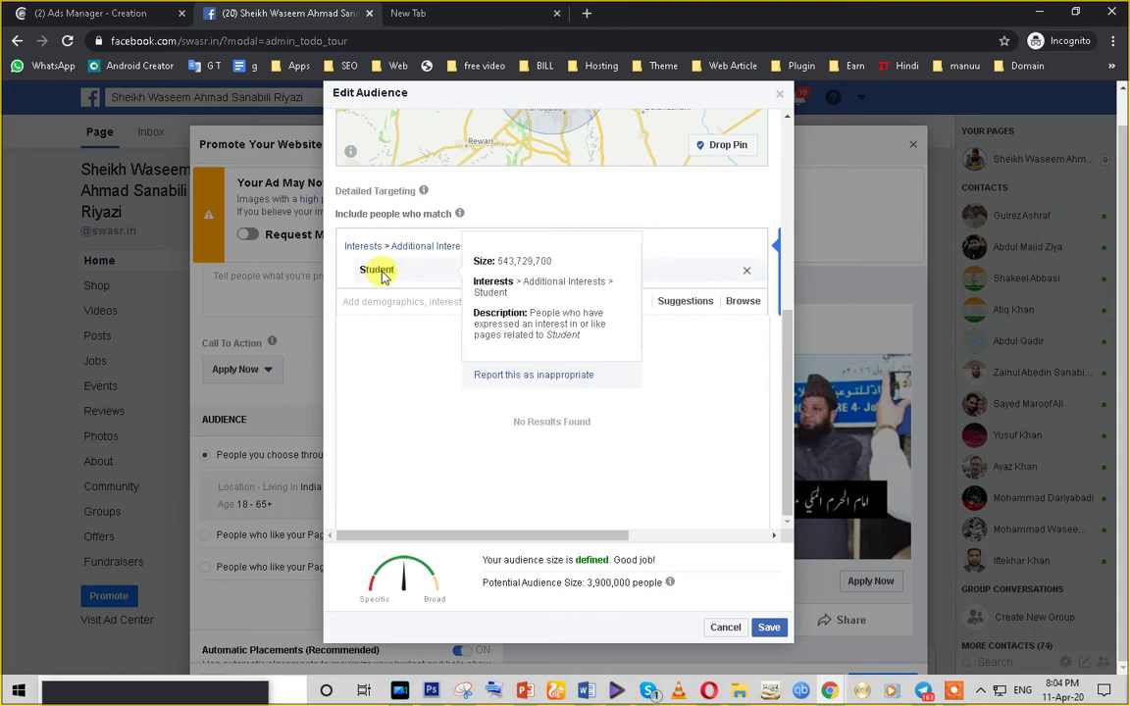
{"action": "left_click", "coordinate": [686, 304]}
{"action": "left_click", "coordinate": [742, 302]}
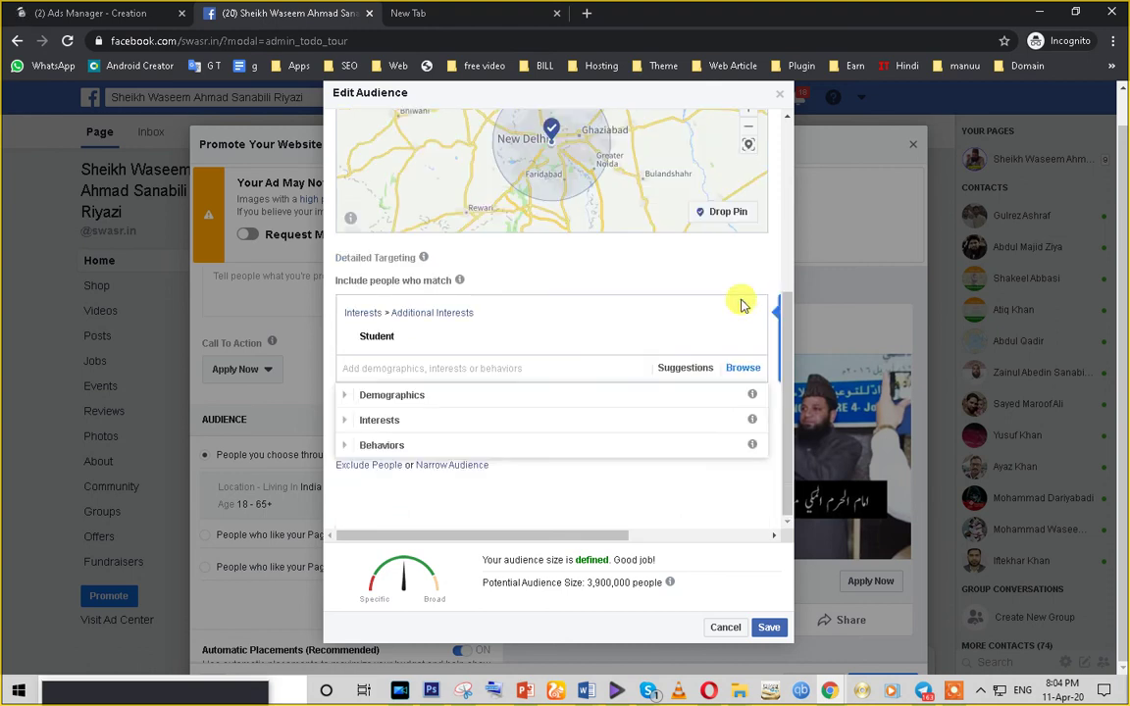
{"action": "left_click", "coordinate": [363, 368]}
{"action": "type", "text": "s"}
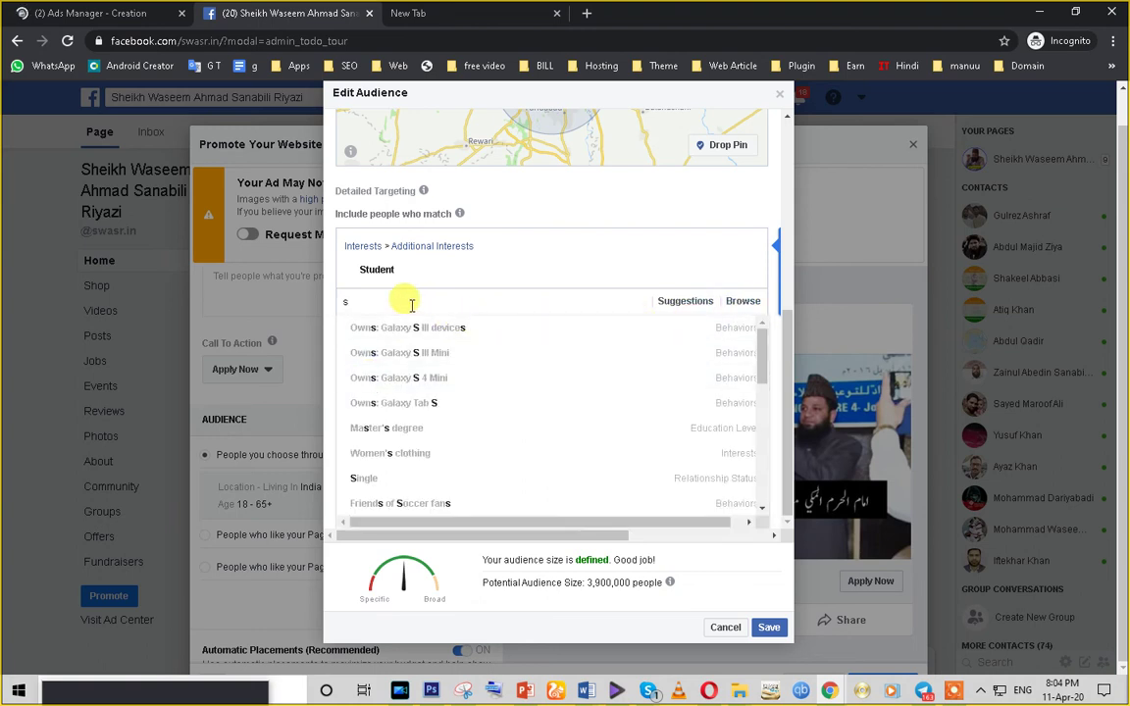
{"action": "key", "text": "BackSpace"}
{"action": "type", "text": "stu"}
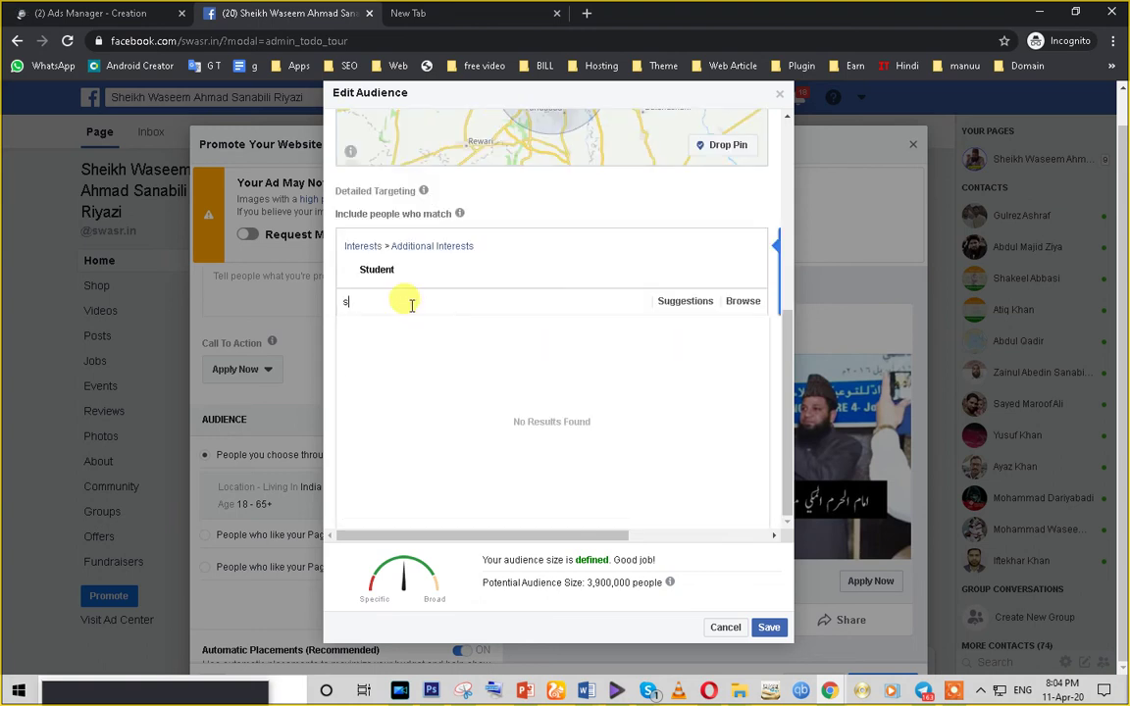
{"action": "type", "text": "nt lo"}
{"action": "key", "text": "BackSpace"}
{"action": "key", "text": "BackSpace"}
{"action": "key", "text": "BackSpace"}
{"action": "key", "text": "BackSpace"}
{"action": "key", "text": "BackSpace"}
{"action": "key", "text": "BackSpace"}
{"action": "key", "text": "BackSpace"}
{"action": "key", "text": "BackSpace"}
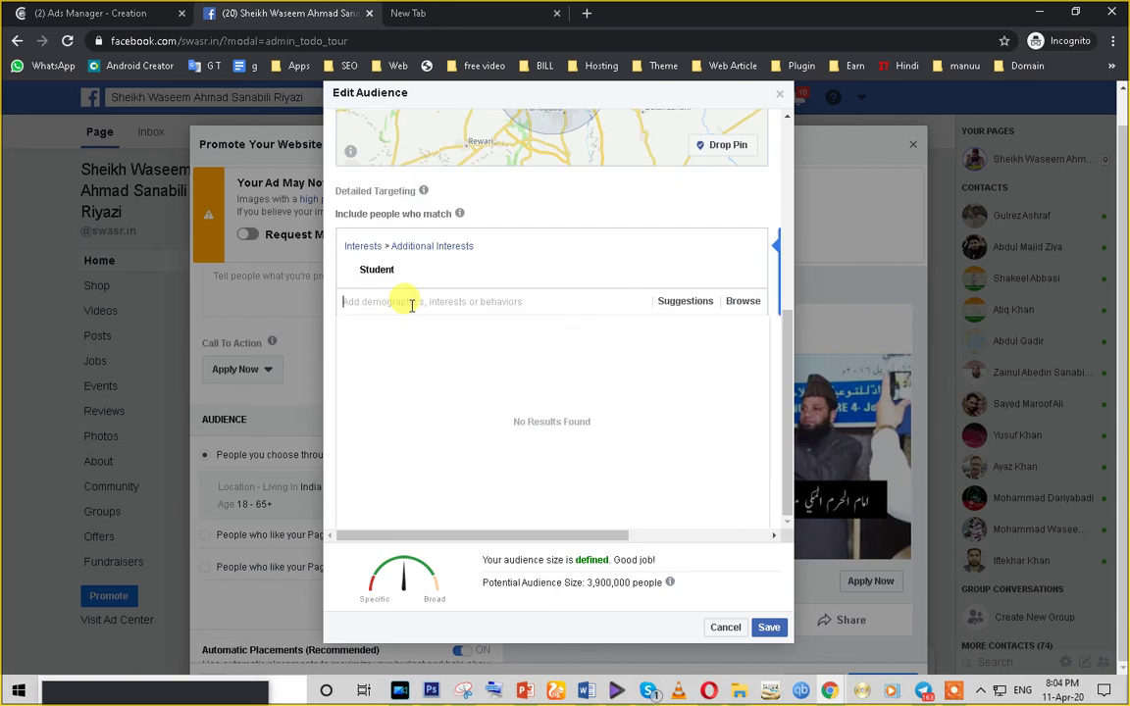
{"action": "type", "text": "scie"}
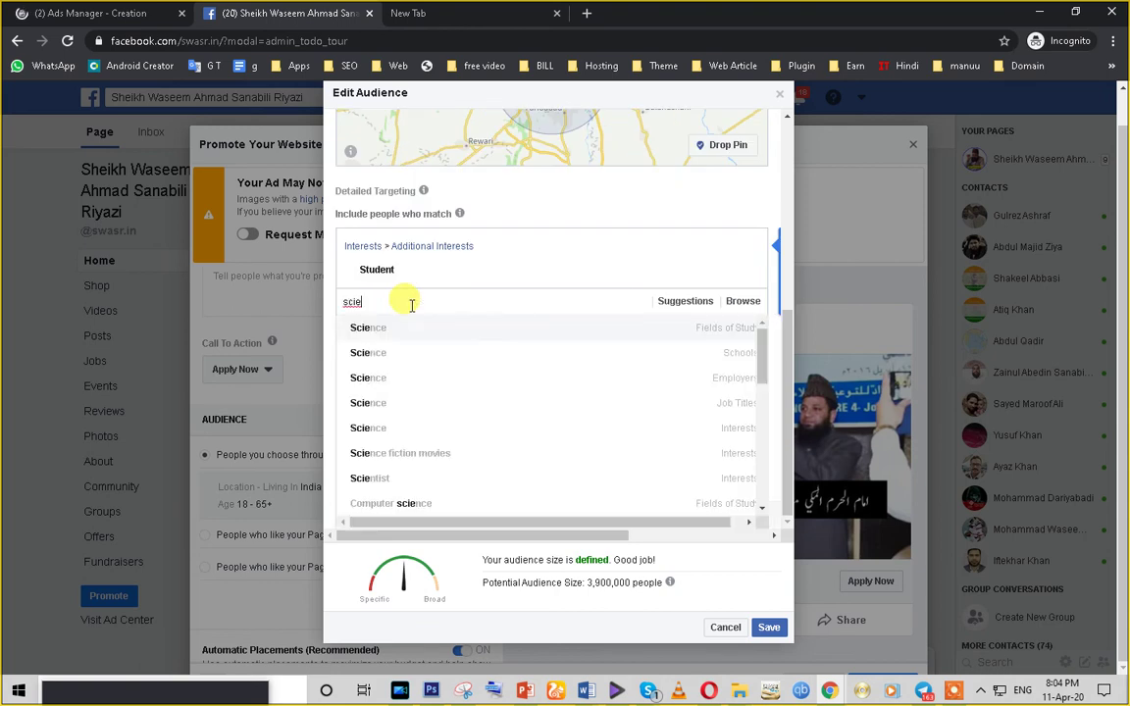
{"action": "type", "text": "nce student"}
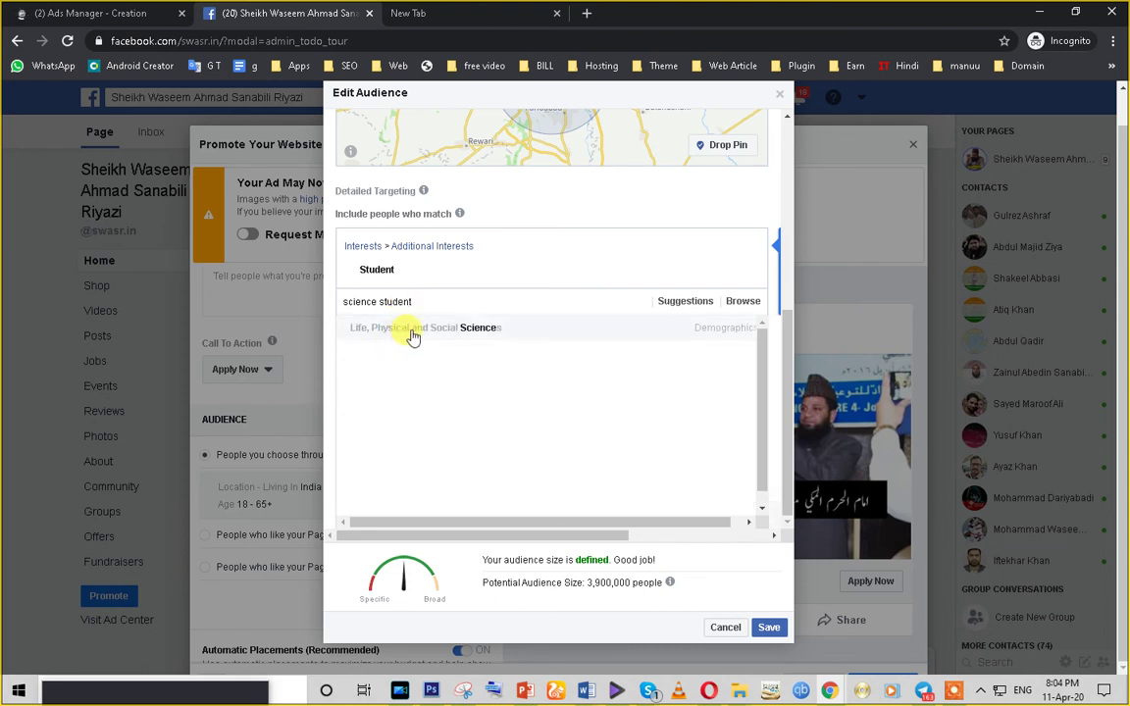
{"action": "left_click", "coordinate": [499, 338]}
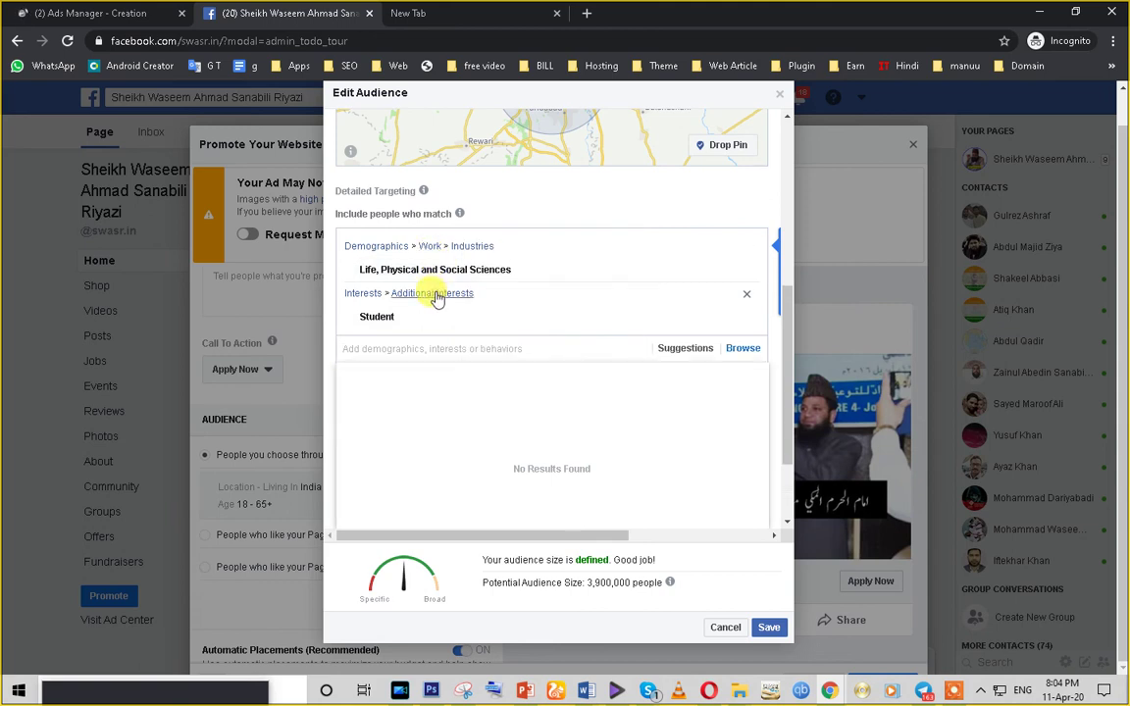
- Add Coffee from Food and drink > Beverages interests and save the audience
{"action": "left_click", "coordinate": [438, 300]}
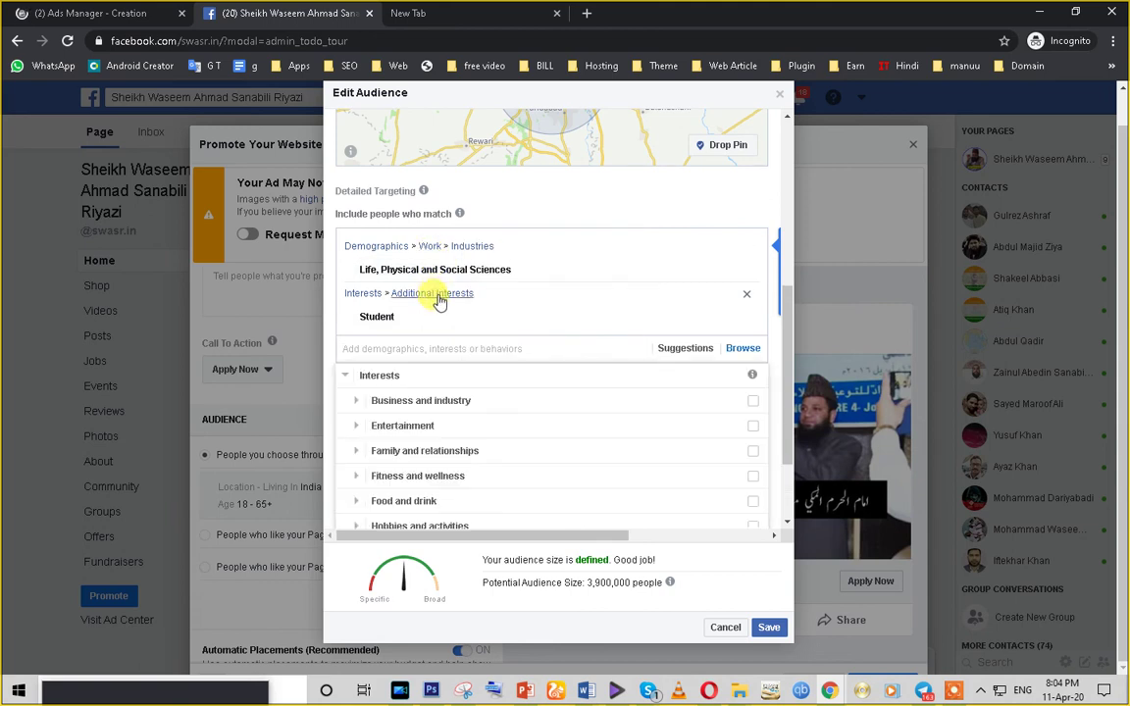
{"action": "scroll", "coordinate": [390, 472], "scroll_direction": "down", "scroll_amount": 1}
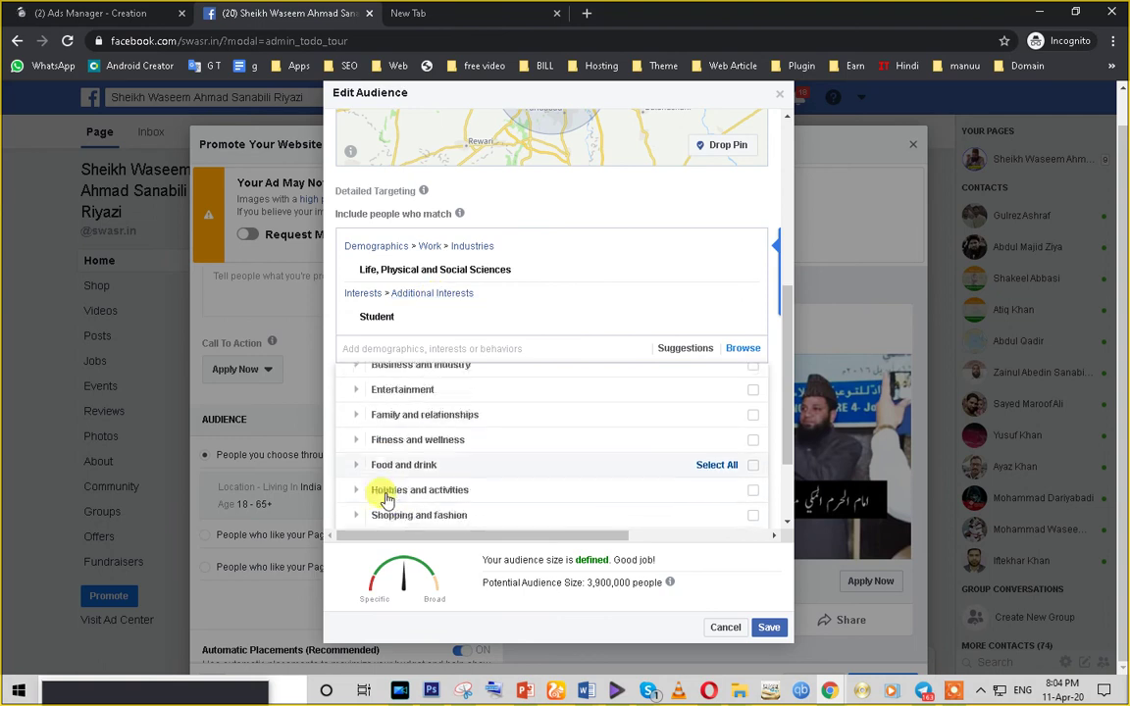
{"action": "left_click", "coordinate": [387, 438]}
{"action": "left_click", "coordinate": [403, 426]}
{"action": "scroll", "coordinate": [410, 447], "scroll_direction": "down", "scroll_amount": 1}
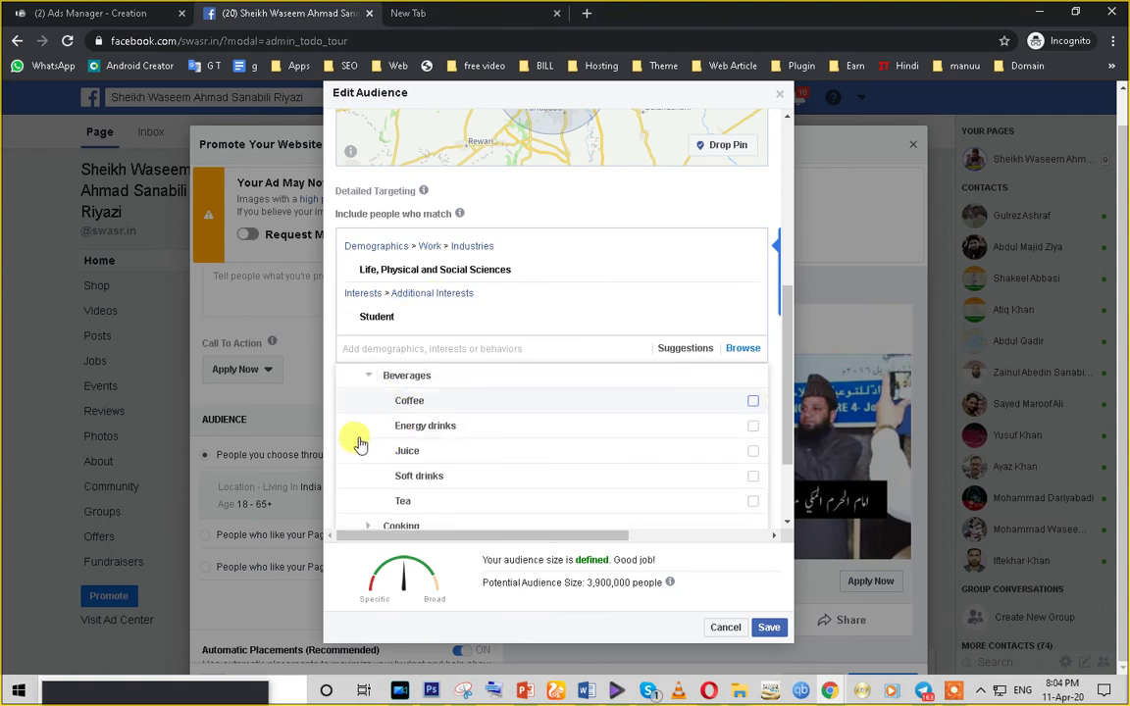
{"action": "left_click", "coordinate": [361, 398]}
{"action": "scroll", "coordinate": [687, 520], "scroll_direction": "down", "scroll_amount": 3}
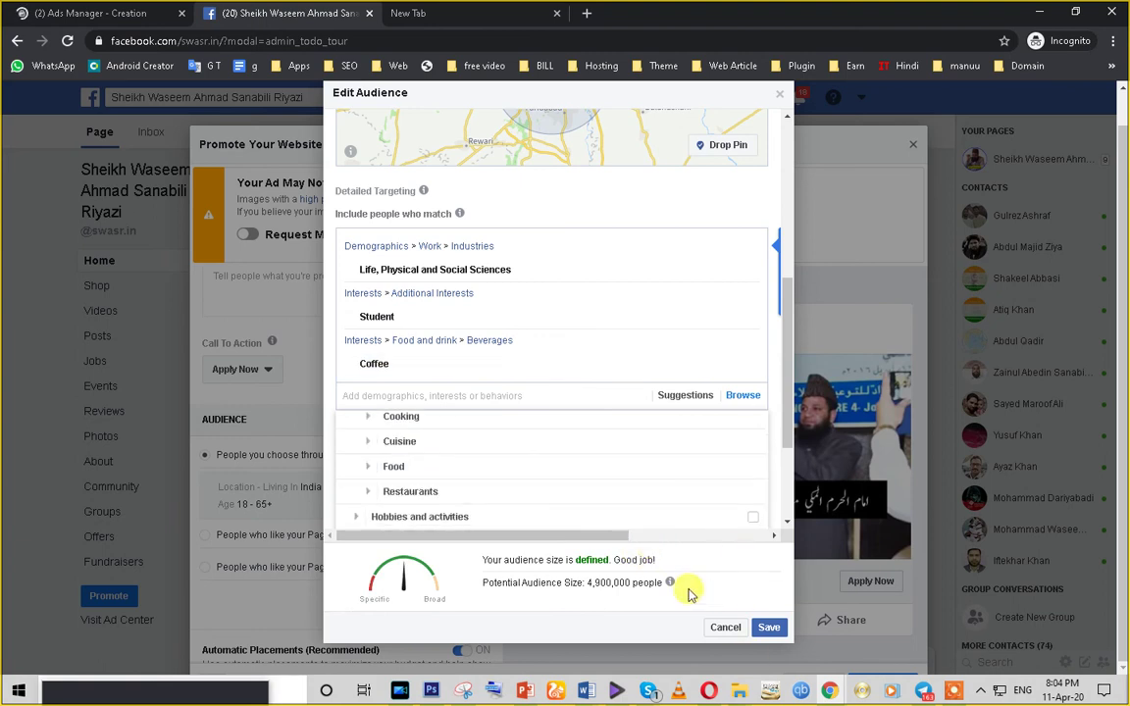
{"action": "scroll", "coordinate": [788, 463], "scroll_direction": "down", "scroll_amount": 2}
{"action": "left_click", "coordinate": [676, 482]}
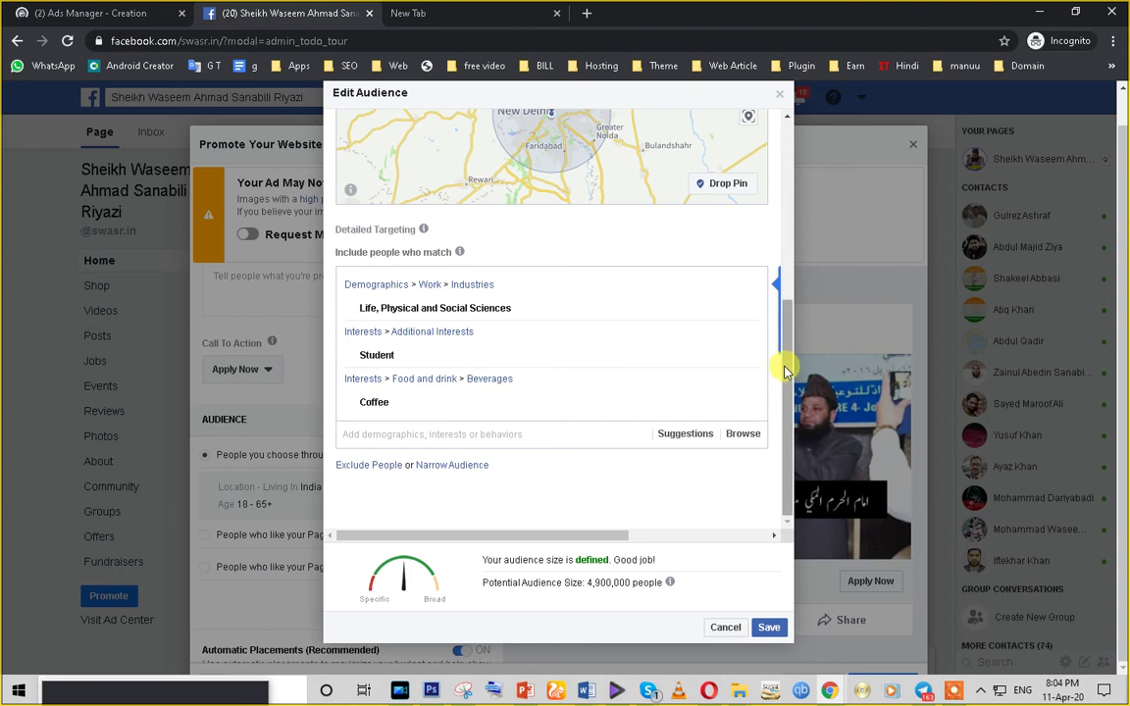
{"action": "left_click", "coordinate": [768, 627]}
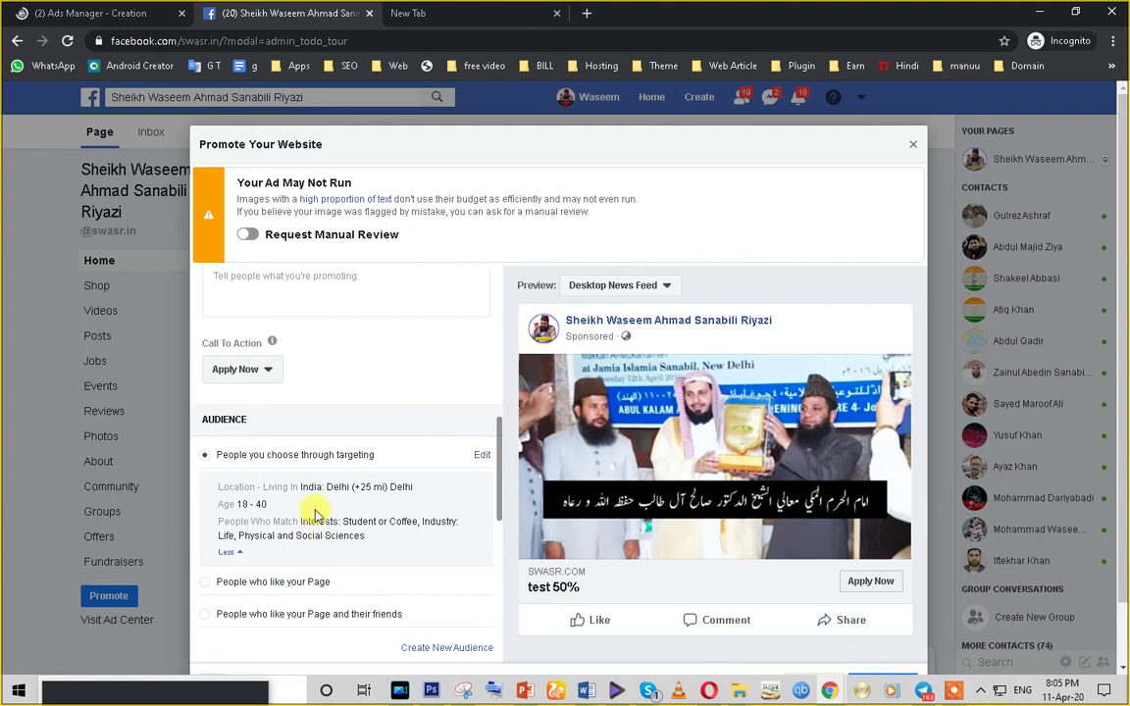
{"action": "left_click_drag", "start_coordinate": [267, 504], "coordinate": [208, 509]}
{"action": "scroll", "coordinate": [208, 509], "scroll_direction": "down", "scroll_amount": 2}
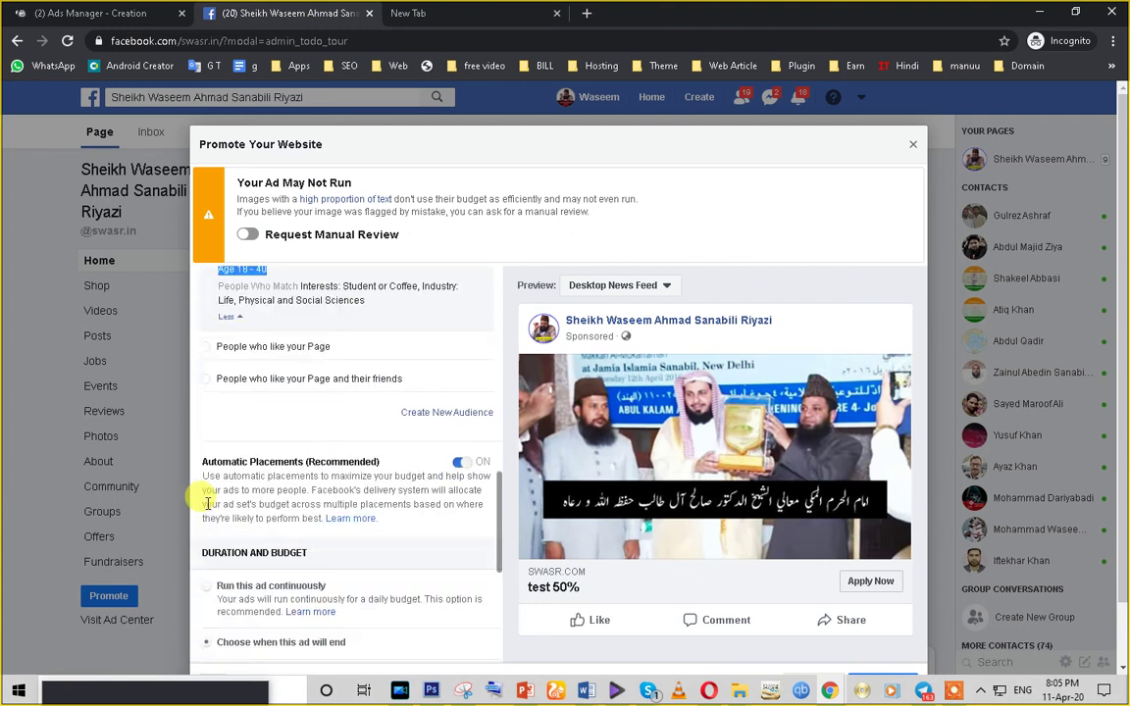
{"action": "scroll", "coordinate": [208, 504], "scroll_direction": "up", "scroll_amount": 1}
{"action": "scroll", "coordinate": [208, 507], "scroll_direction": "up", "scroll_amount": 1}
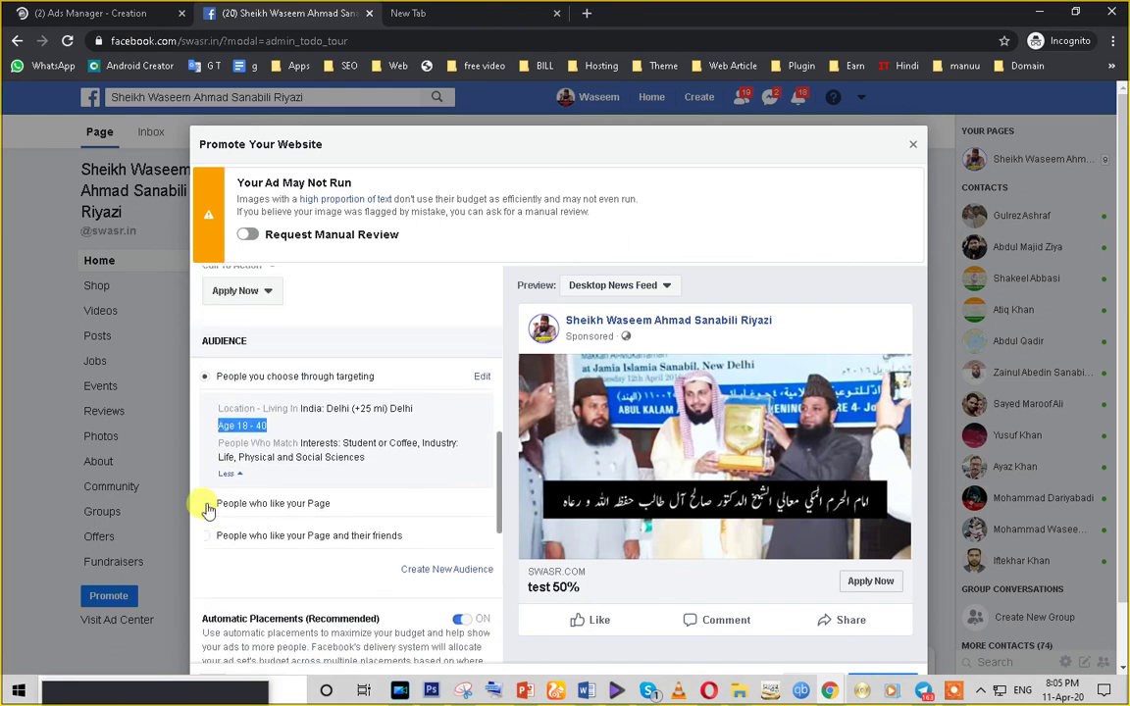
{"action": "scroll", "coordinate": [233, 558], "scroll_direction": "down", "scroll_amount": 4}
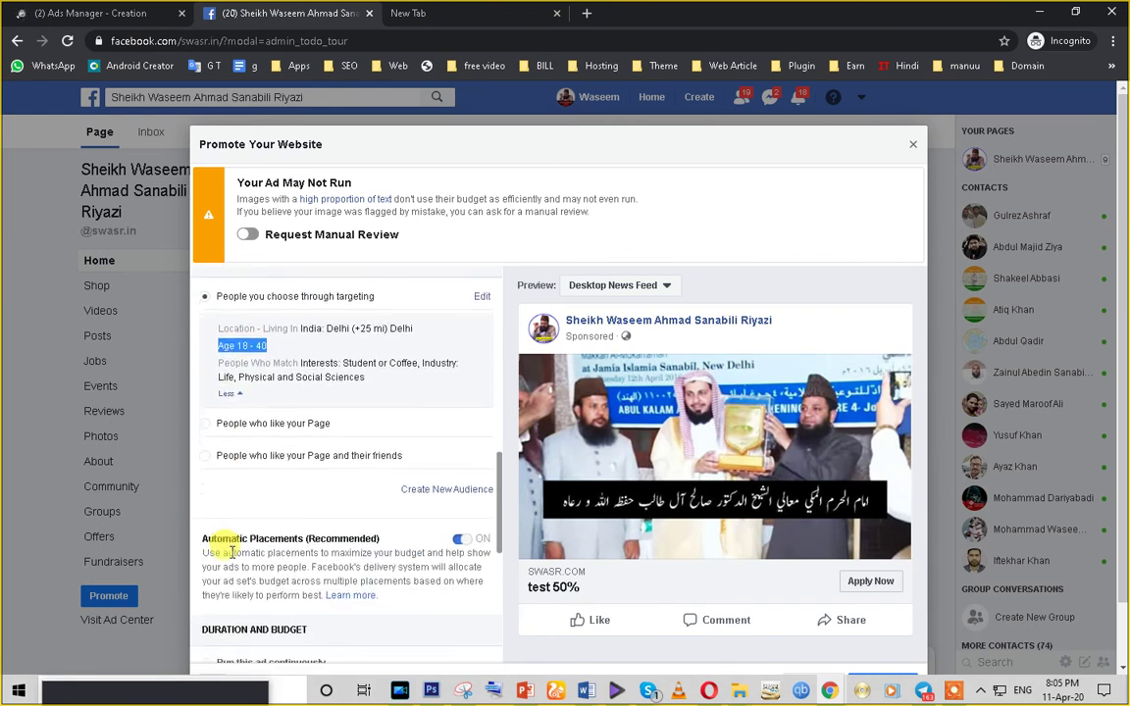
{"action": "scroll", "coordinate": [232, 557], "scroll_direction": "down", "scroll_amount": 2}
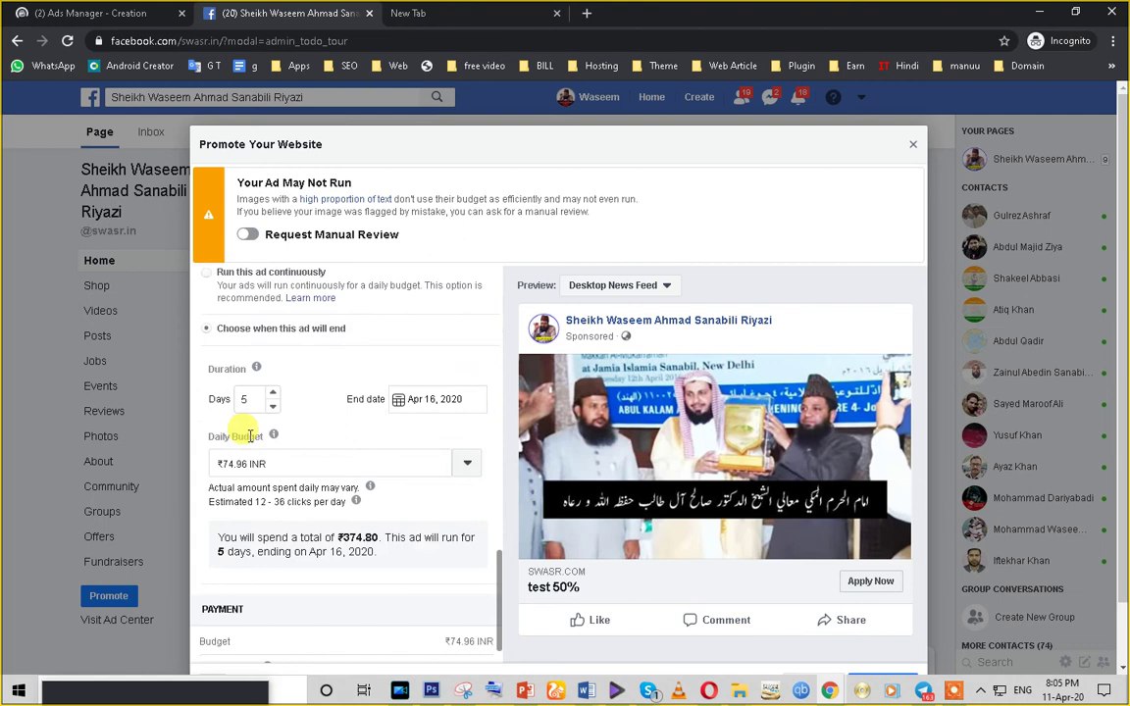
{"action": "double_click", "coordinate": [243, 398]}
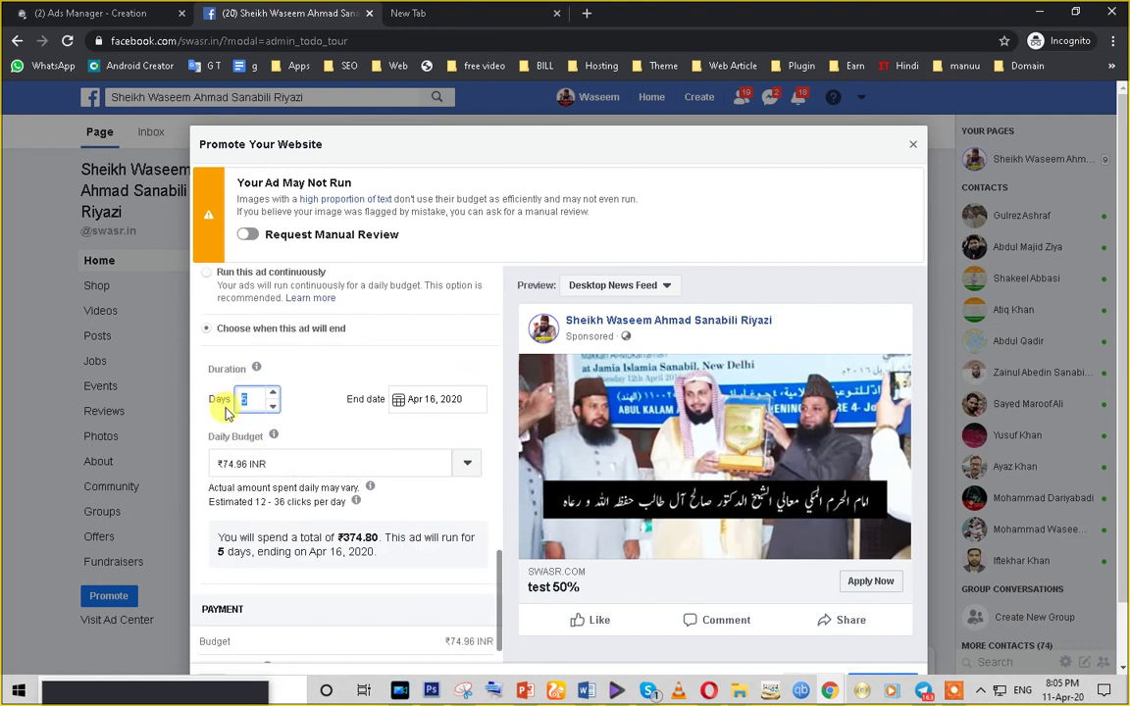
{"action": "left_click", "coordinate": [446, 397]}
{"action": "scroll", "coordinate": [240, 474], "scroll_direction": "down", "scroll_amount": 1}
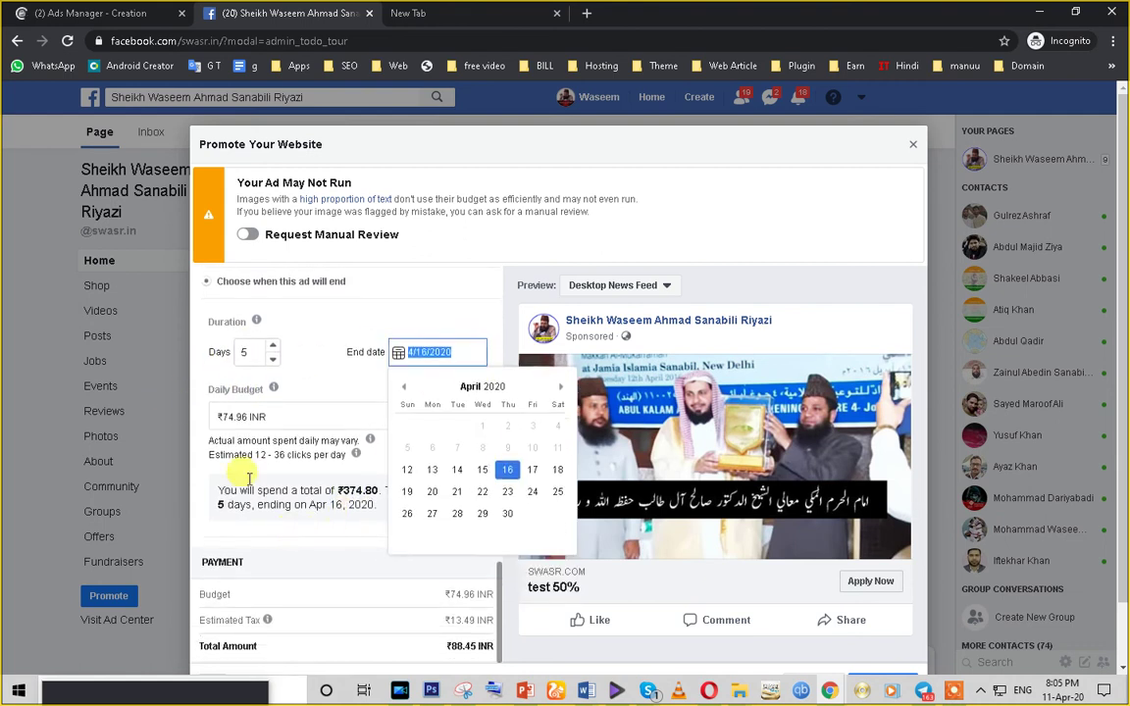
{"action": "left_click", "coordinate": [241, 418]}
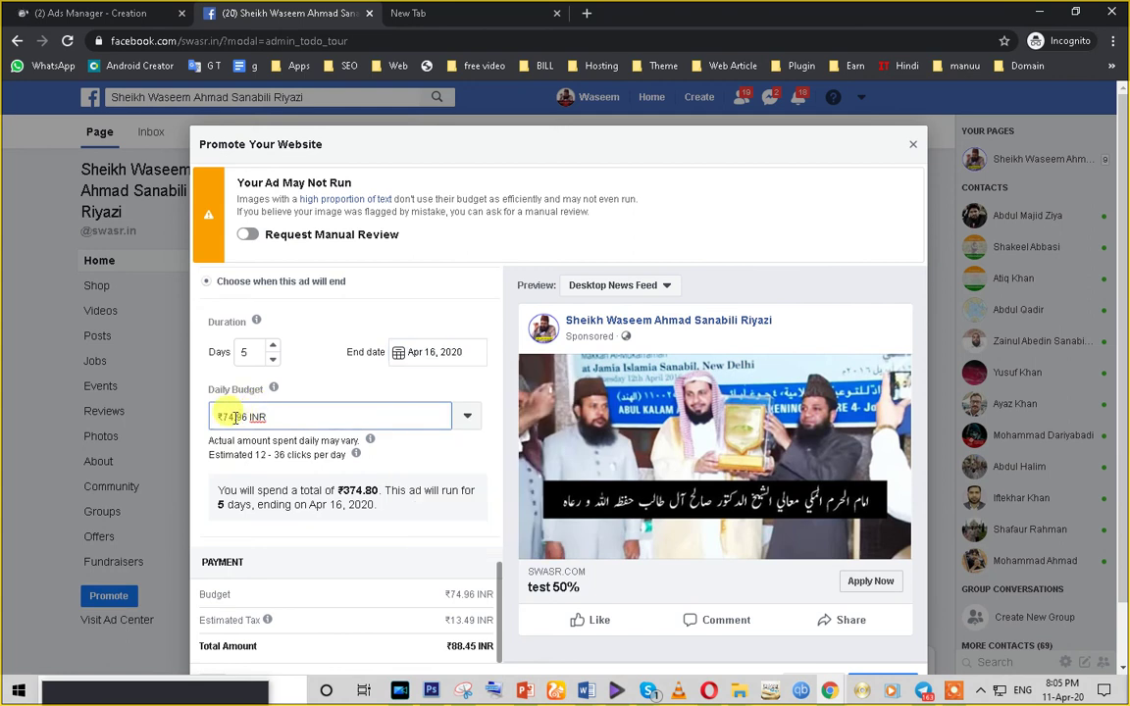
{"action": "left_click_drag", "start_coordinate": [235, 418], "coordinate": [218, 417]}
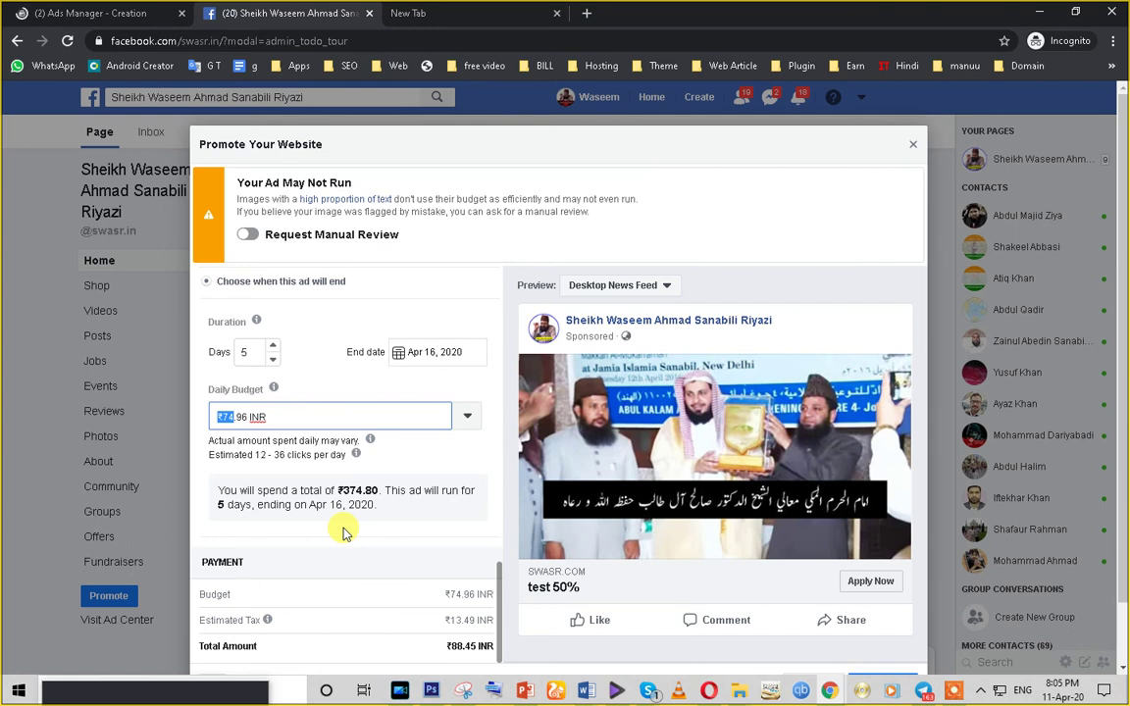
{"action": "left_click_drag", "start_coordinate": [255, 455], "coordinate": [365, 451]}
{"action": "mouse_move", "coordinate": [354, 461]}
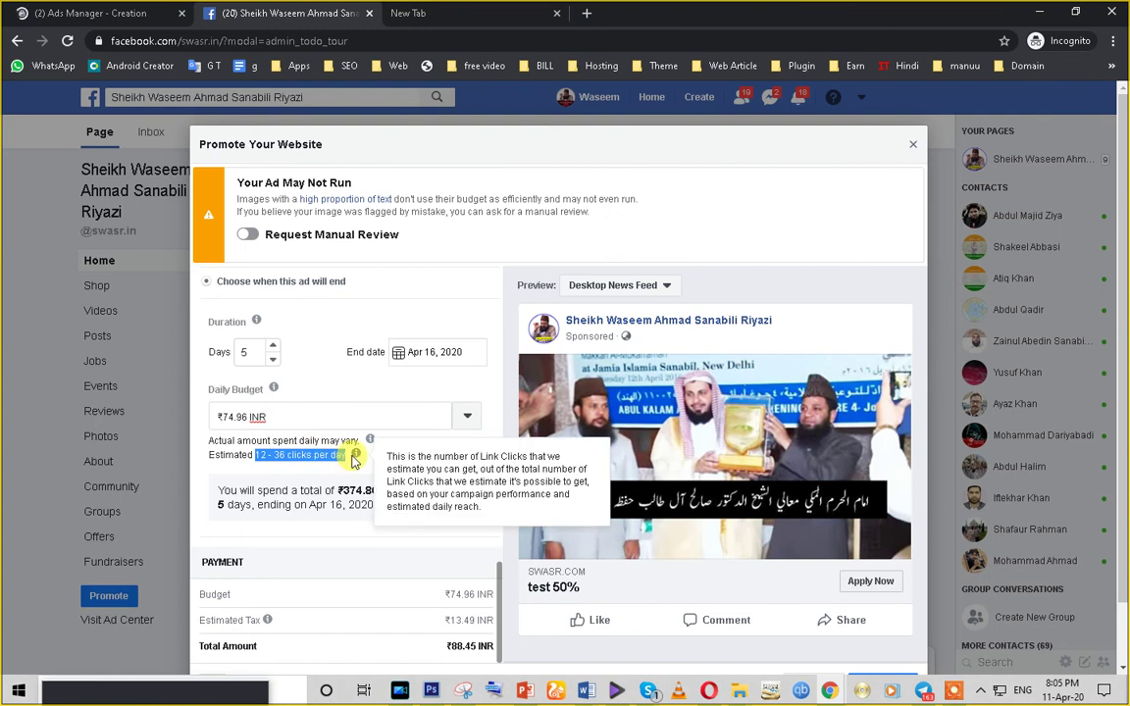
{"action": "left_click", "coordinate": [253, 455]}
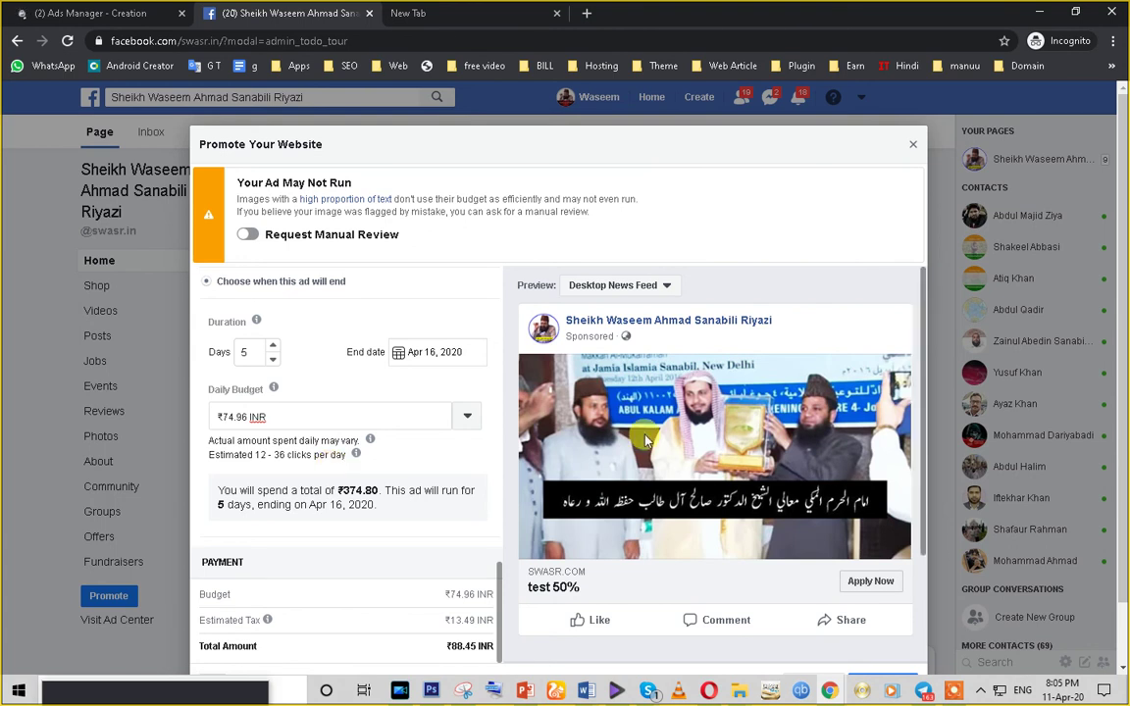
{"action": "scroll", "coordinate": [651, 457], "scroll_direction": "down", "scroll_amount": 3}
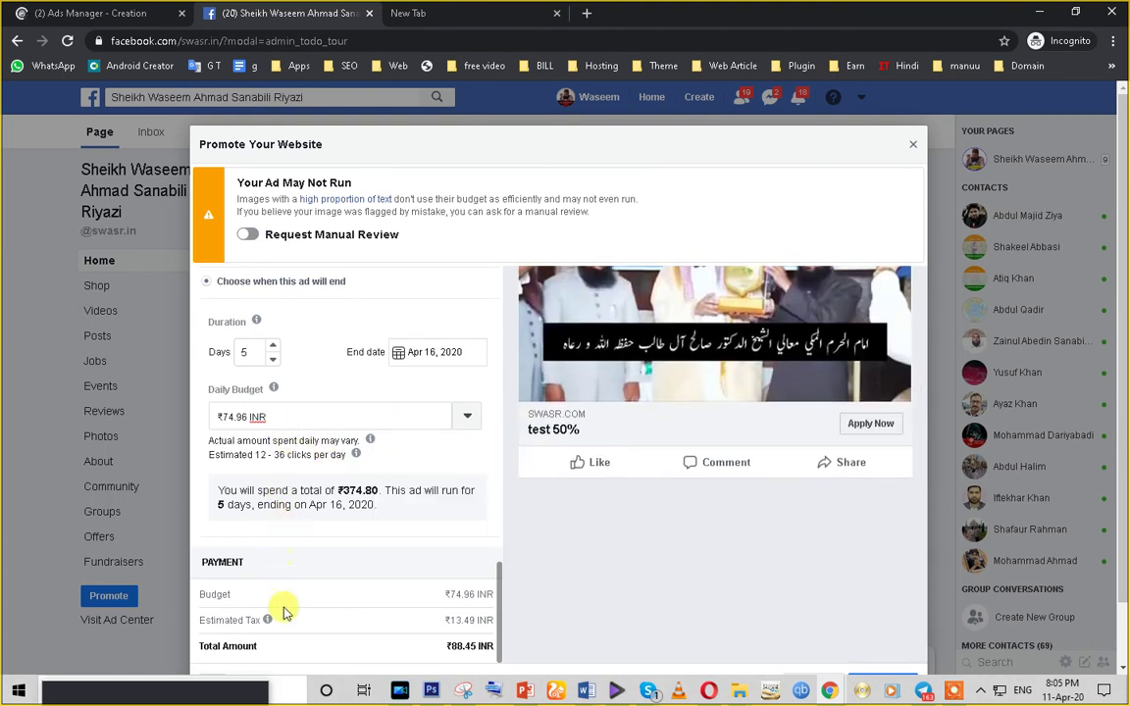
{"action": "scroll", "coordinate": [284, 604], "scroll_direction": "up", "scroll_amount": 3}
{"action": "scroll", "coordinate": [284, 608], "scroll_direction": "down", "scroll_amount": 3}
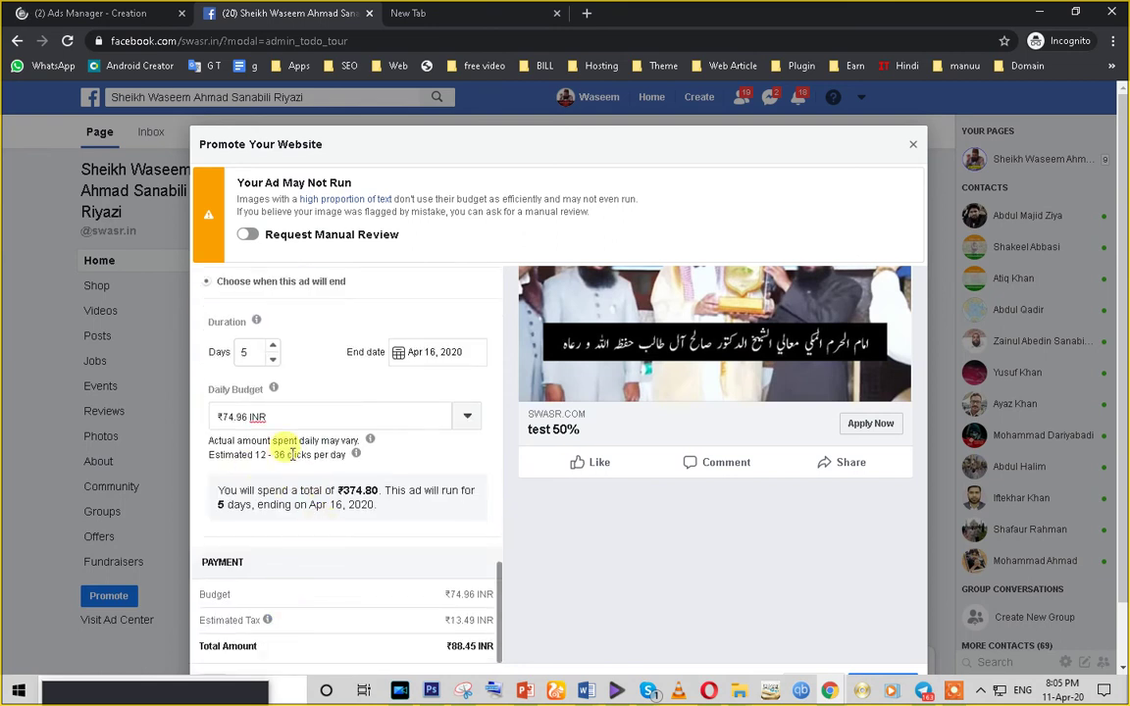
- Step the duration down to 1 day and back to 4 days, ending Apr 15, 2020 (₹299.84)
{"action": "left_click_drag", "start_coordinate": [348, 455], "coordinate": [197, 388]}
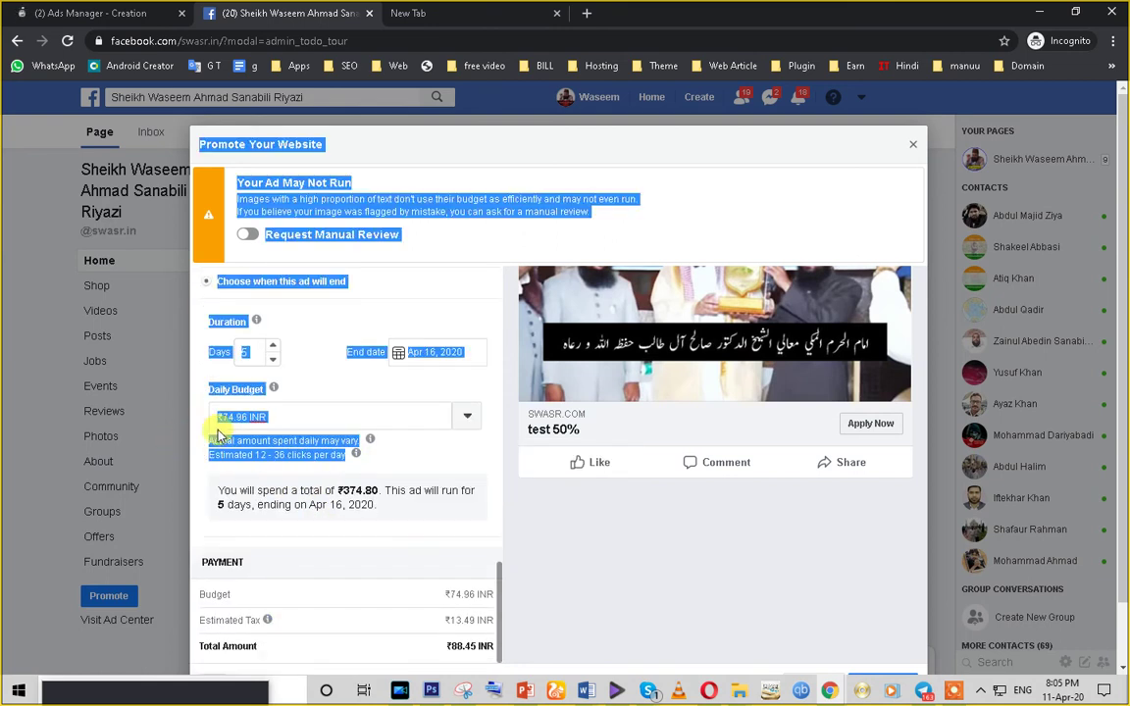
{"action": "left_click", "coordinate": [234, 420]}
{"action": "left_click", "coordinate": [273, 360]}
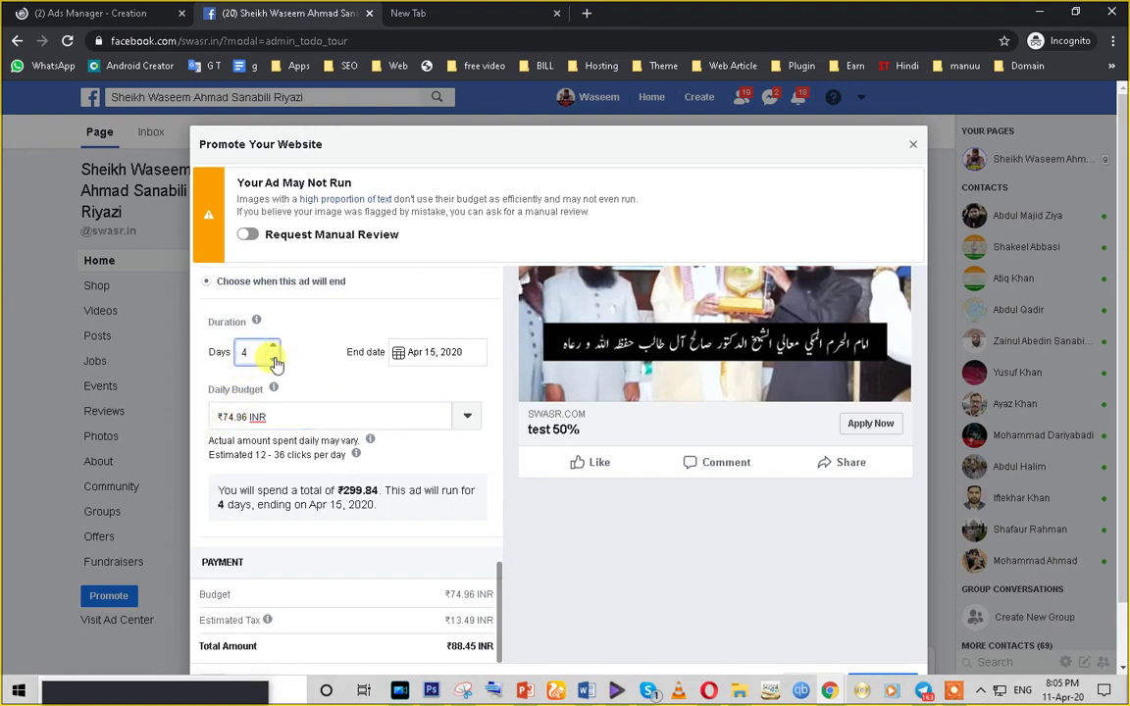
{"action": "left_click", "coordinate": [274, 360]}
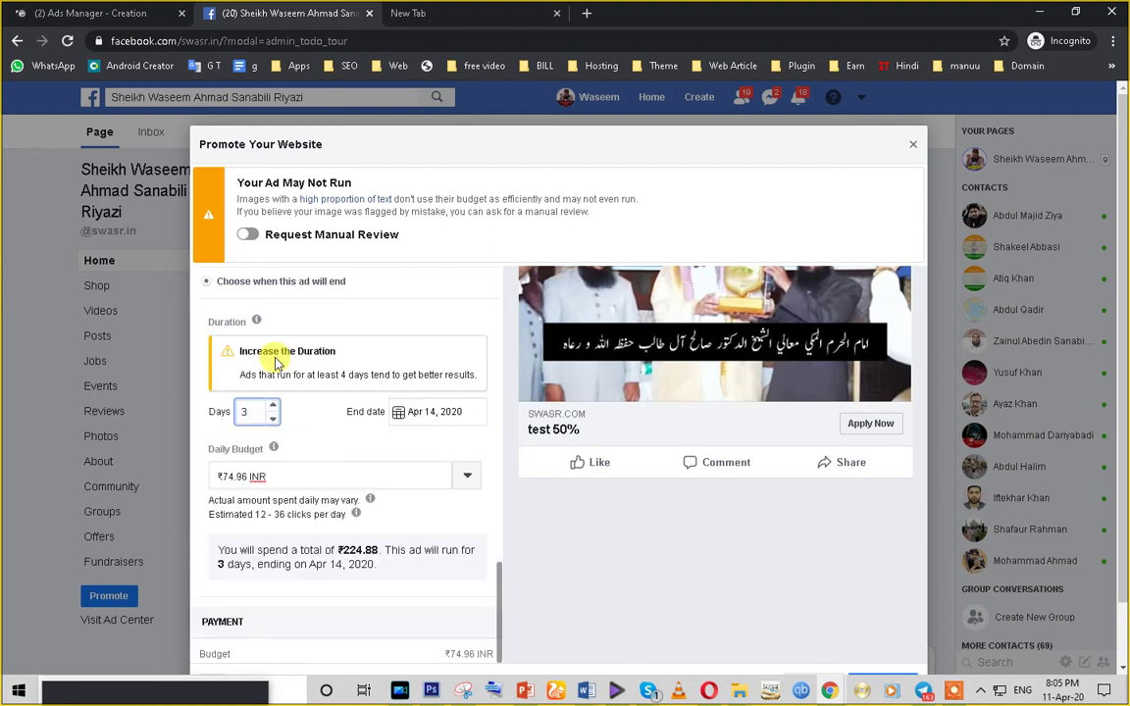
{"action": "left_click", "coordinate": [273, 419]}
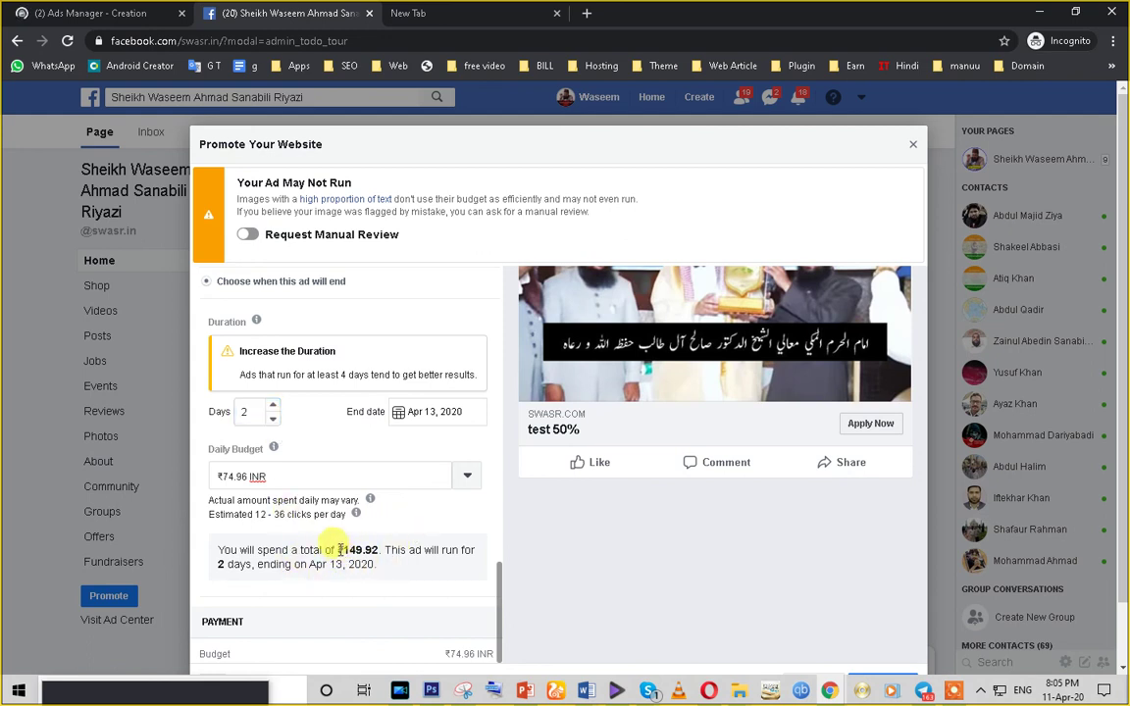
{"action": "double_click", "coordinate": [275, 550]}
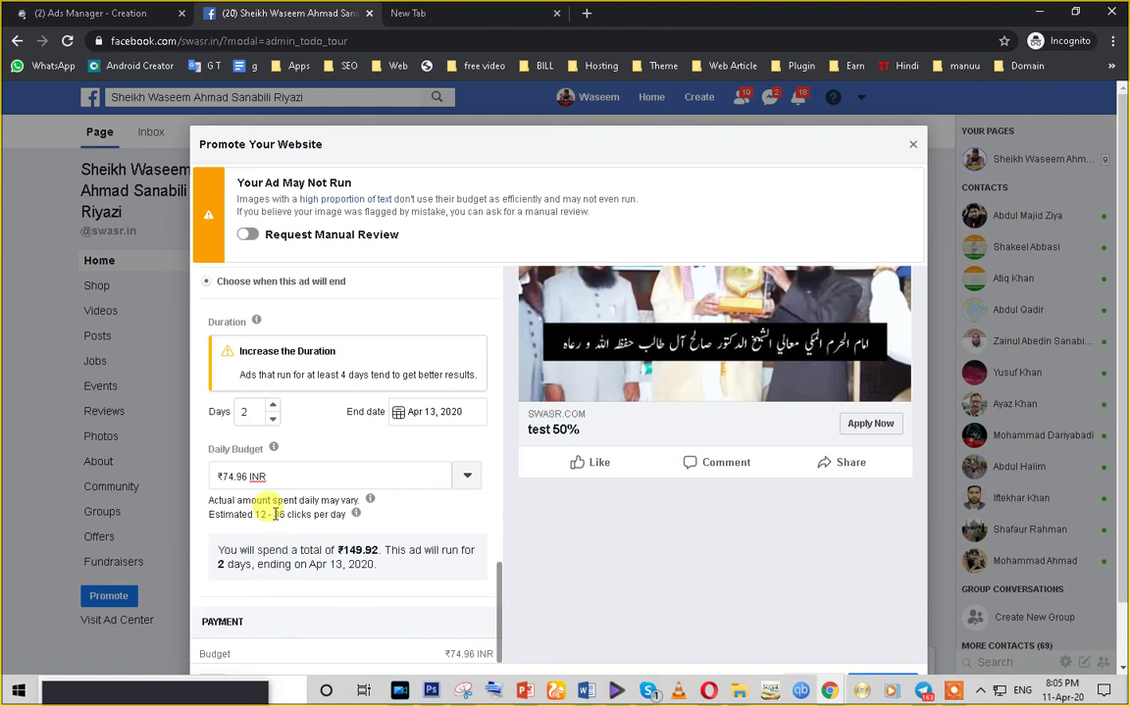
{"action": "triple_click", "coordinate": [280, 514]}
{"action": "left_click", "coordinate": [273, 420]}
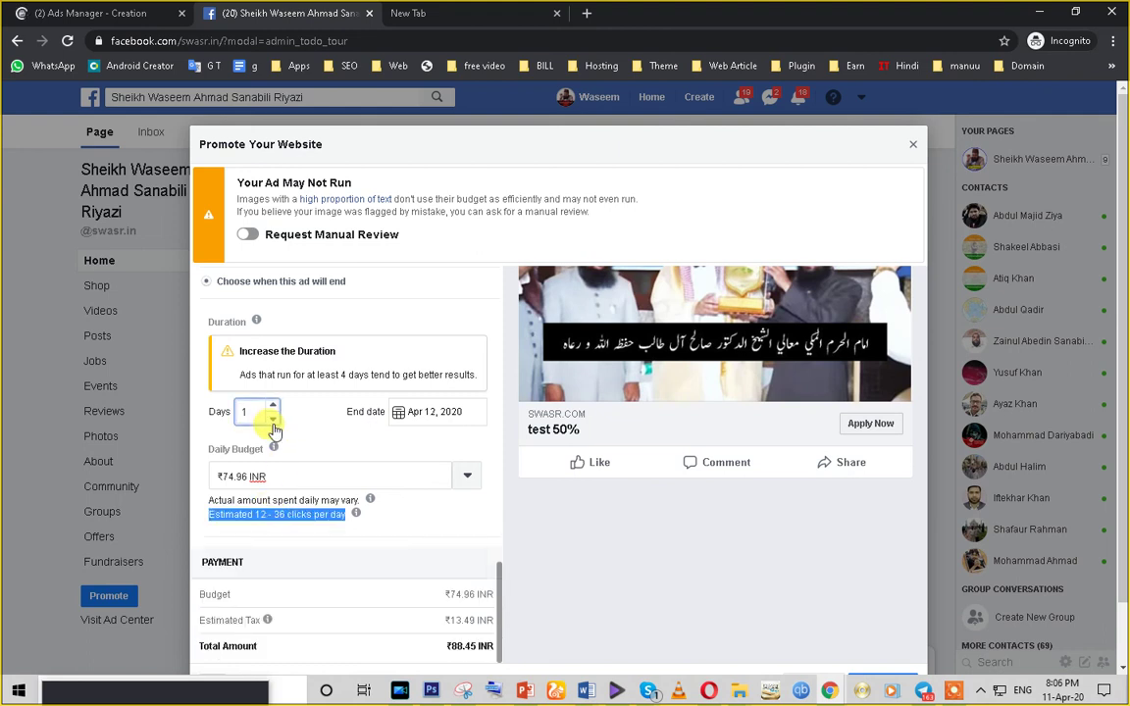
{"action": "left_click", "coordinate": [273, 408]}
{"action": "left_click", "coordinate": [273, 407]}
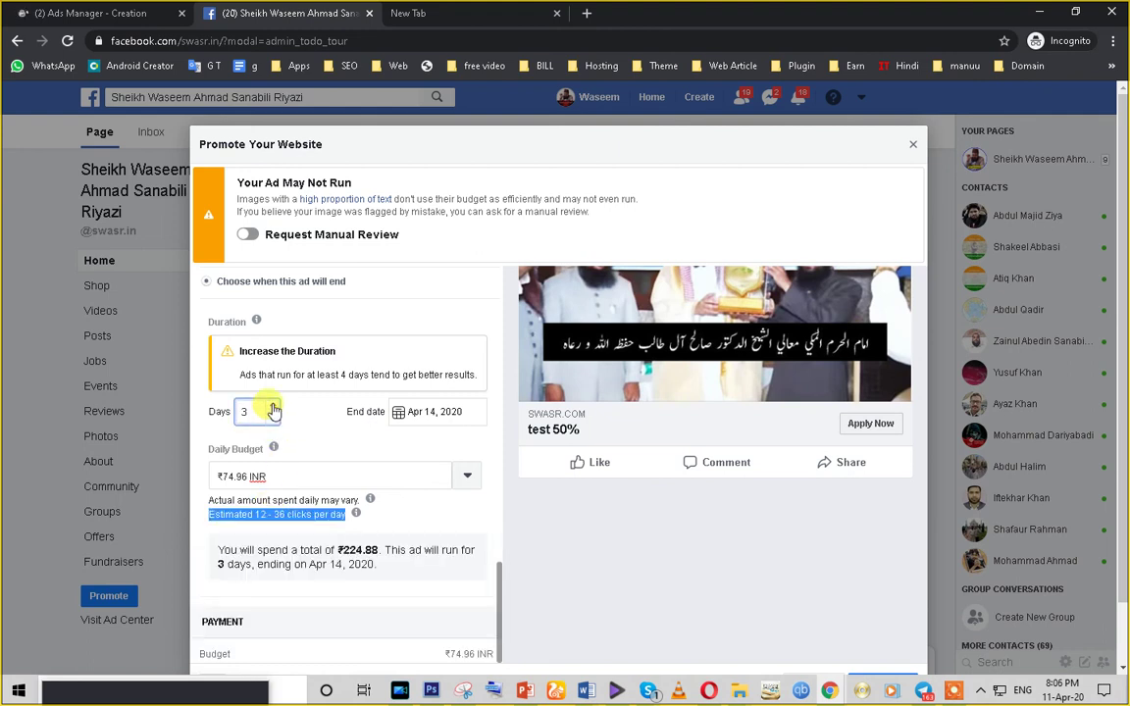
{"action": "left_click", "coordinate": [272, 408]}
{"action": "triple_click", "coordinate": [253, 455]}
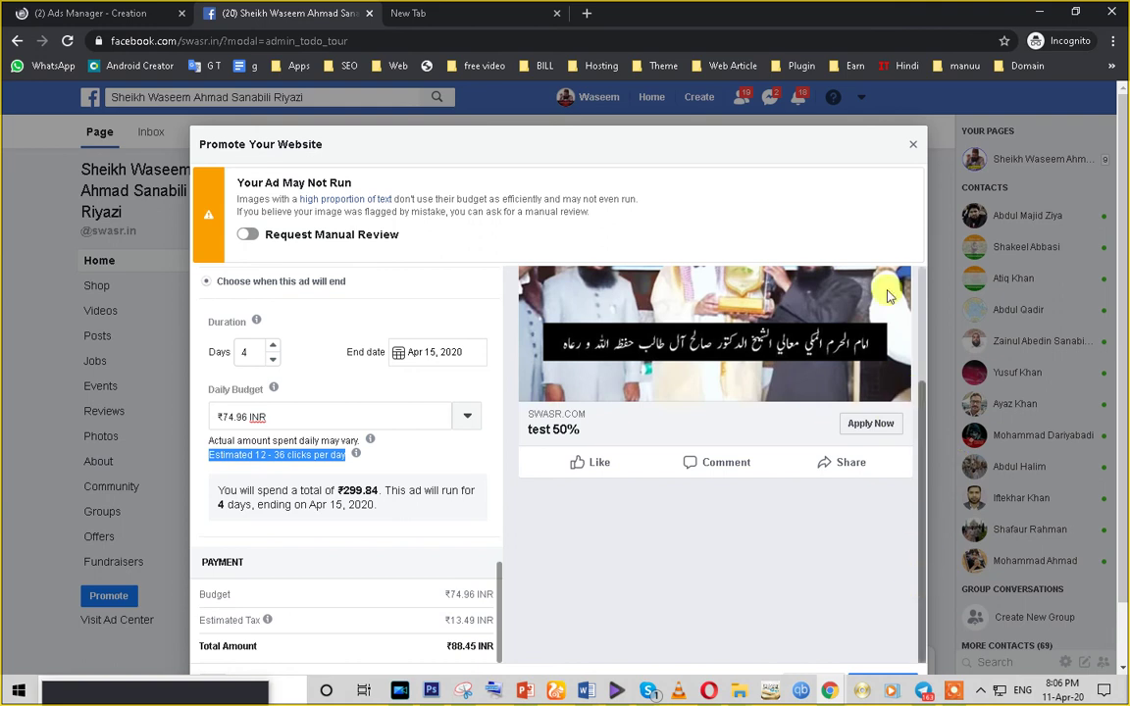
{"action": "triple_click", "coordinate": [689, 157]}
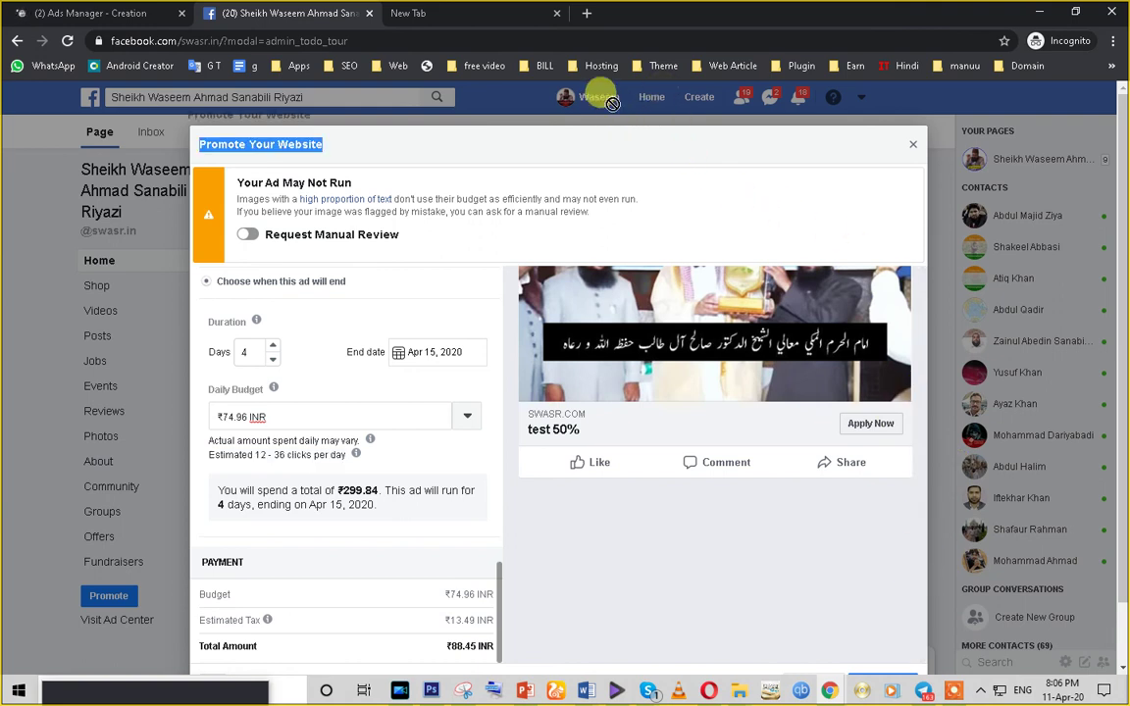
{"action": "left_click_drag", "start_coordinate": [1125, 422], "coordinate": [1110, 600]}
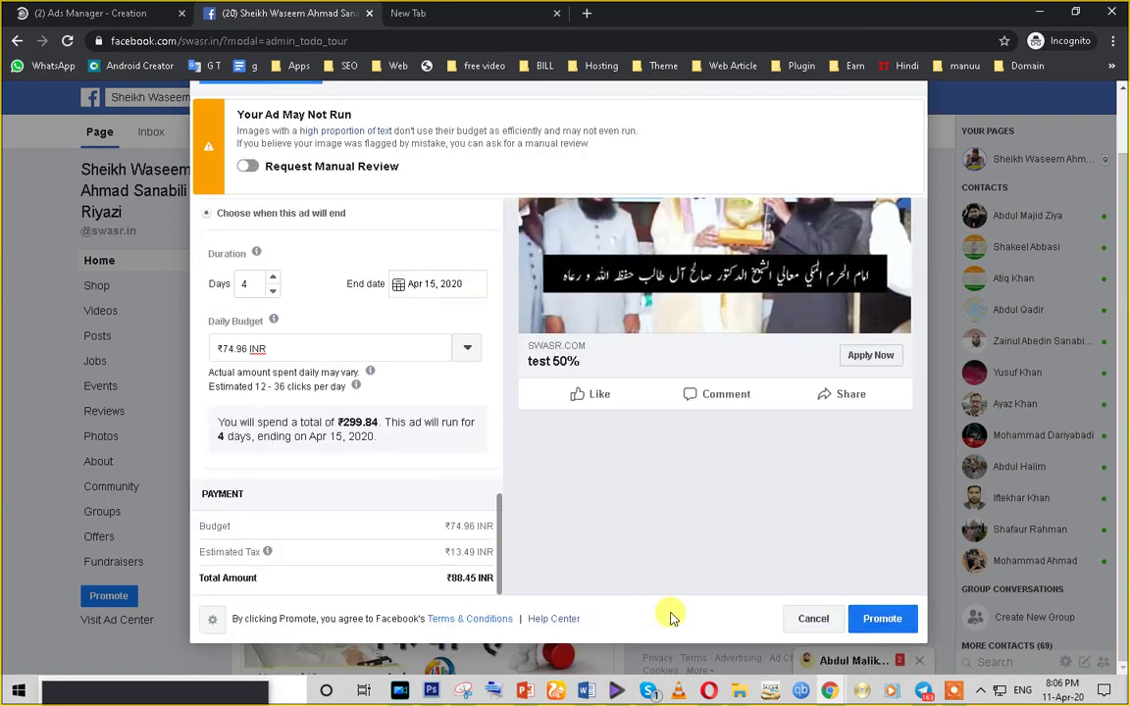
- Back out of paying via PAYTM and cancel the ad without promoting it
{"action": "left_click", "coordinate": [861, 620]}
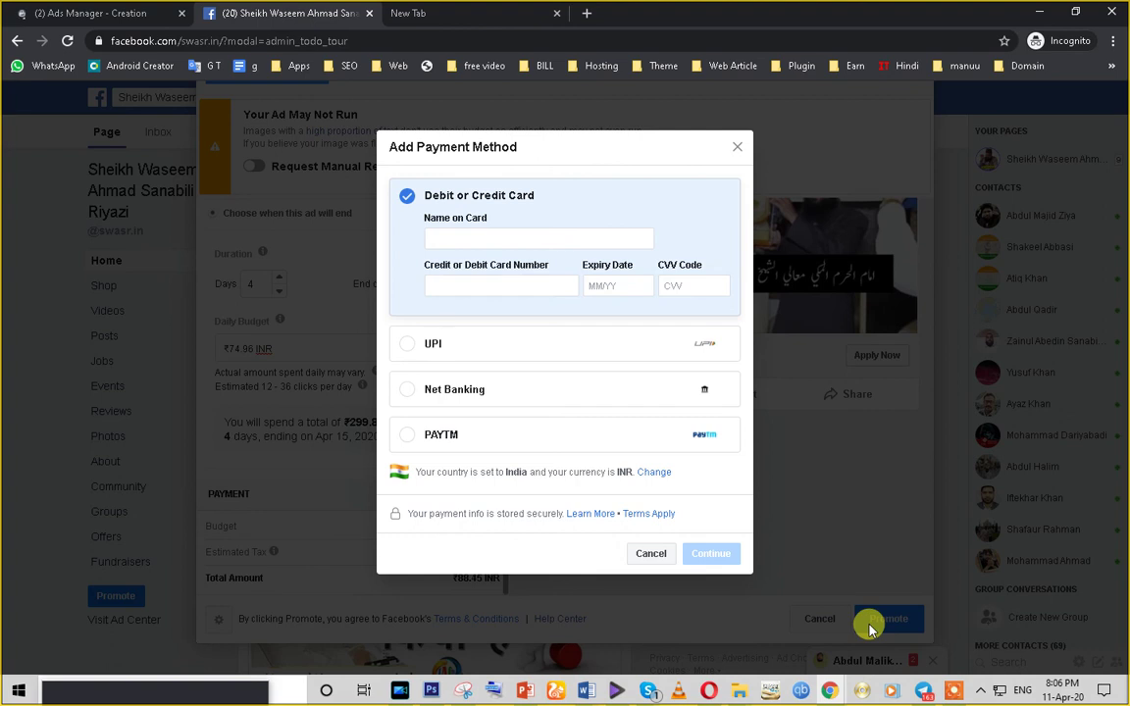
{"action": "left_click", "coordinate": [407, 443]}
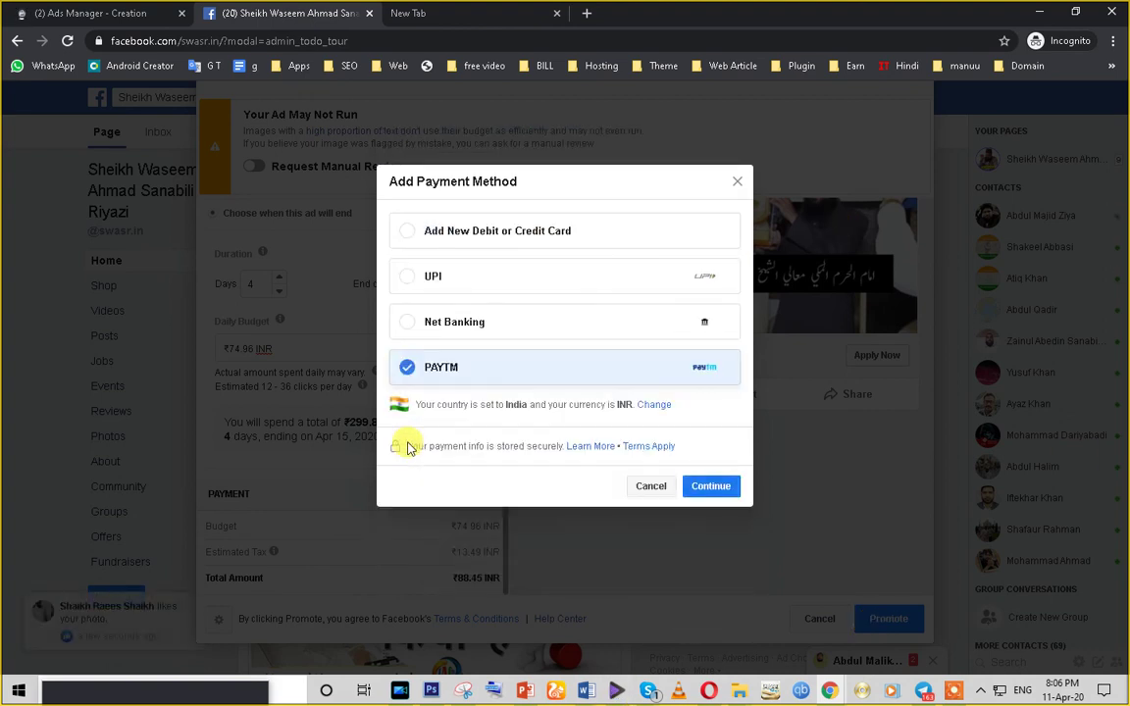
{"action": "left_click", "coordinate": [650, 487]}
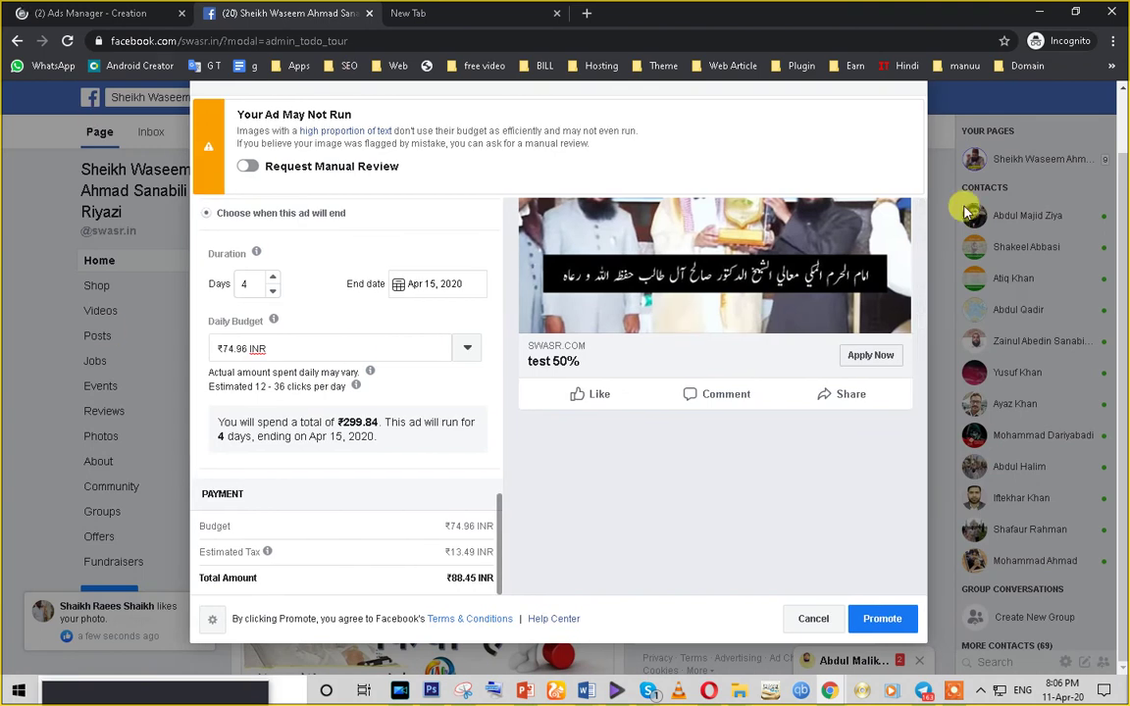
{"action": "scroll", "coordinate": [520, 482], "scroll_direction": "up", "scroll_amount": 2}
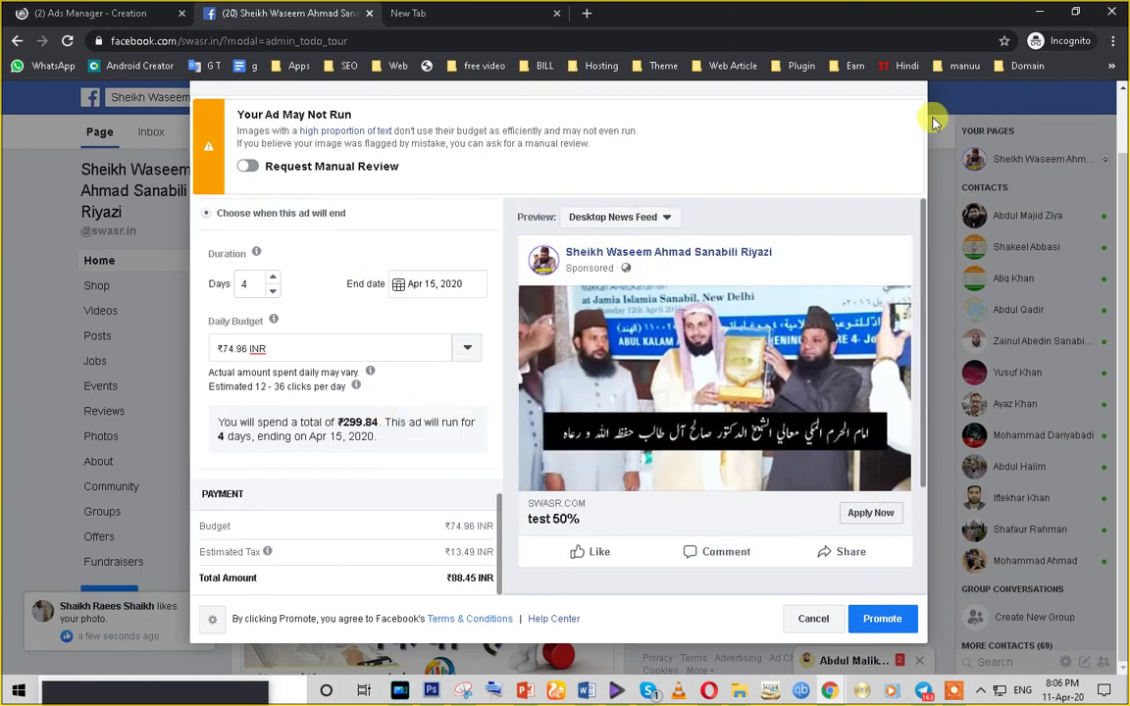
{"action": "left_click", "coordinate": [814, 620]}
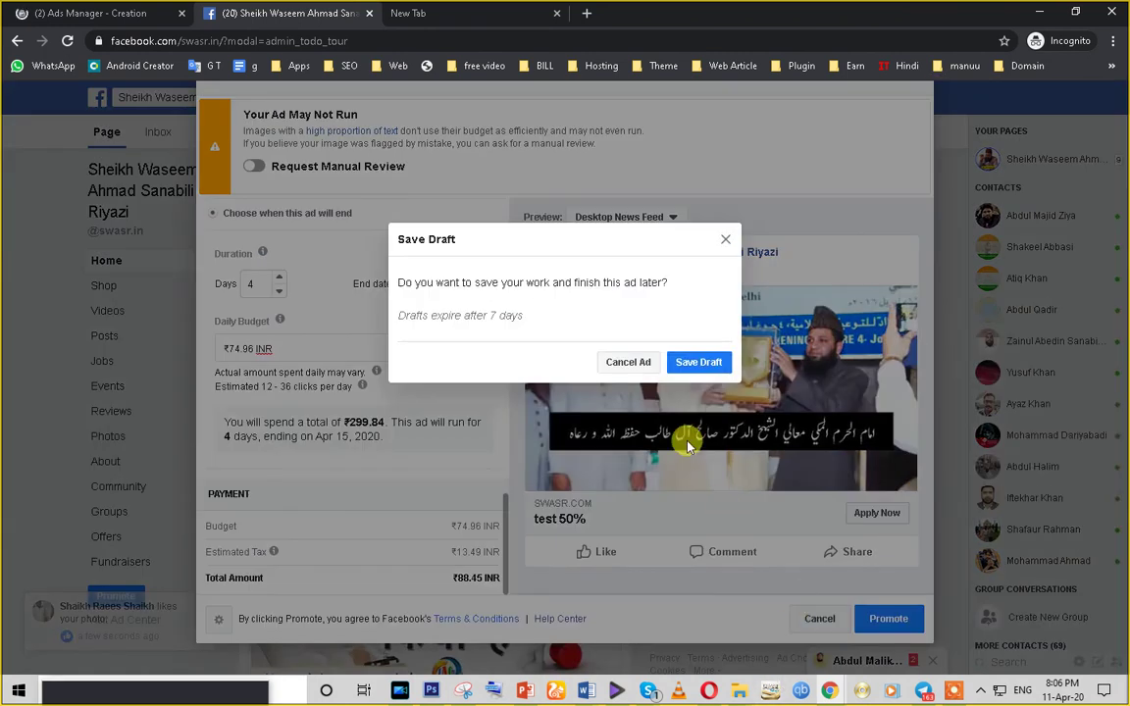
{"action": "left_click", "coordinate": [628, 364]}
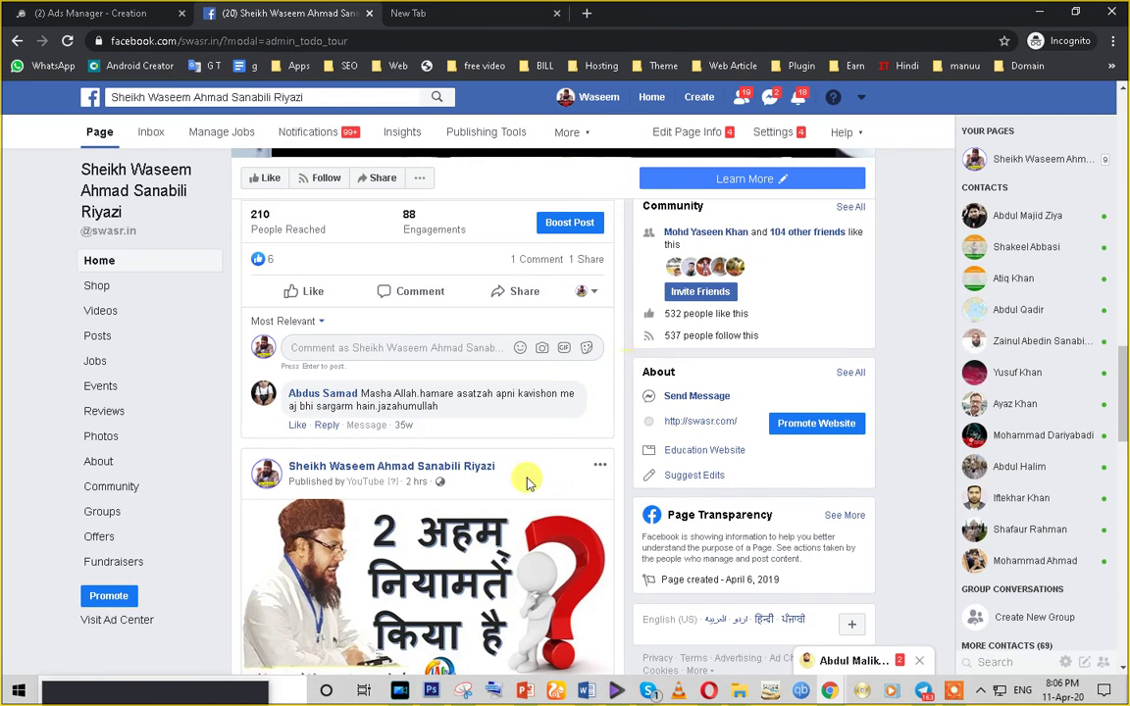
{"action": "scroll", "coordinate": [392, 544], "scroll_direction": "up", "scroll_amount": 5}
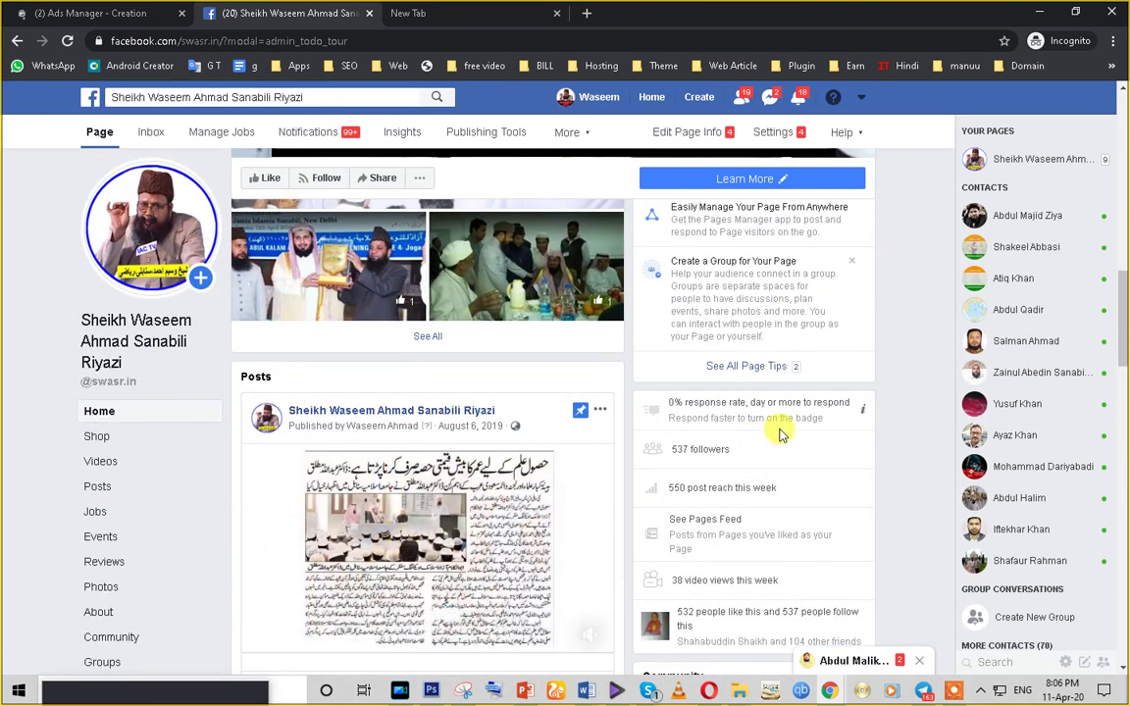
{"action": "scroll", "coordinate": [782, 432], "scroll_direction": "down", "scroll_amount": 4}
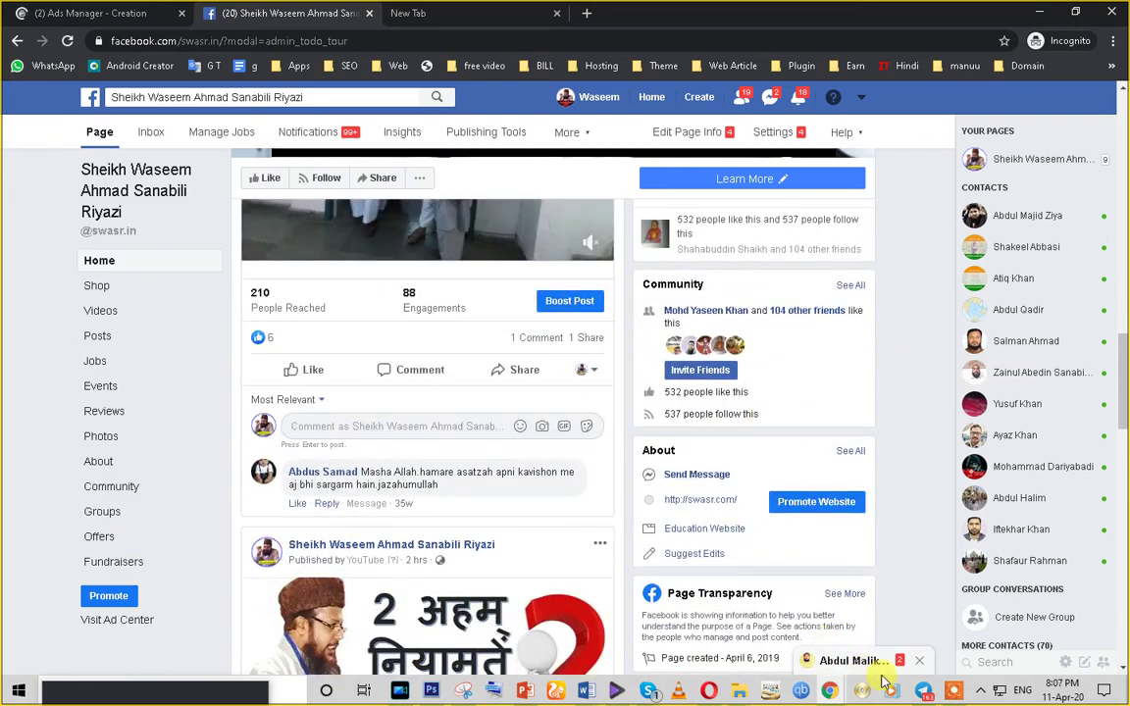
{"action": "mouse_move", "coordinate": [829, 690]}
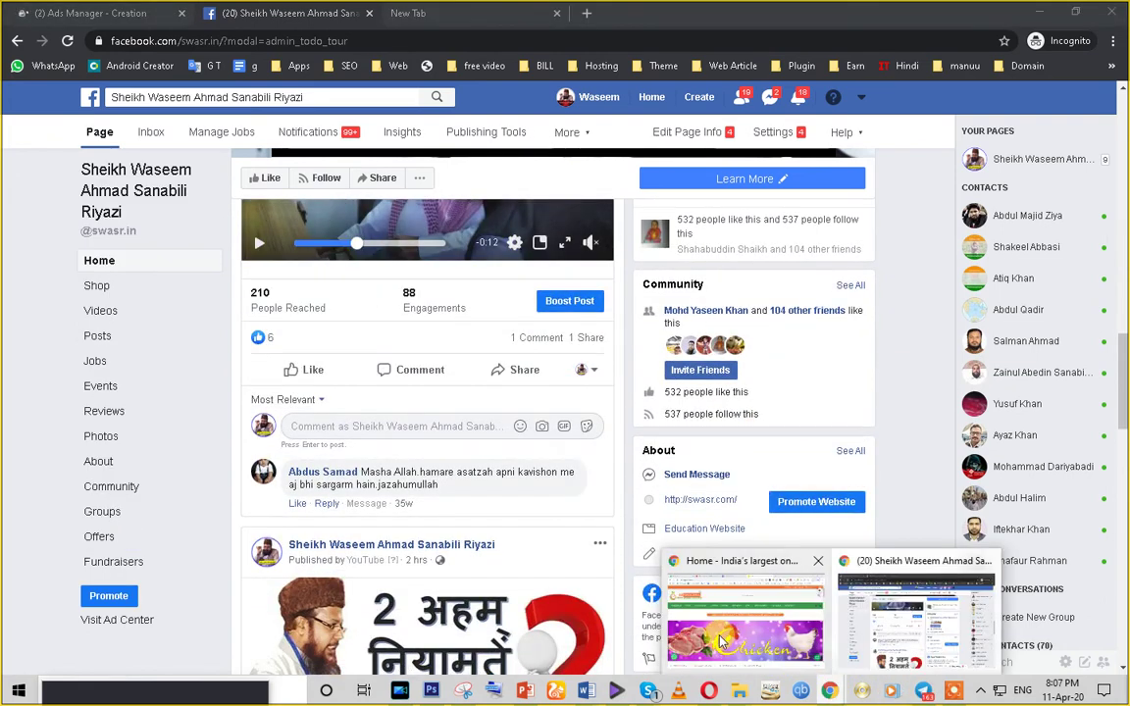
- Browse the ezgroceria store's BOUGHT BEFORE and SPECIAL sections, then return to Facebook
{"action": "left_click", "coordinate": [721, 643]}
{"action": "scroll", "coordinate": [575, 461], "scroll_direction": "down", "scroll_amount": 5}
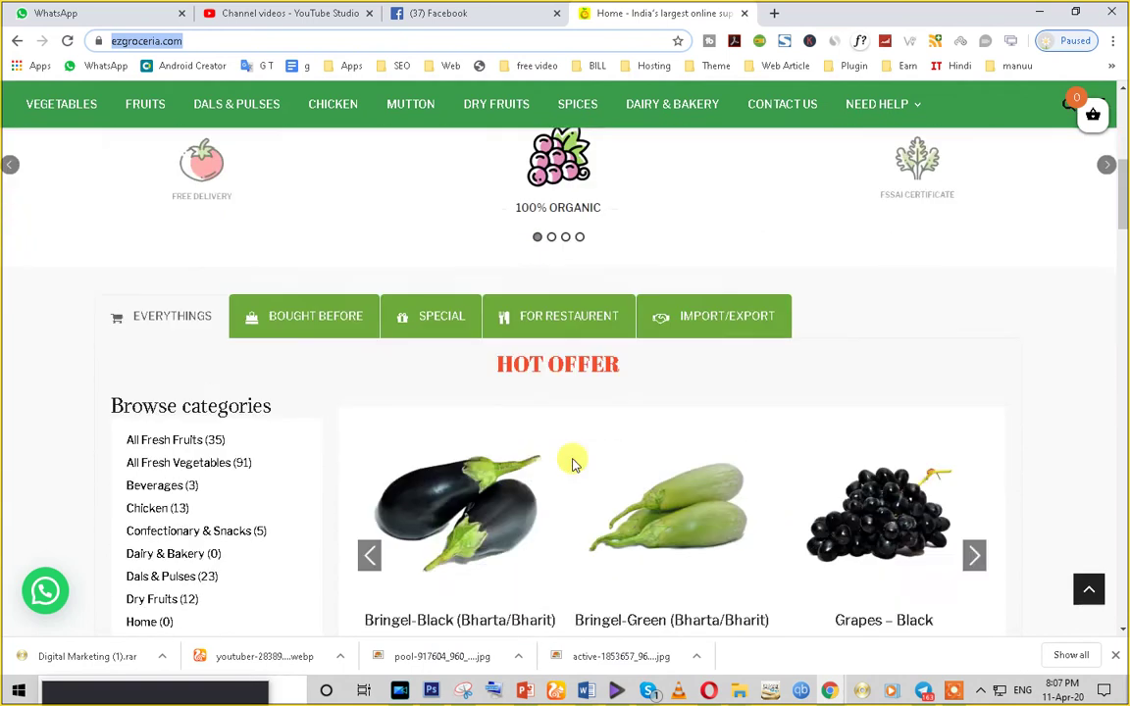
{"action": "scroll", "coordinate": [575, 461], "scroll_direction": "down", "scroll_amount": 2}
{"action": "scroll", "coordinate": [180, 291], "scroll_direction": "up", "scroll_amount": 3}
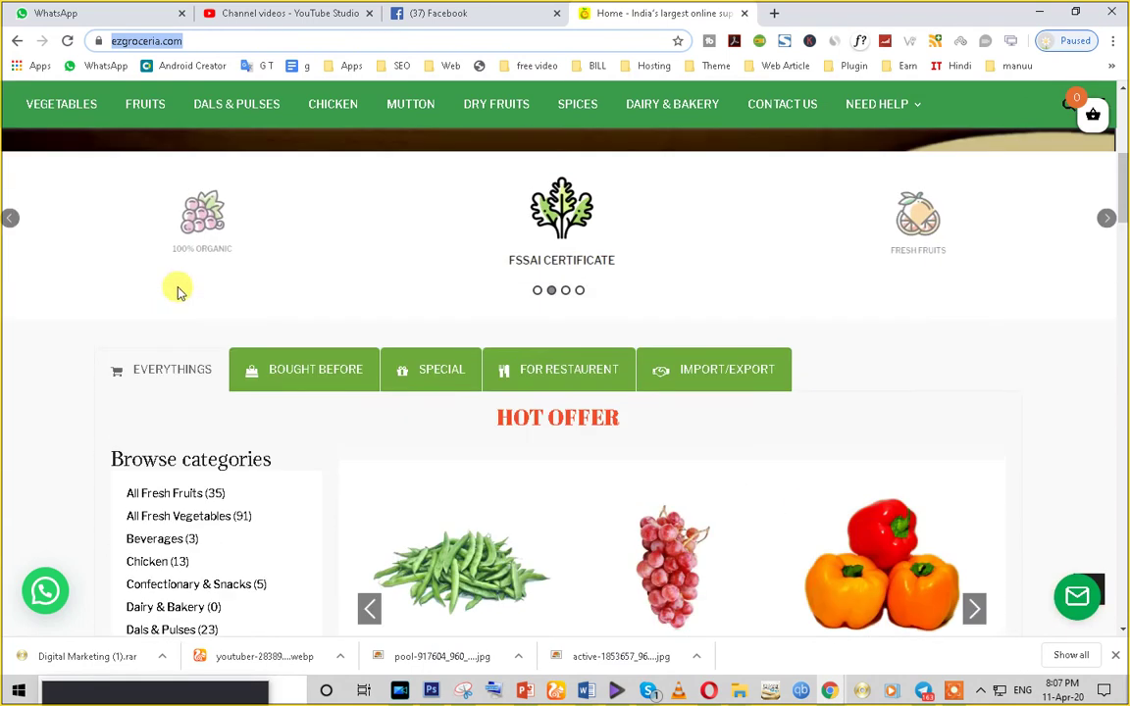
{"action": "left_click", "coordinate": [310, 386]}
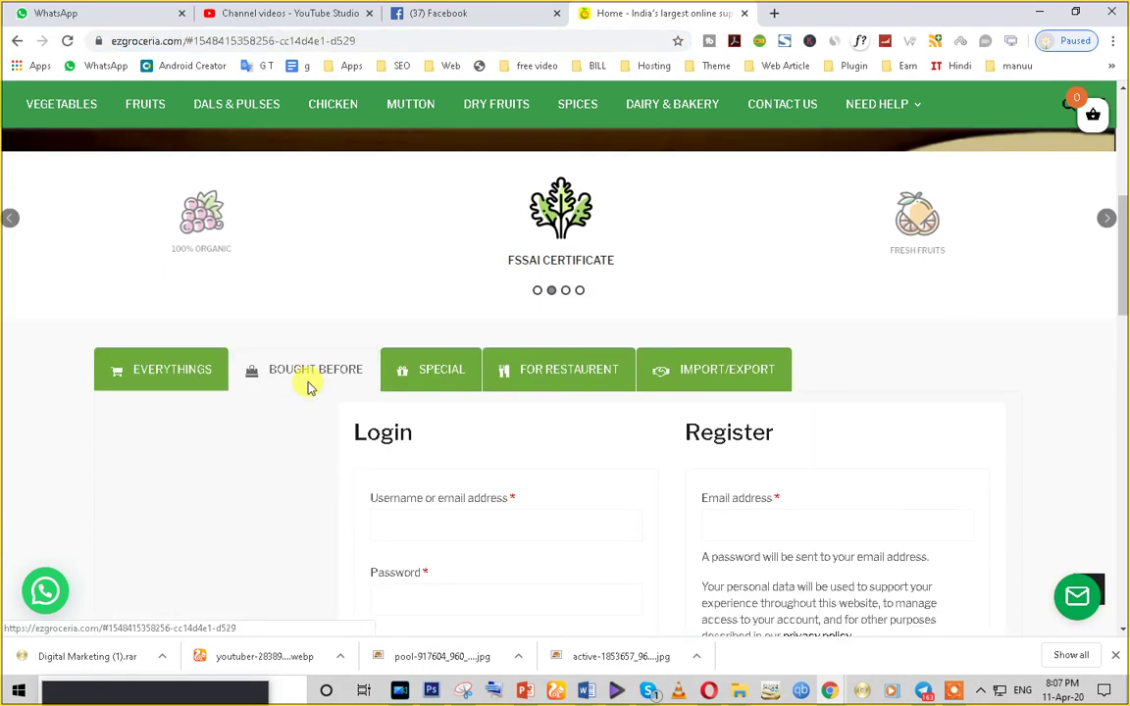
{"action": "left_click", "coordinate": [444, 373]}
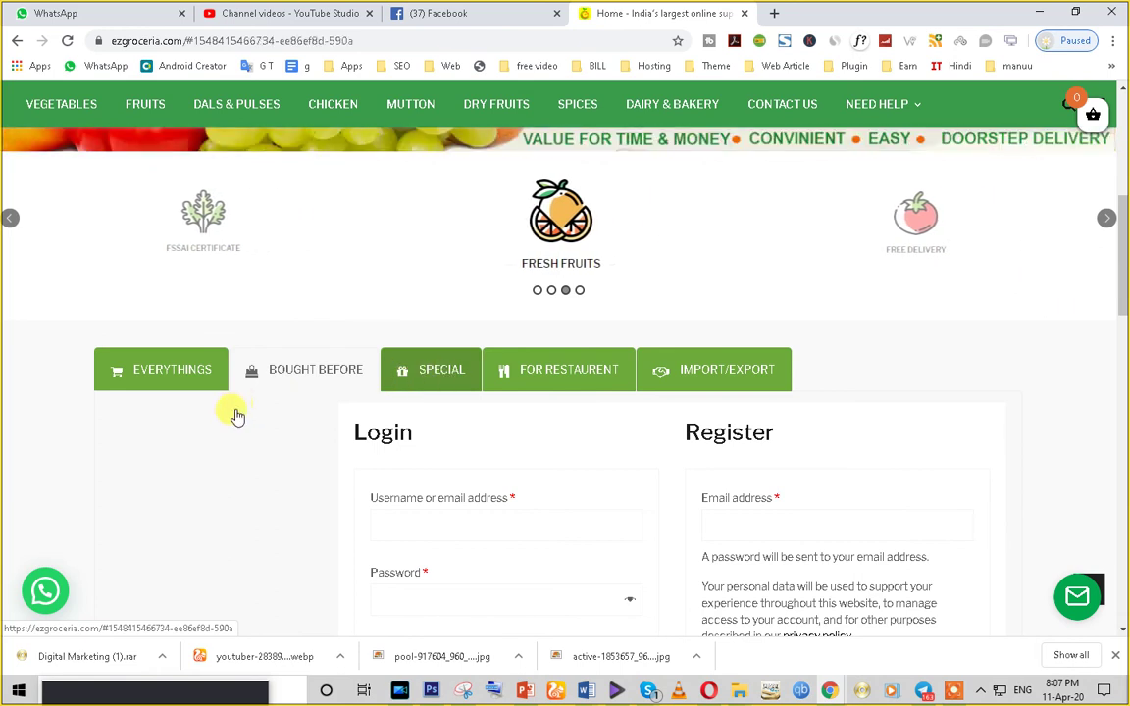
{"action": "scroll", "coordinate": [236, 416], "scroll_direction": "down", "scroll_amount": 6}
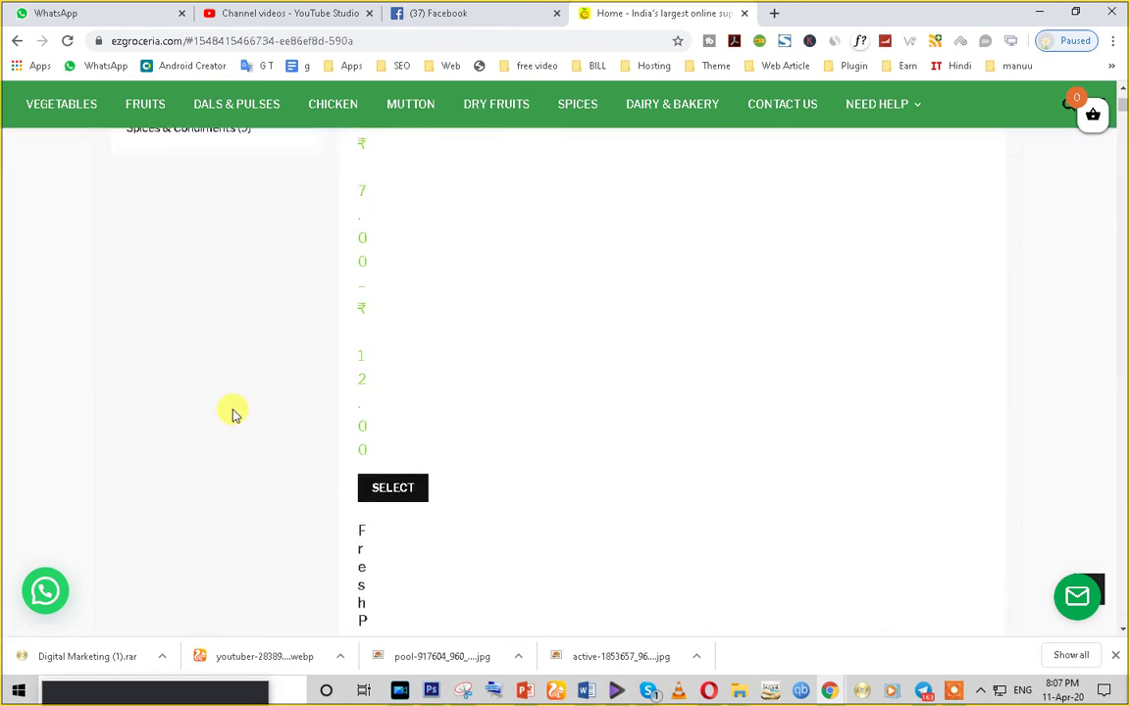
{"action": "scroll", "coordinate": [234, 414], "scroll_direction": "down", "scroll_amount": 10}
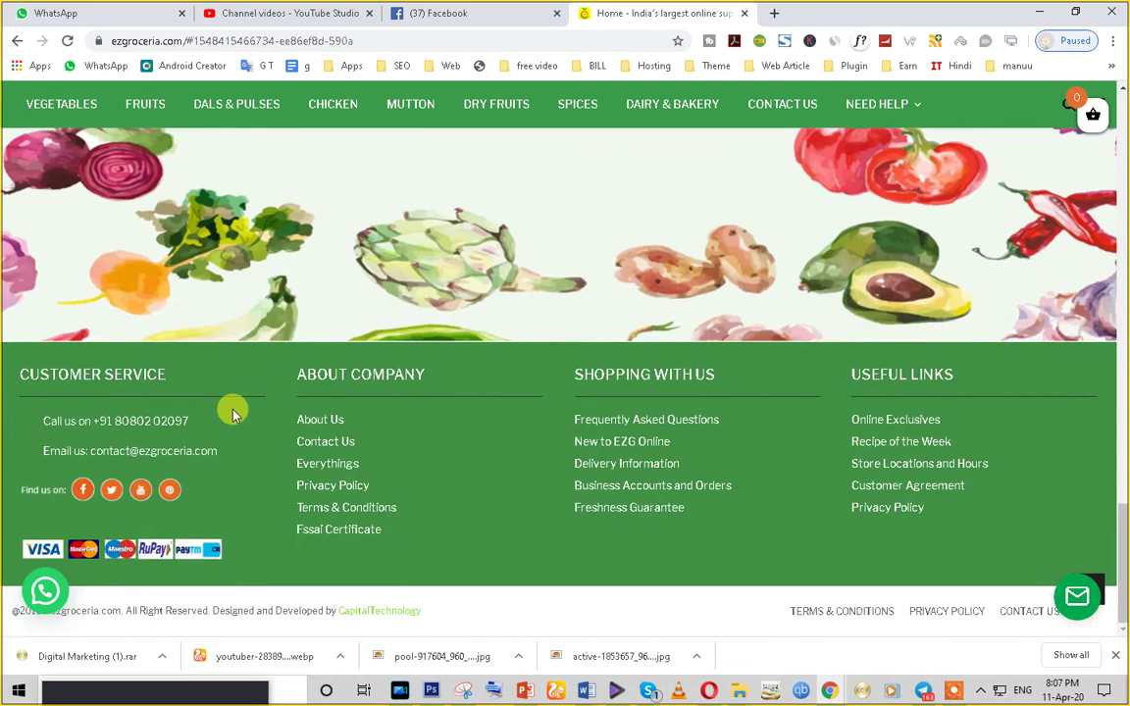
{"action": "scroll", "coordinate": [233, 414], "scroll_direction": "up", "scroll_amount": 10}
{"action": "left_click", "coordinate": [461, 13]}
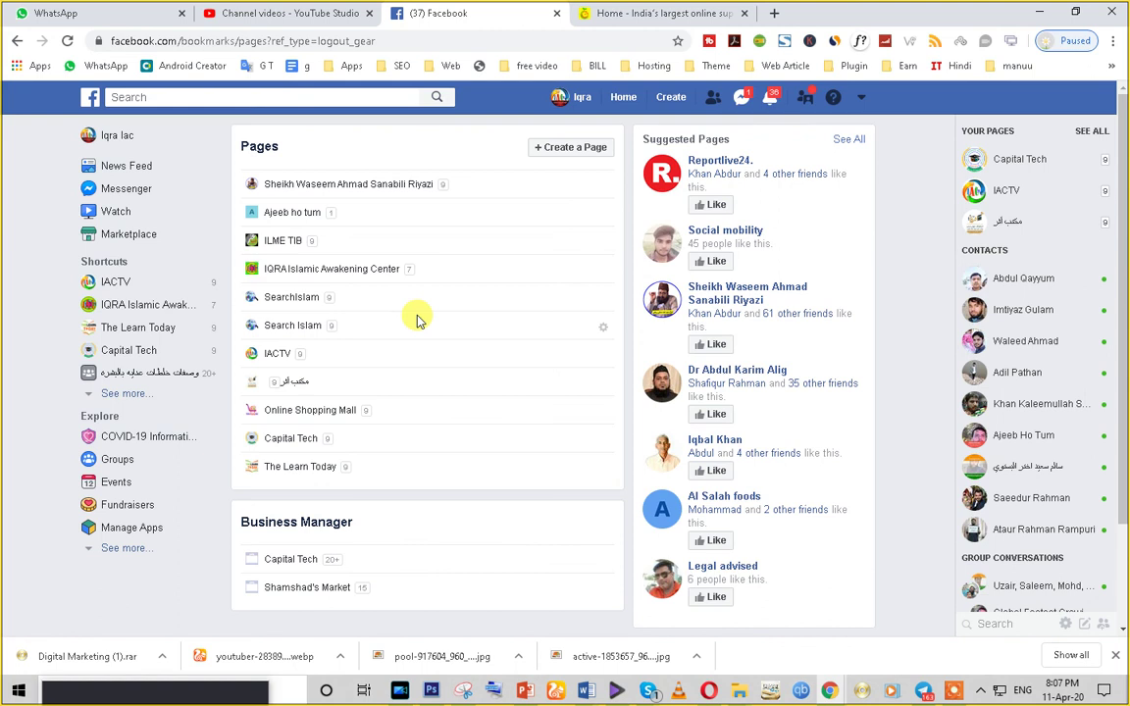
- Open Gmail in a new Chrome tab beside the ezgroceria store
{"action": "left_click", "coordinate": [648, 13]}
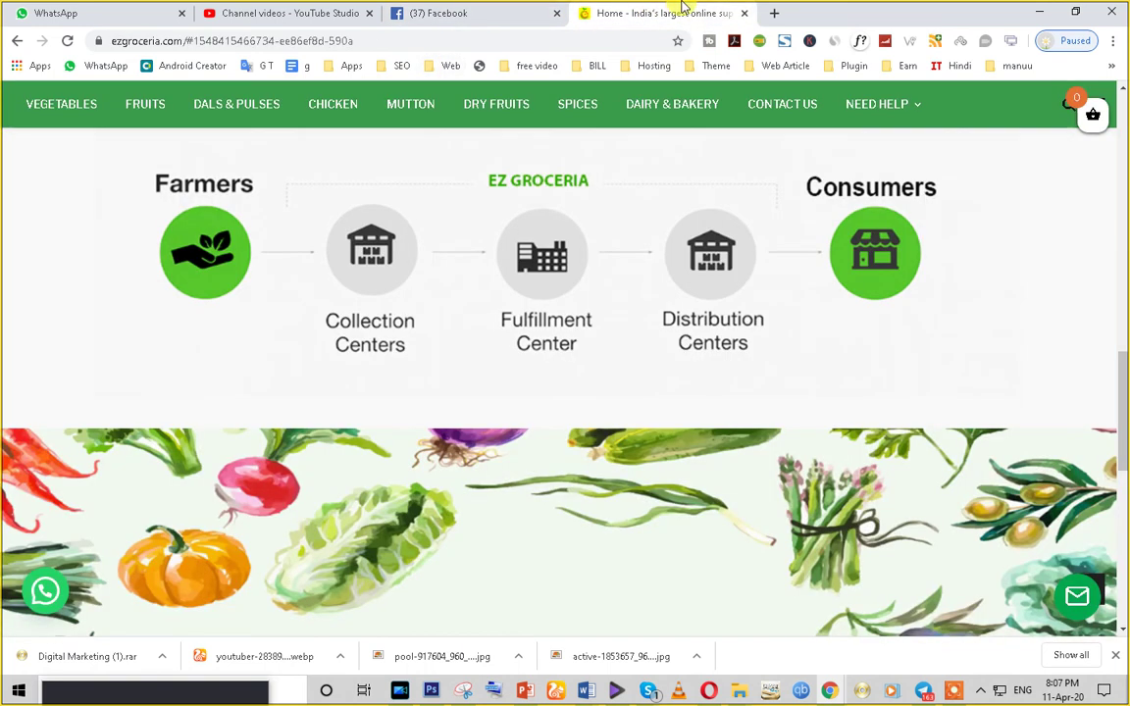
{"action": "left_click", "coordinate": [771, 14]}
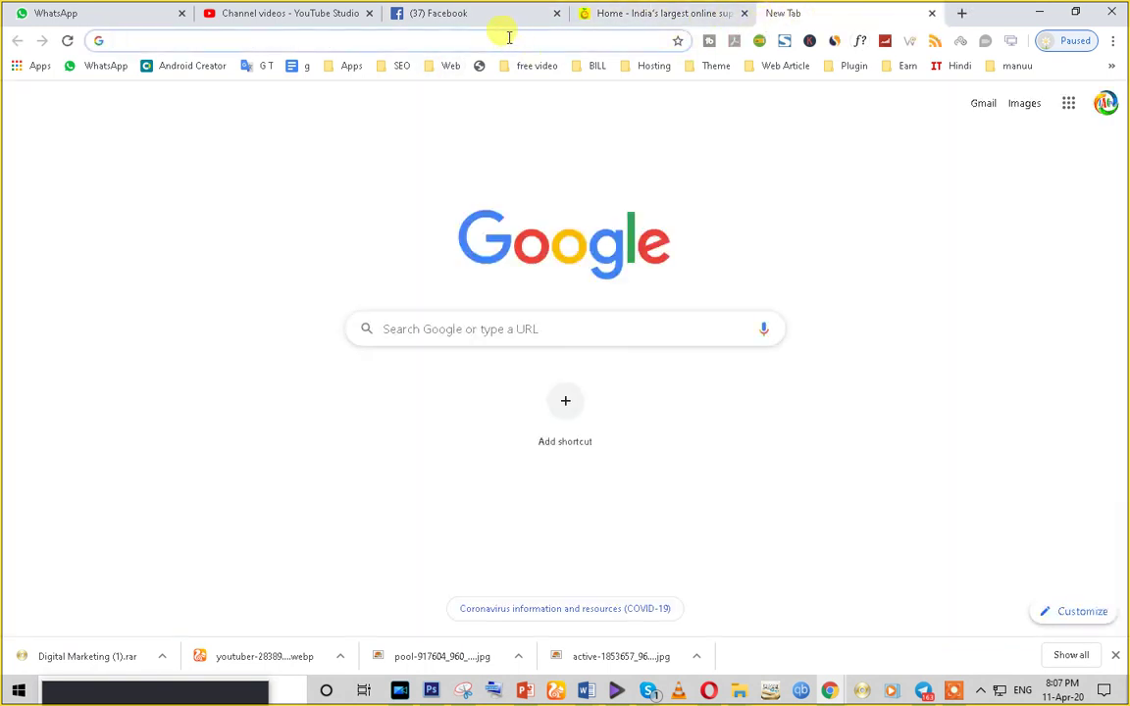
{"action": "left_click", "coordinate": [986, 112]}
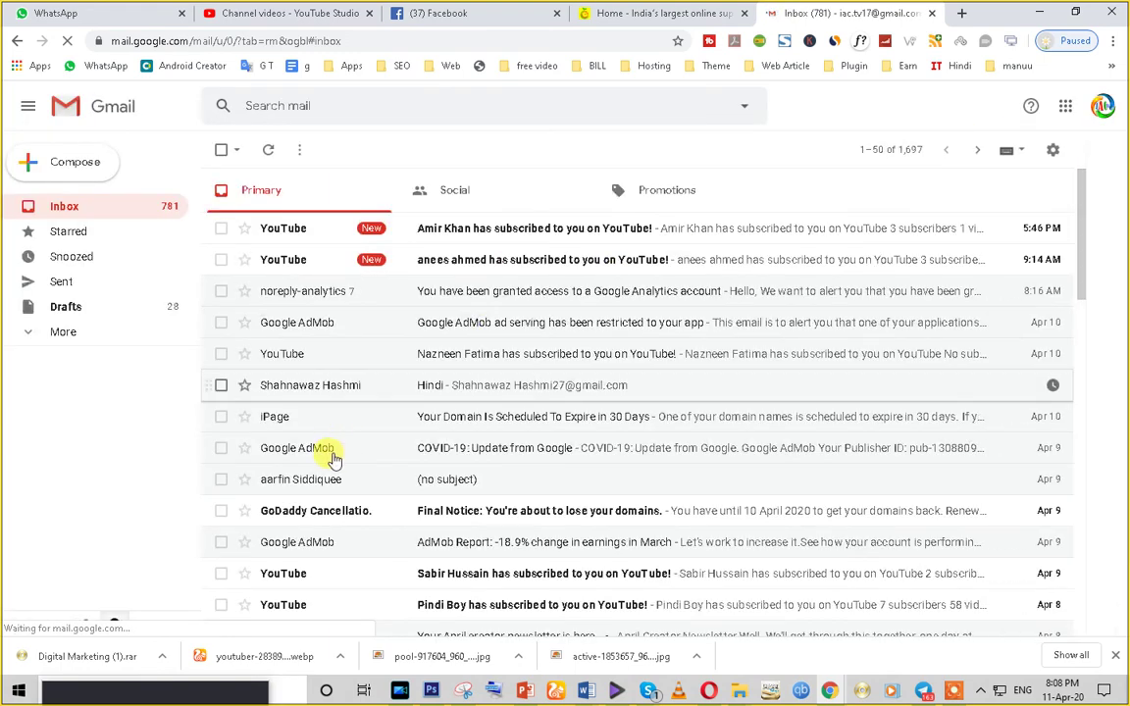
{"action": "scroll", "coordinate": [316, 565], "scroll_direction": "down", "scroll_amount": 1}
{"action": "scroll", "coordinate": [316, 564], "scroll_direction": "down", "scroll_amount": 1}
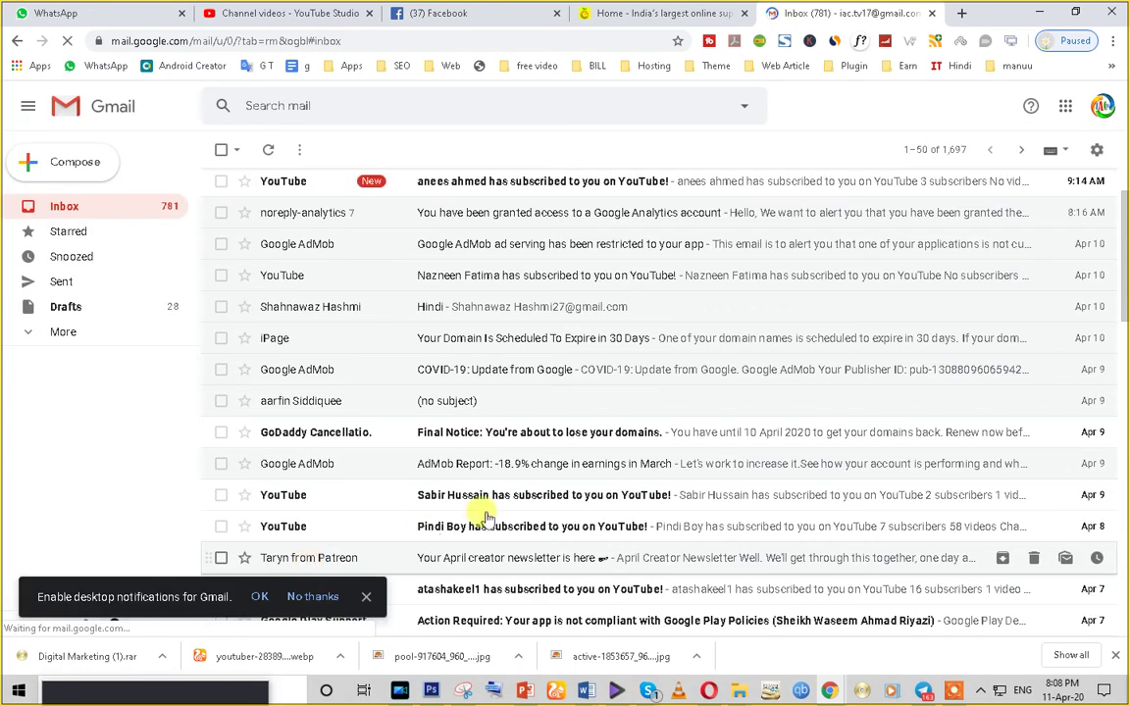
{"action": "scroll", "coordinate": [467, 558], "scroll_direction": "up", "scroll_amount": 2}
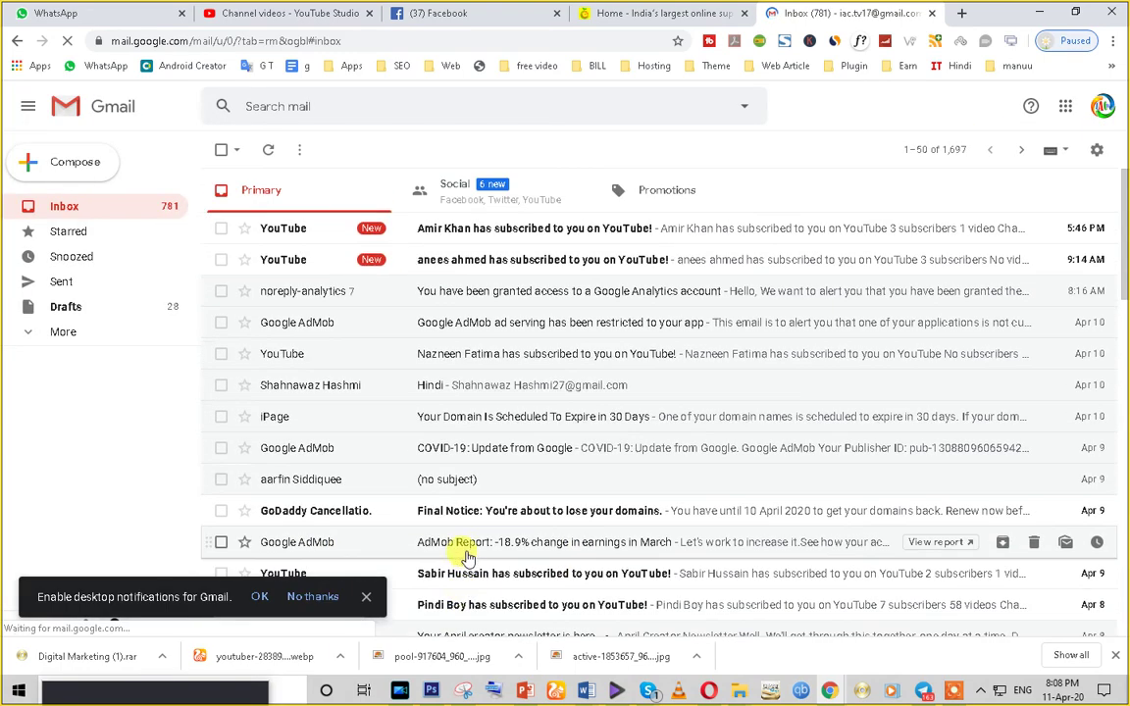
{"action": "left_click", "coordinate": [364, 597]}
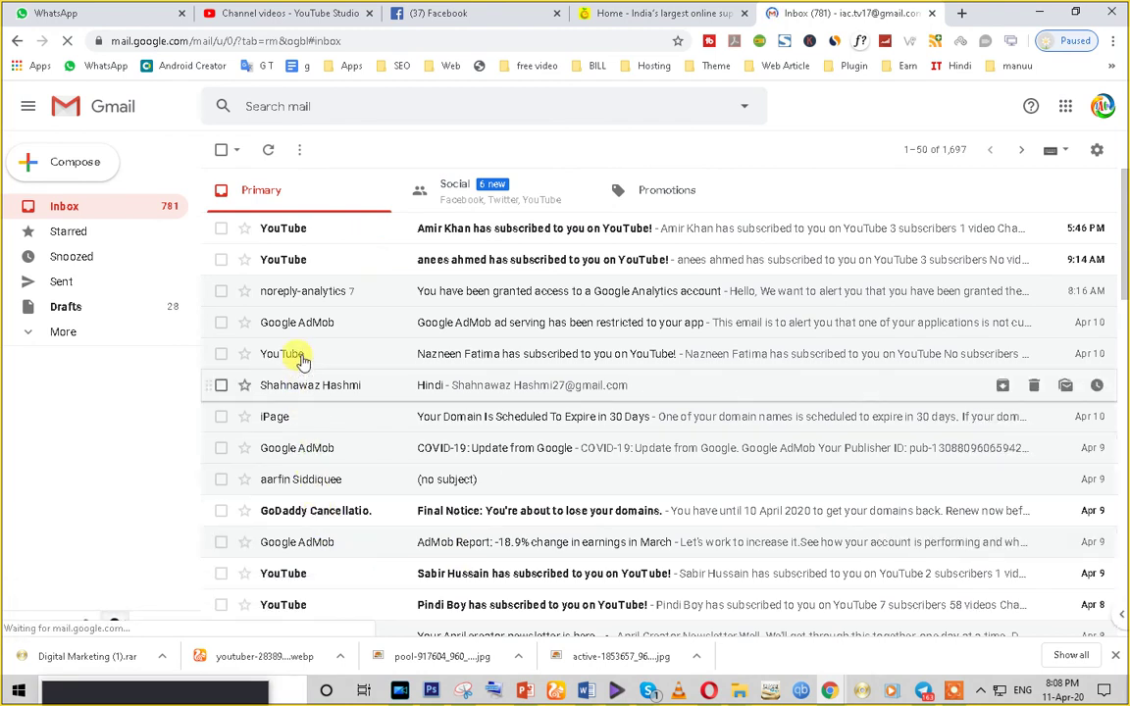
- Search the mailbox for 'facebook ads' to find the Facebook Ads Team receipts
{"action": "scroll", "coordinate": [338, 584], "scroll_direction": "down", "scroll_amount": 2}
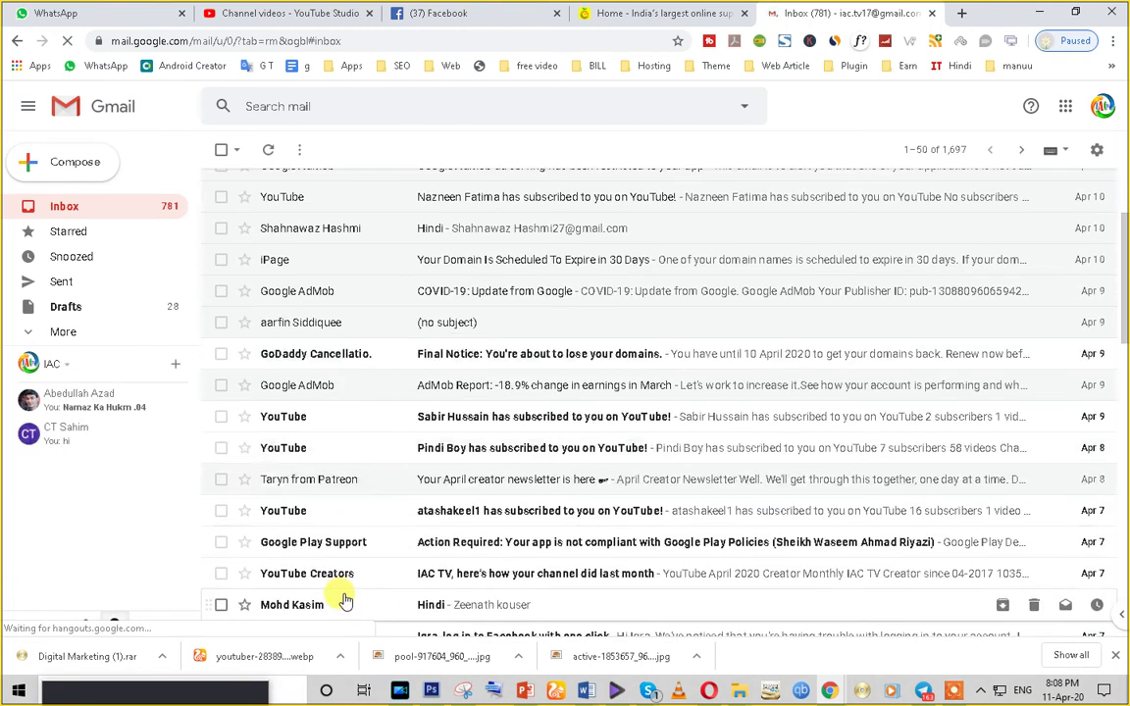
{"action": "scroll", "coordinate": [343, 598], "scroll_direction": "down", "scroll_amount": 2}
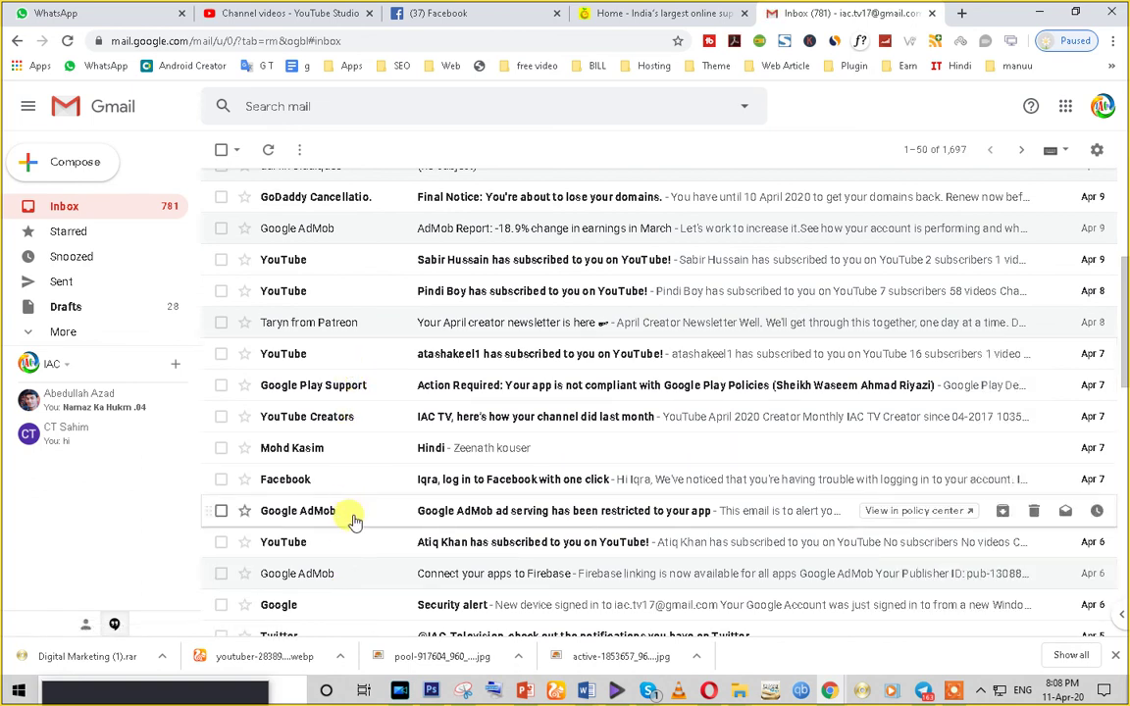
{"action": "scroll", "coordinate": [354, 520], "scroll_direction": "down", "scroll_amount": 3}
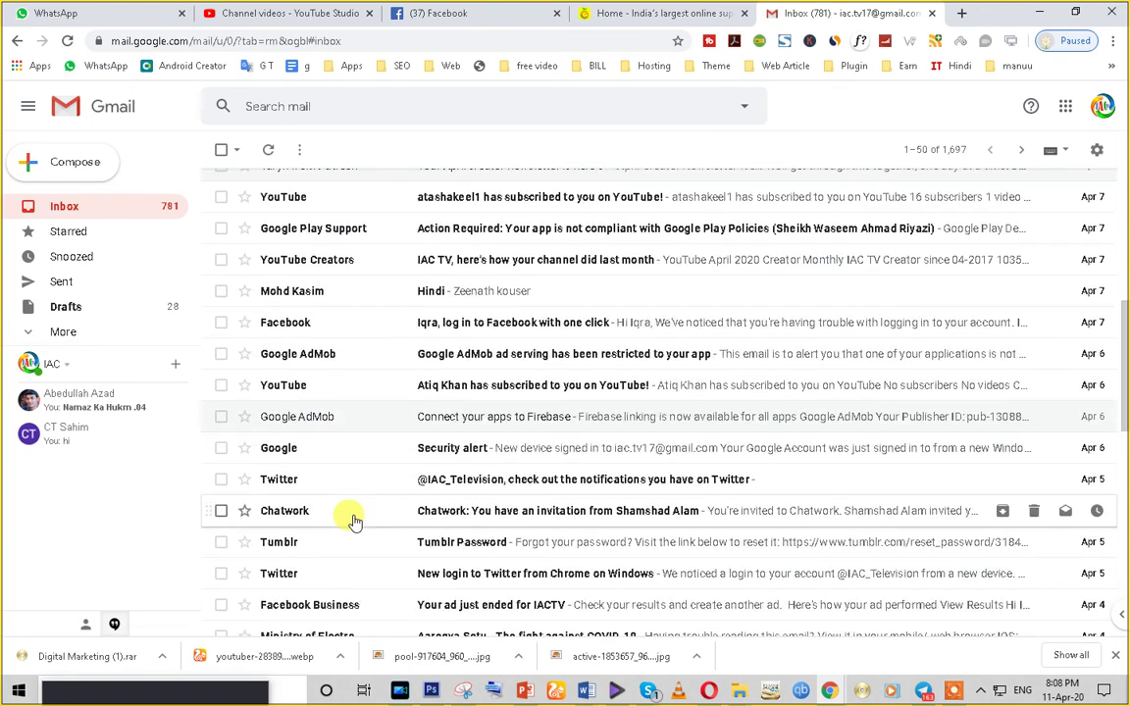
{"action": "left_click", "coordinate": [275, 107]}
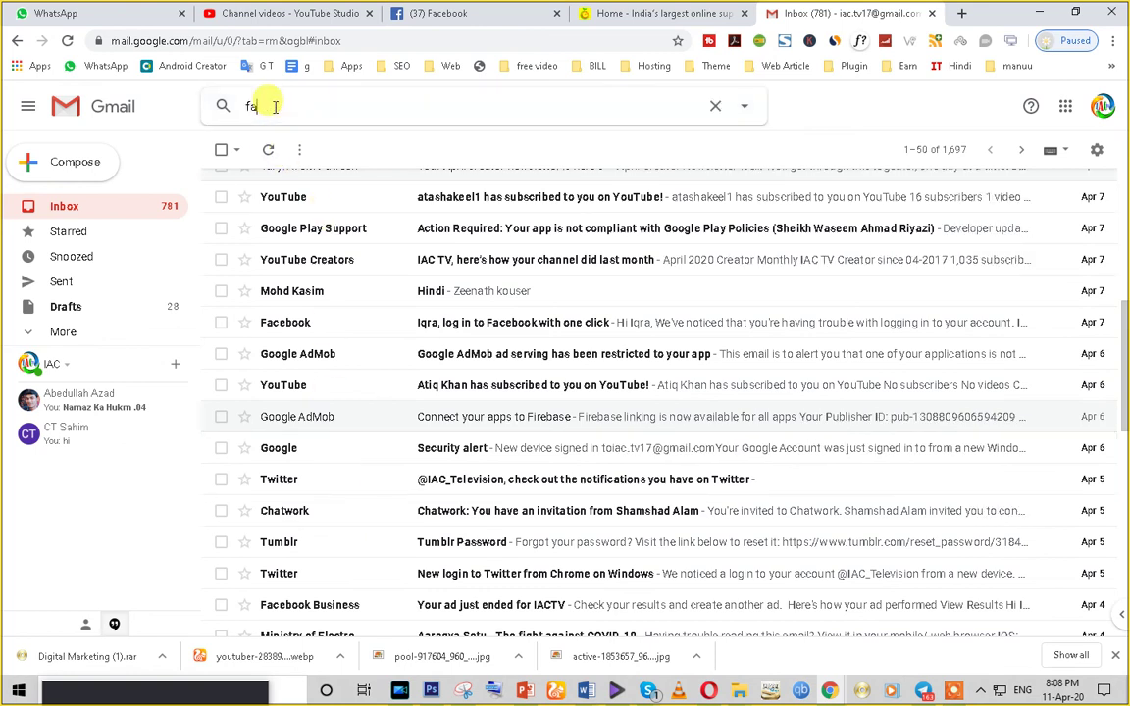
{"action": "type", "text": "faceb"}
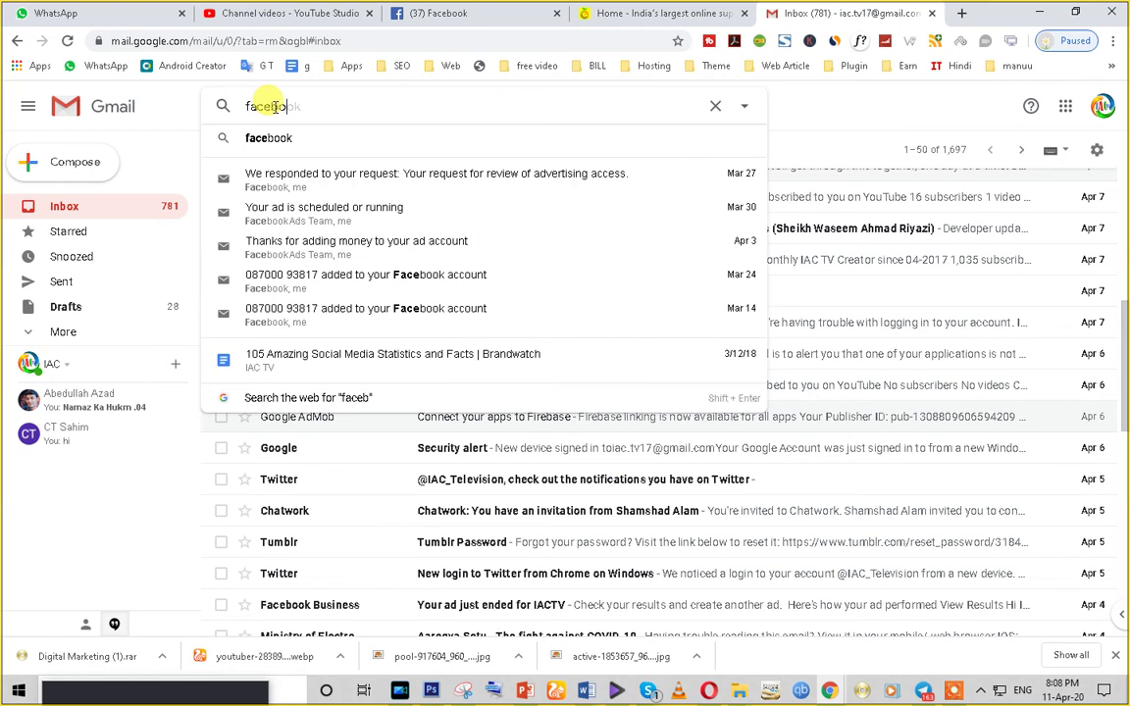
{"action": "type", "text": "ook ad"}
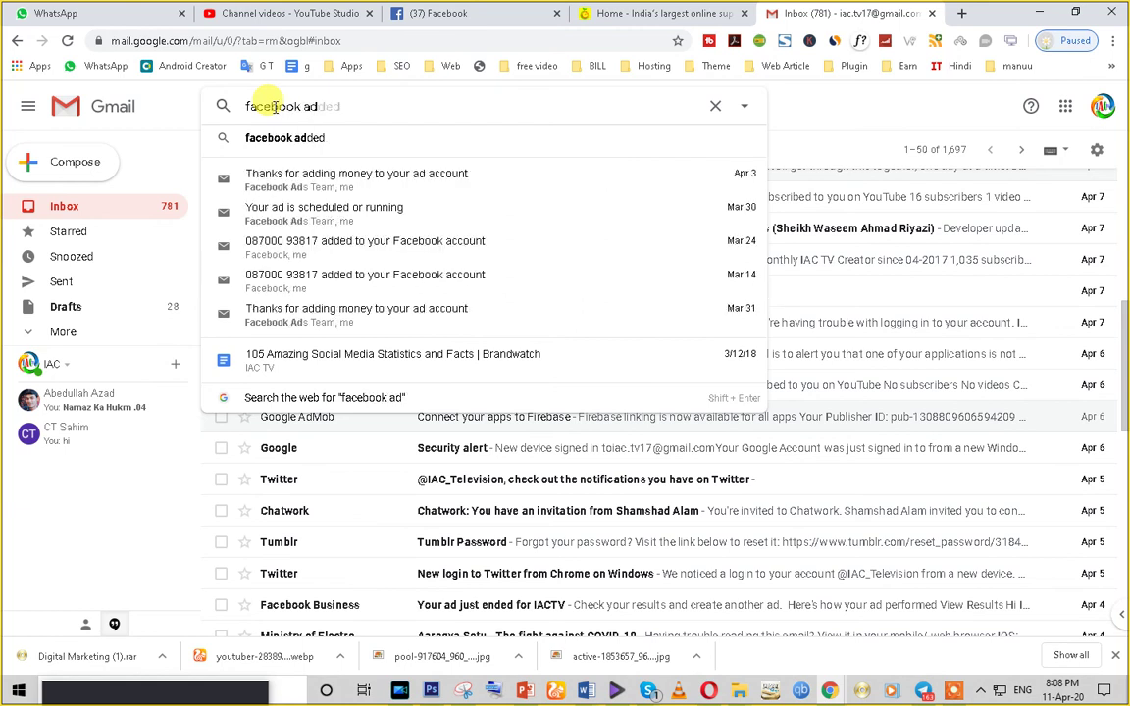
{"action": "type", "text": "s"}
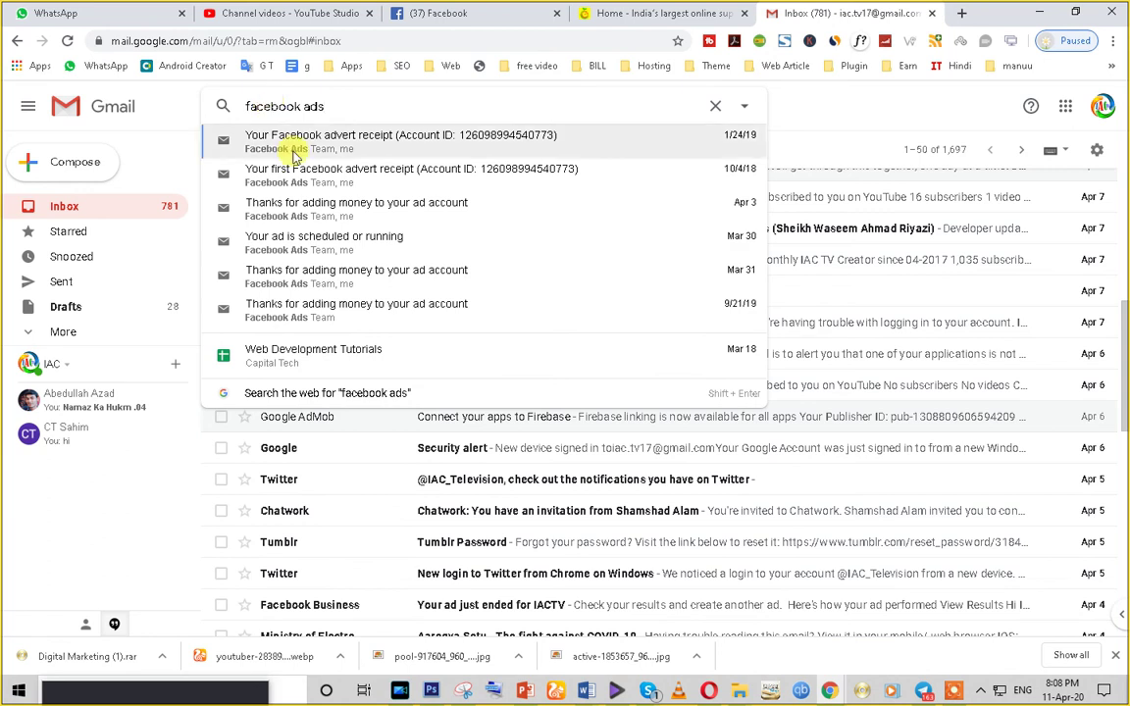
{"action": "key", "text": "Escape"}
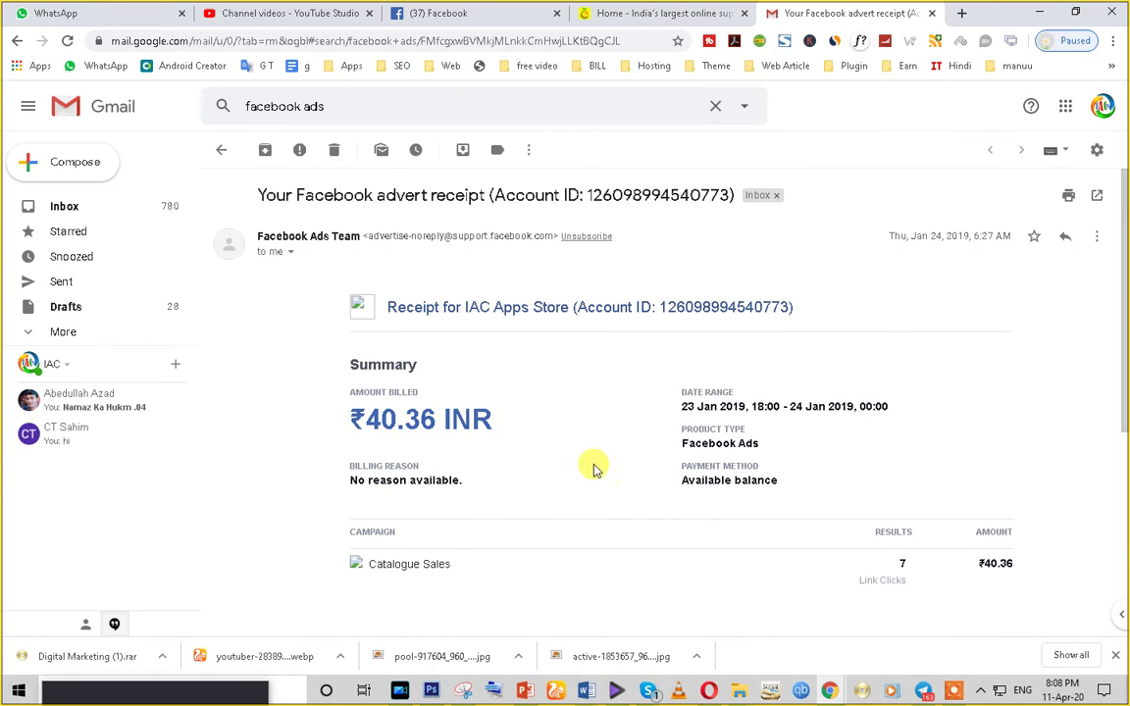
- Review the Catalogue Sales advert receipt, highlighting the ₹40.36 billed amount and Link Clicks label
{"action": "left_click_drag", "start_coordinate": [505, 424], "coordinate": [384, 416]}
{"action": "double_click", "coordinate": [392, 419]}
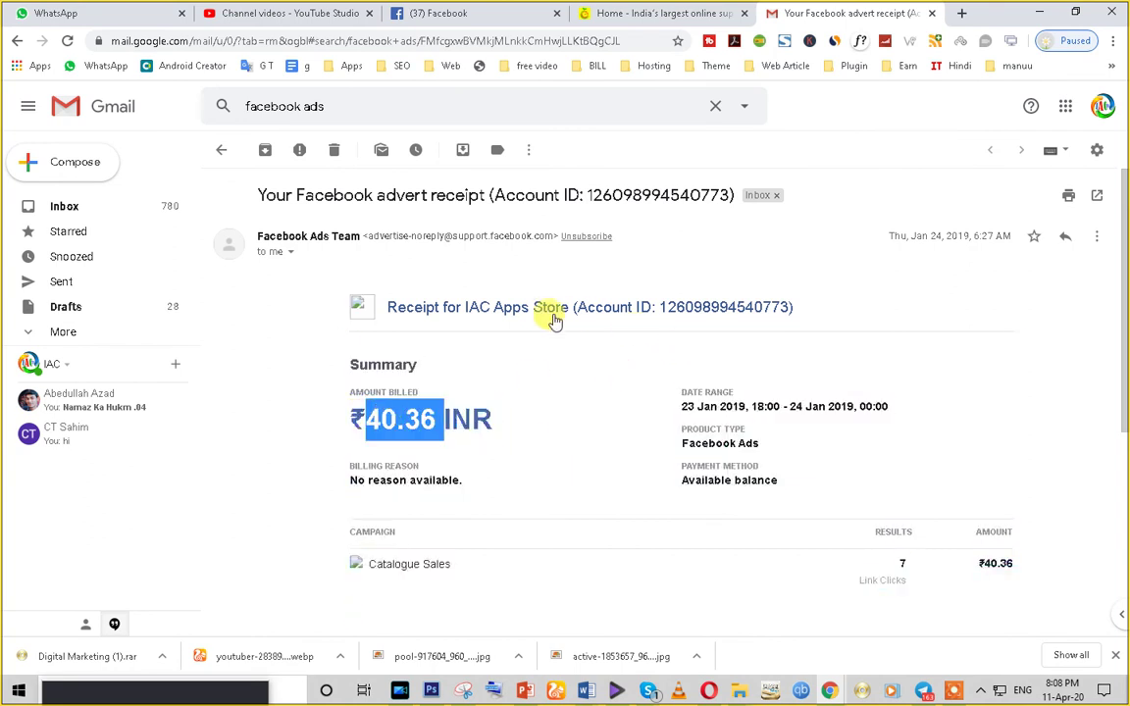
{"action": "scroll", "coordinate": [664, 338], "scroll_direction": "down", "scroll_amount": 3}
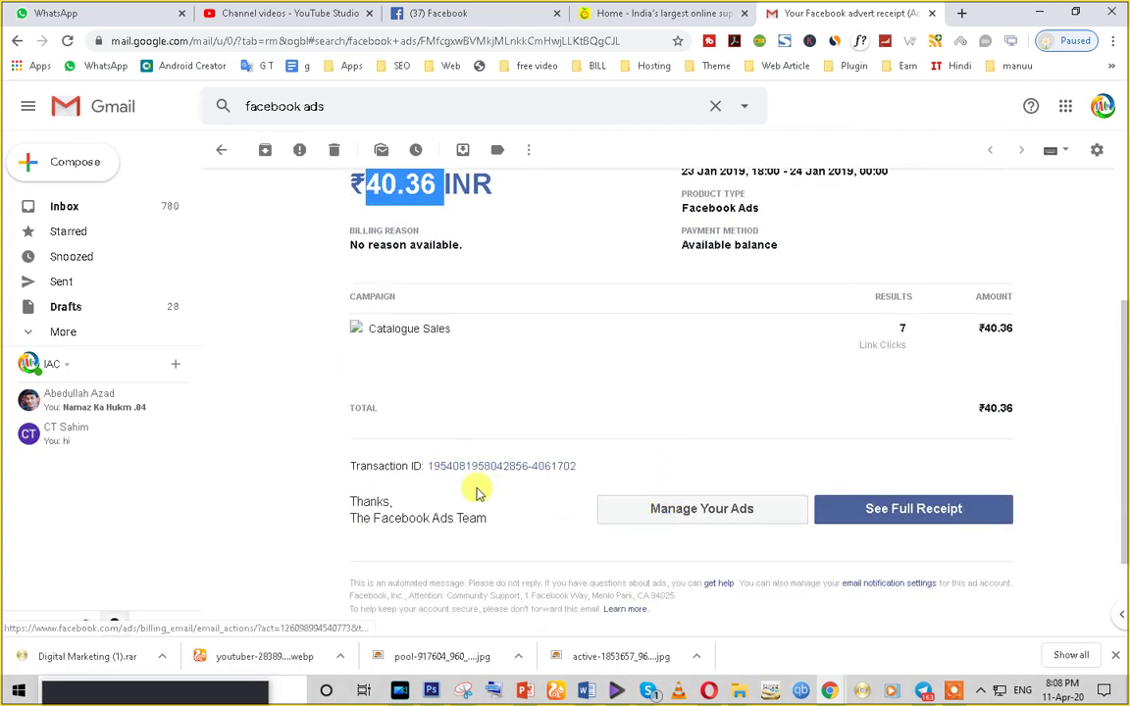
{"action": "left_click_drag", "start_coordinate": [857, 345], "coordinate": [908, 345]}
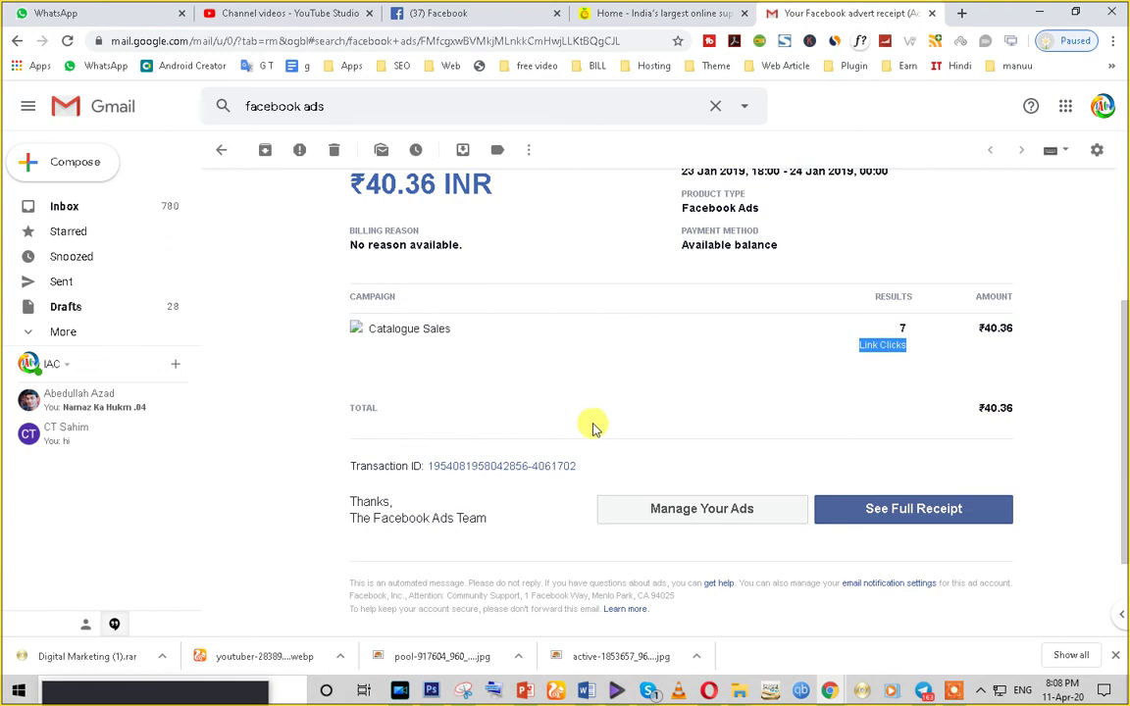
{"action": "scroll", "coordinate": [507, 510], "scroll_direction": "down", "scroll_amount": 2}
{"action": "scroll", "coordinate": [508, 512], "scroll_direction": "up", "scroll_amount": 3}
{"action": "scroll", "coordinate": [507, 513], "scroll_direction": "up", "scroll_amount": 2}
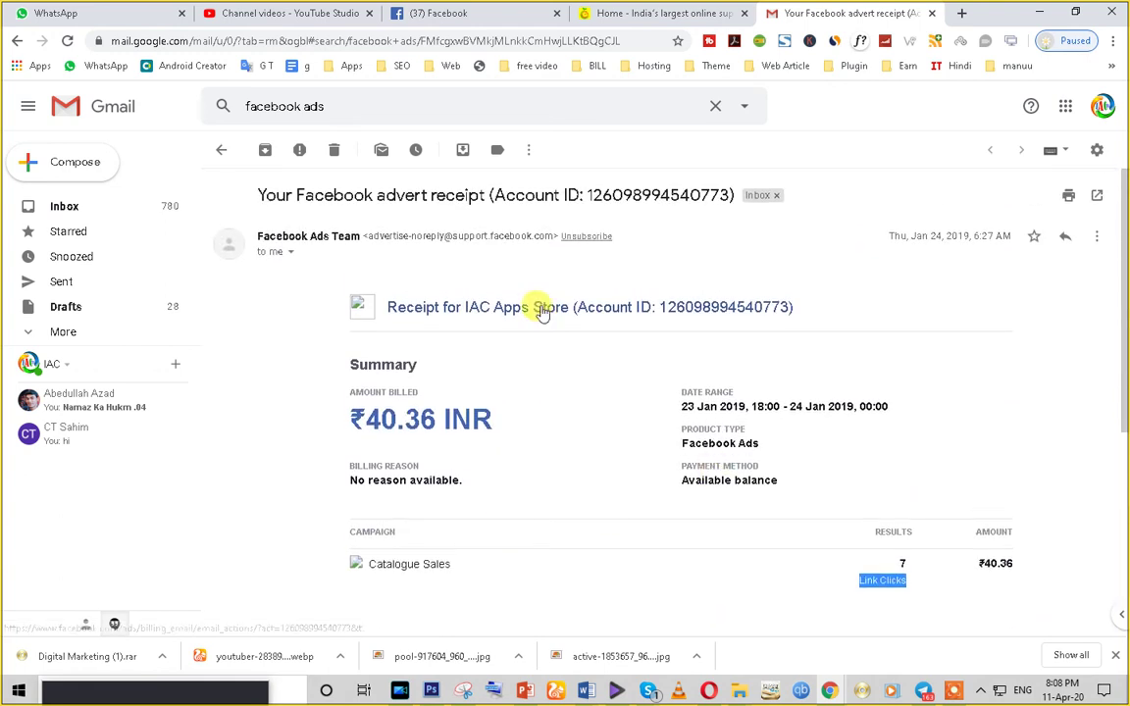
- Return to the inbox and scroll down the message list
{"action": "left_click", "coordinate": [221, 151]}
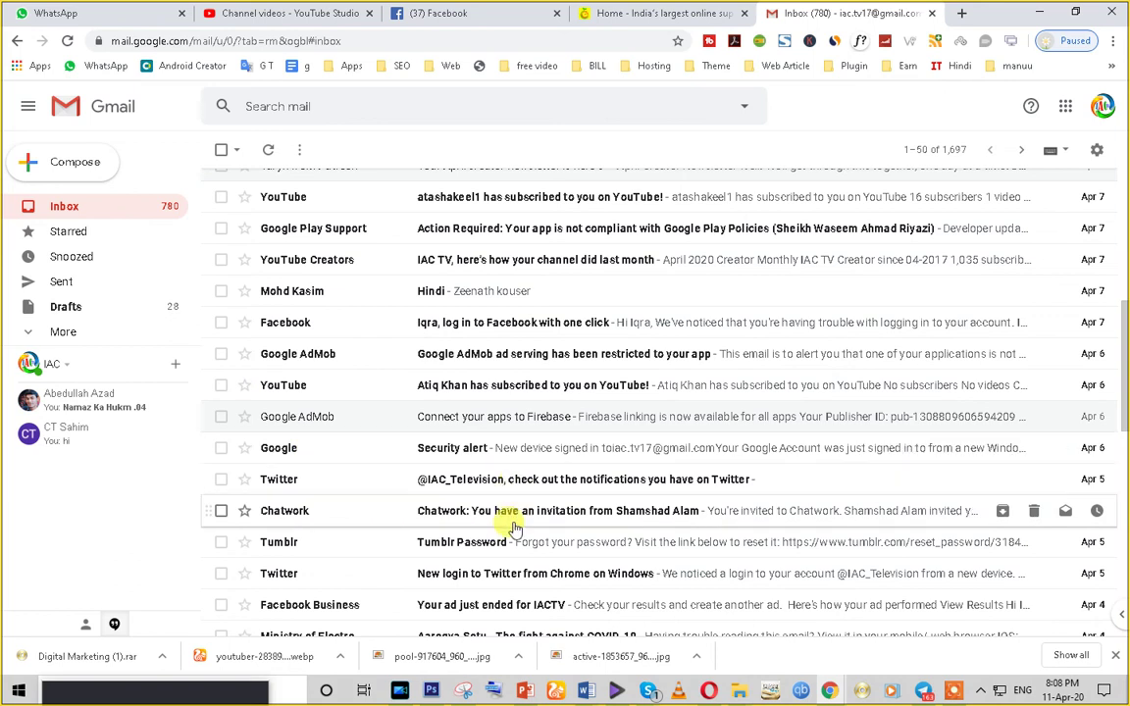
{"action": "scroll", "coordinate": [512, 528], "scroll_direction": "down", "scroll_amount": 2}
{"action": "scroll", "coordinate": [512, 528], "scroll_direction": "down", "scroll_amount": 2}
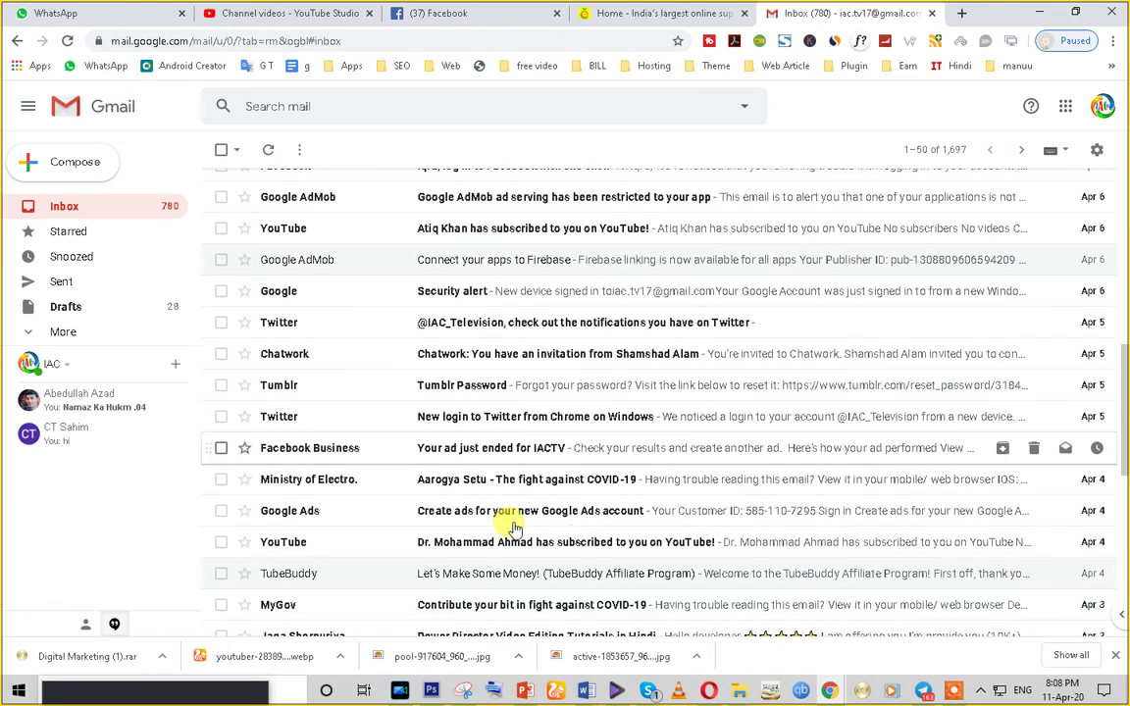
- Open the 'Your ad just ended for IACTV' email and highlight the People reached and Link Clicks labels
{"action": "left_click", "coordinate": [504, 451]}
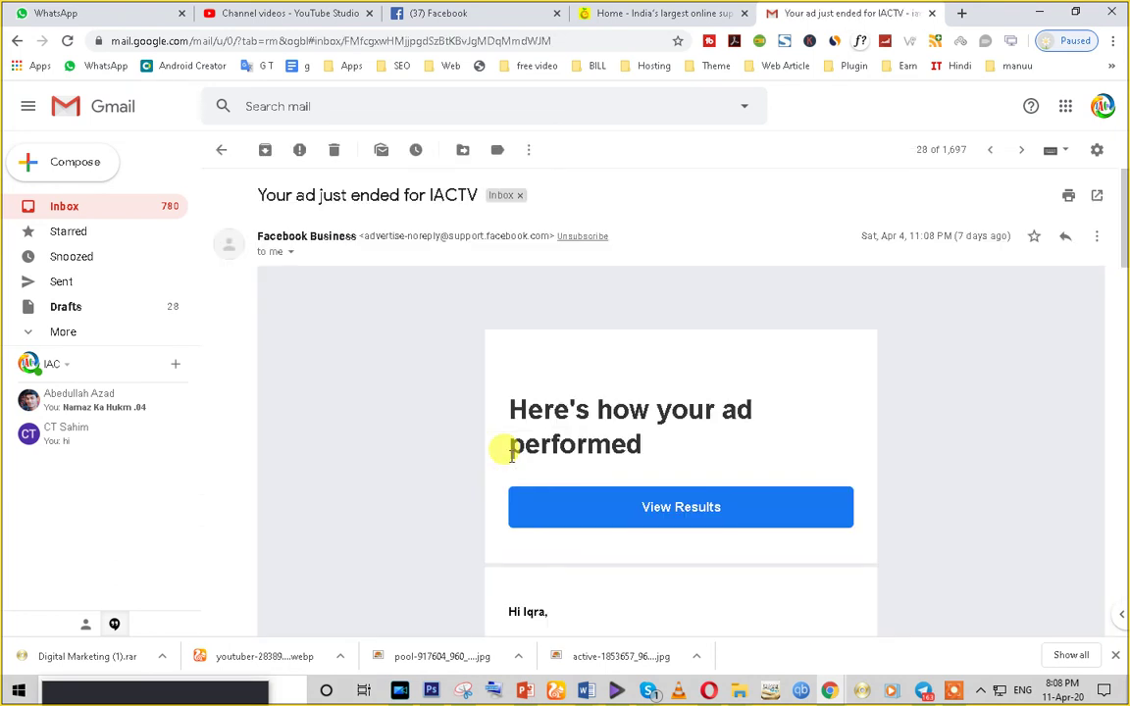
{"action": "scroll", "coordinate": [511, 456], "scroll_direction": "down", "scroll_amount": 3}
{"action": "scroll", "coordinate": [508, 459], "scroll_direction": "down", "scroll_amount": 3}
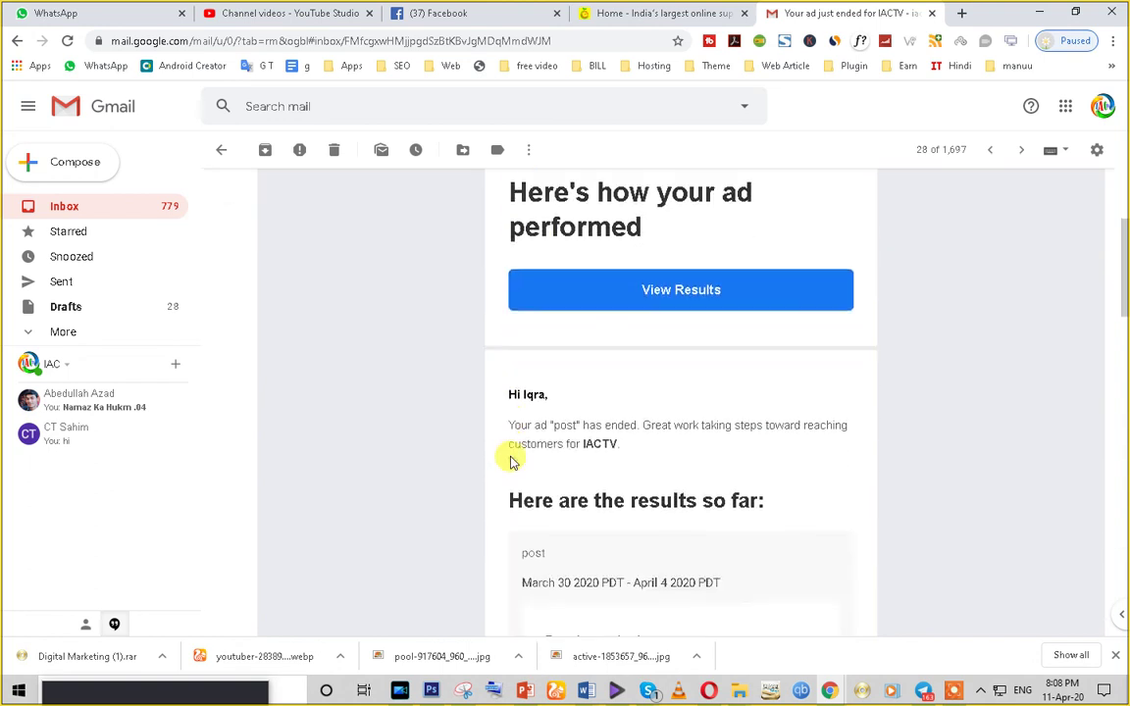
{"action": "left_click_drag", "start_coordinate": [545, 410], "coordinate": [645, 446]}
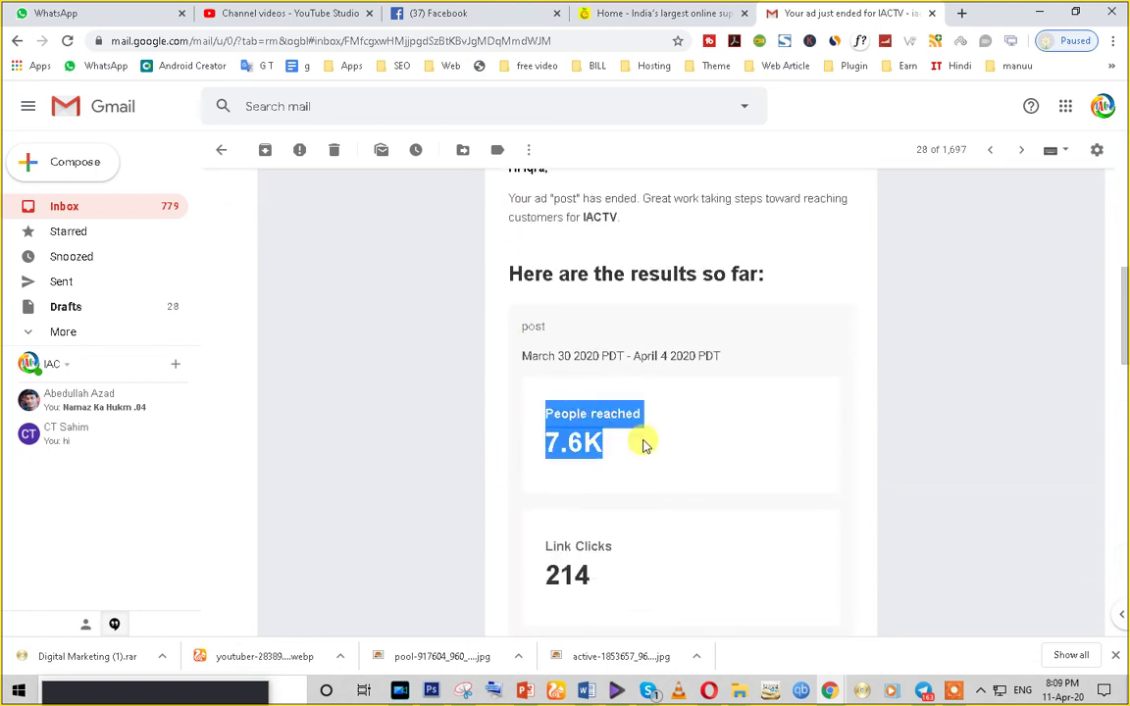
{"action": "scroll", "coordinate": [643, 457], "scroll_direction": "down", "scroll_amount": 1}
{"action": "triple_click", "coordinate": [601, 331]}
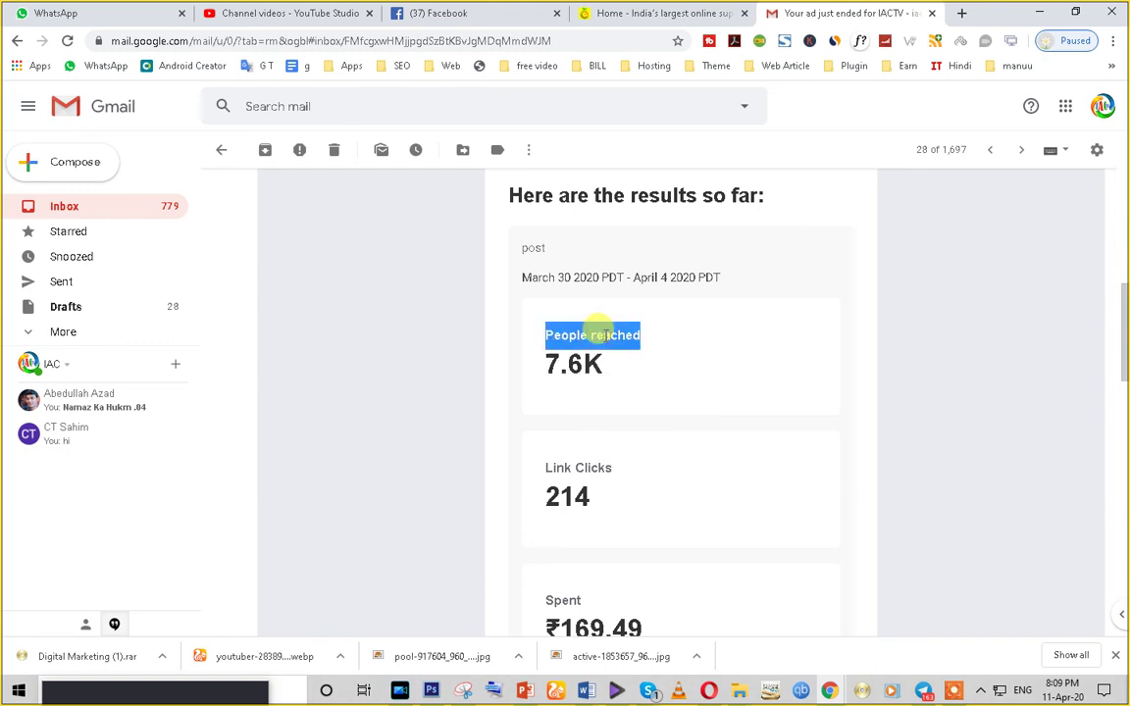
{"action": "scroll", "coordinate": [598, 398], "scroll_direction": "up", "scroll_amount": 3}
{"action": "scroll", "coordinate": [599, 397], "scroll_direction": "down", "scroll_amount": 3}
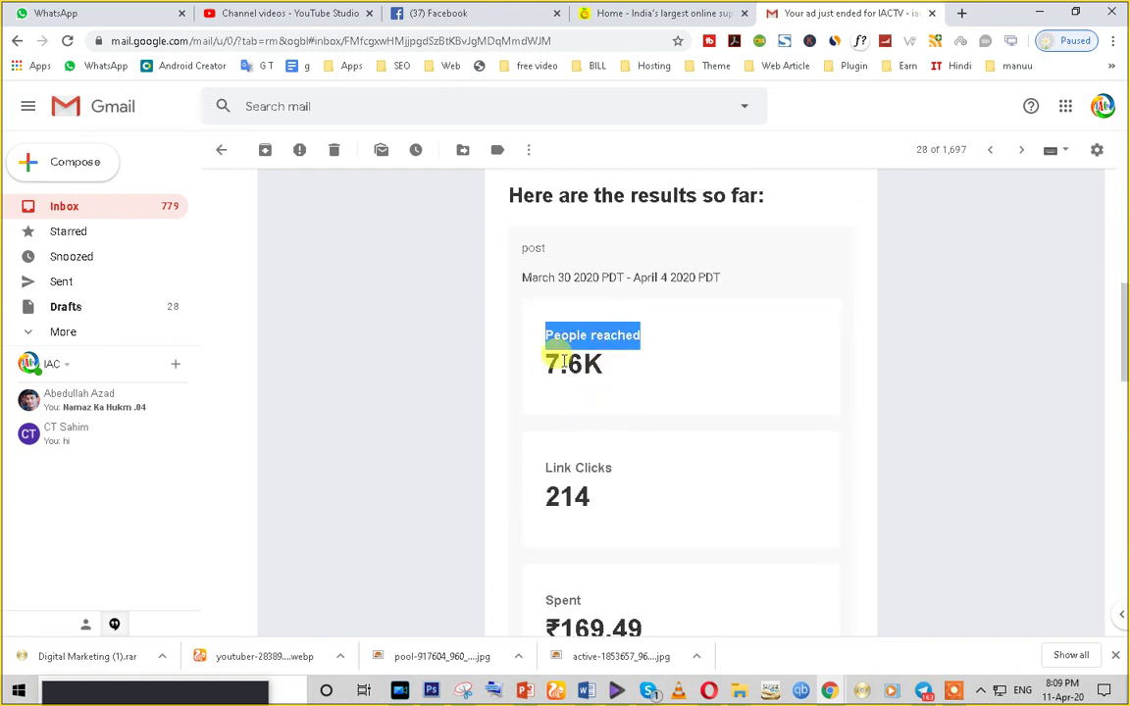
{"action": "scroll", "coordinate": [596, 458], "scroll_direction": "down", "scroll_amount": 1}
{"action": "triple_click", "coordinate": [546, 387]}
{"action": "scroll", "coordinate": [602, 492], "scroll_direction": "down", "scroll_amount": 1}
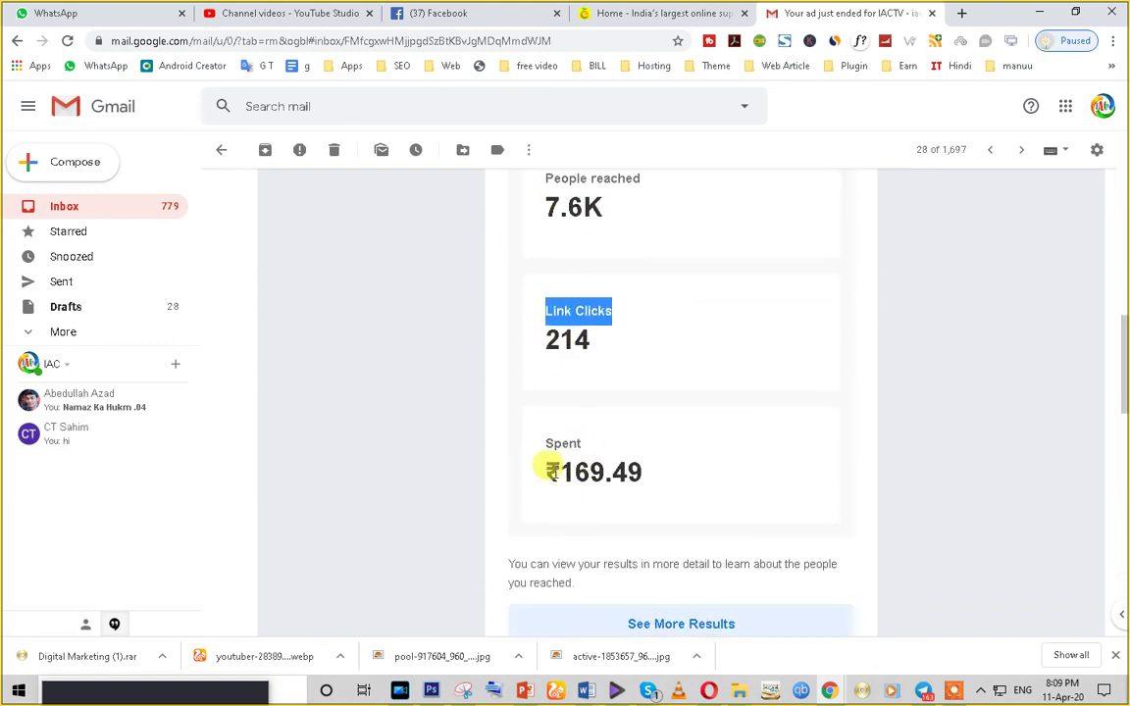
- Highlight the ₹169.49 spent, 214 link clicks, 7.6K reached and March 30–April 4, 2020 range
{"action": "left_click_drag", "start_coordinate": [546, 440], "coordinate": [684, 501]}
{"action": "scroll", "coordinate": [684, 500], "scroll_direction": "down", "scroll_amount": 3}
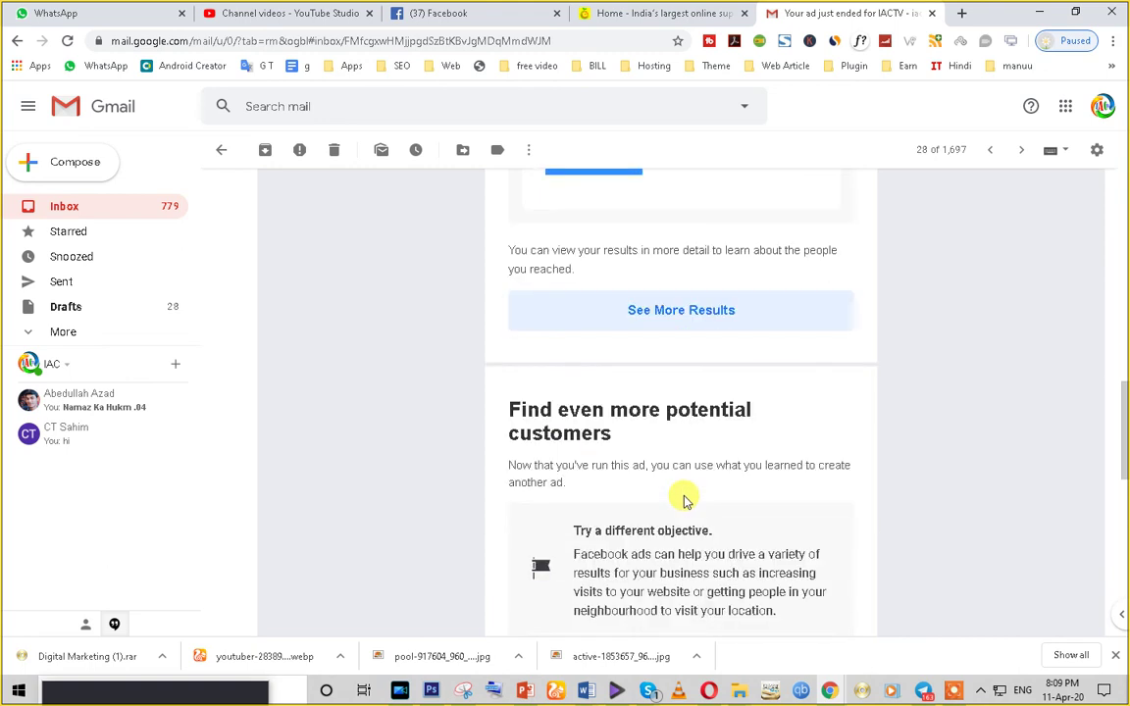
{"action": "scroll", "coordinate": [685, 500], "scroll_direction": "down", "scroll_amount": 8}
{"action": "scroll", "coordinate": [685, 500], "scroll_direction": "up", "scroll_amount": 10}
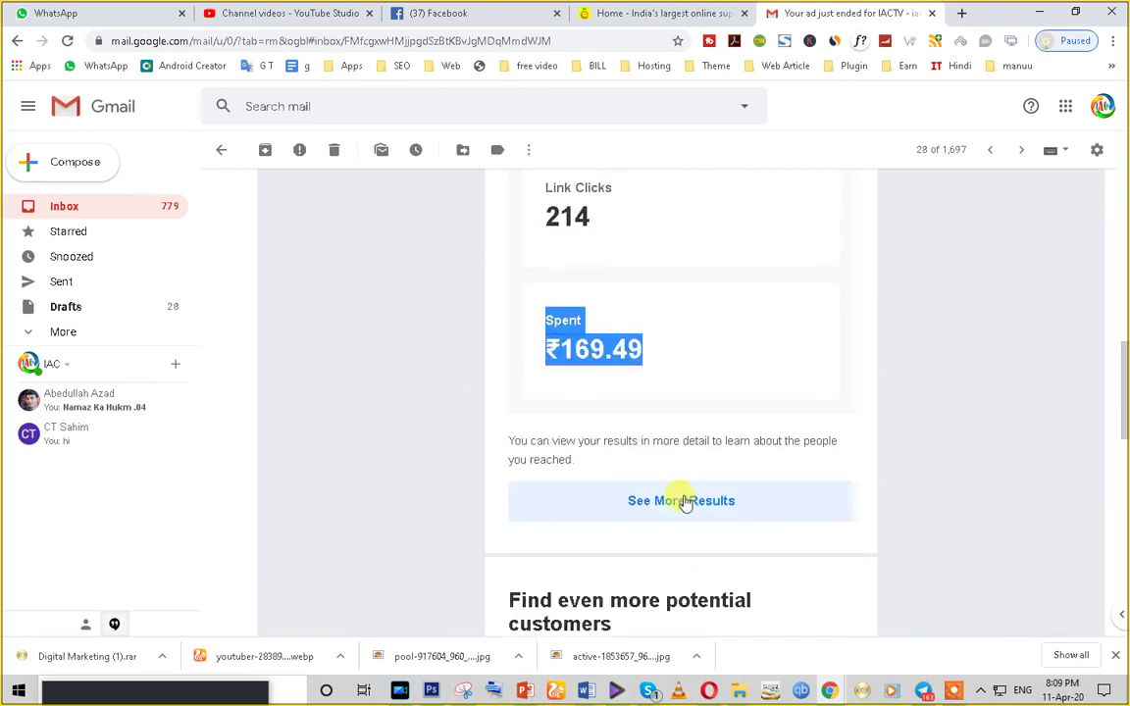
{"action": "double_click", "coordinate": [601, 350]}
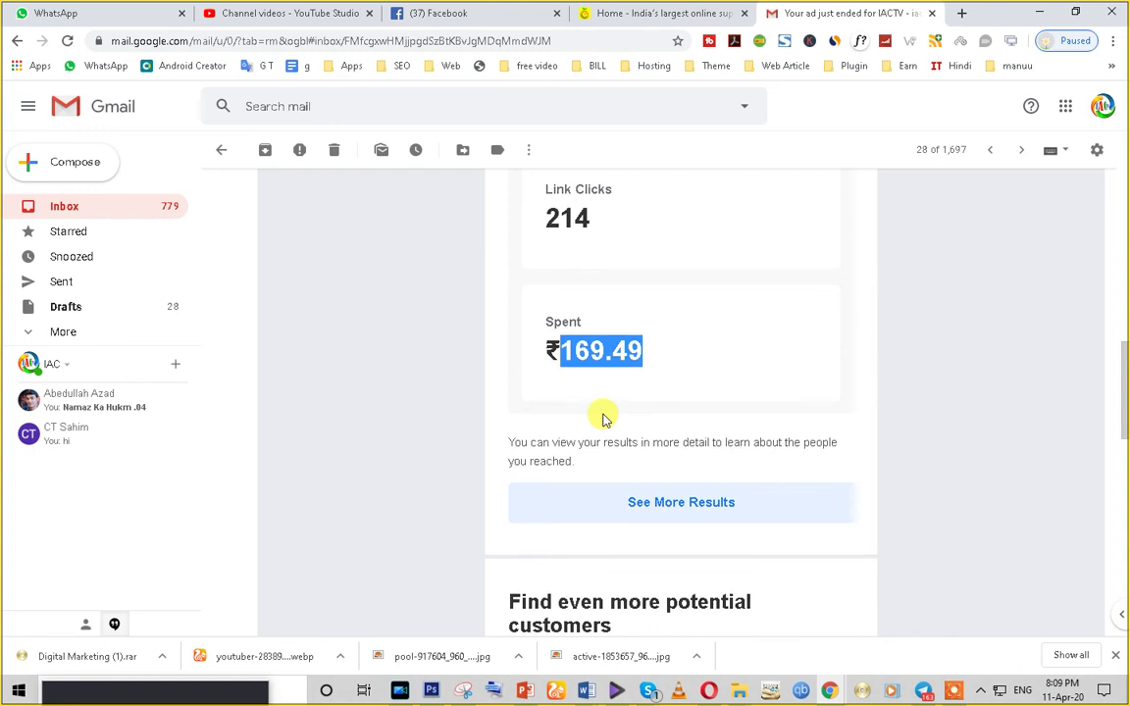
{"action": "scroll", "coordinate": [602, 419], "scroll_direction": "up", "scroll_amount": 2}
{"action": "double_click", "coordinate": [555, 373]}
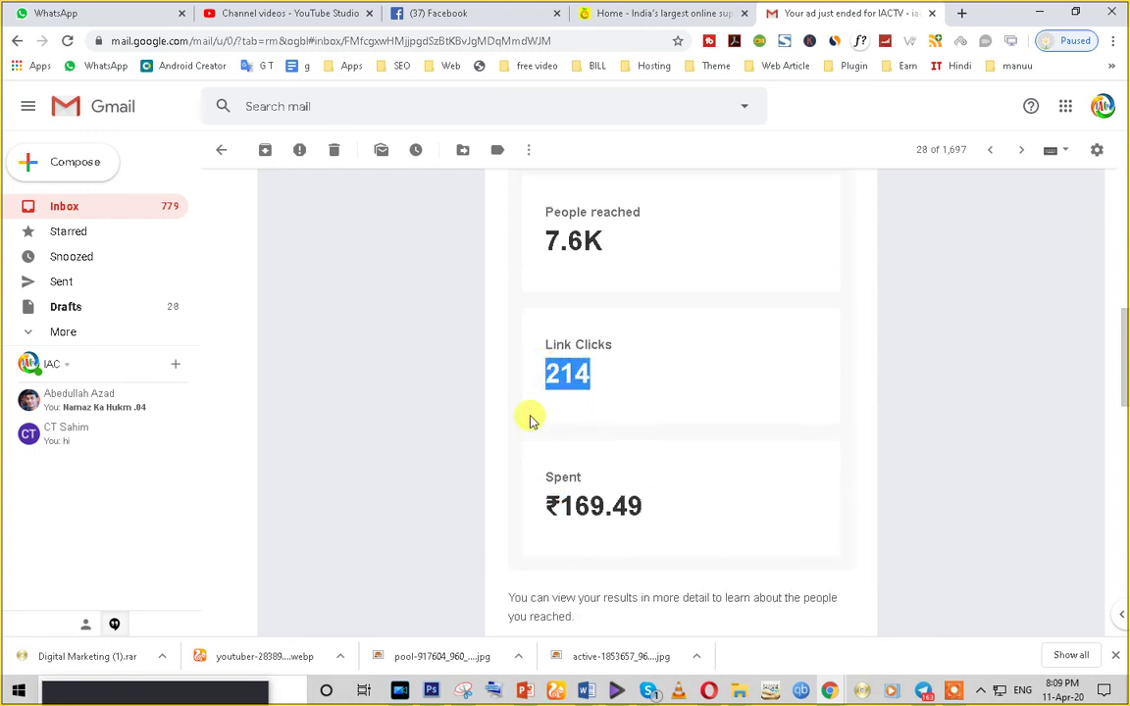
{"action": "scroll", "coordinate": [530, 420], "scroll_direction": "up", "scroll_amount": 2}
{"action": "double_click", "coordinate": [553, 397]}
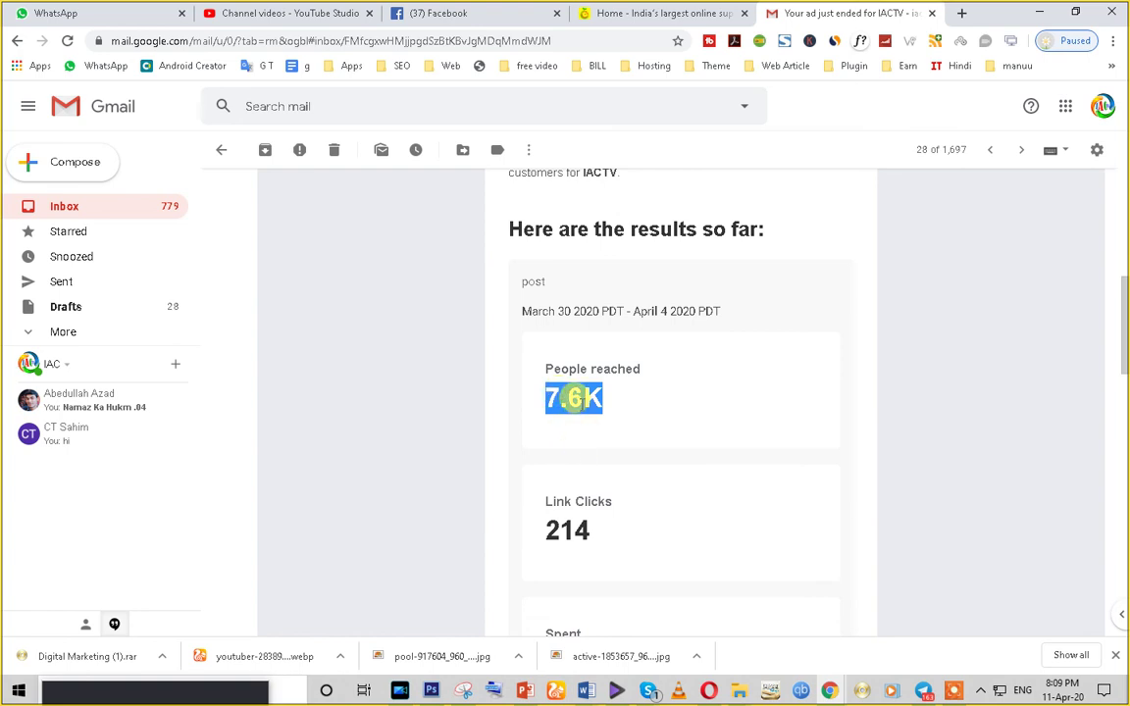
{"action": "left_click_drag", "start_coordinate": [519, 310], "coordinate": [723, 316]}
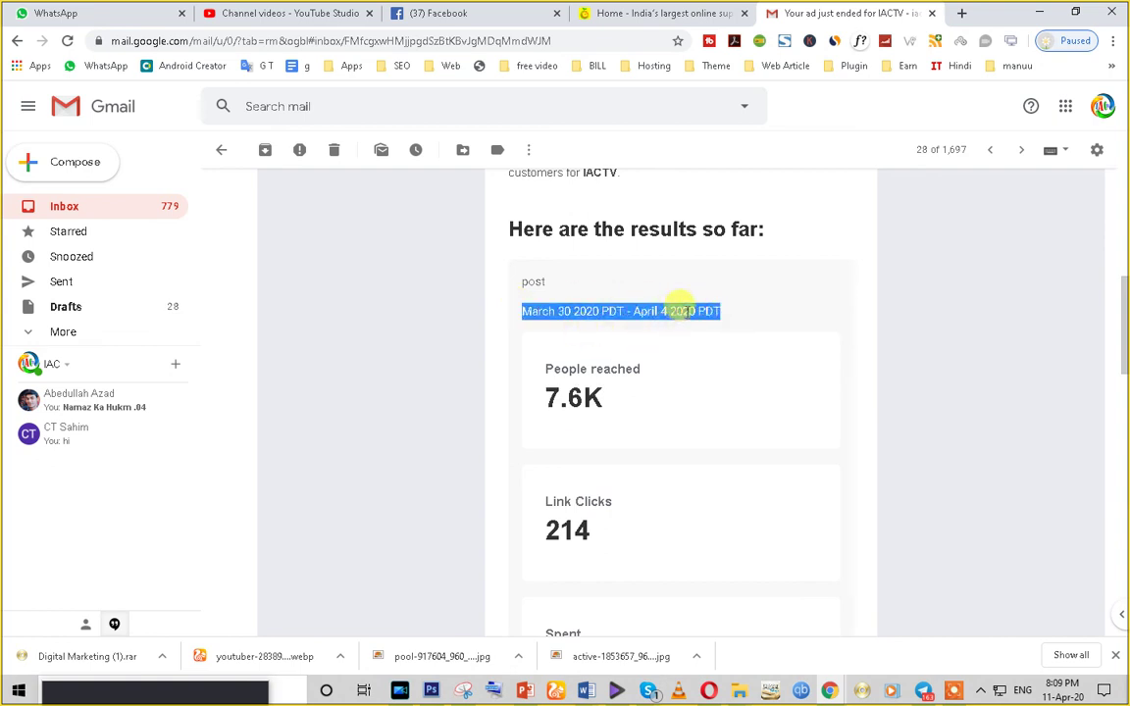
- Open the full ad results from the email in a new tab
{"action": "scroll", "coordinate": [680, 306], "scroll_direction": "up", "scroll_amount": 3}
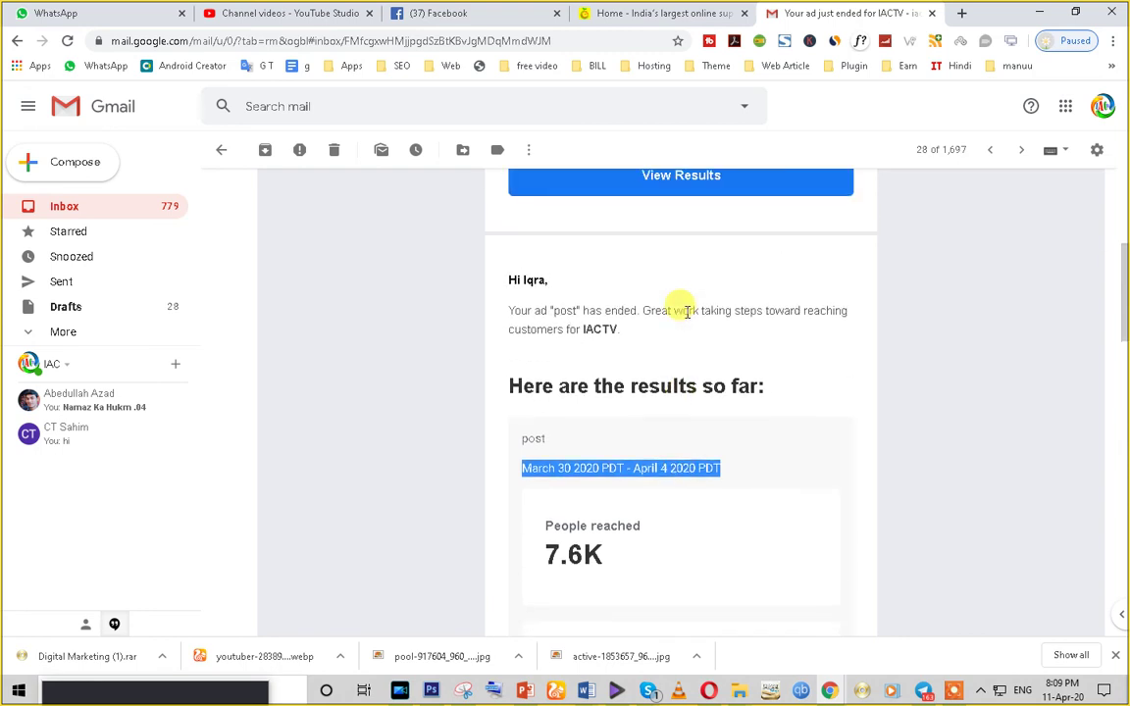
{"action": "scroll", "coordinate": [687, 312], "scroll_direction": "up", "scroll_amount": 5}
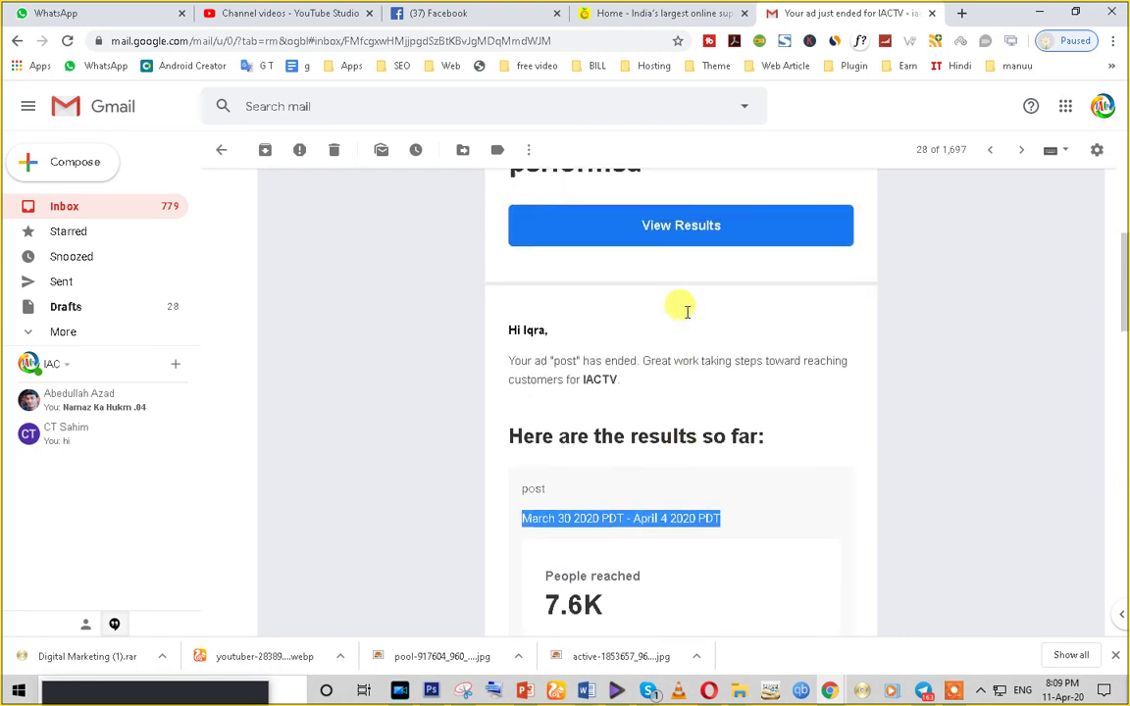
{"action": "left_click", "coordinate": [648, 411]}
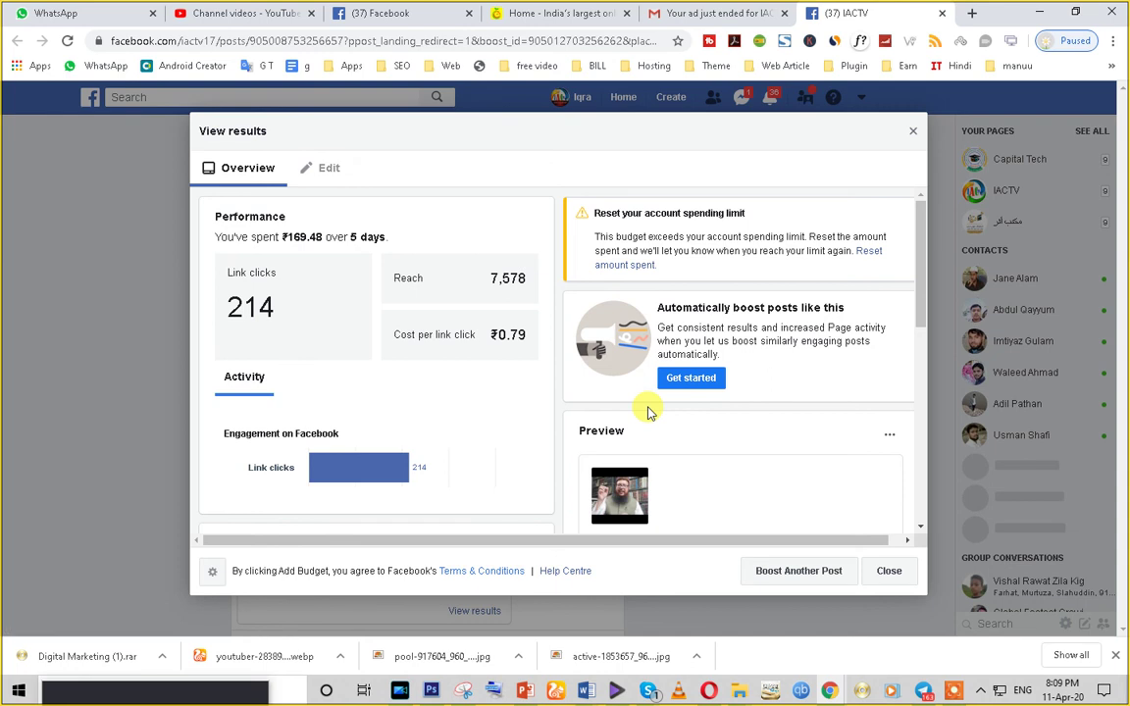
- Scroll through the boosted post's results dialog to review its Performance section
{"action": "scroll", "coordinate": [648, 412], "scroll_direction": "down", "scroll_amount": 3}
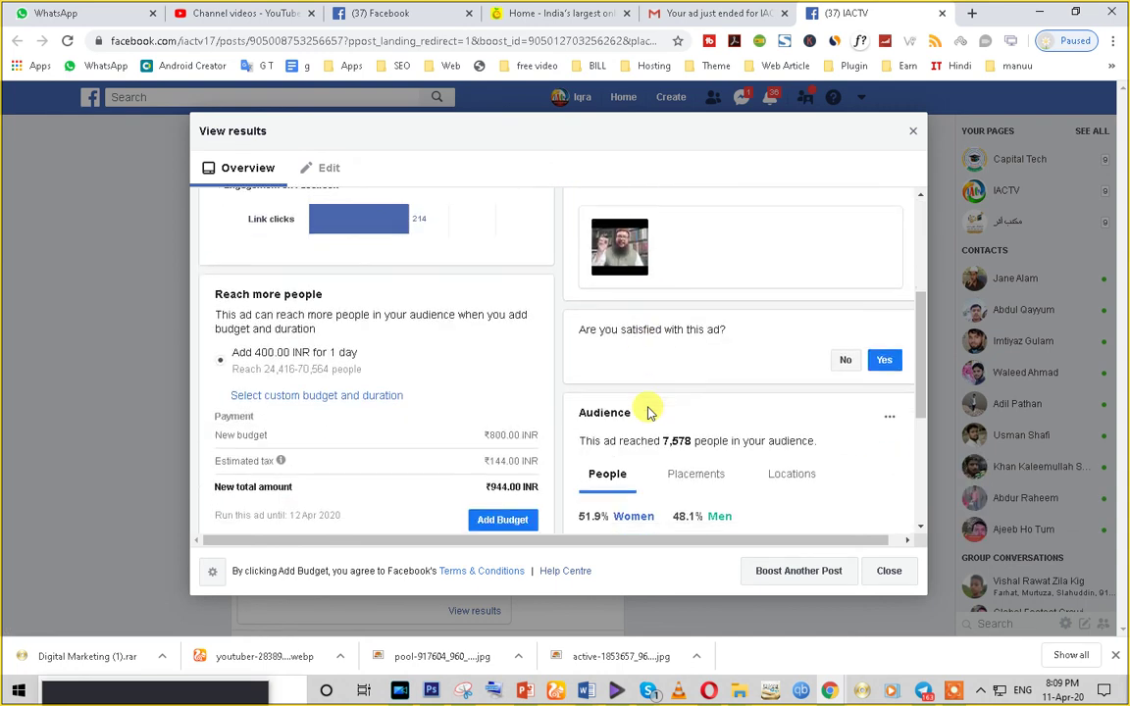
{"action": "scroll", "coordinate": [647, 412], "scroll_direction": "down", "scroll_amount": 2}
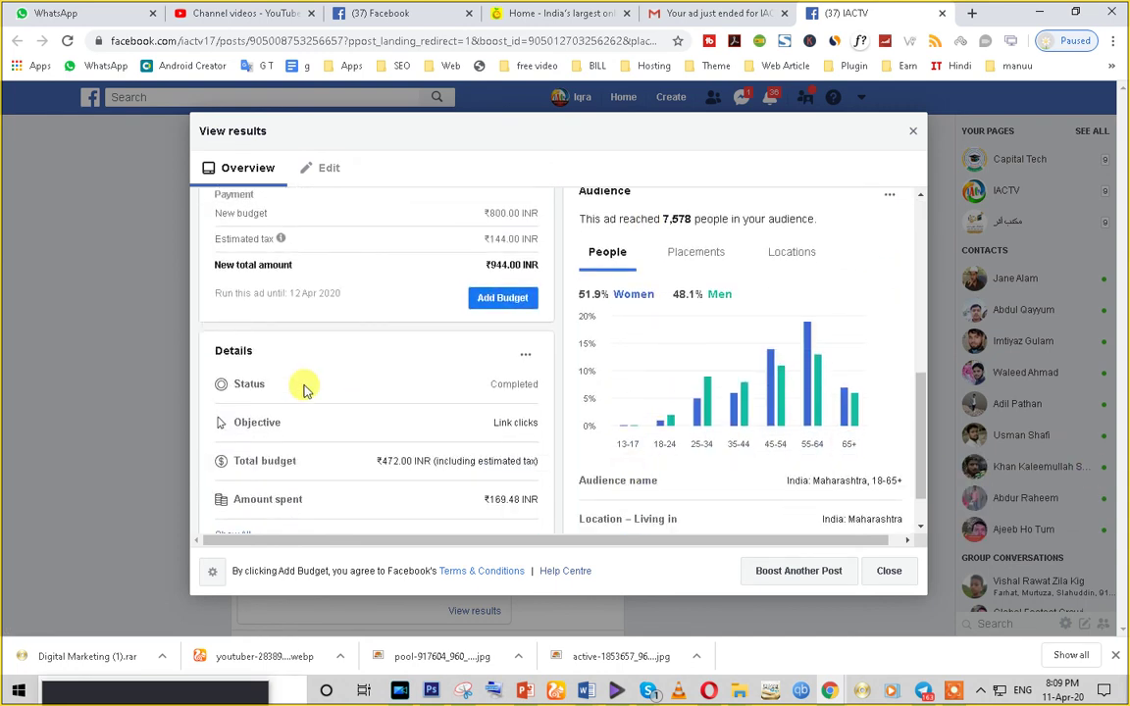
{"action": "scroll", "coordinate": [435, 422], "scroll_direction": "up", "scroll_amount": 1}
{"action": "scroll", "coordinate": [434, 421], "scroll_direction": "up", "scroll_amount": 3}
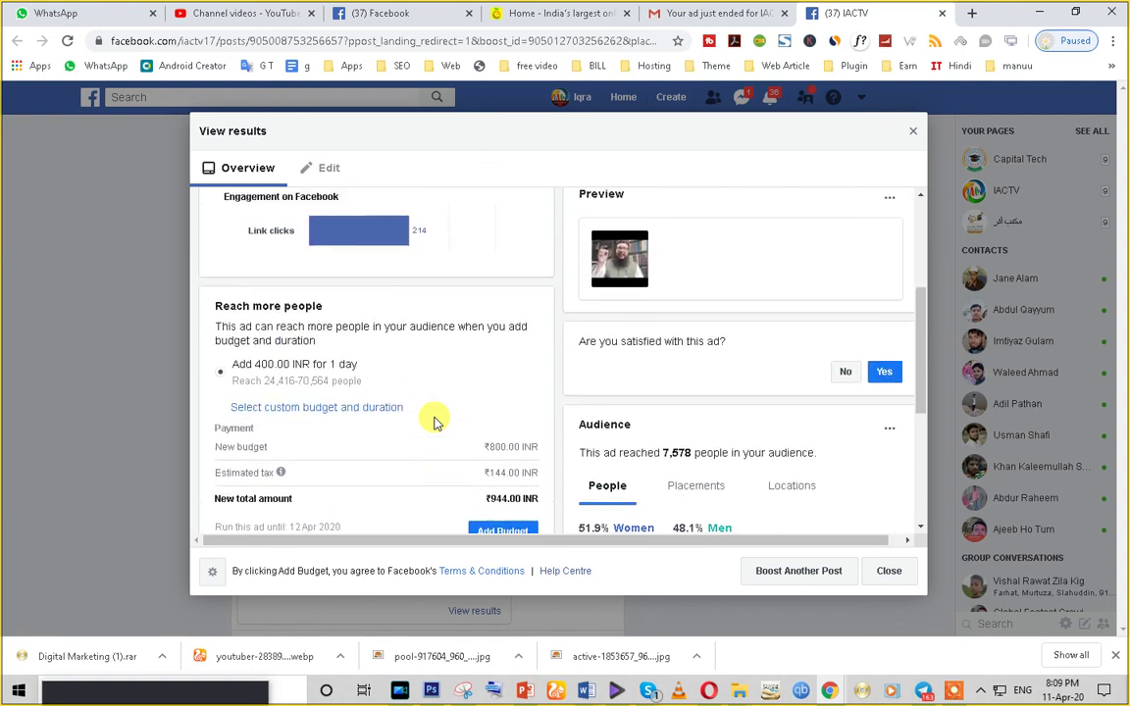
{"action": "scroll", "coordinate": [595, 378], "scroll_direction": "up", "scroll_amount": 1}
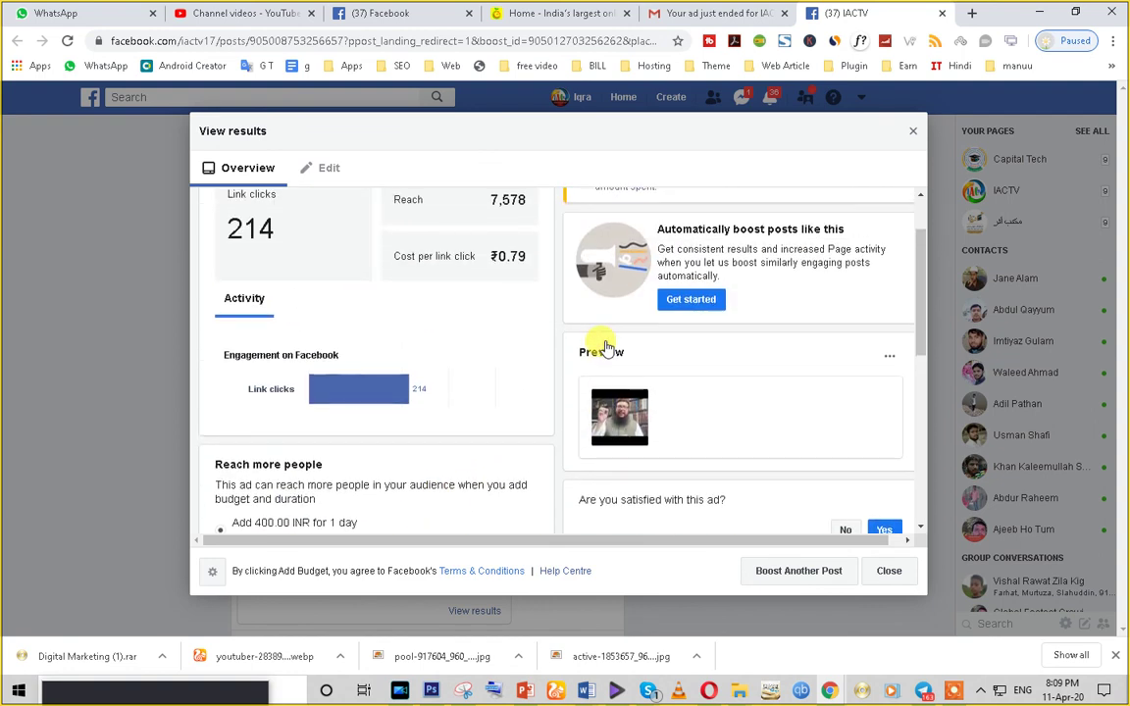
{"action": "scroll", "coordinate": [339, 334], "scroll_direction": "up", "scroll_amount": 1}
{"action": "scroll", "coordinate": [485, 328], "scroll_direction": "down", "scroll_amount": 8}
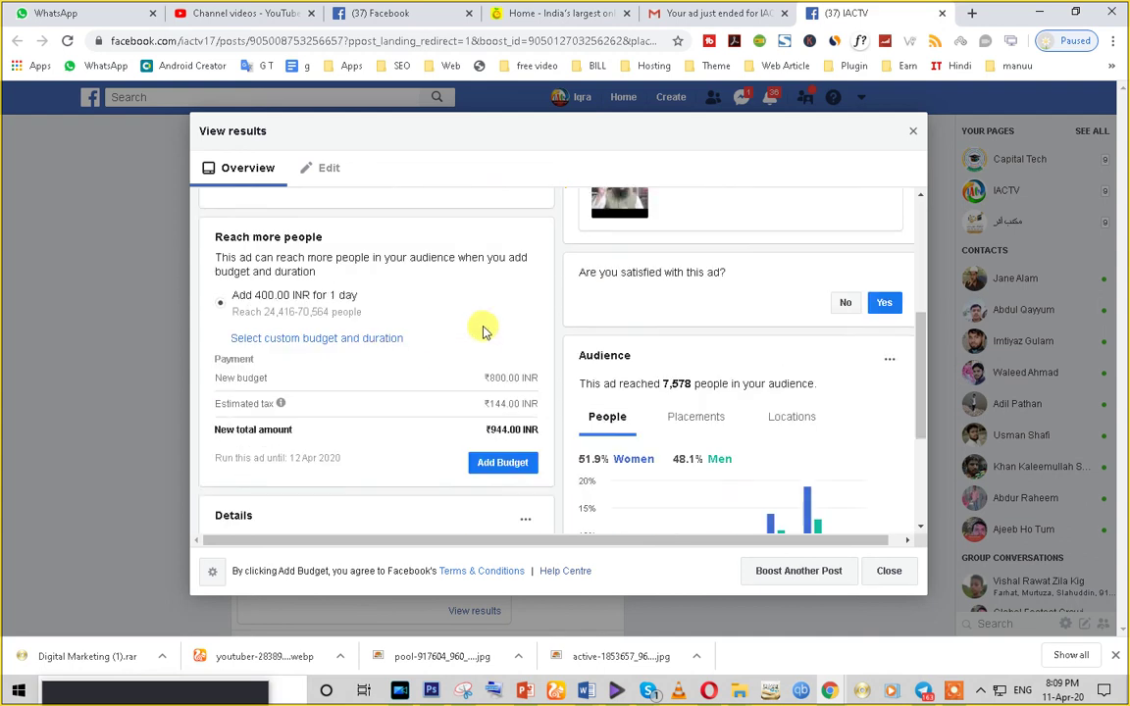
- Inspect the People breakdown figures in the results dialog
{"action": "mouse_move", "coordinate": [662, 374]}
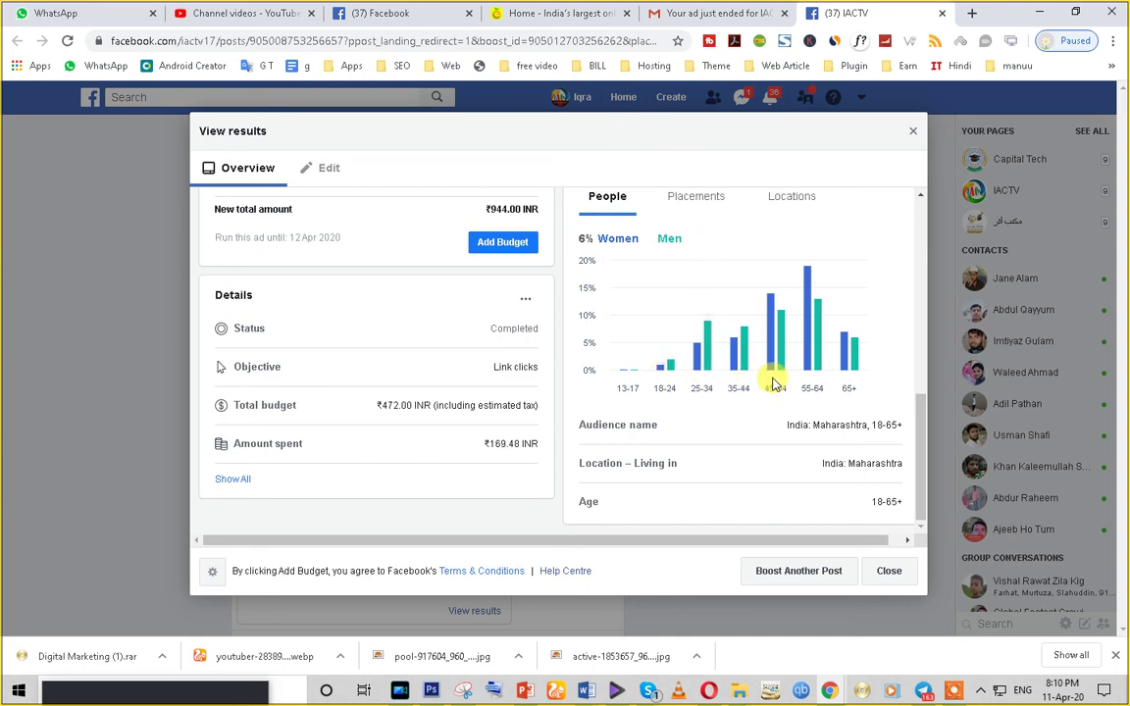
{"action": "mouse_move", "coordinate": [808, 357]}
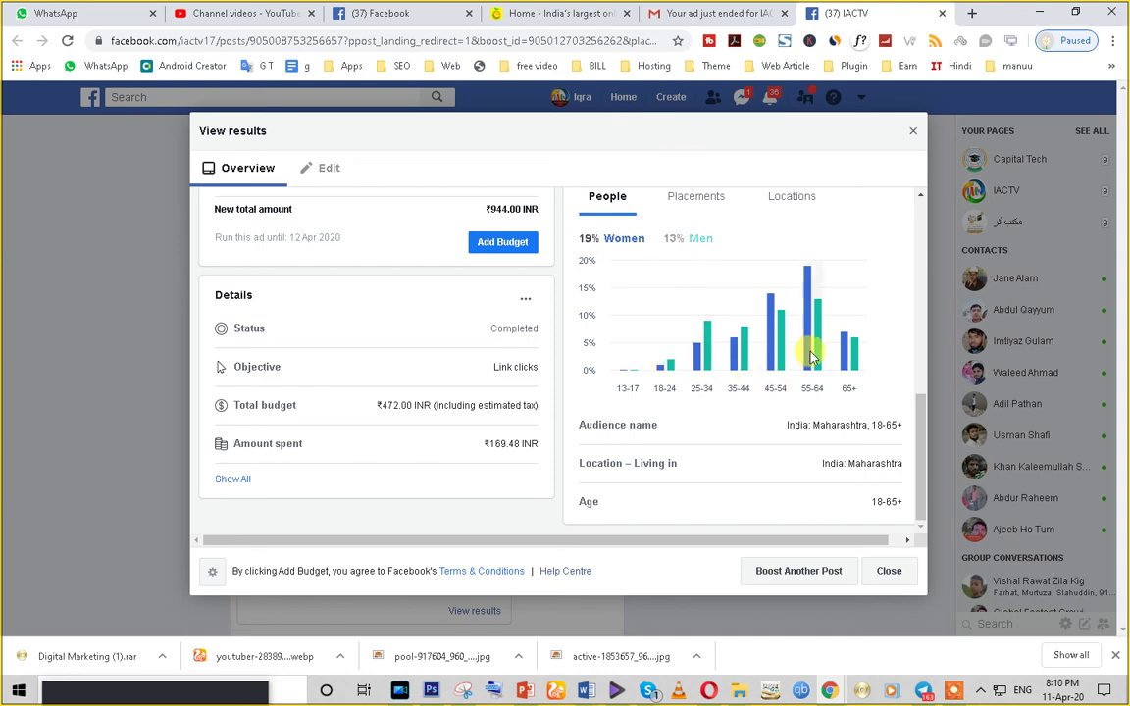
{"action": "mouse_move", "coordinate": [782, 384]}
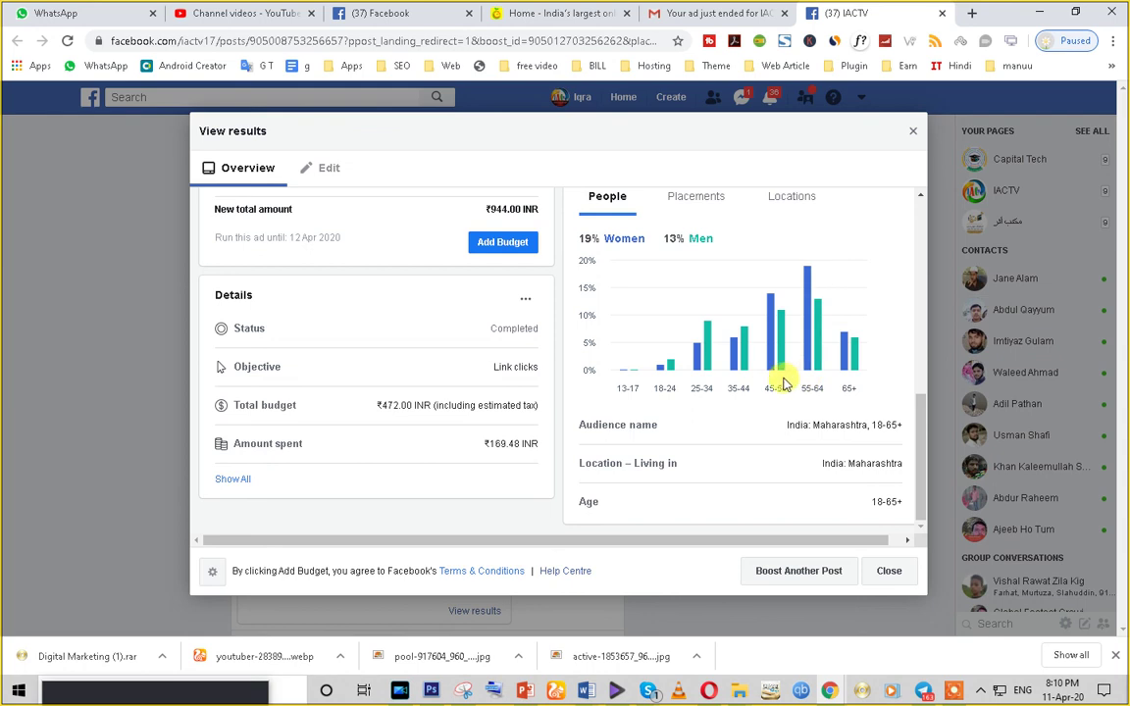
{"action": "scroll", "coordinate": [770, 385], "scroll_direction": "up", "scroll_amount": 1}
{"action": "mouse_move", "coordinate": [812, 408]}
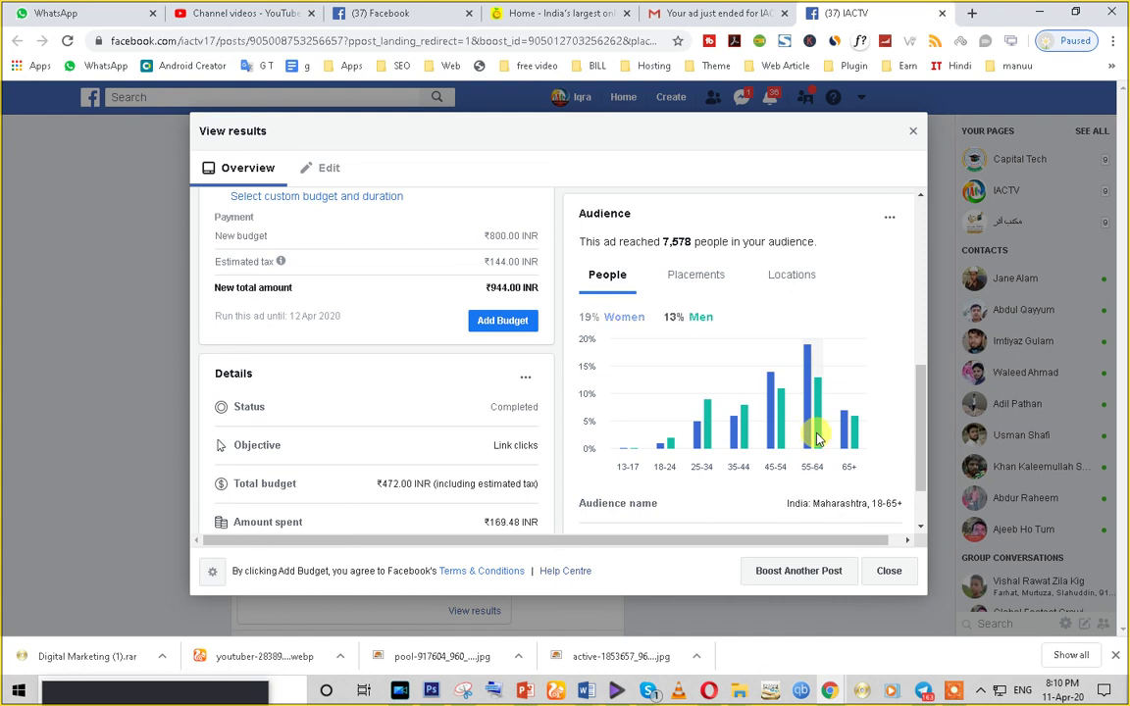
{"action": "mouse_move", "coordinate": [786, 441]}
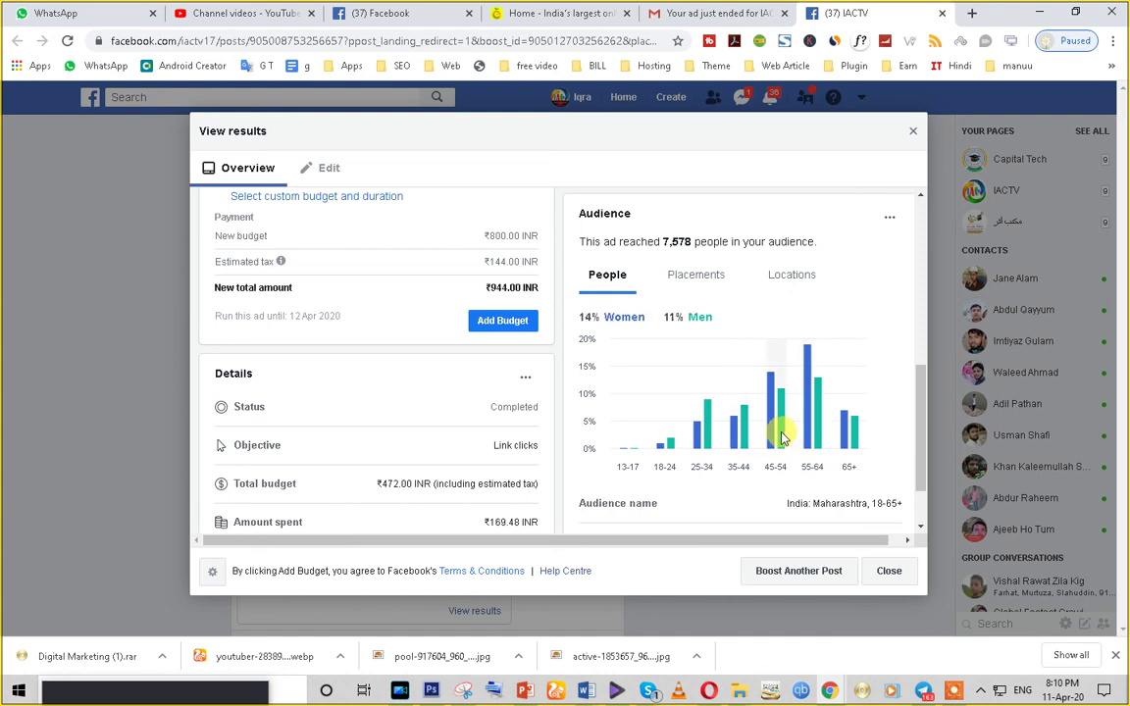
{"action": "mouse_move", "coordinate": [711, 447]}
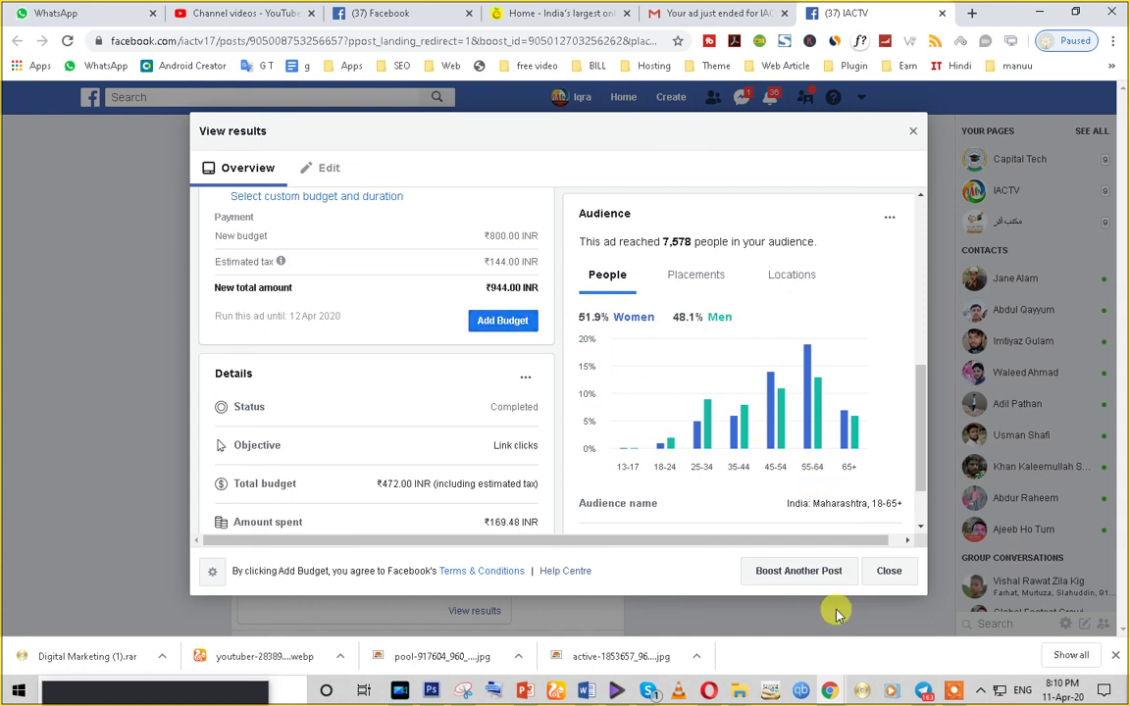
- Close the results dialog, returning to the IACTV post
{"action": "scroll", "coordinate": [580, 504], "scroll_direction": "down", "scroll_amount": 1}
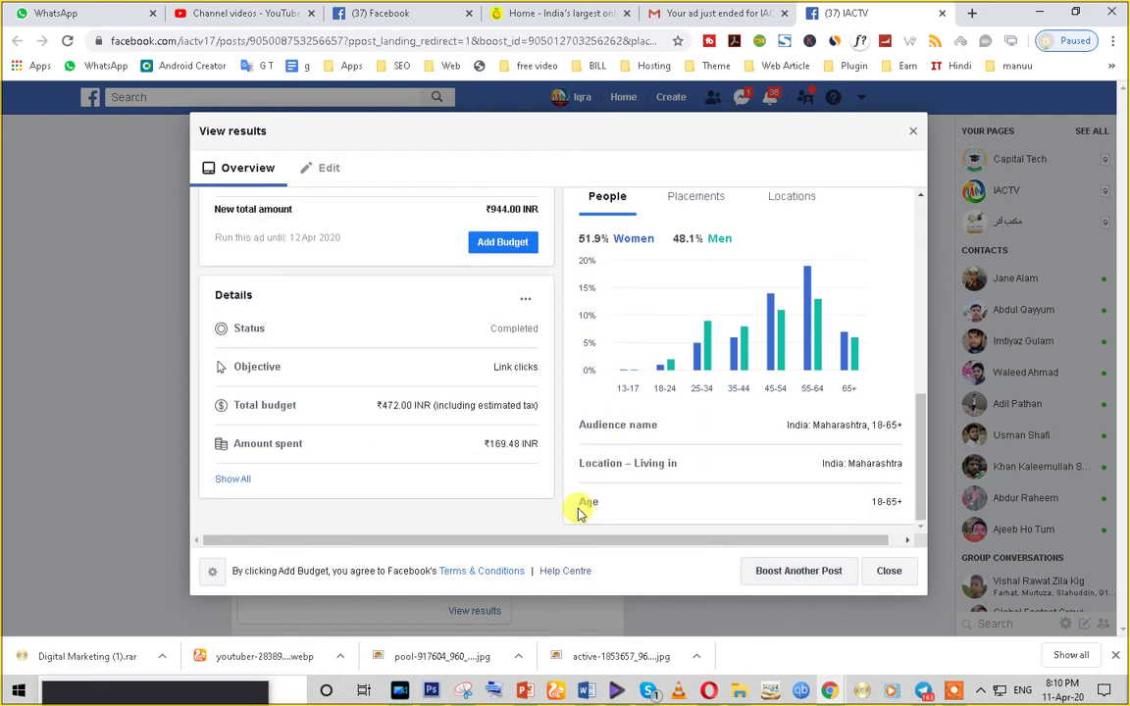
{"action": "scroll", "coordinate": [578, 517], "scroll_direction": "up", "scroll_amount": 5}
{"action": "scroll", "coordinate": [578, 515], "scroll_direction": "up", "scroll_amount": 1}
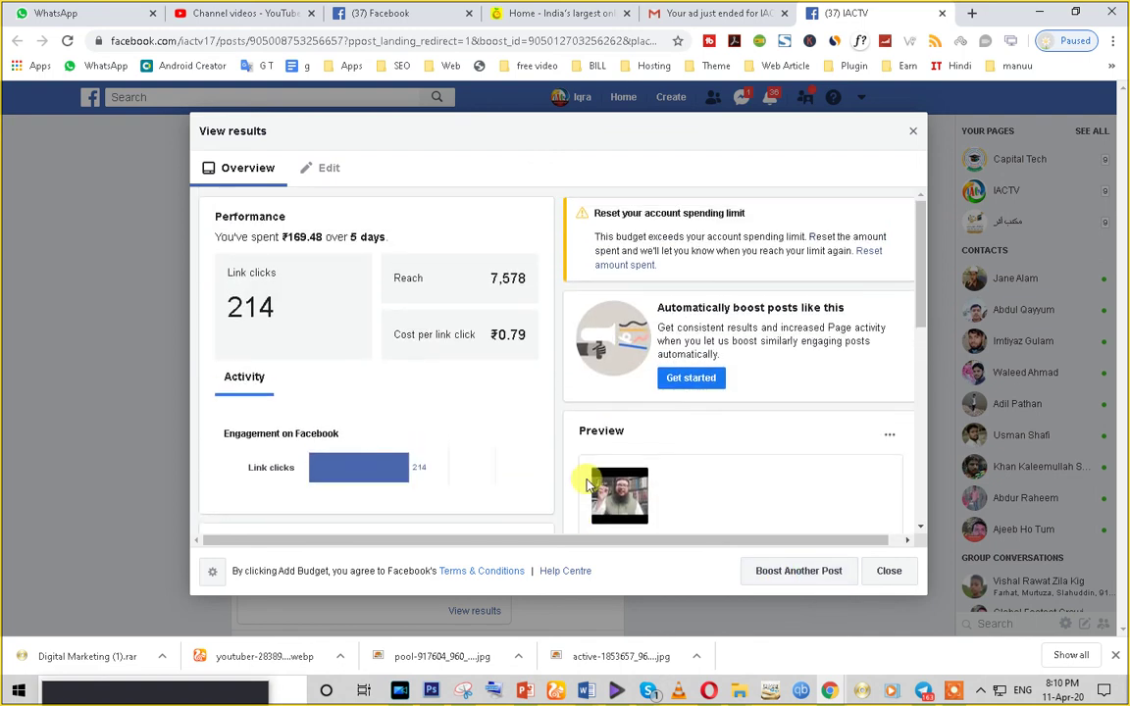
{"action": "left_click", "coordinate": [913, 132]}
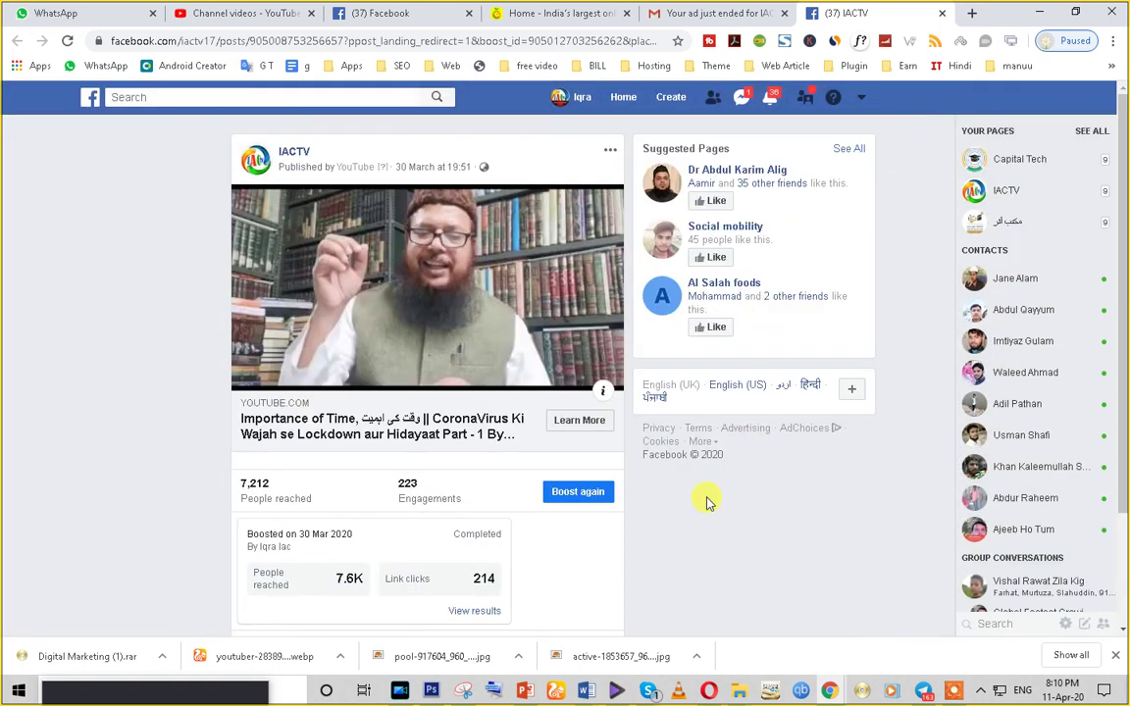
- Start a new boost of the IACTV post
{"action": "scroll", "coordinate": [709, 501], "scroll_direction": "down", "scroll_amount": 2}
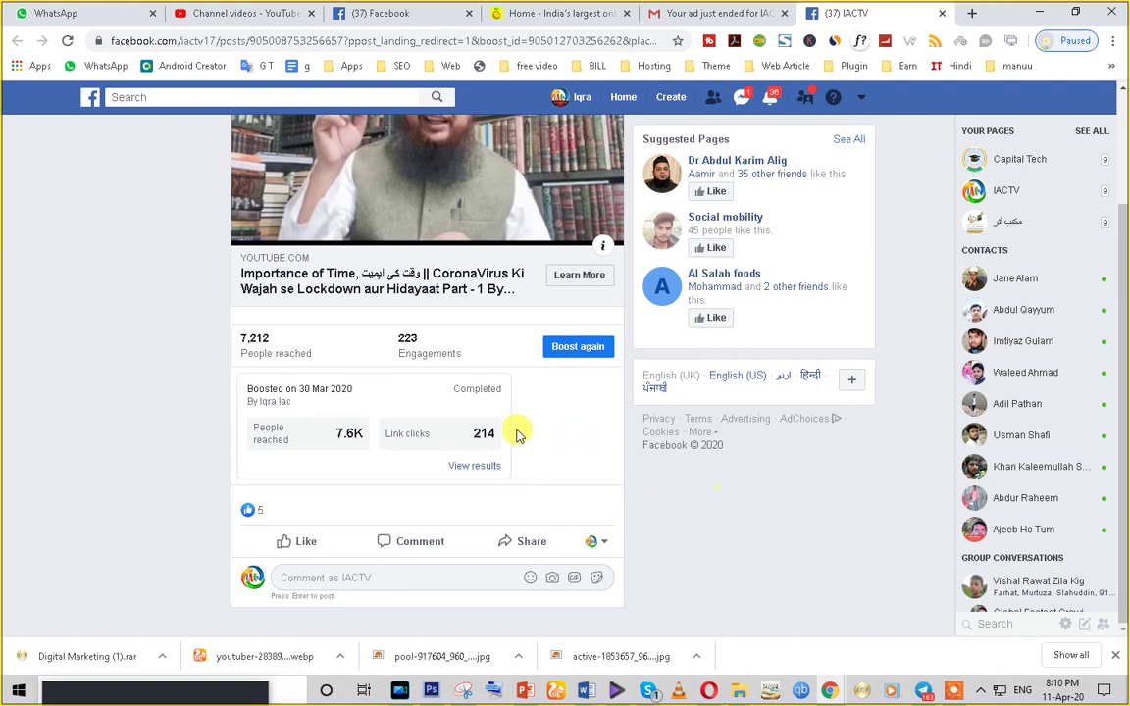
{"action": "scroll", "coordinate": [518, 432], "scroll_direction": "up", "scroll_amount": 2}
{"action": "scroll", "coordinate": [369, 531], "scroll_direction": "down", "scroll_amount": 2}
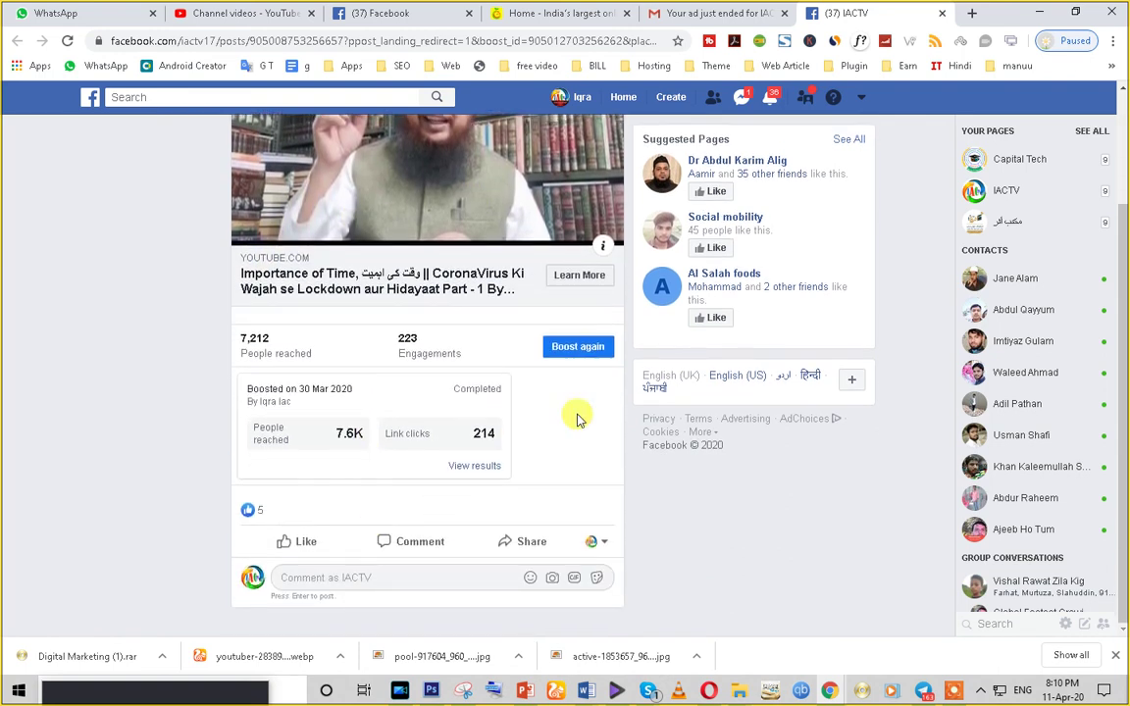
{"action": "left_click", "coordinate": [578, 354]}
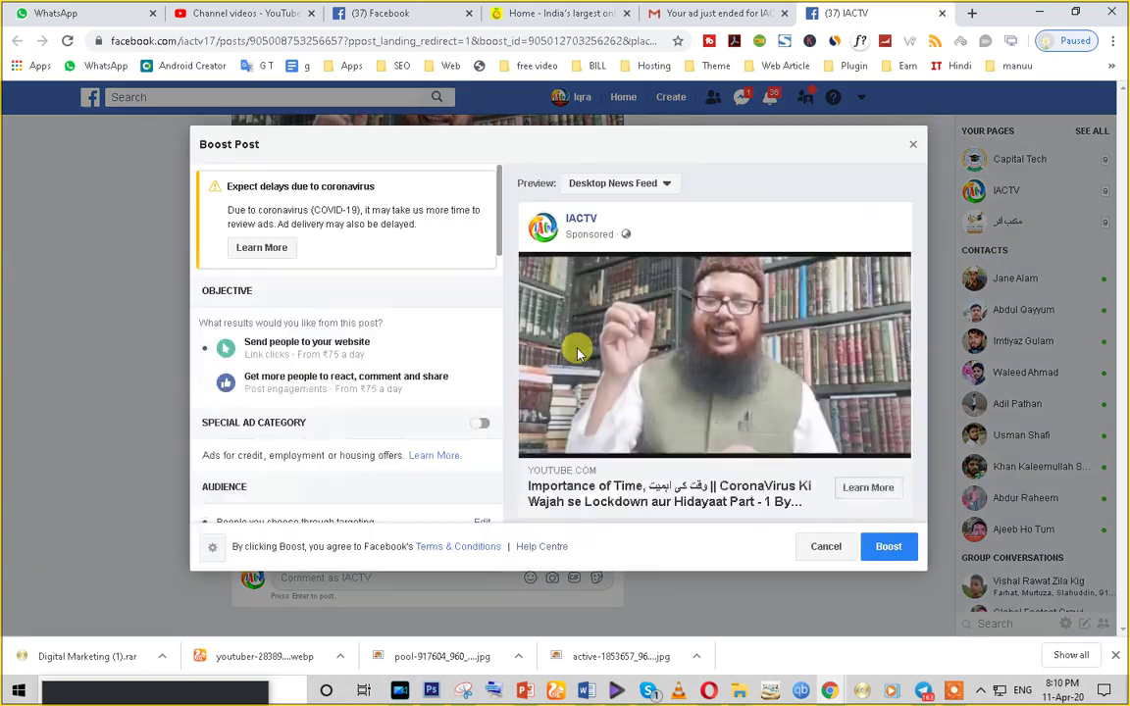
- Review the ₹400.00, 5-day boost settings, then exit and save them as a draft
{"action": "scroll", "coordinate": [829, 480], "scroll_direction": "down", "scroll_amount": 2}
{"action": "scroll", "coordinate": [277, 428], "scroll_direction": "down", "scroll_amount": 6}
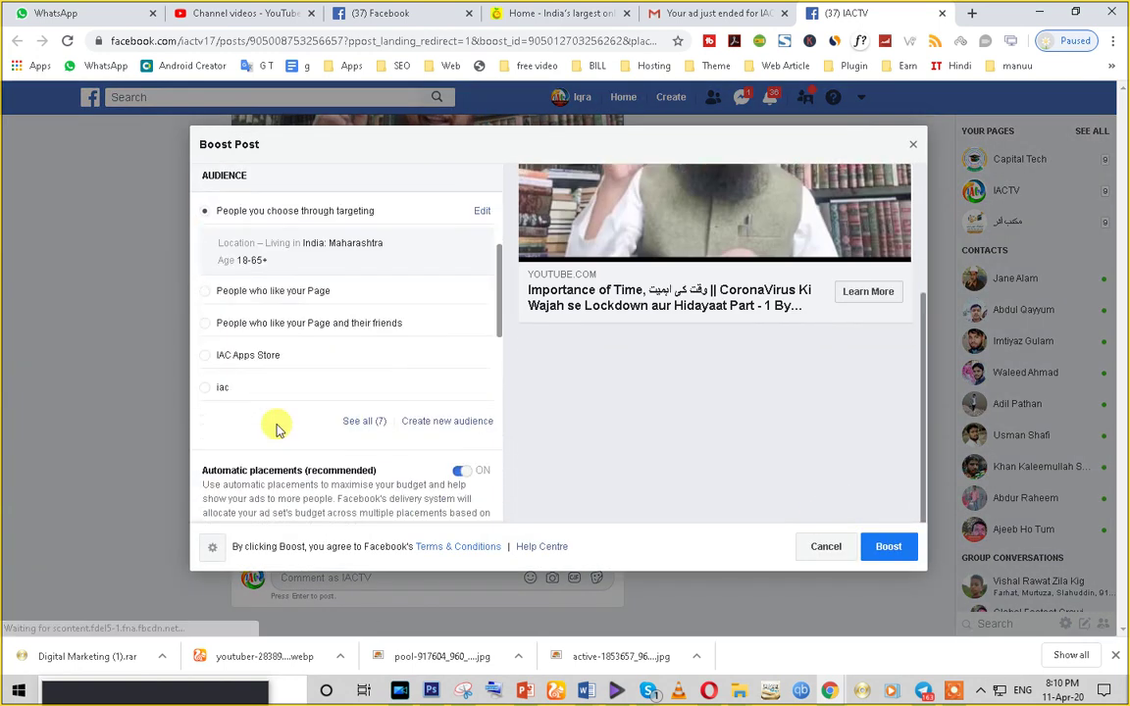
{"action": "scroll", "coordinate": [299, 402], "scroll_direction": "down", "scroll_amount": 3}
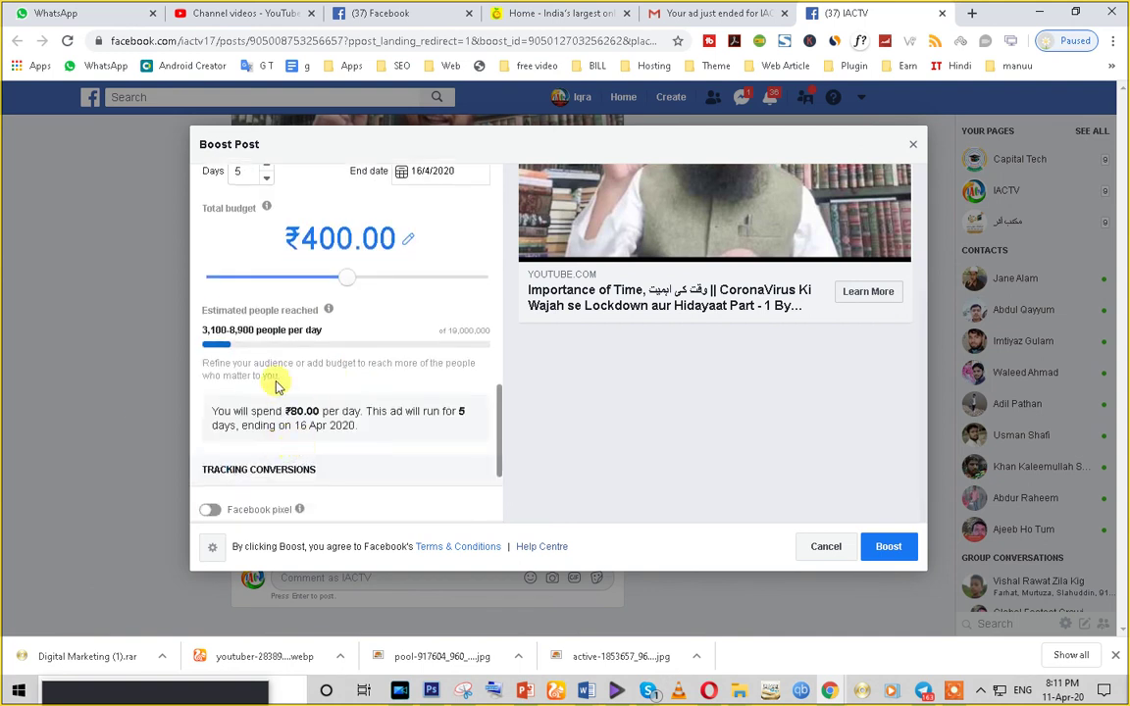
{"action": "scroll", "coordinate": [752, 414], "scroll_direction": "up", "scroll_amount": 3}
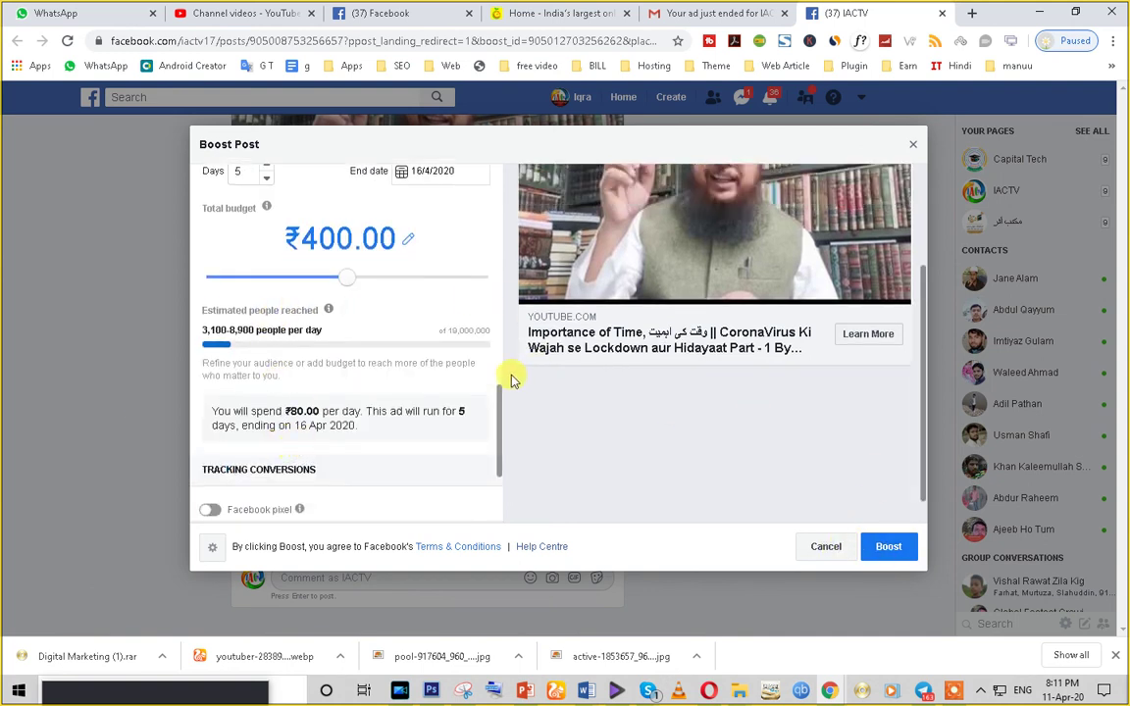
{"action": "left_click", "coordinate": [912, 145]}
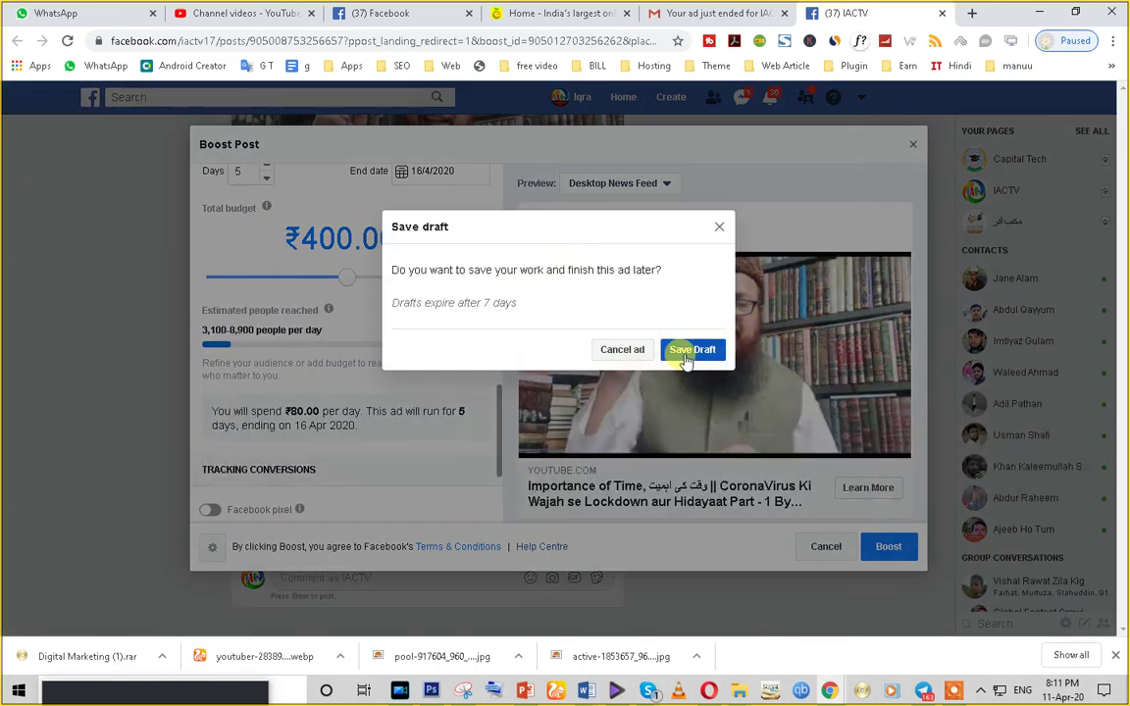
{"action": "left_click", "coordinate": [618, 351]}
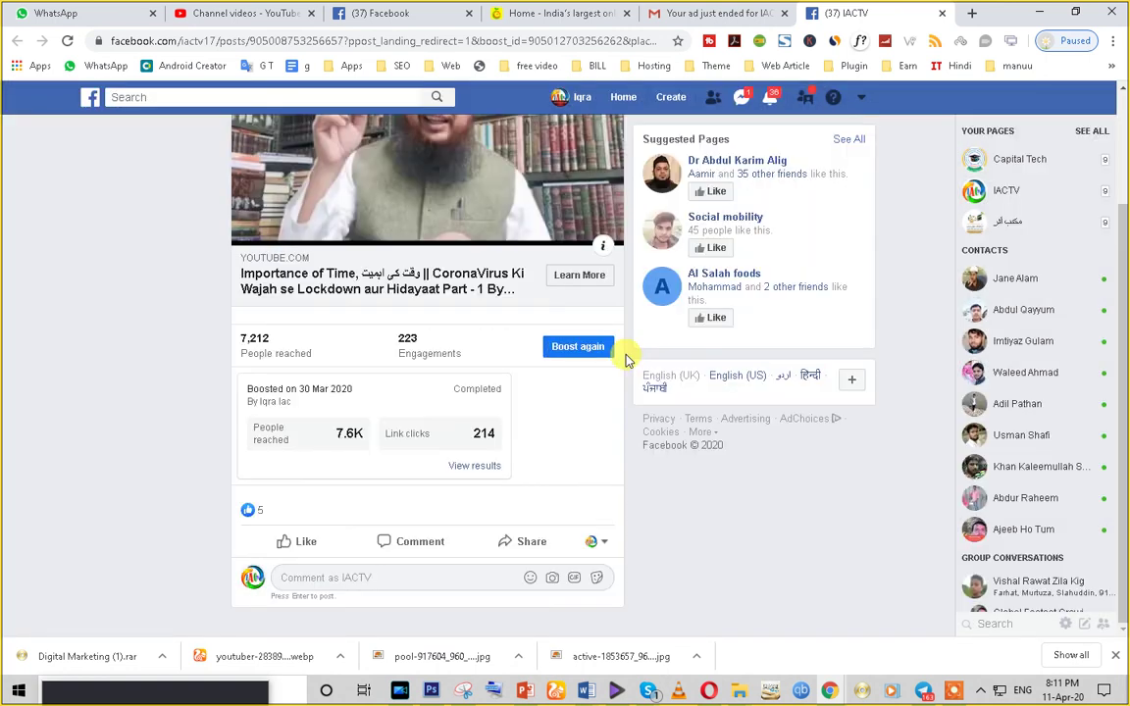
{"action": "scroll", "coordinate": [628, 359], "scroll_direction": "up", "scroll_amount": 2}
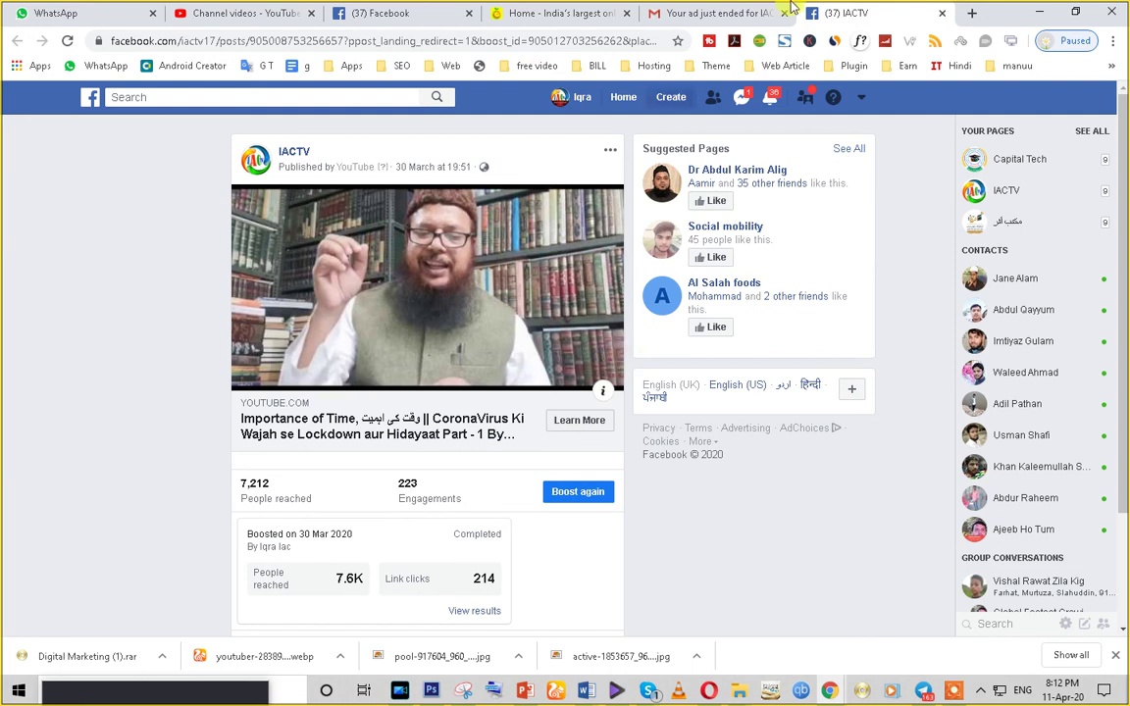
- Go through Manage Ads to Ads Manager, showing the IAC Apps Store's four campaigns
{"action": "left_click", "coordinate": [862, 98]}
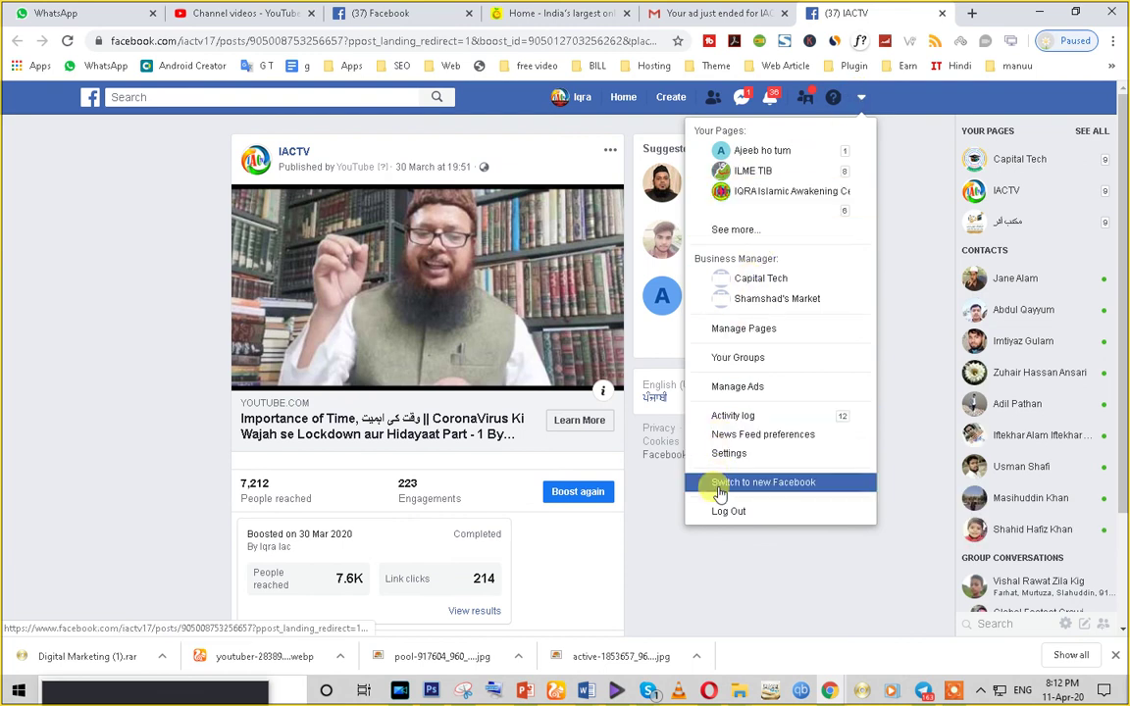
{"action": "left_click", "coordinate": [749, 388]}
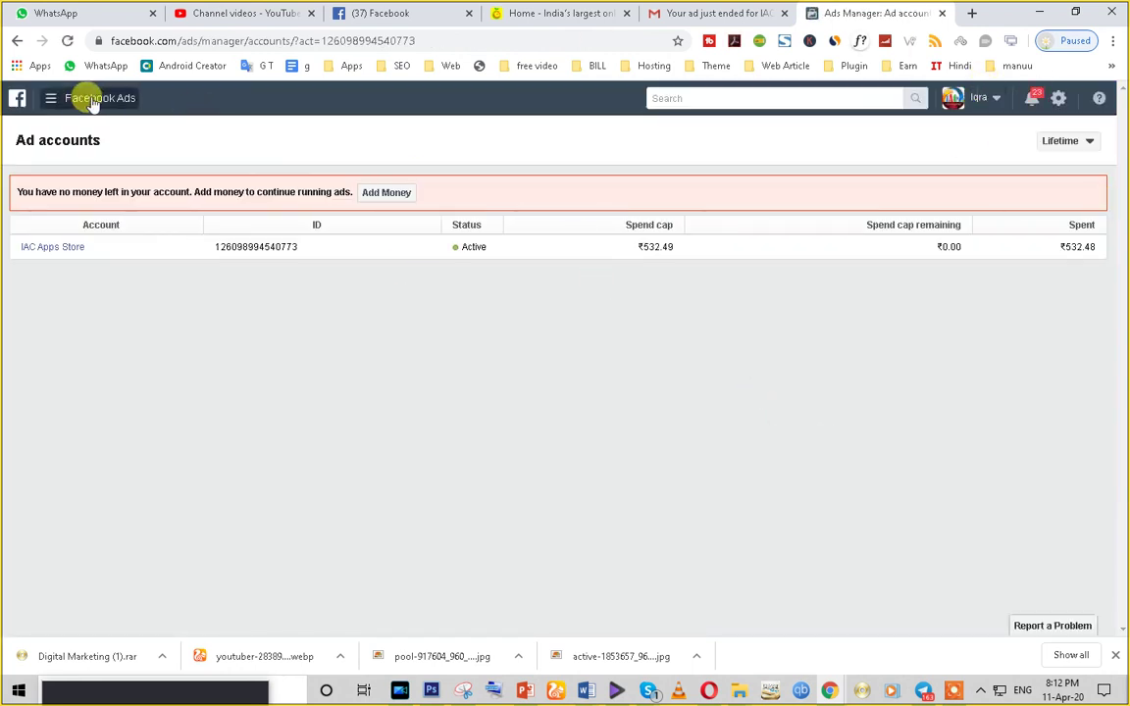
{"action": "left_click", "coordinate": [77, 102]}
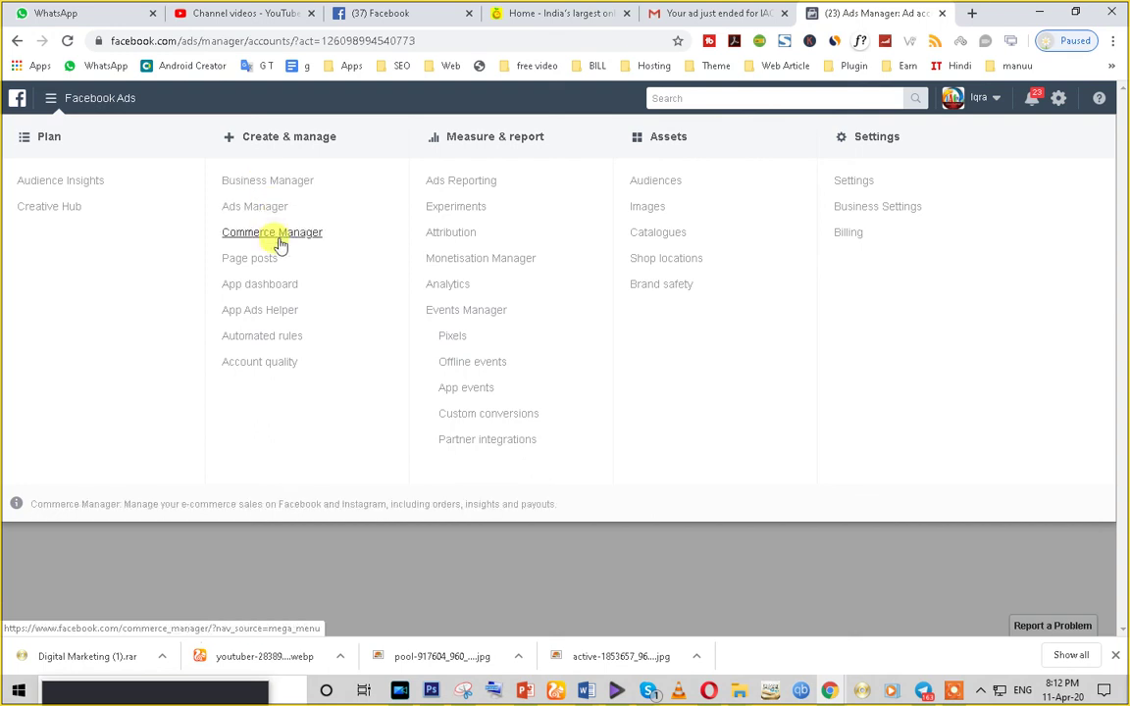
{"action": "left_click", "coordinate": [244, 212]}
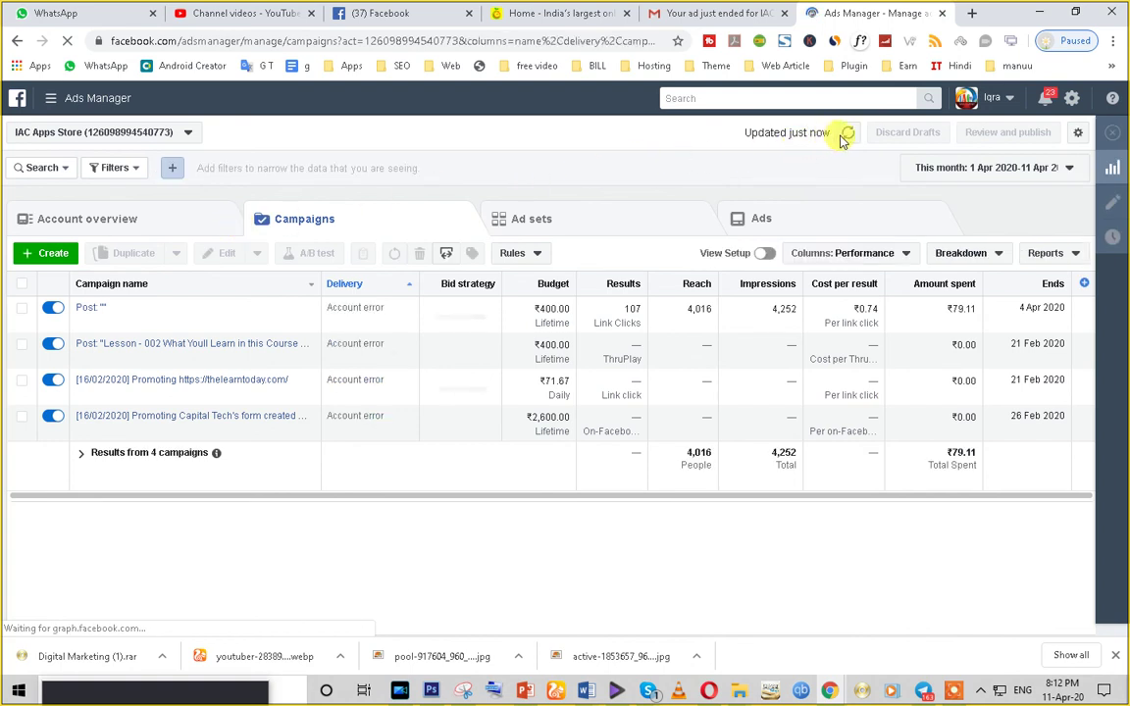
- Dismiss the unified campaigns introduction banner in Ads Manager
{"action": "triple_click", "coordinate": [365, 168]}
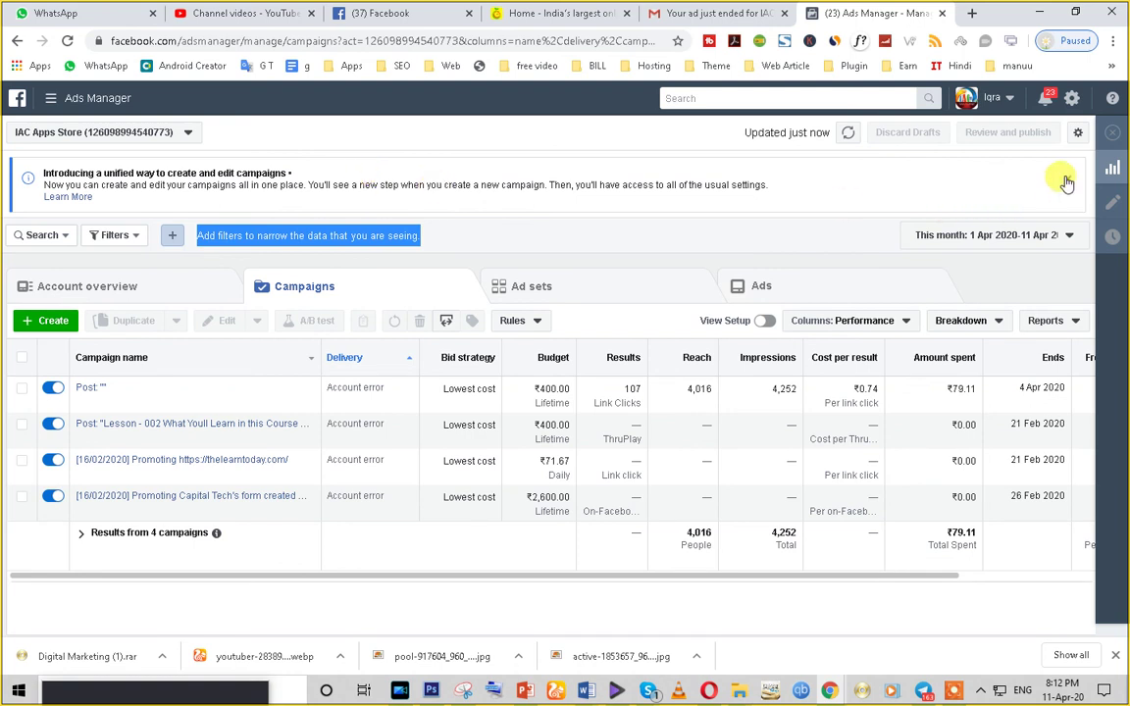
{"action": "left_click", "coordinate": [1068, 178]}
{"action": "triple_click", "coordinate": [343, 160]}
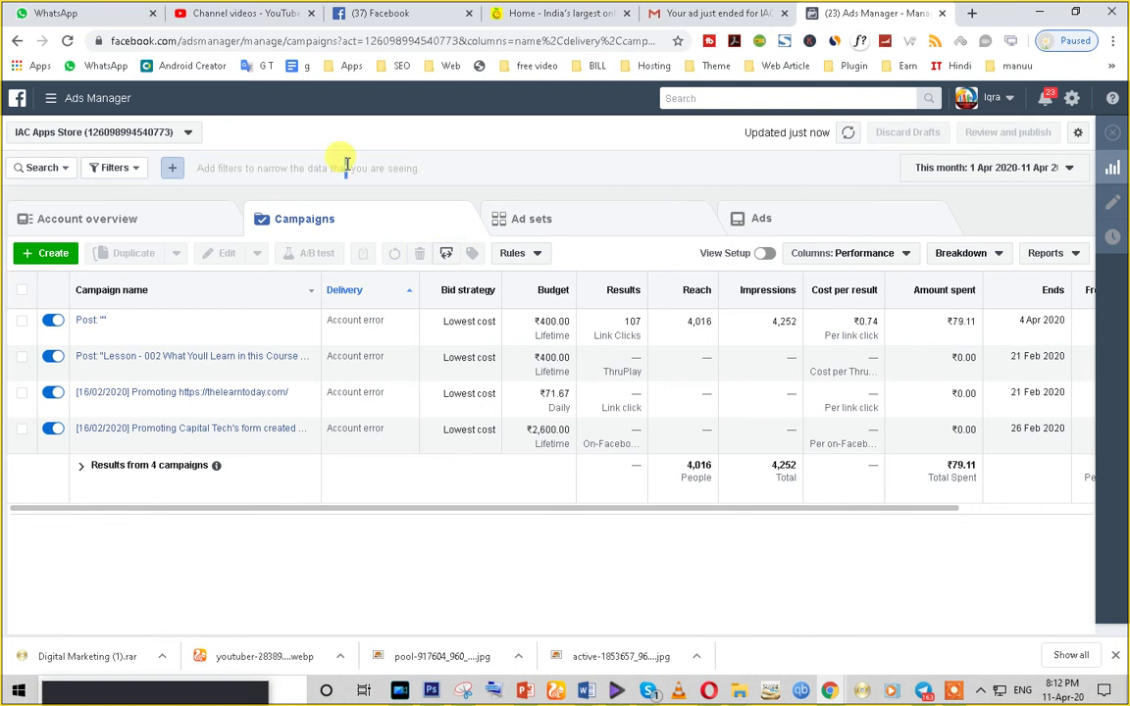
- Open Business Manager from the Ads Manager menu, then close its tab
{"action": "left_click", "coordinate": [72, 102]}
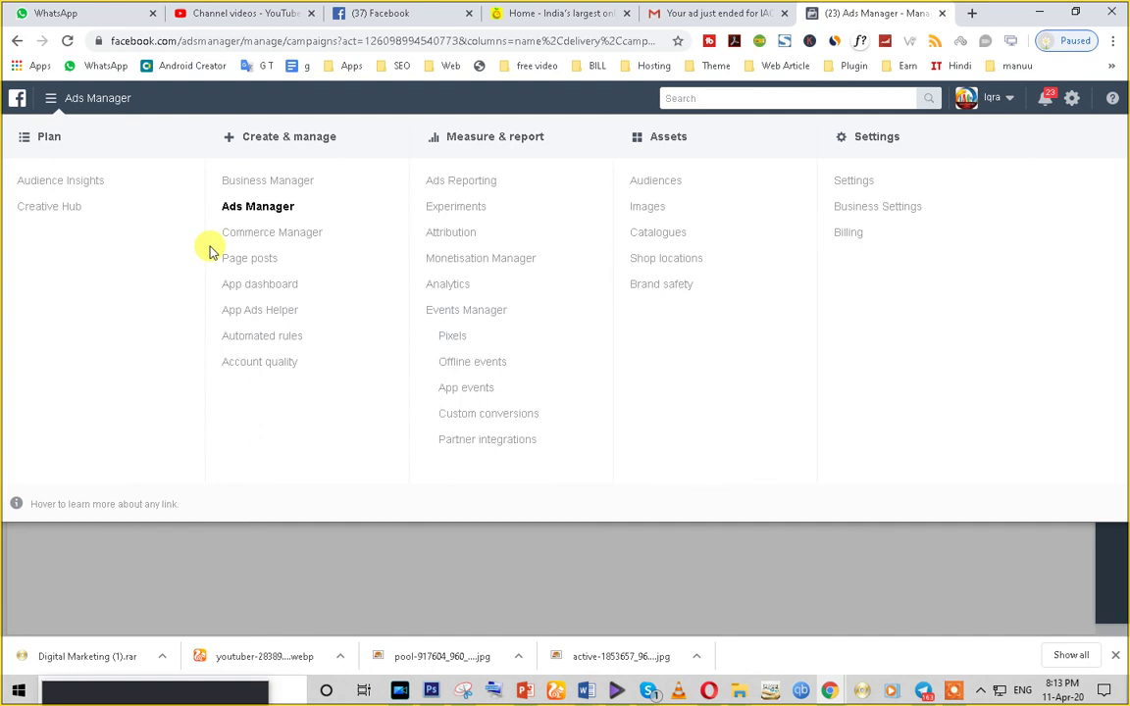
{"action": "left_click", "coordinate": [281, 185]}
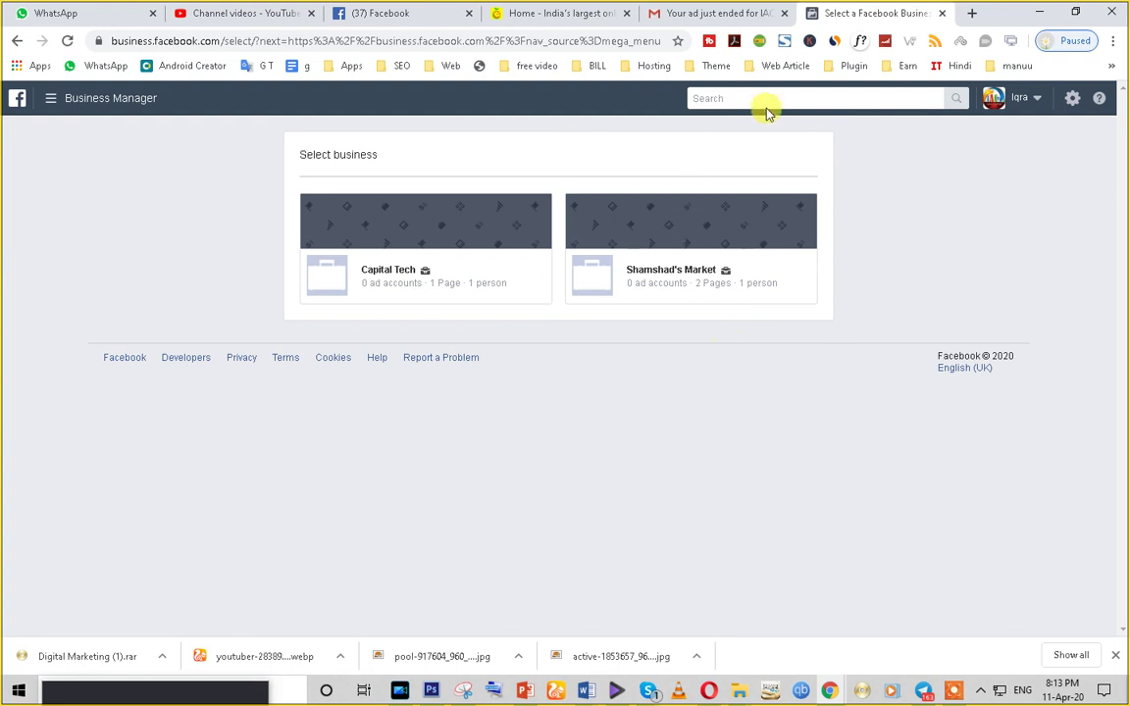
{"action": "left_click", "coordinate": [944, 15]}
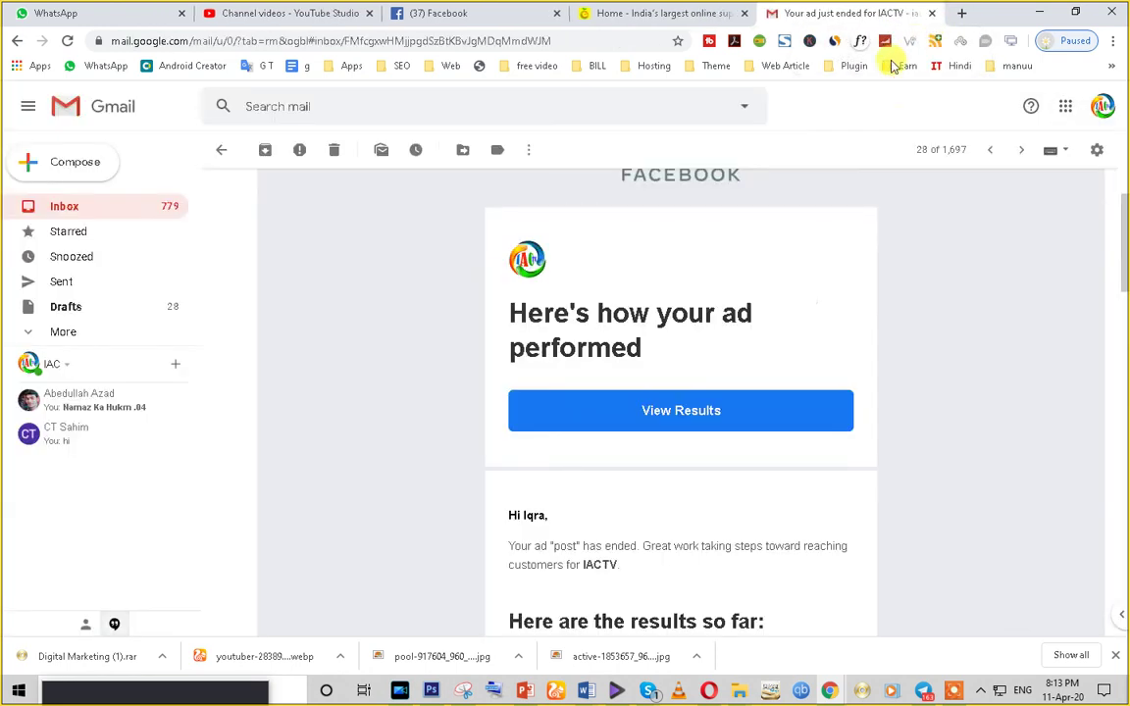
- Bring up and dismiss the Gmail search suggestions twice
{"action": "left_click", "coordinate": [605, 98]}
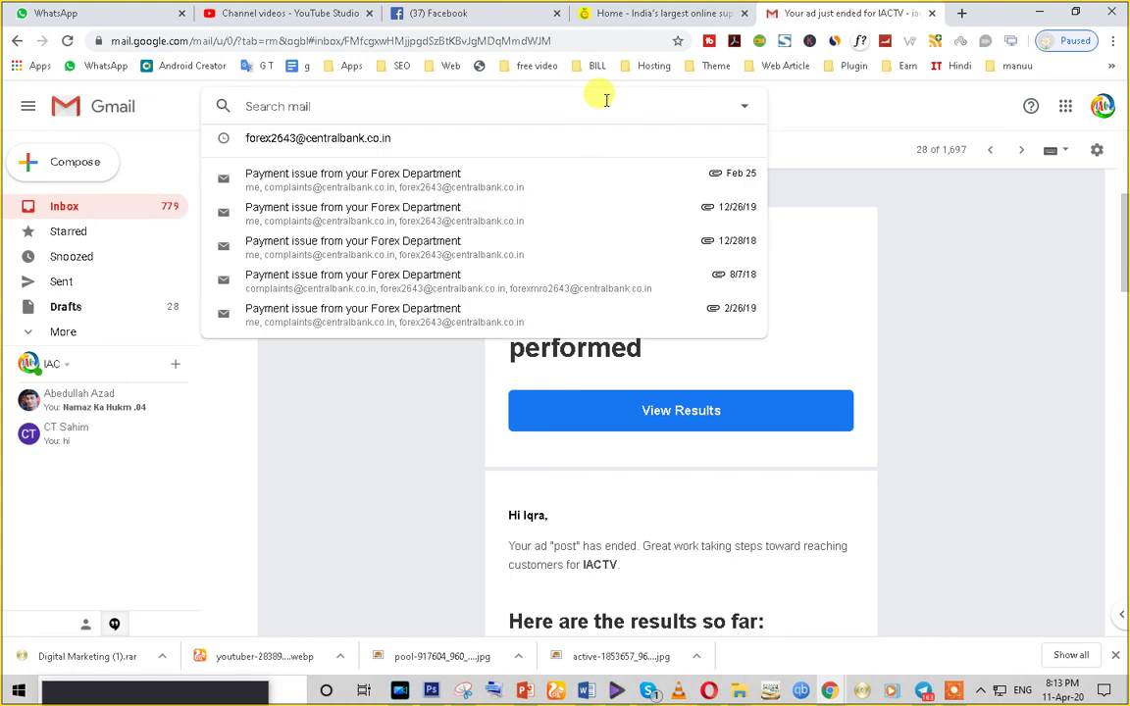
{"action": "left_click", "coordinate": [800, 108]}
{"action": "left_click", "coordinate": [333, 107]}
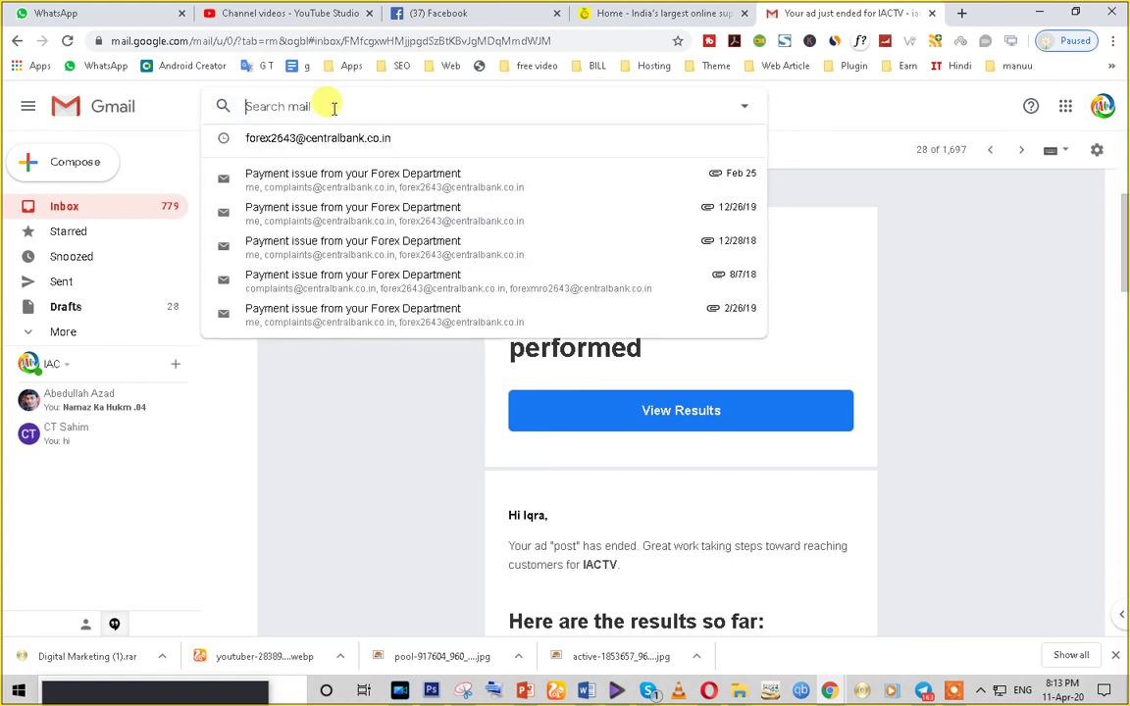
{"action": "left_click", "coordinate": [822, 118]}
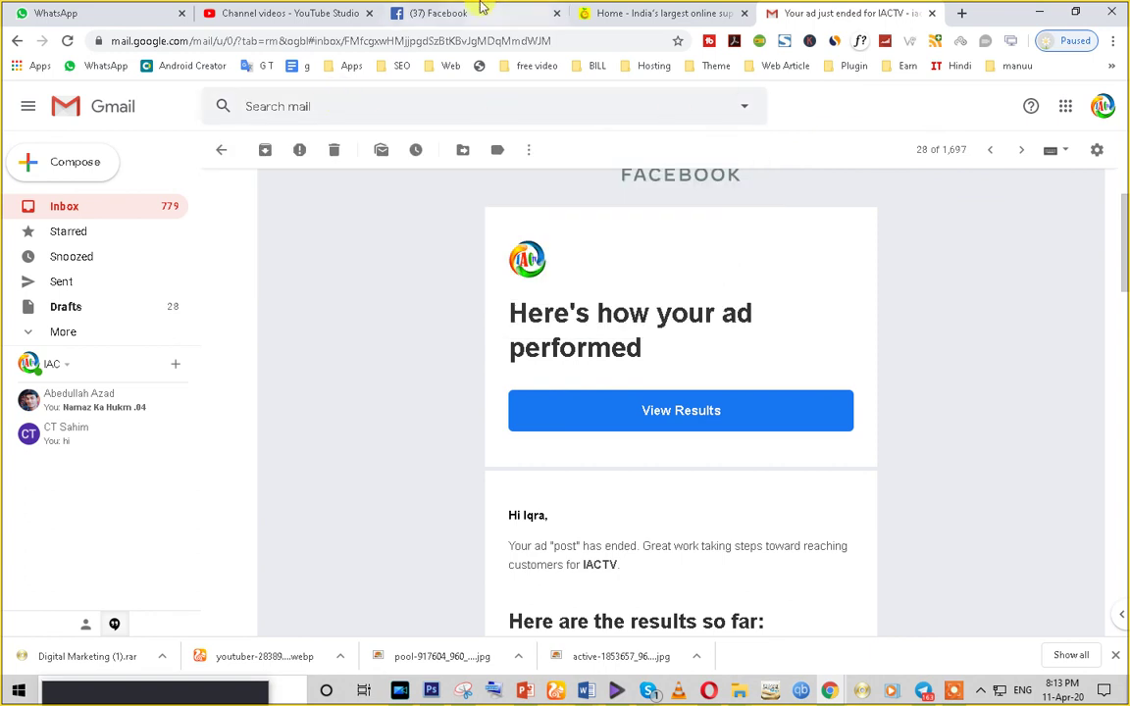
- Switch to the incognito Facebook Page window and close its Messenger chat
{"action": "left_click", "coordinate": [461, 11]}
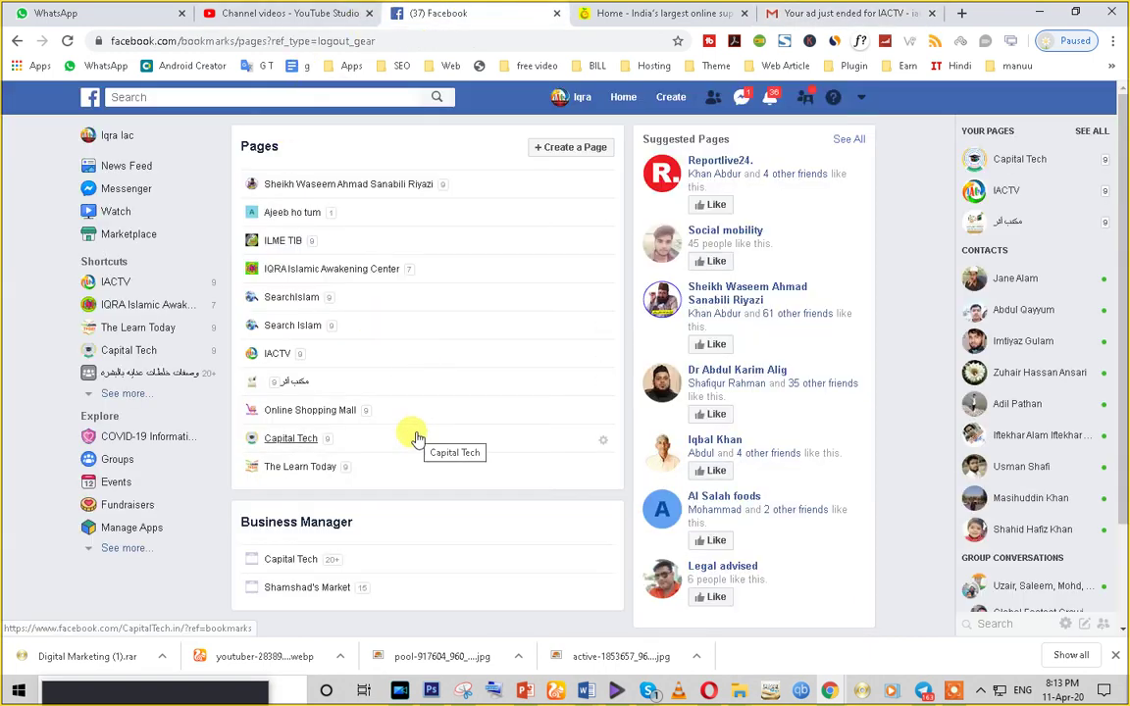
{"action": "mouse_move", "coordinate": [833, 691]}
{"action": "left_click", "coordinate": [916, 613]}
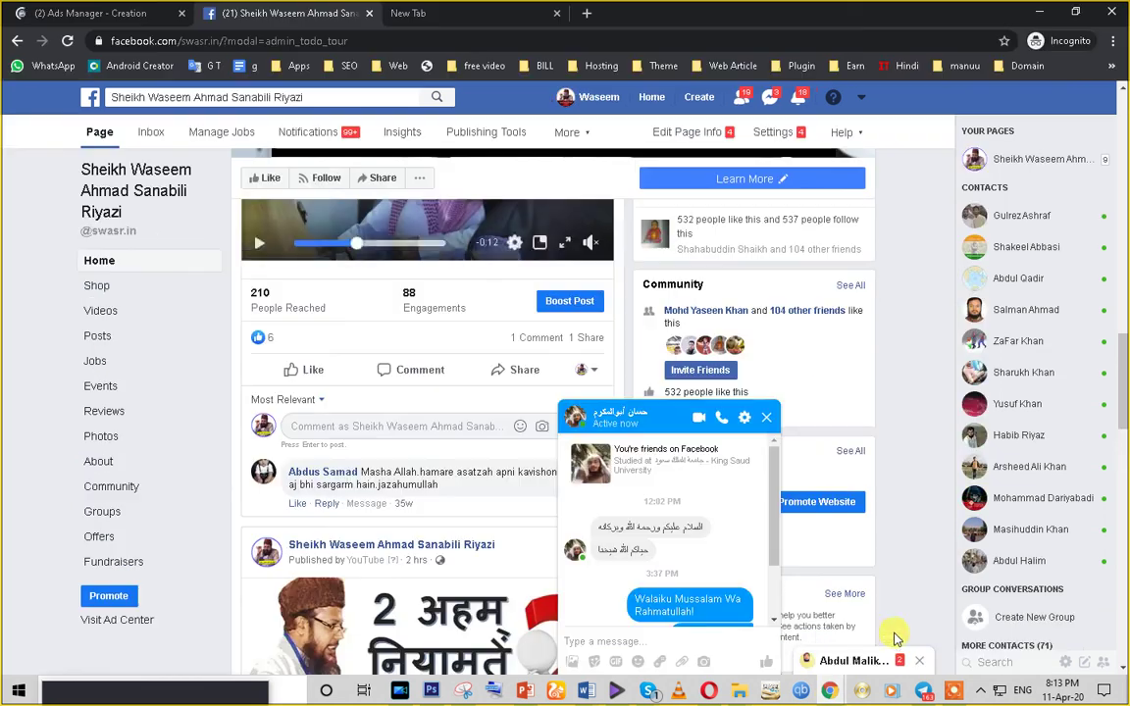
{"action": "left_click", "coordinate": [770, 420]}
{"action": "scroll", "coordinate": [467, 504], "scroll_direction": "up", "scroll_amount": 10}
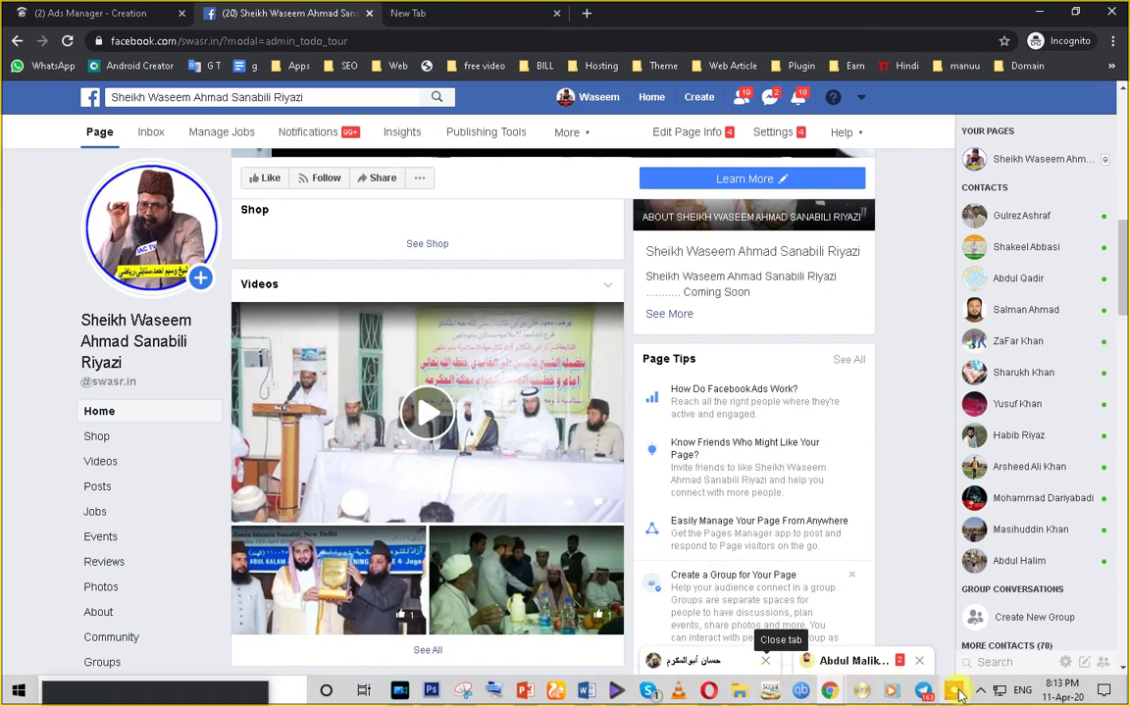
{"action": "left_click", "coordinate": [909, 690]}
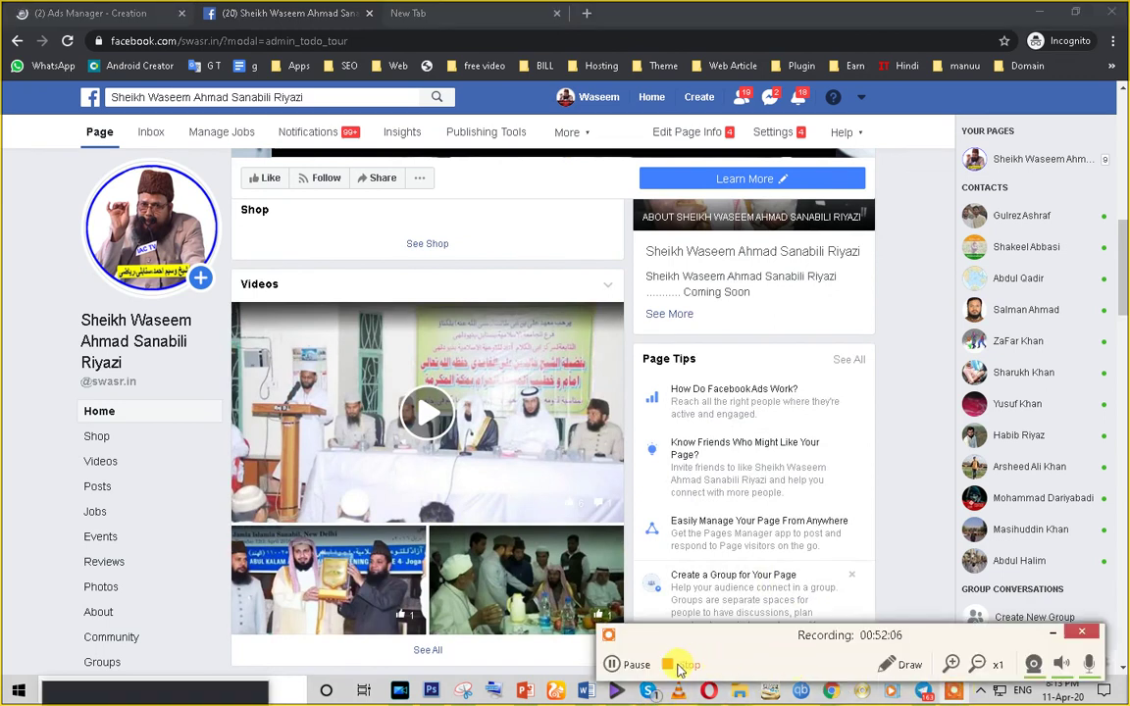